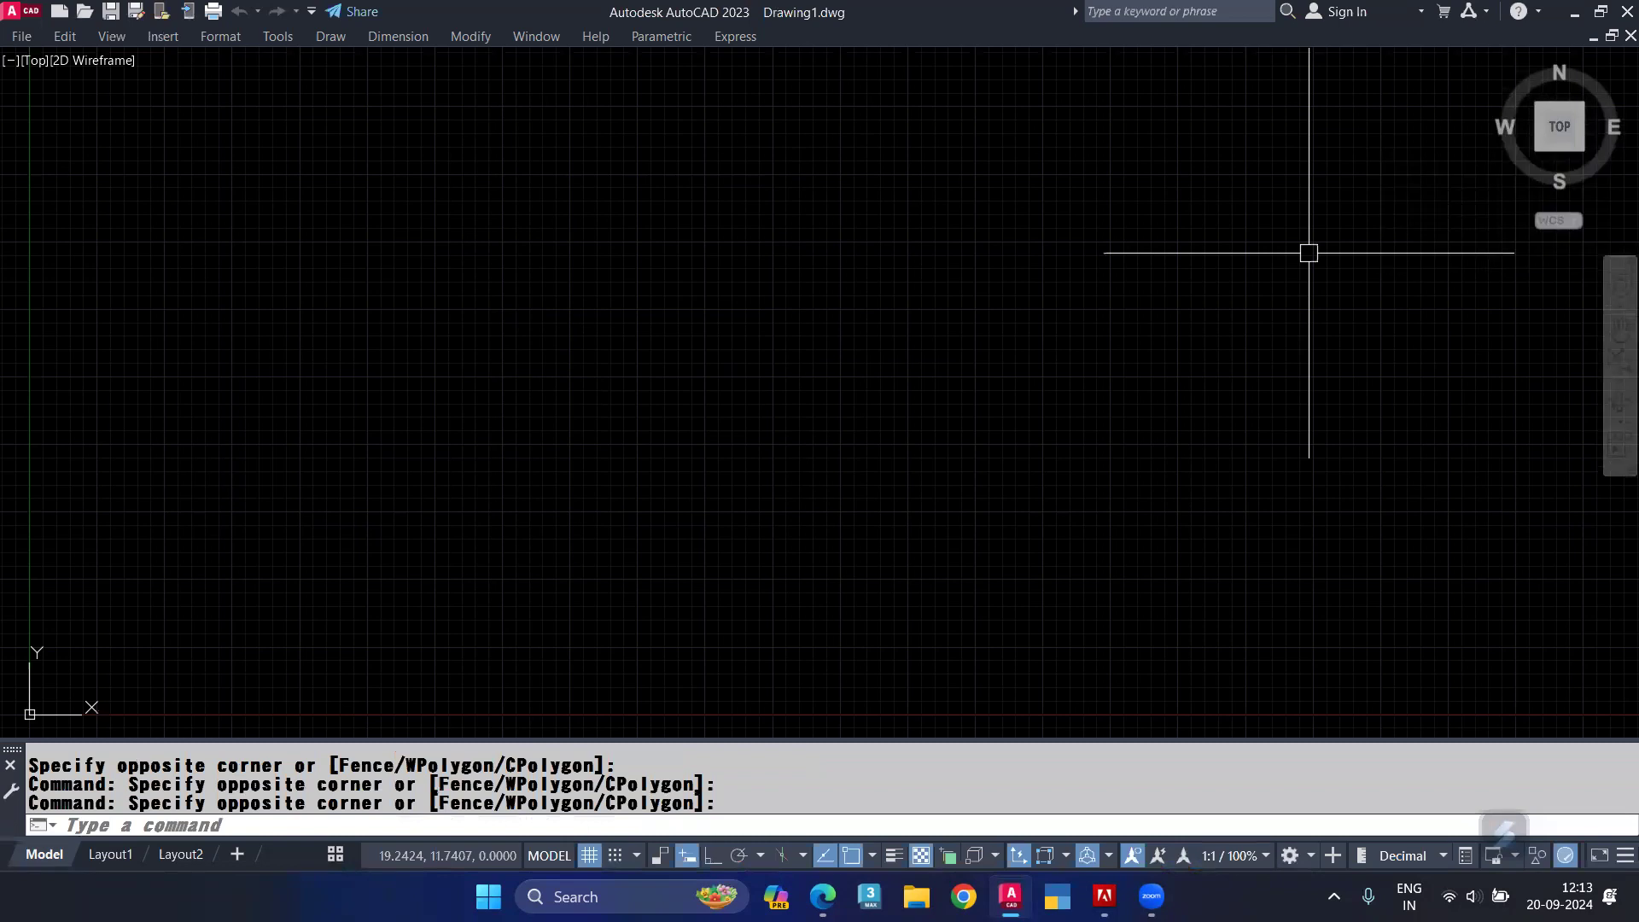
Step: Start attaching a reference image and choose Screenshot (99).png from the Screenshots folder in Pictures
text(z)
key(Return)
text(A)
key(Return)
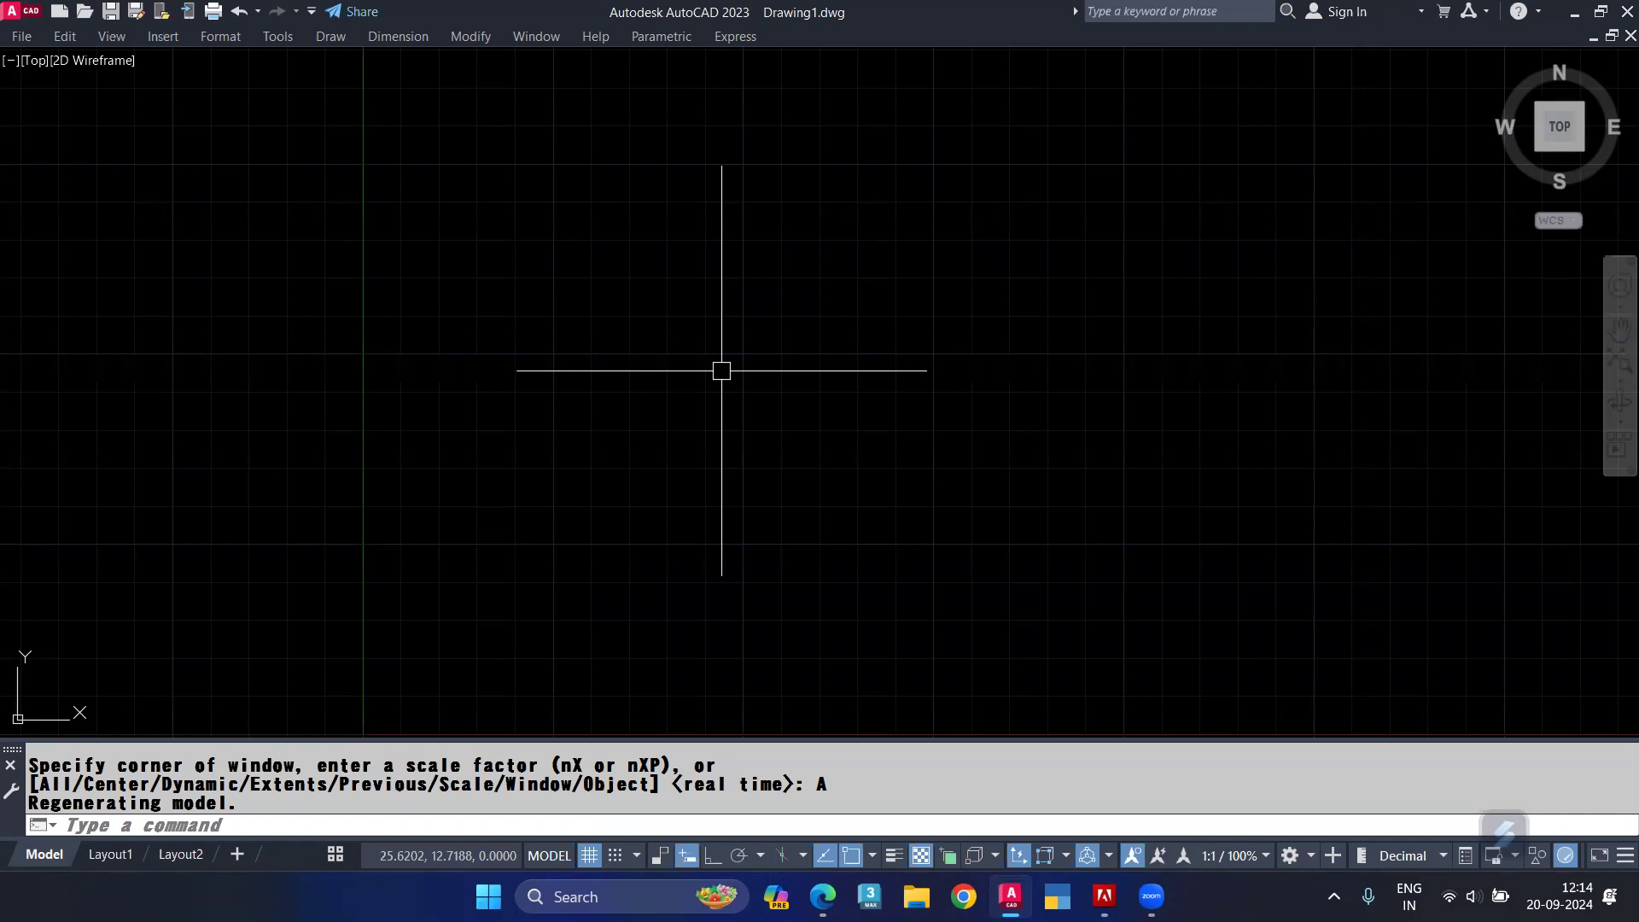
text(IAT)
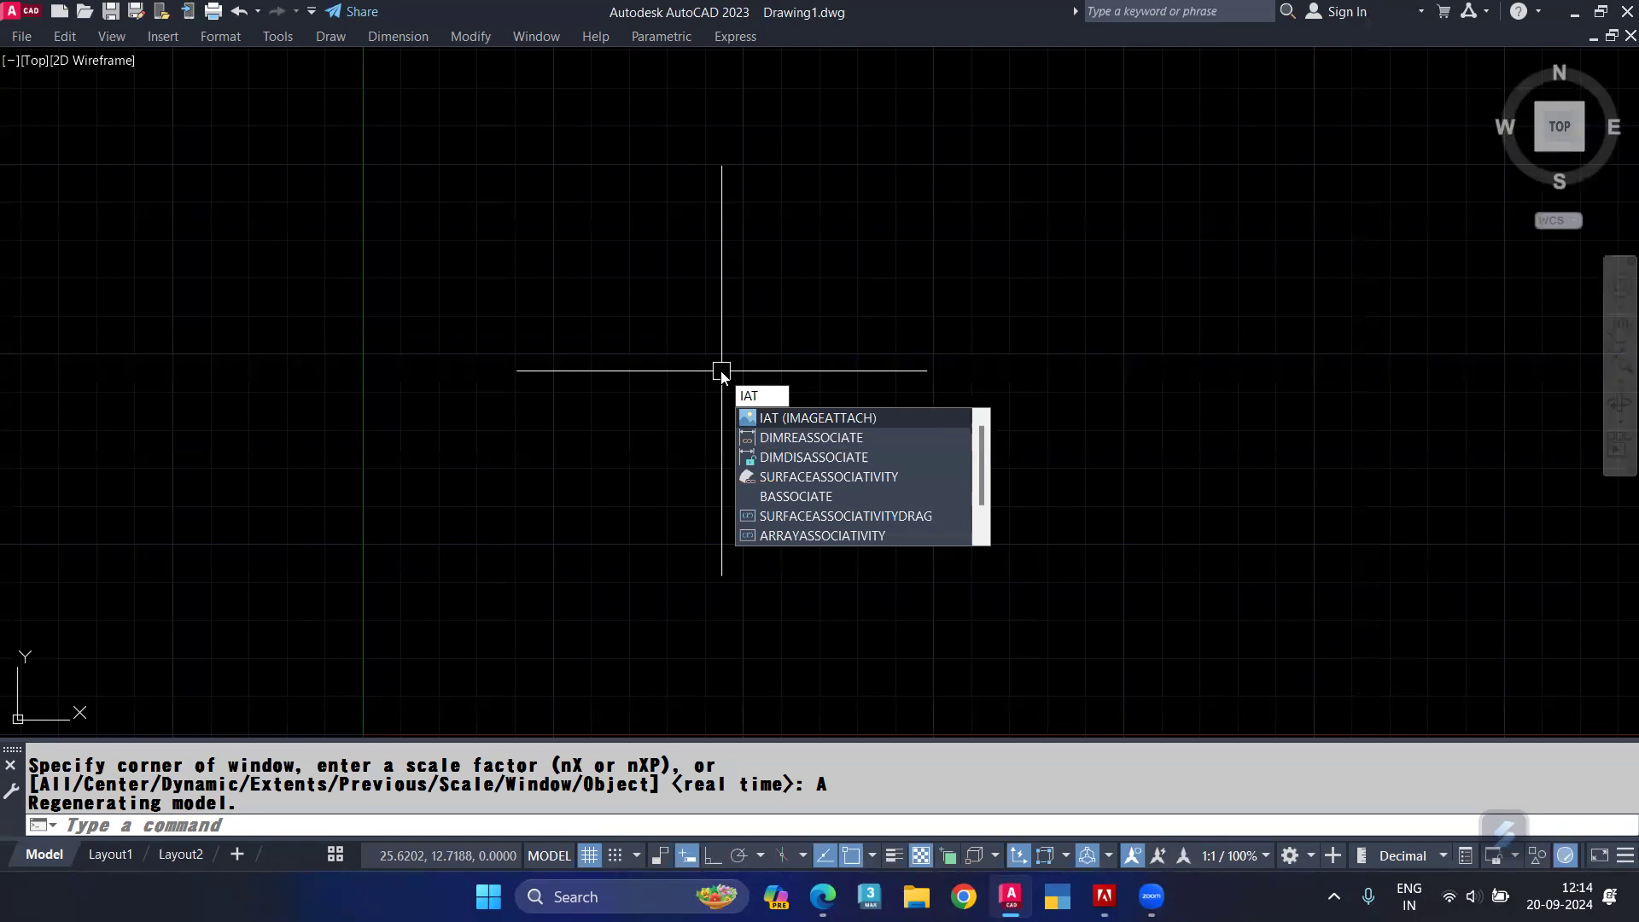
key(Return)
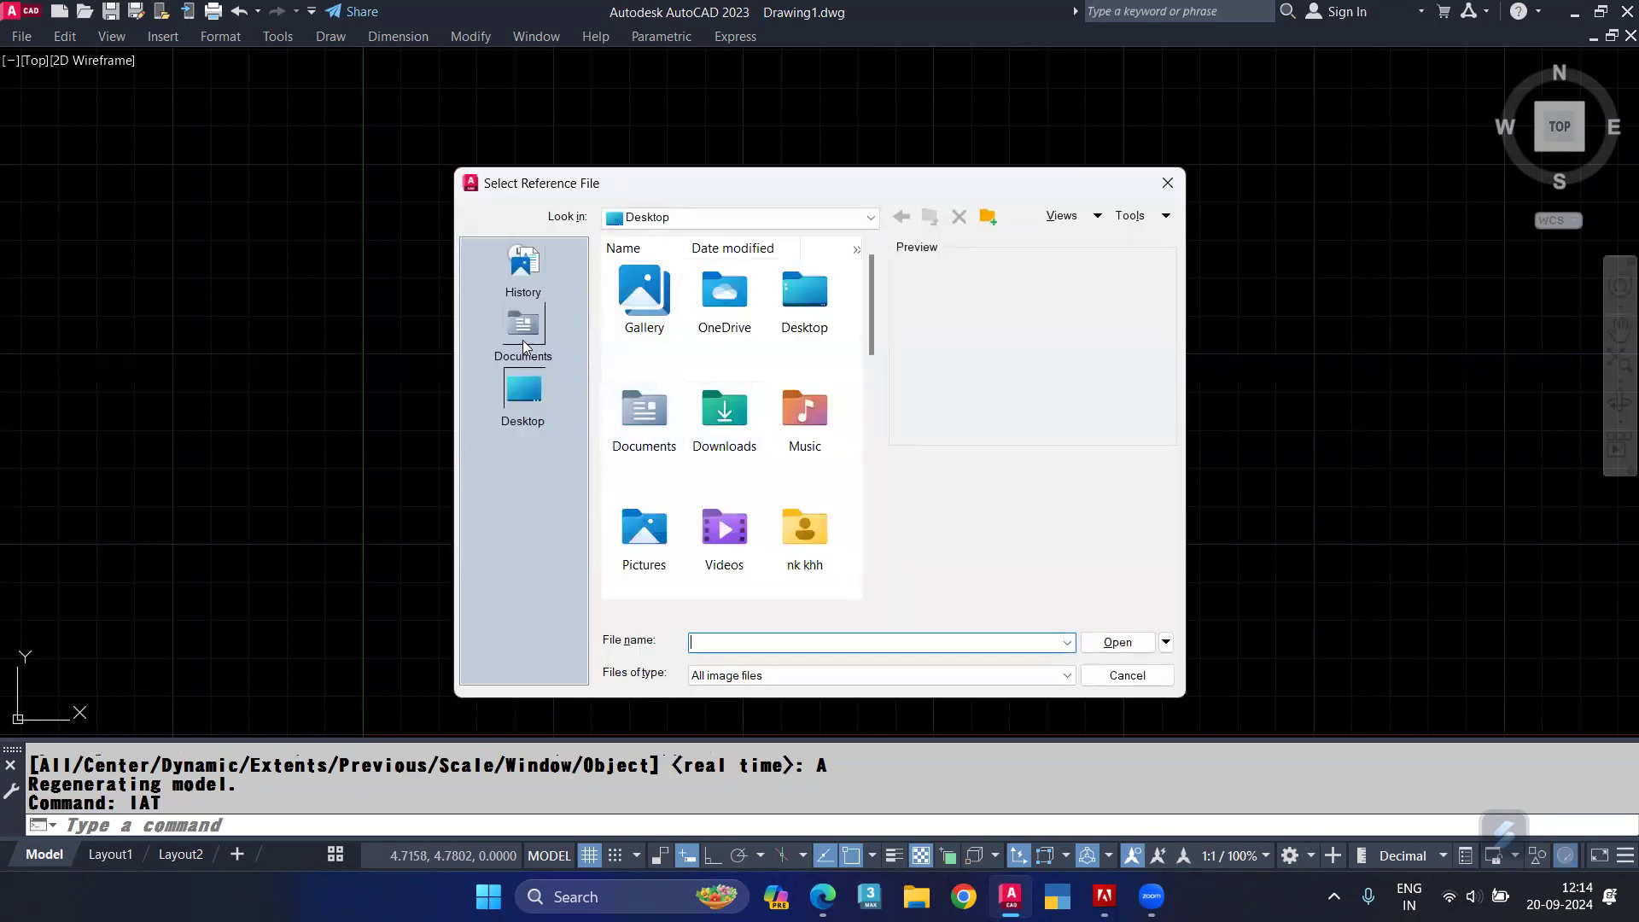
click(704, 215)
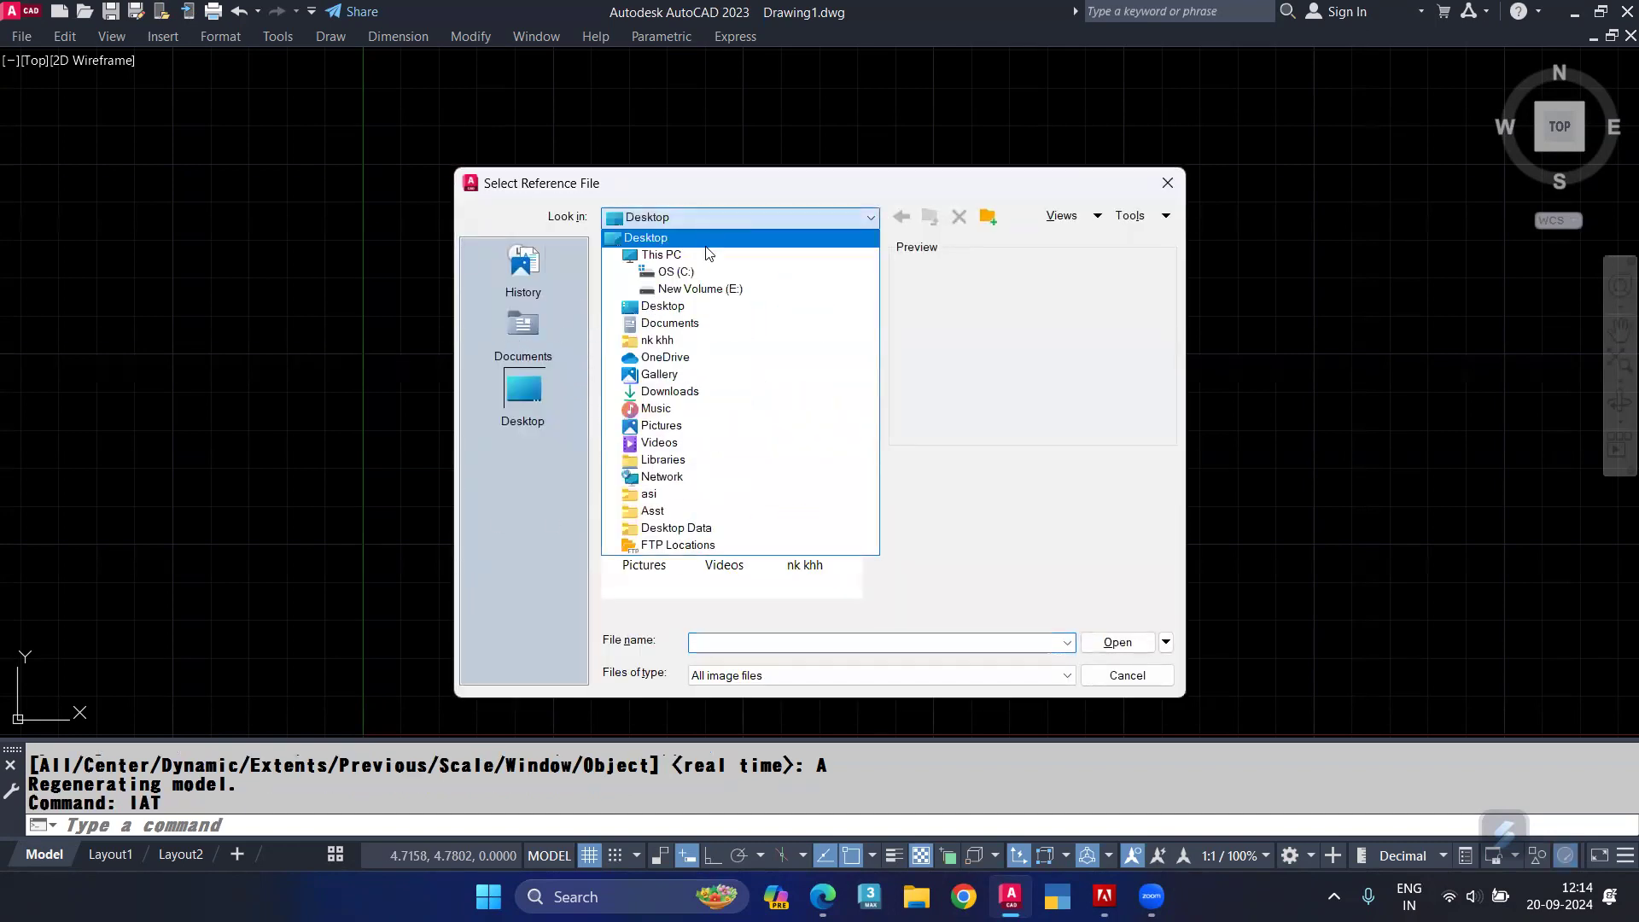
click(681, 418)
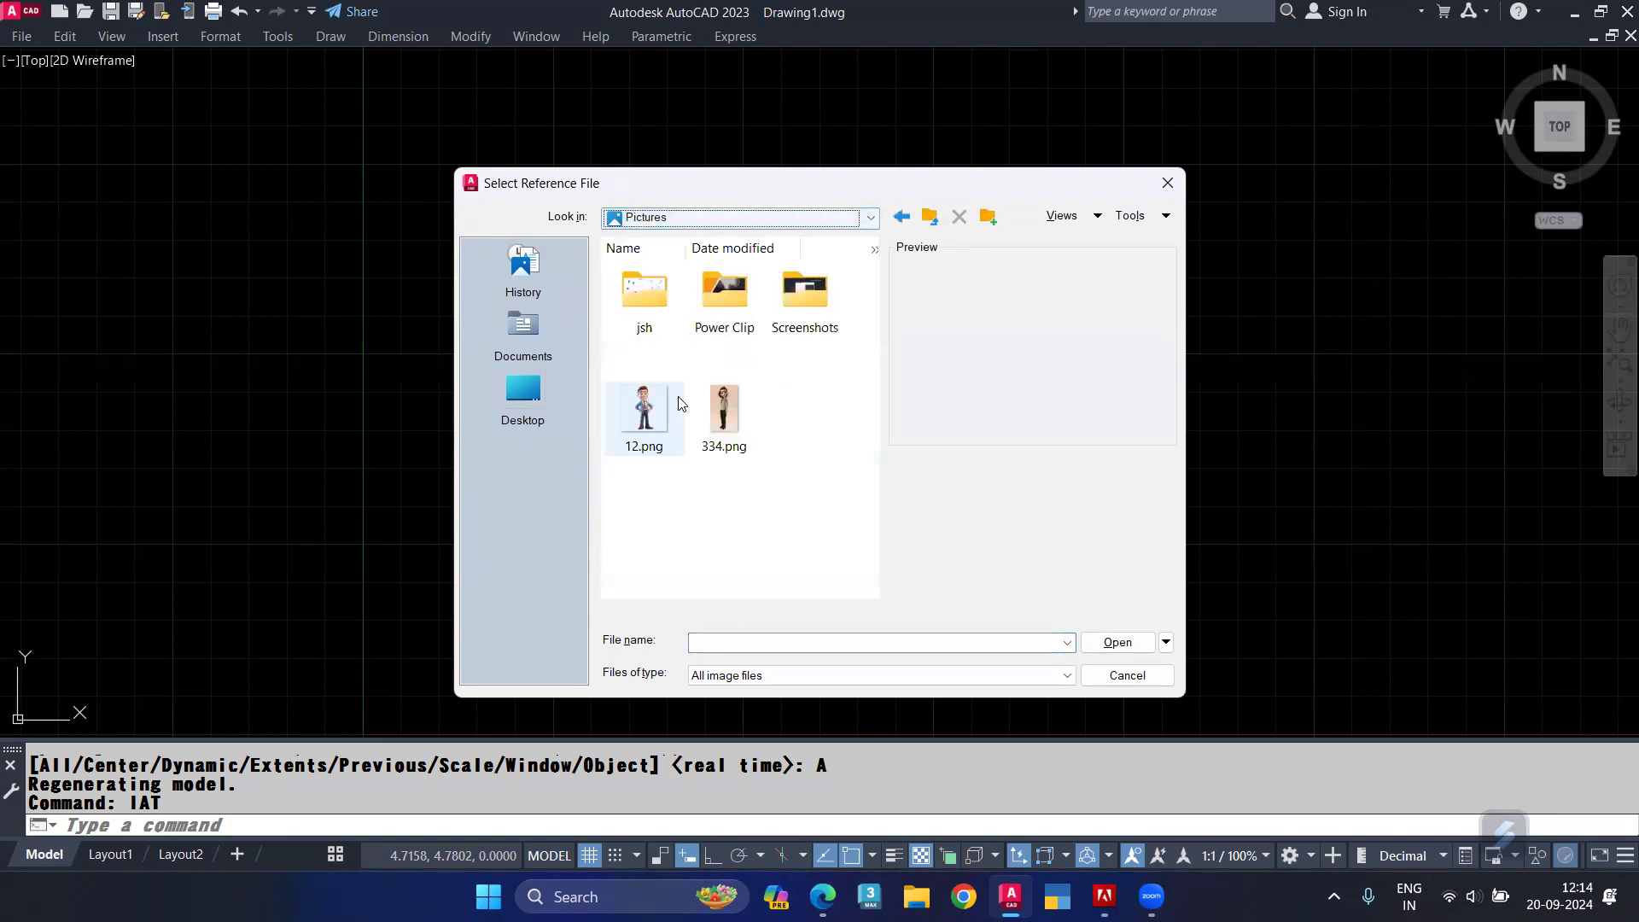
double_click(828, 309)
scroll(739, 424, down, 3)
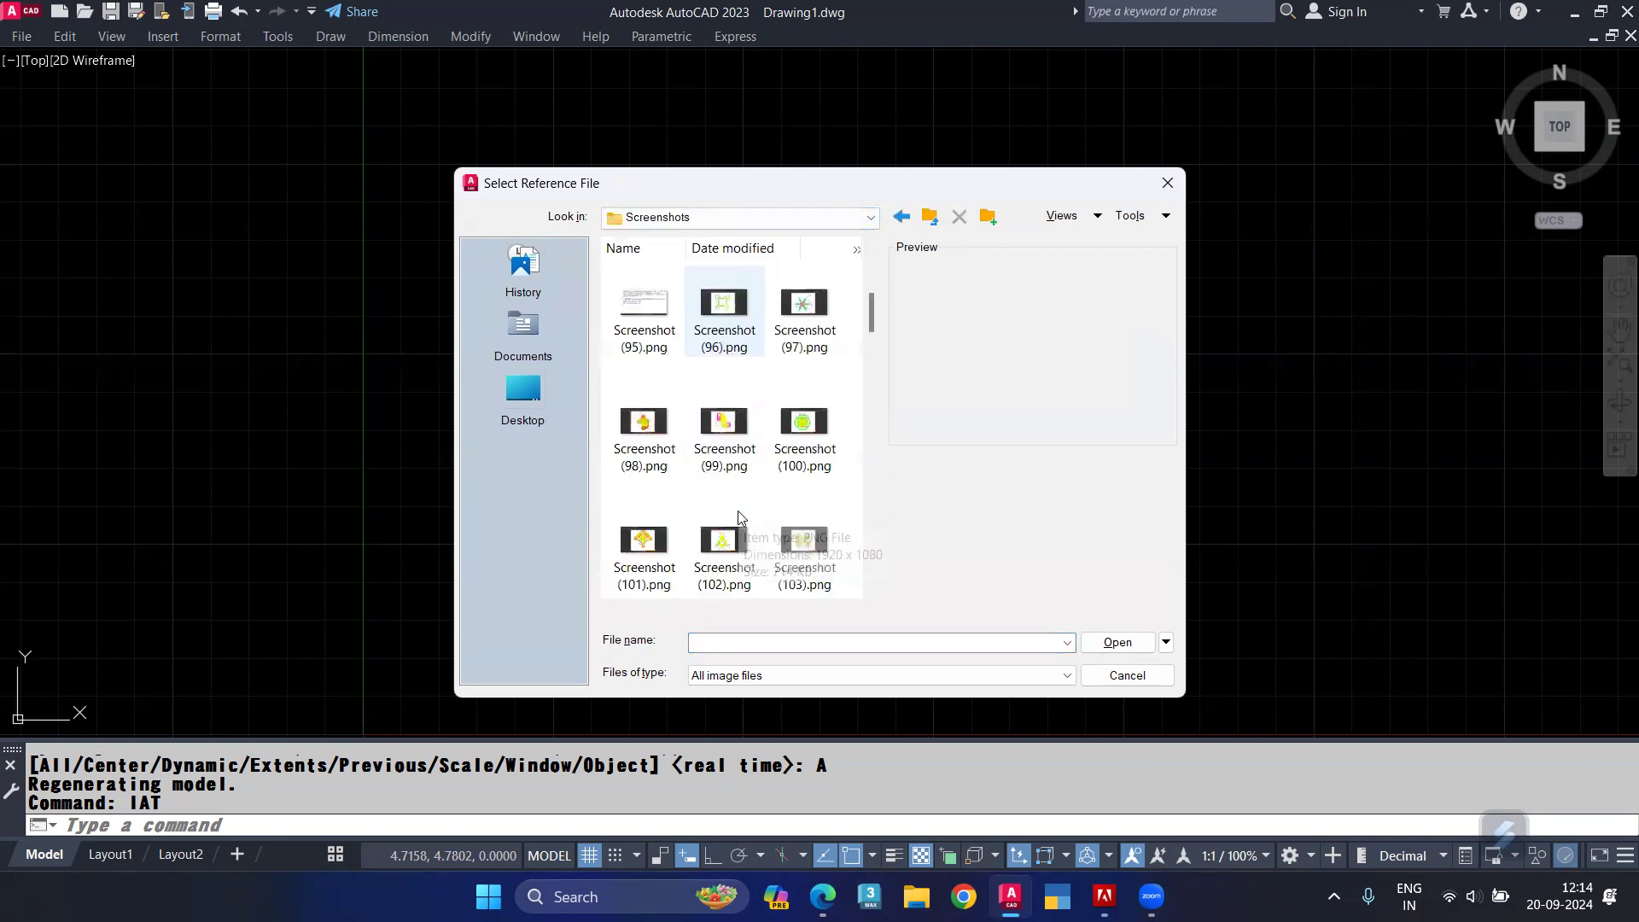
click(739, 424)
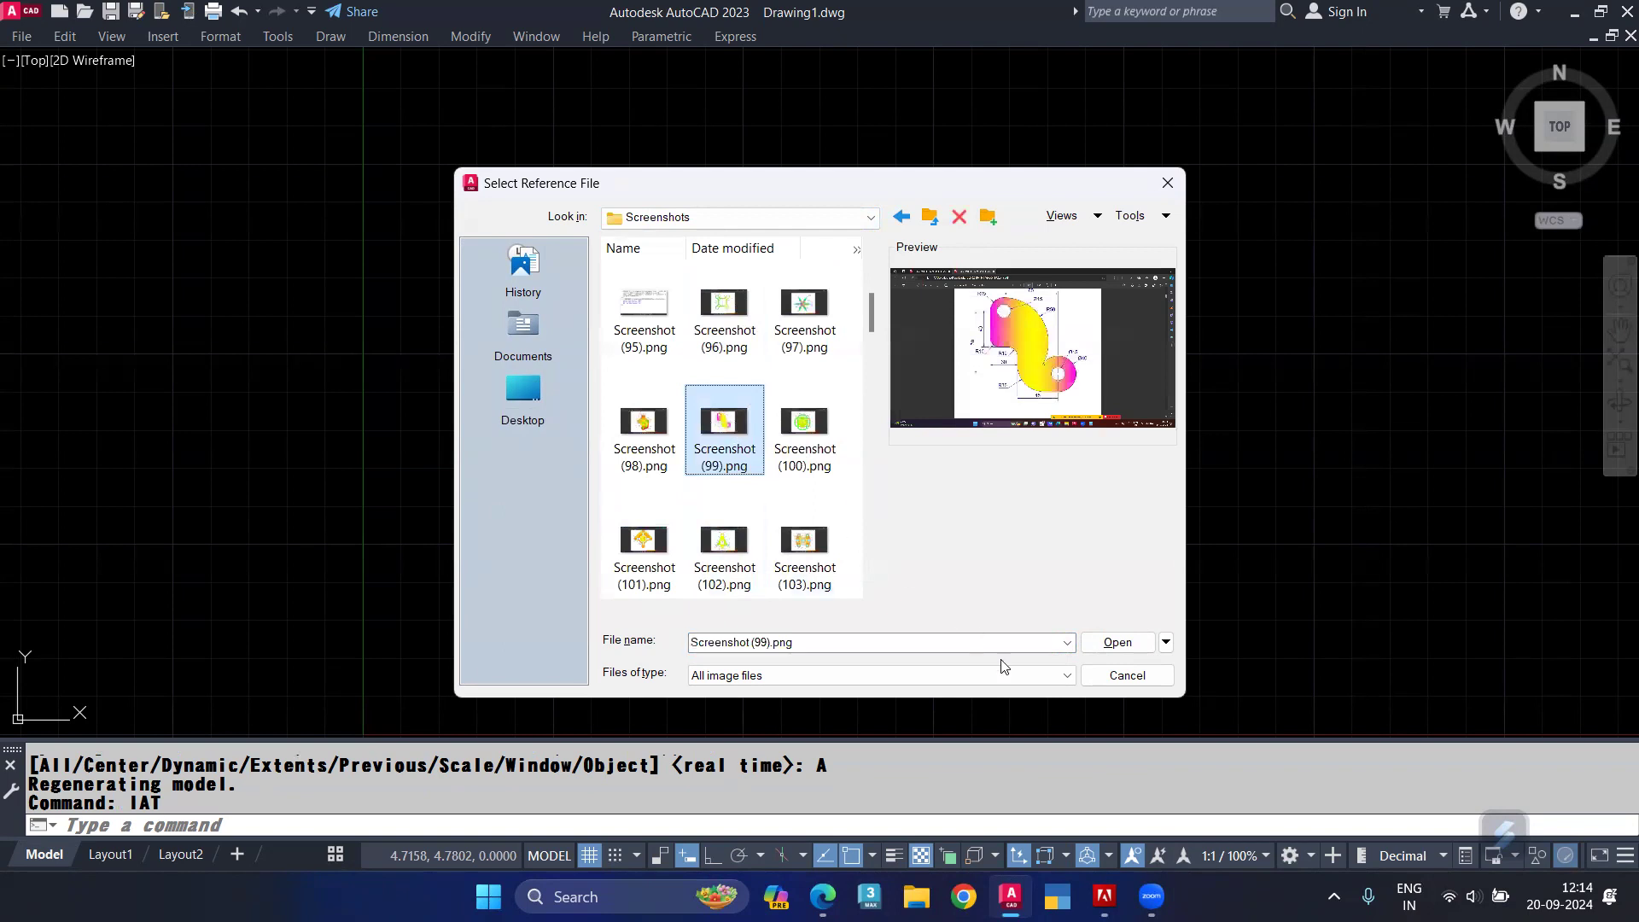
click(1096, 641)
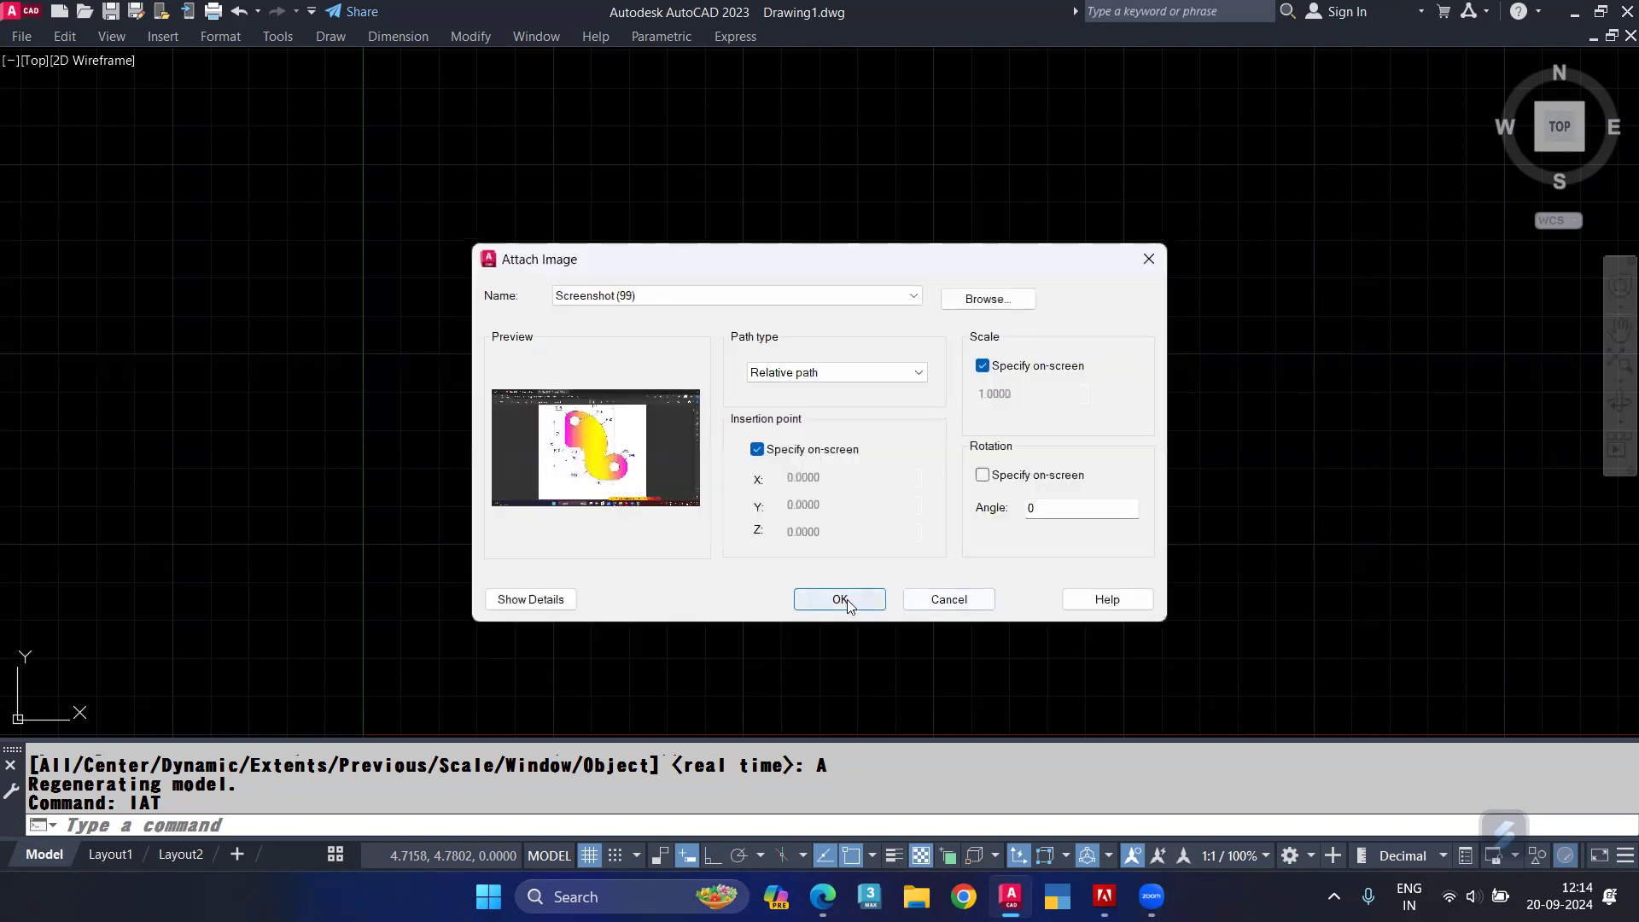
Step: Place the attached image at insertion point 0,0 with a scale factor of 1
click(844, 598)
scroll(697, 582, down, 4)
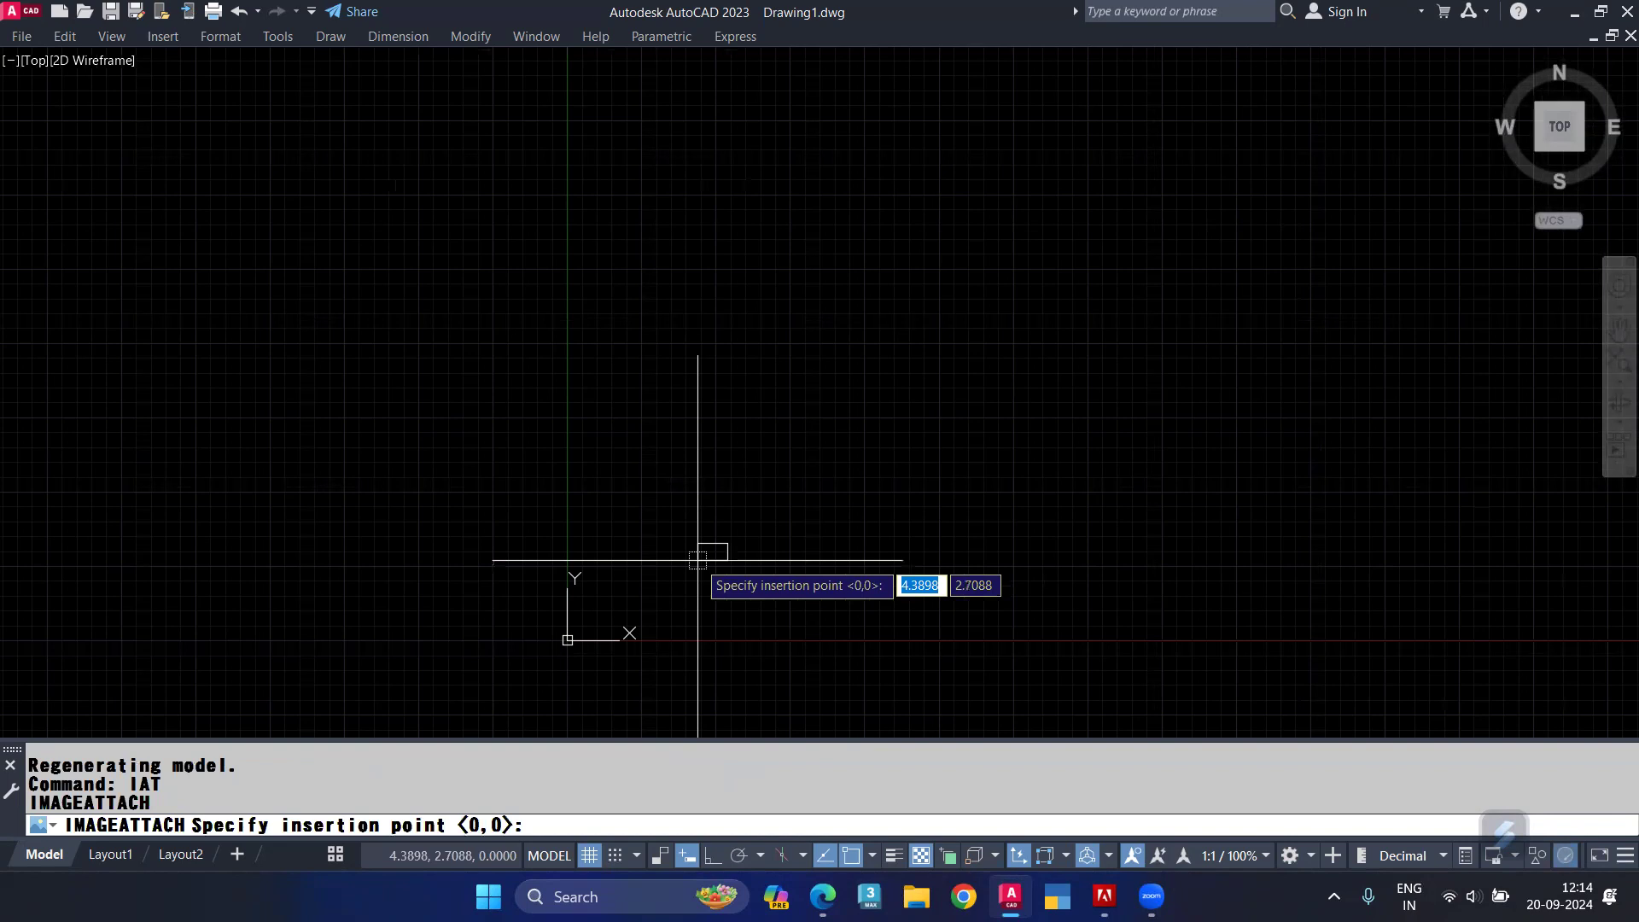
key(Return)
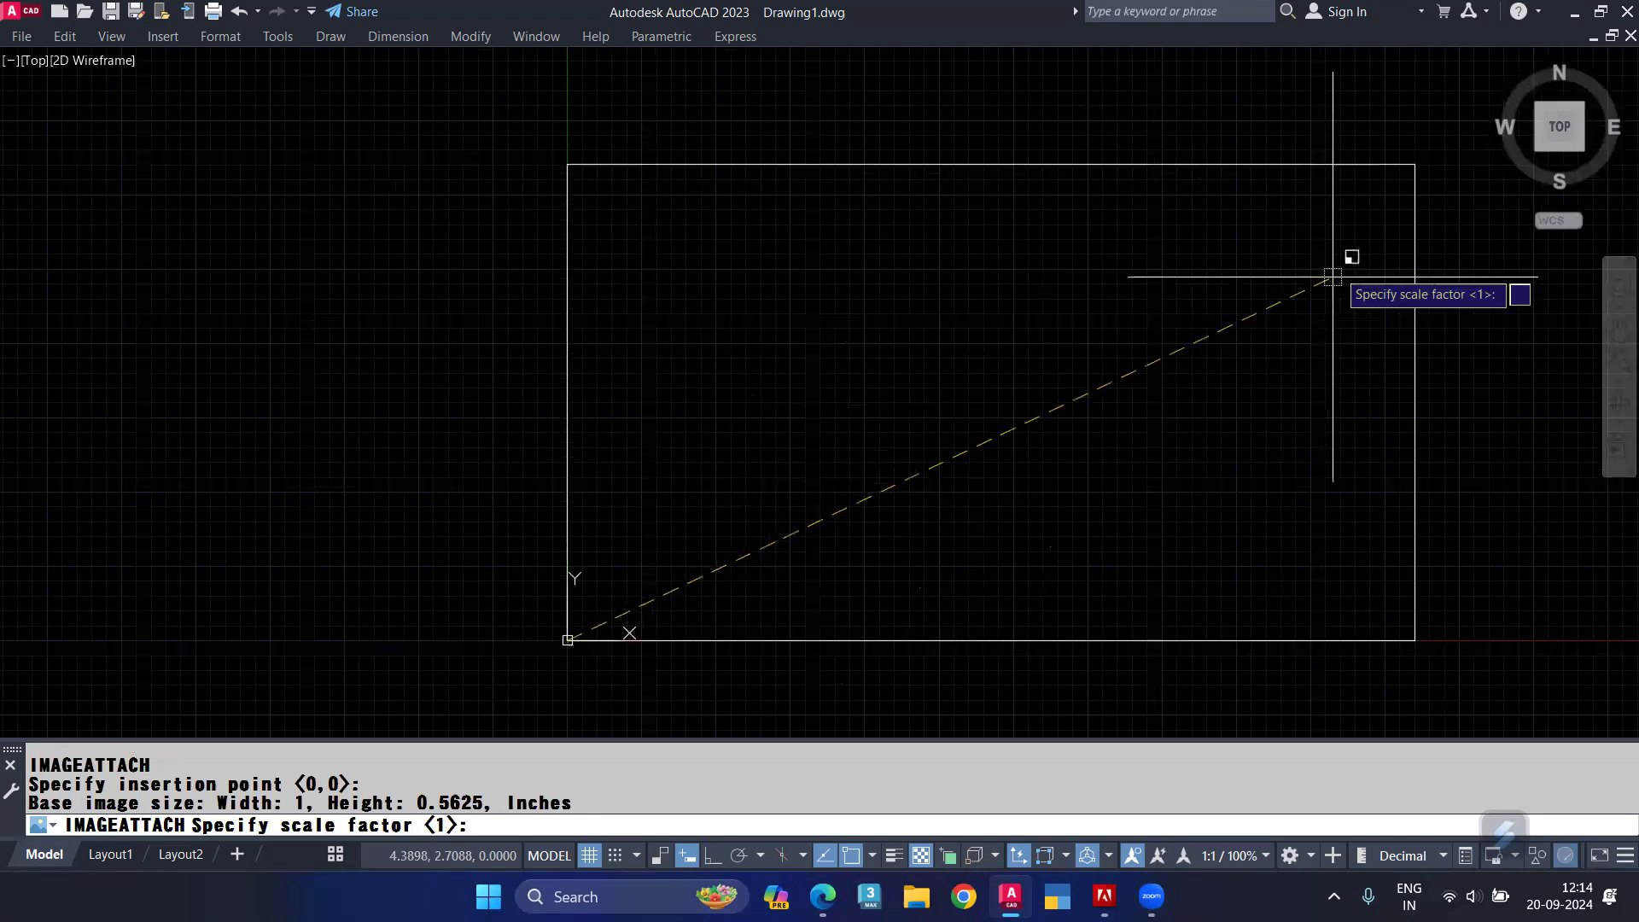
scroll(1392, 190, down, 2)
scroll(1366, 162, down, 2)
middle_drag(1357, 171, 1125, 275)
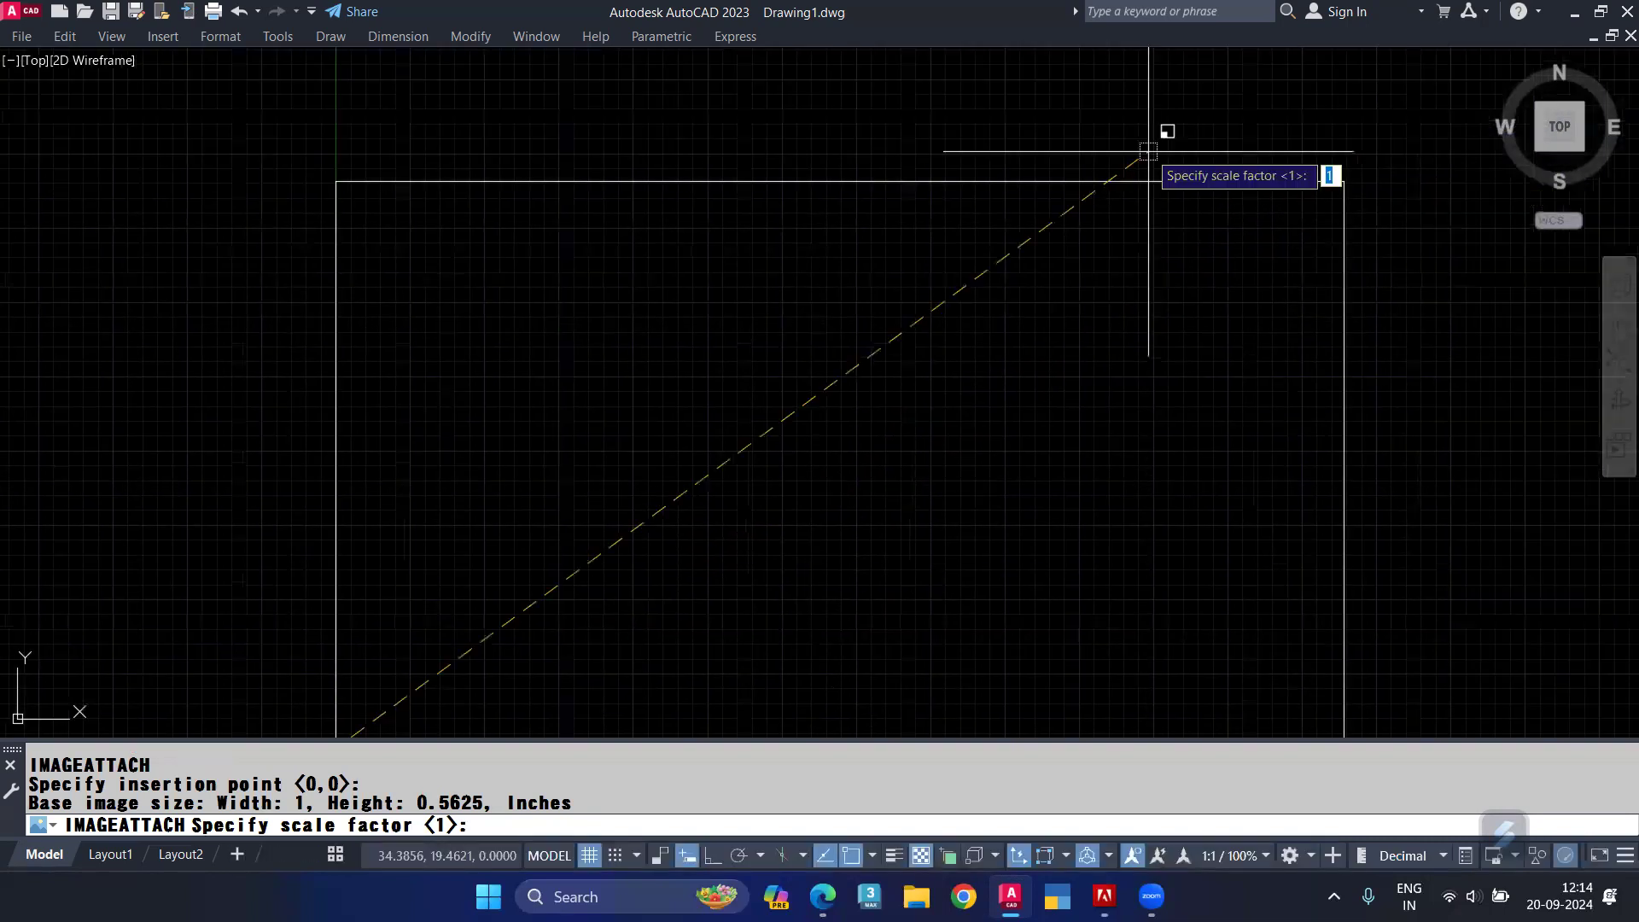
key(Return)
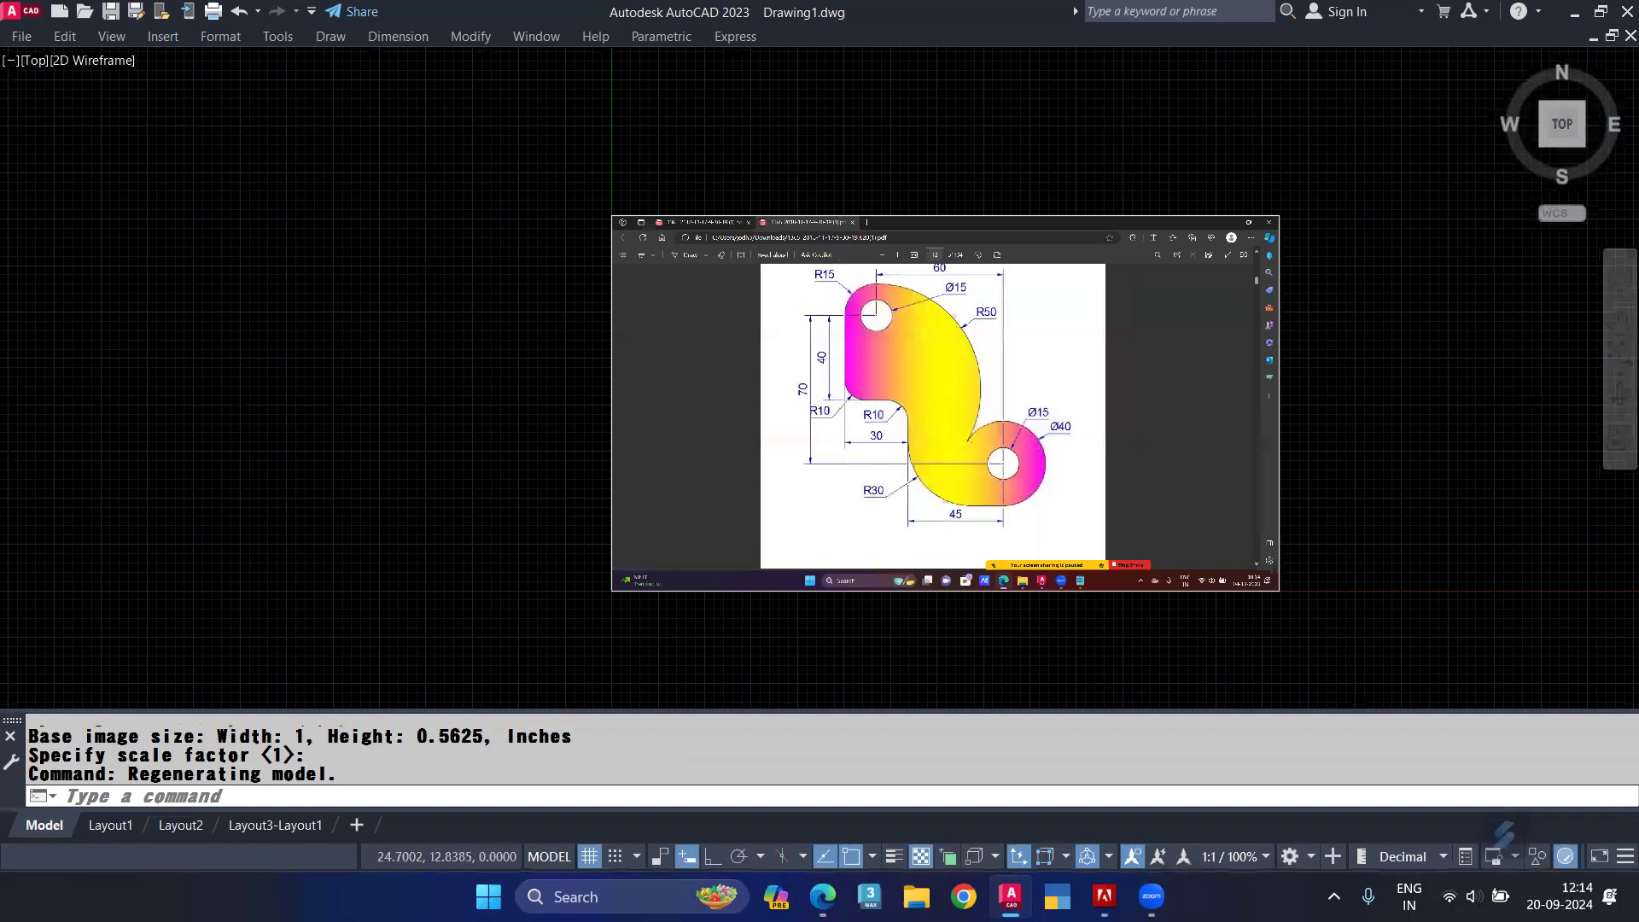
middle_drag(945, 310, 750, 388)
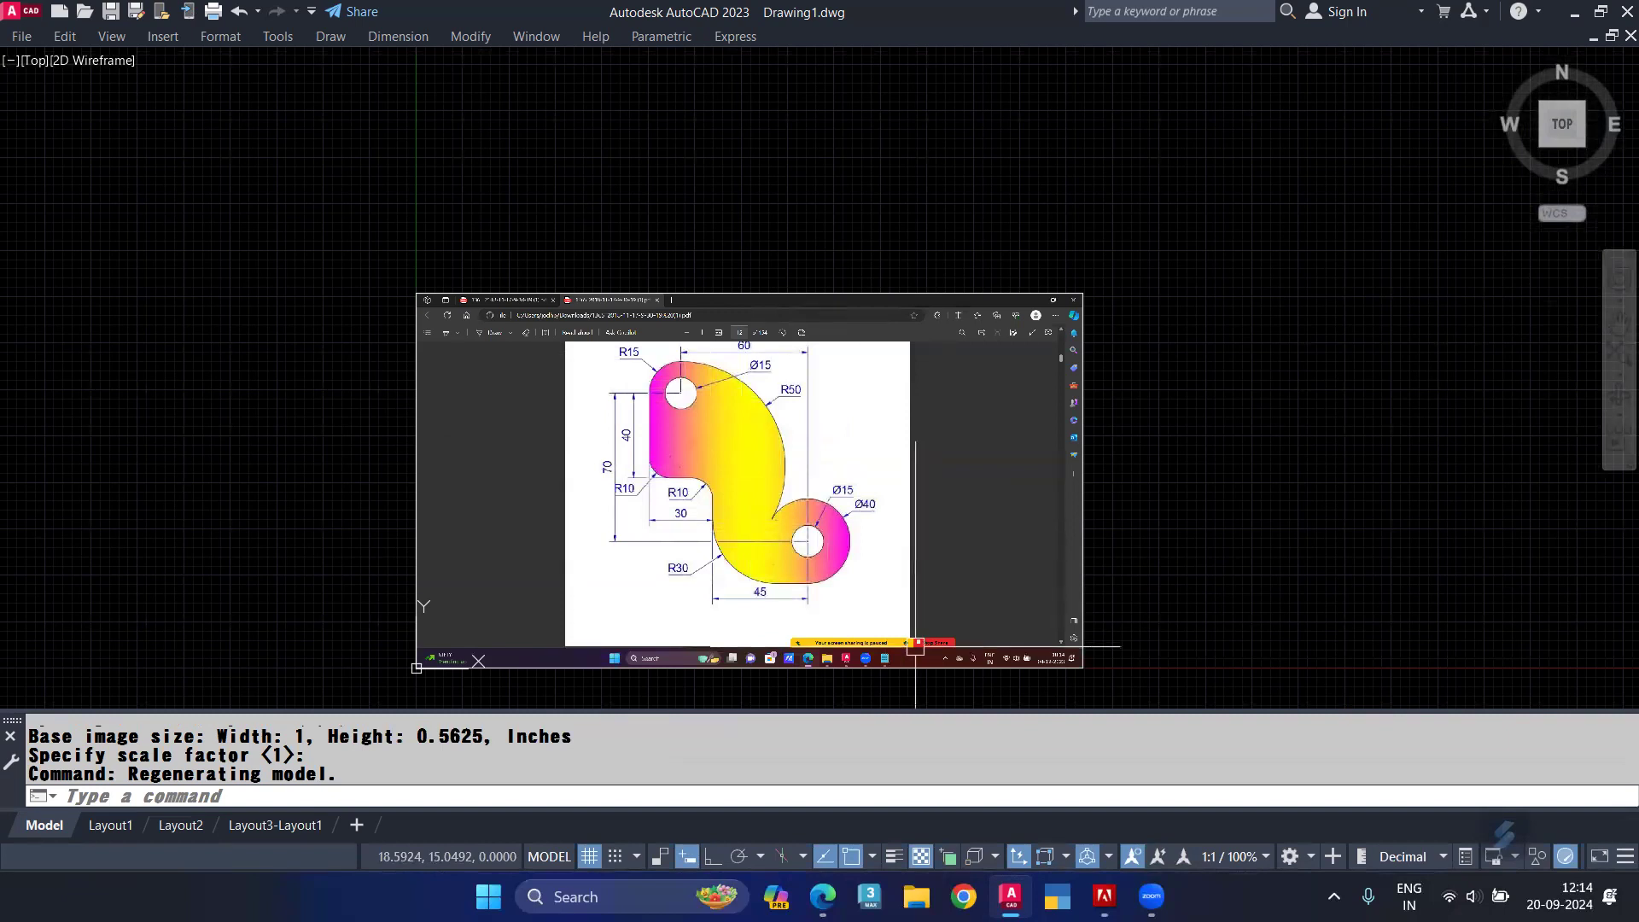
Step: Switch to the Google Docs notes and add a dashed divider line followed by the line "DATE = 20/09/2024" at the end
click(826, 898)
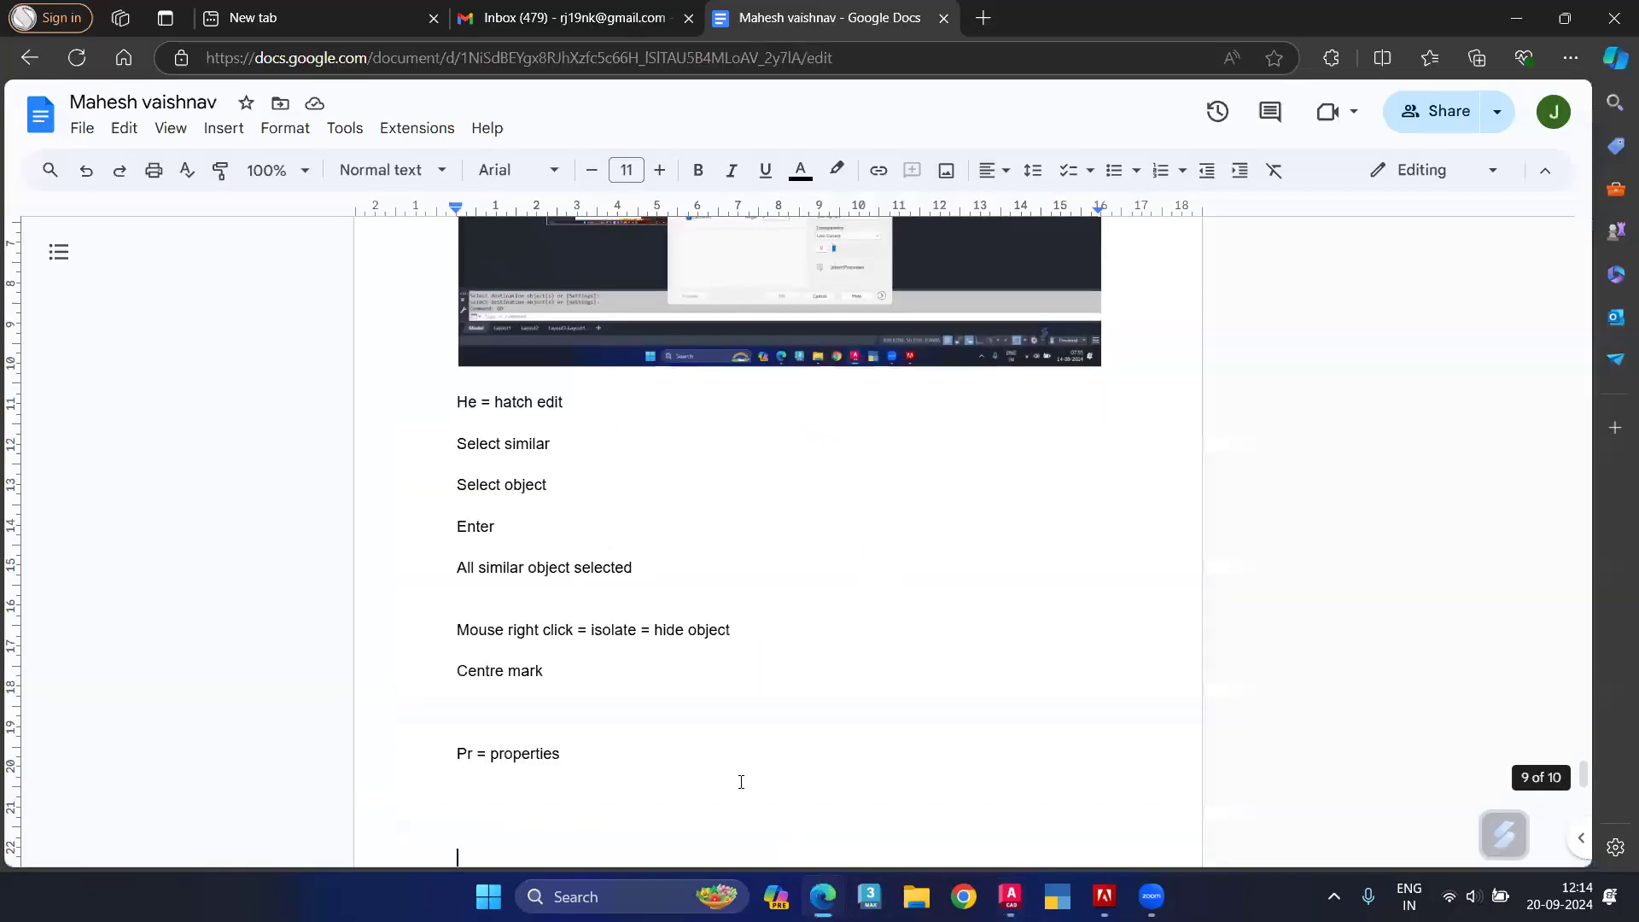
key(Down)
key(Down)
key(Up)
key(Up)
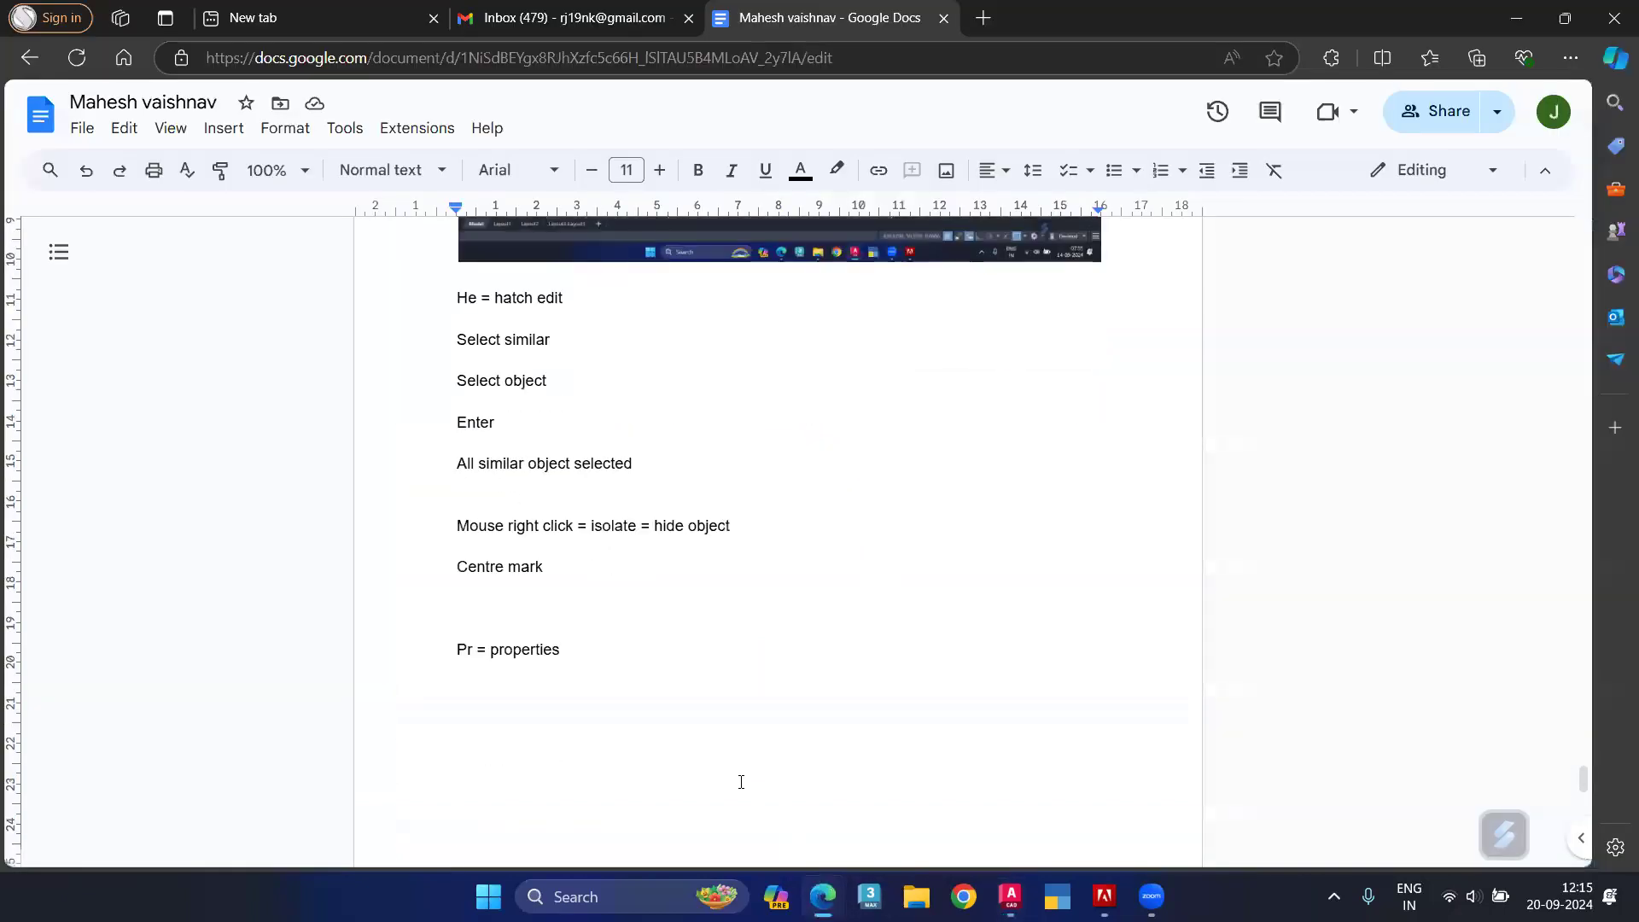
text(------------------------)
key(Return)
text(DATE )
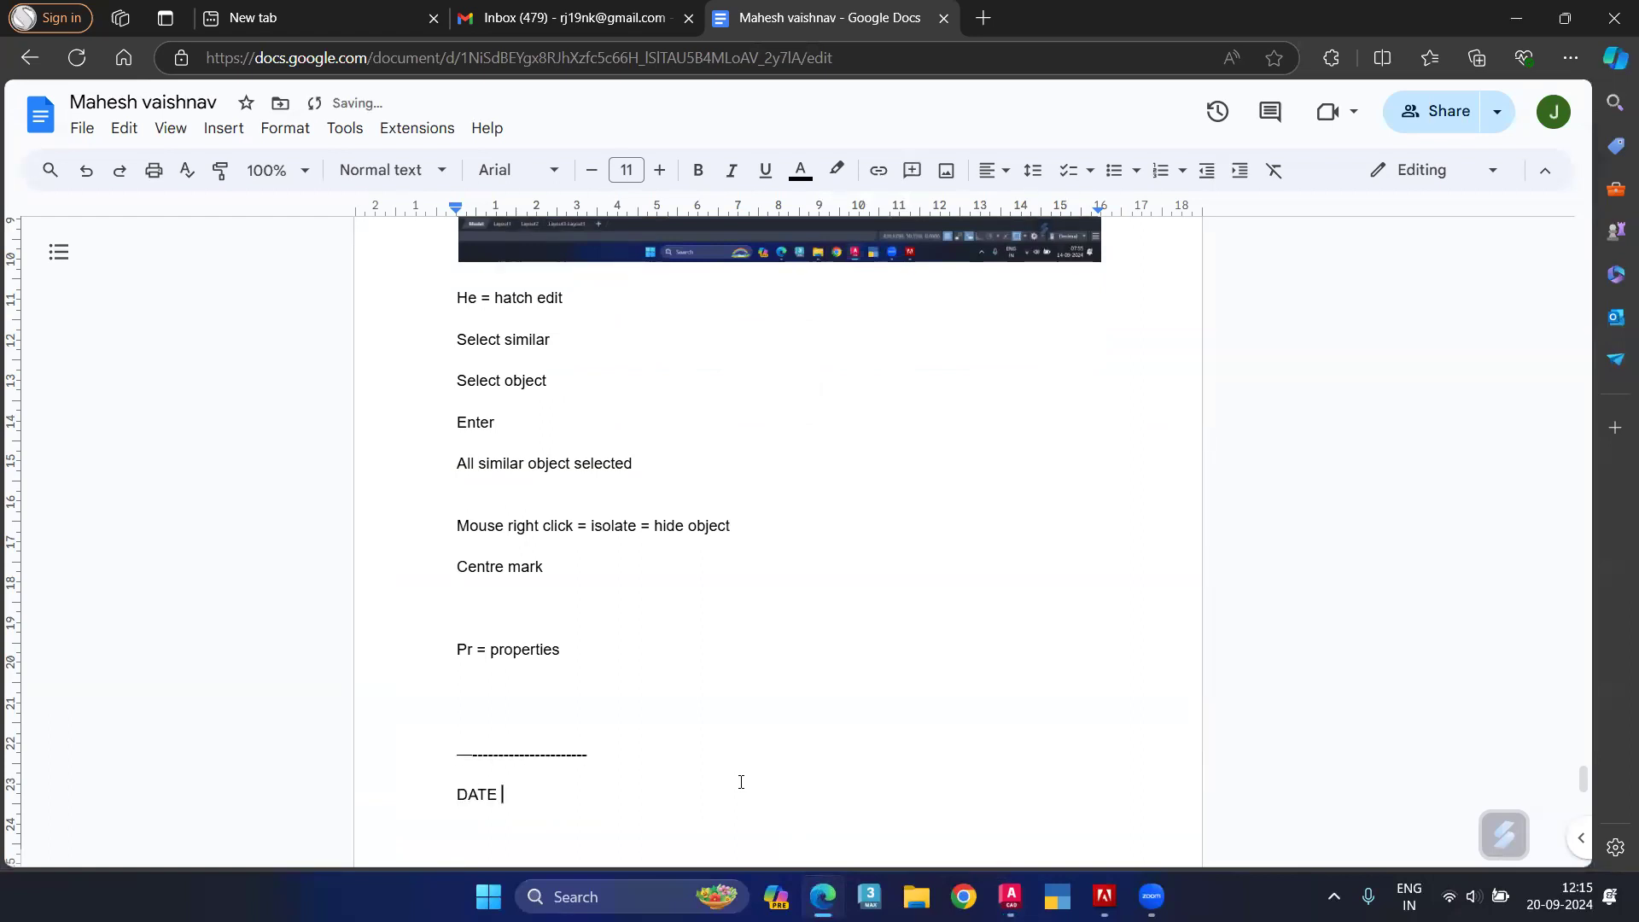
text(=)
key(Tab)
text(19///)
key(BackSpace)
key(BackSpace)
key(BackSpace)
key(BackSpace)
key(BackSpace)
text(20/09)
text(./)
key(BackSpace)
key(BackSpace)
text(/2024)
Step: Below the date, add the note lines "Iat = image attach", "Select image", "Specify insertion point" and "Enter"
key(Return)
key(Return)
text(lat = )
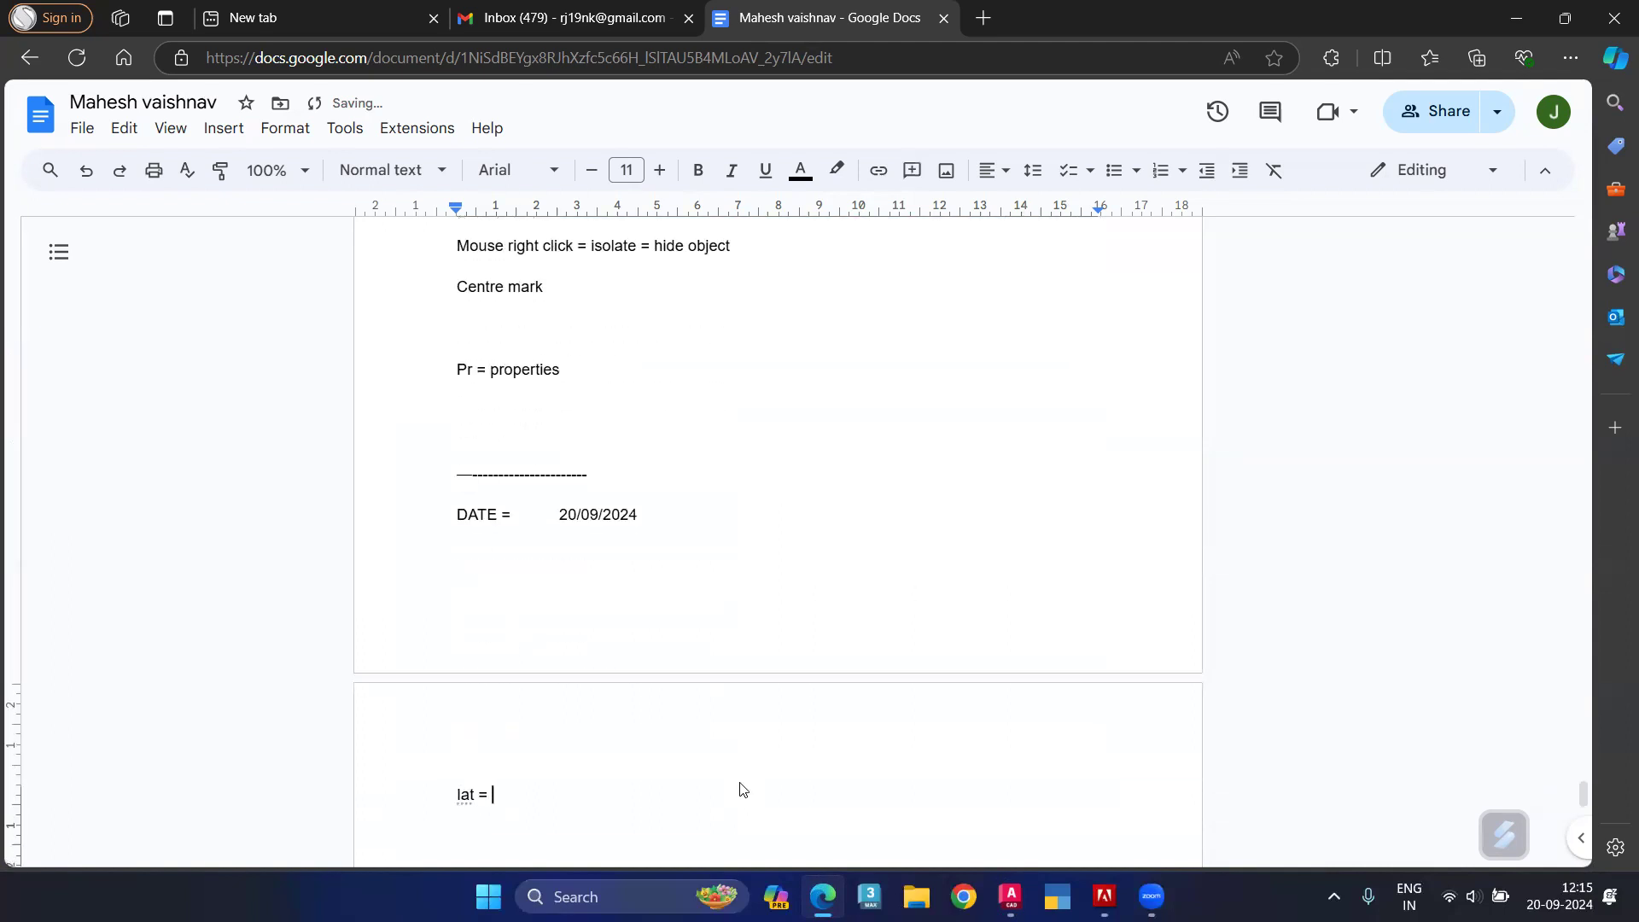
text(image attach)
key(Return)
text(select image)
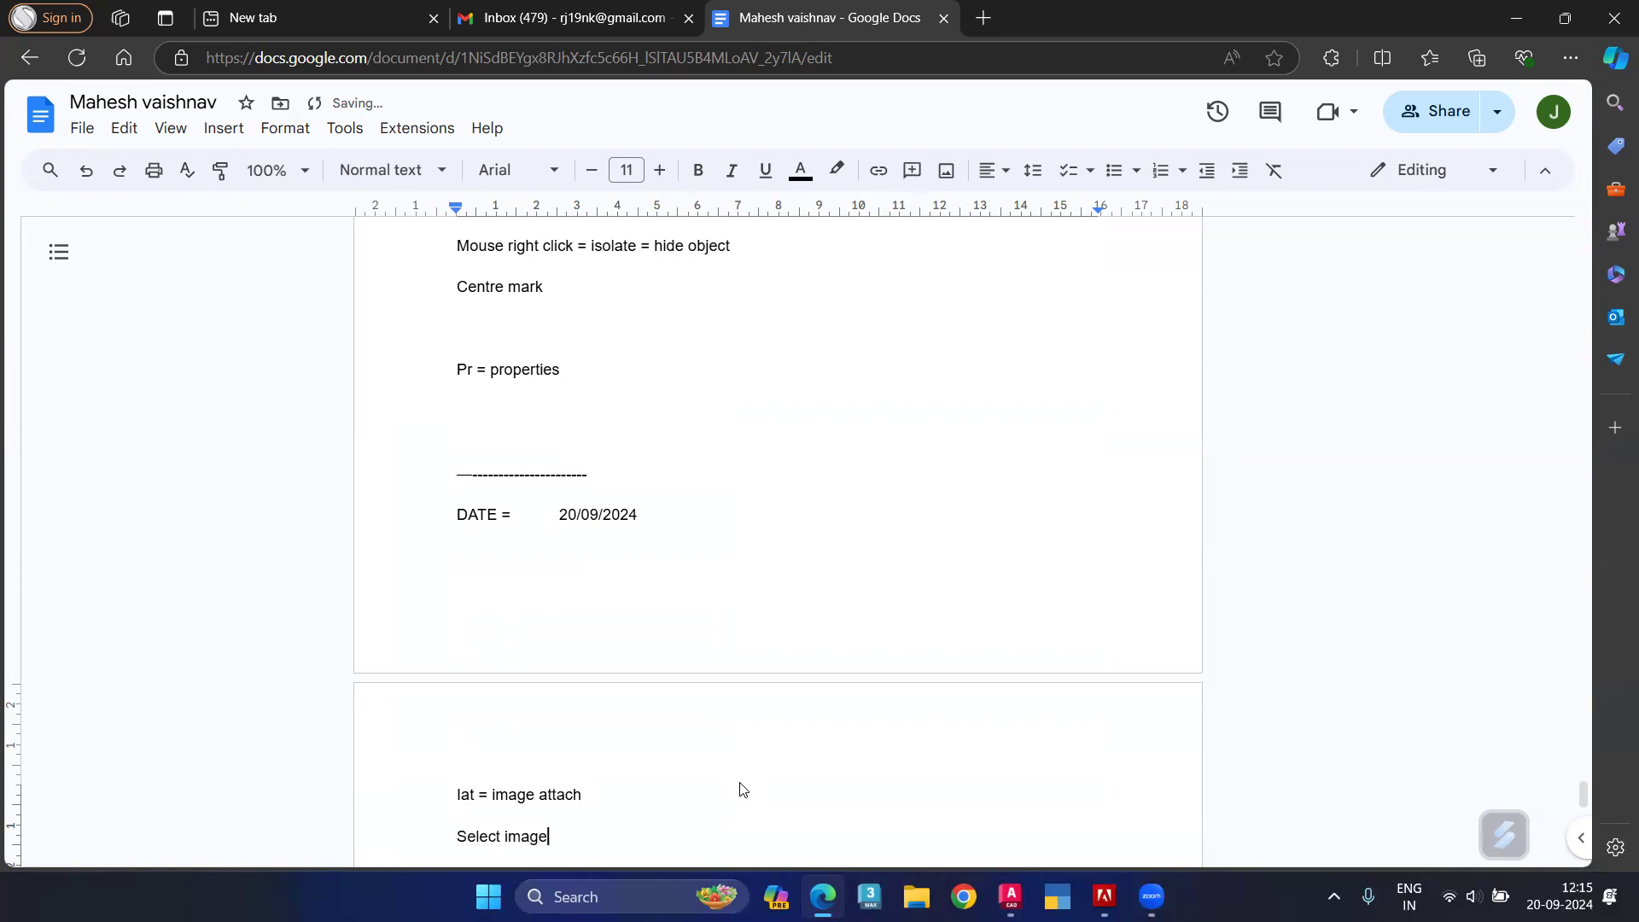
key(Return)
text(specify insertion point)
key(Return)
text(enter)
key(Return)
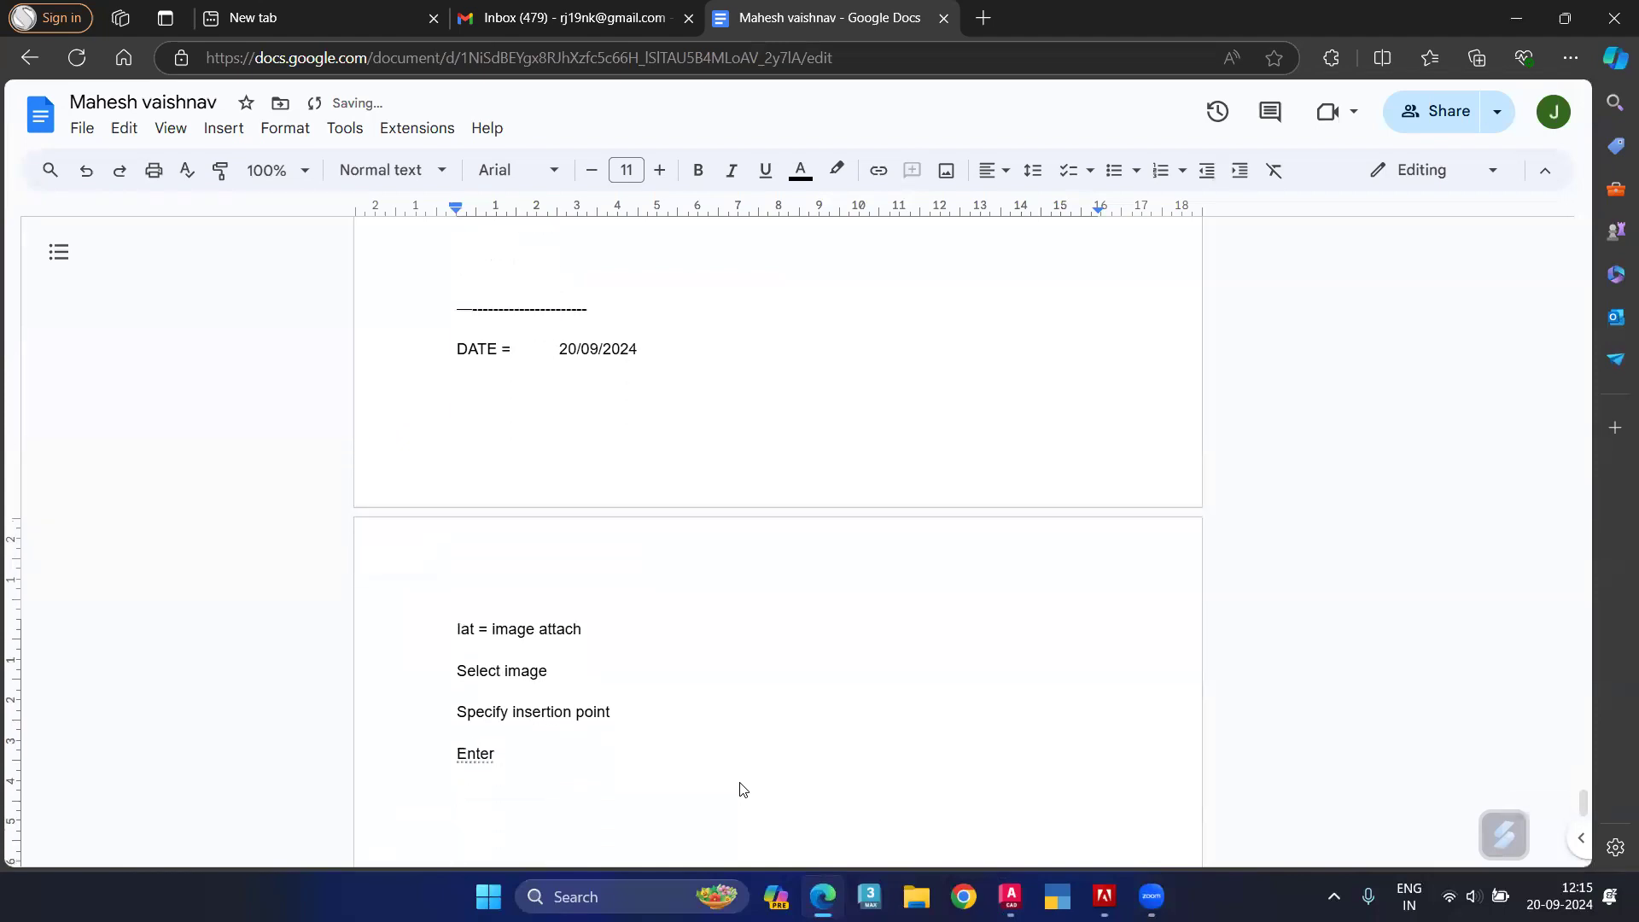
Step: Add a note line below "Enter" defining Icl as image clip
text(Icl = I)
key(BackSpace)
text(iat)
key(BackSpace)
text(mge)
key(Return)
key(BackSpace)
text(clip)
key(Return)
scroll(1240, 731, up, 4)
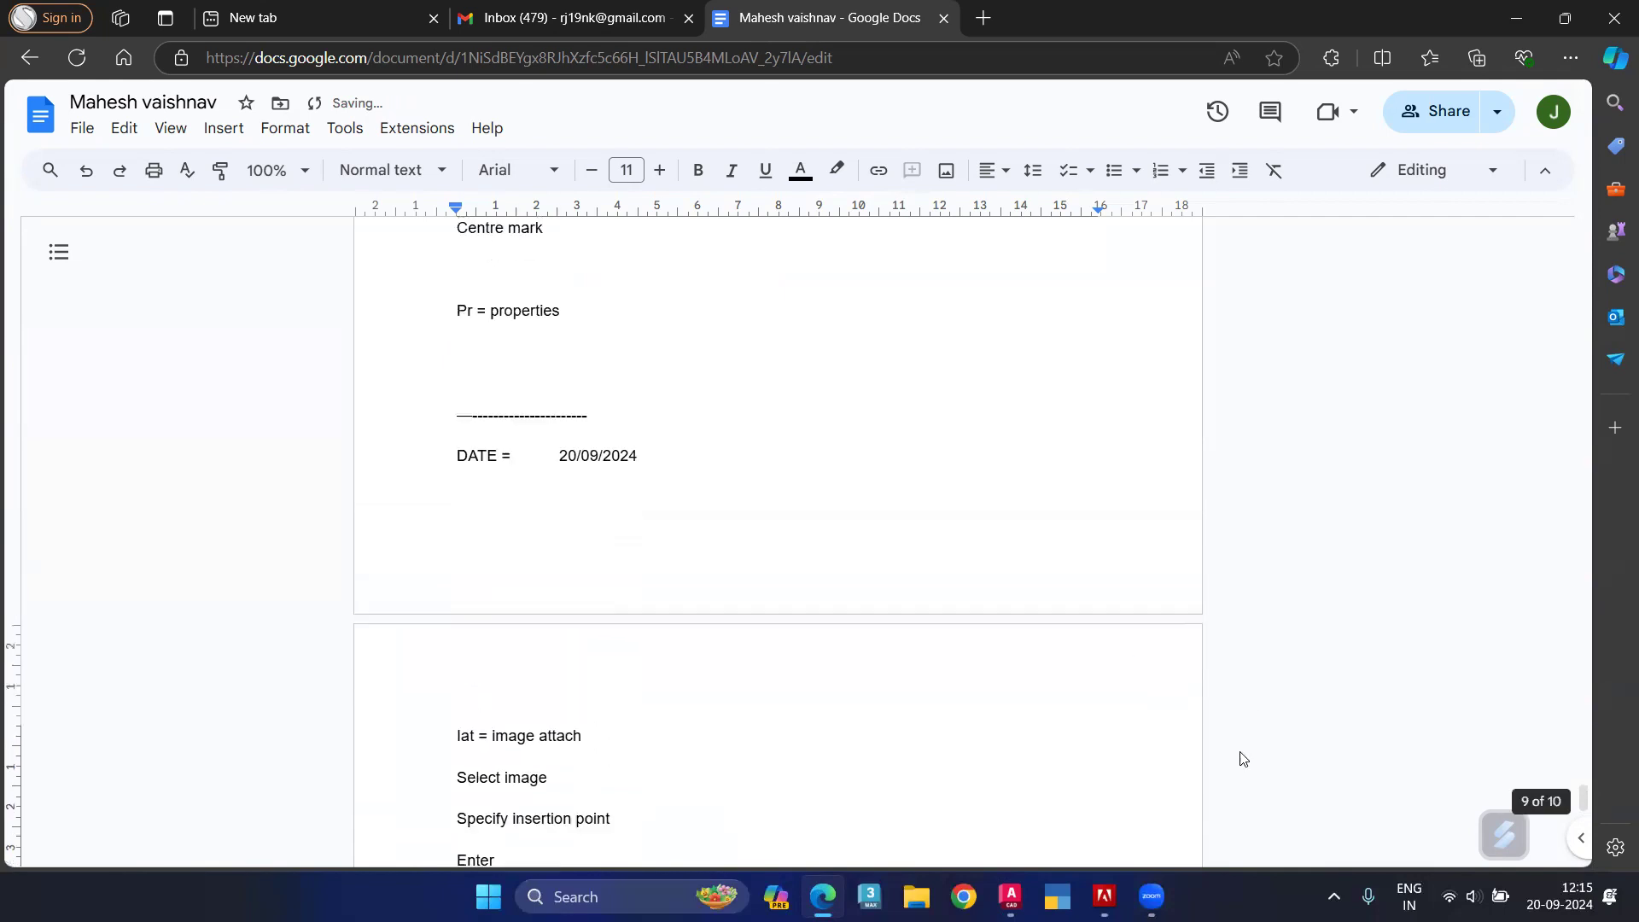
Step: Switch back to the AutoCAD drawing and bring the attached image into clear view
click(1011, 896)
scroll(865, 586, down, 2)
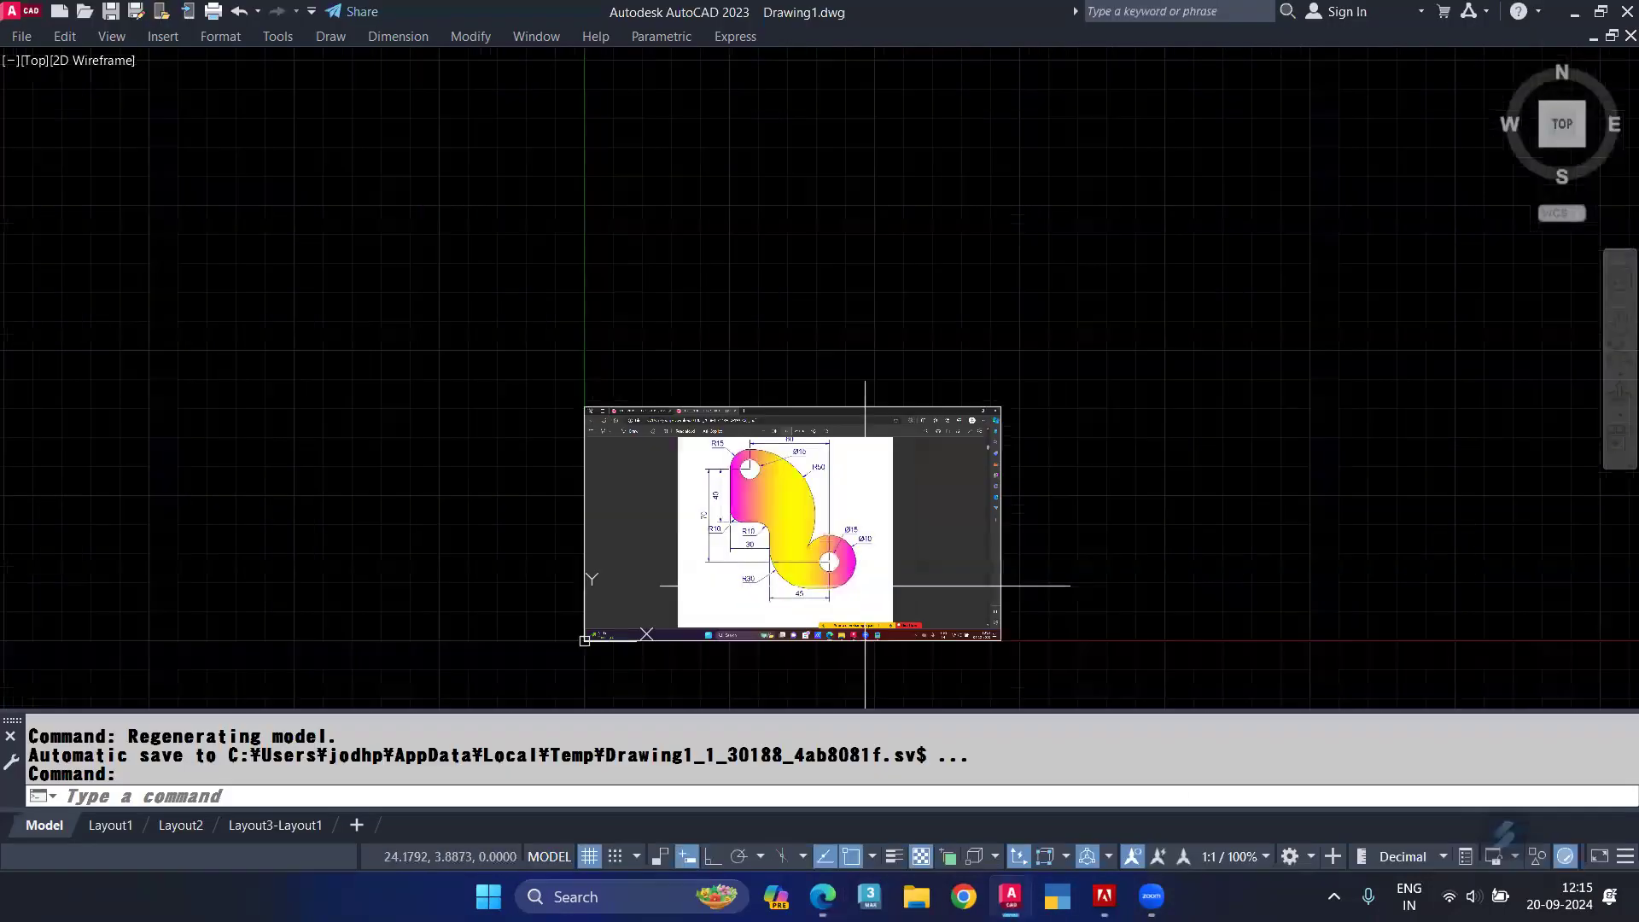
middle_drag(686, 539, 671, 438)
scroll(671, 438, up, 2)
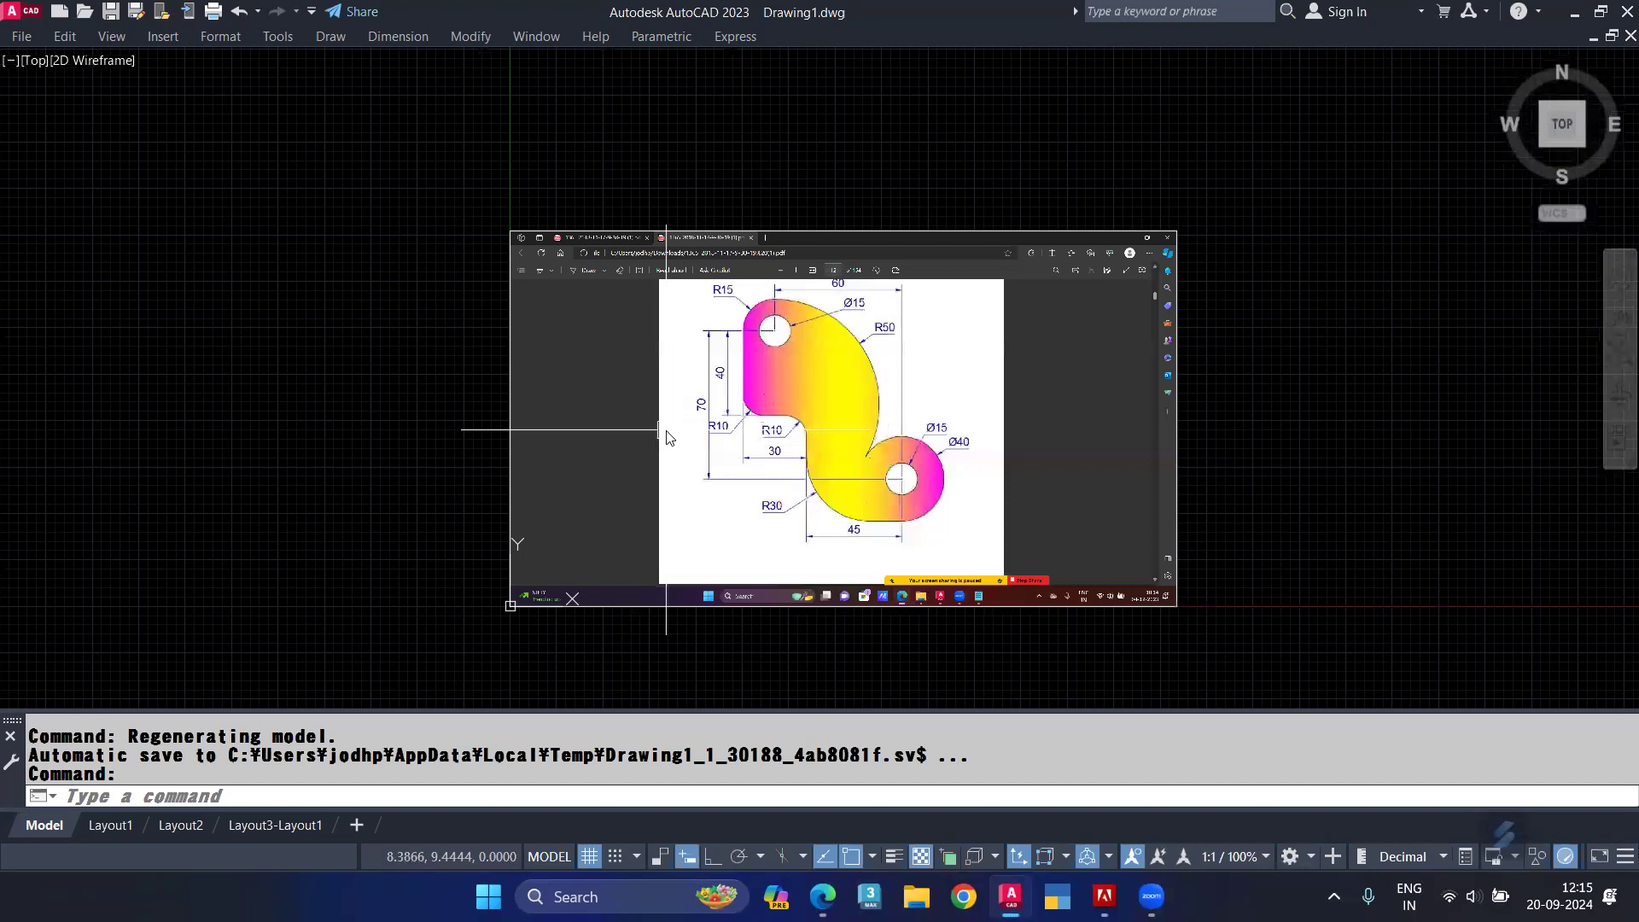
Step: Clip the attached image with a new rectangular boundary around the white page area of the dimensioned drawing
text(ICL)
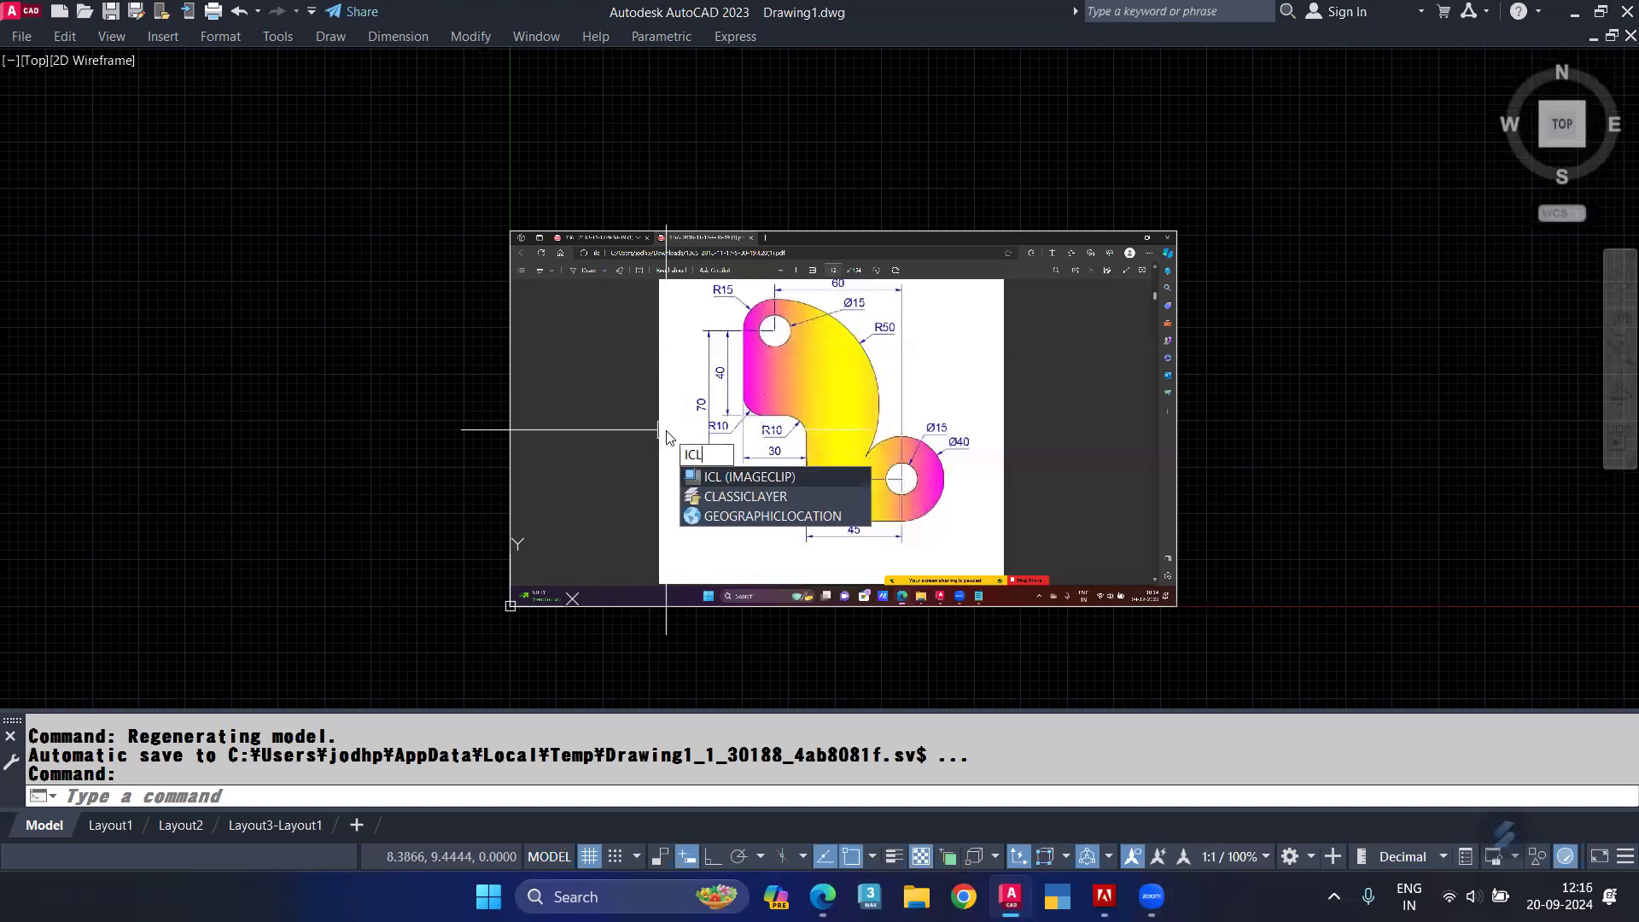
key(Return)
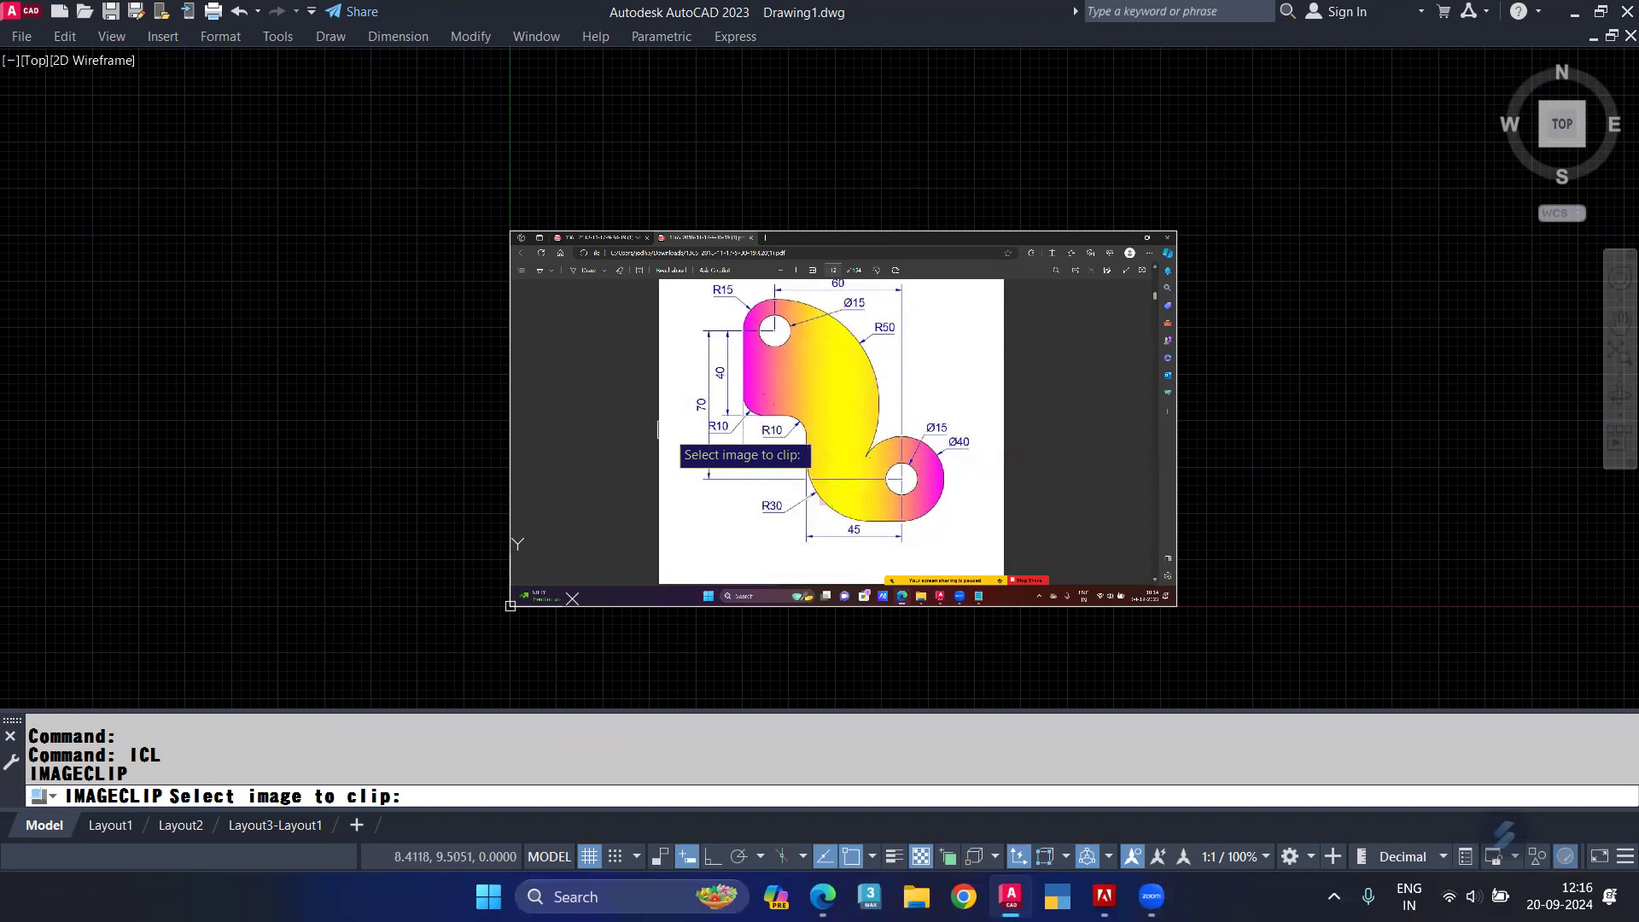
click(510, 512)
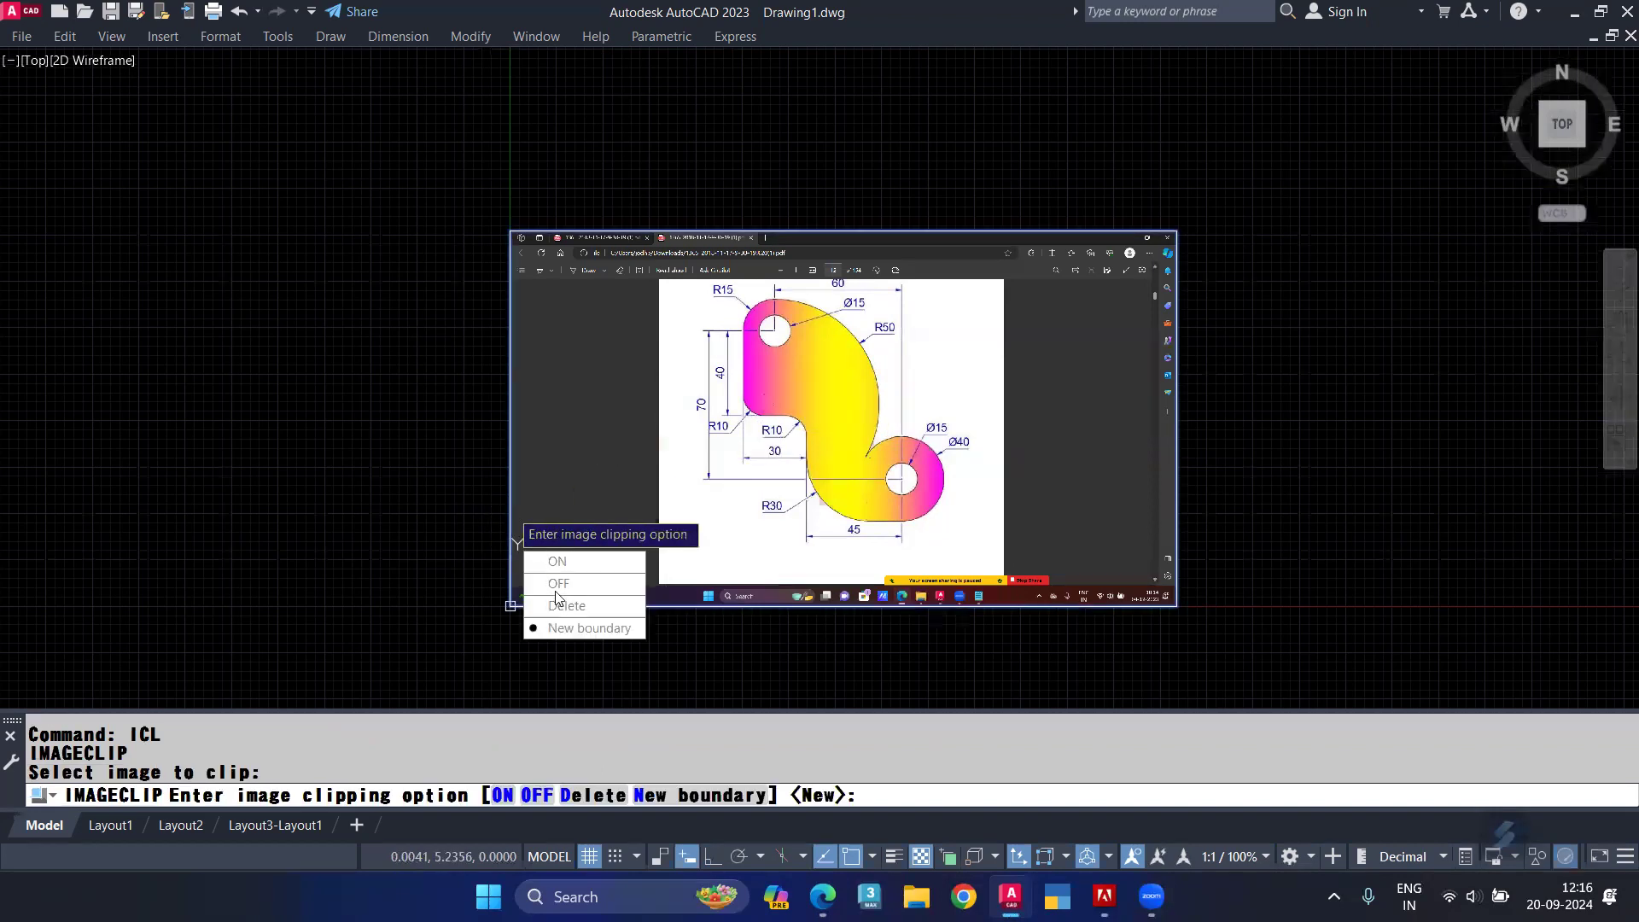
click(562, 630)
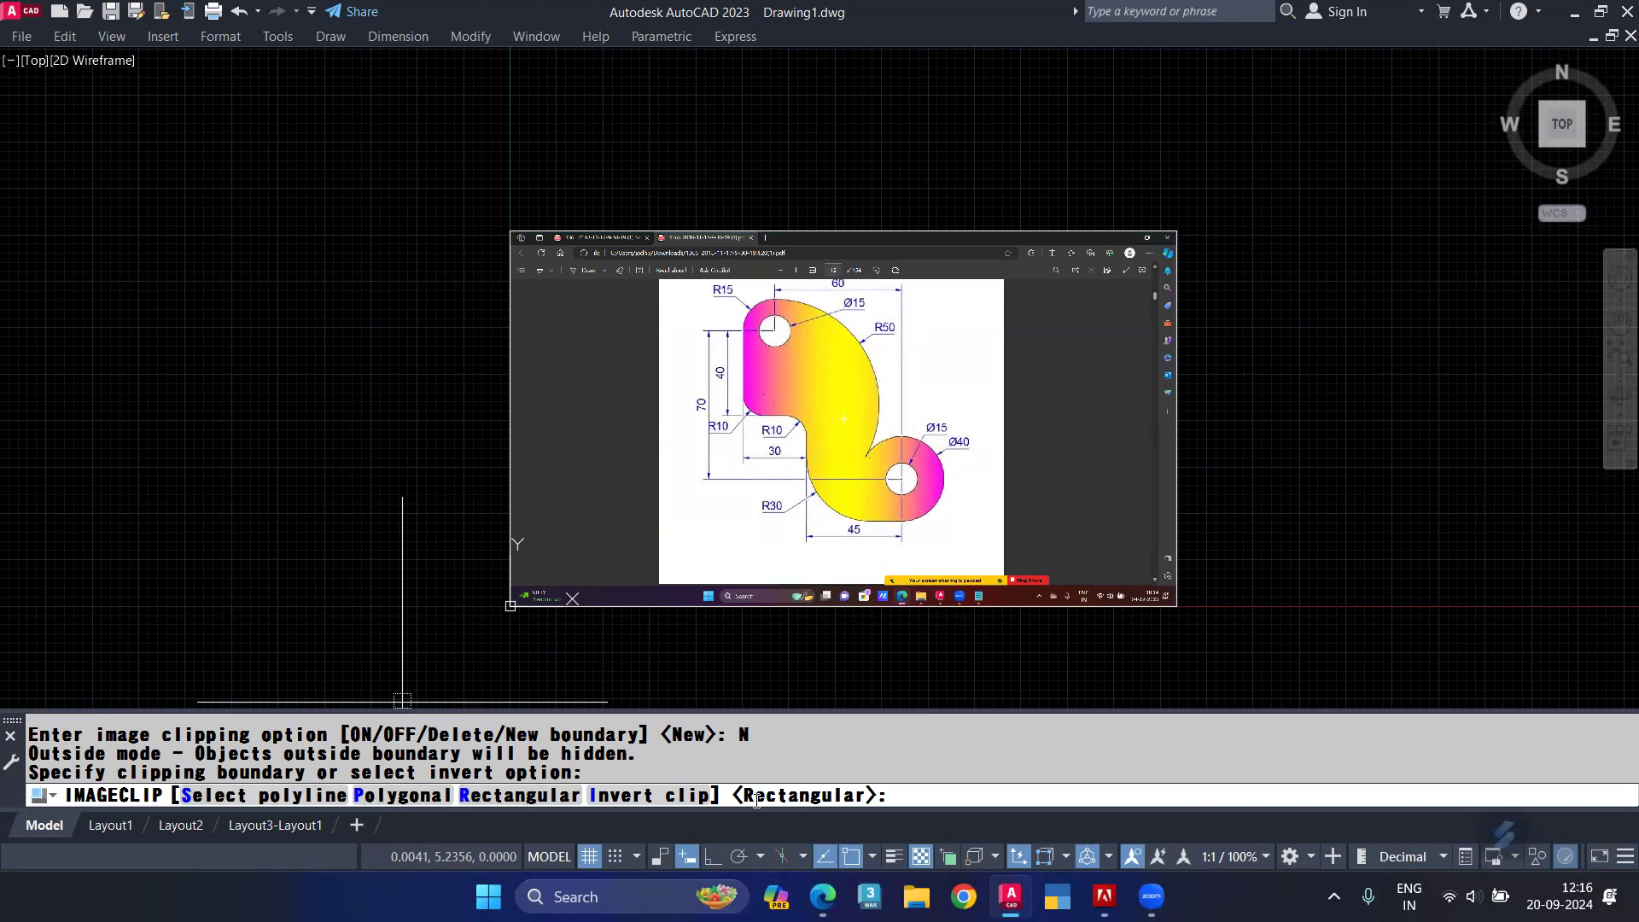
click(538, 796)
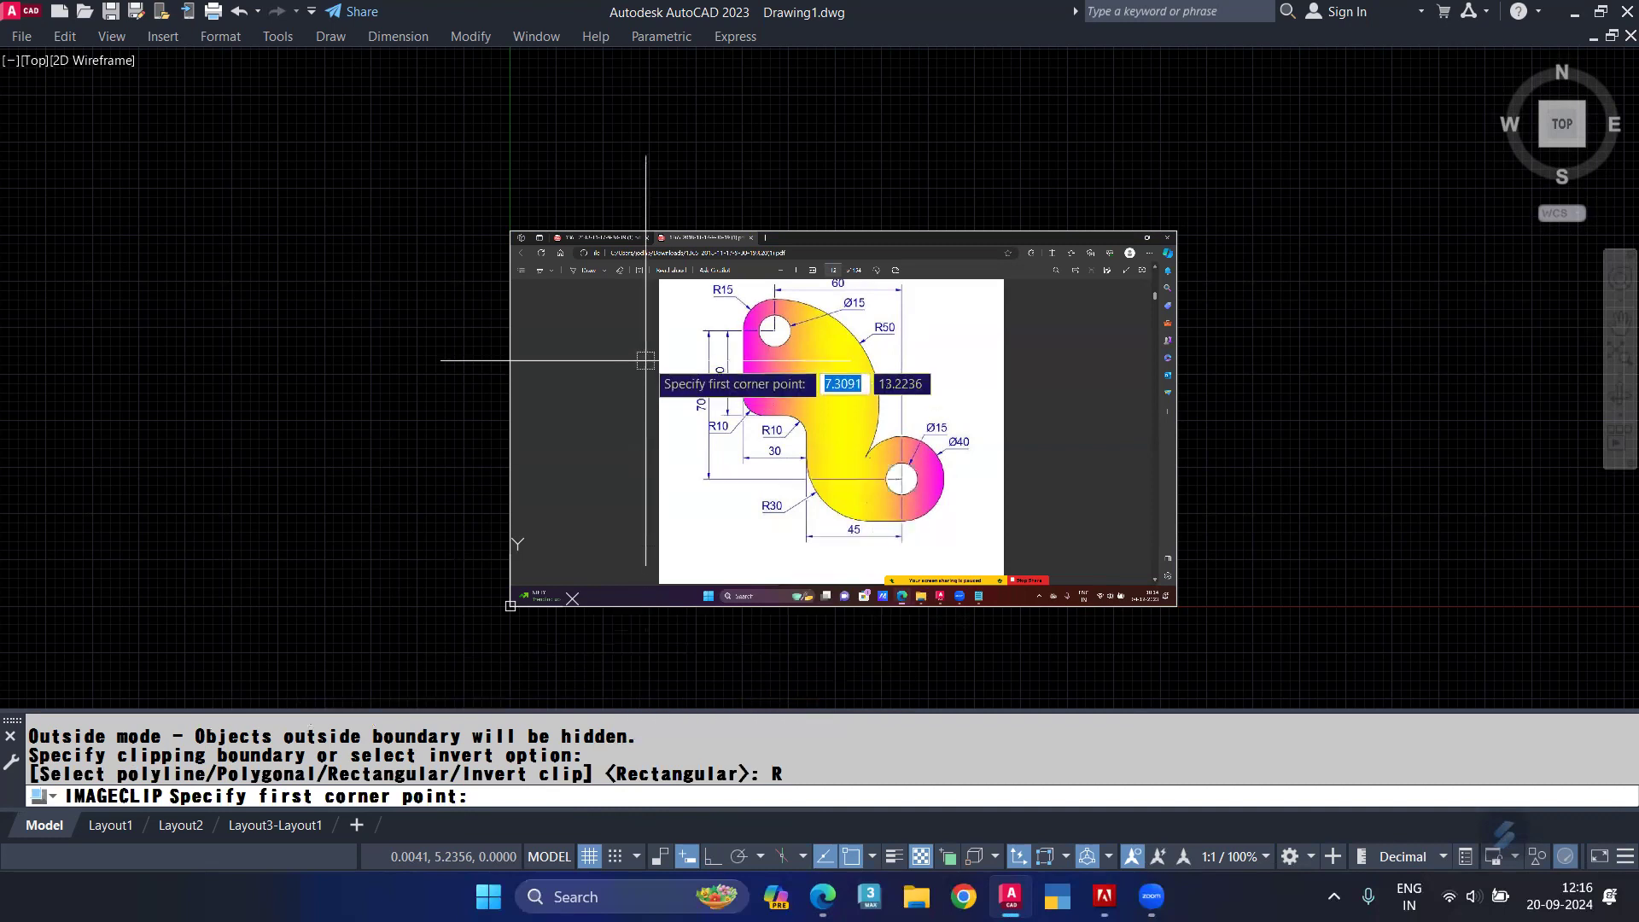
click(658, 279)
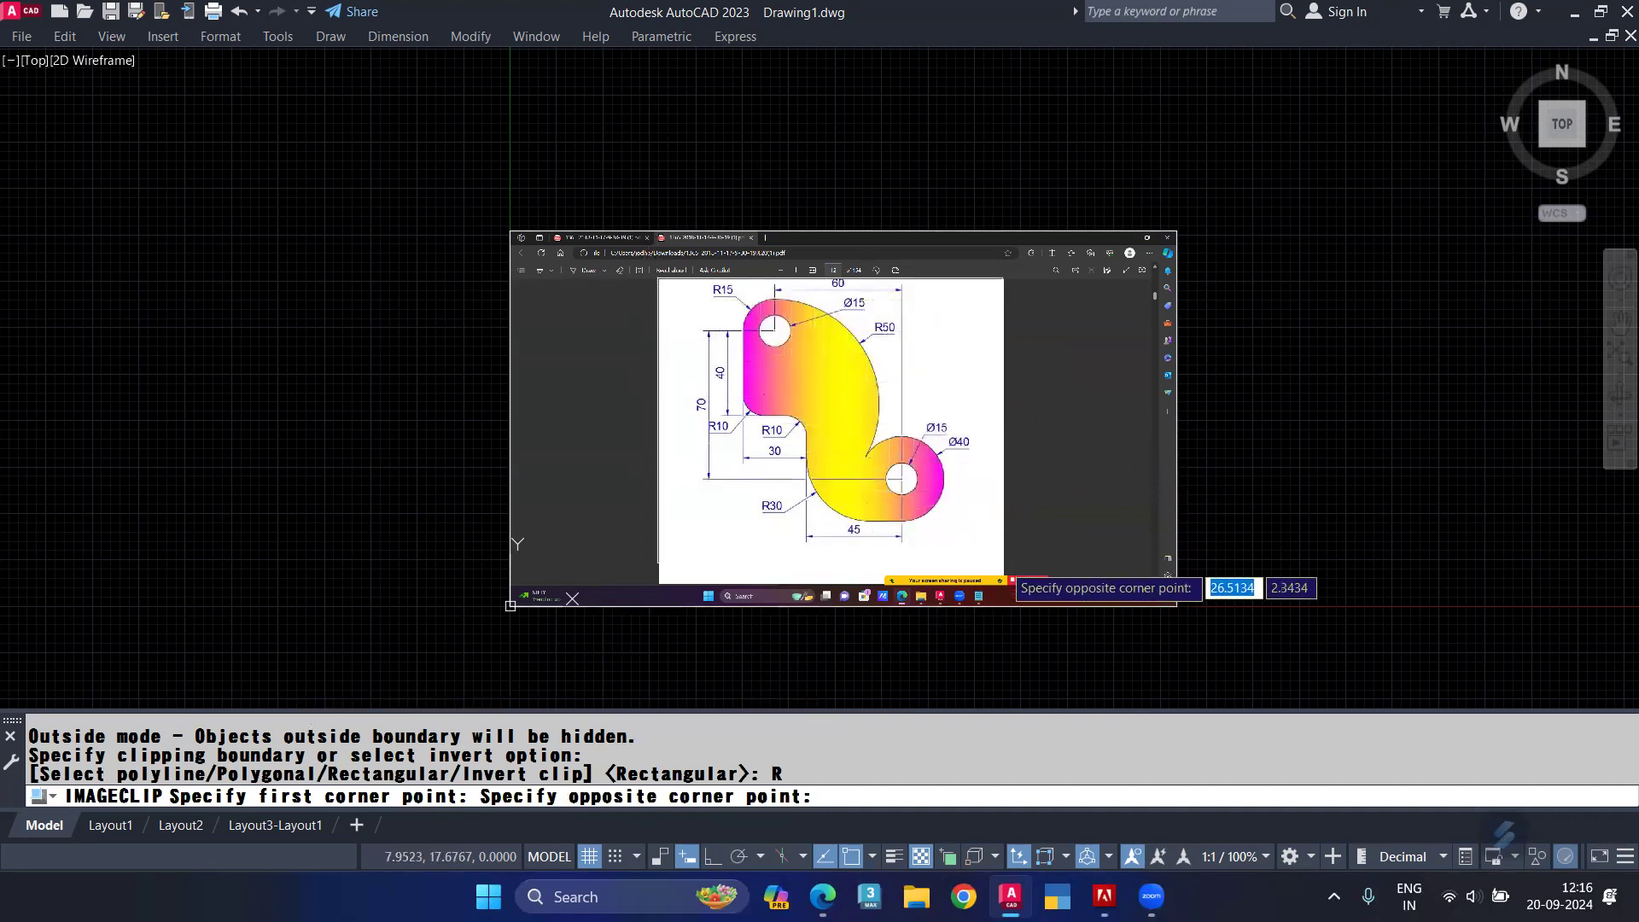
click(1003, 582)
scroll(1004, 582, up, 2)
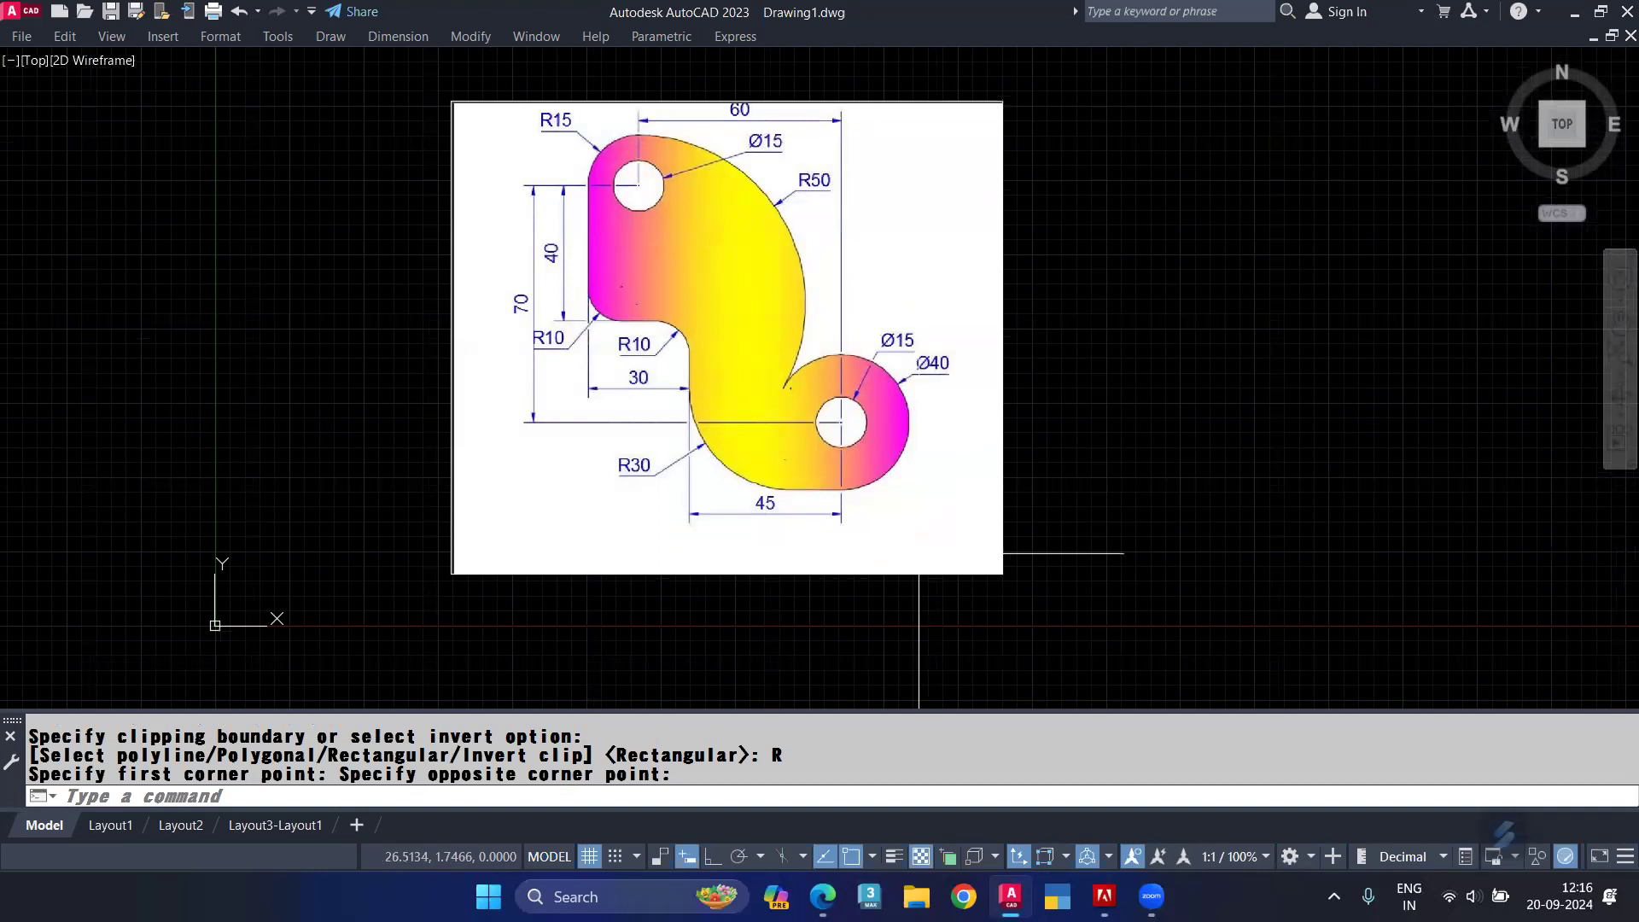
Step: Undo the rectangular image clip
key(ctrl+z)
key(ctrl+z)
key(ctrl+z)
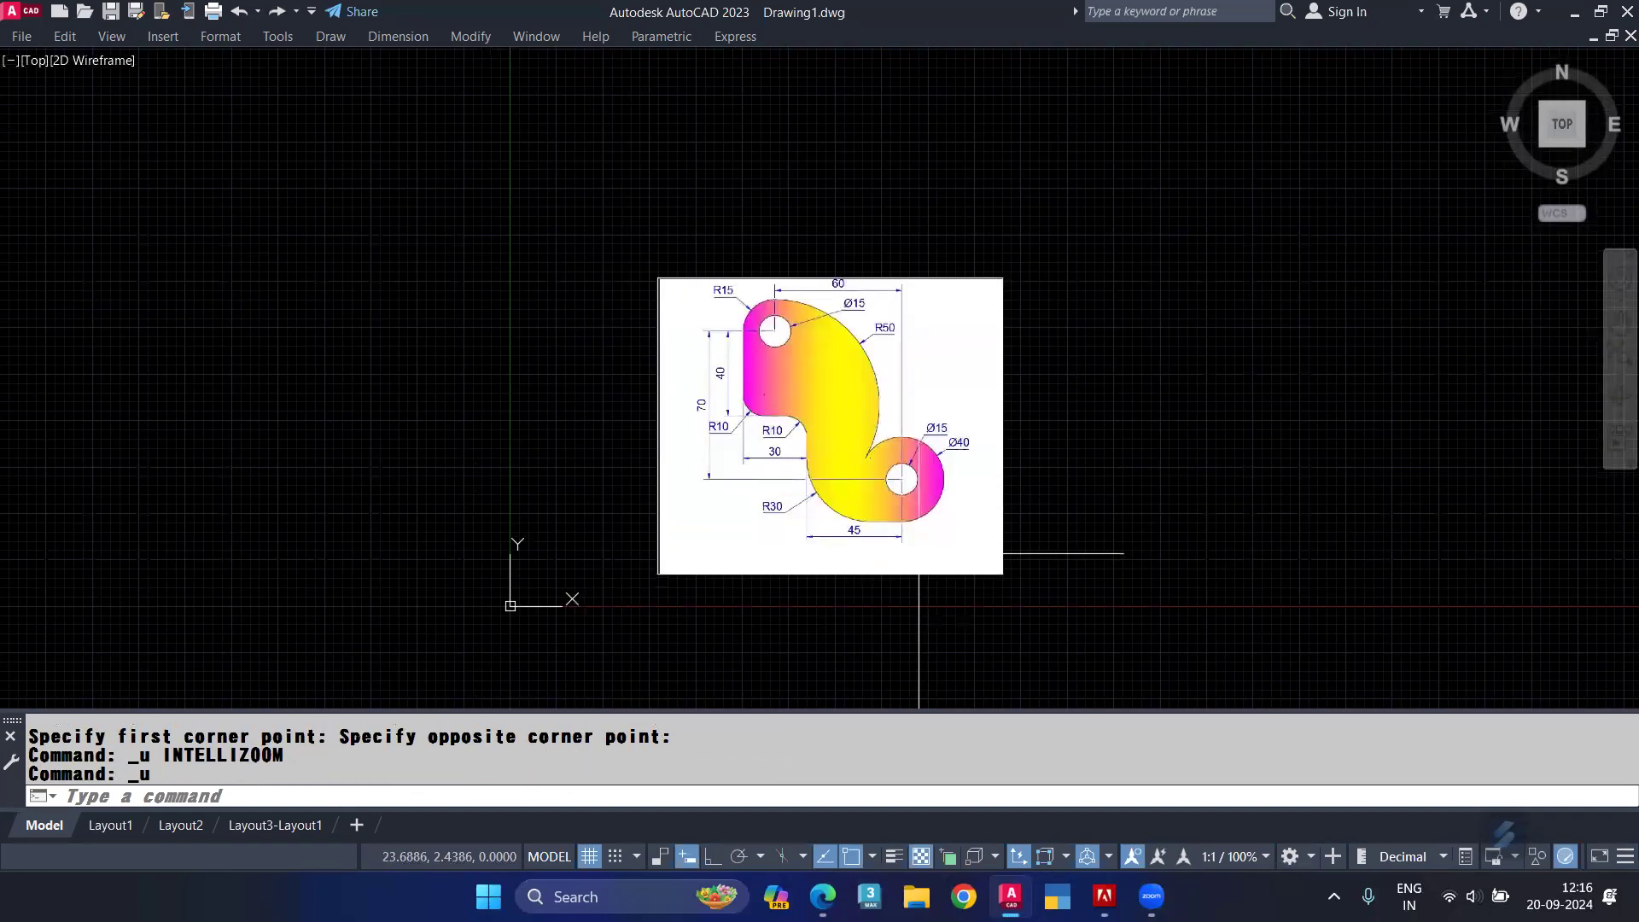
Step: Draw a rectangle of about 18.5 by 15.9 units around the image's white page area
text(REC)
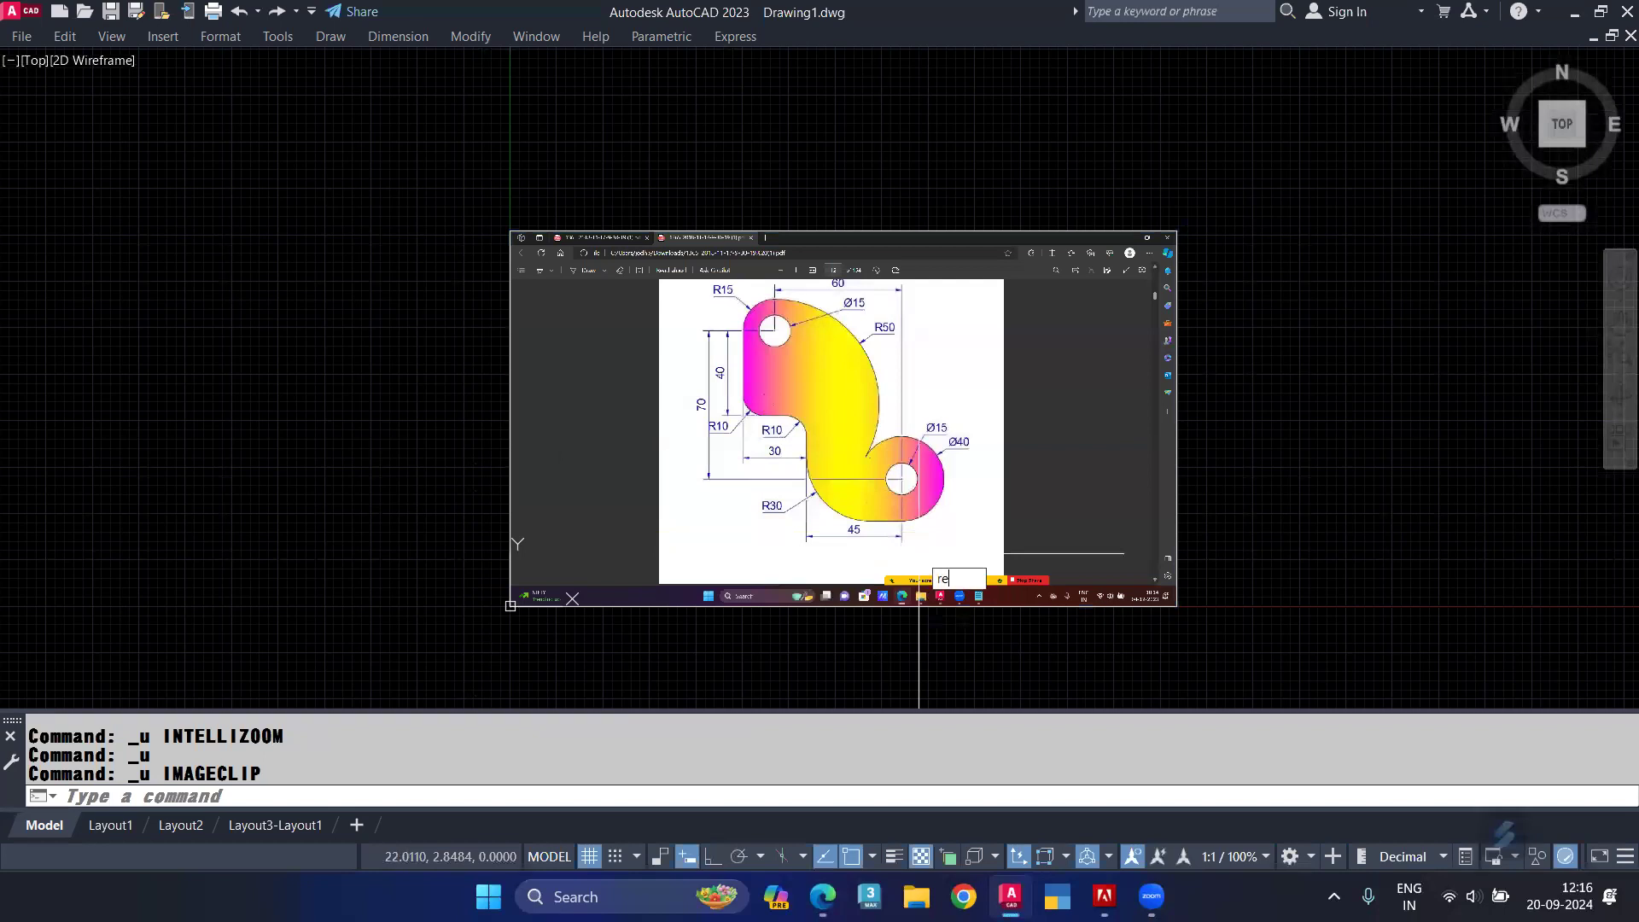
key(Return)
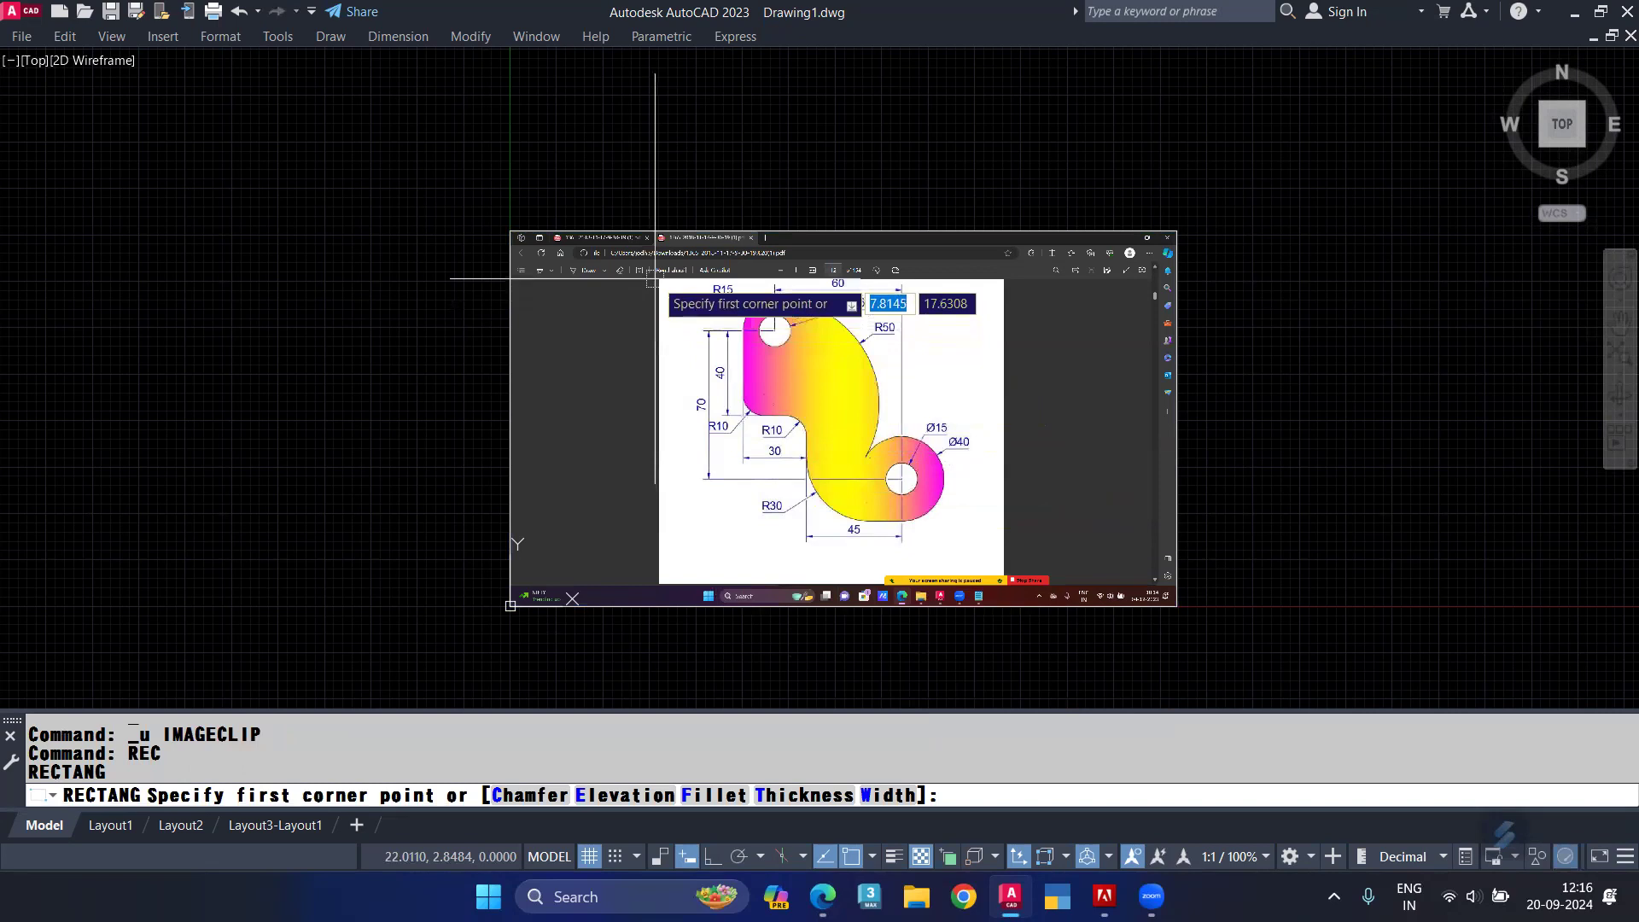
click(655, 277)
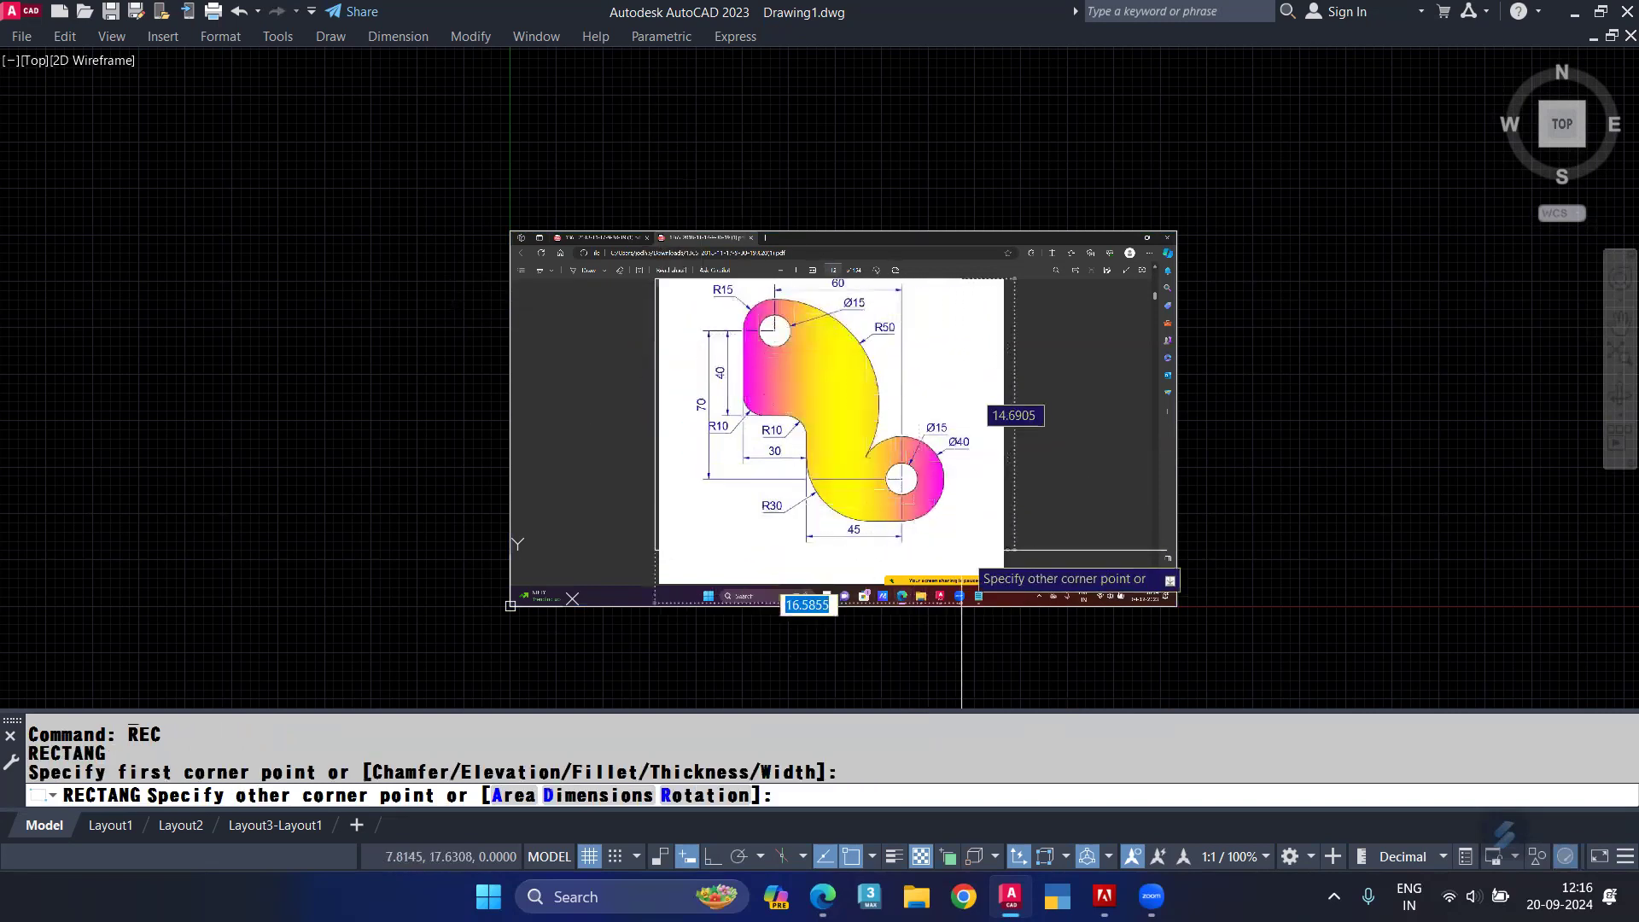
click(1002, 572)
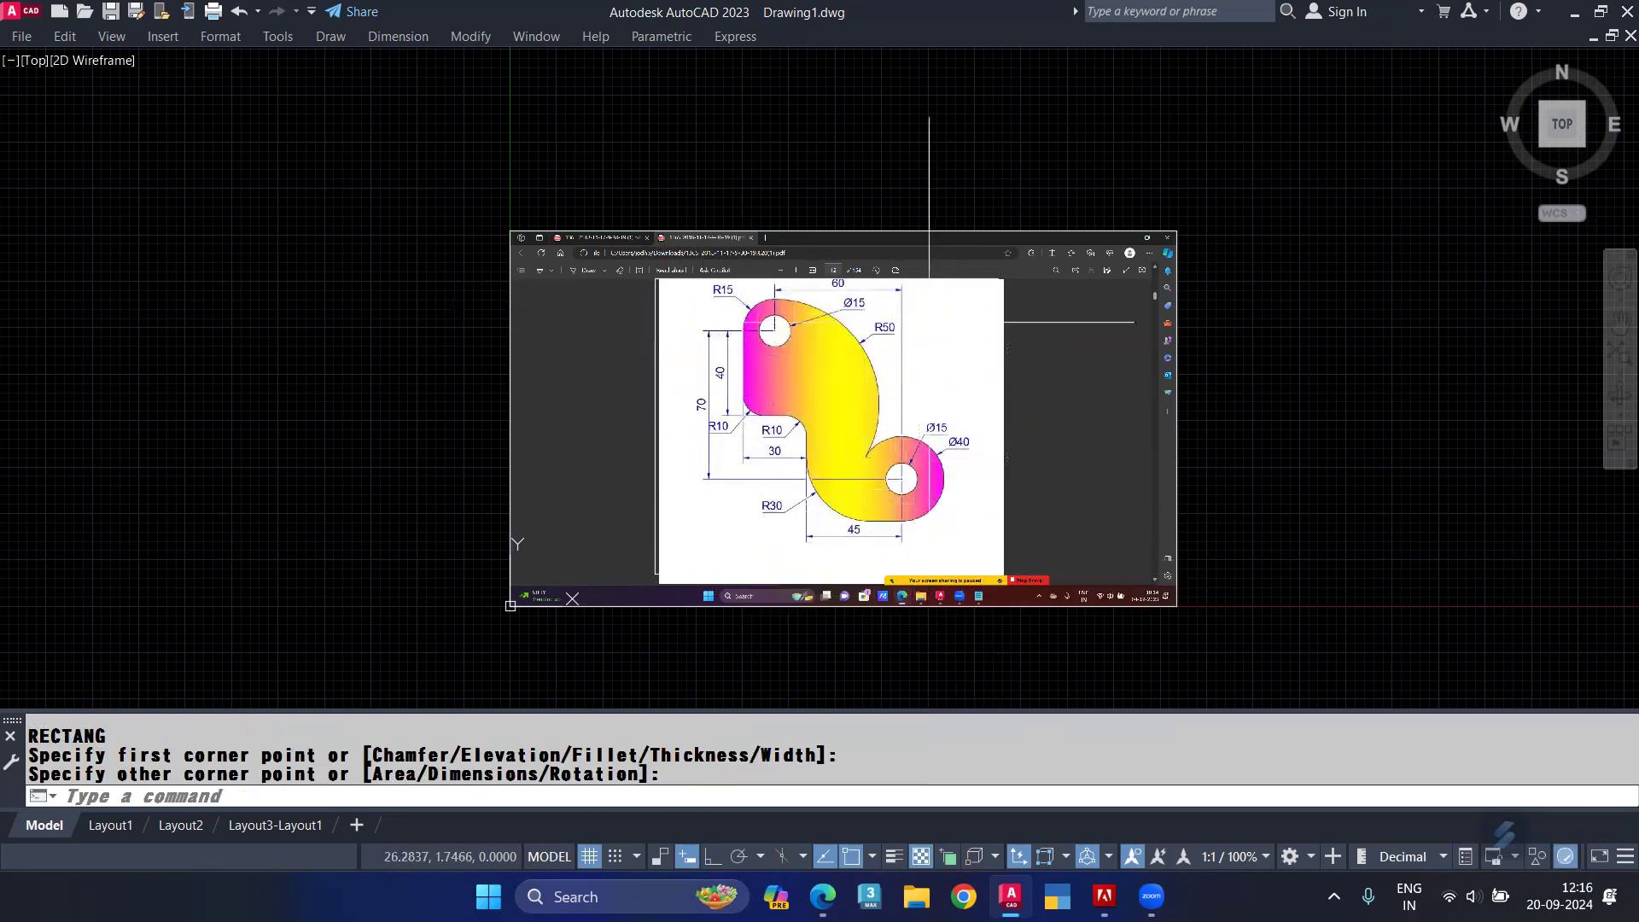
Step: Clip the attached image with a new boundary using the Select polyline option and the rectangle around the white page area
text(ICL)
key(Return)
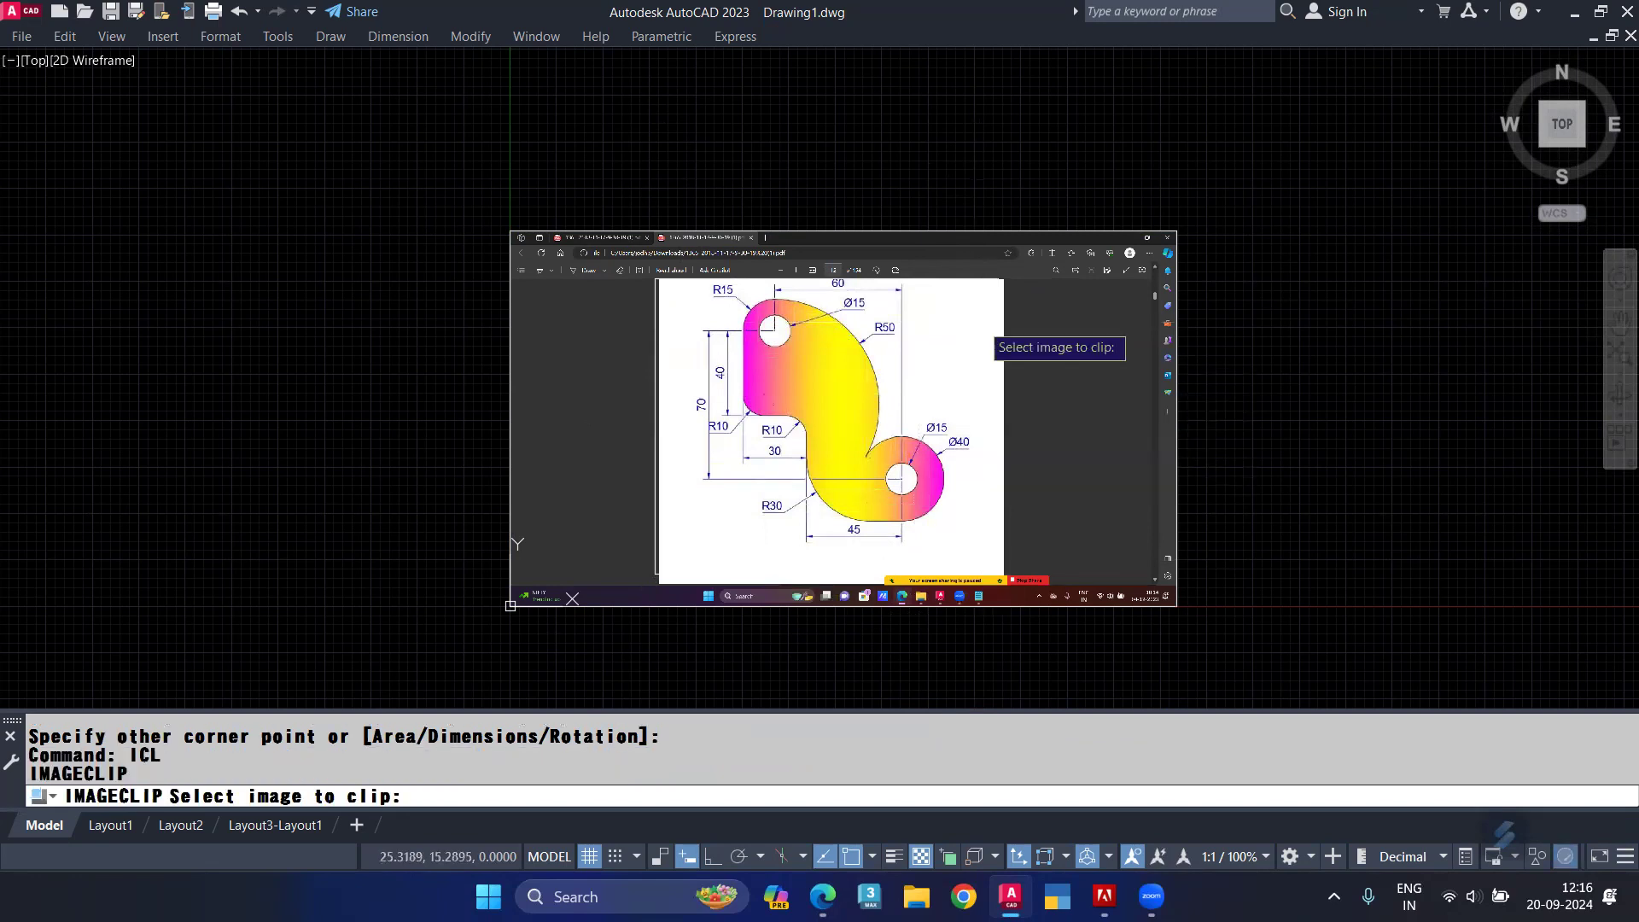
click(1086, 236)
click(1159, 346)
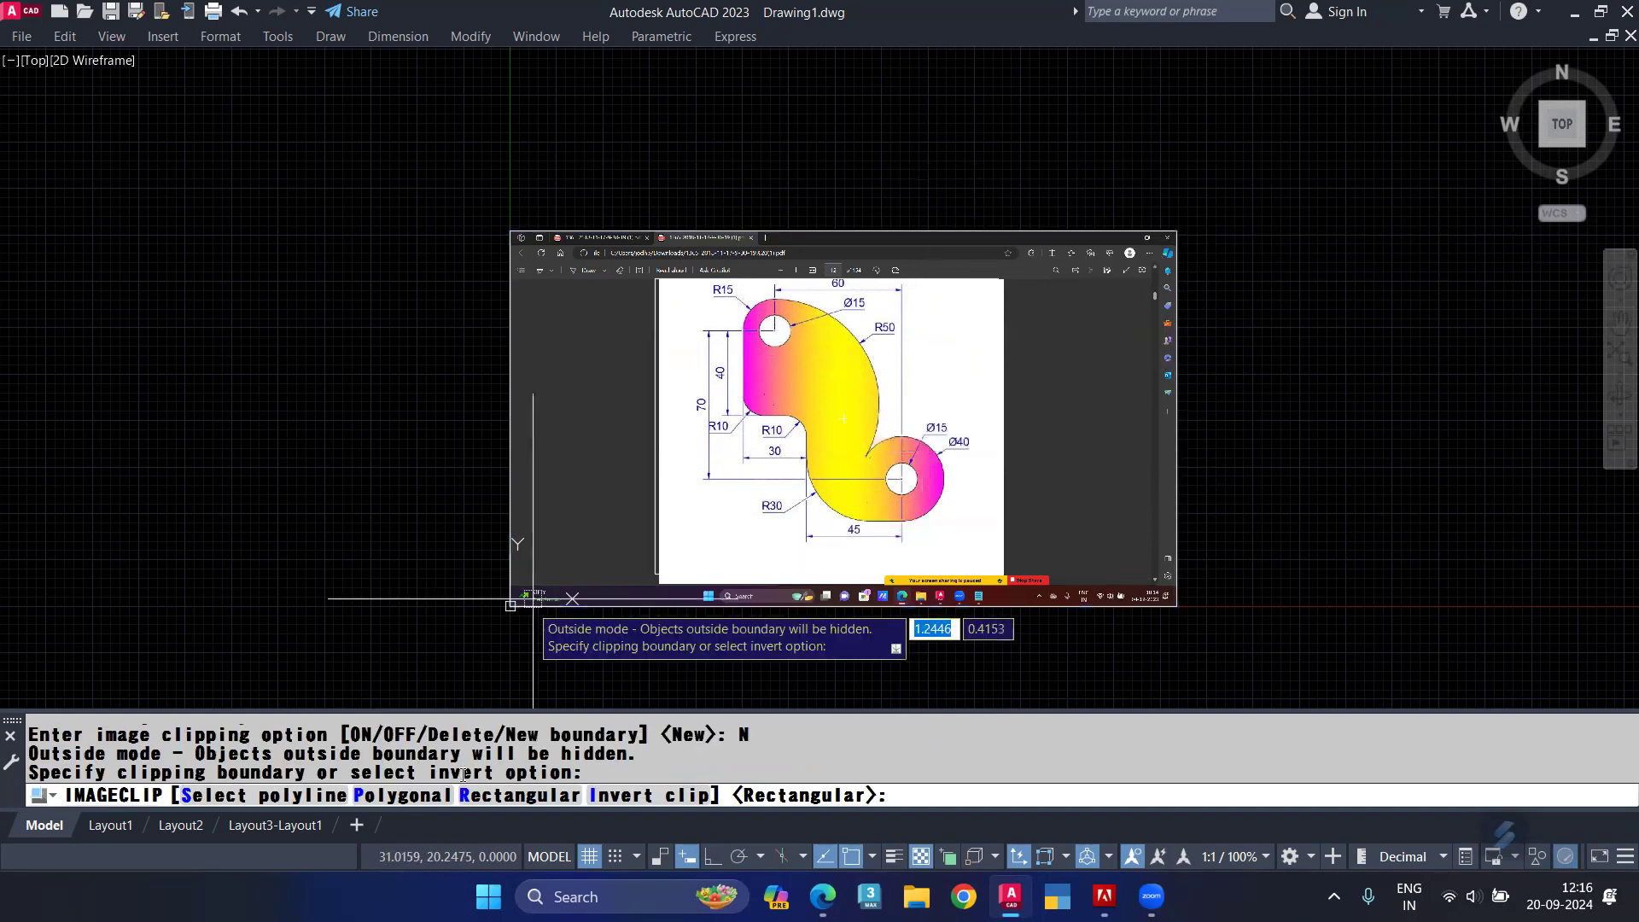
click(277, 796)
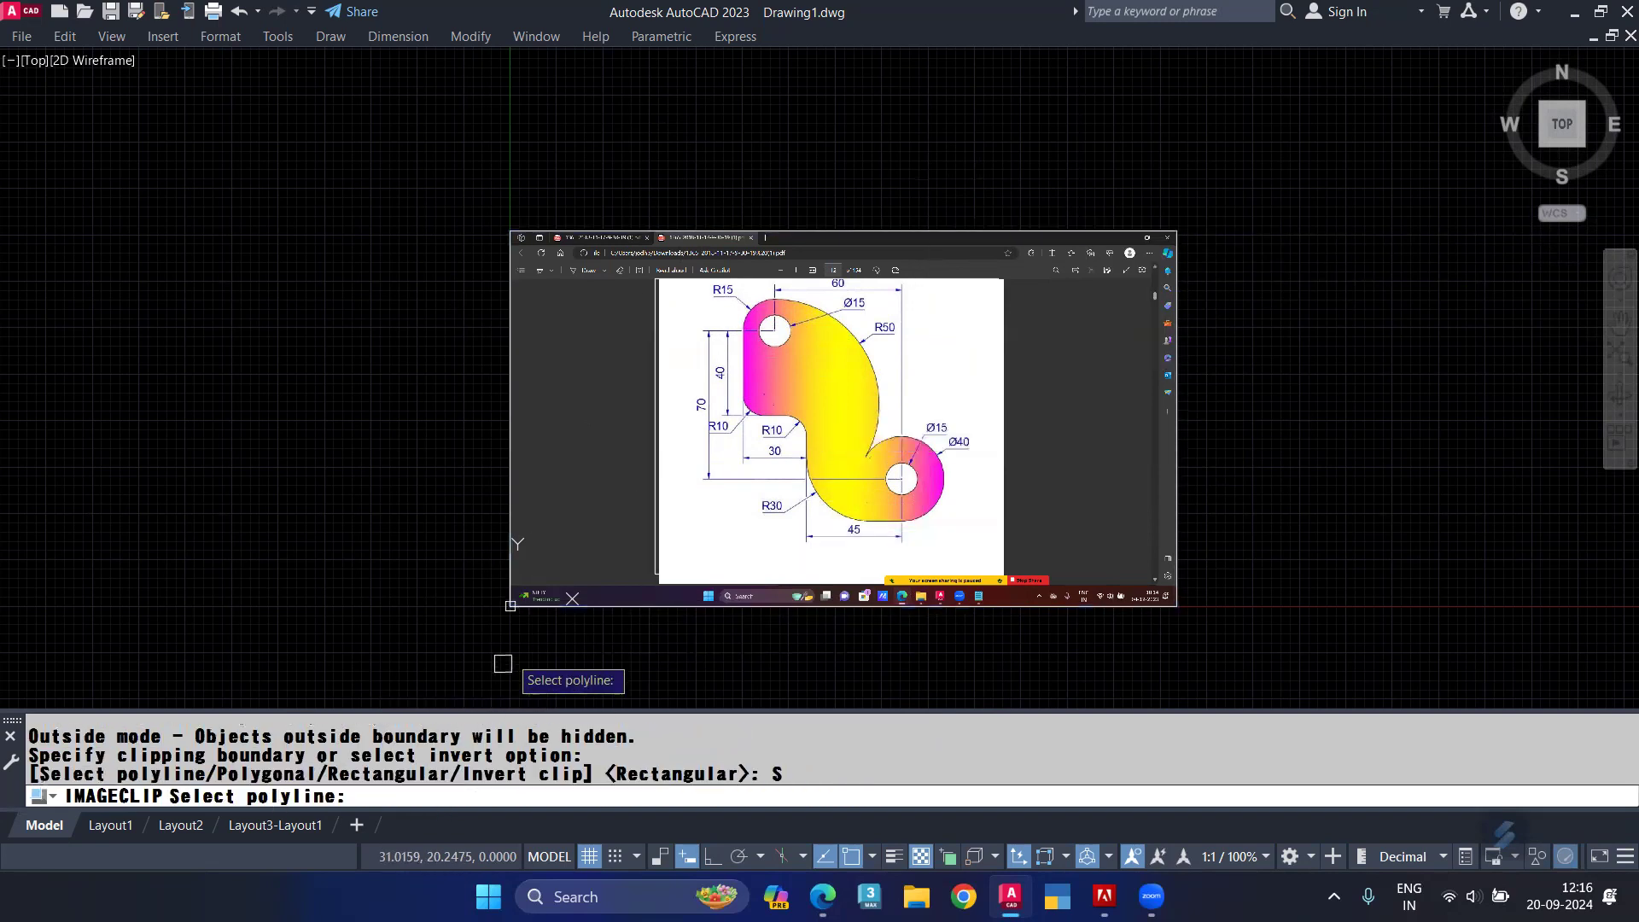
click(652, 559)
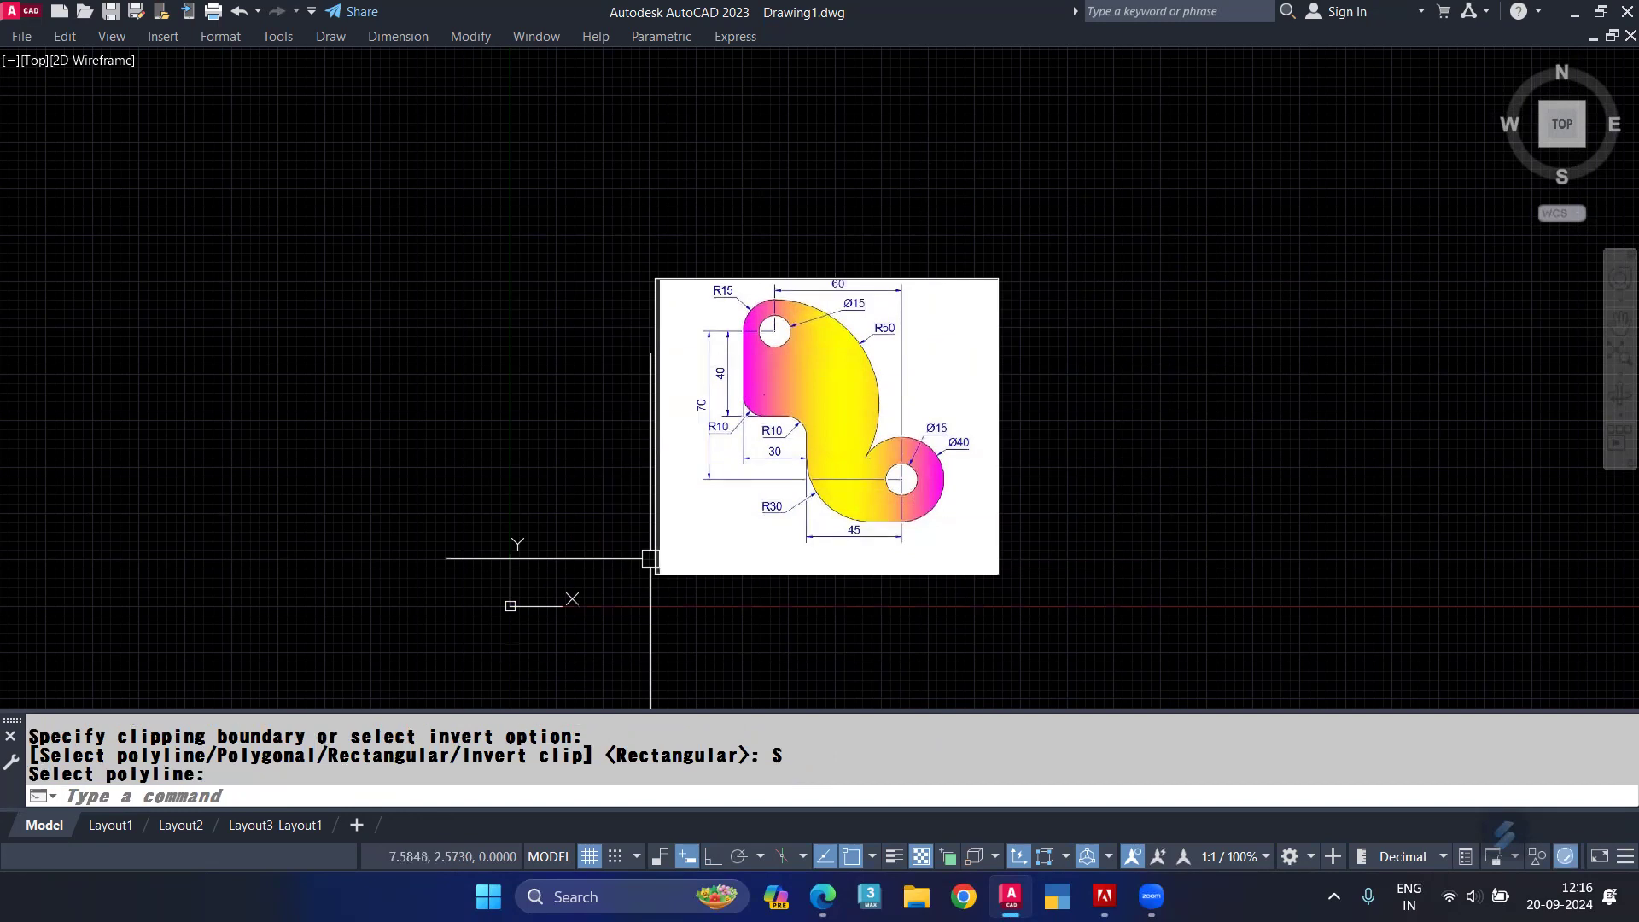
Step: Undo the polyline-based image clip and the rectangle drawn around the white page area
key(ctrl+z)
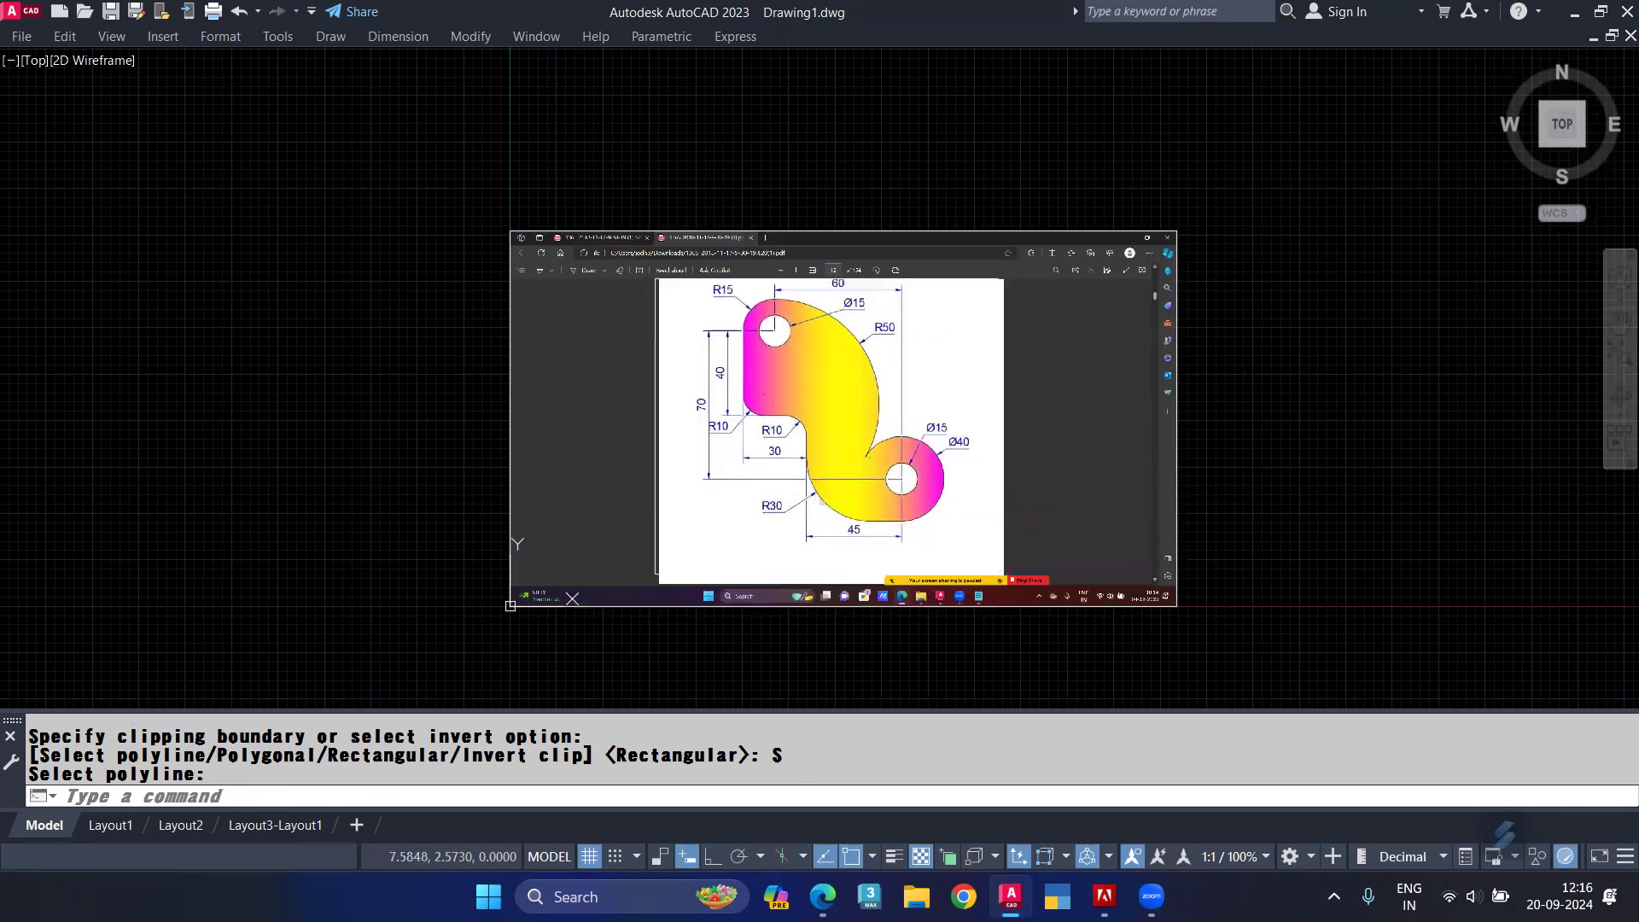
key(ctrl+z)
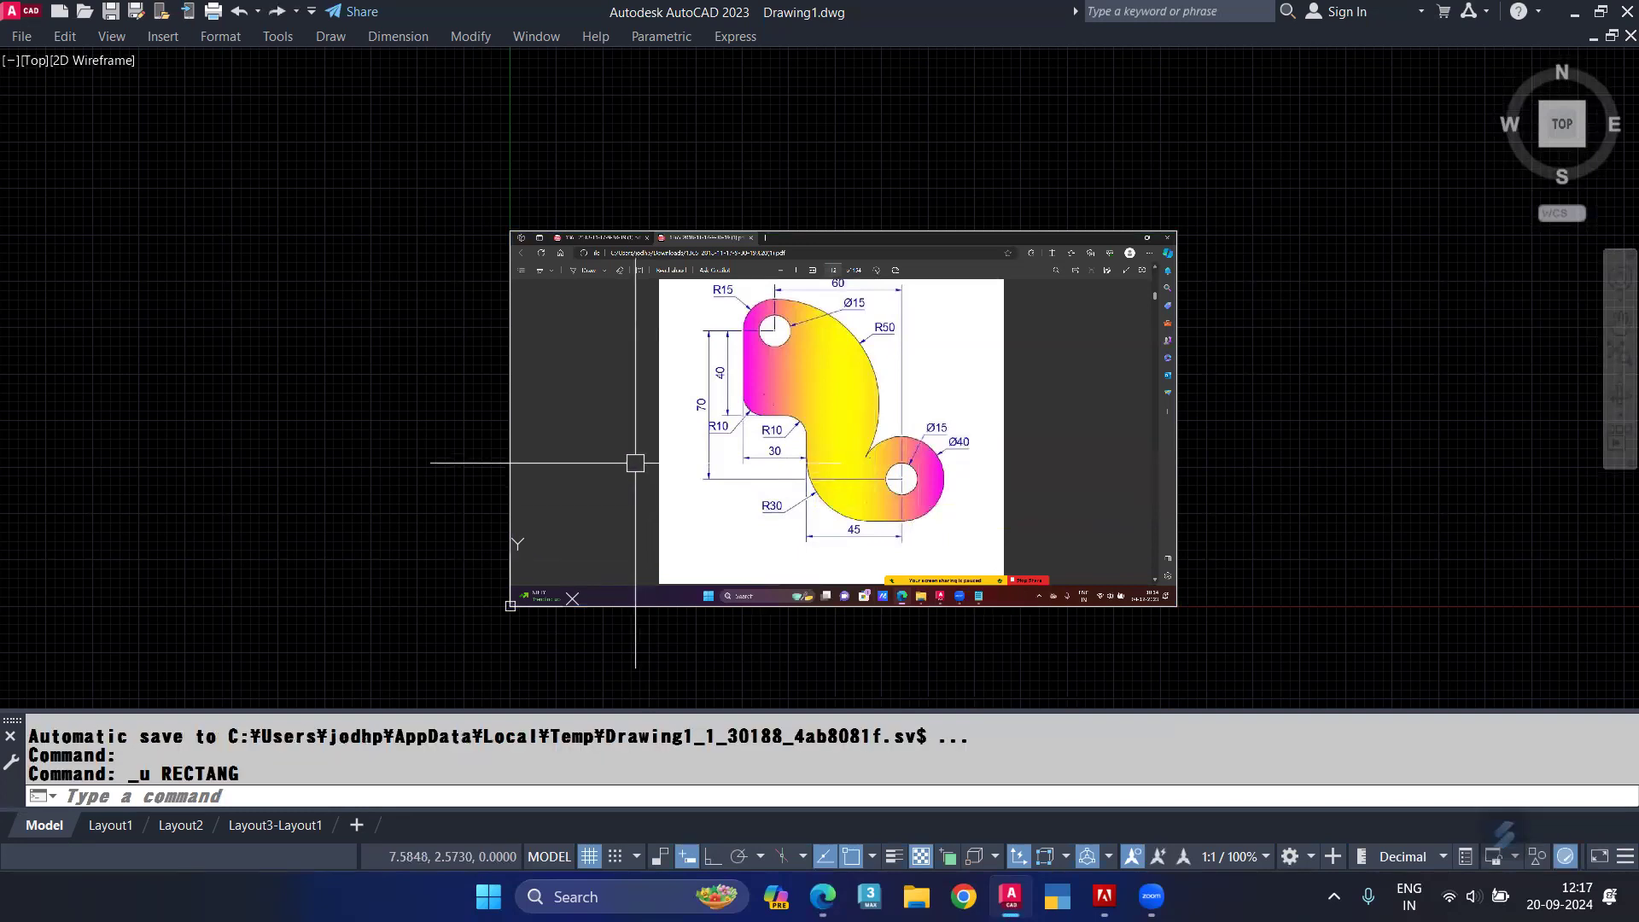
Step: Clip the attached image with a new seven-point polygonal boundary drawn loosely around the white page area
text(ICL)
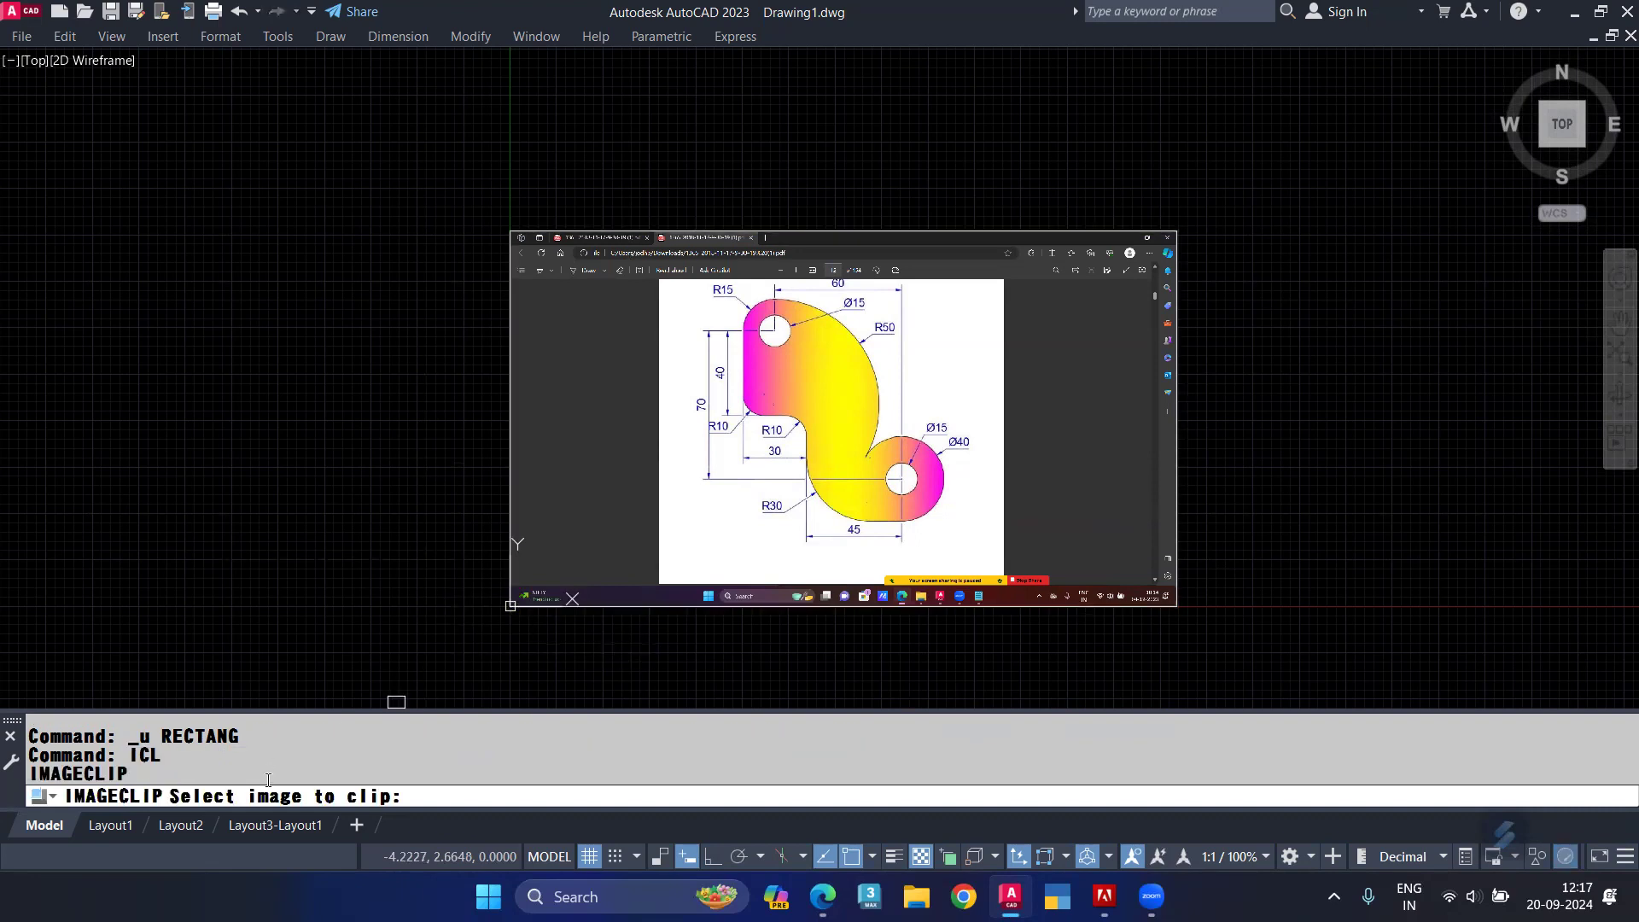
click(506, 521)
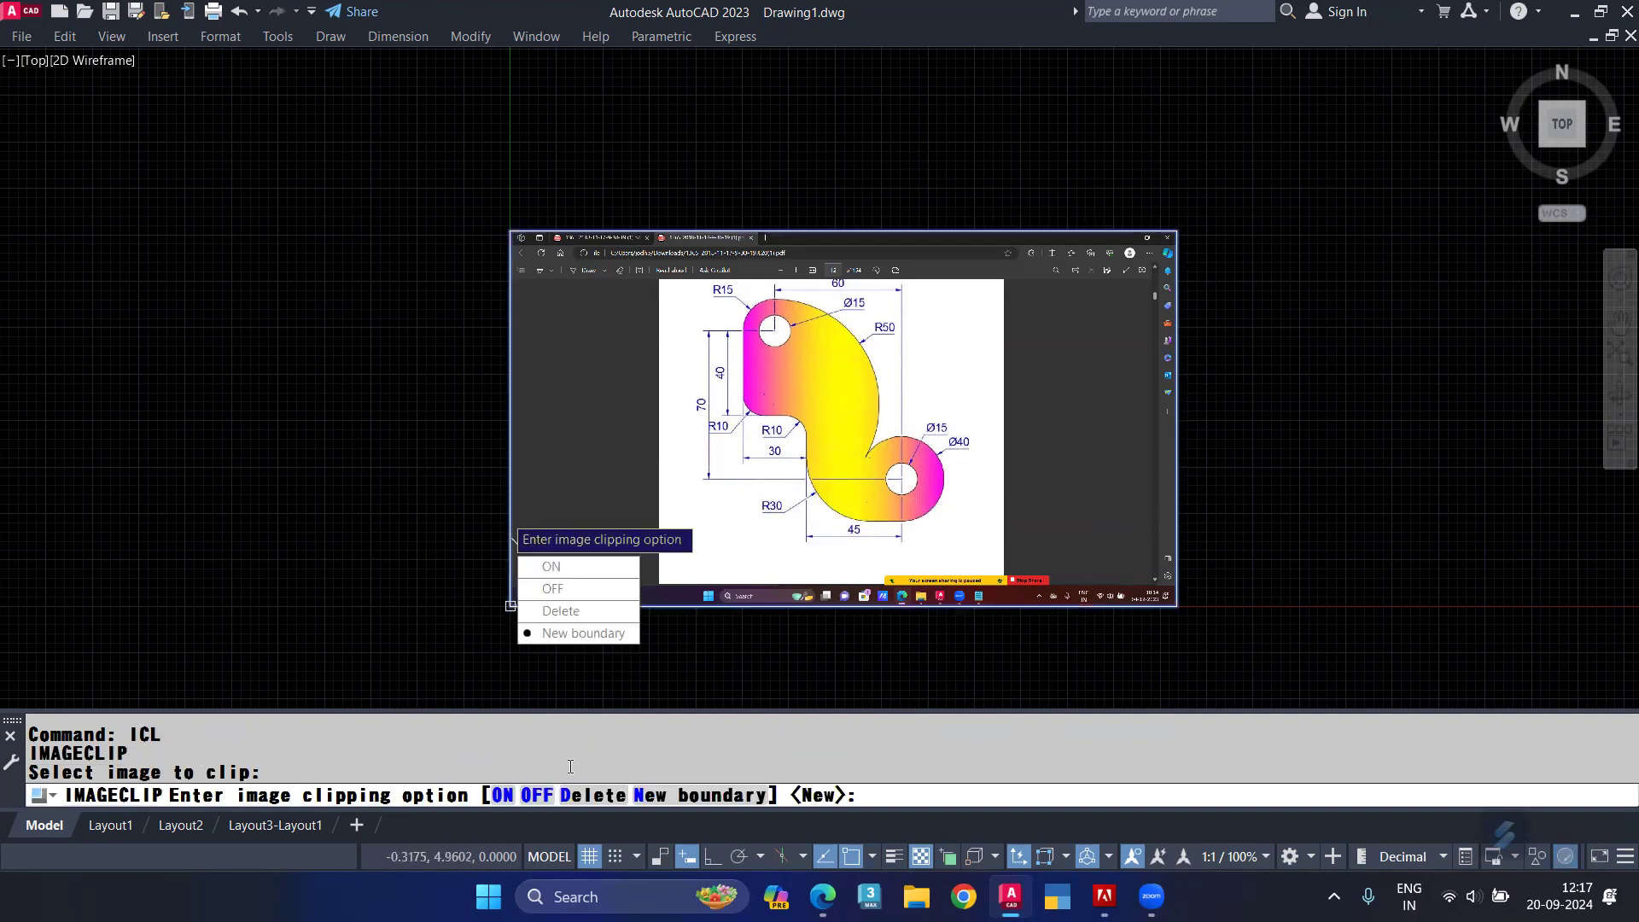
click(581, 632)
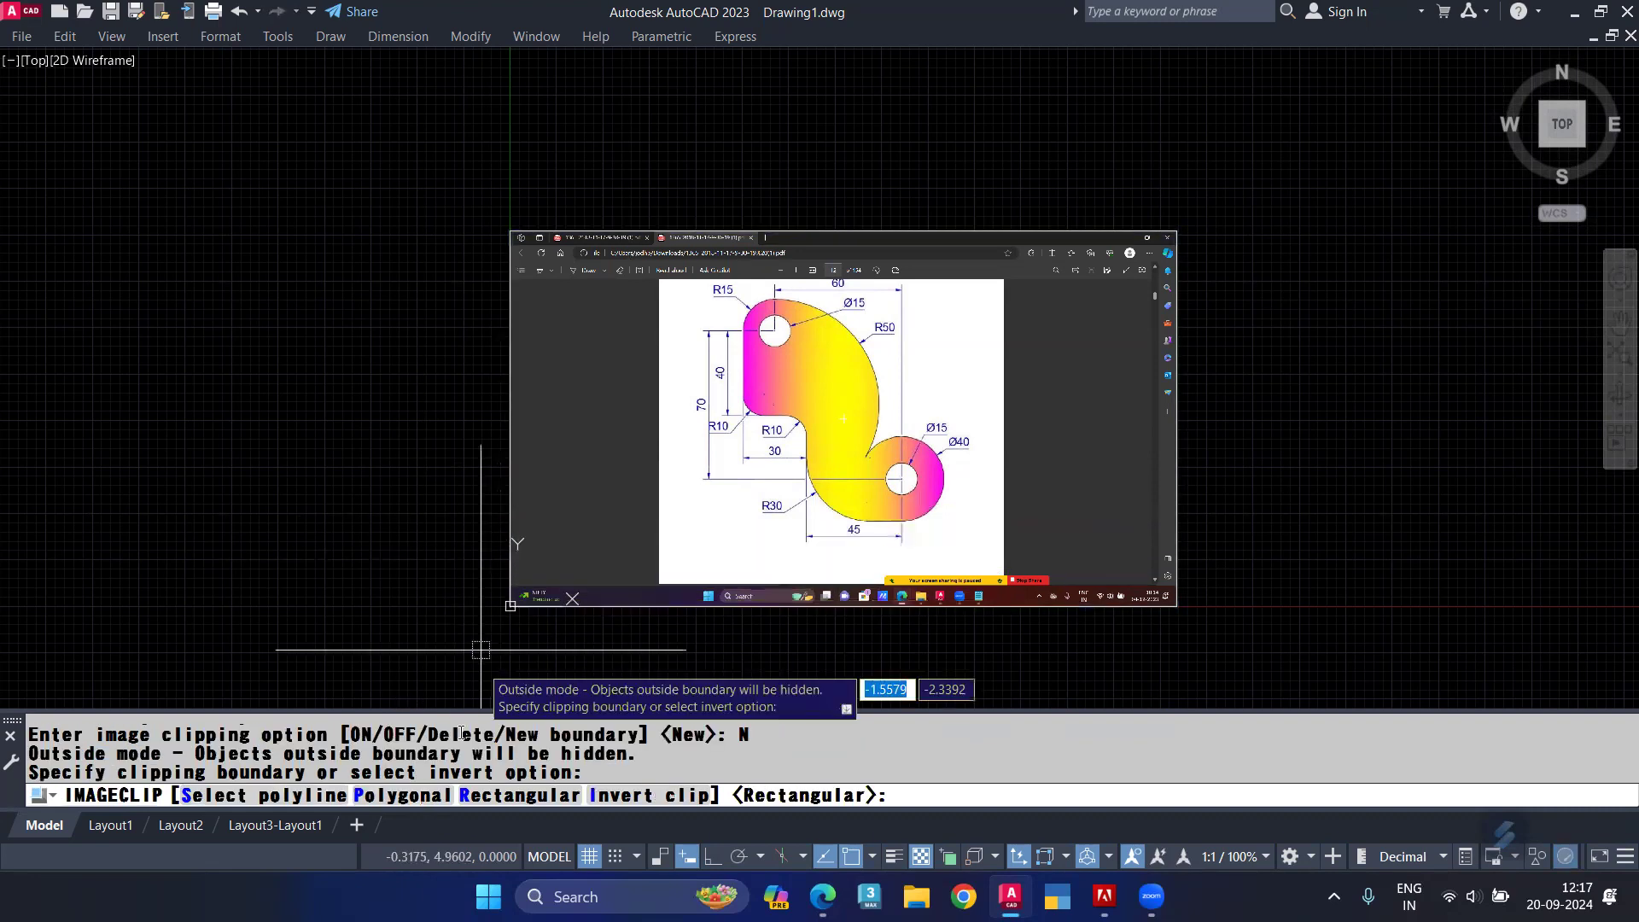
click(413, 794)
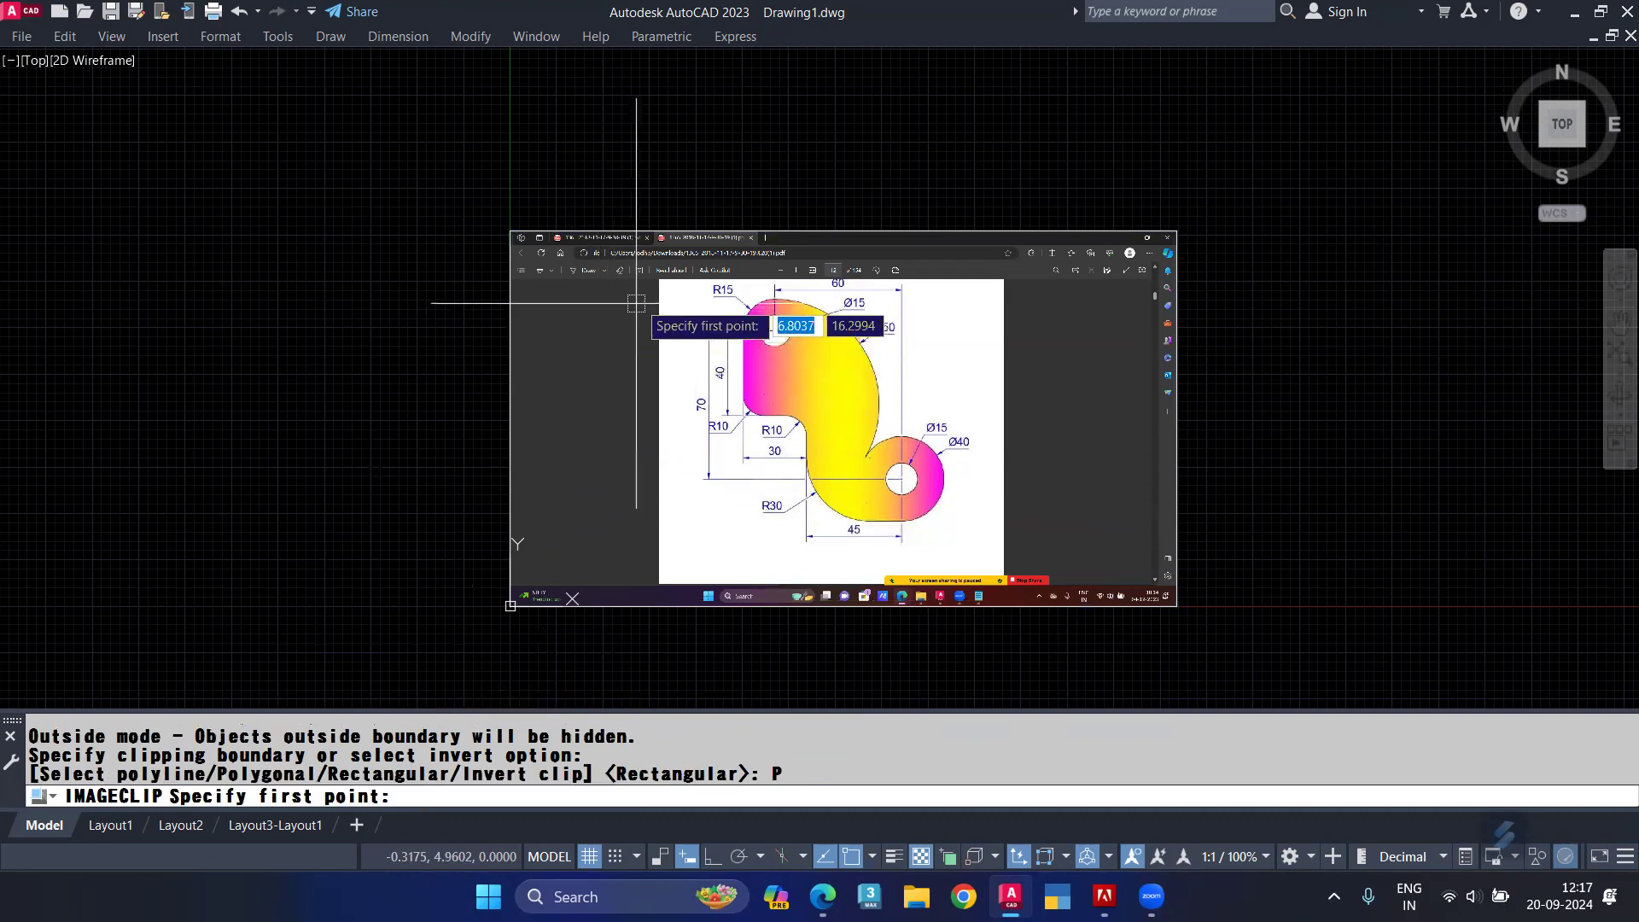
click(654, 282)
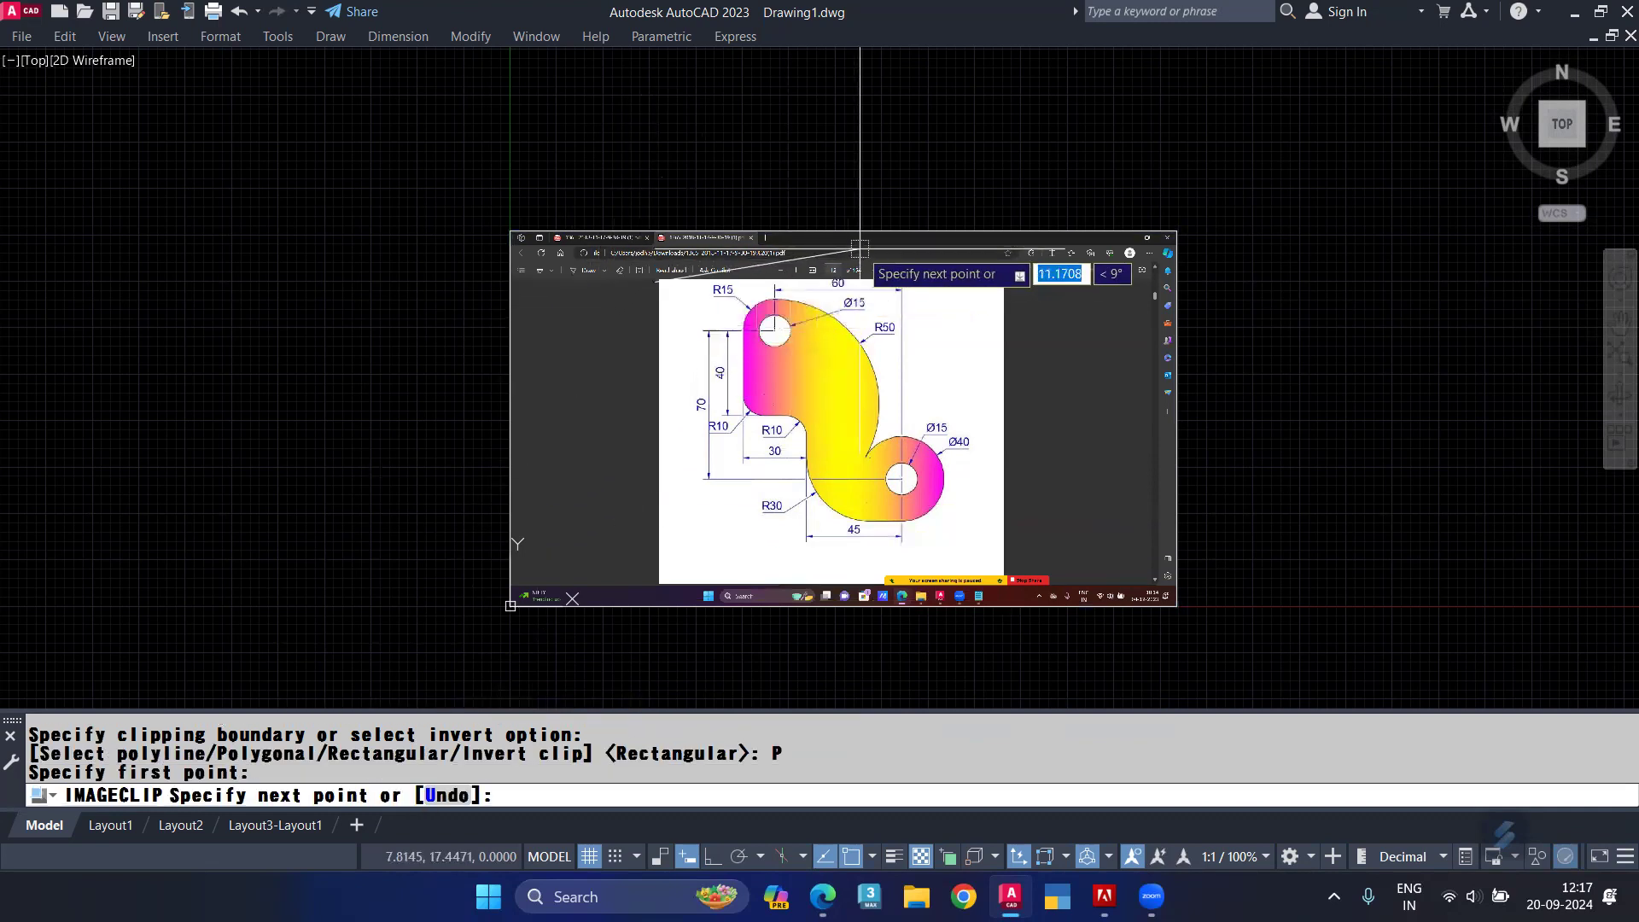
click(882, 257)
click(1070, 316)
click(1098, 507)
click(1079, 655)
click(856, 688)
click(636, 645)
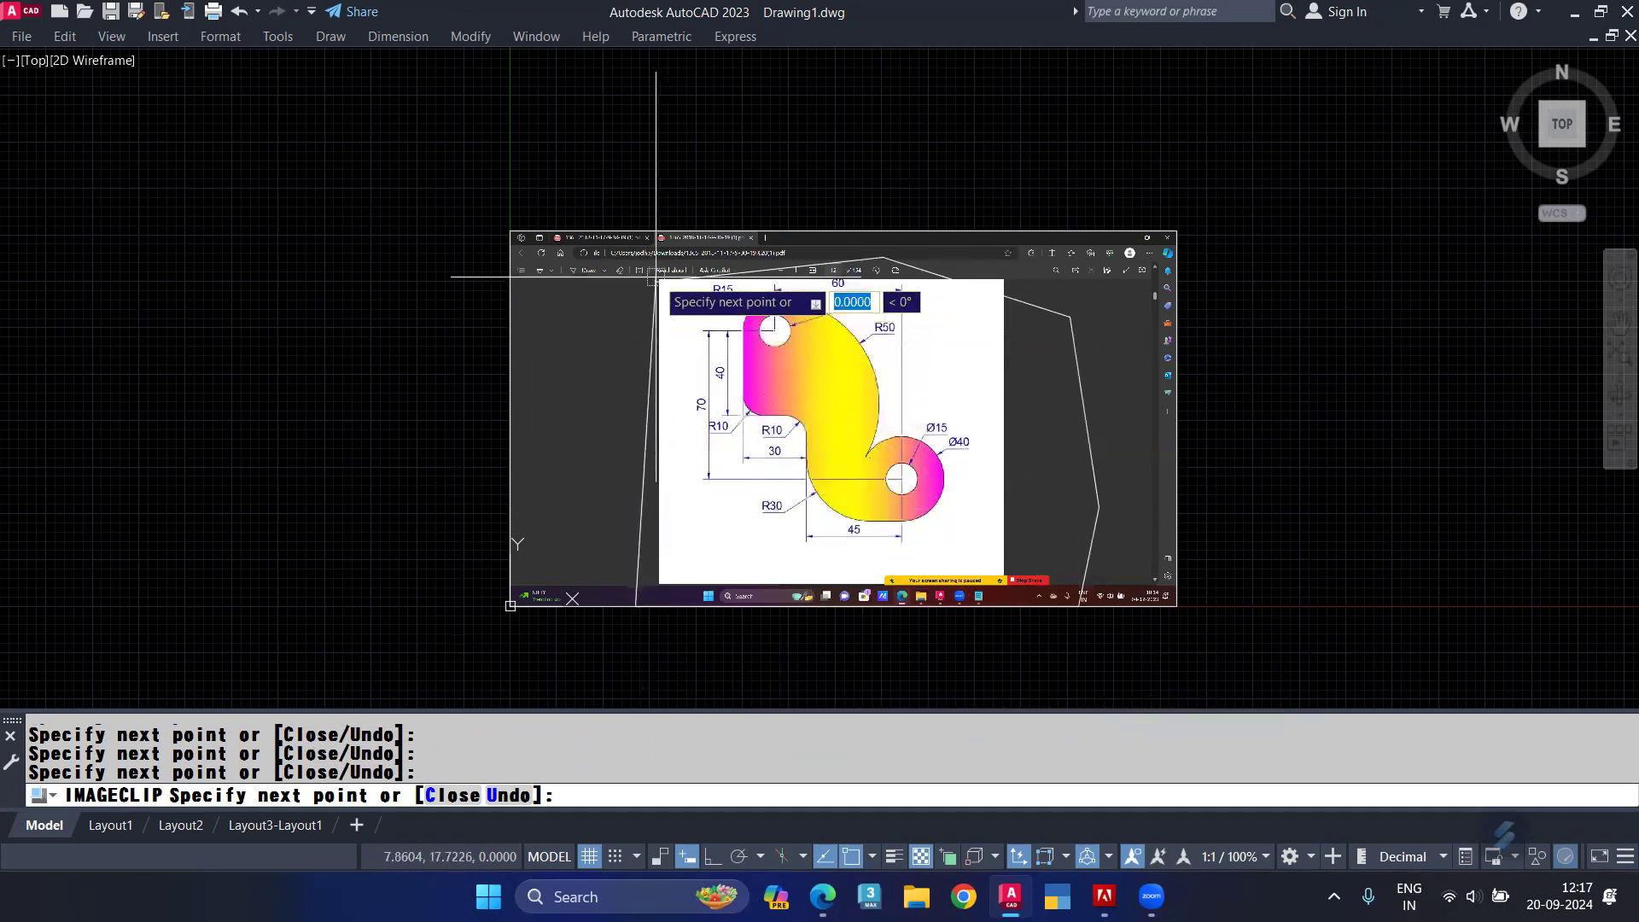
key(Return)
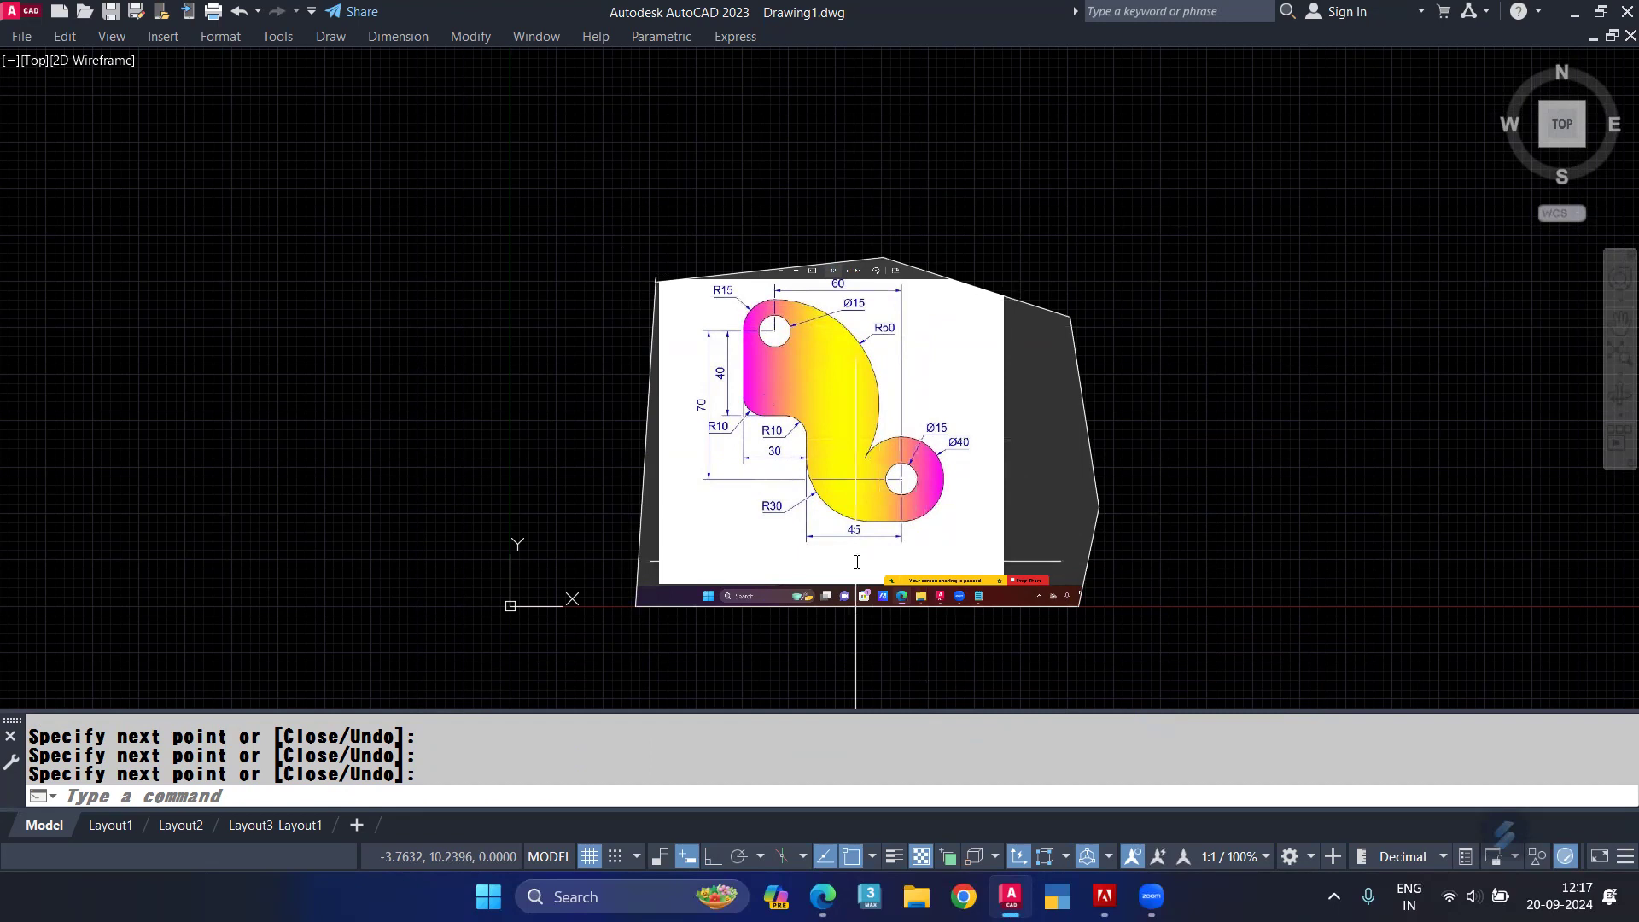
Step: Copy the ICL command history from "Command: ICL" through the Polygonal option prompt in the AutoCAD text window
key(F2)
scroll(254, 411, up, 3)
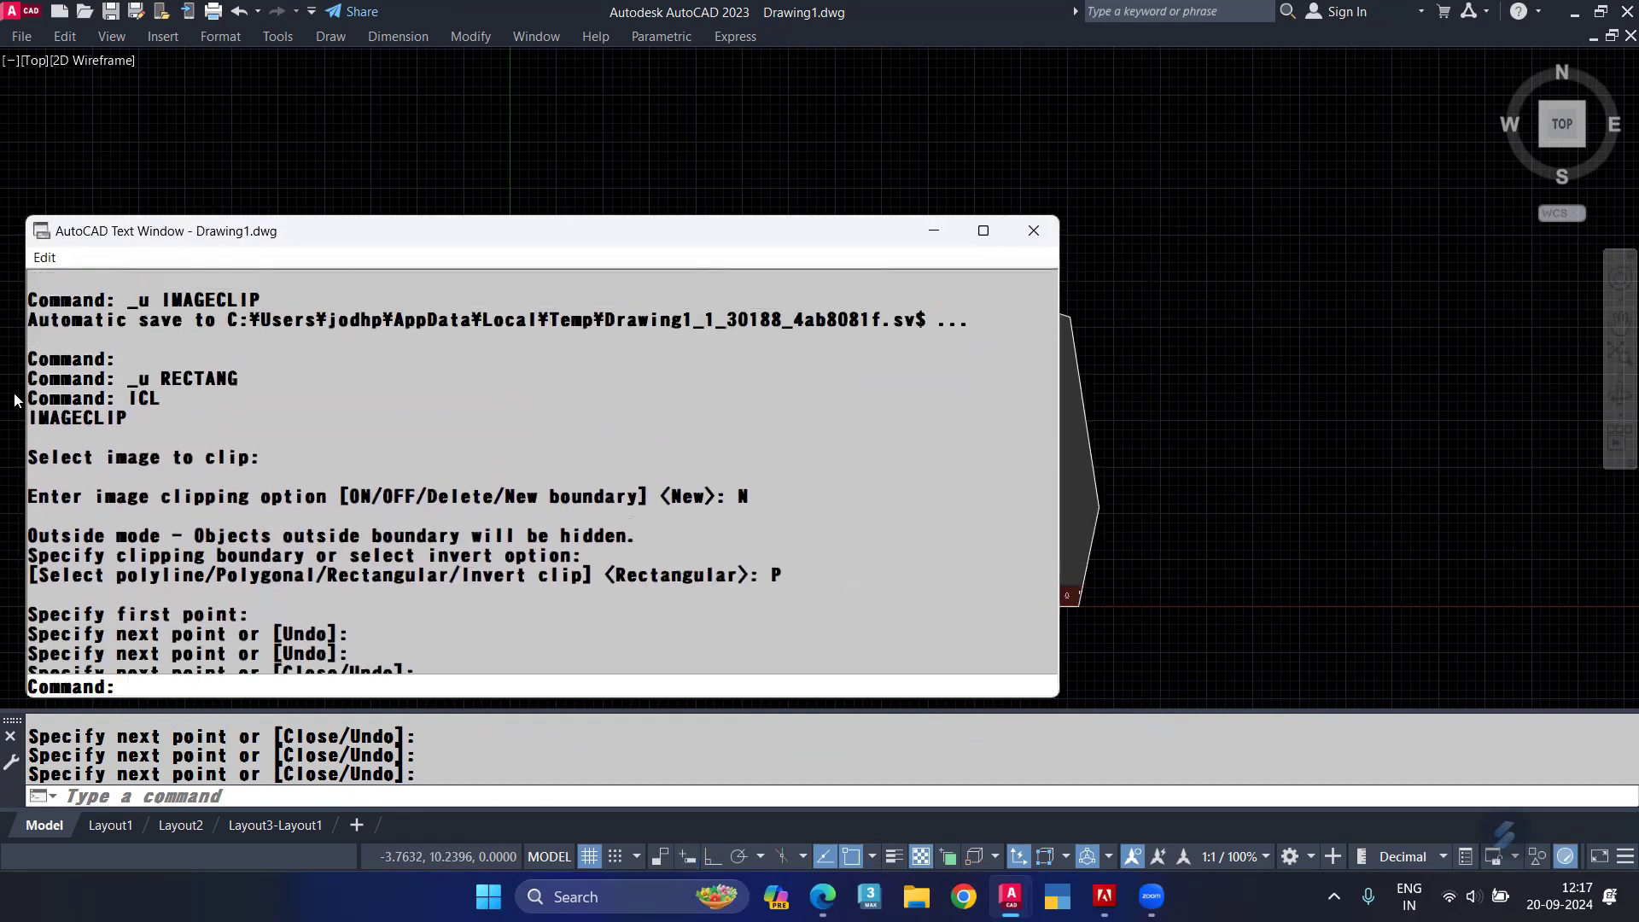
drag(39, 398, 826, 613)
drag(29, 400, 925, 577)
key(ctrl+c)
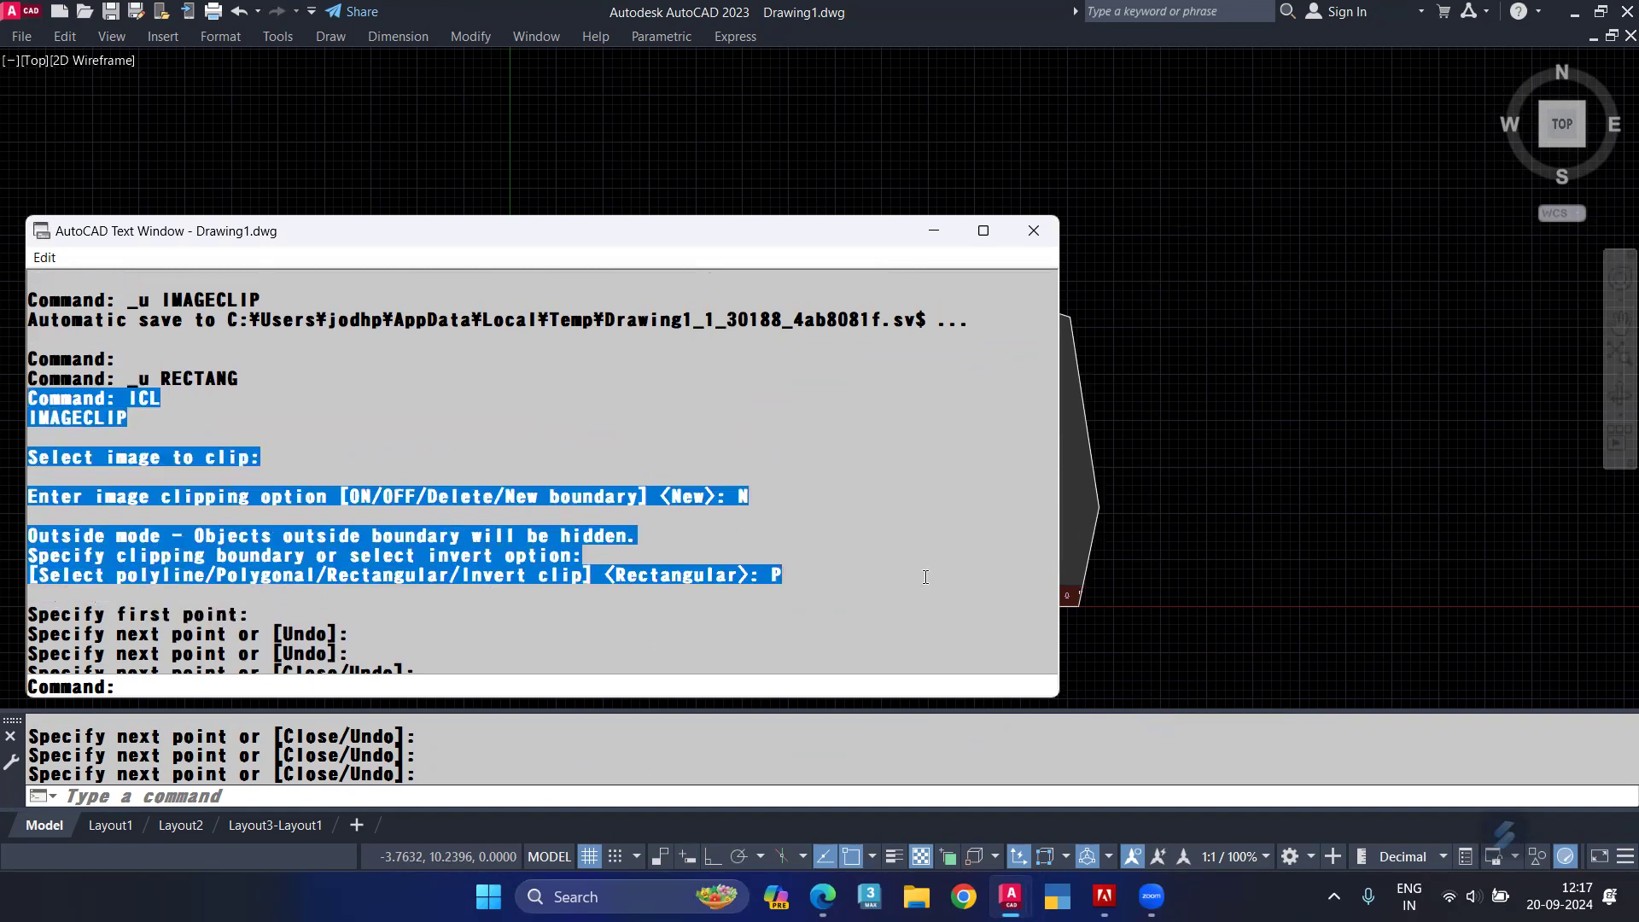
Step: Switch to the Google Docs notes and paste the copied ICL command history below the "Icl = image clip" line
click(821, 897)
scroll(814, 778, down, 4)
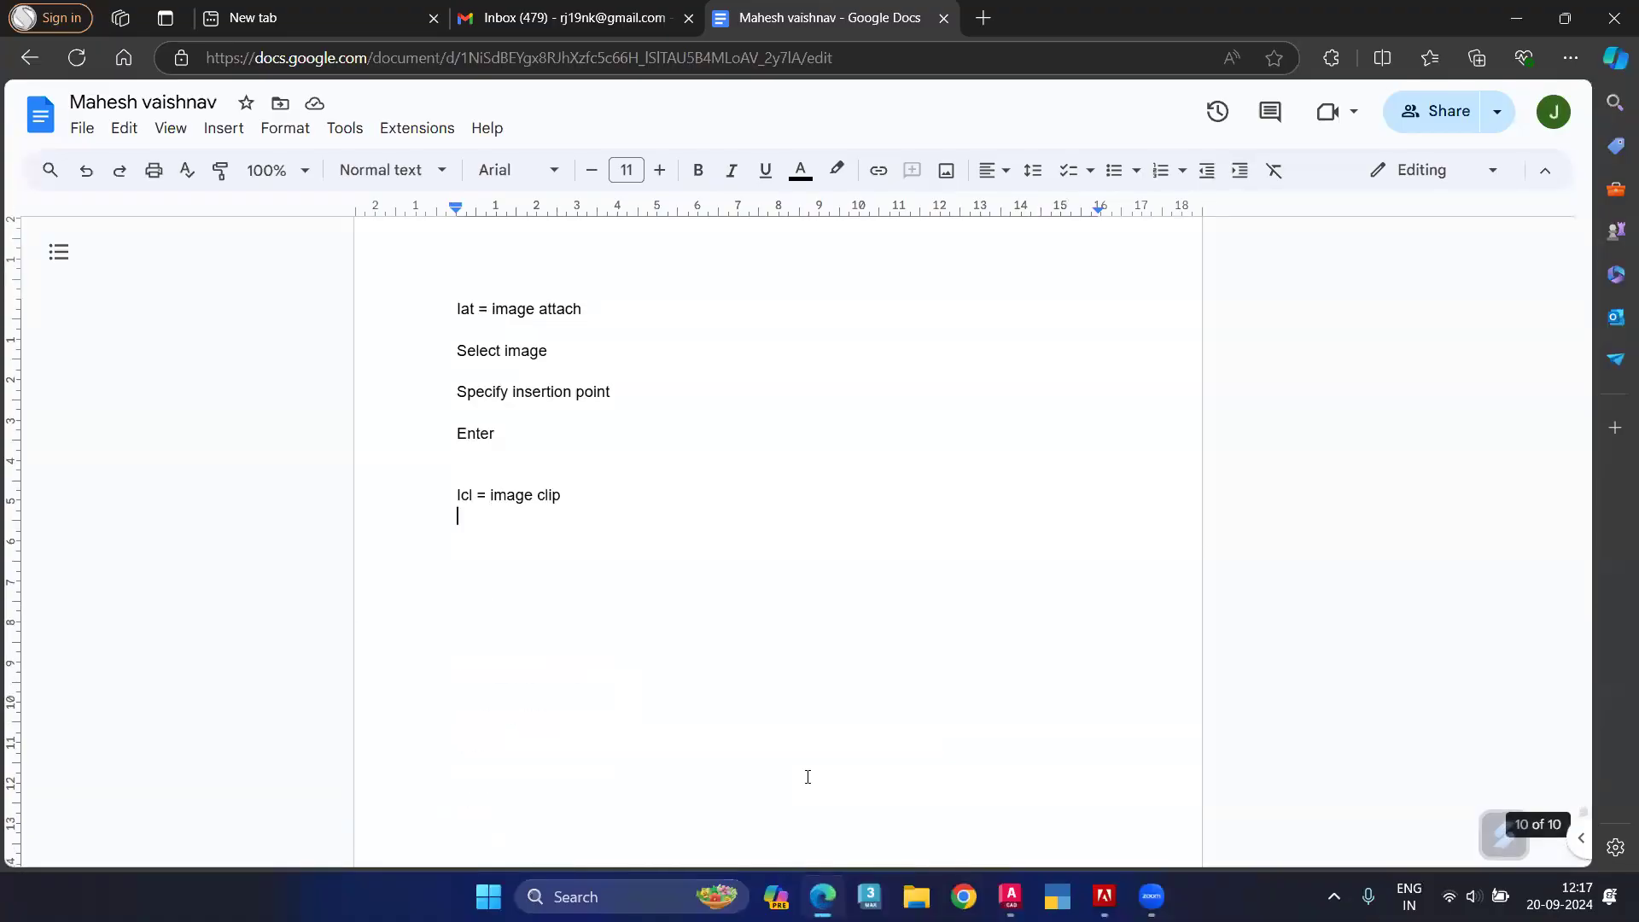
key(Return)
key(Return)
key(ctrl+v)
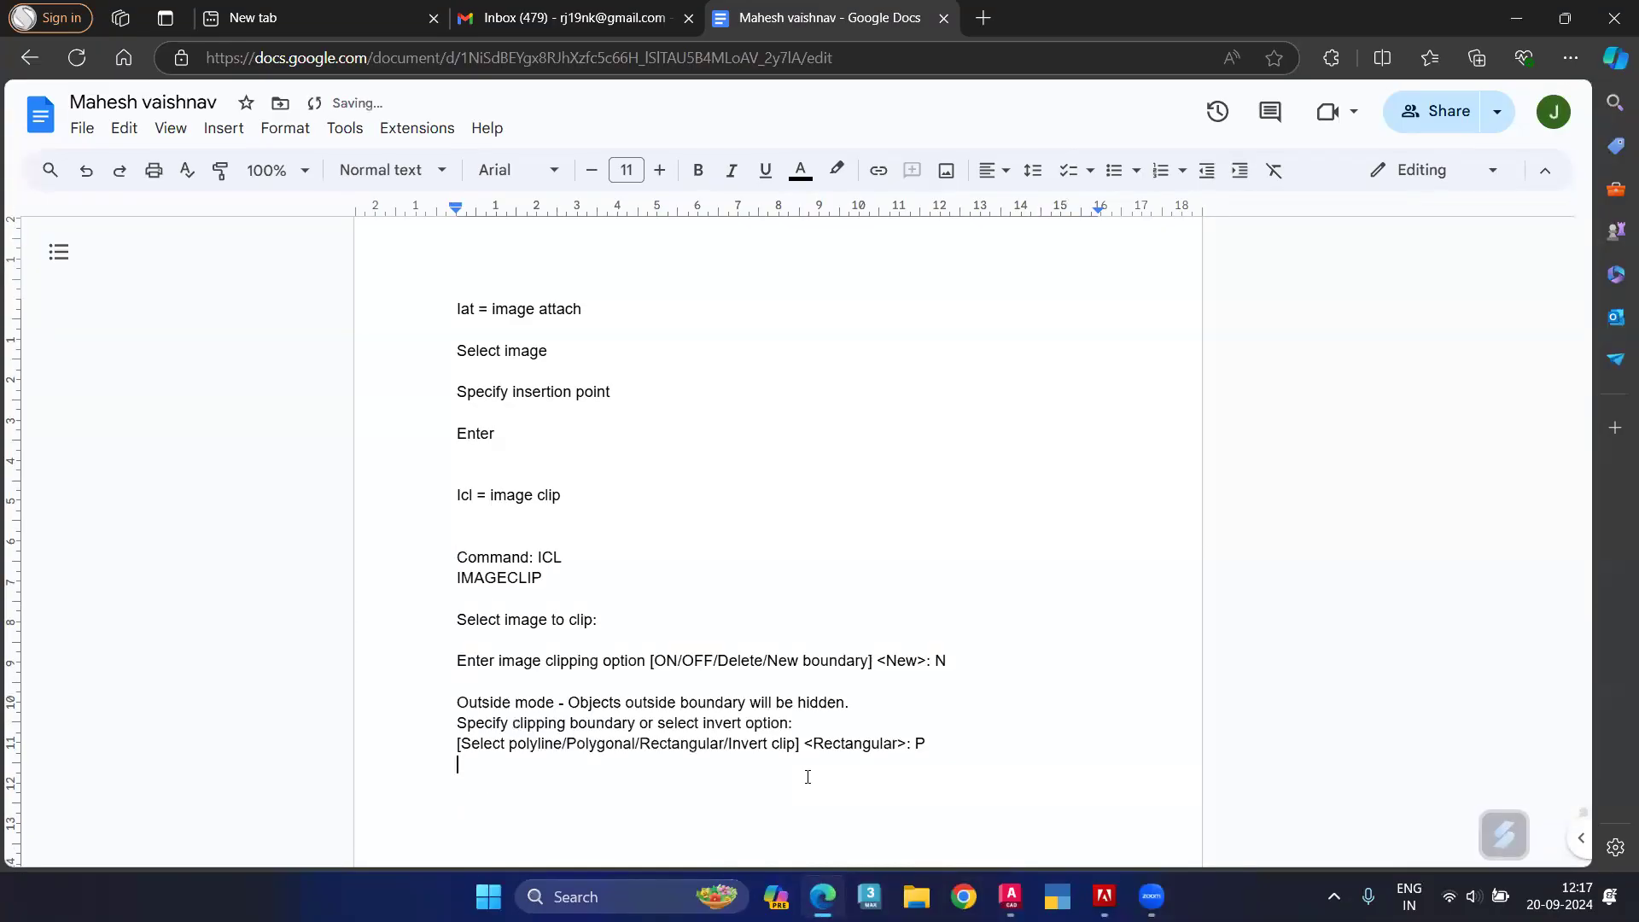
Step: Switch back to the AutoCAD drawing and undo the polygonal image clip
mouse_move(1010, 896)
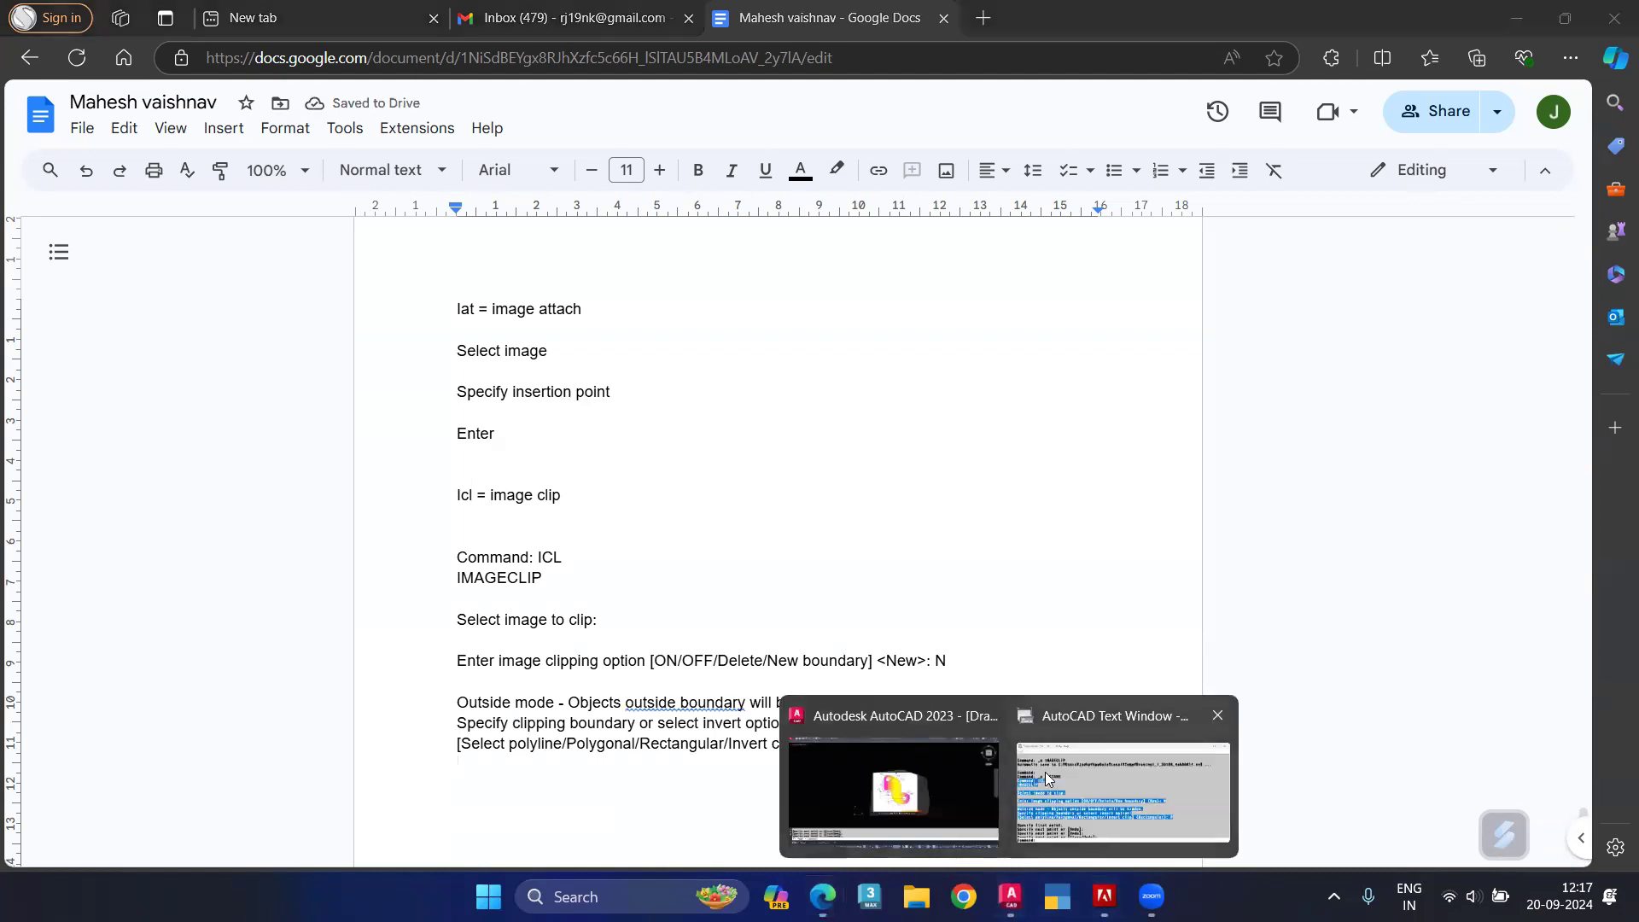
click(896, 781)
scroll(787, 546, down, 4)
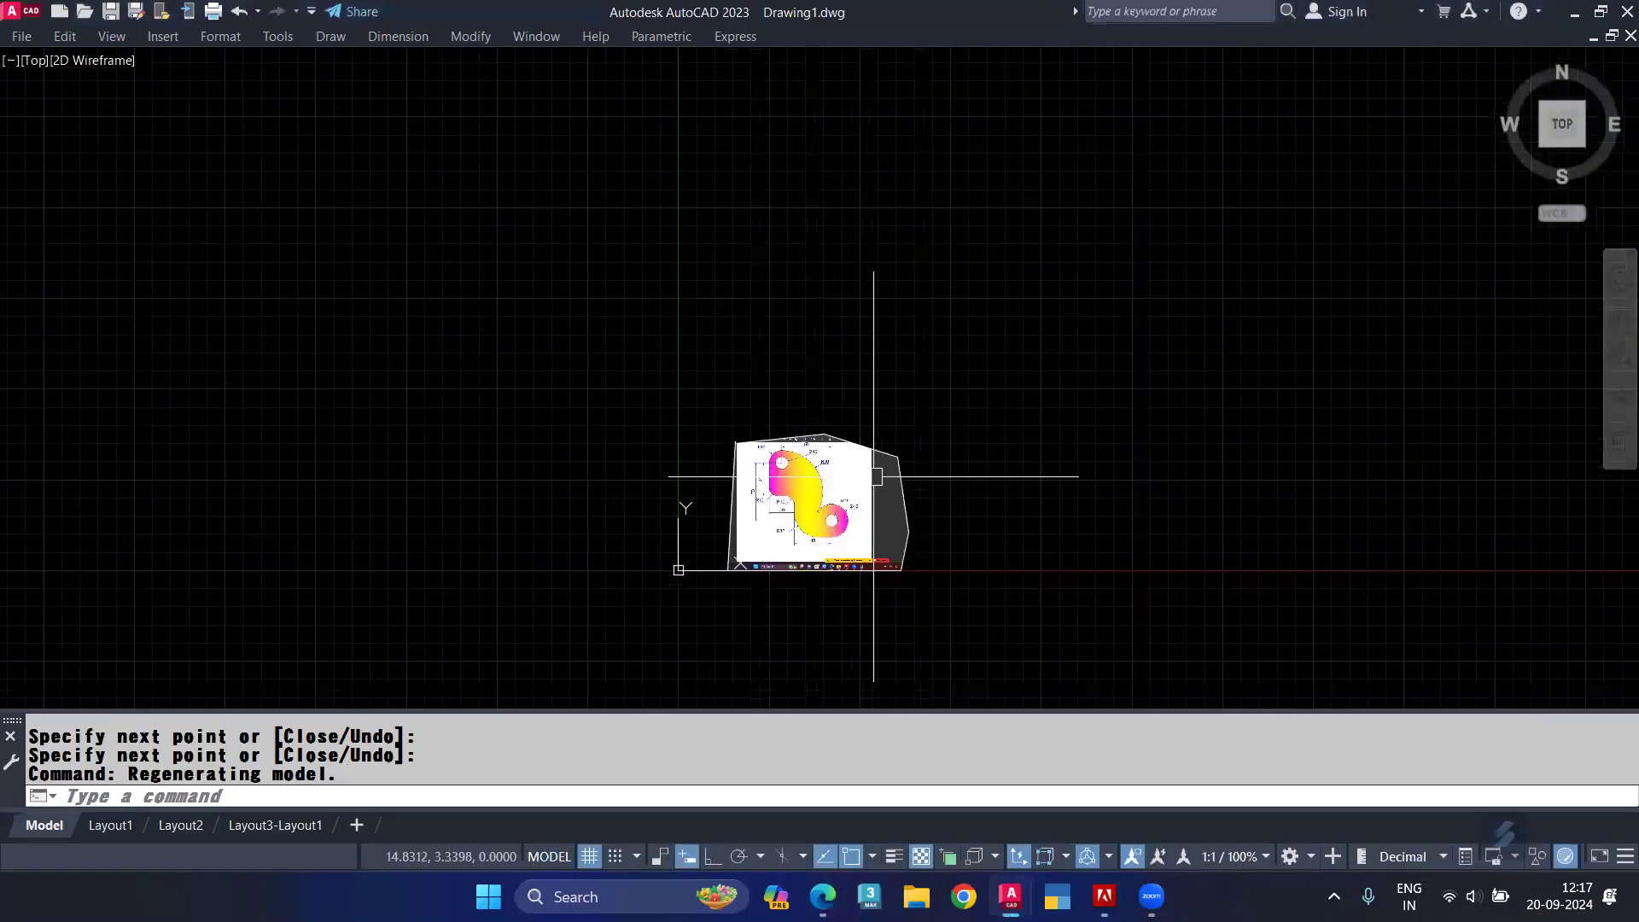
scroll(875, 476, up, 4)
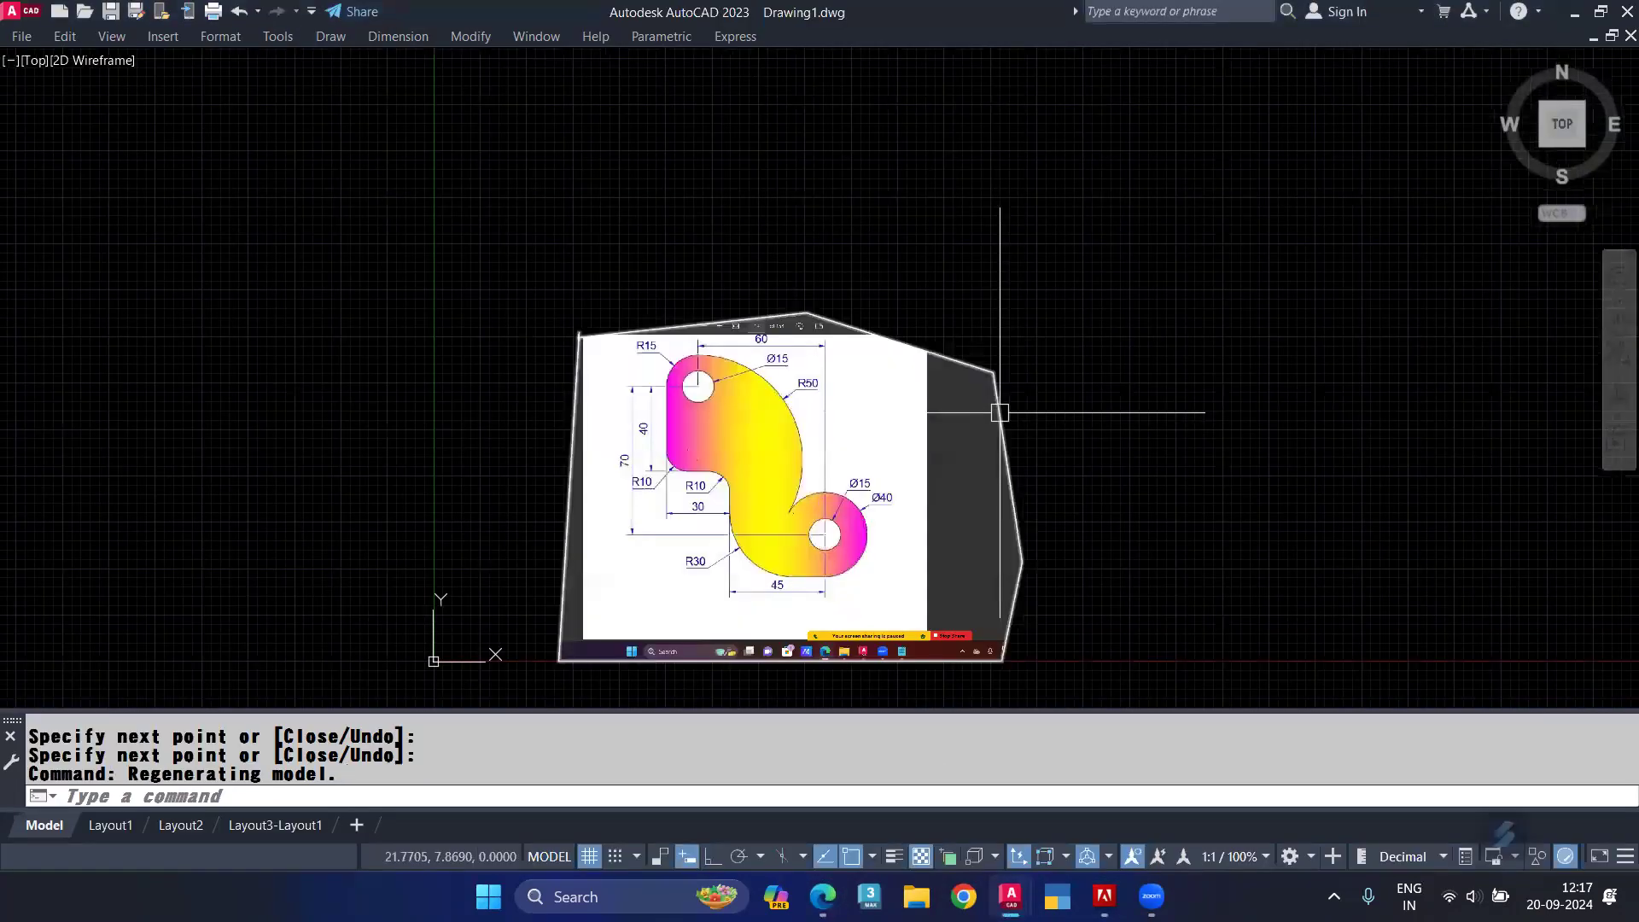
key(ctrl+z)
key(ctrl+z)
Step: Clip the attached image with a new rectangular boundary around the white page area of the part drawing
text(ICL)
key(Return)
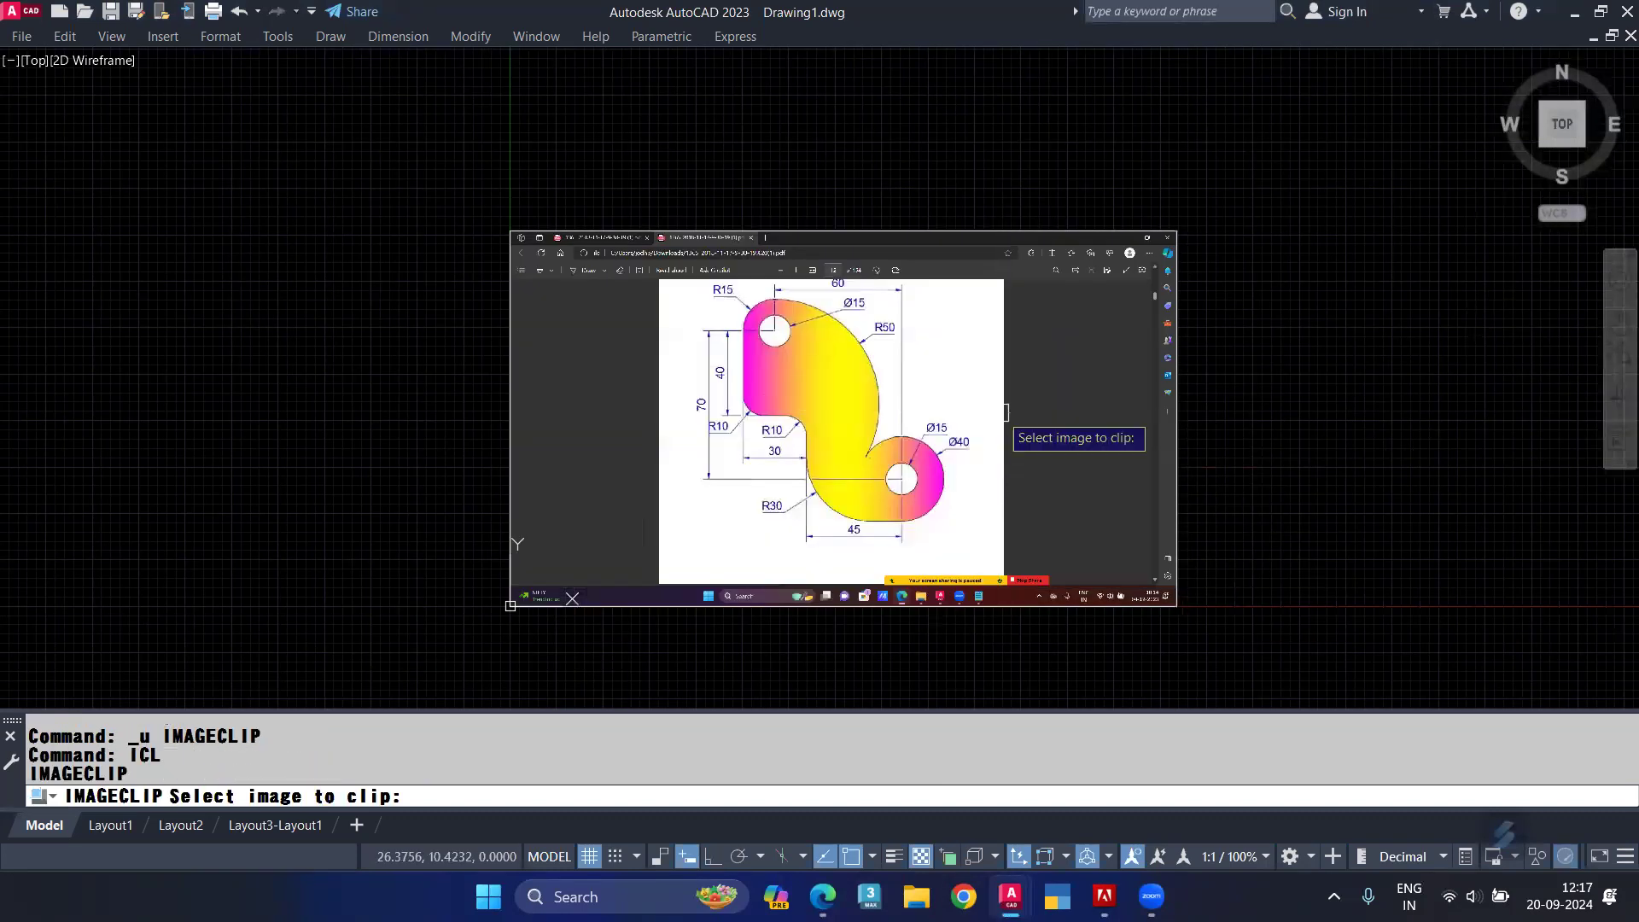
click(1072, 227)
click(1140, 342)
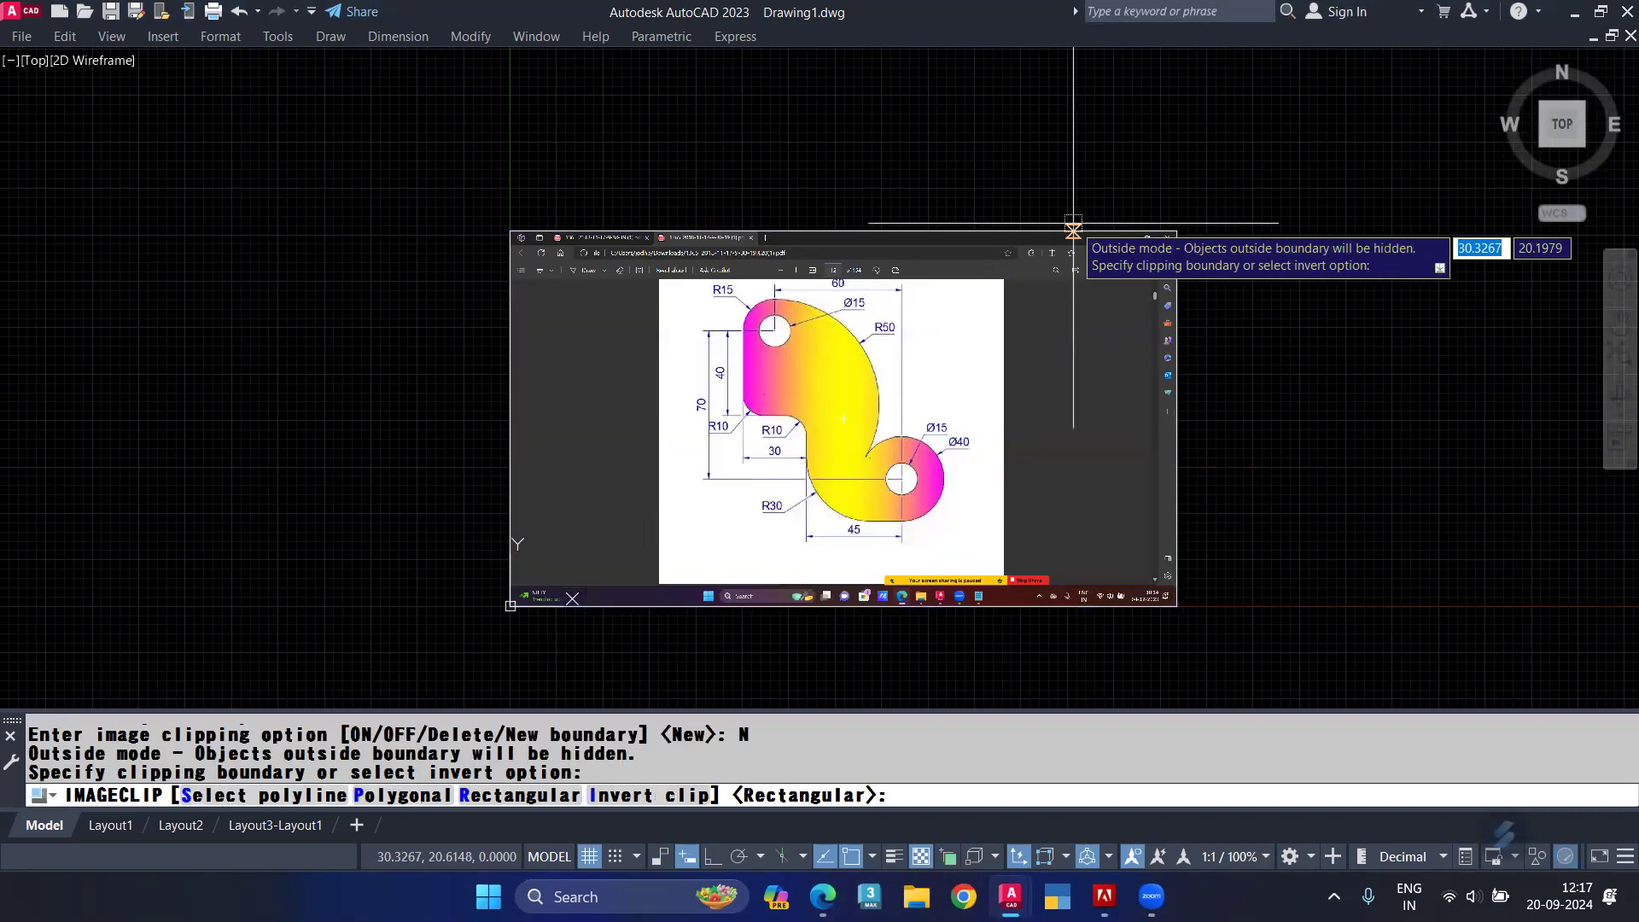
click(657, 278)
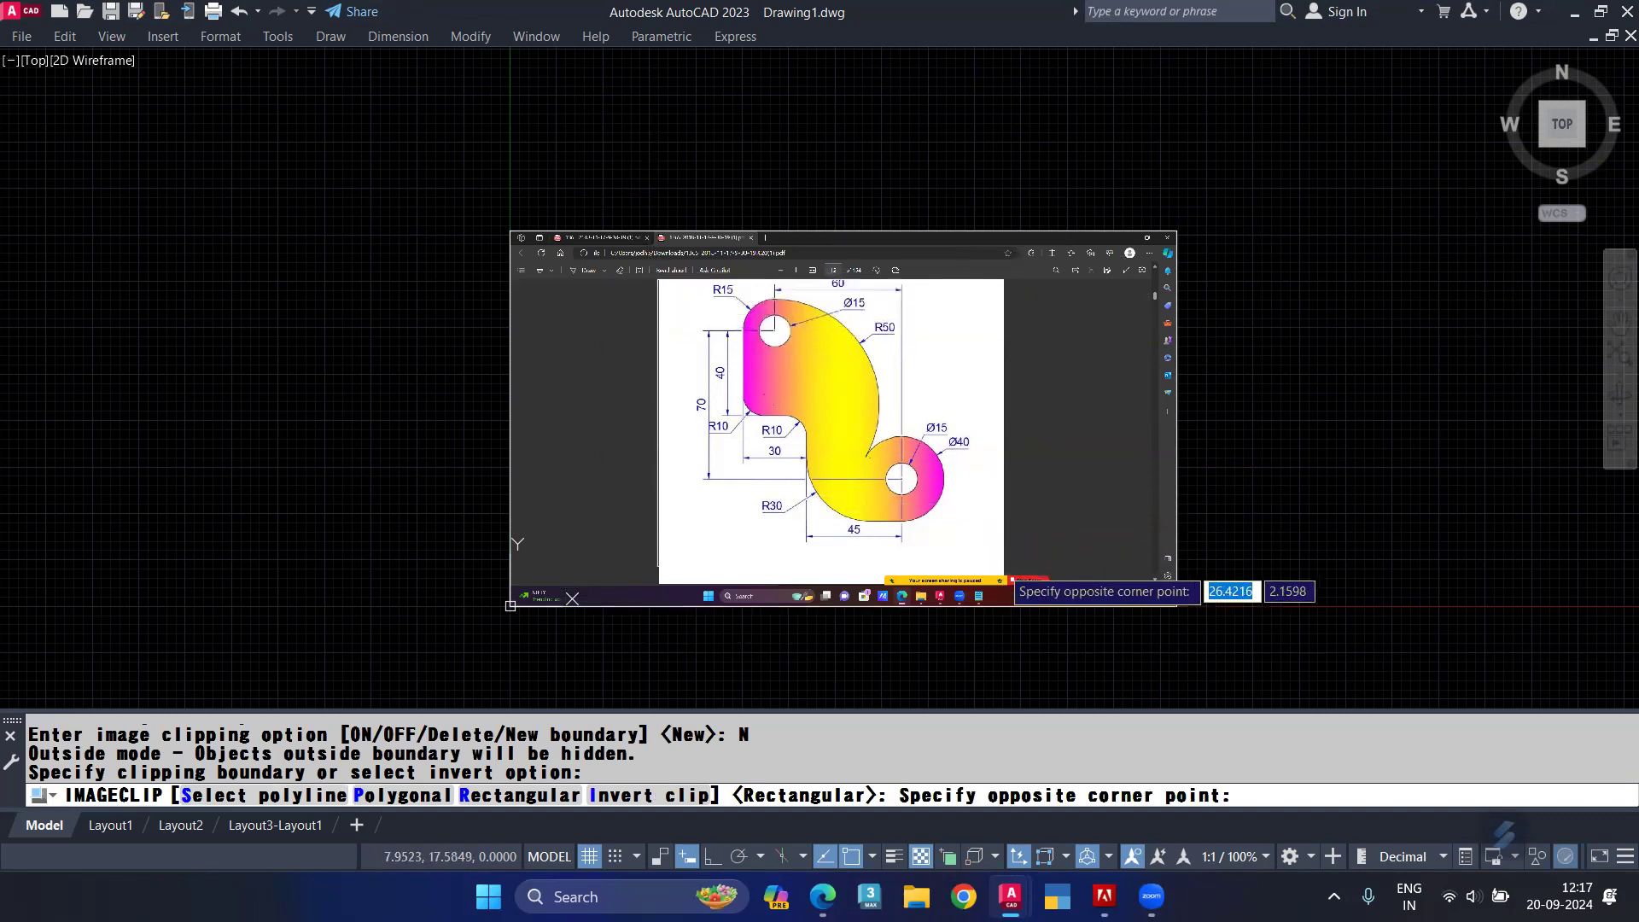
click(998, 564)
Step: Draw a circle with a radius of 20 in the empty space to the right of the clipped image
scroll(743, 326, up, 2)
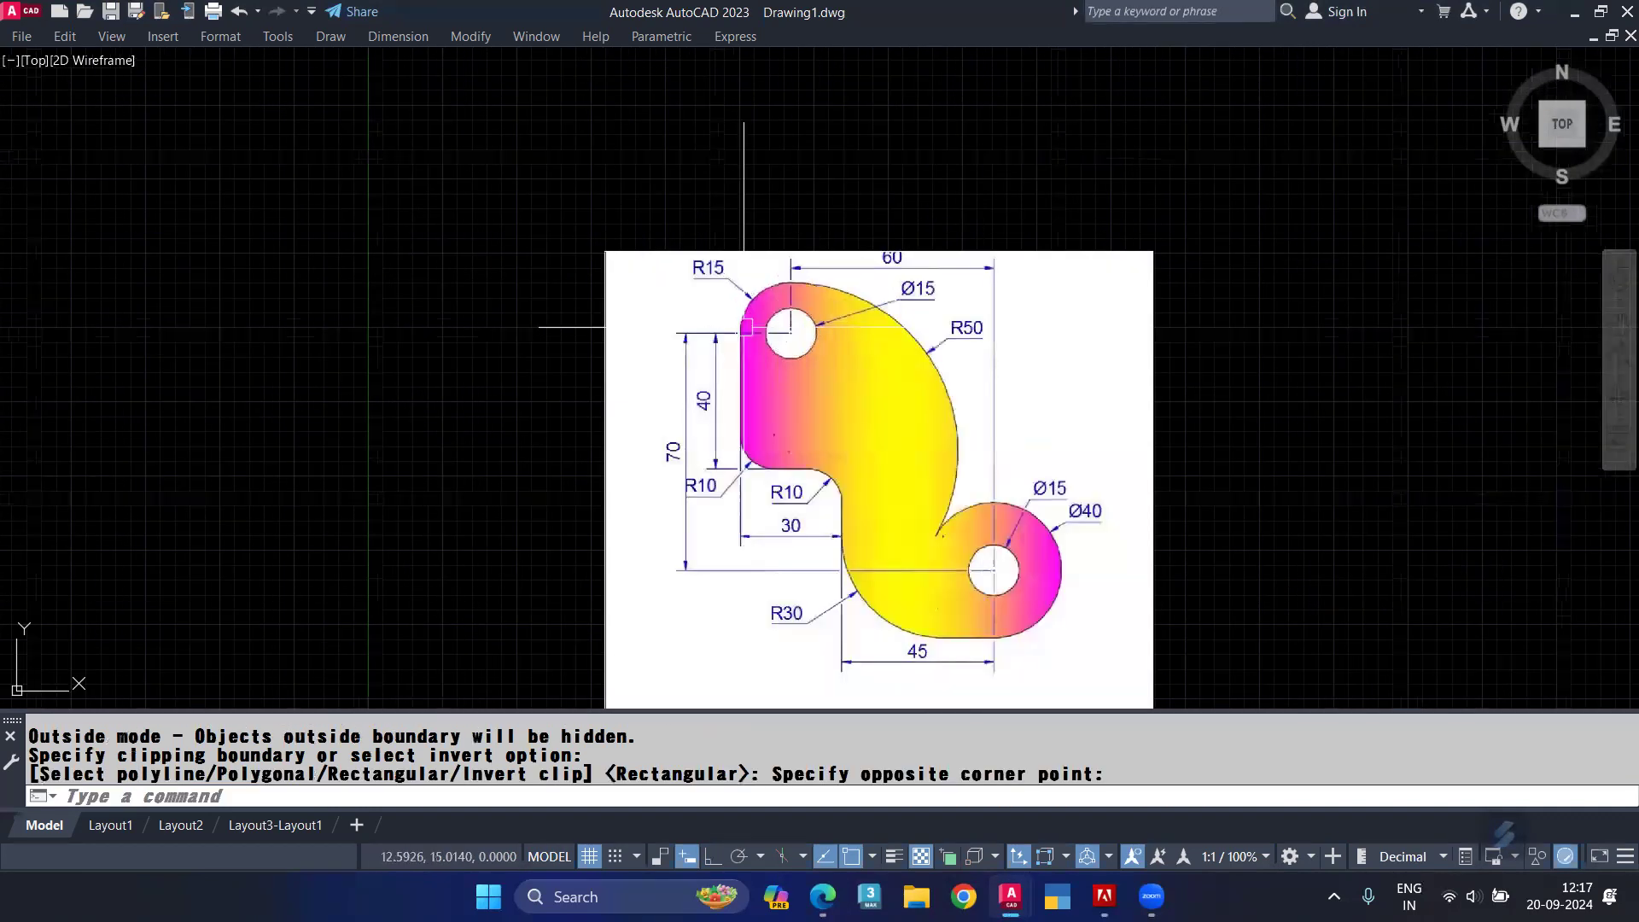
middle_drag(743, 326, 592, 289)
scroll(593, 288, down, 1)
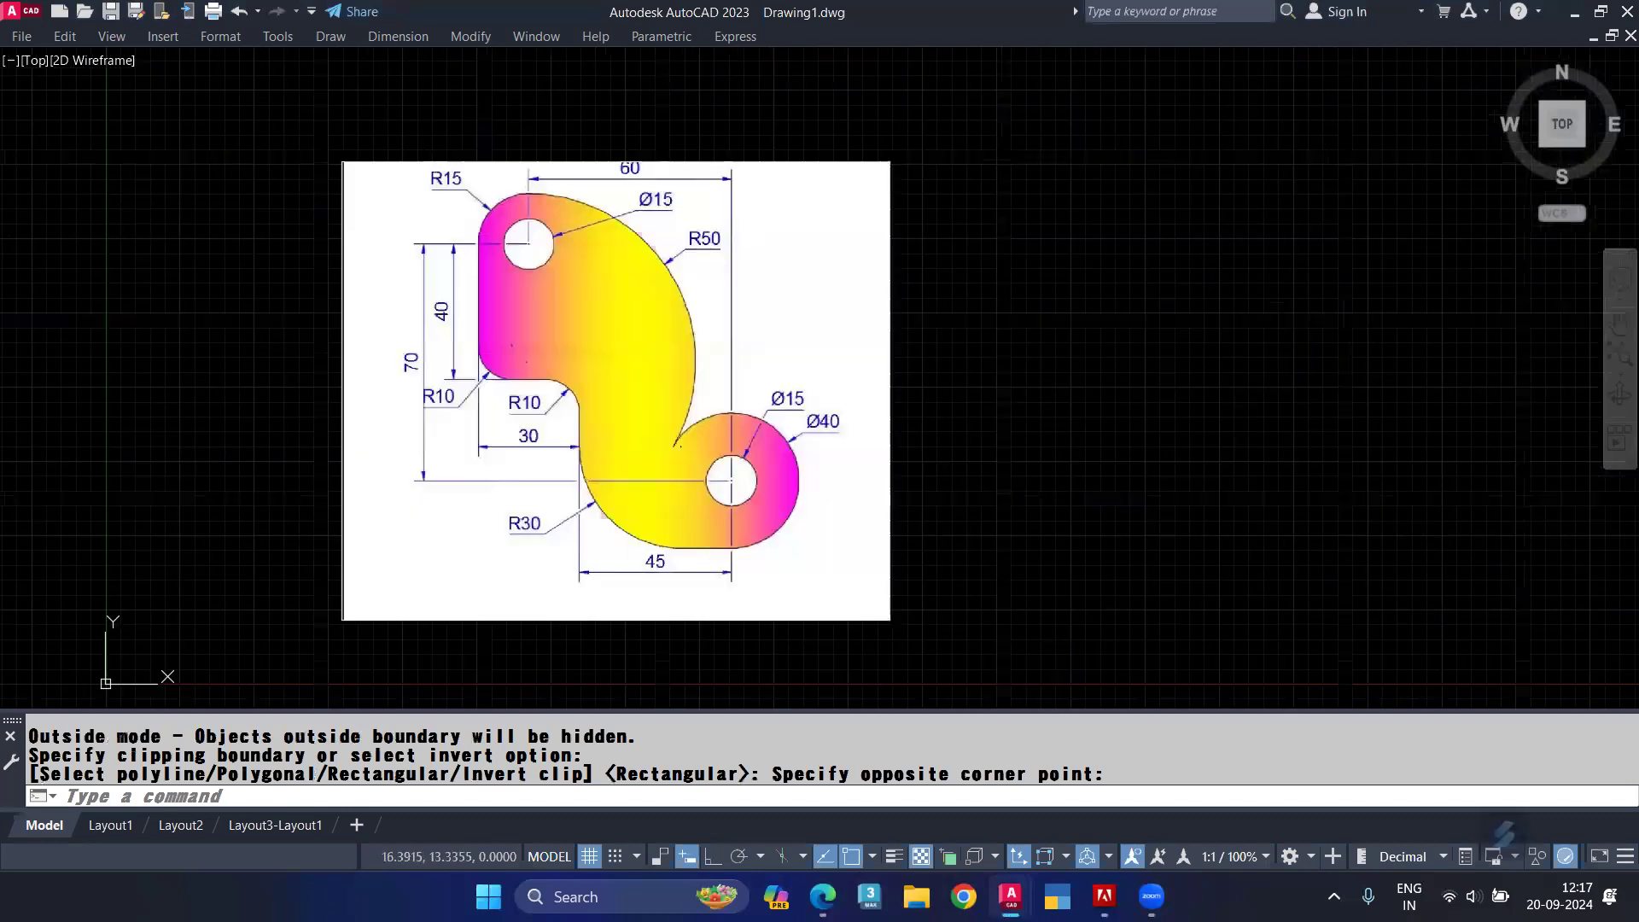
middle_drag(982, 417, 709, 415)
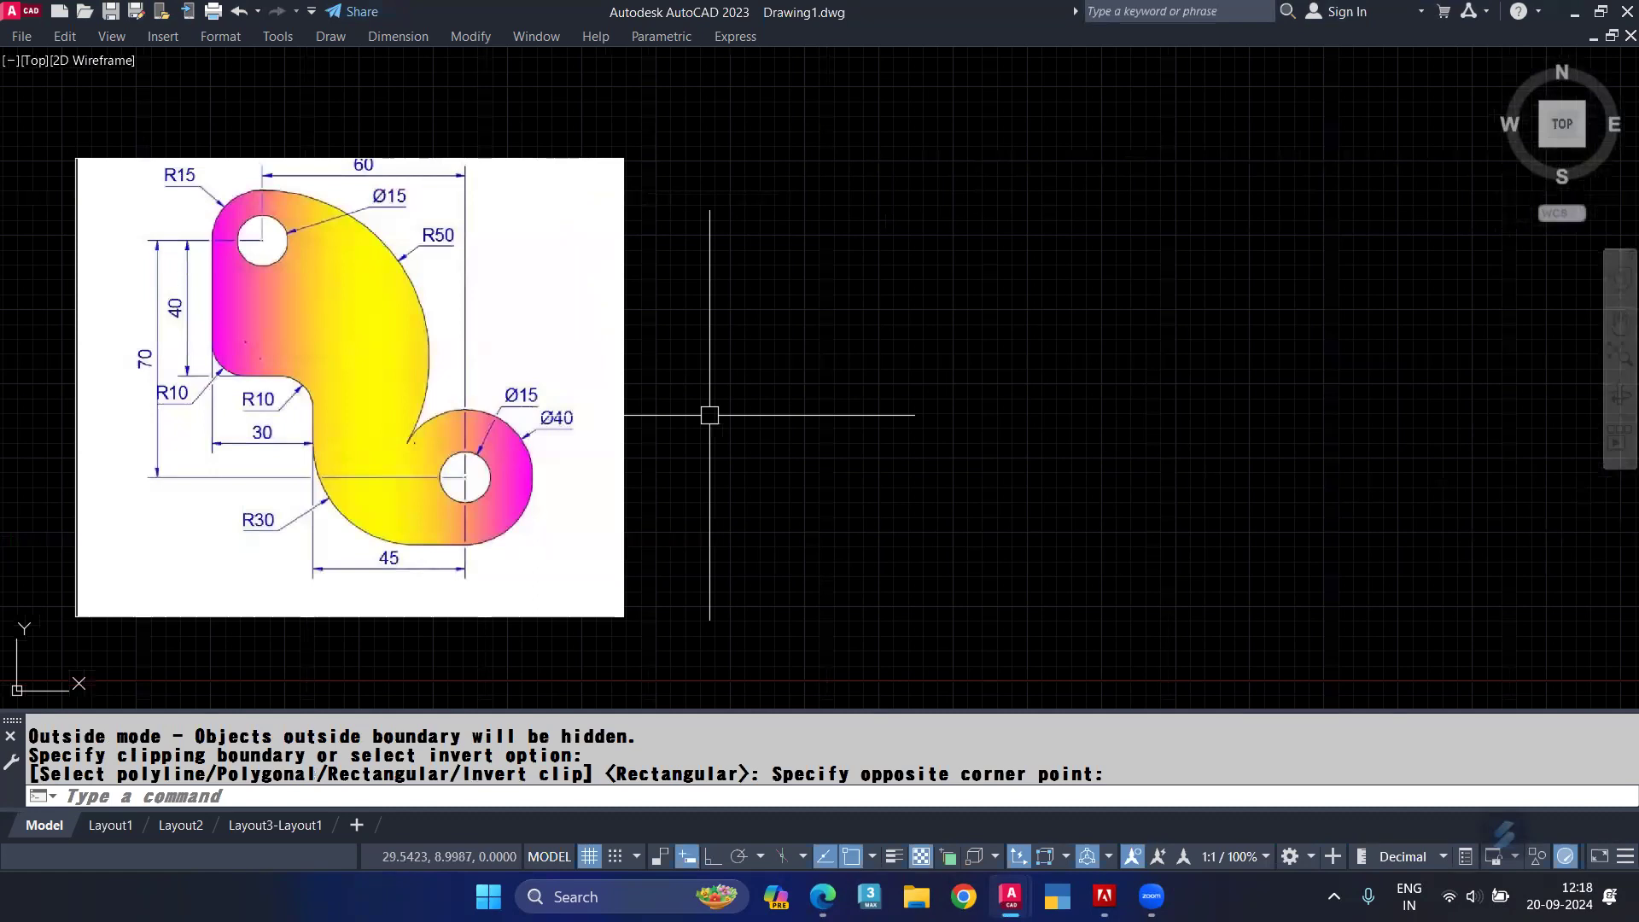
middle_drag(841, 315, 566, 323)
text(c)
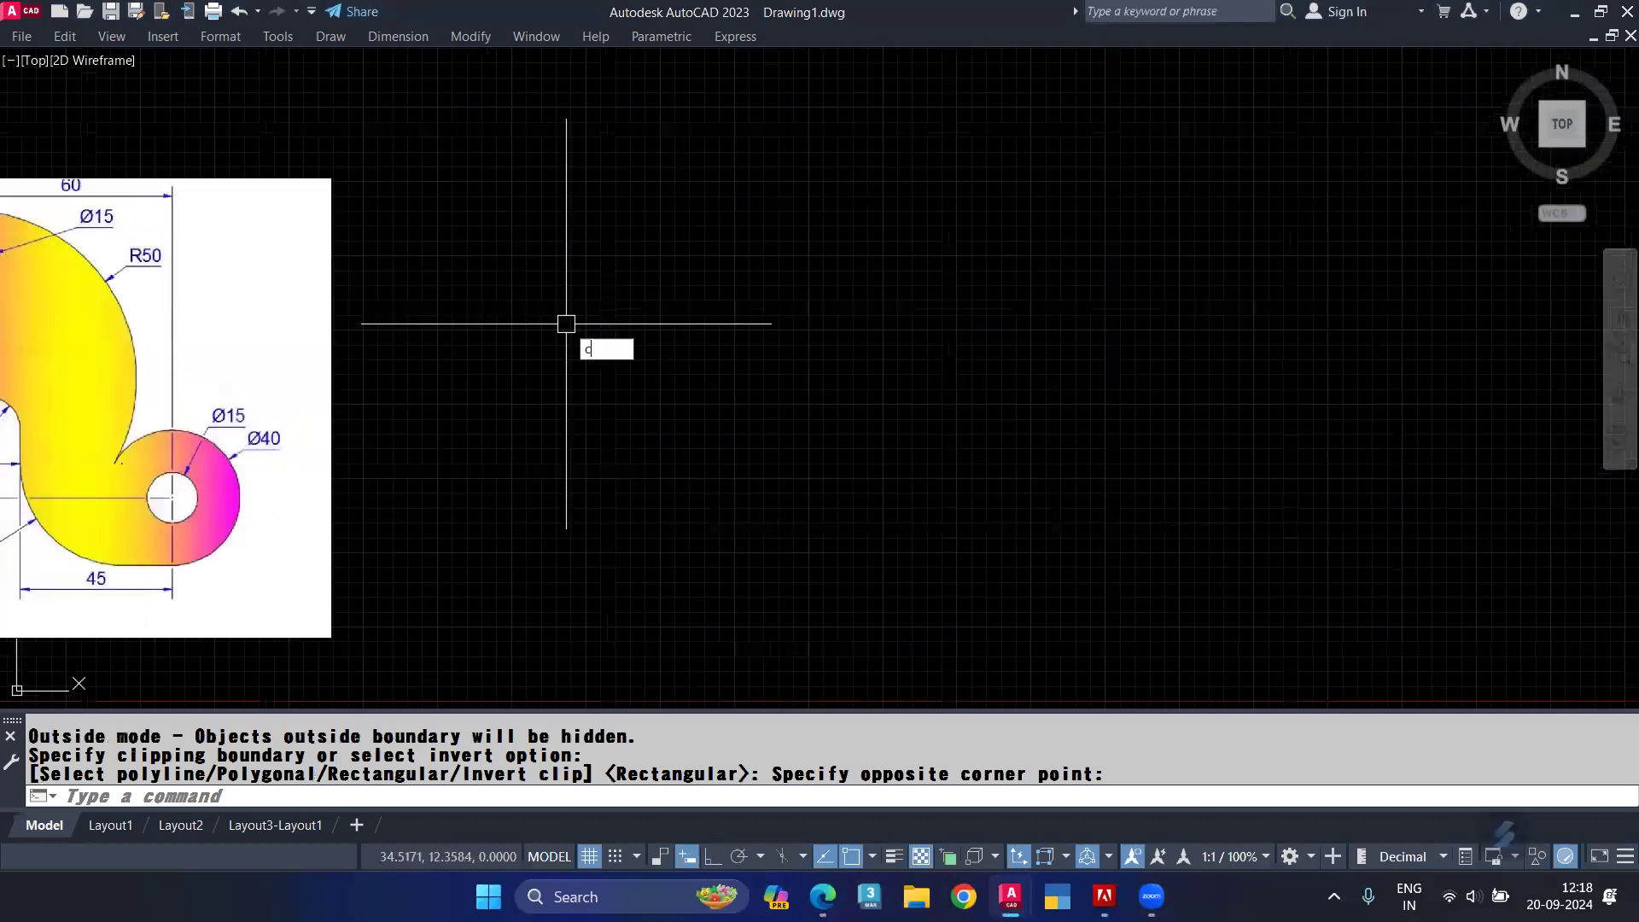
key(Return)
scroll(658, 340, down, 2)
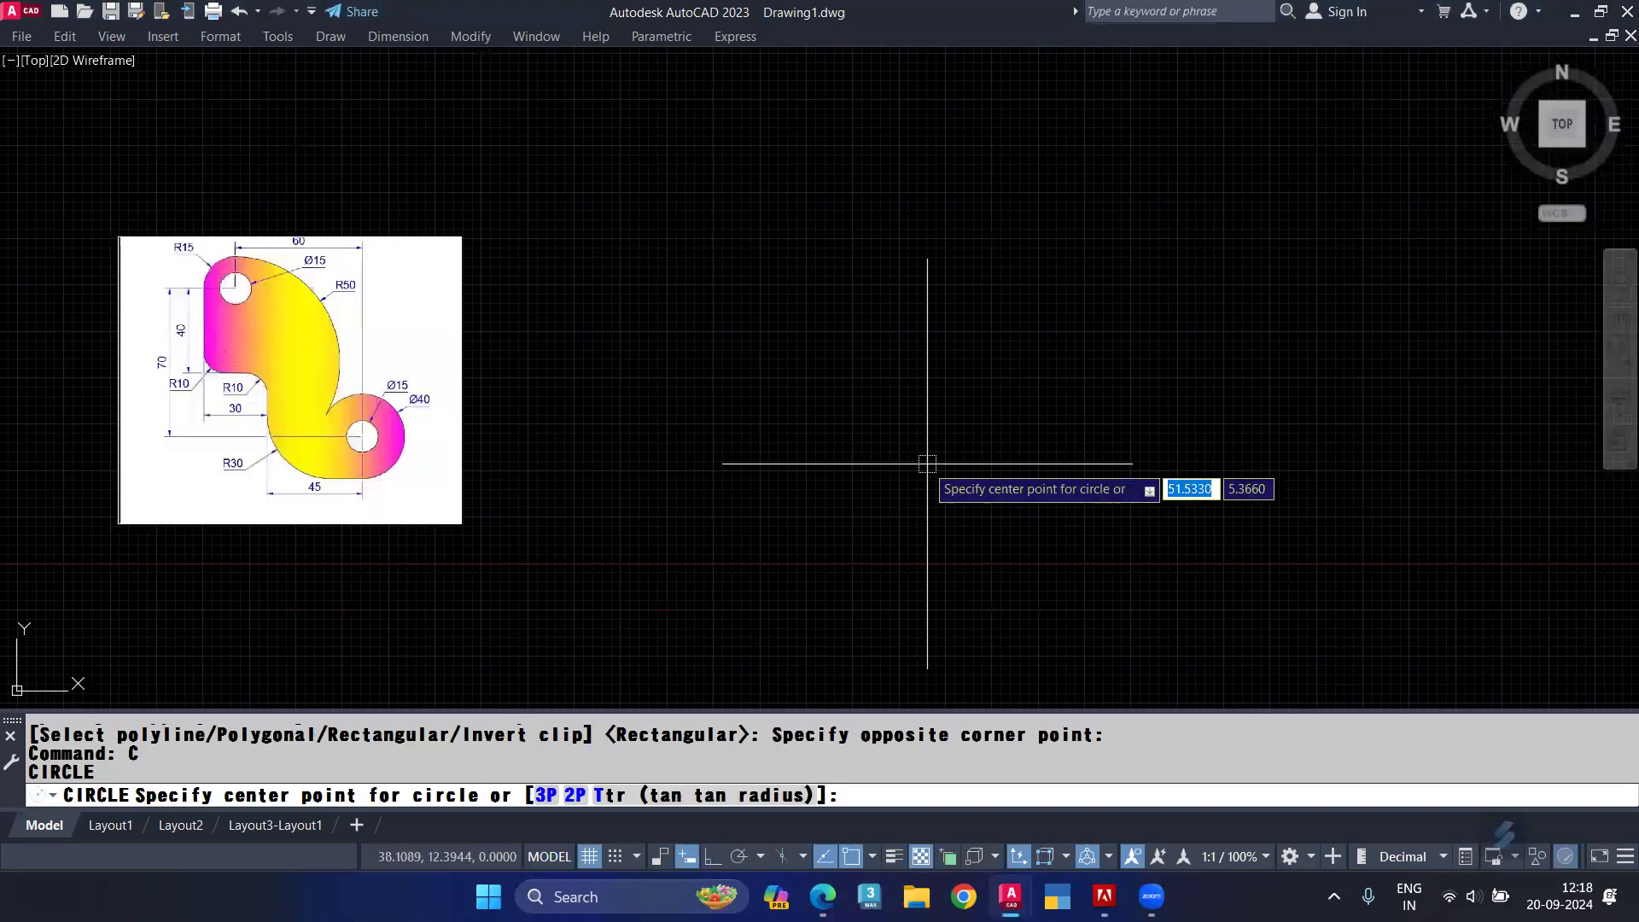
click(910, 470)
scroll(384, 441, up, 4)
middle_drag(390, 440, 846, 394)
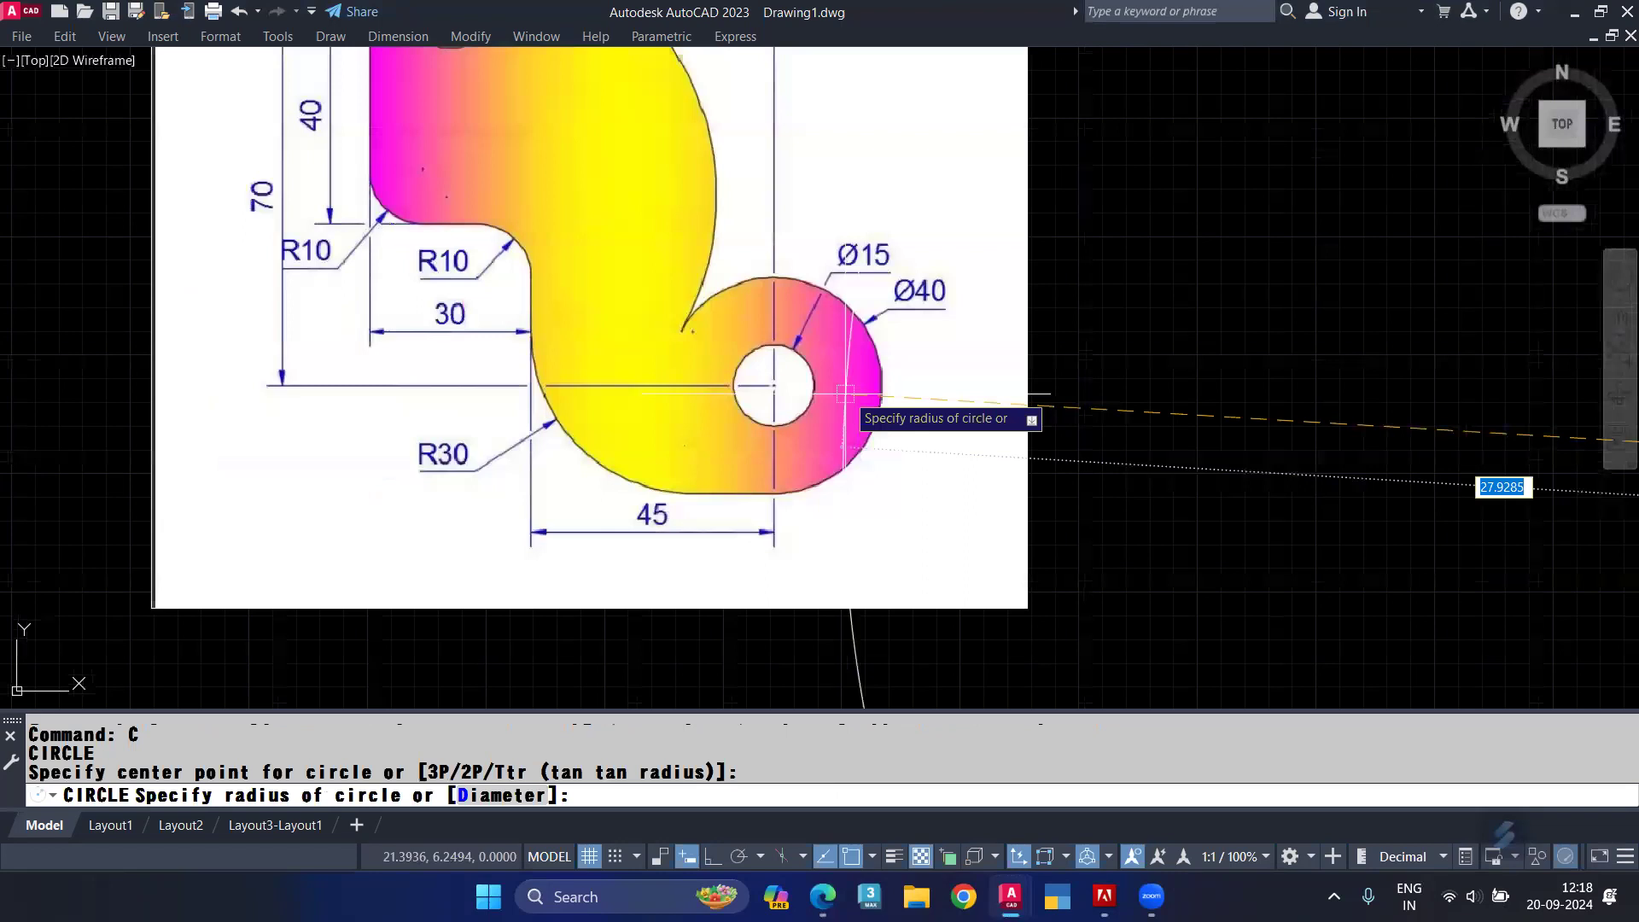
scroll(884, 317, down, 2)
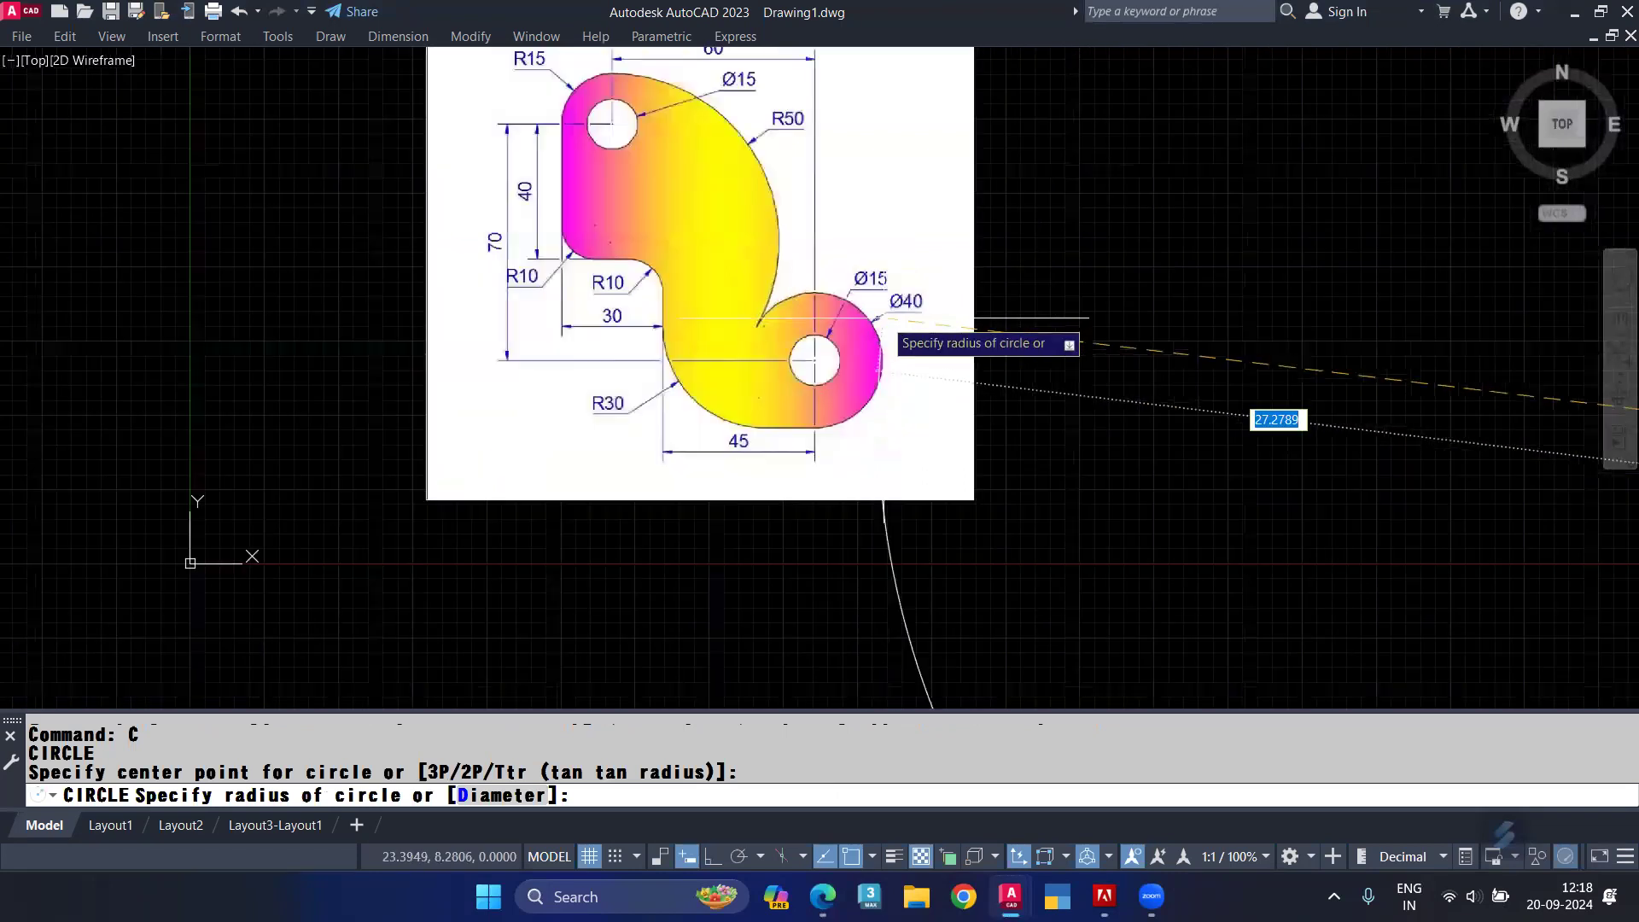
scroll(965, 317, down, 8)
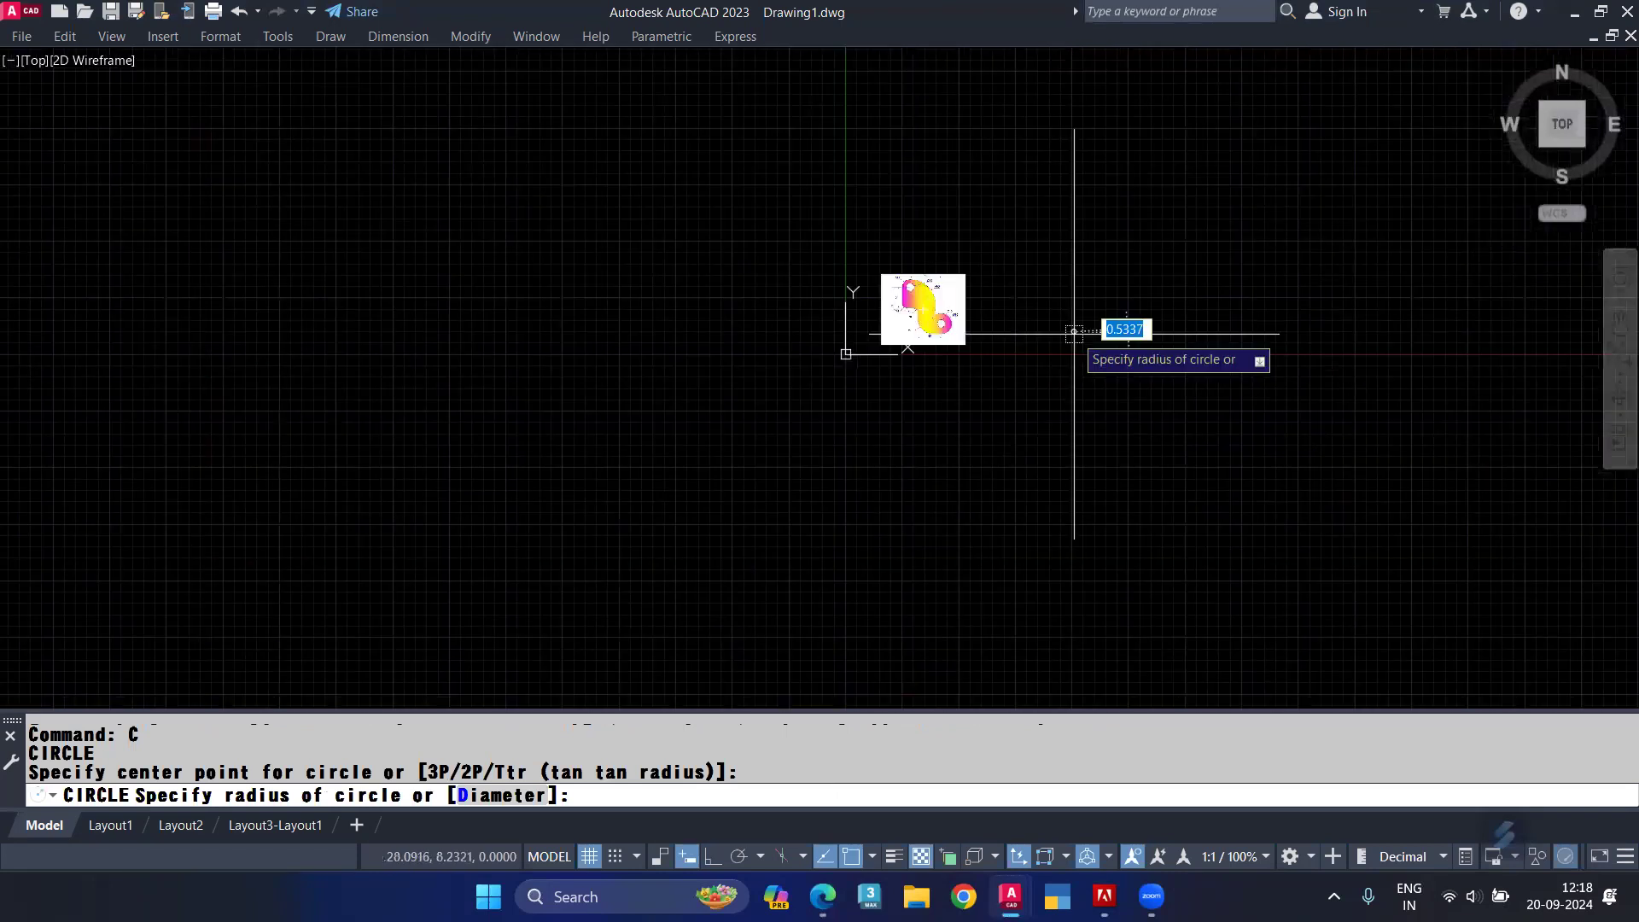
scroll(1074, 333, up, 8)
text(20)
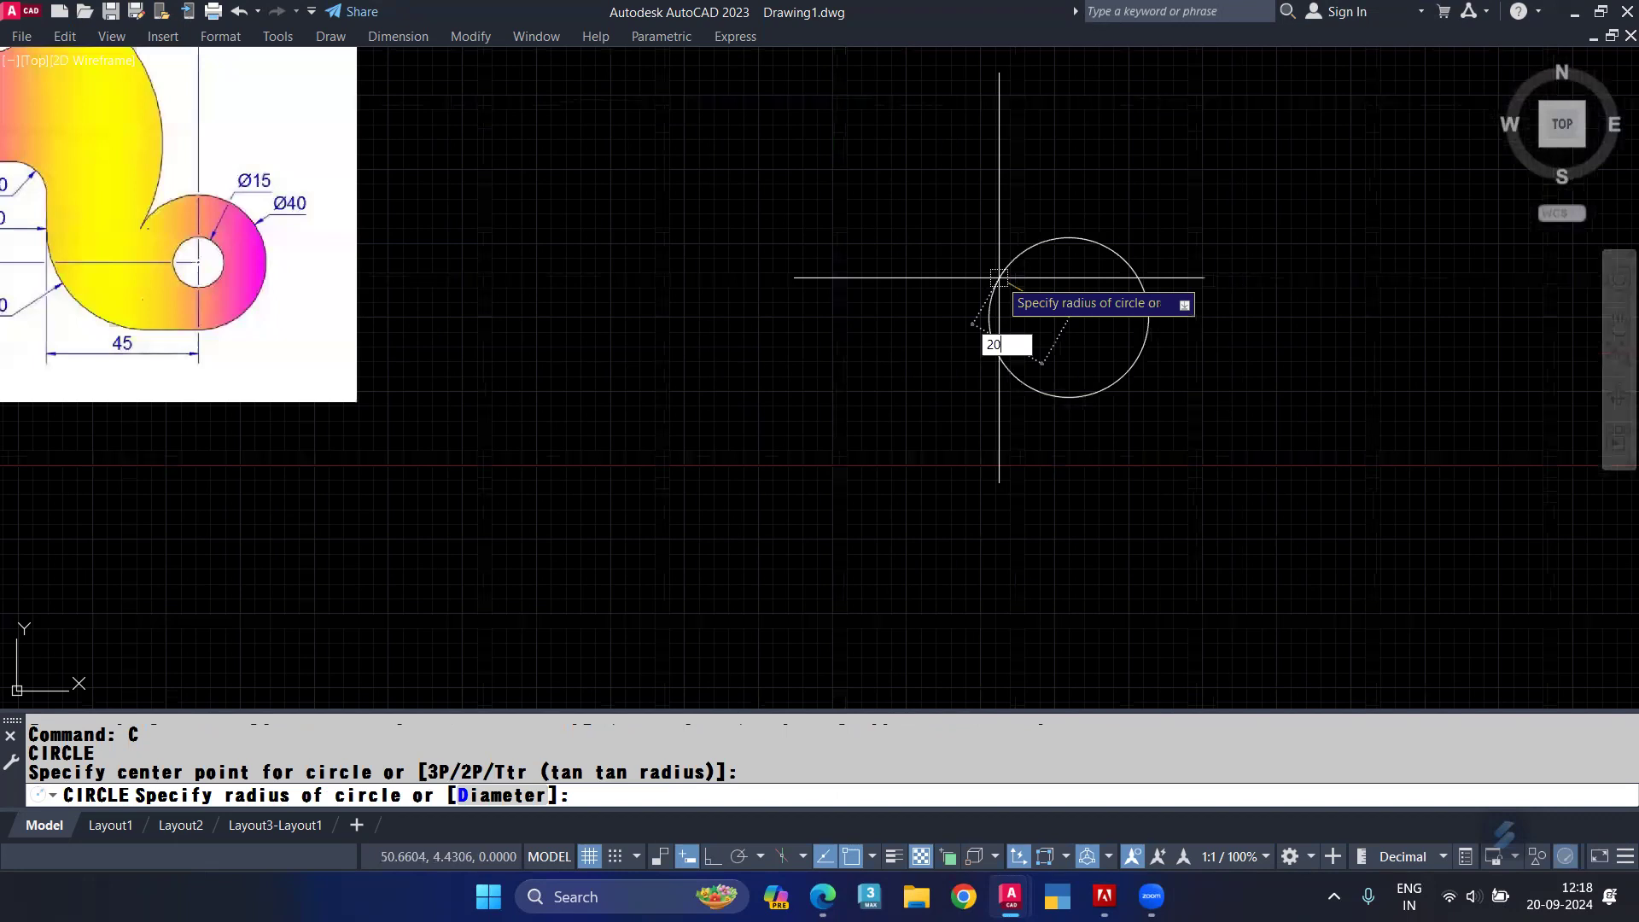
key(Return)
Step: Move the radius 20 circle by its center about 159 units to the right, well clear of the clipped image
scroll(992, 295, down, 5)
scroll(992, 293, down, 2)
middle_drag(992, 294, 710, 345)
click(719, 438)
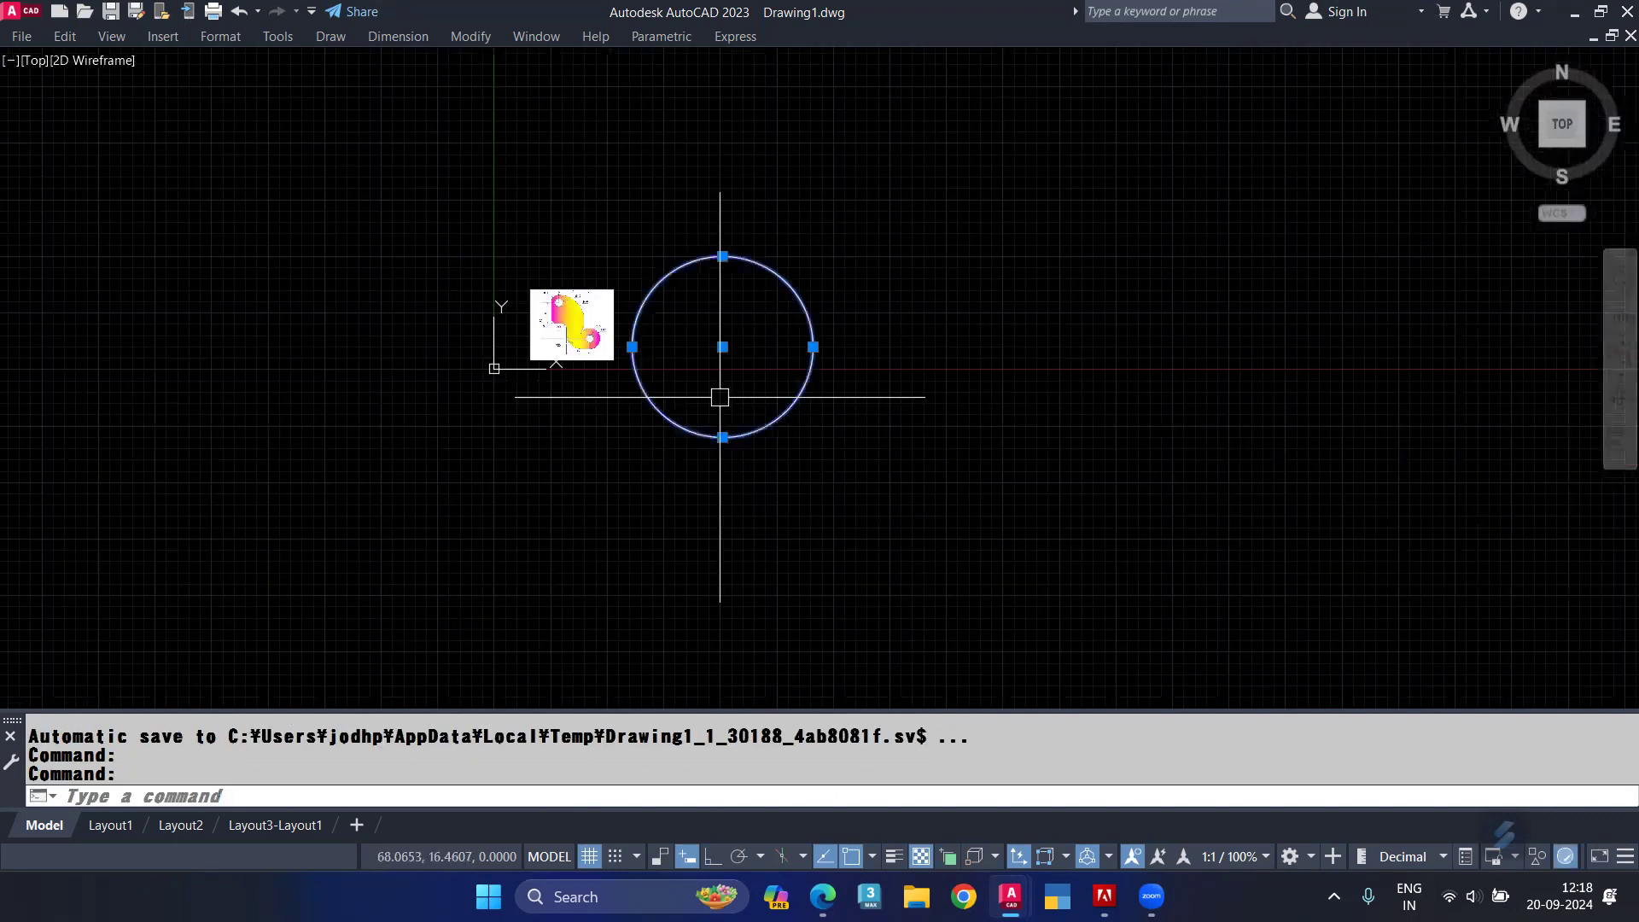
text(m)
key(Return)
click(723, 347)
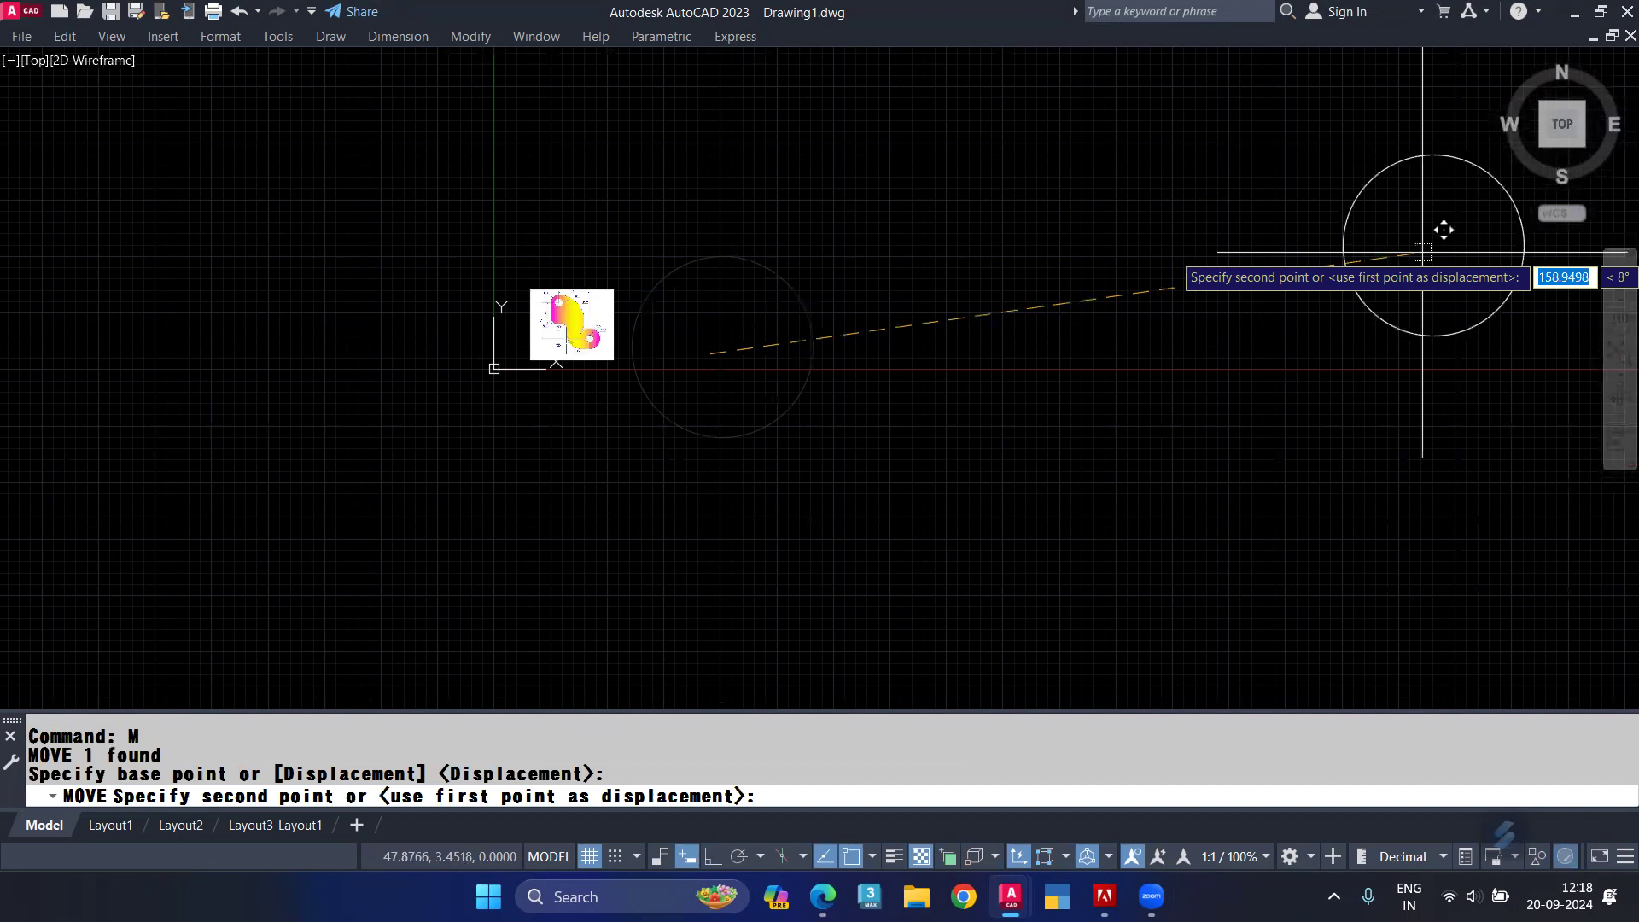
click(1432, 243)
middle_drag(1092, 319, 1082, 336)
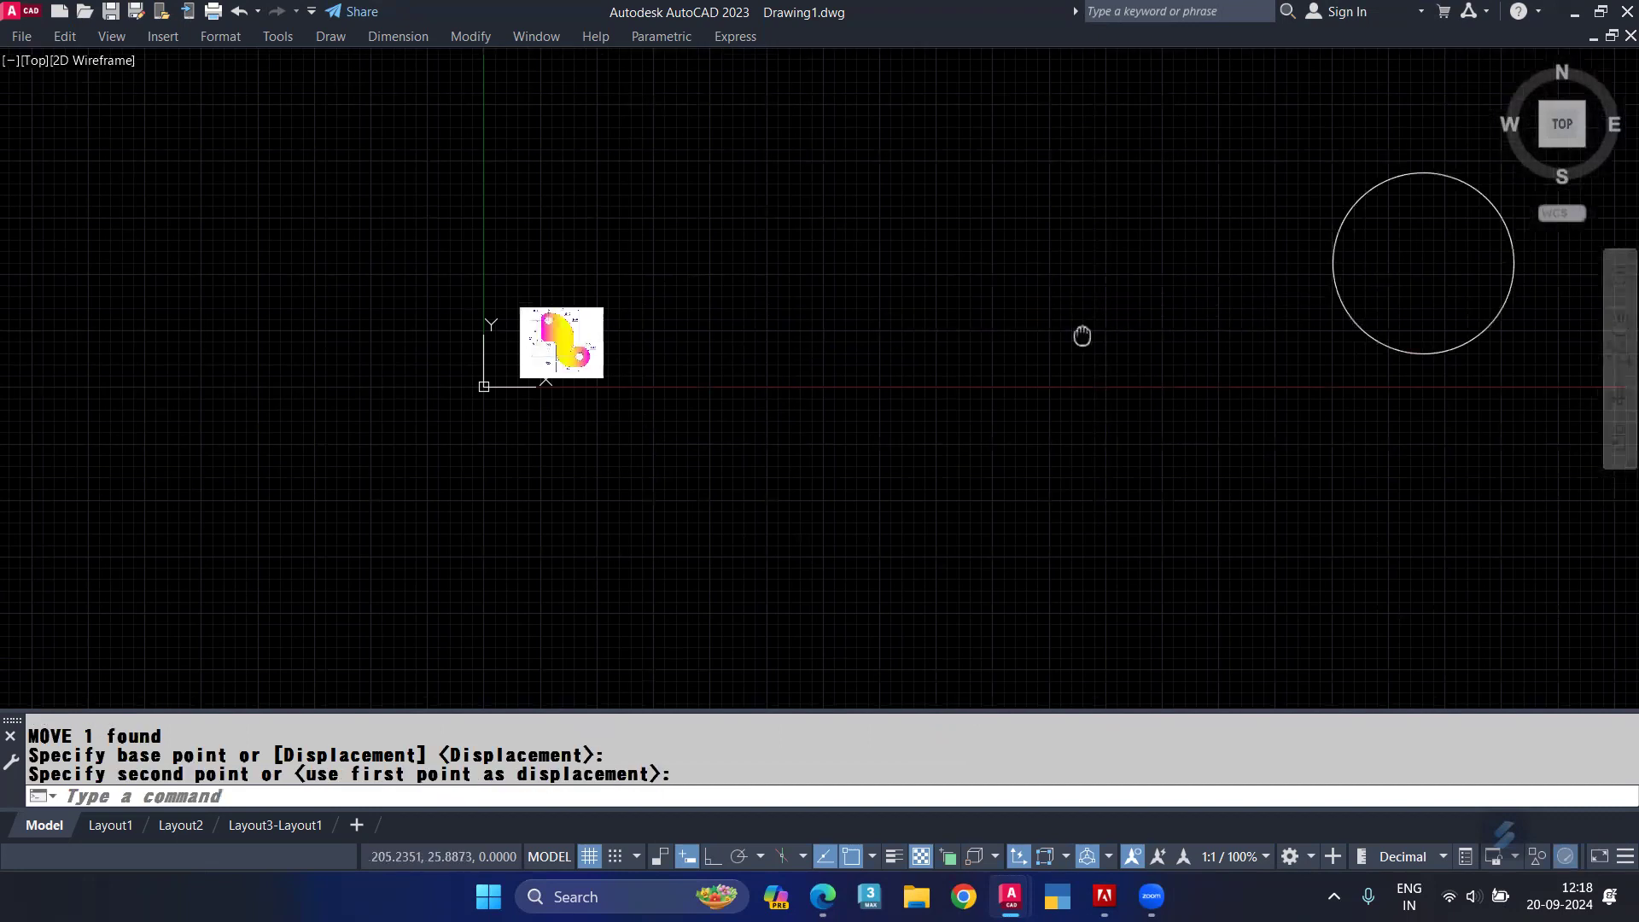
Step: Draw a circle with a radius of 7.5 concentric with the radius 20 circle
scroll(563, 343, up, 10)
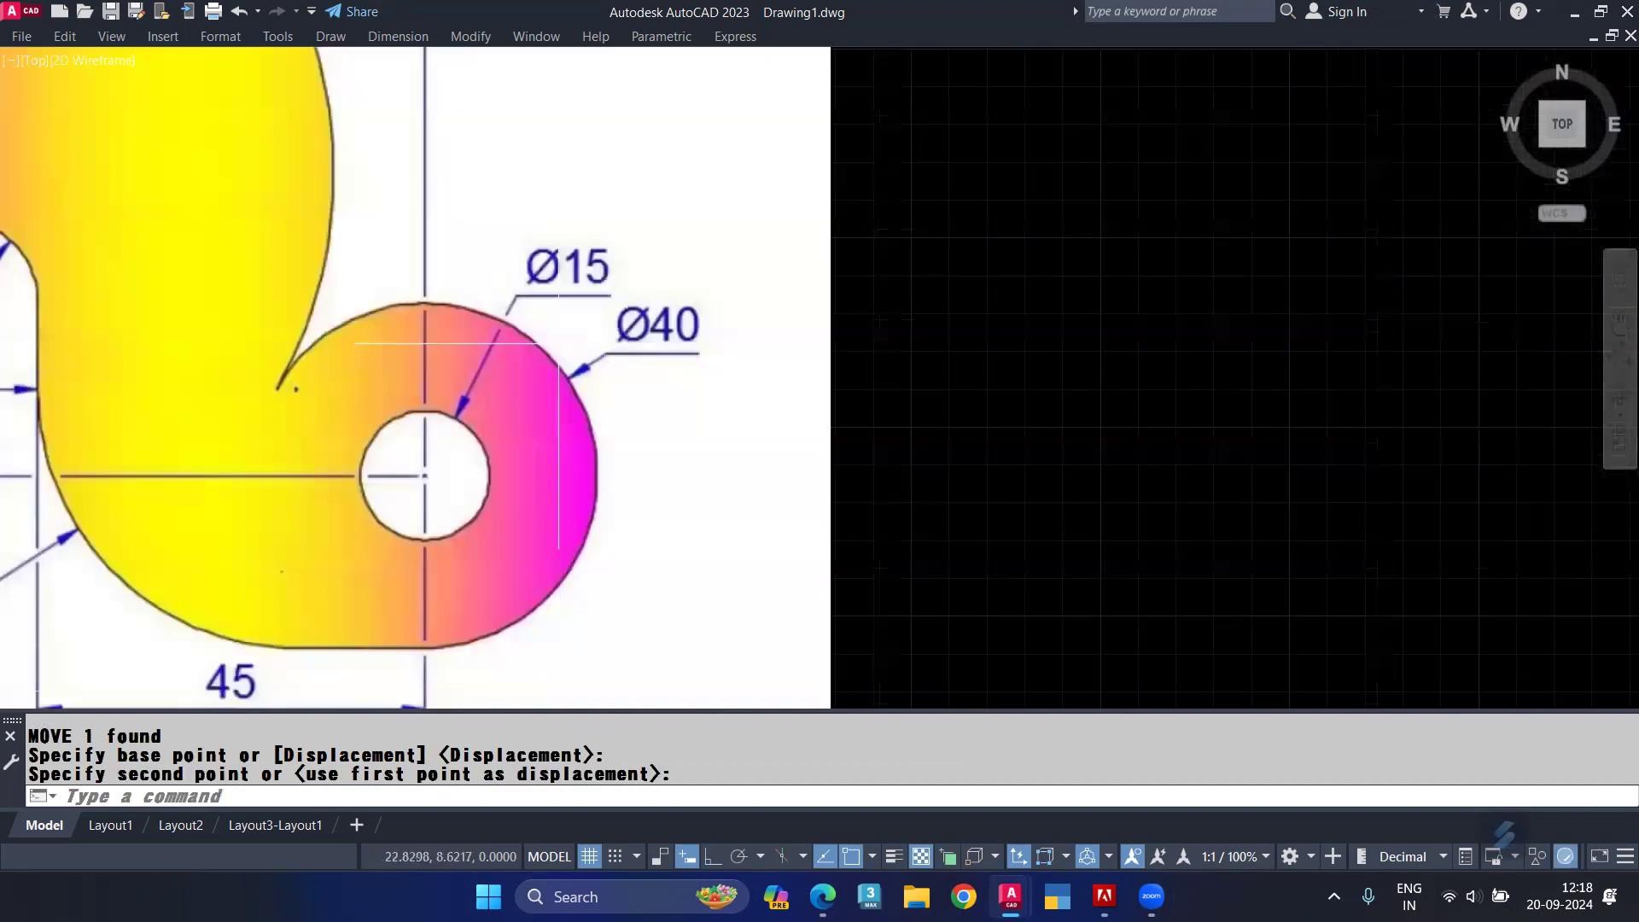
scroll(559, 343, down, 4)
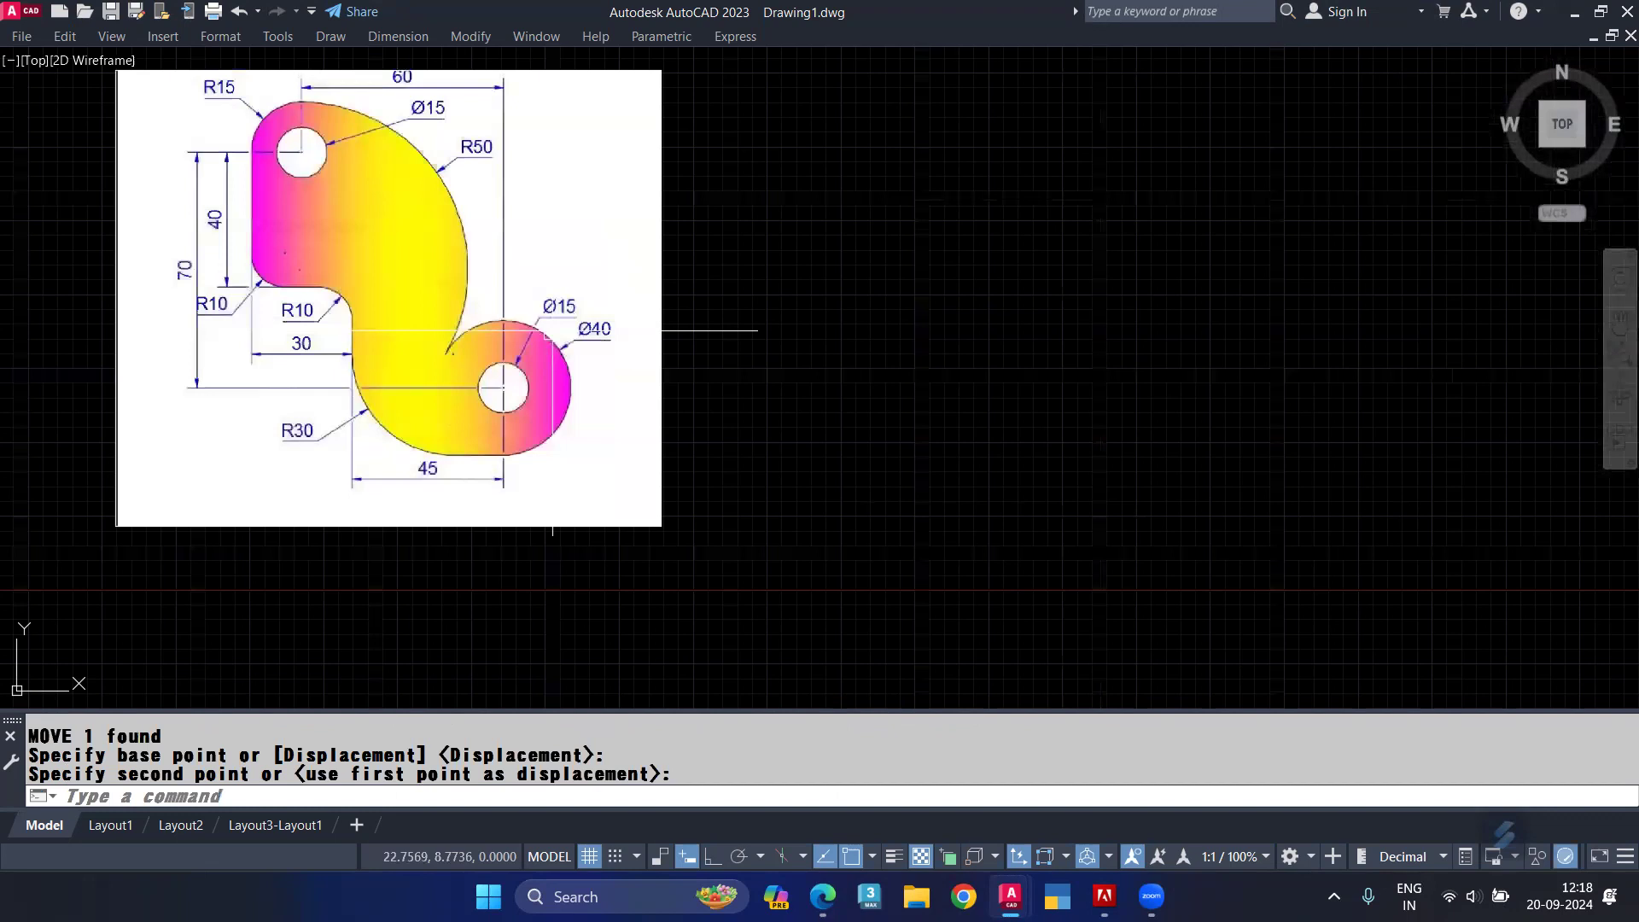
scroll(553, 330, down, 10)
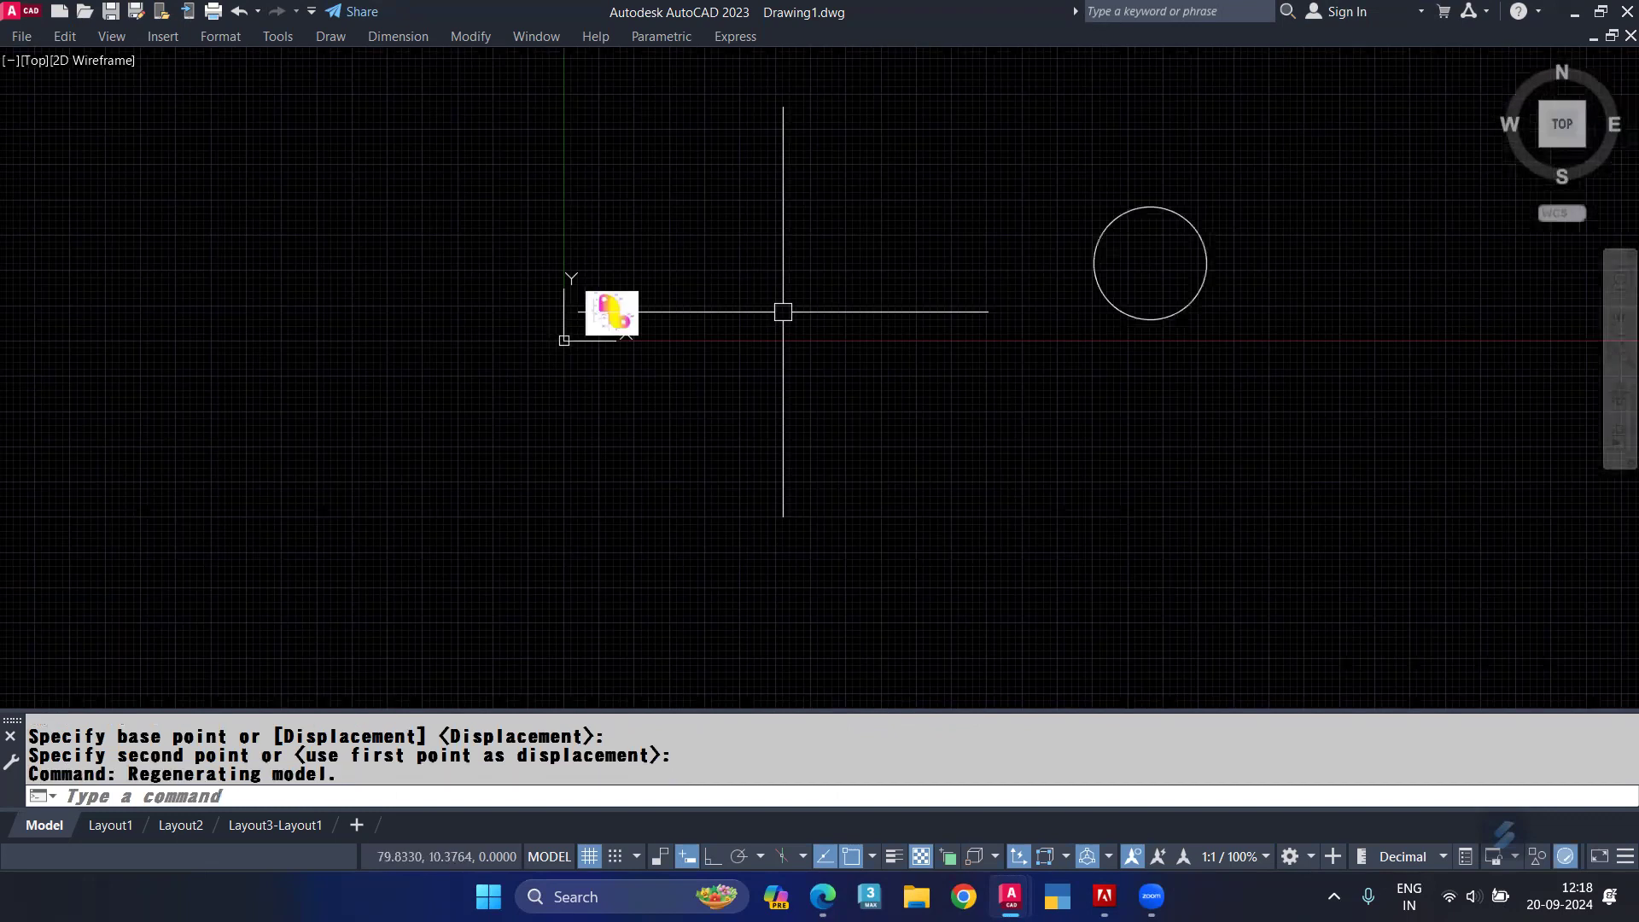
scroll(974, 286, up, 5)
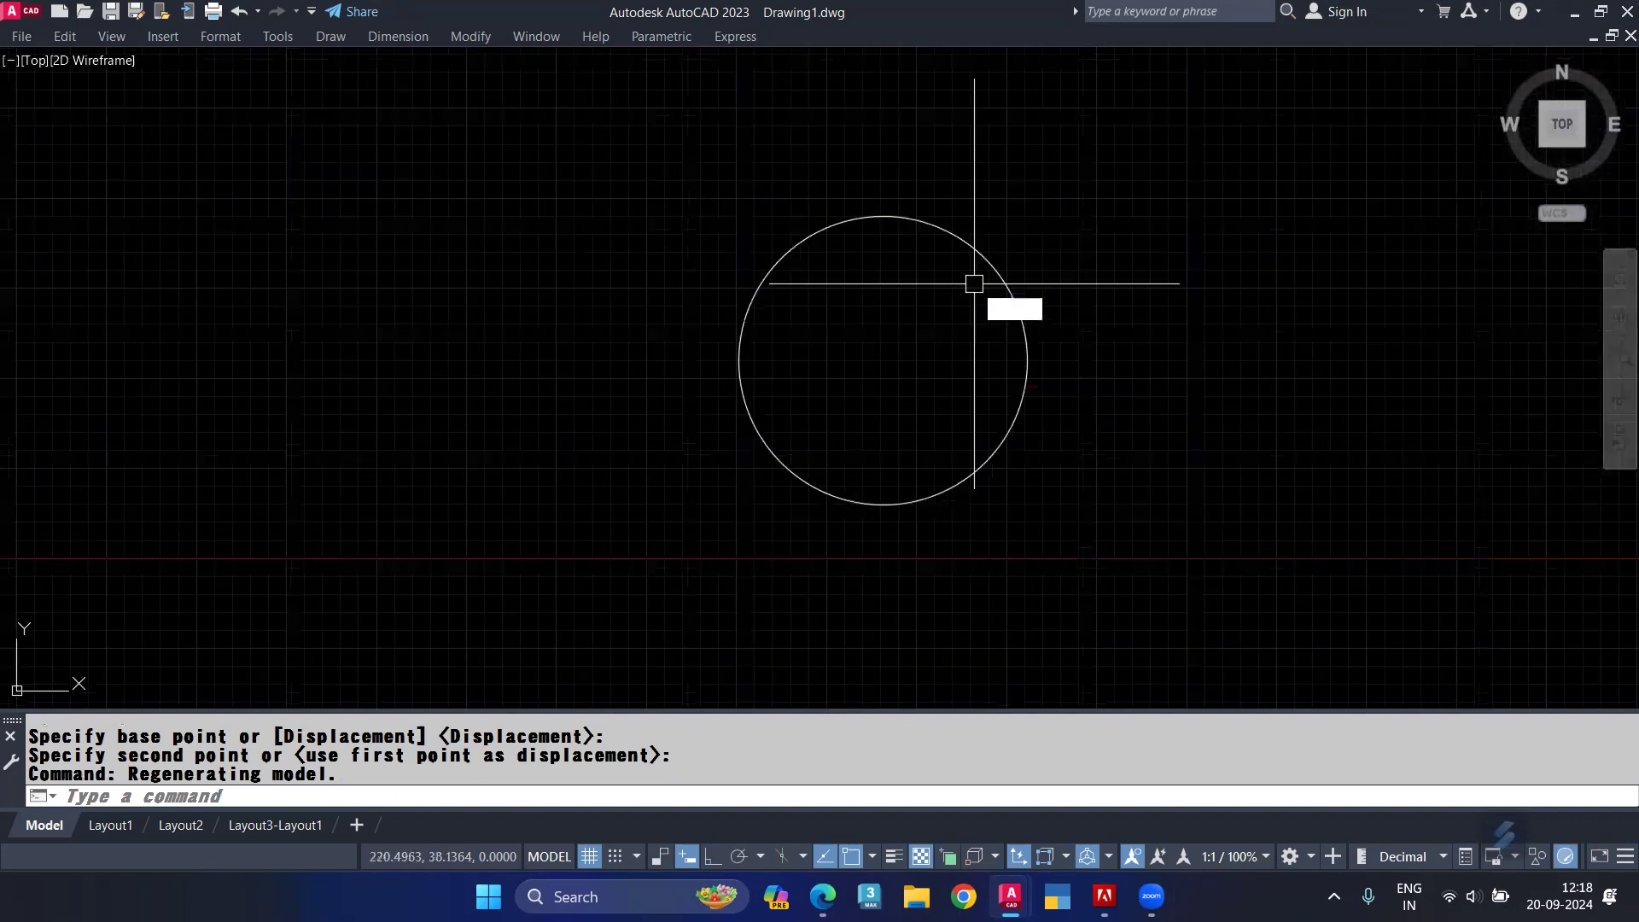
key(Escape)
text(c)
key(Return)
click(883, 359)
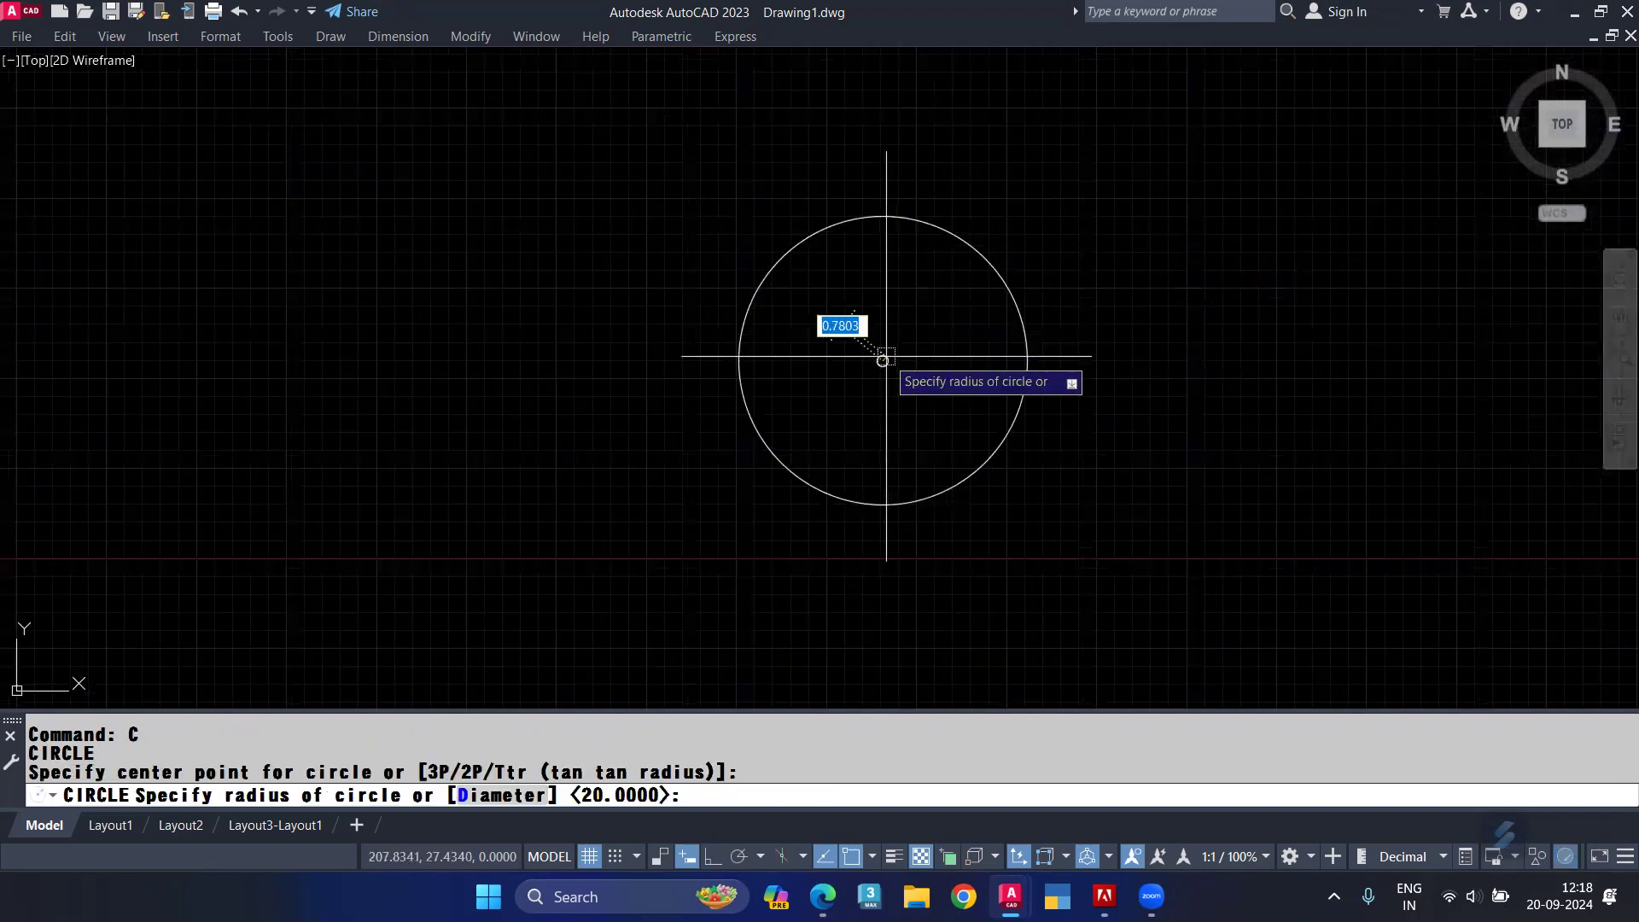
text(7.5)
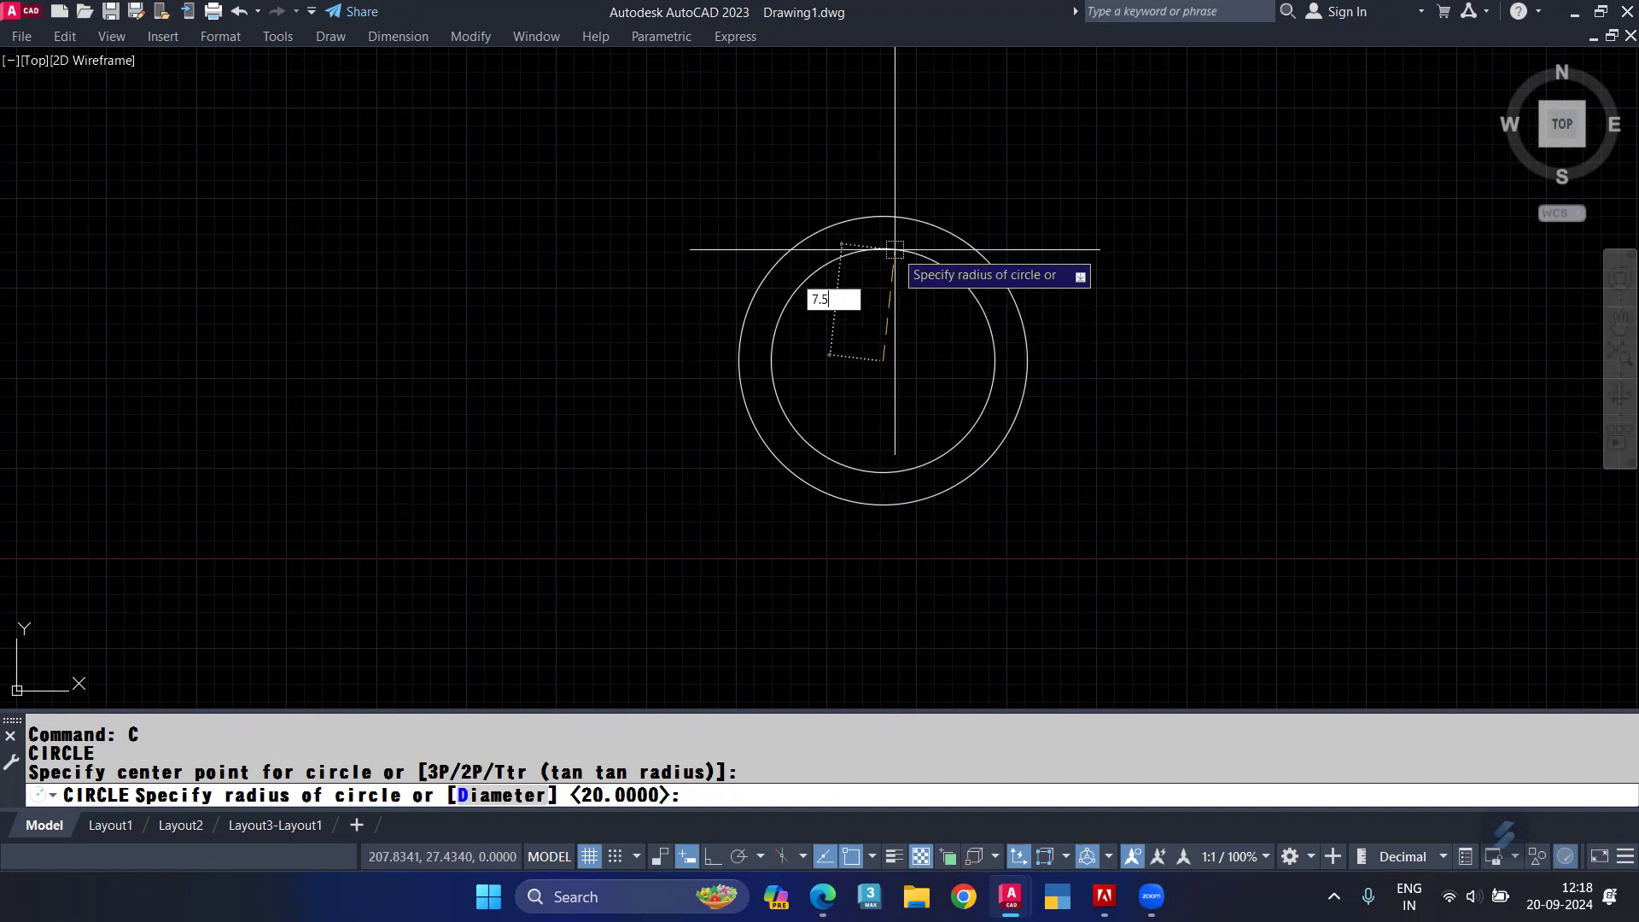
key(Return)
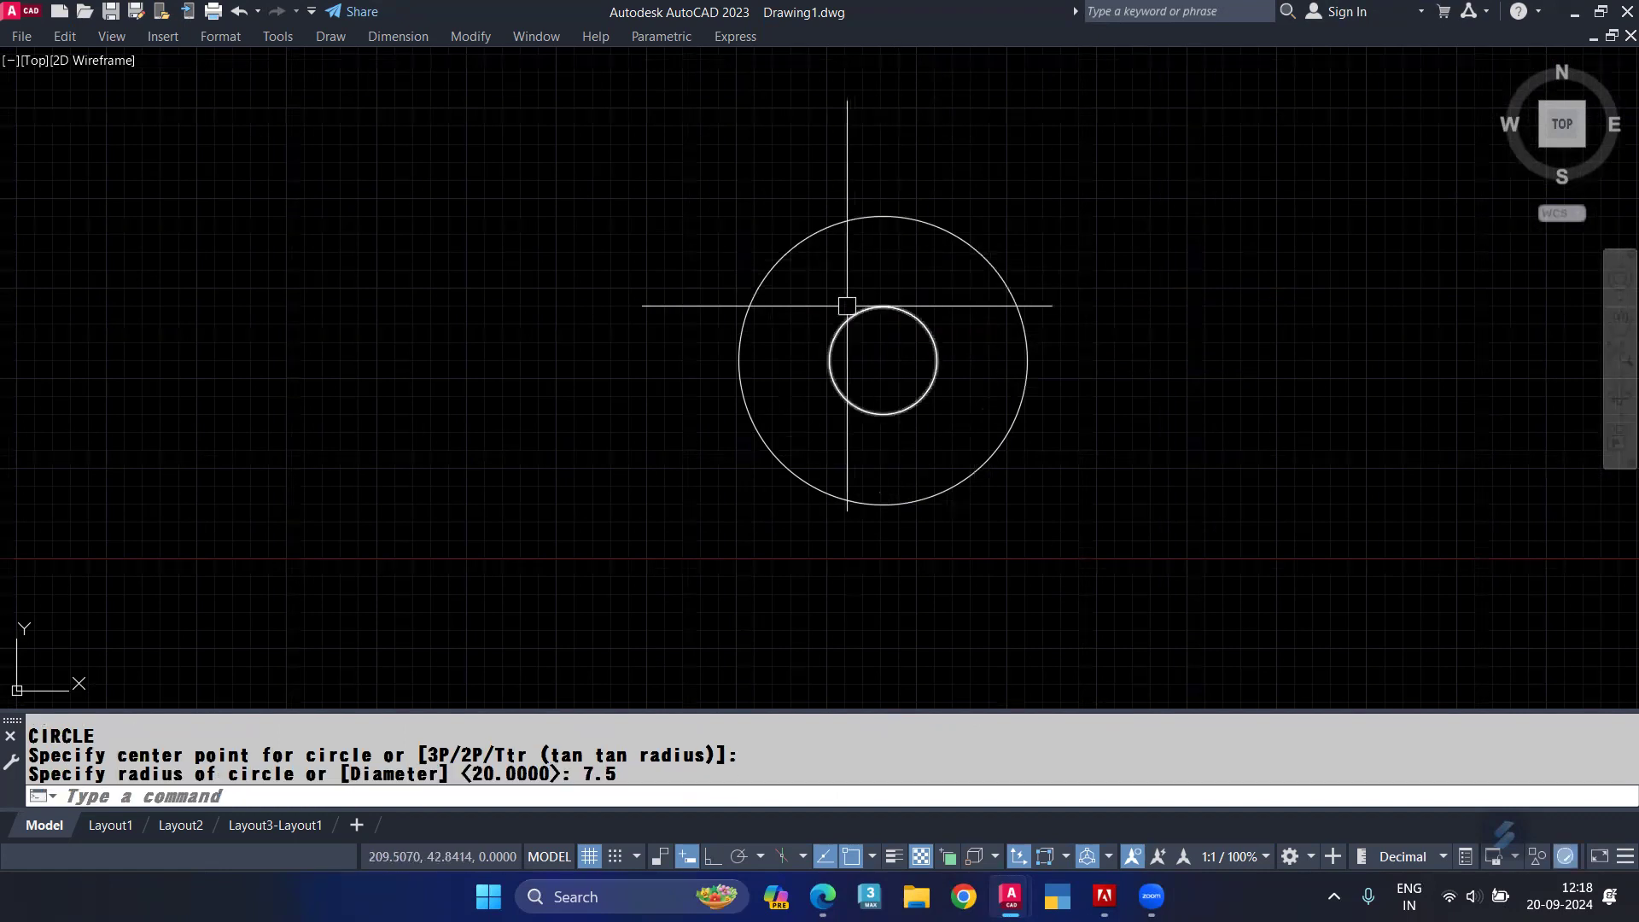
Step: Draw construction lines from the circles' common center, 60 horizontally to the left and 70 vertically upward, with ortho mode on
scroll(785, 335, down, 1)
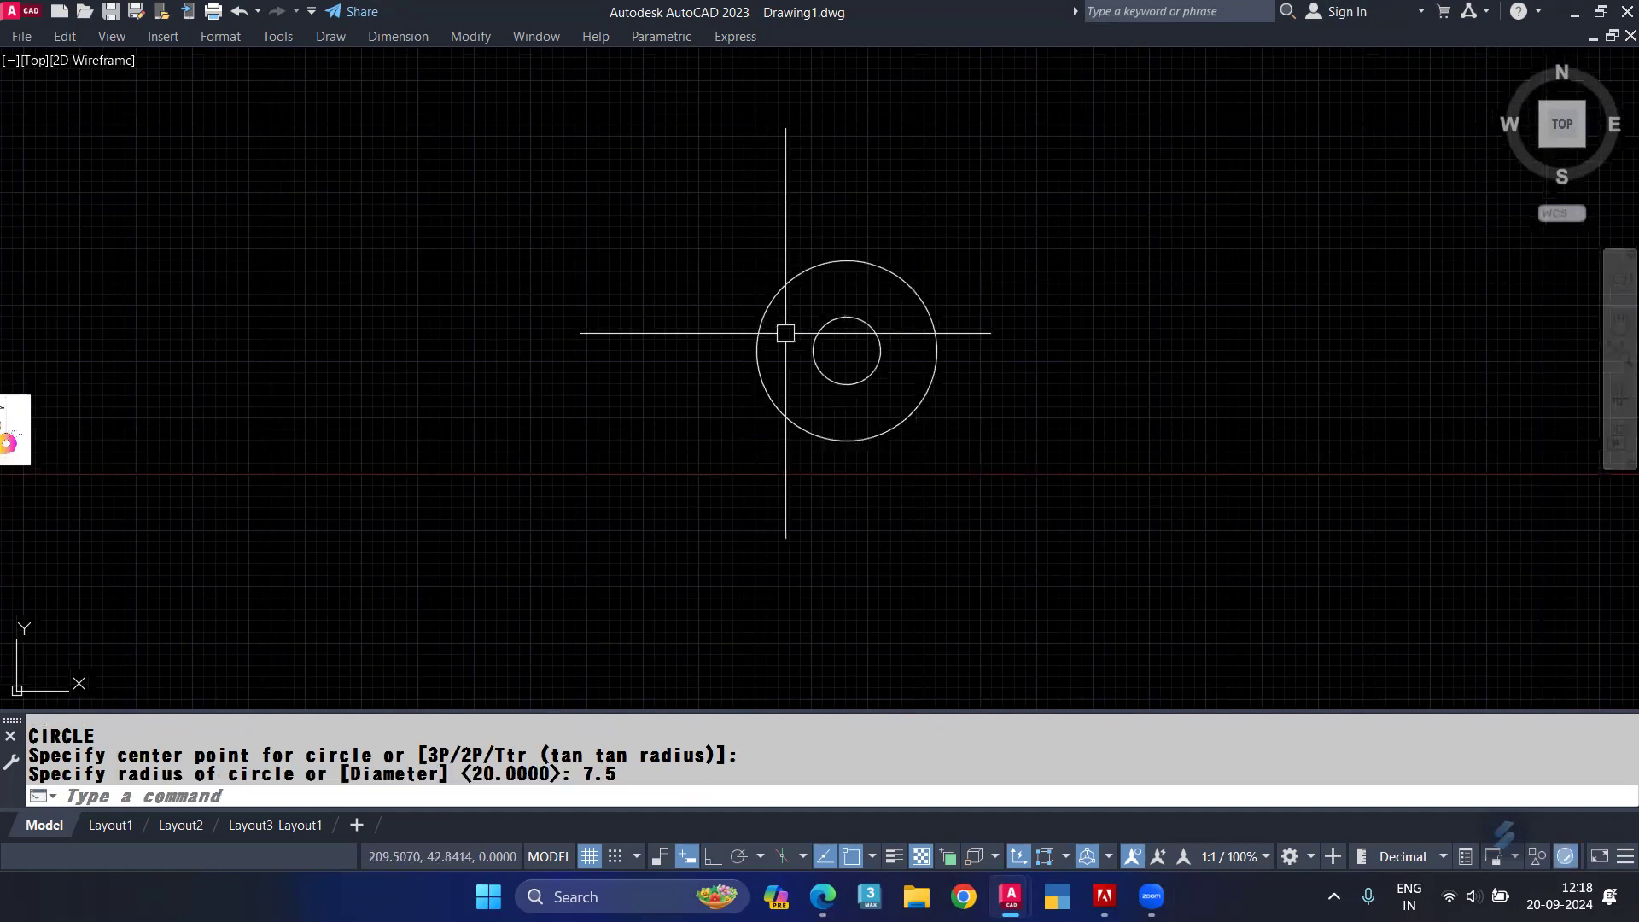
scroll(77, 442, up, 8)
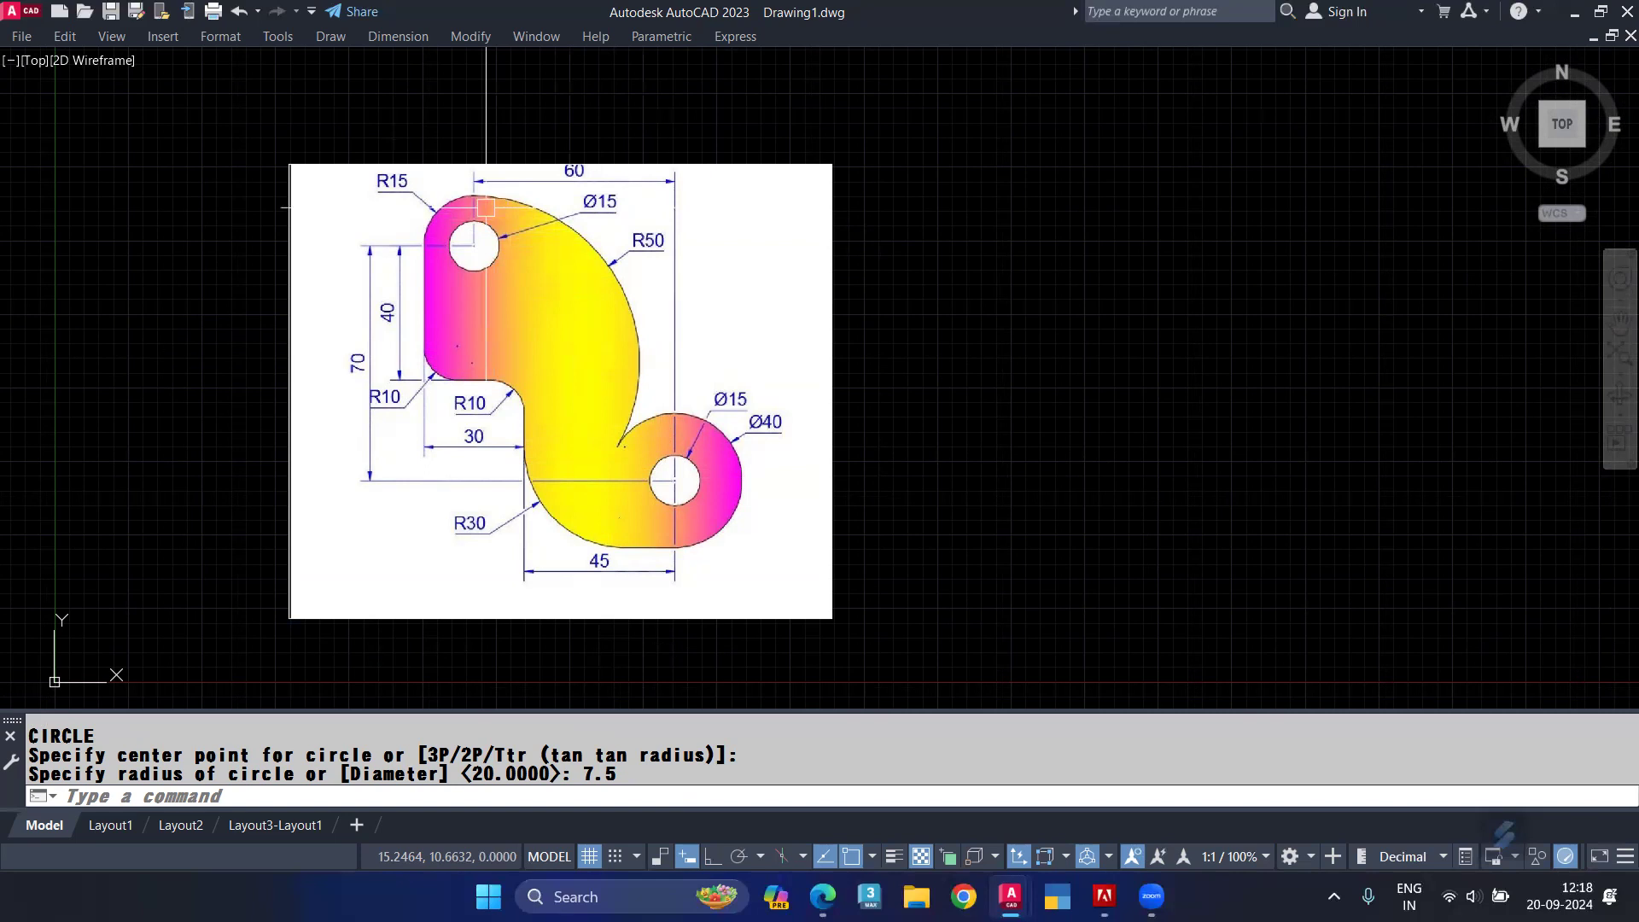
scroll(663, 240, down, 2)
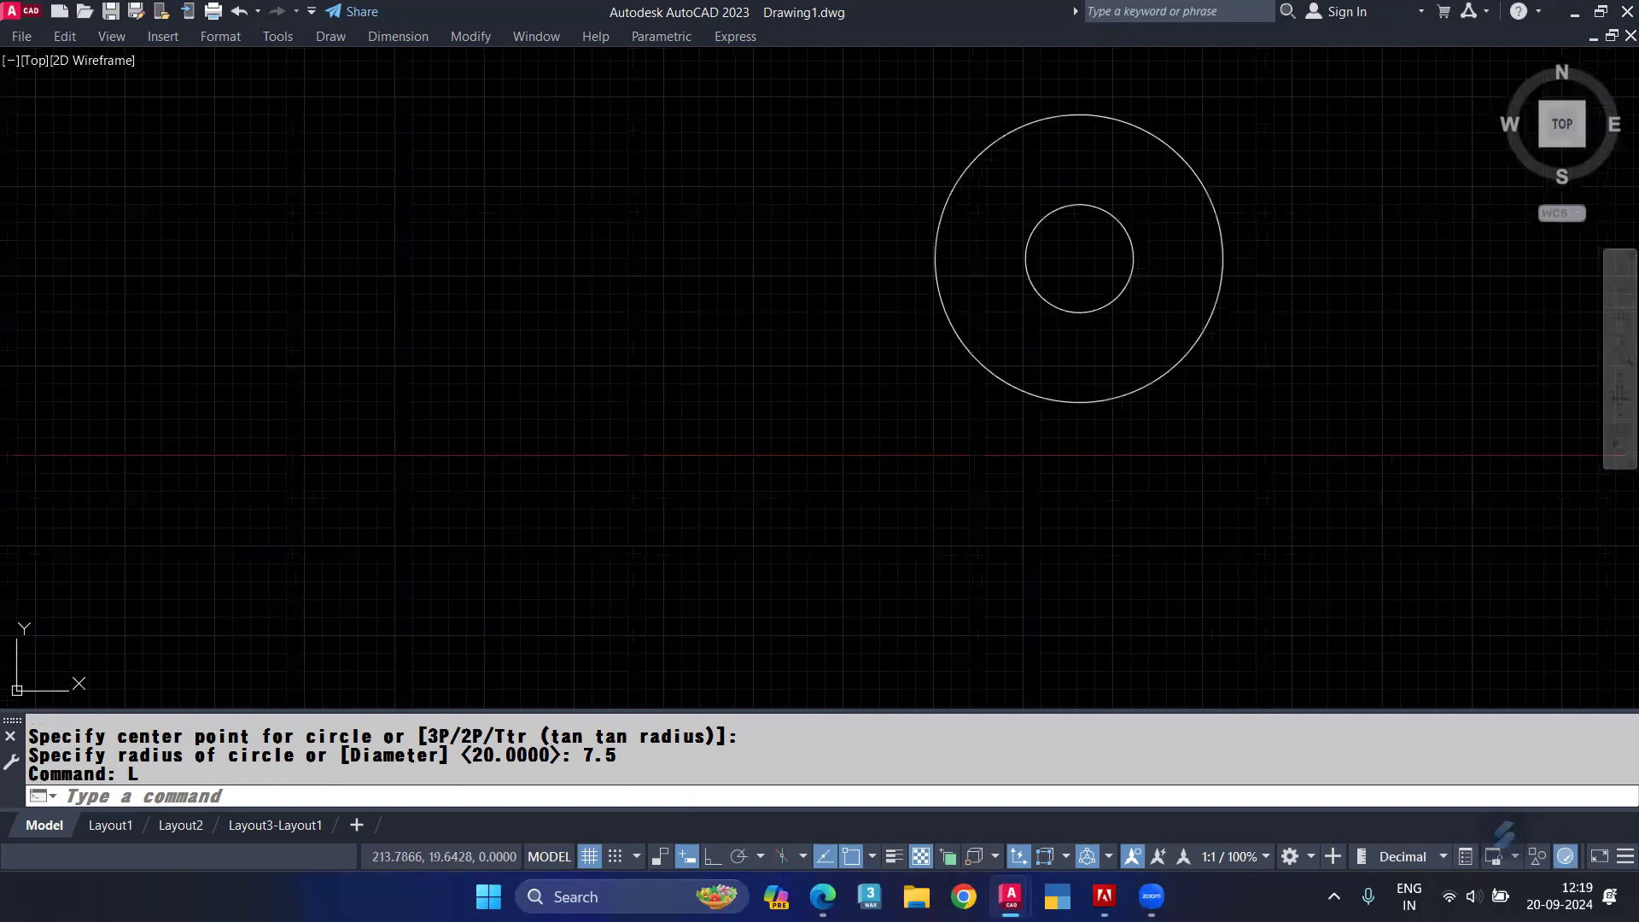
click(1079, 258)
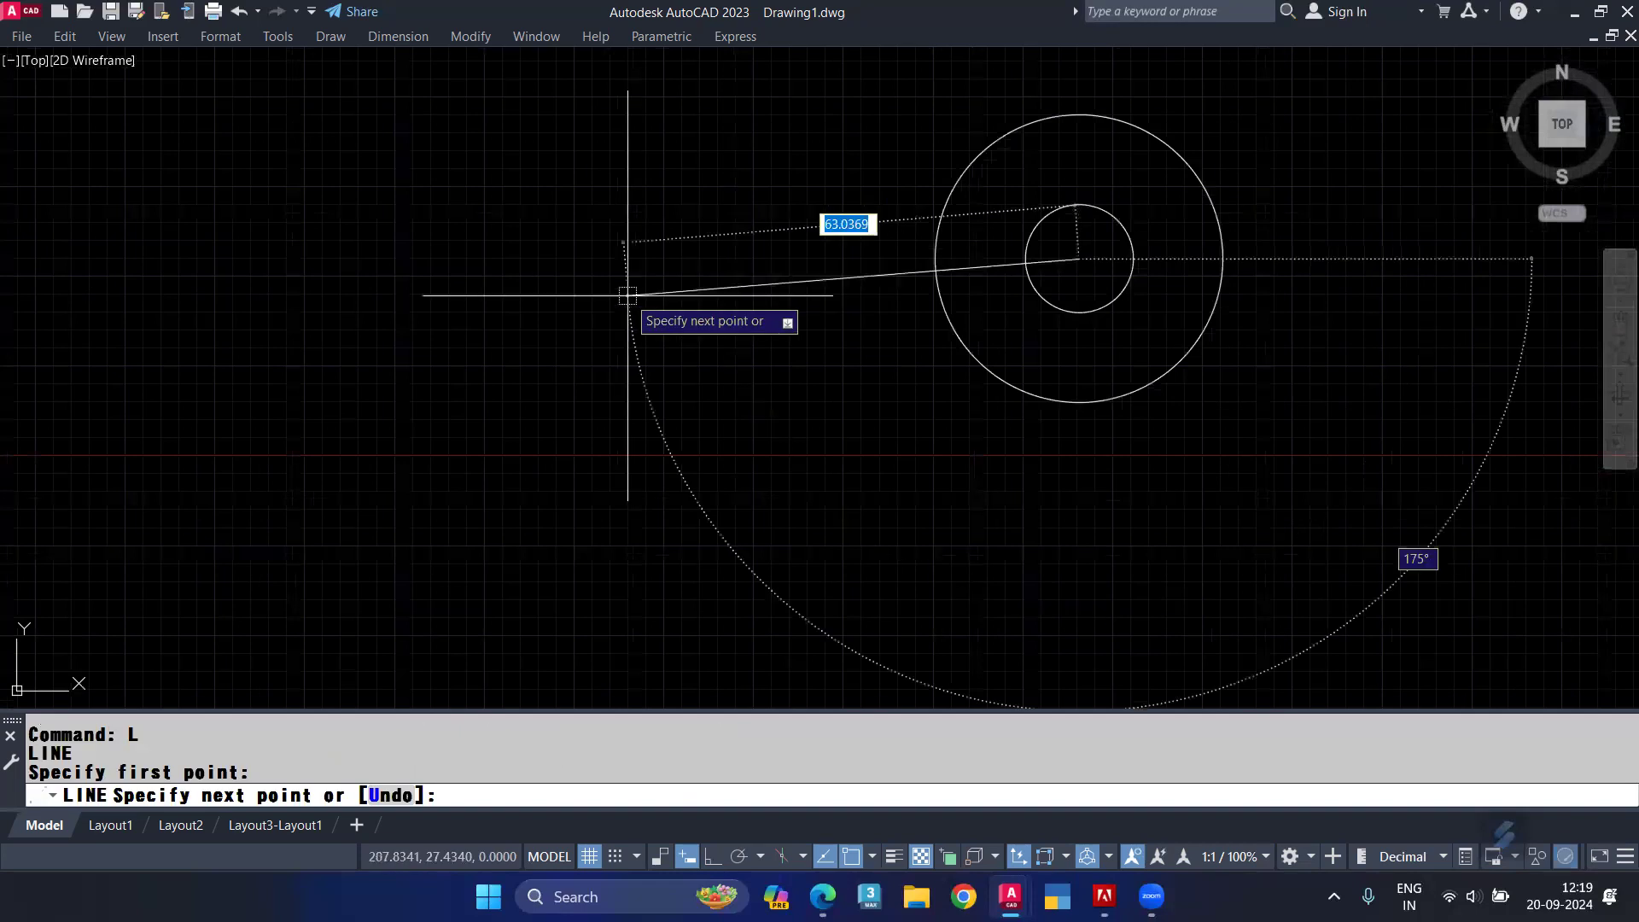
key(F8)
text(60)
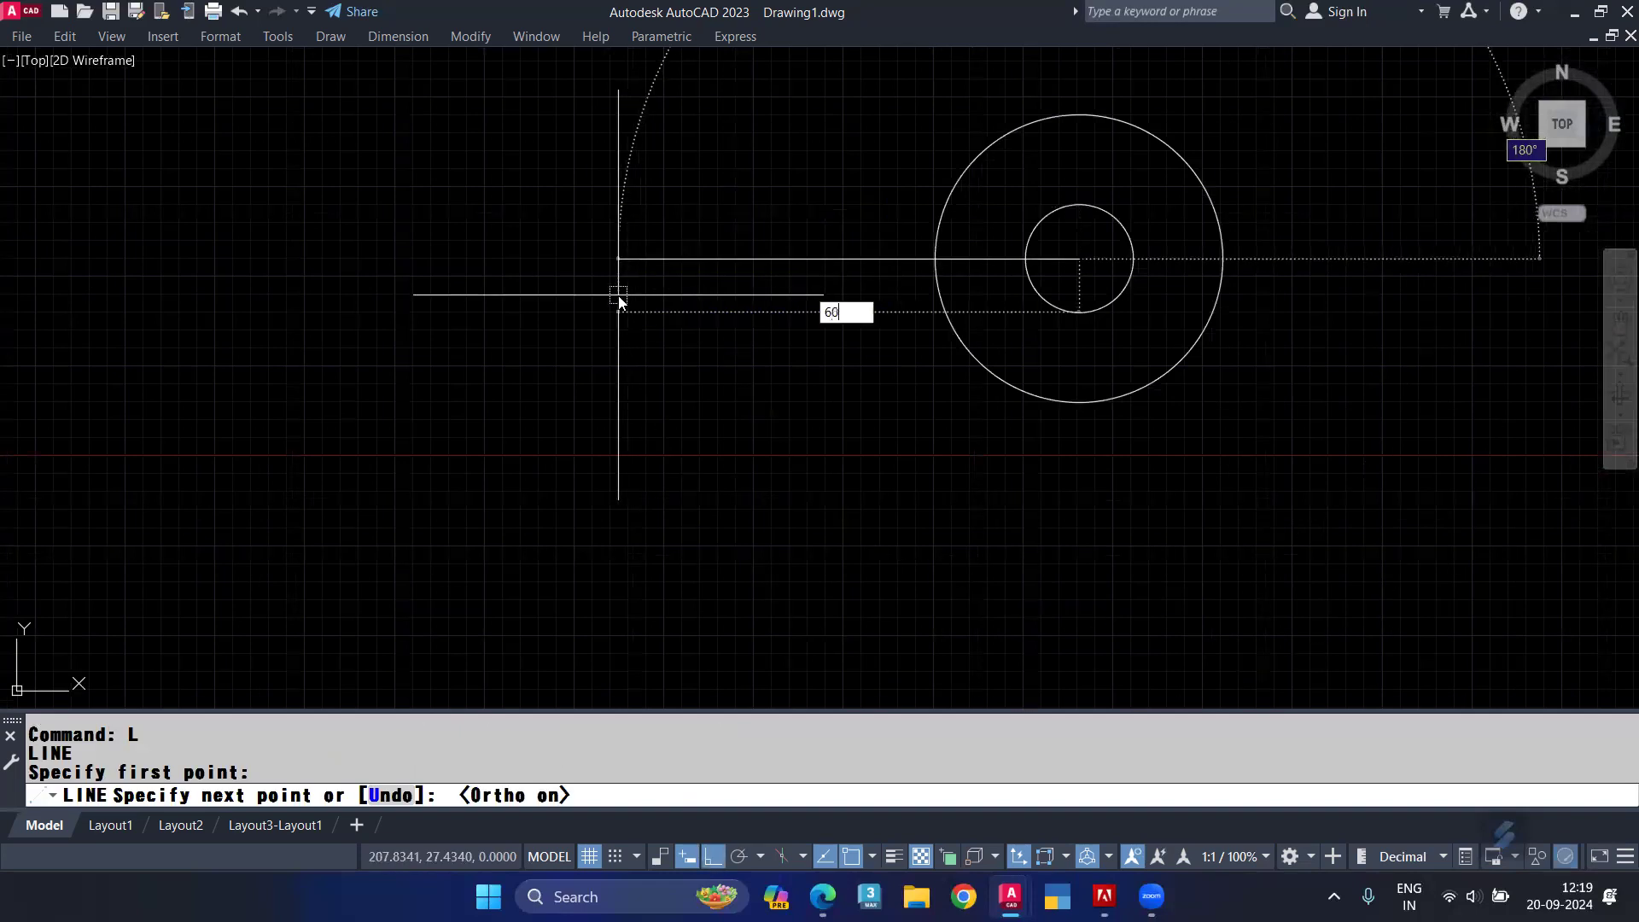
key(Return)
middle_drag(660, 168, 658, 349)
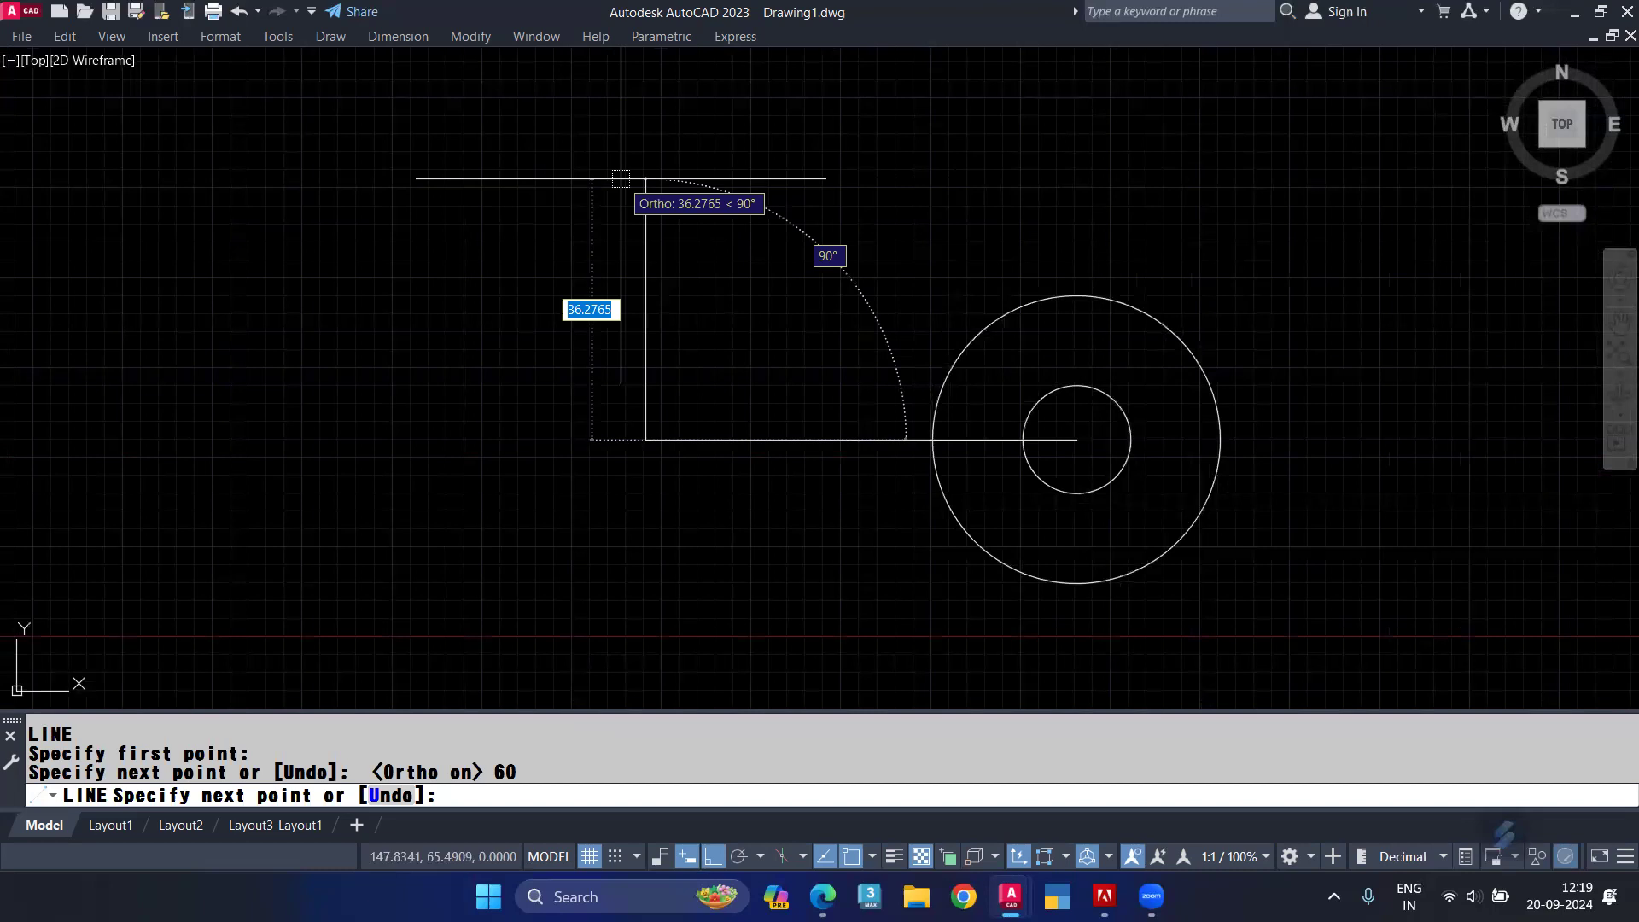
text(70)
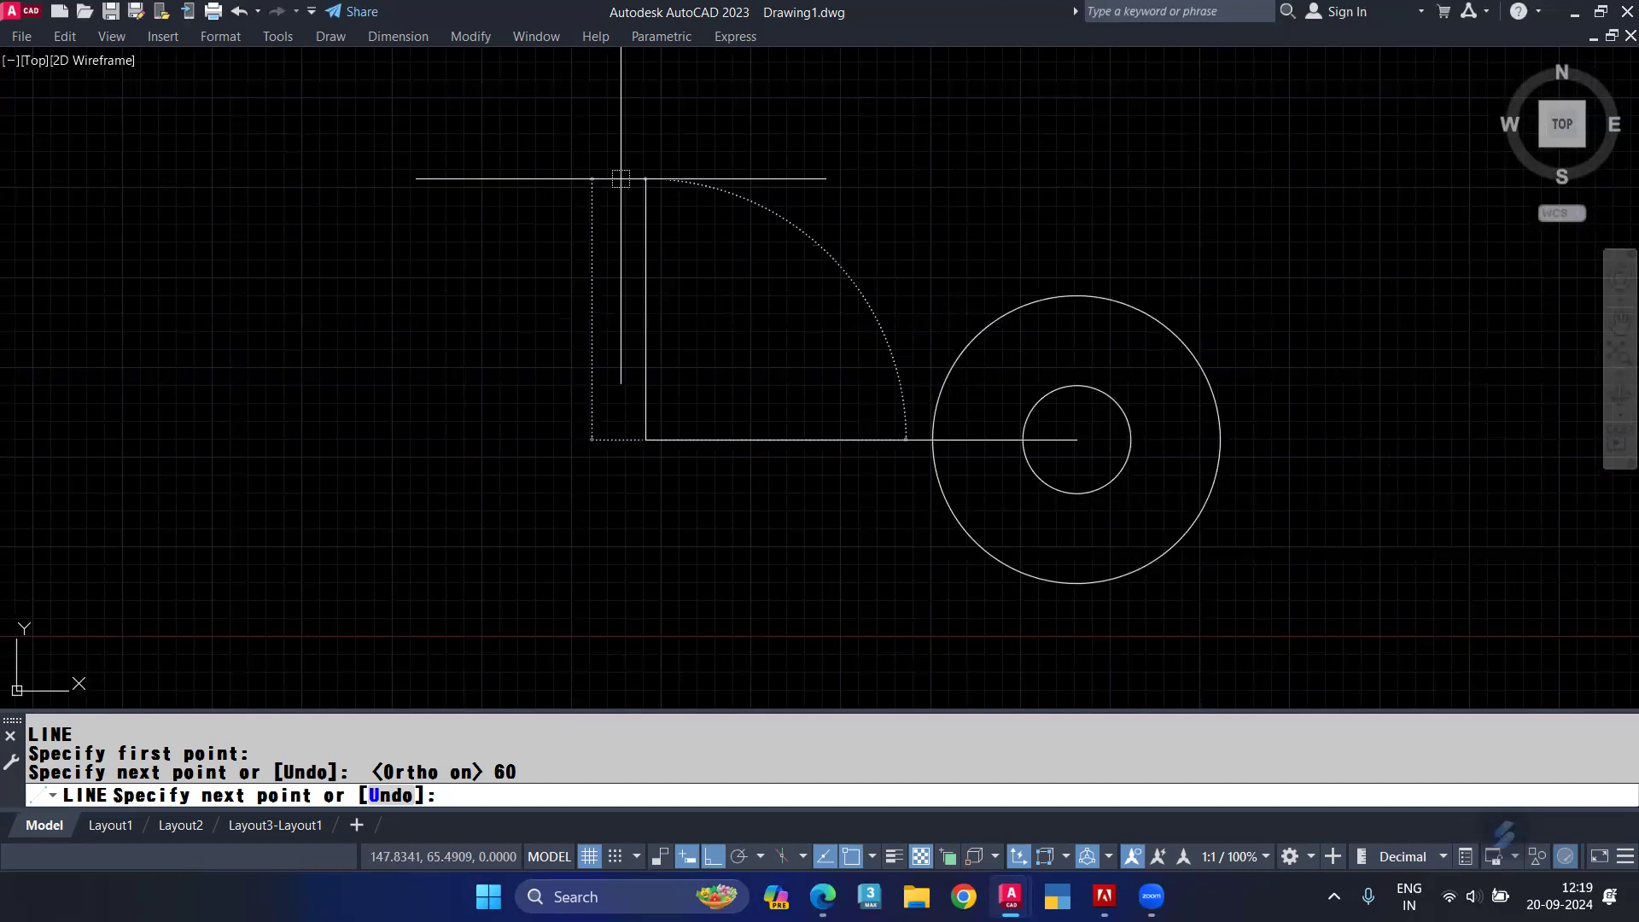
key(Return)
Step: Draw two concentric circles with radii of 7.5 and 15 centered on the upper end of the vertical construction line
scroll(644, 208, down, 2)
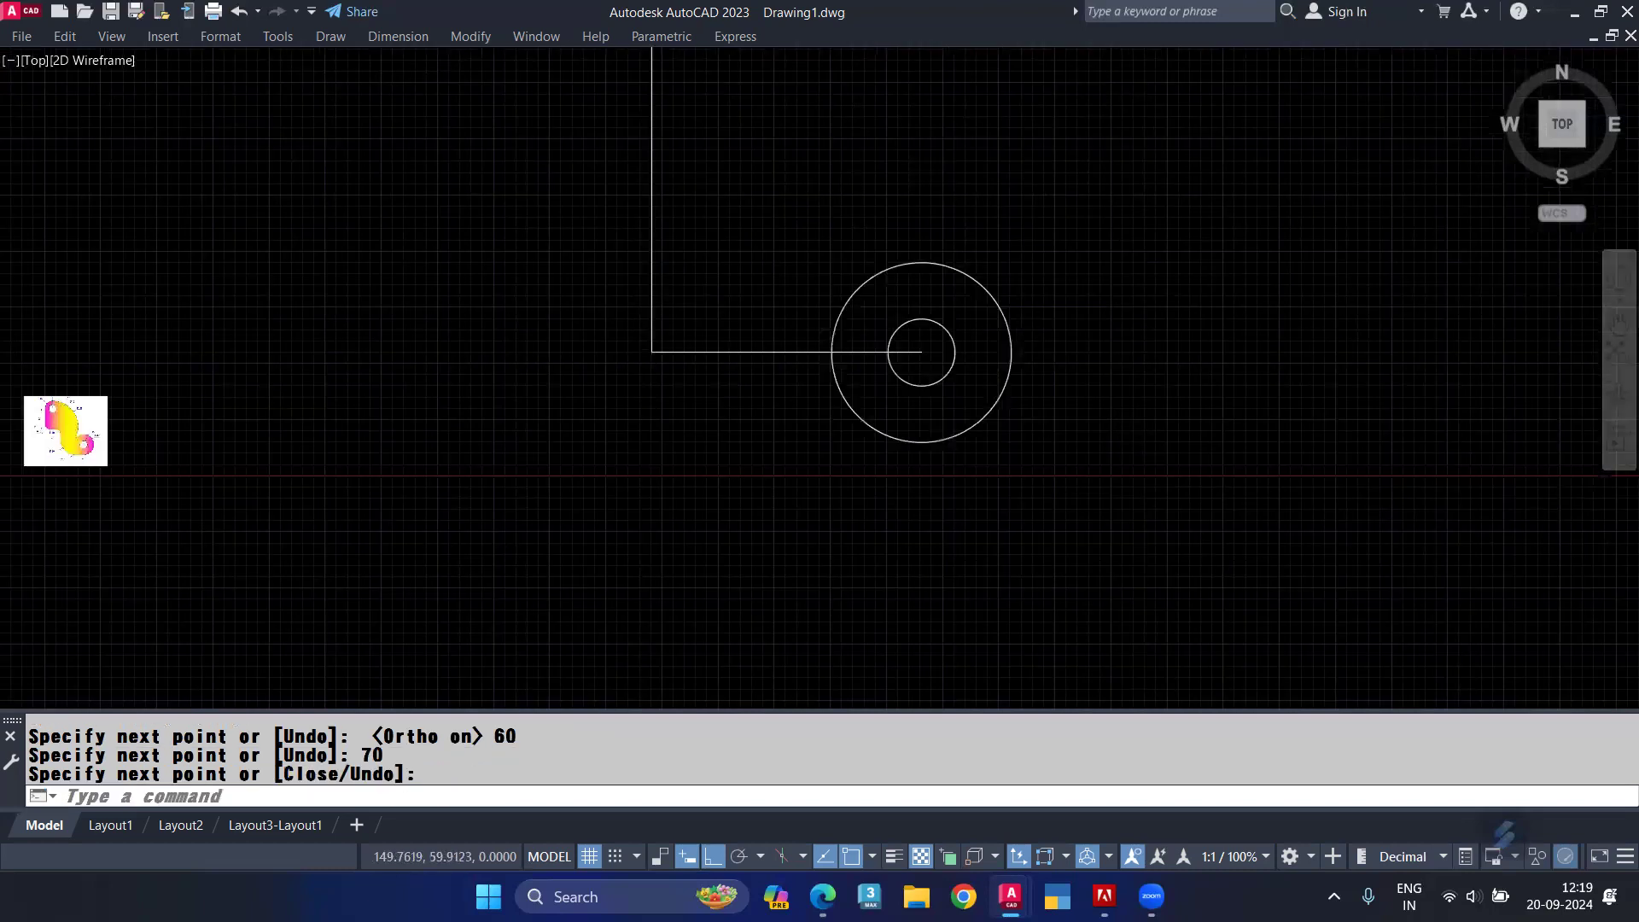
middle_drag(41, 424, 99, 588)
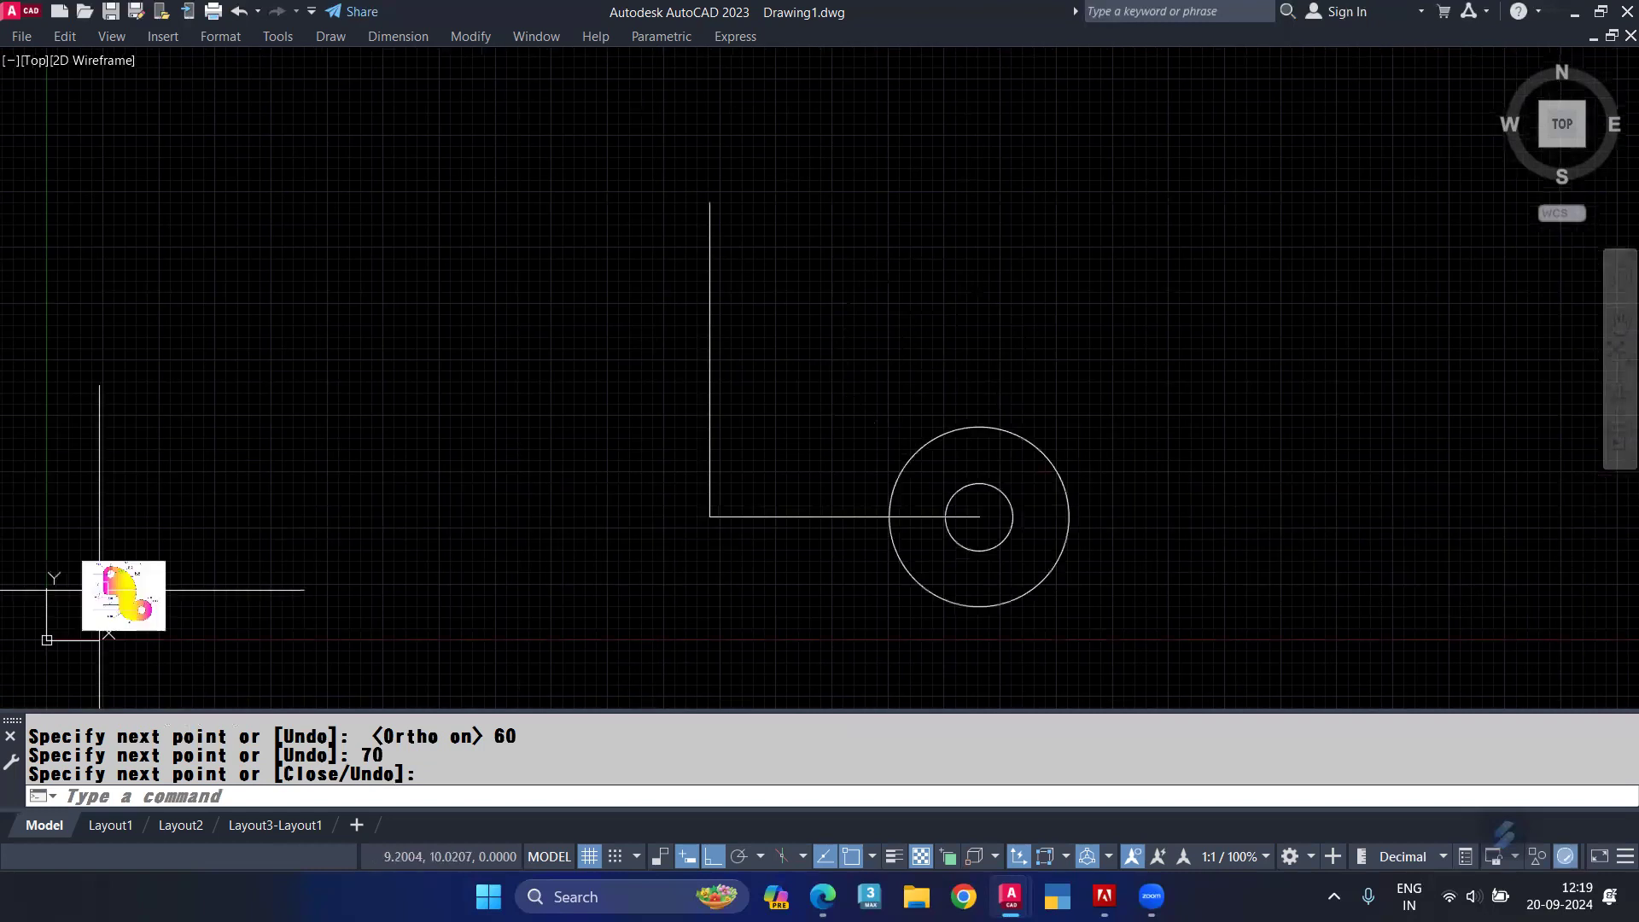
scroll(143, 481, up, 3)
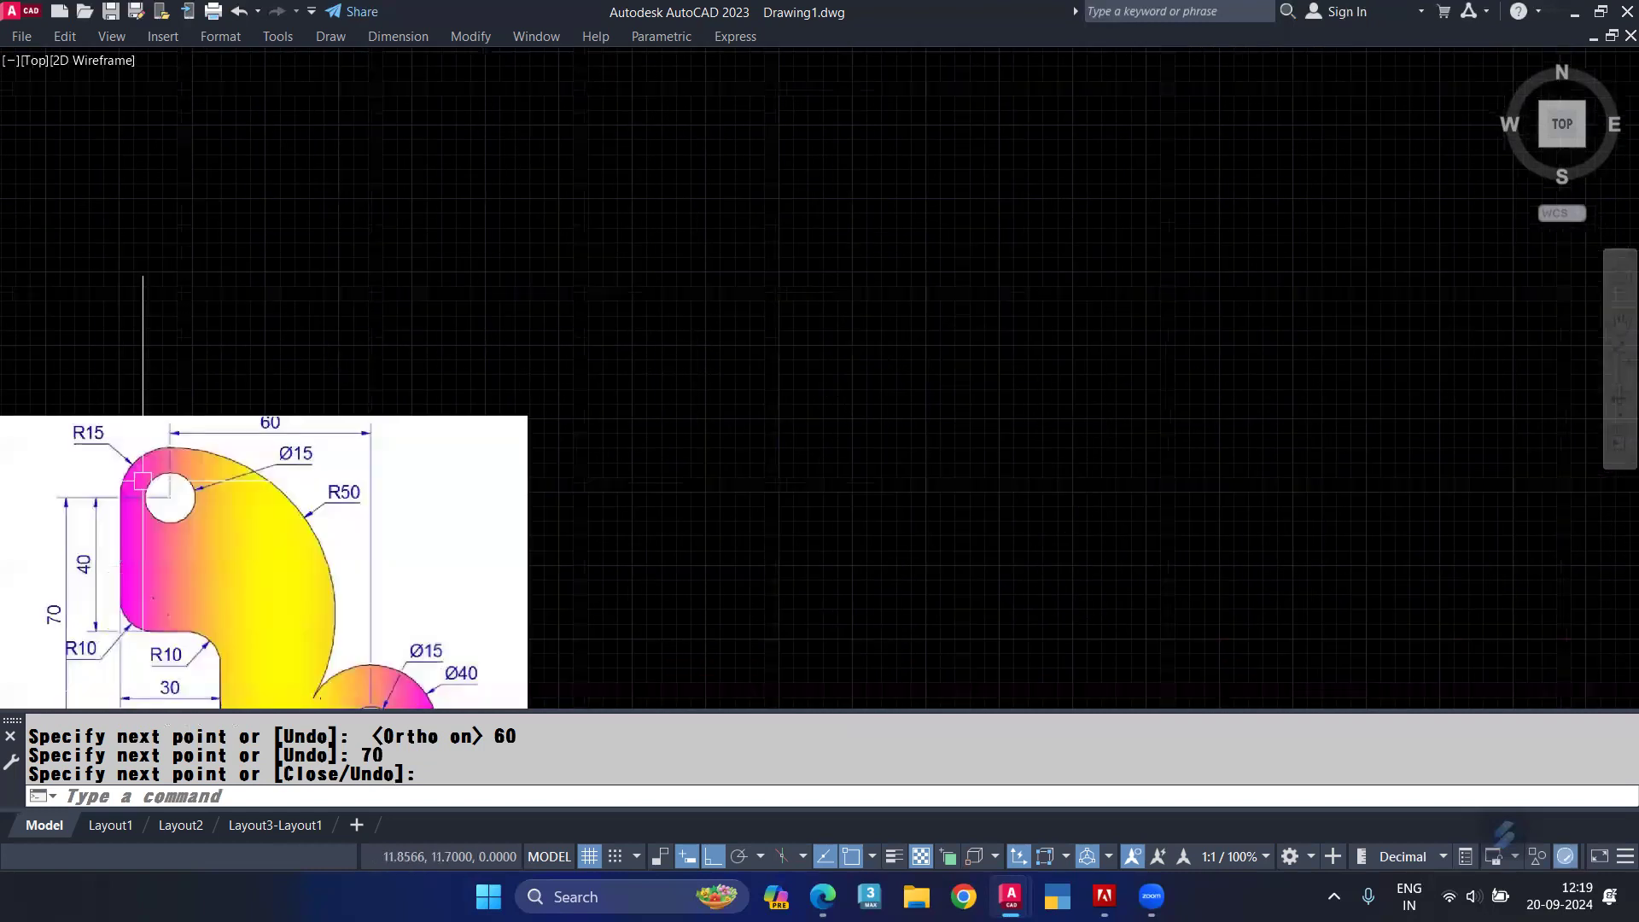
scroll(142, 482, up, 2)
scroll(102, 429, down, 4)
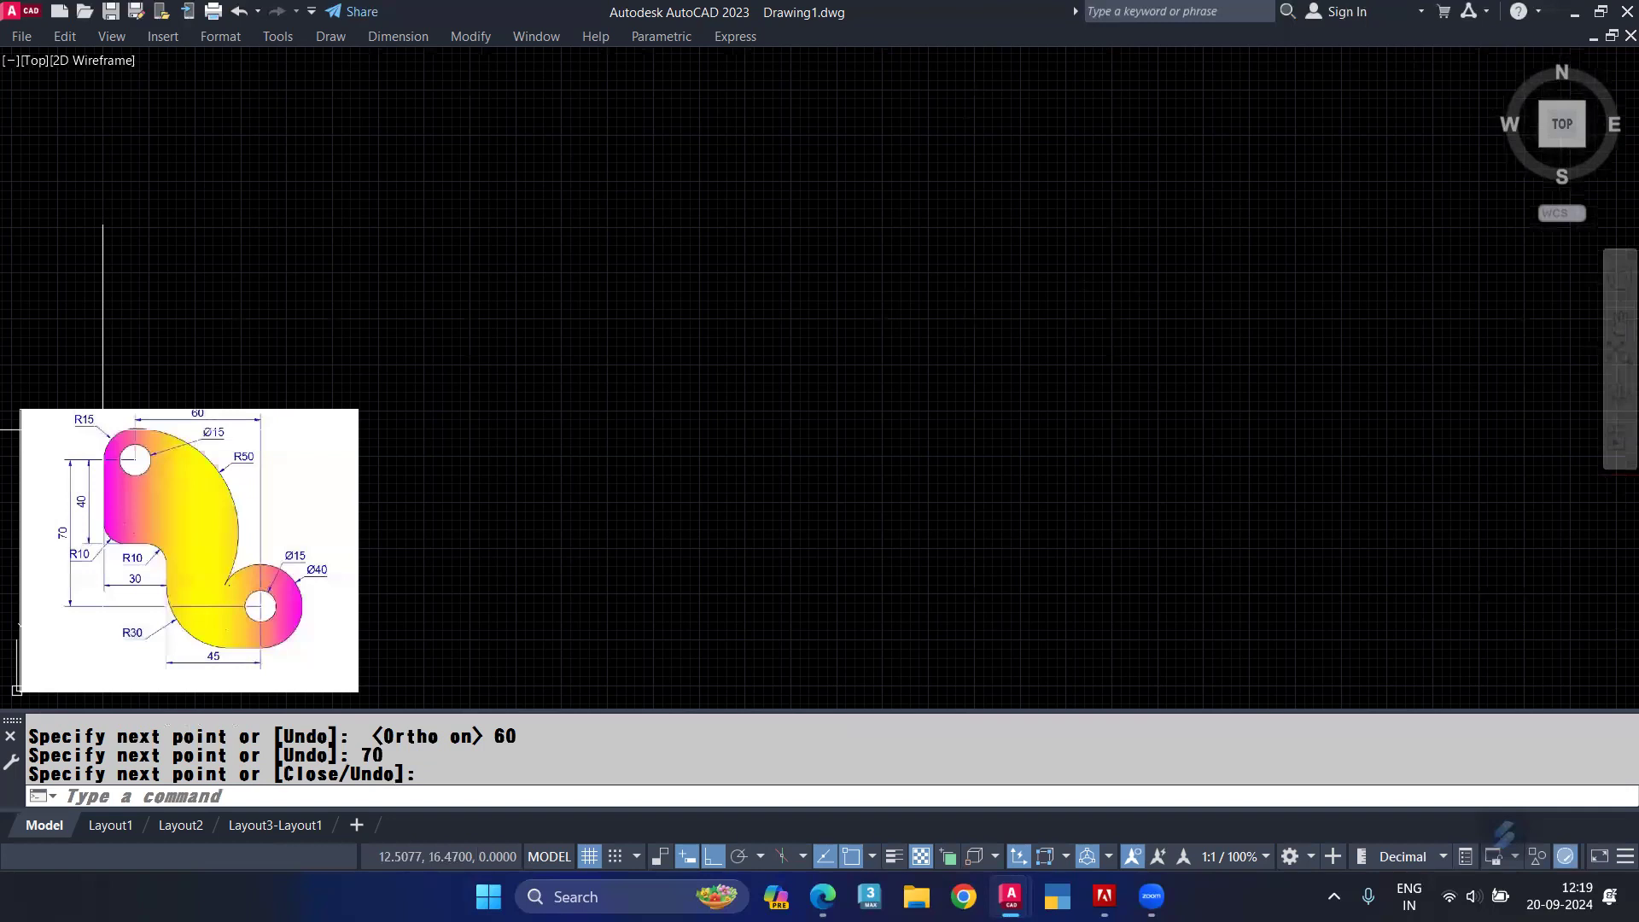
text(c)
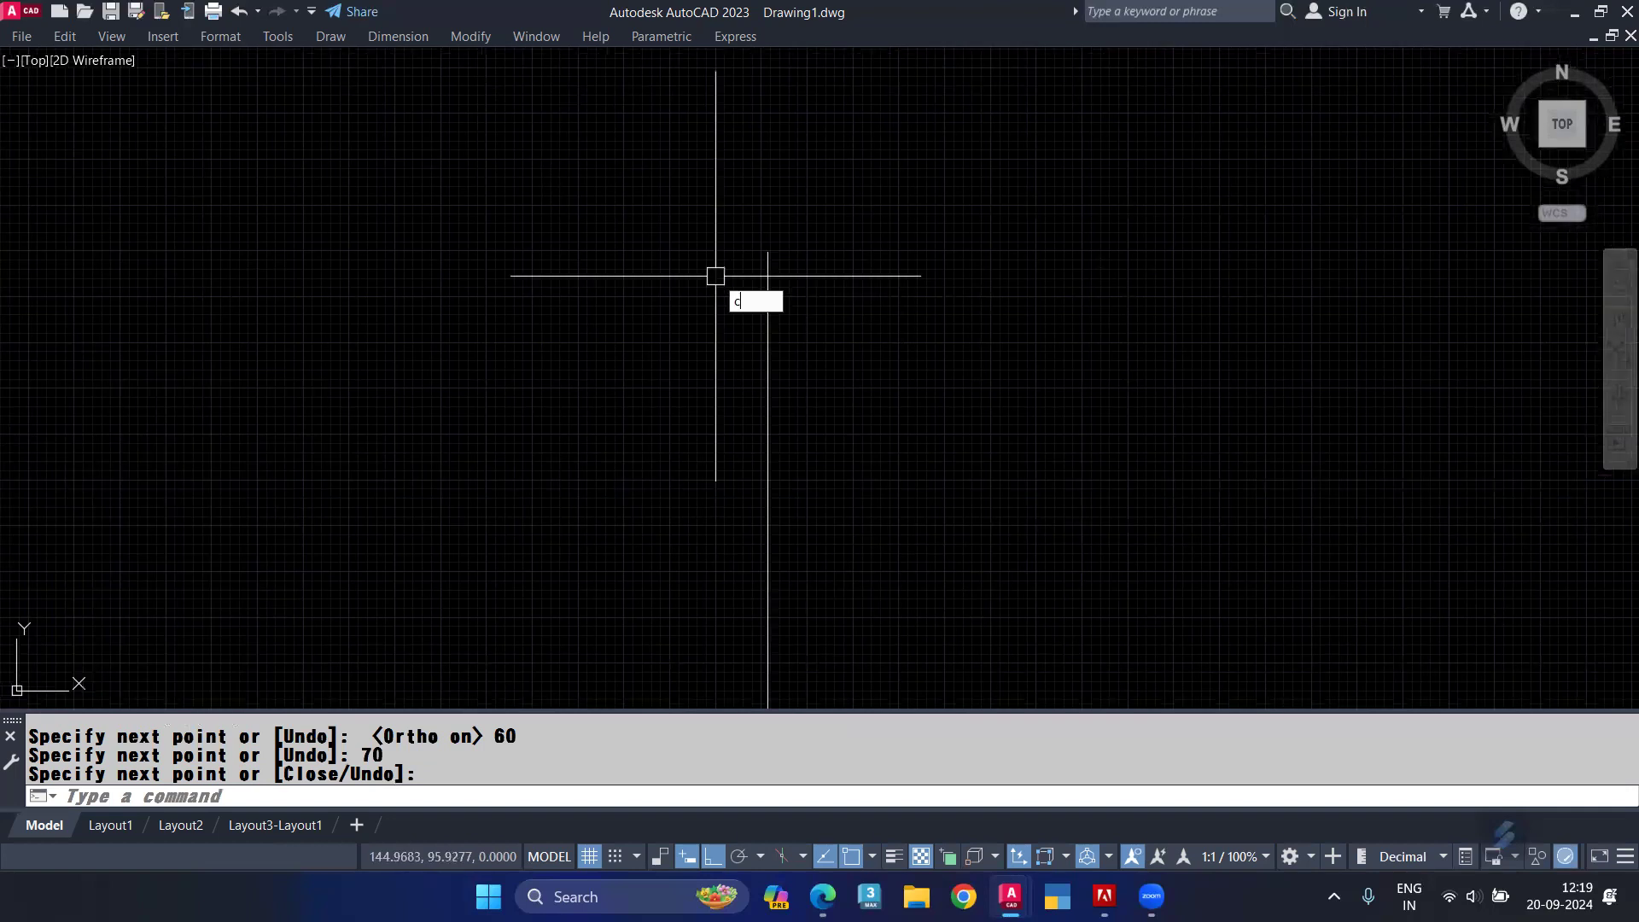
key(Return)
click(767, 252)
key(Return)
key(Return)
click(767, 252)
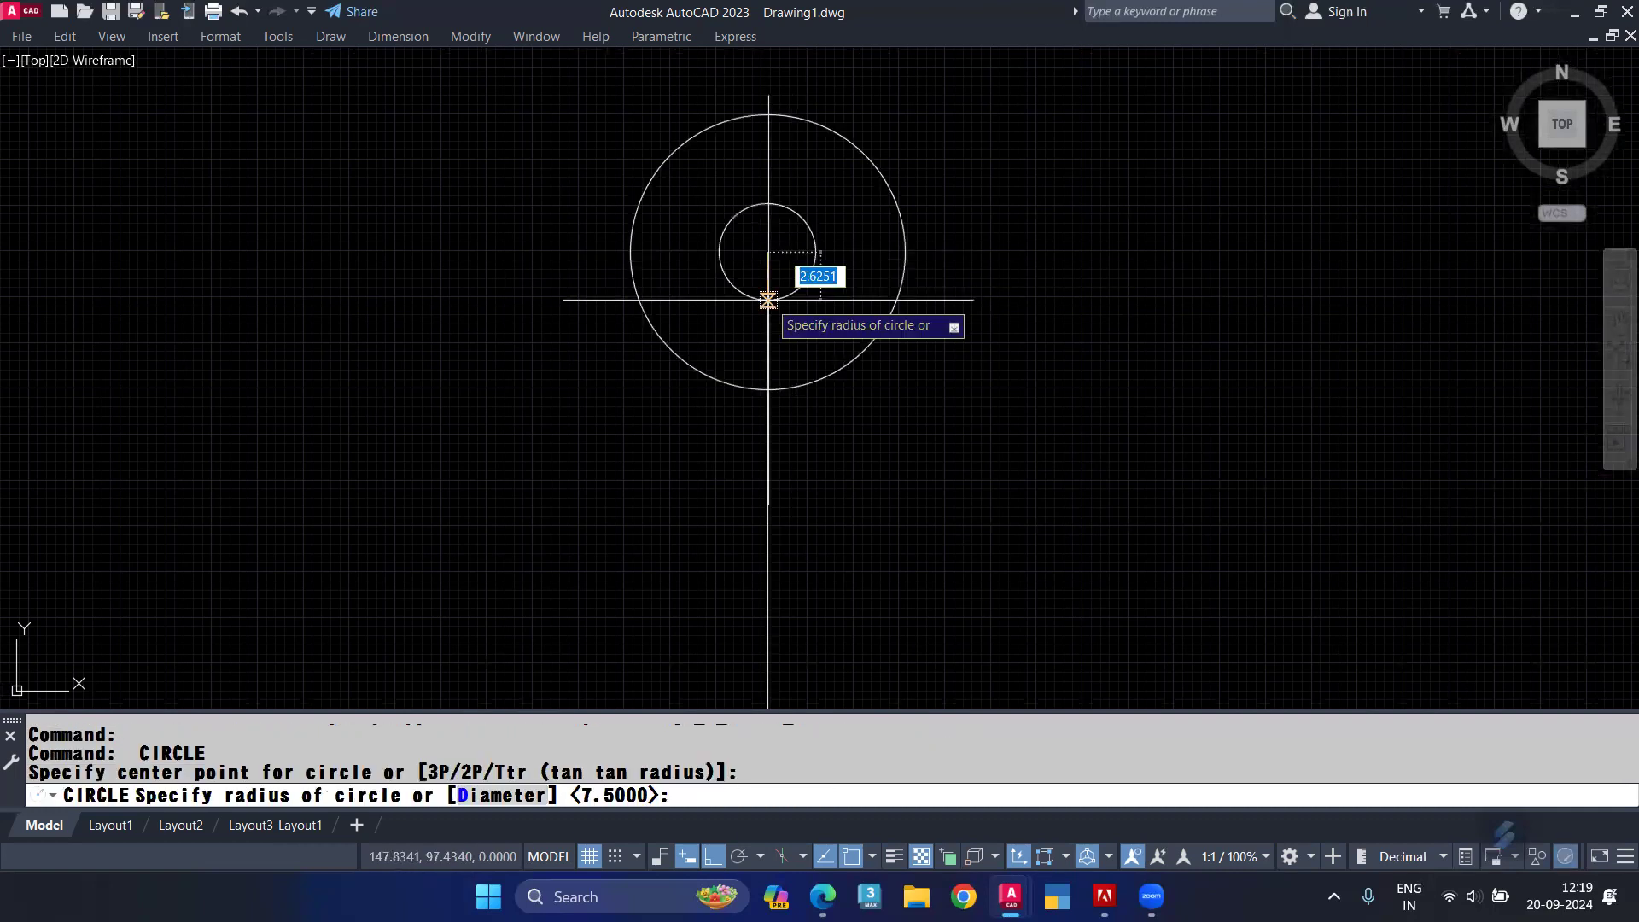
text(15)
key(Return)
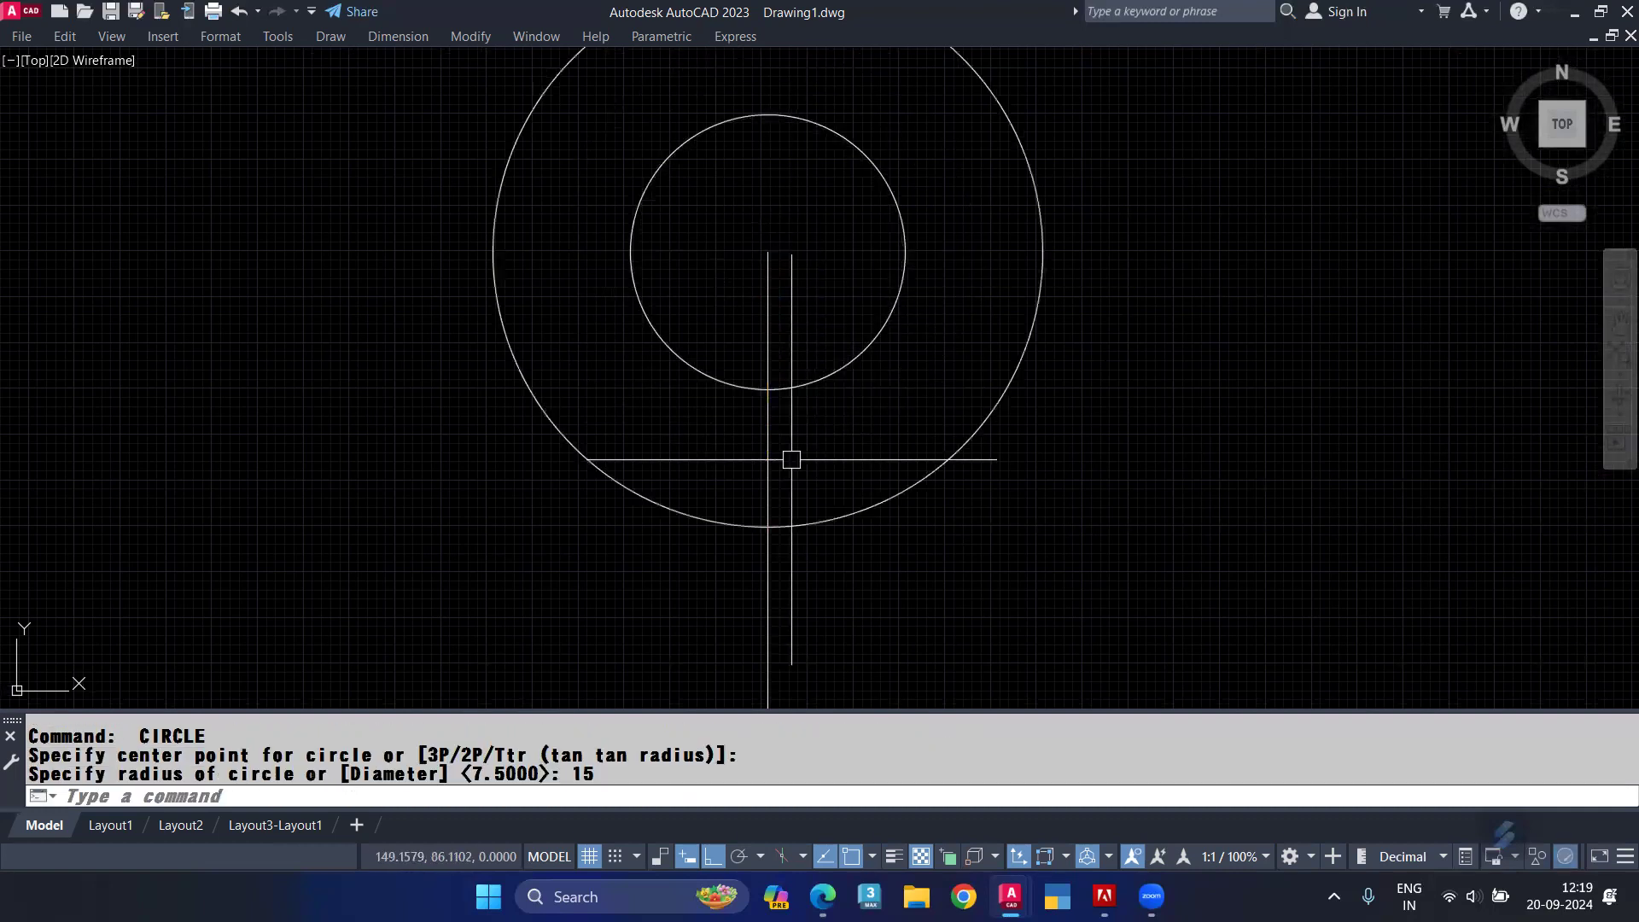
Step: Erase the horizontal and vertical construction lines connecting the centers of the two circle pairs
scroll(798, 295, down, 2)
scroll(798, 294, down, 2)
middle_drag(856, 425, 839, 411)
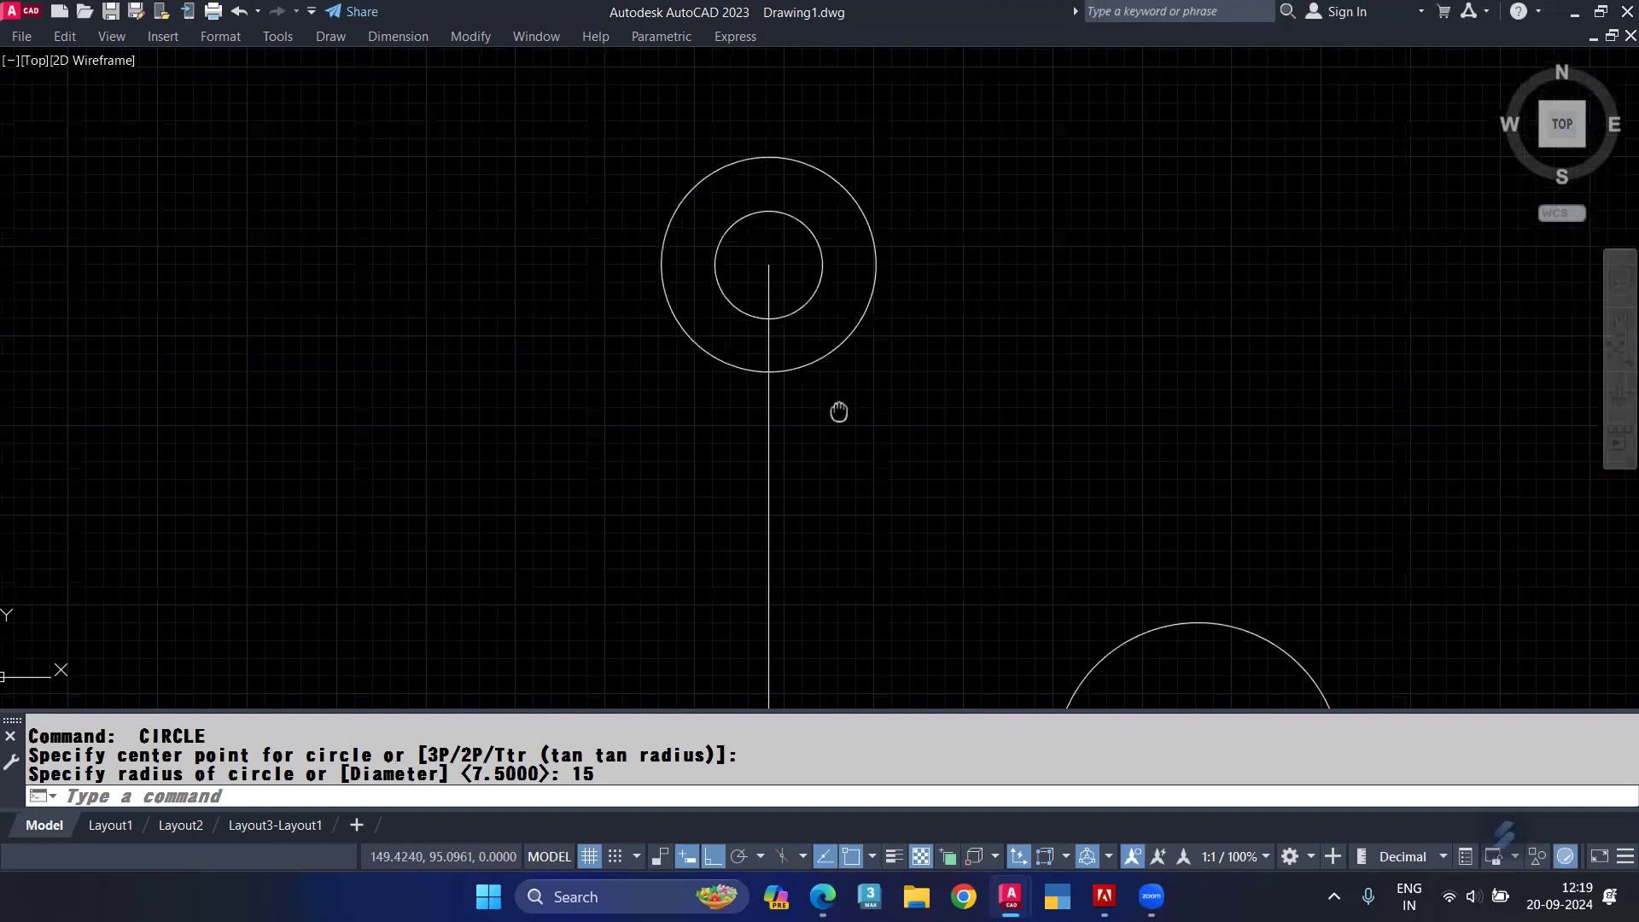
scroll(764, 331, down, 2)
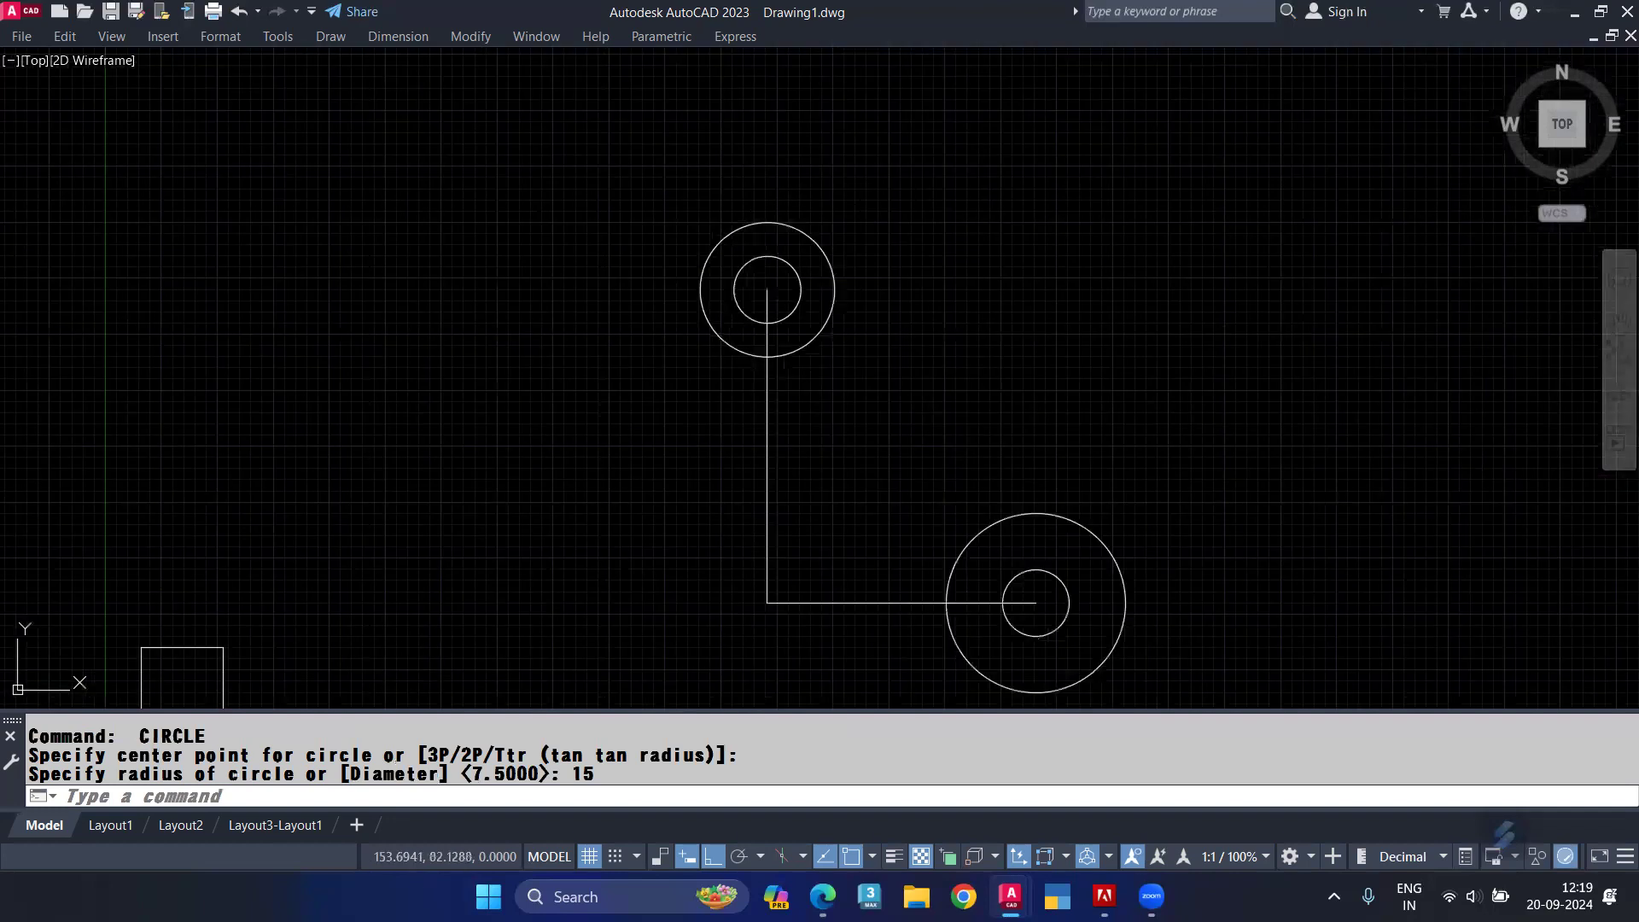
middle_drag(793, 358, 763, 282)
click(794, 480)
click(689, 556)
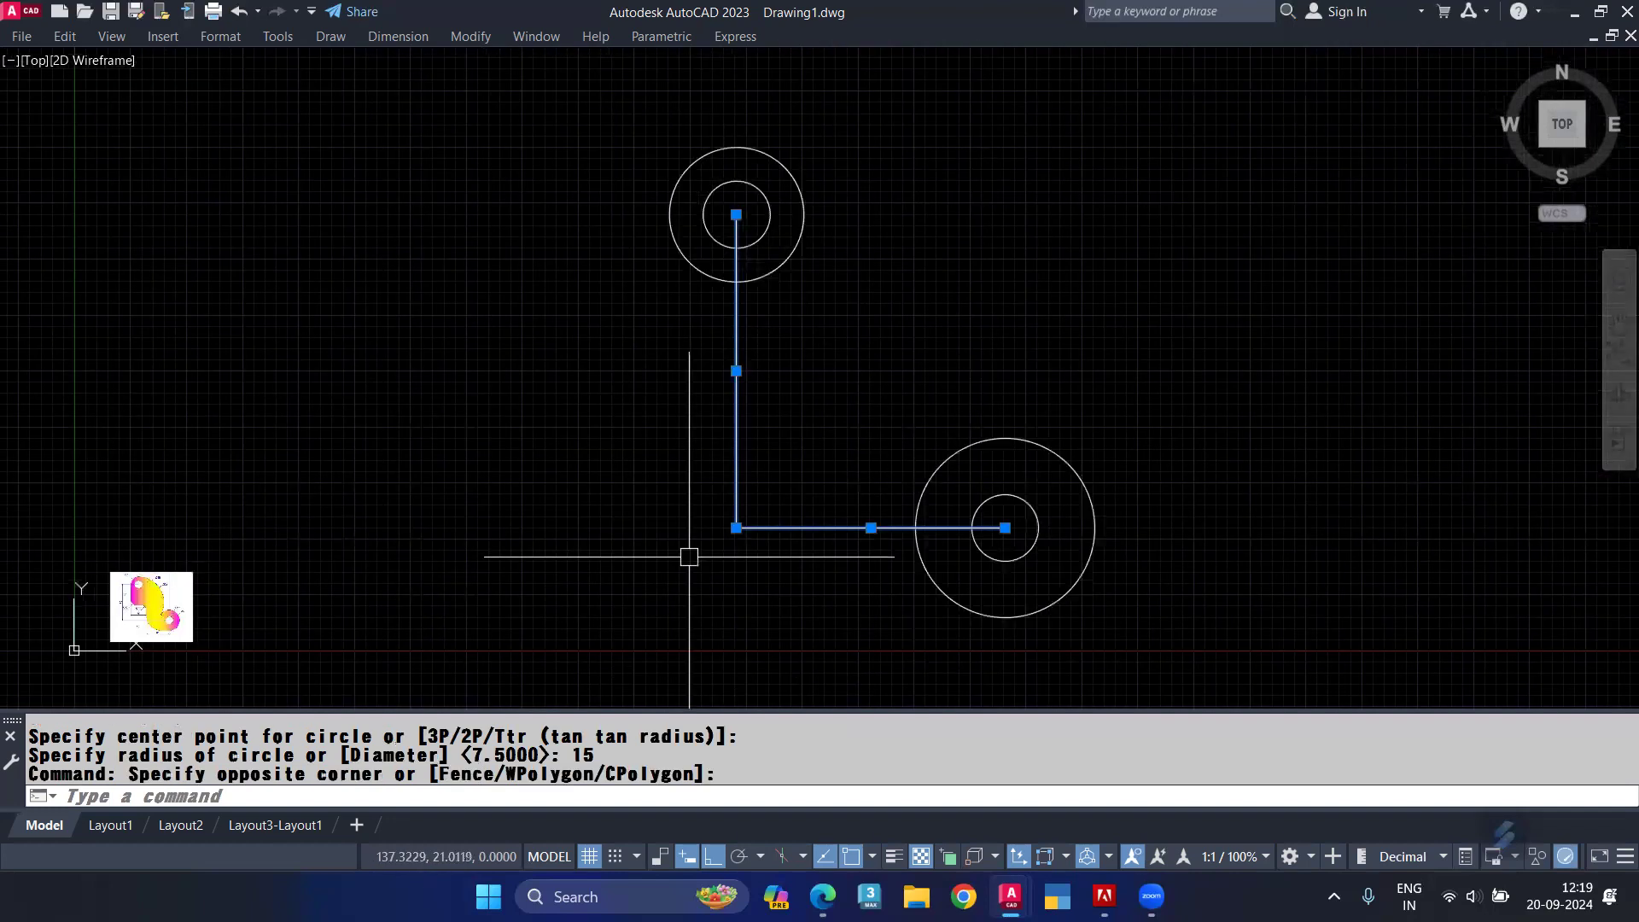
key(Delete)
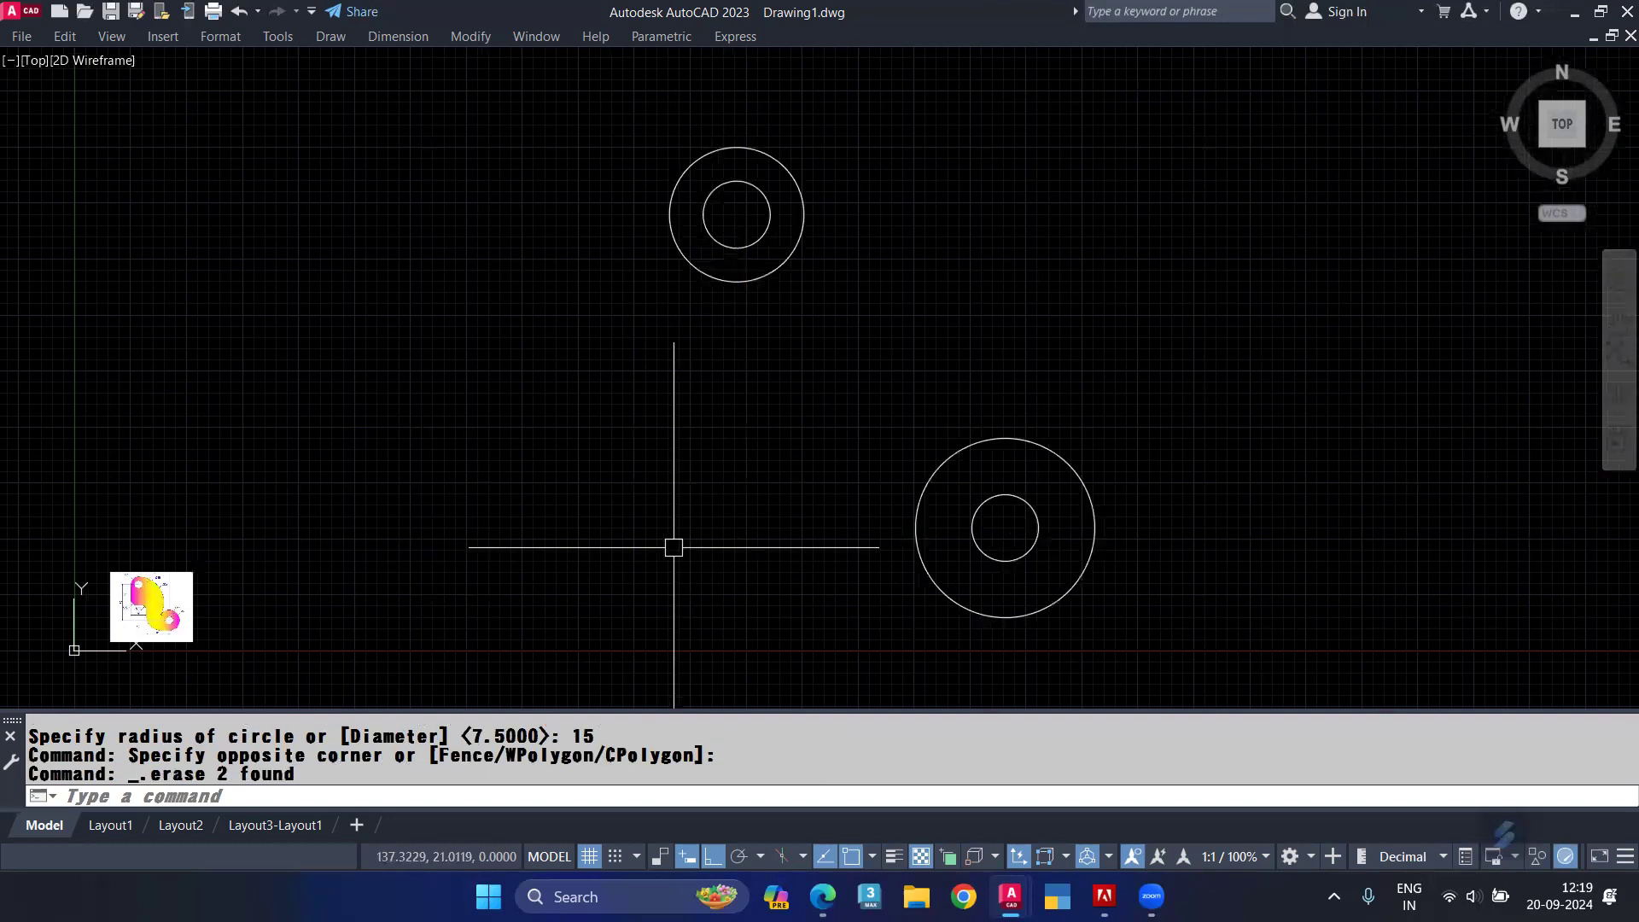
Step: Draw a tangent-tangent-radius circle of radius 50 touching the top of the radius 15 circle and the left side of the radius 20 circle
text(c)
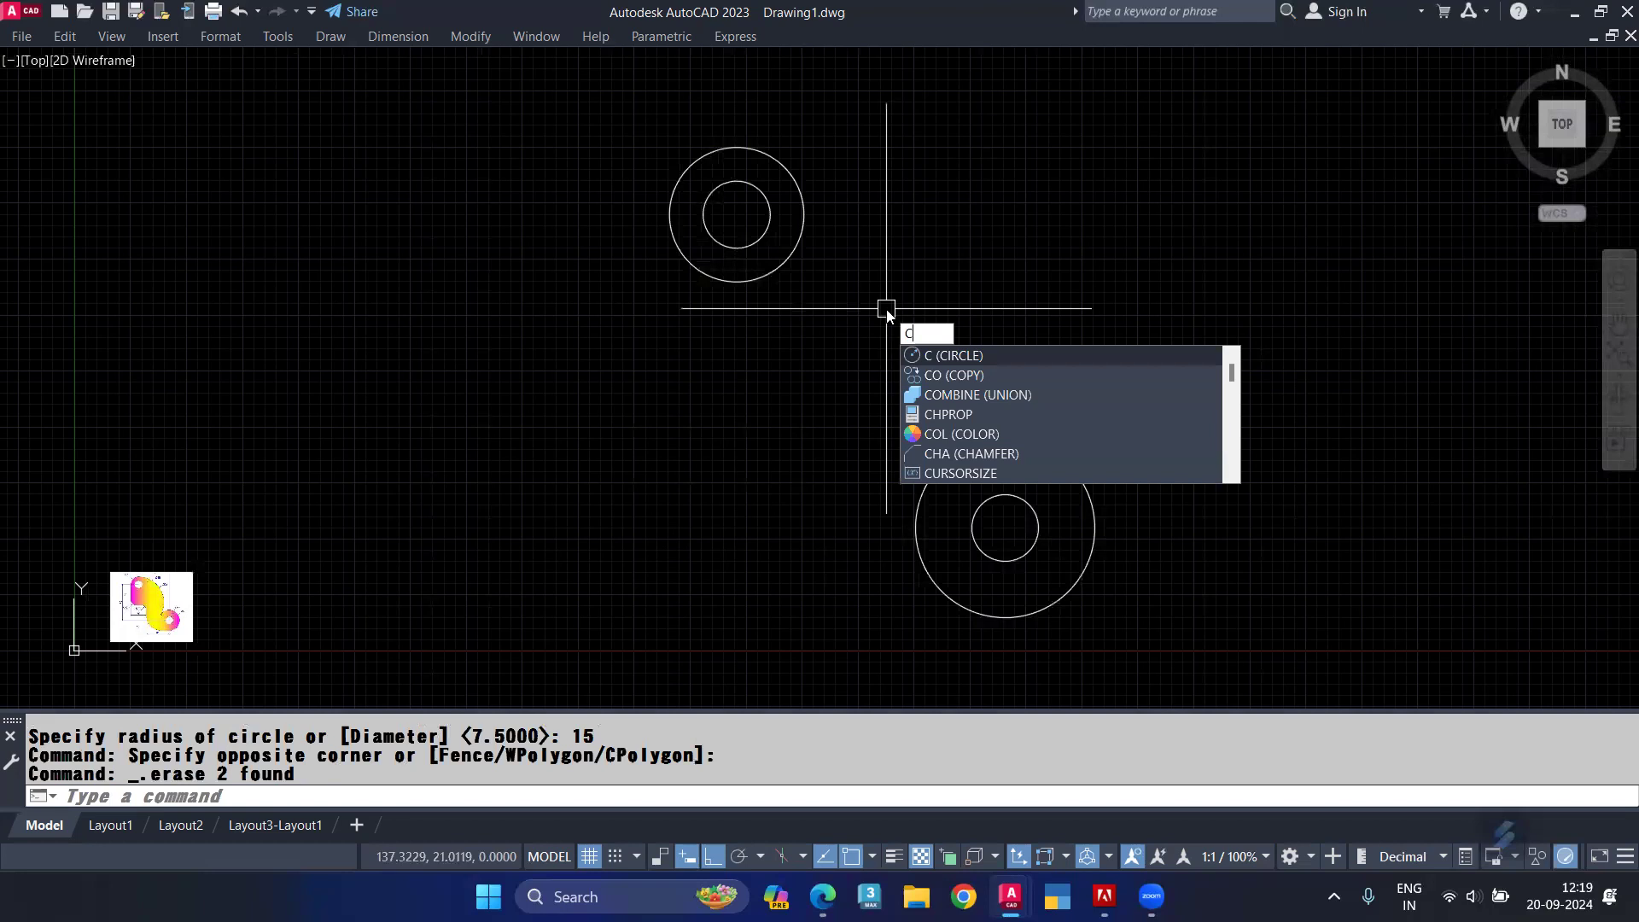
key(Return)
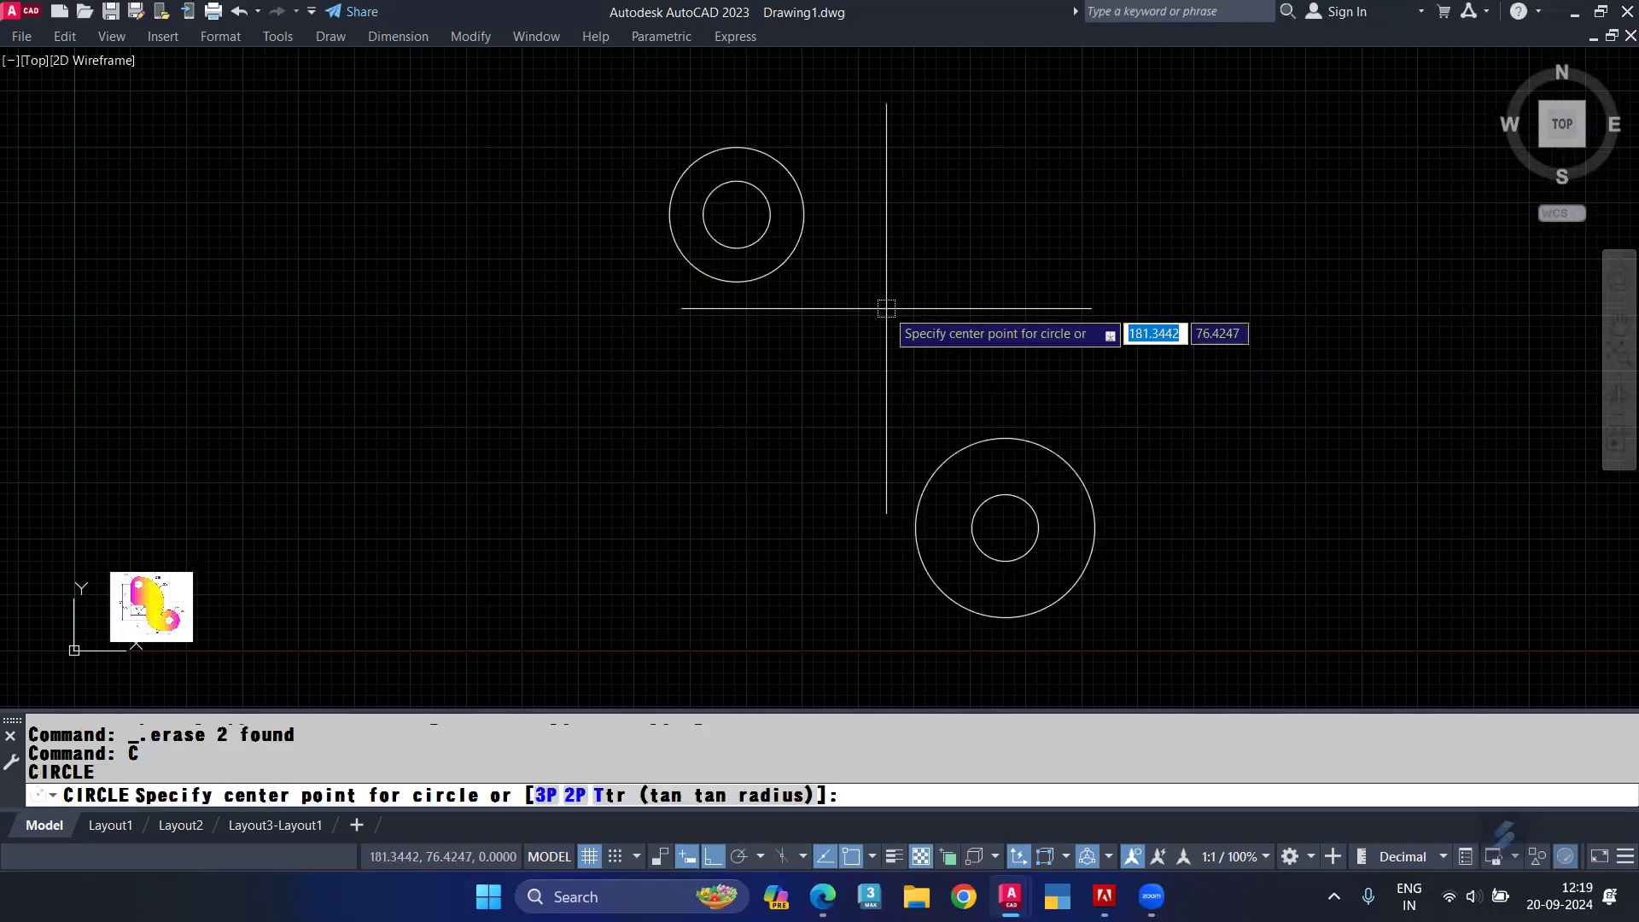
click(675, 803)
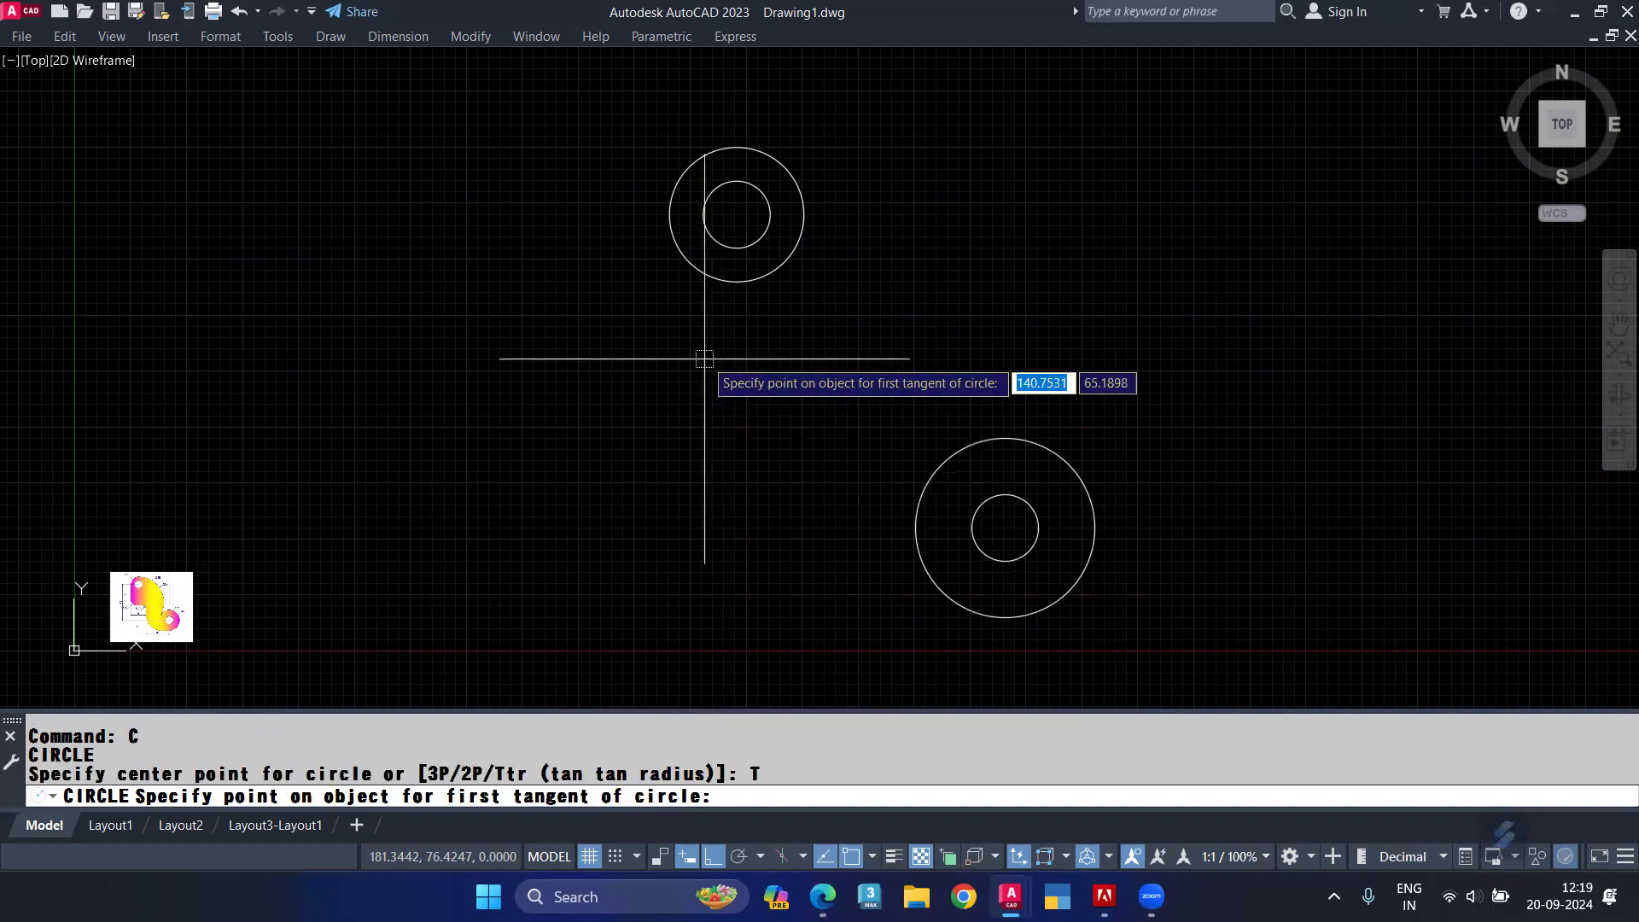
scroll(125, 601, up, 2)
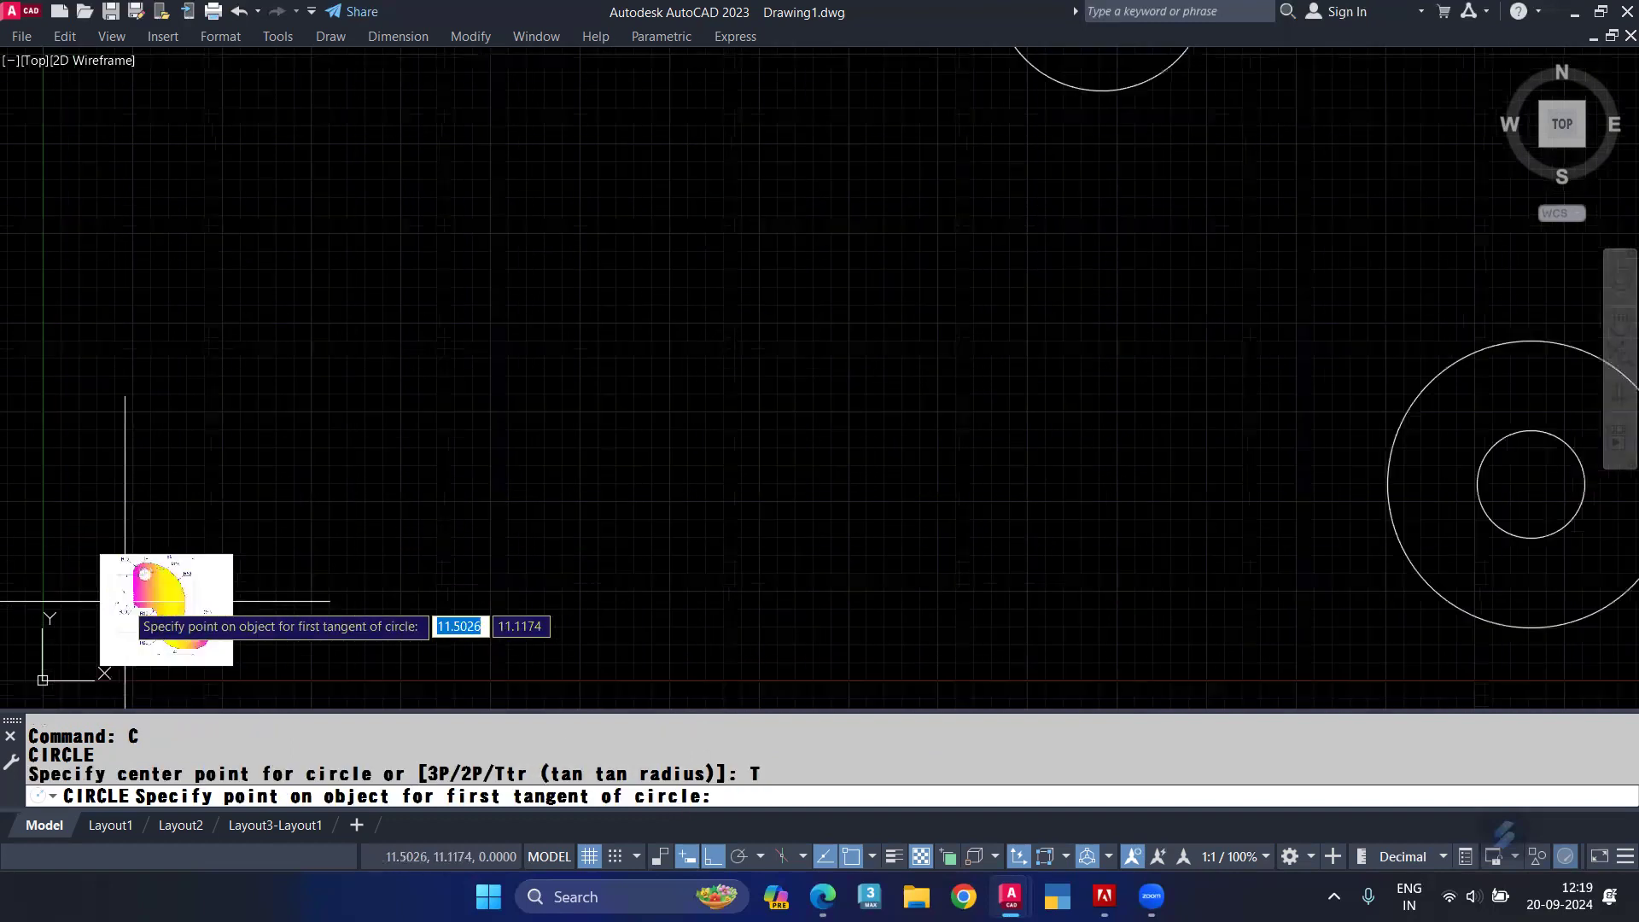
scroll(125, 601, up, 5)
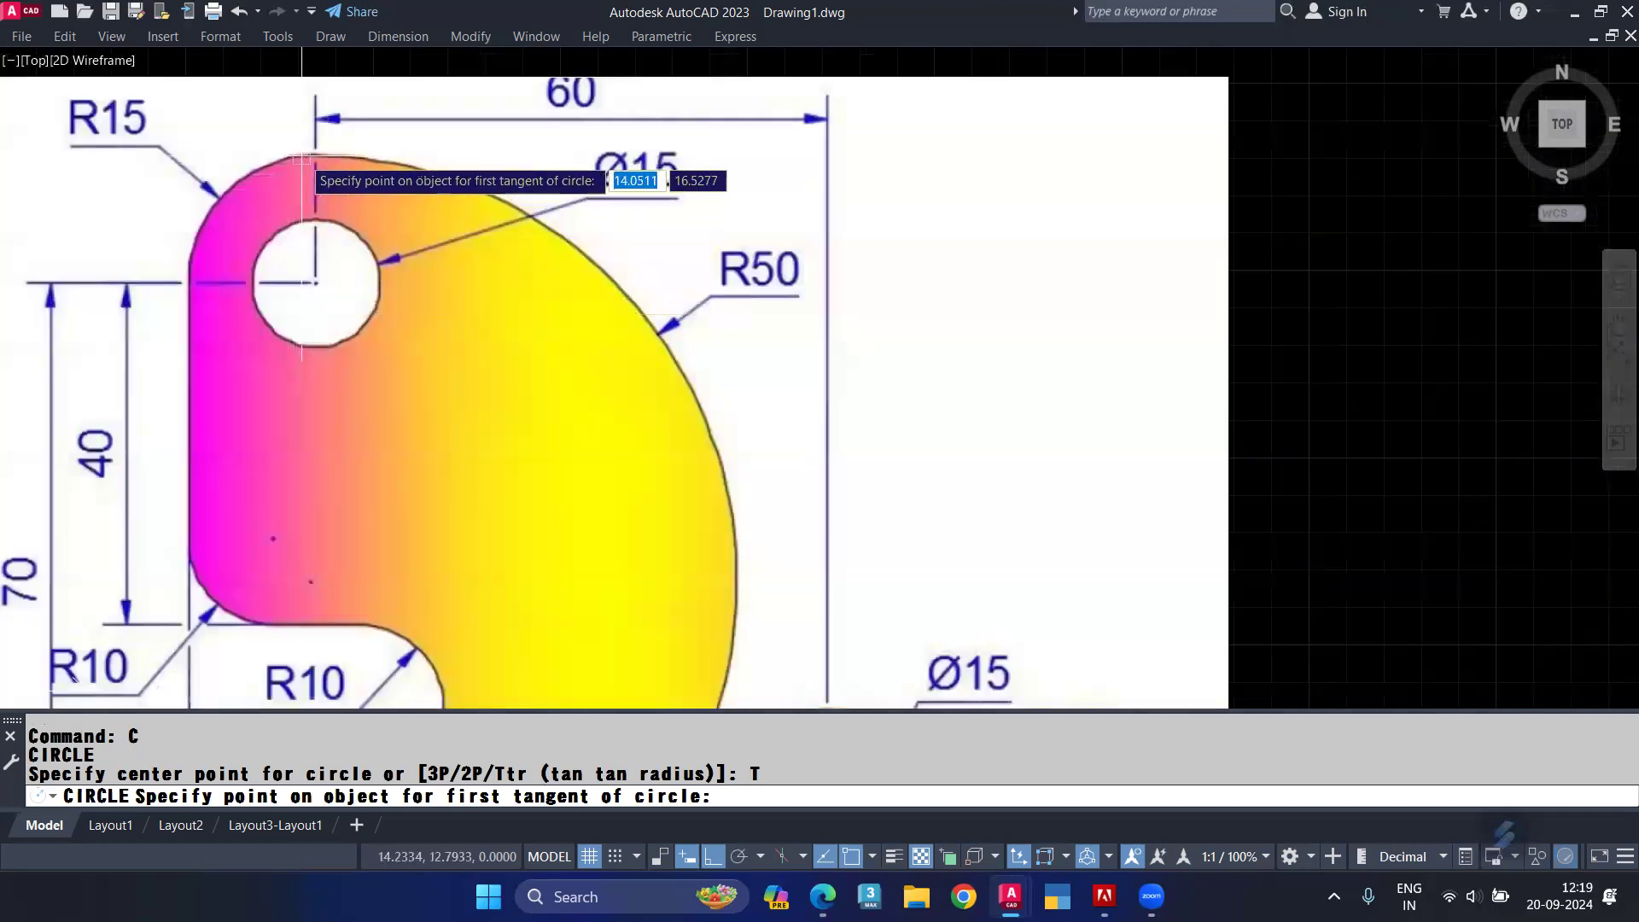
scroll(303, 157, down, 4)
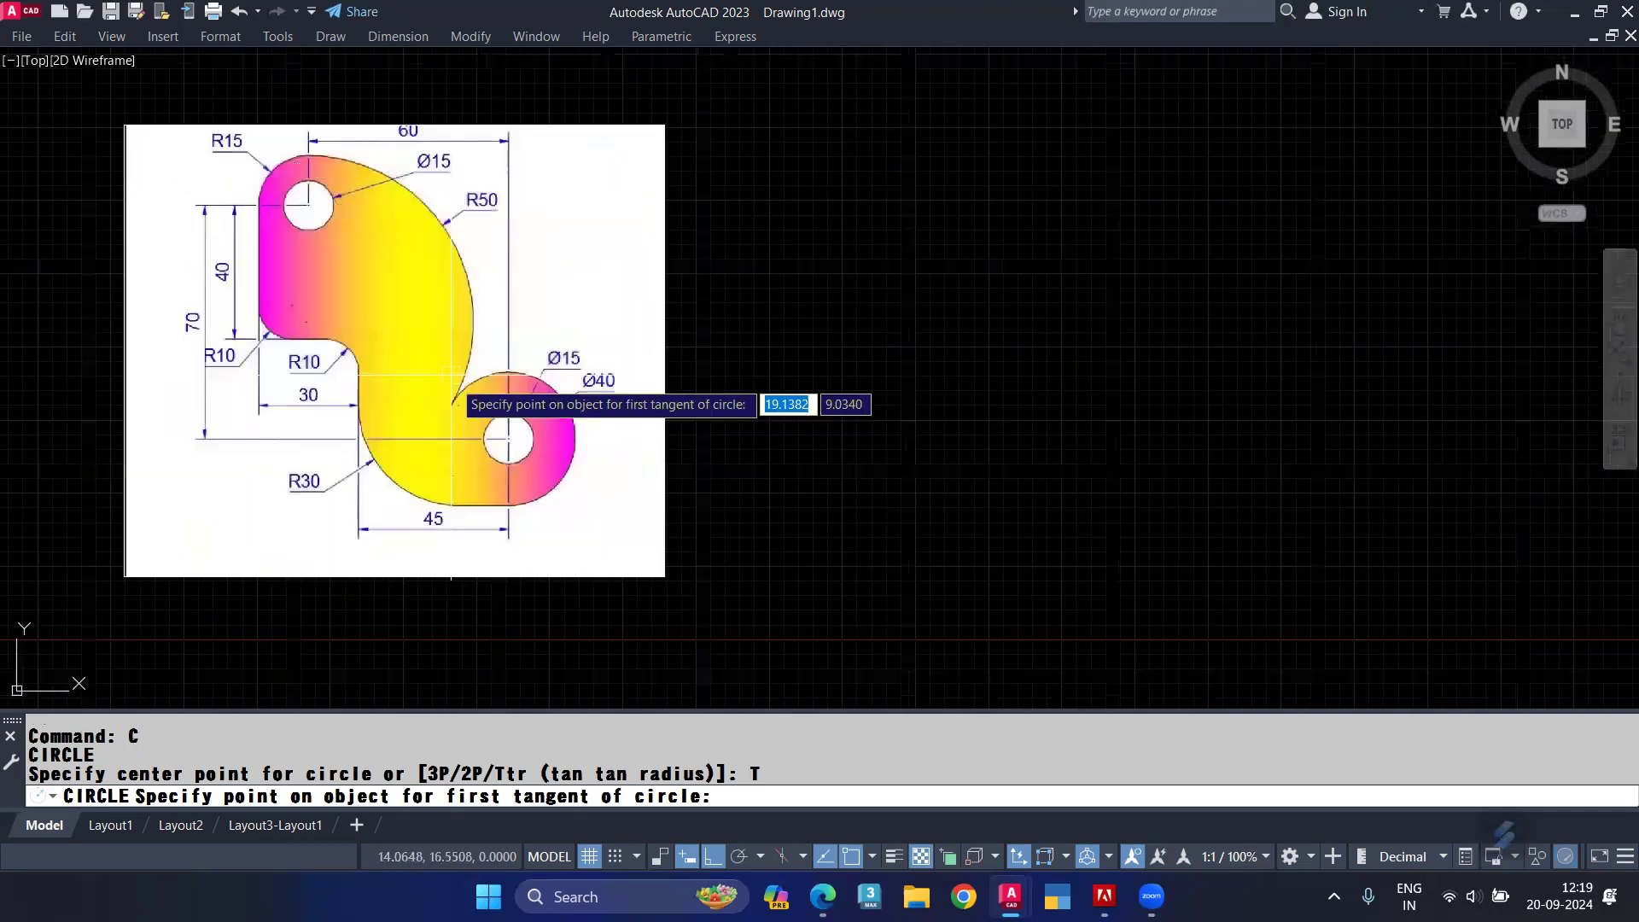
scroll(451, 402, up, 2)
scroll(427, 401, down, 7)
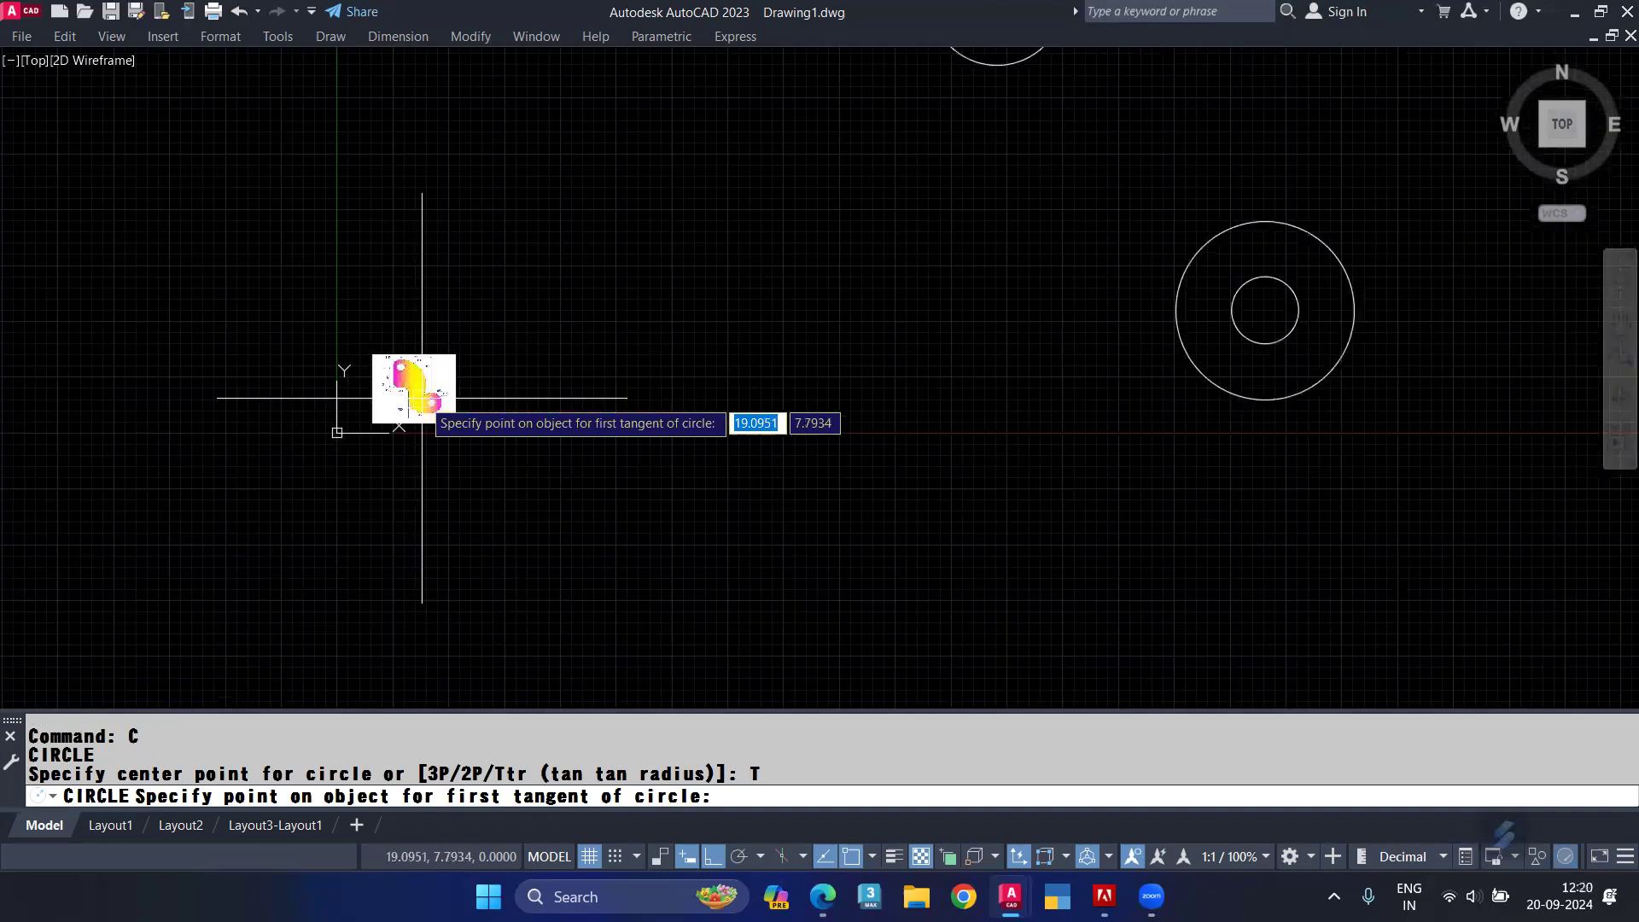
middle_drag(421, 397, 336, 699)
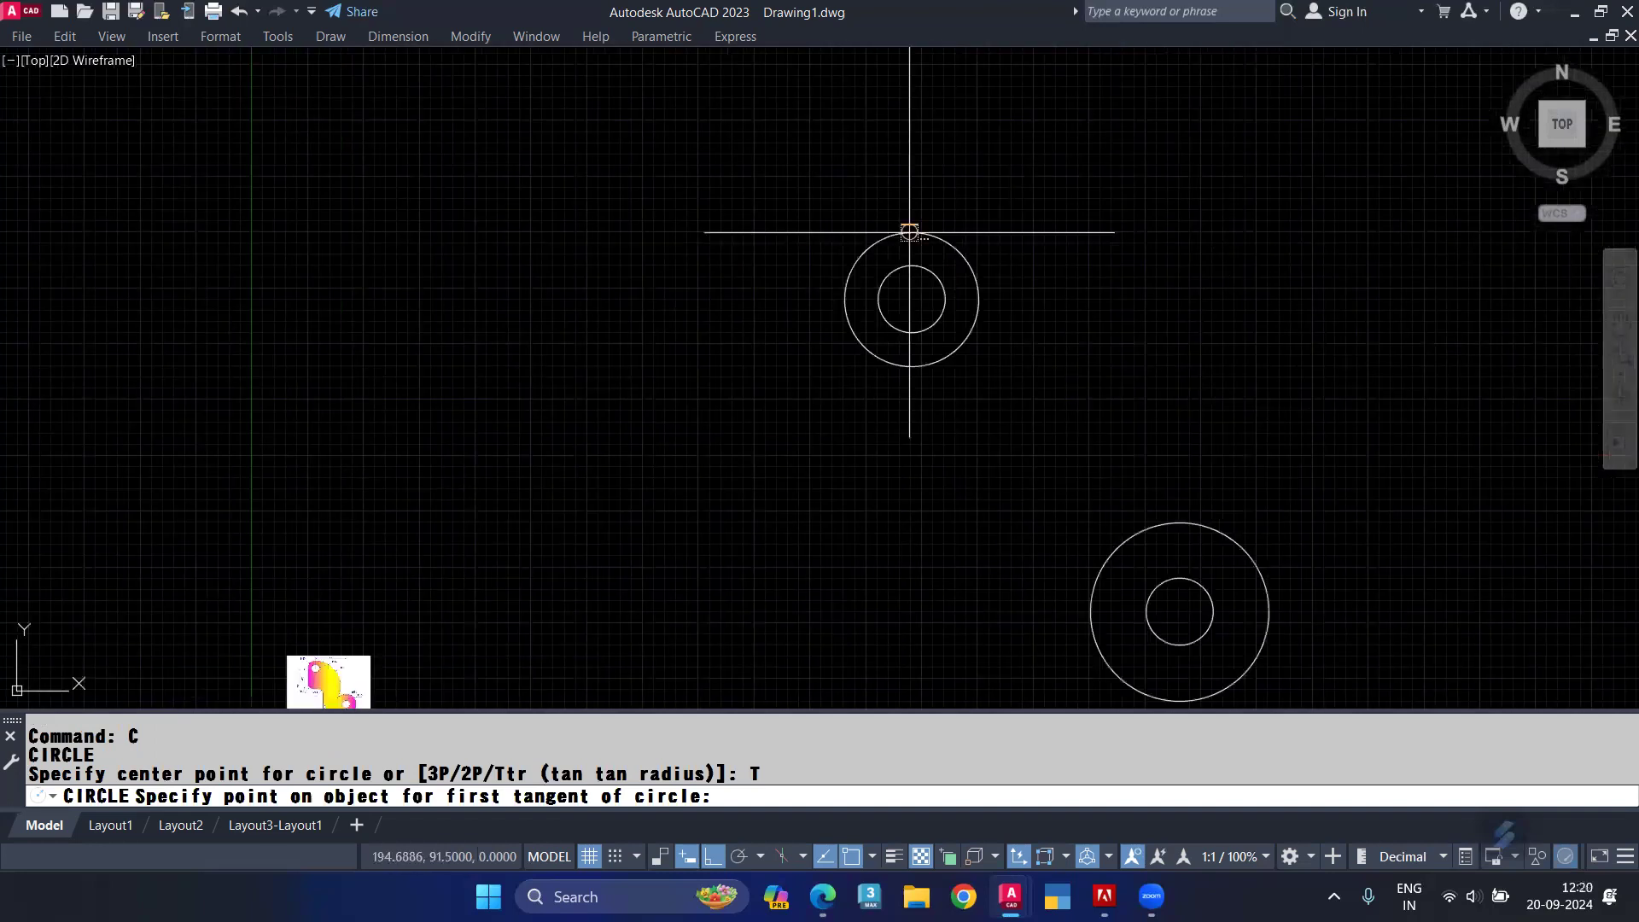
click(908, 231)
click(1090, 606)
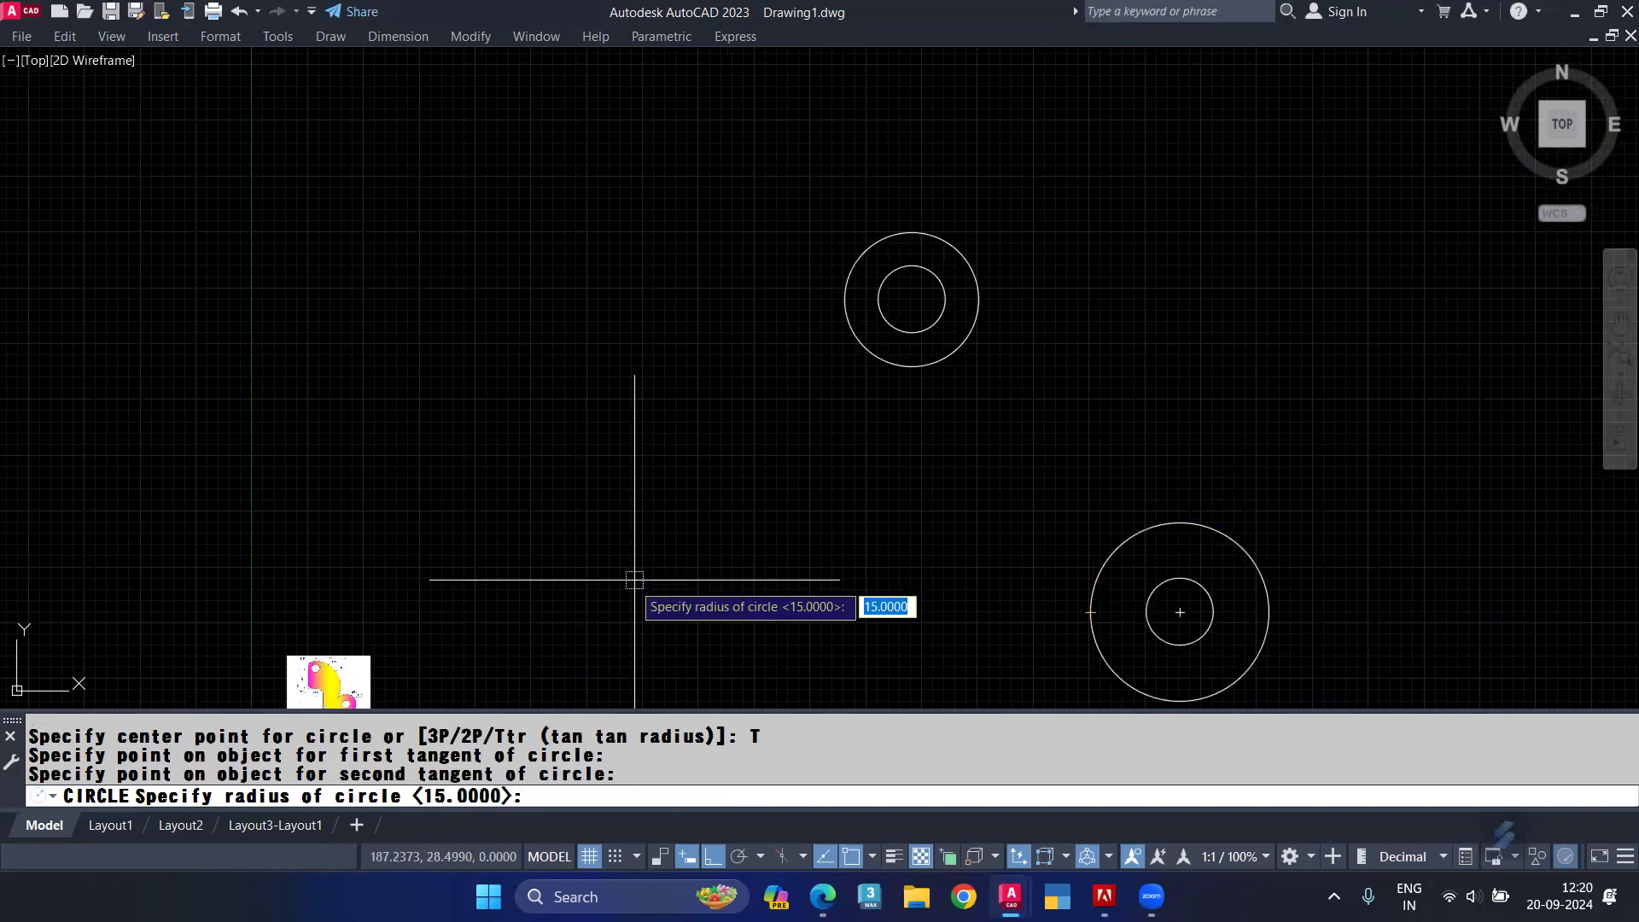
scroll(333, 680, up, 8)
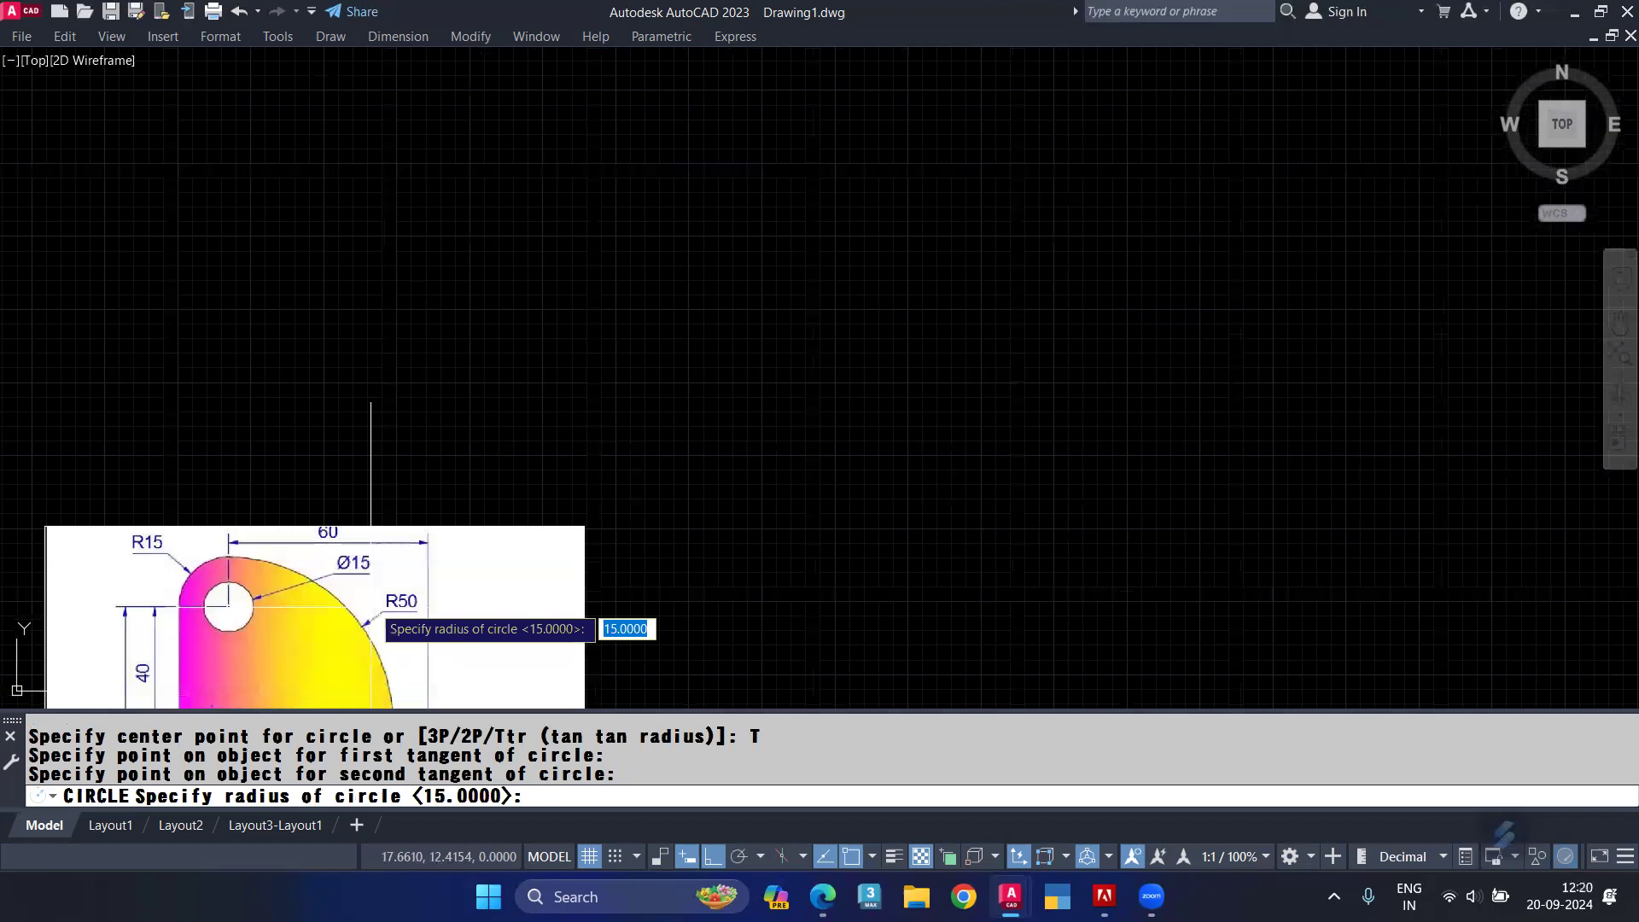
scroll(554, 531, down, 10)
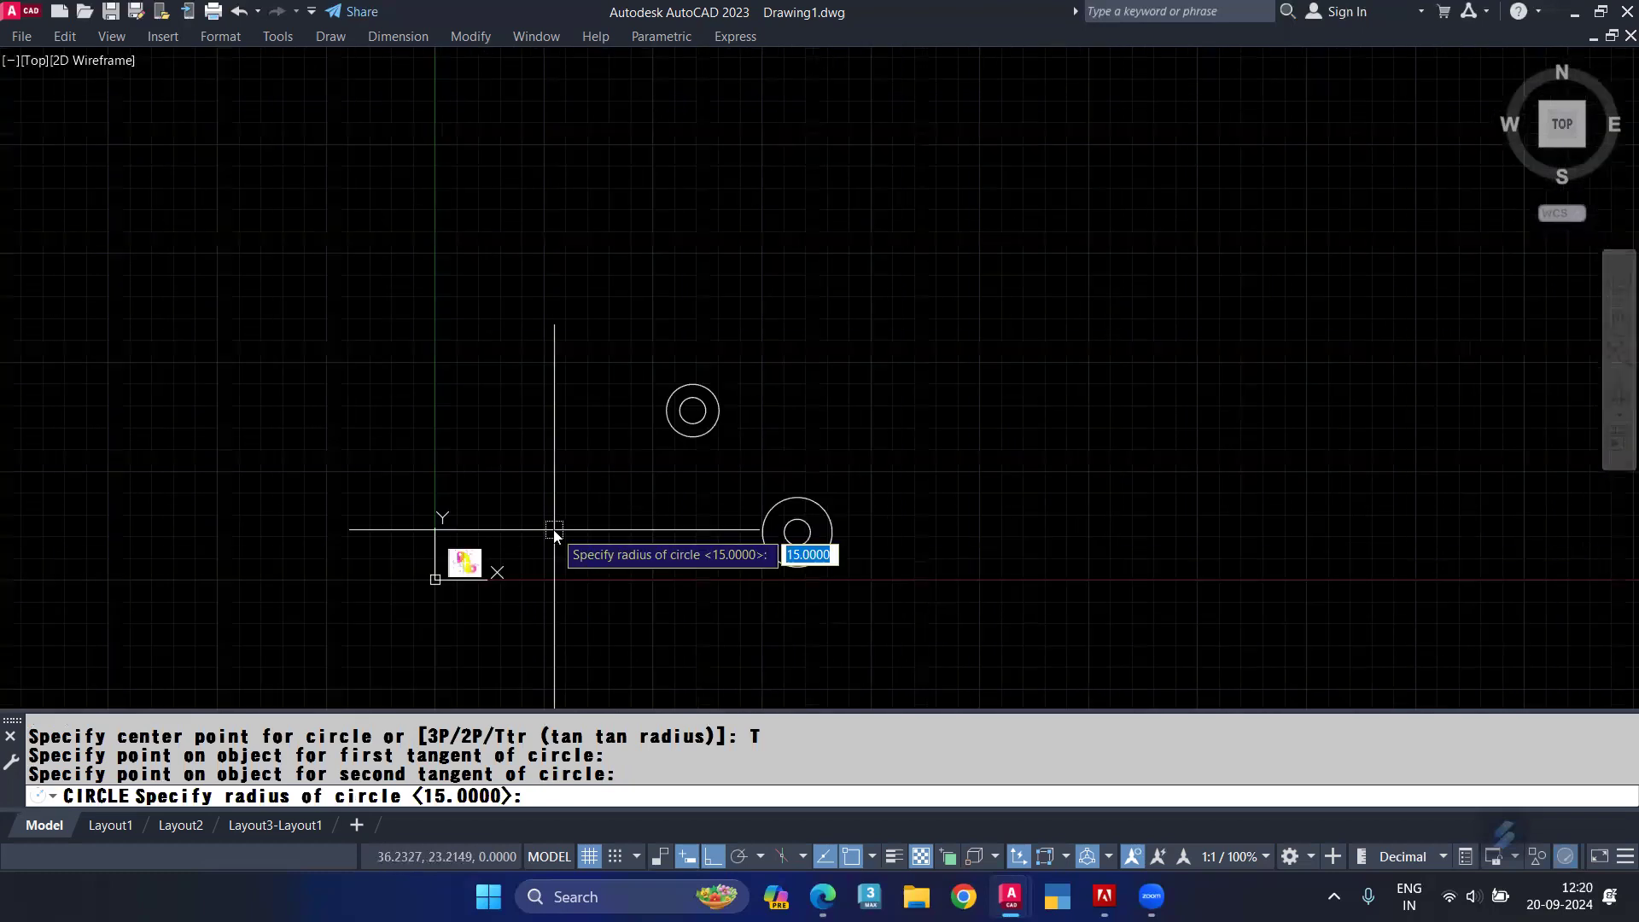
text(50)
key(Return)
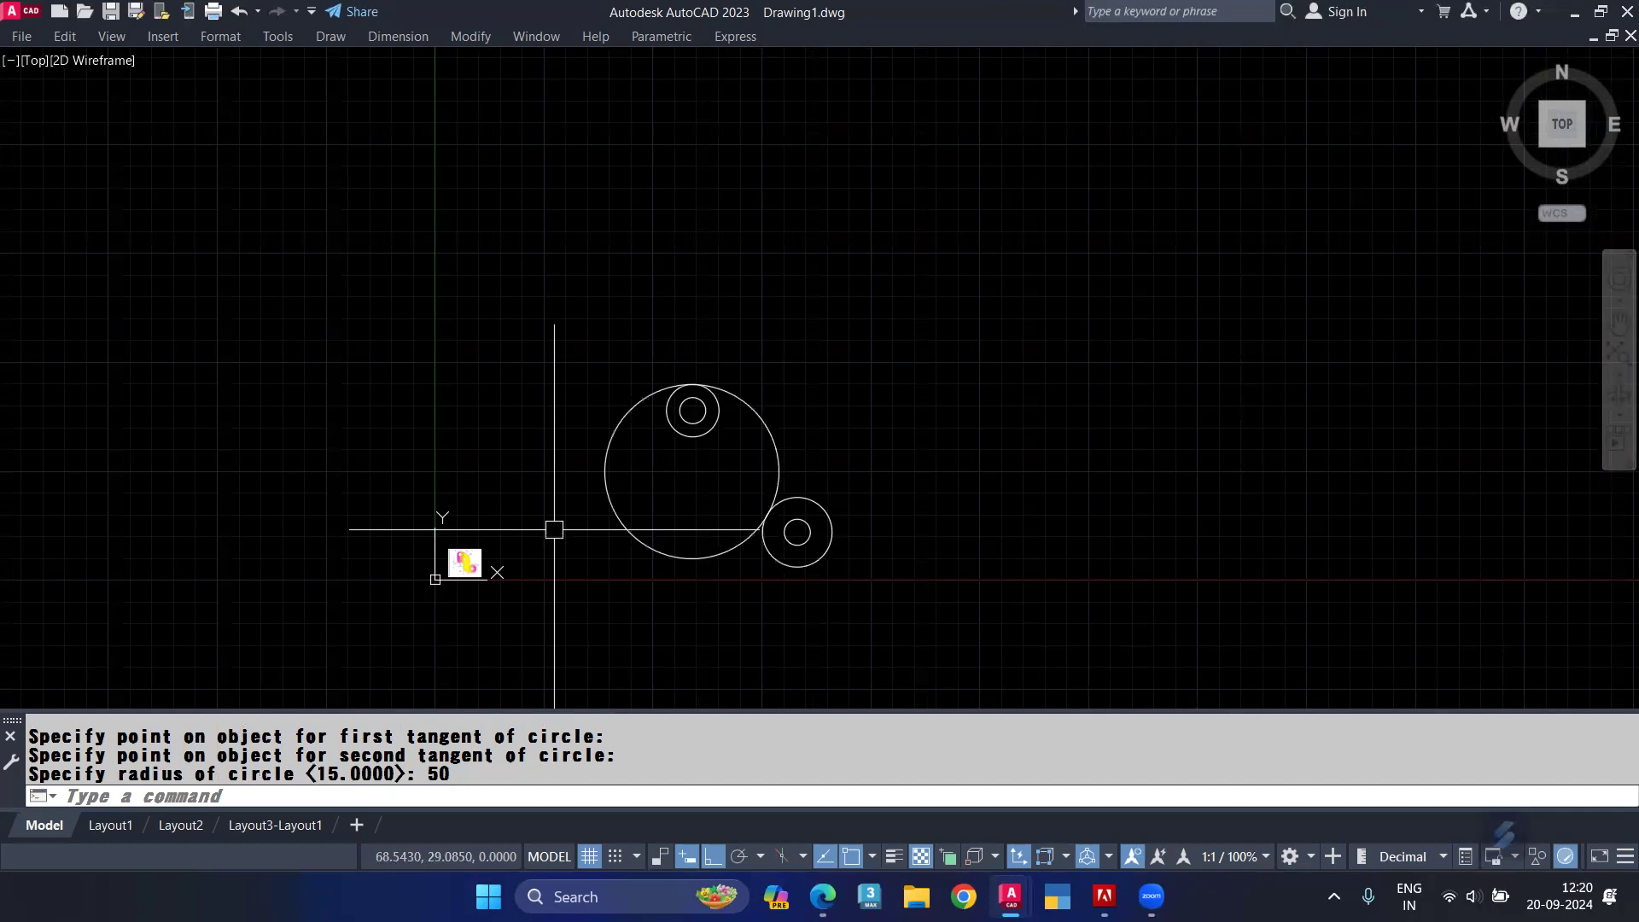
Step: Trim the radius 50 circle to leave only its right-hand arc between the two outer circles
scroll(667, 447, up, 2)
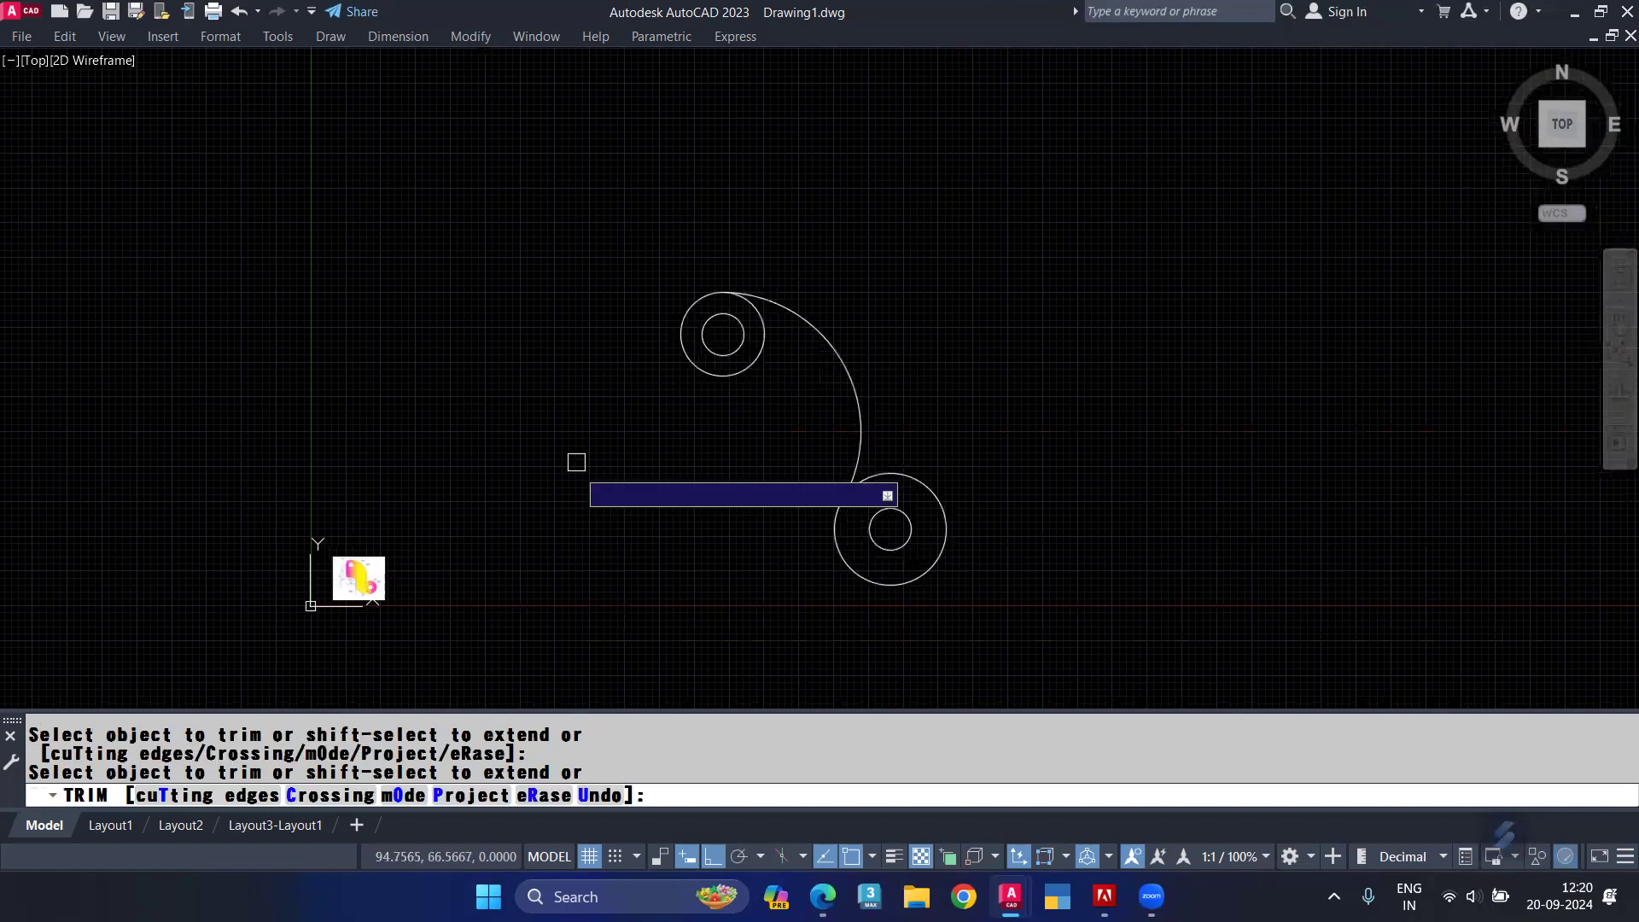
key(Escape)
Step: Draw connected lines from the radius 15 circle's left quadrant: 40 down, 30 right, and down past the bottom of the radius 20 circle
scroll(350, 498, up, 10)
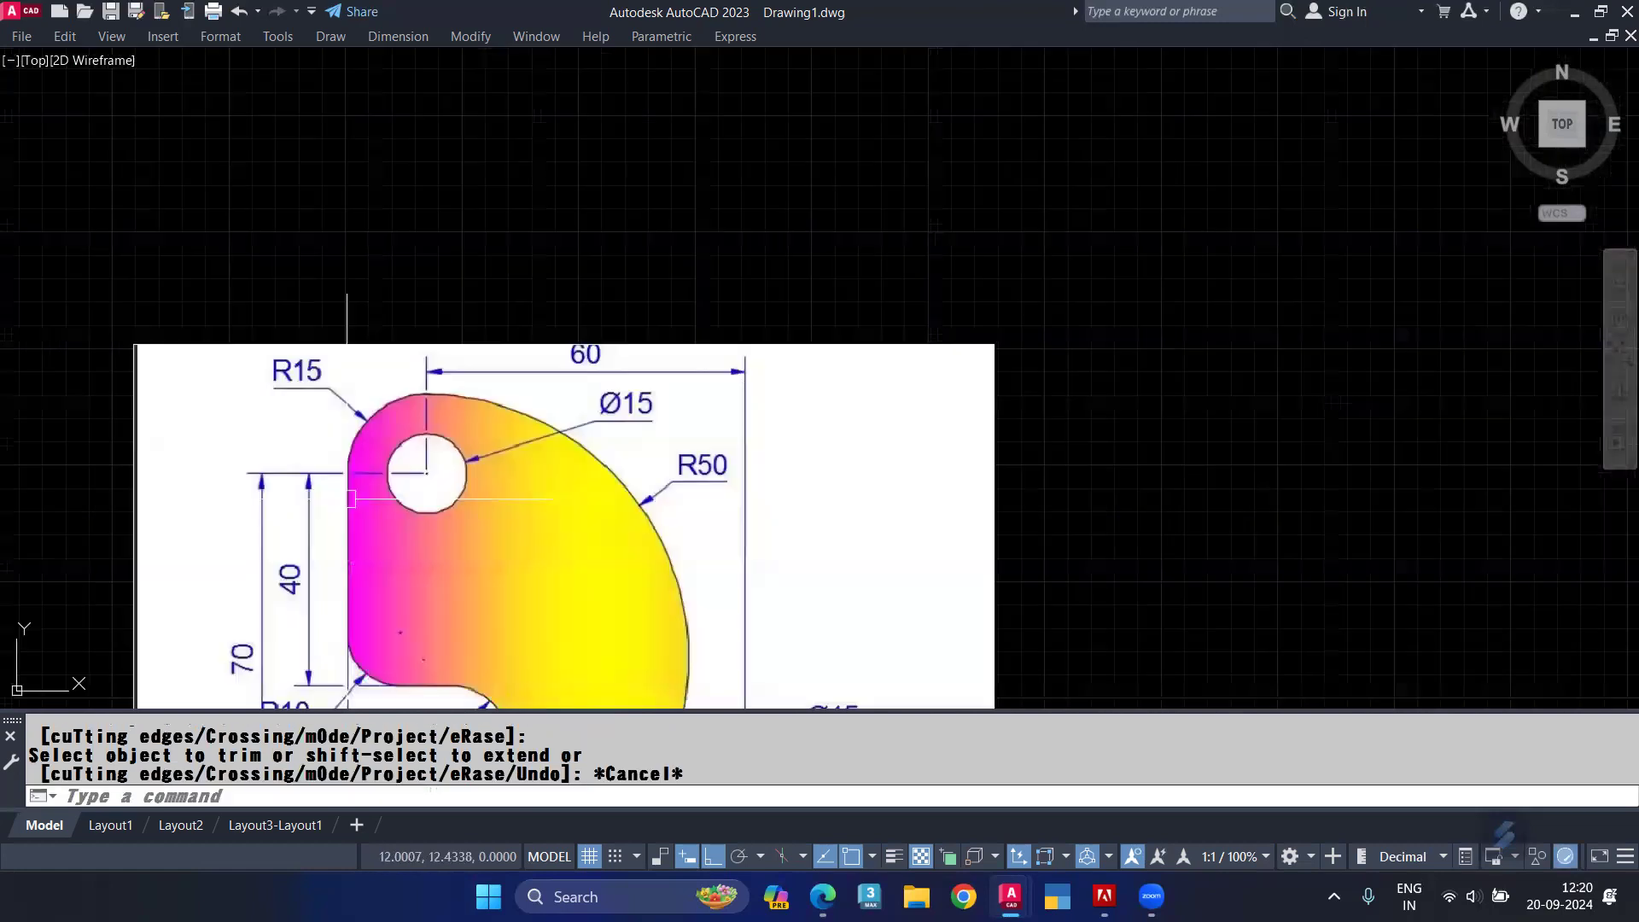
scroll(349, 585, down, 2)
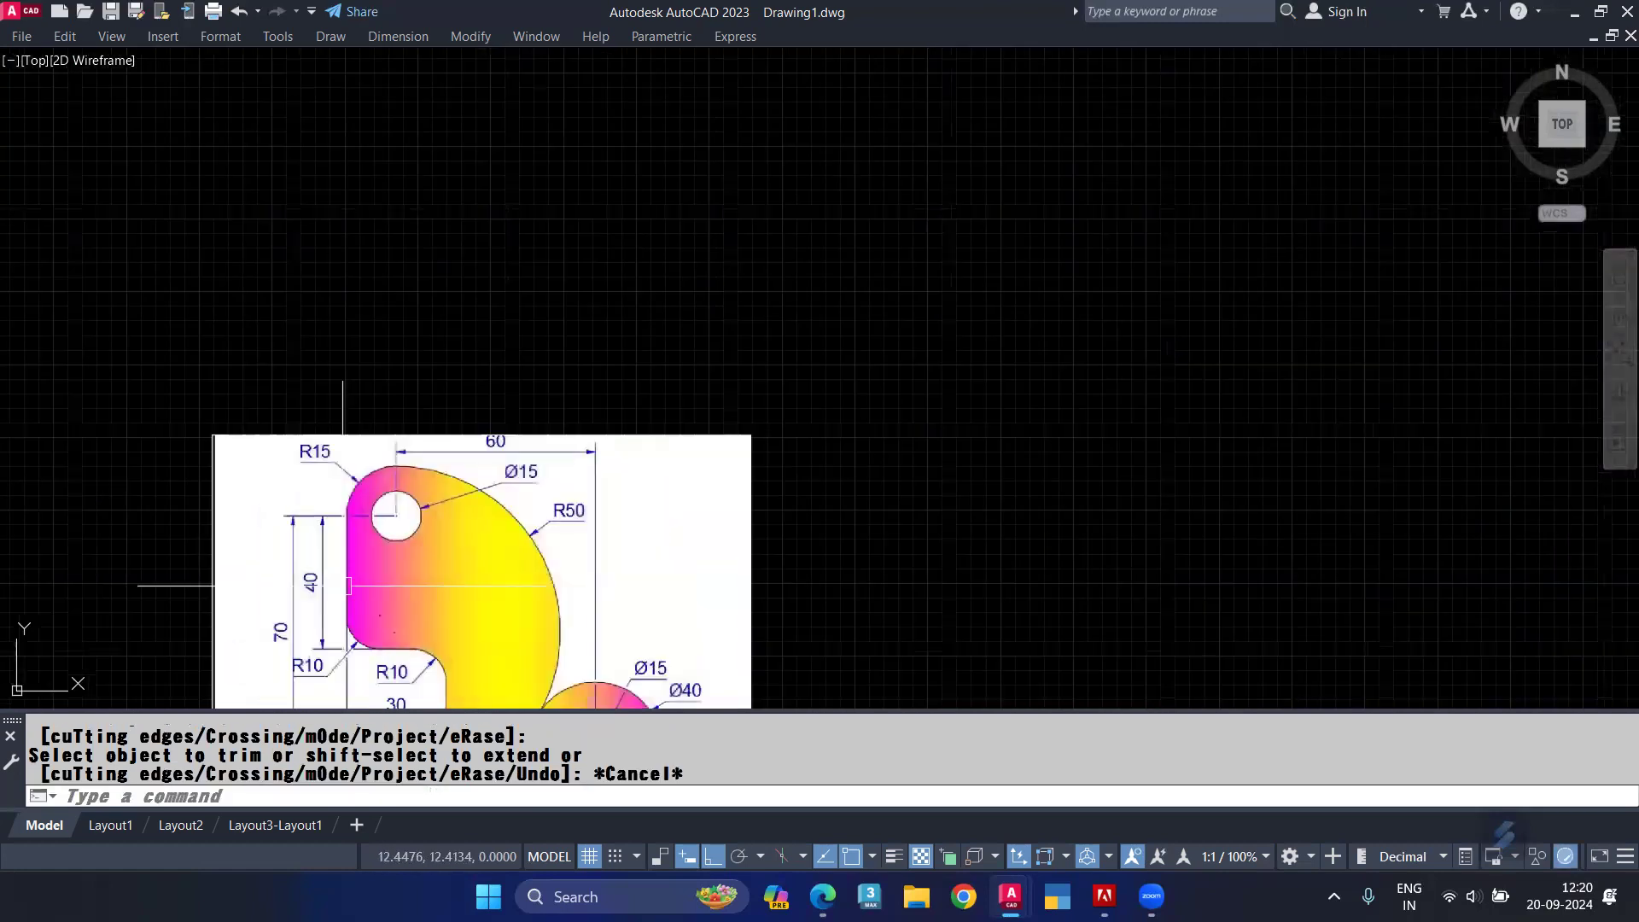
middle_drag(349, 586, 368, 413)
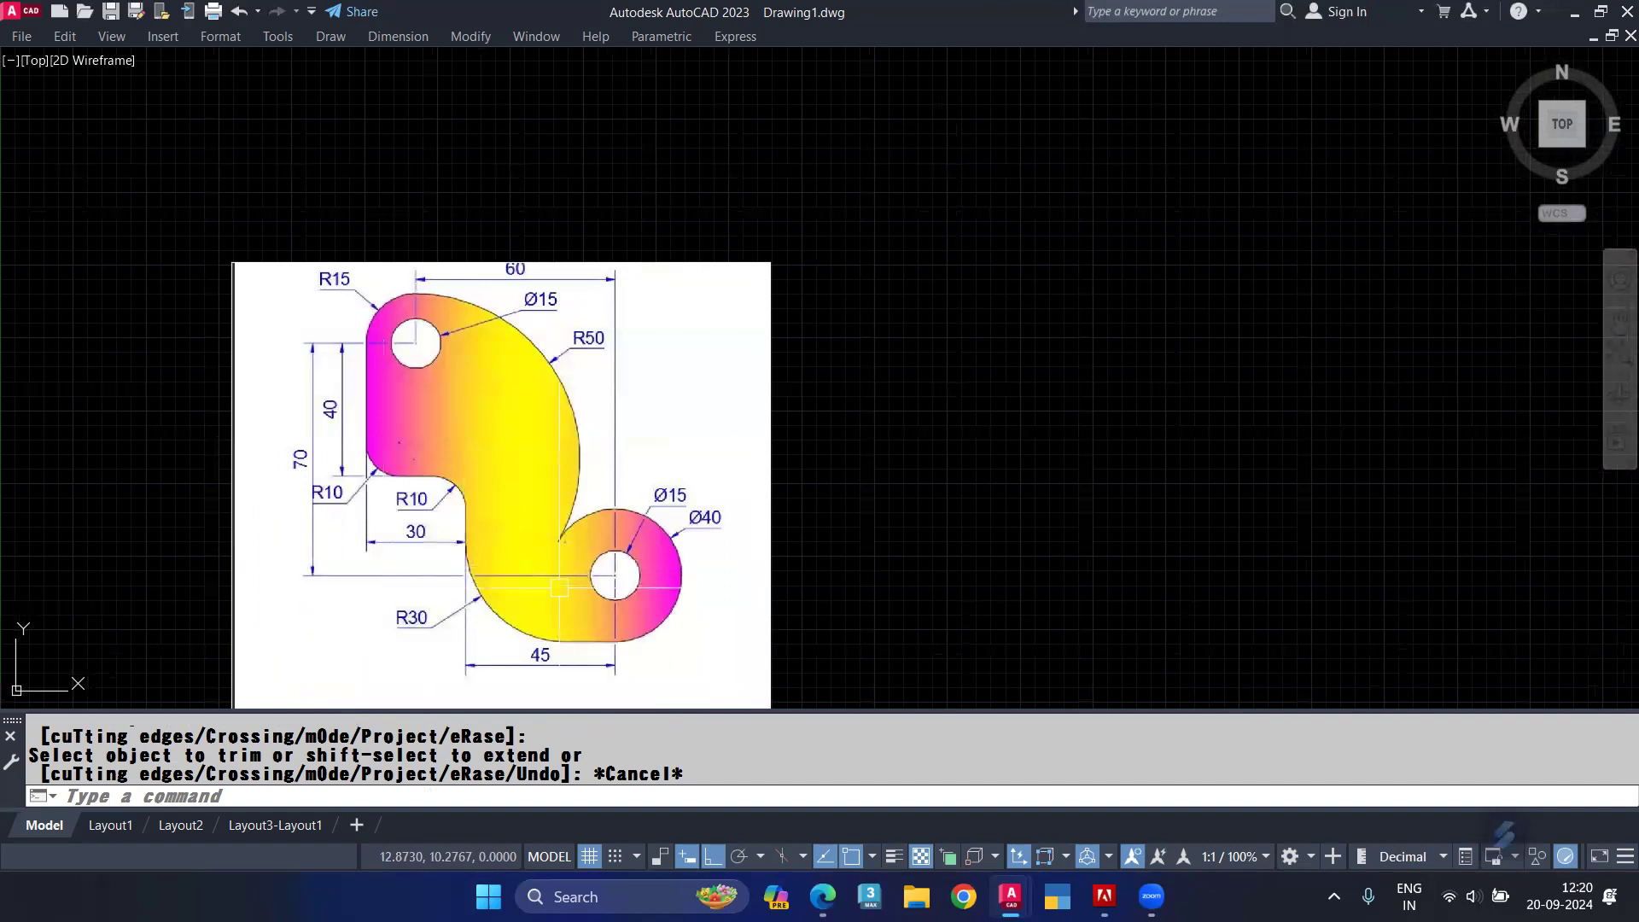
scroll(586, 558, down, 2)
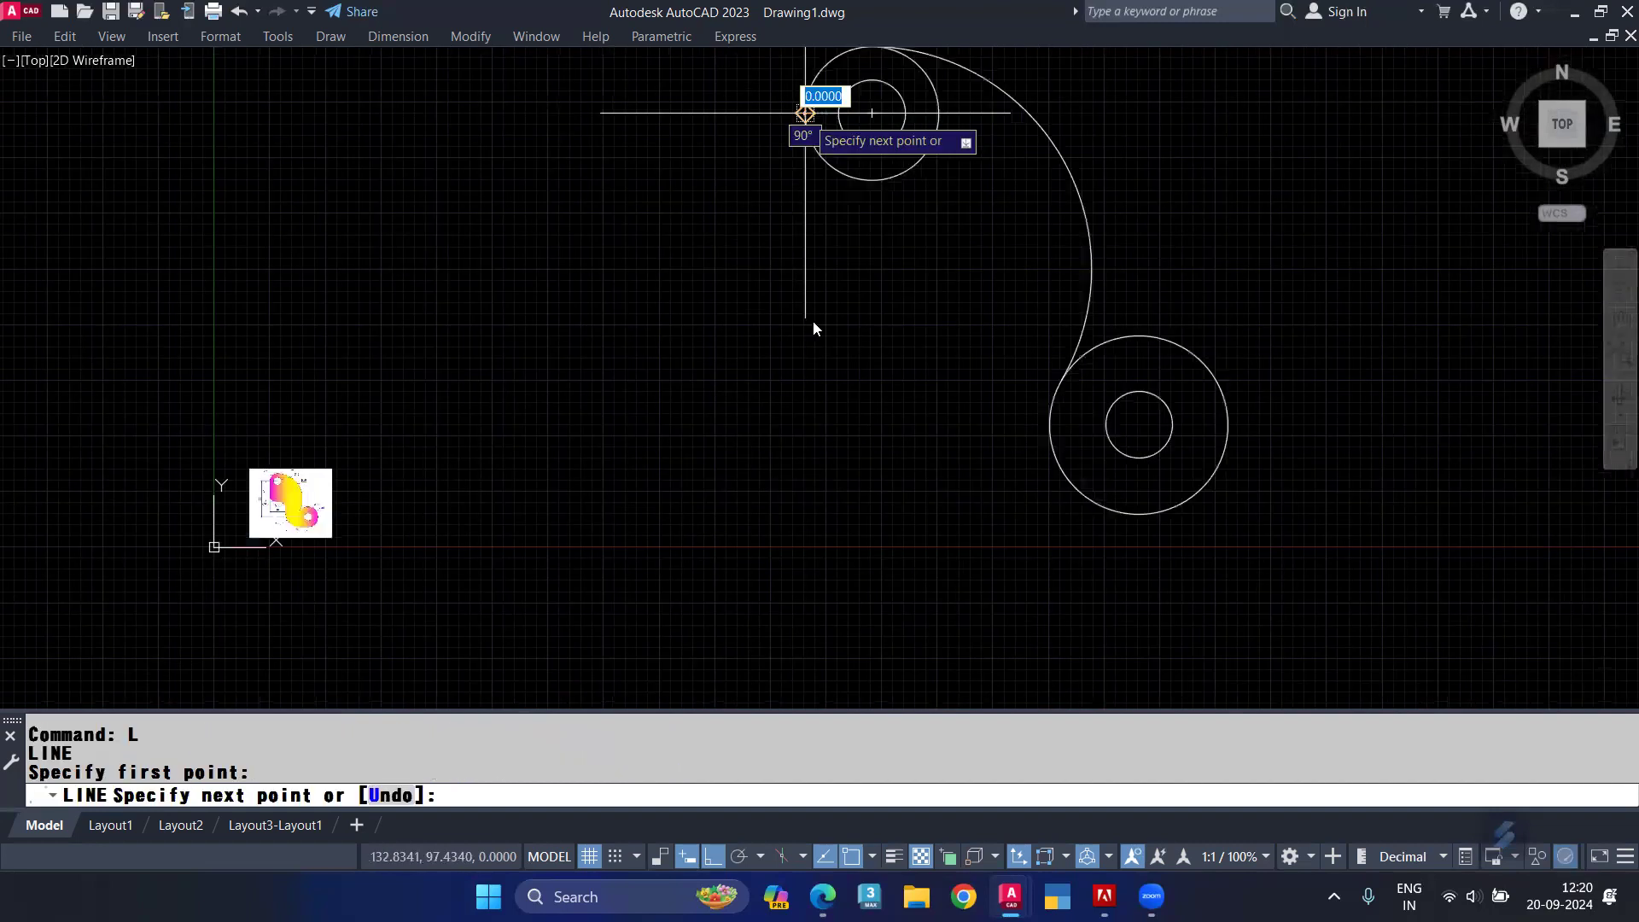
text(40)
key(Return)
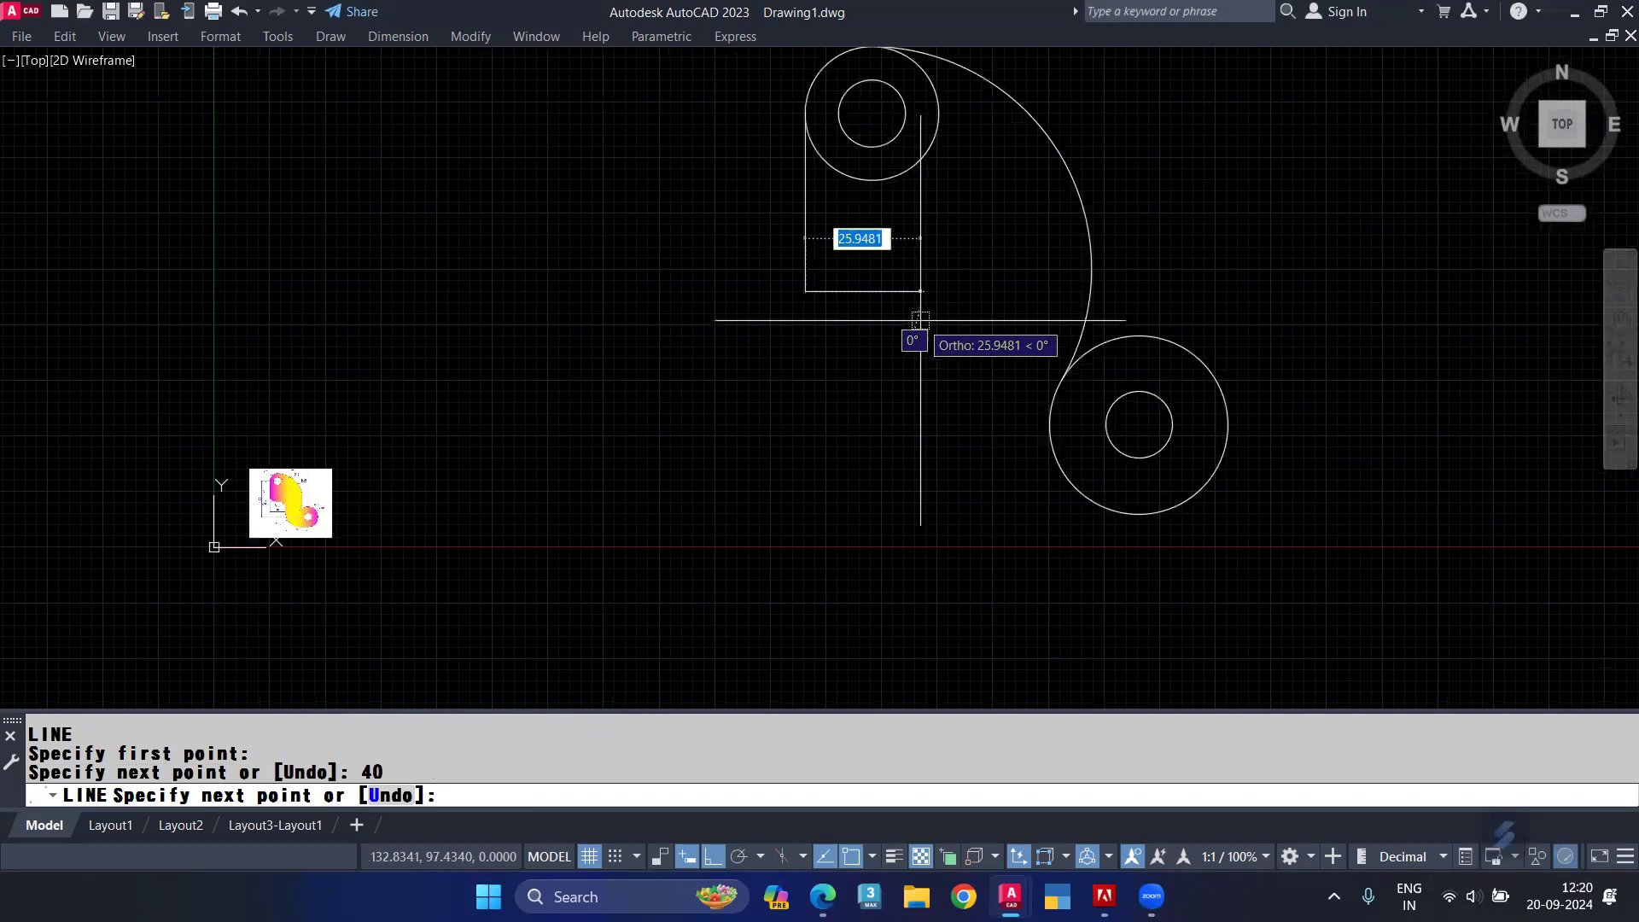
text(30)
key(Return)
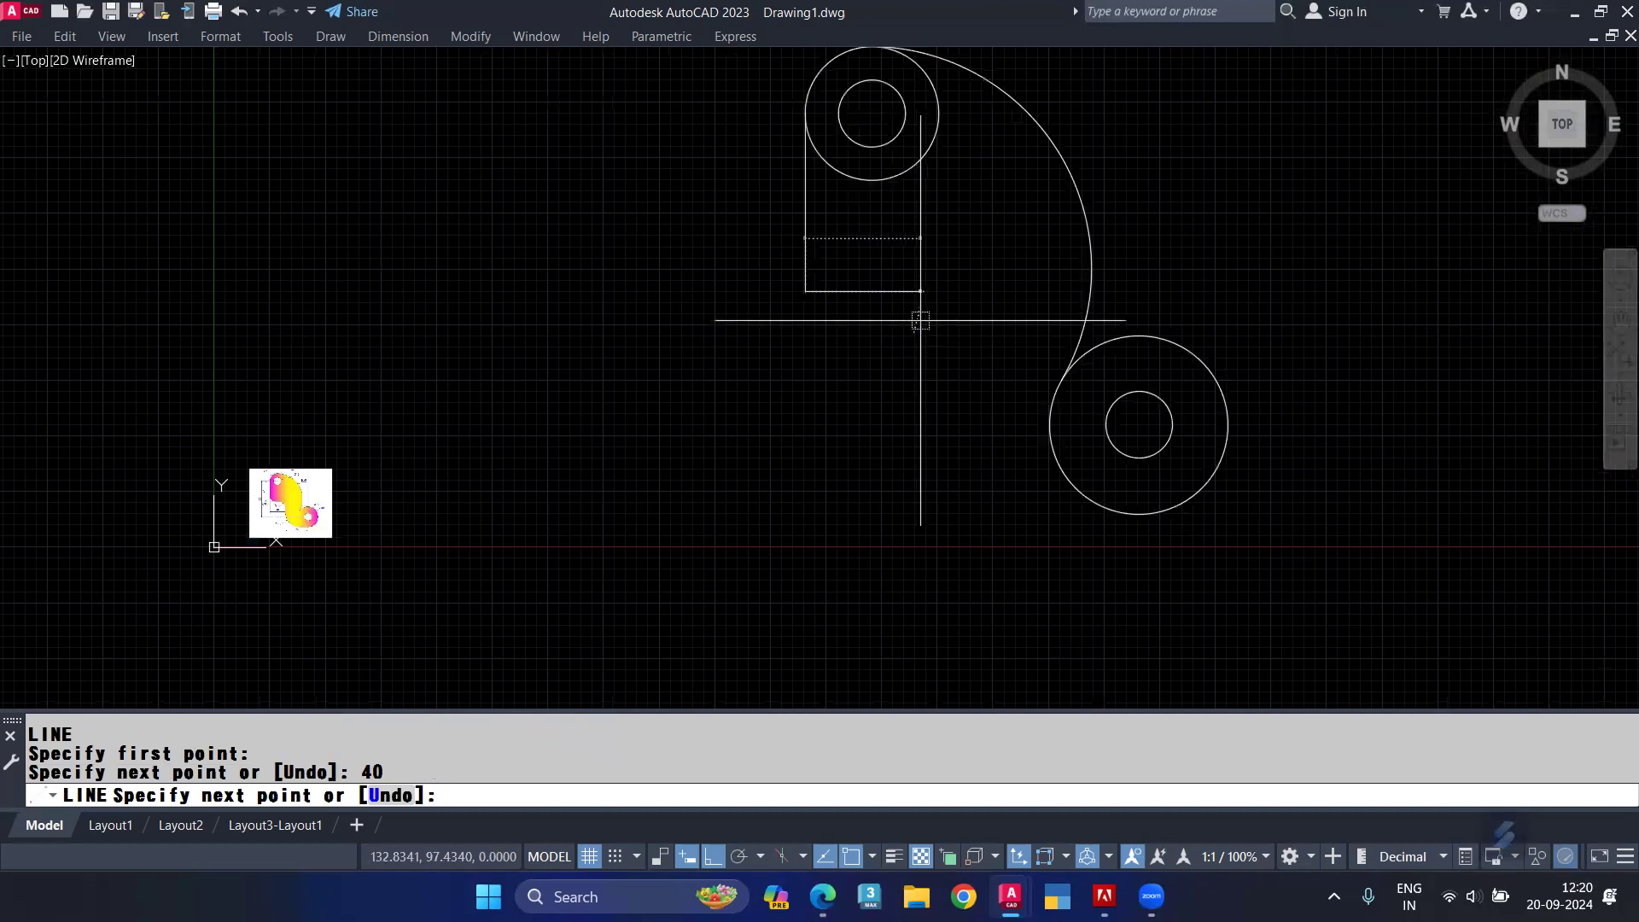
key(Escape)
Step: Draw a horizontal line from the bottom quadrant of the radius 20 circle leftward across the long vertical line
key(space)
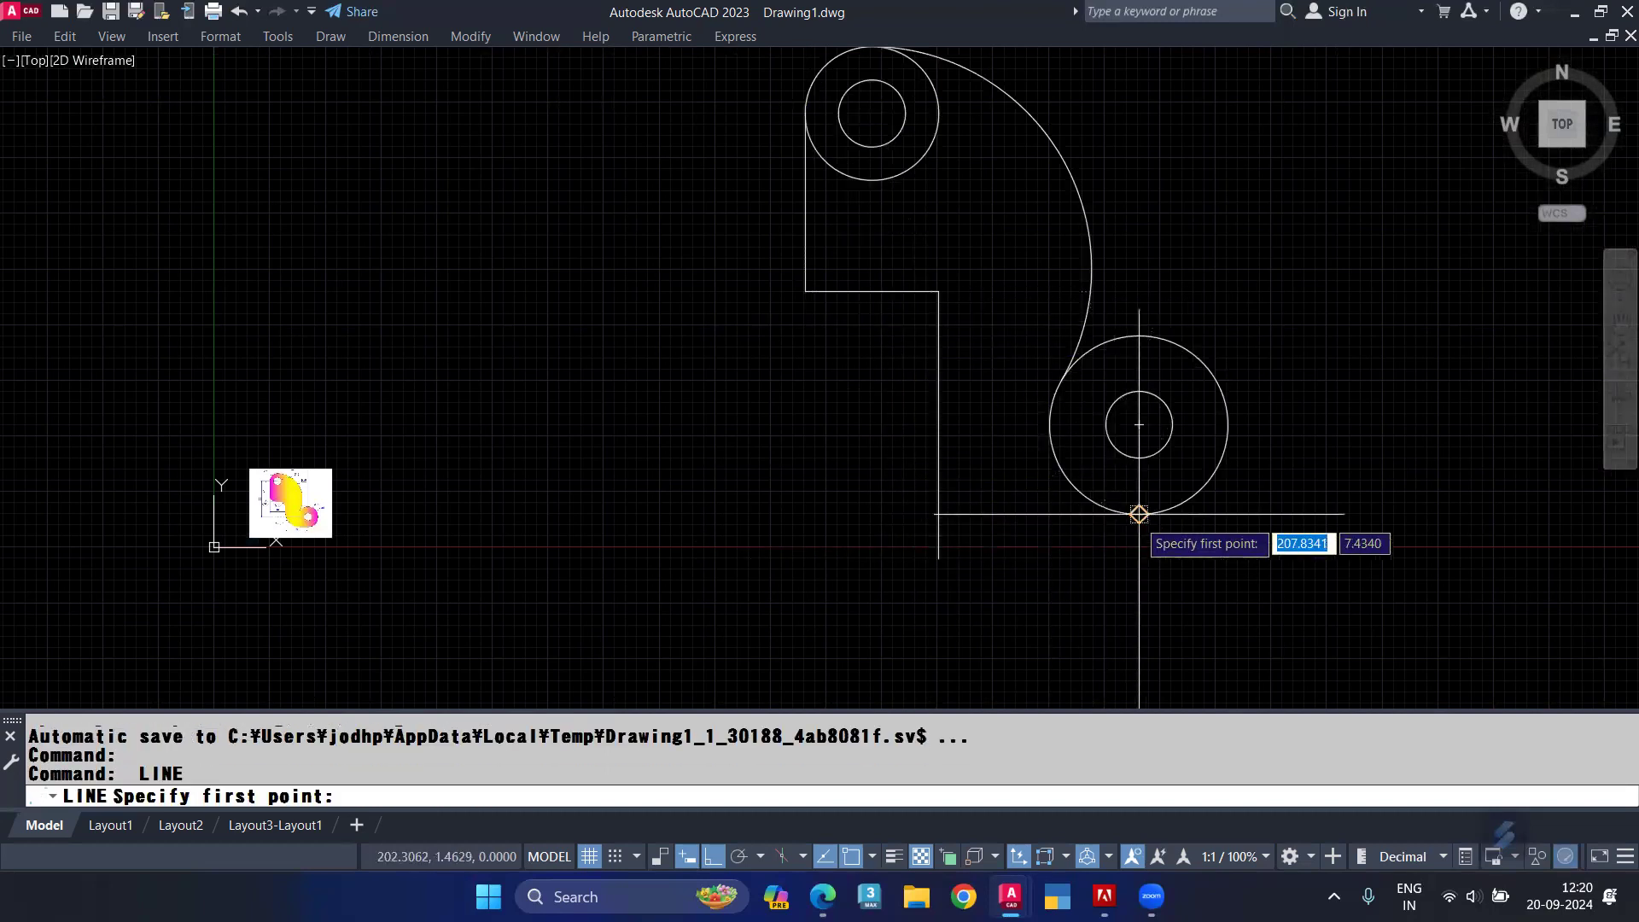
click(1138, 515)
click(807, 515)
key(Return)
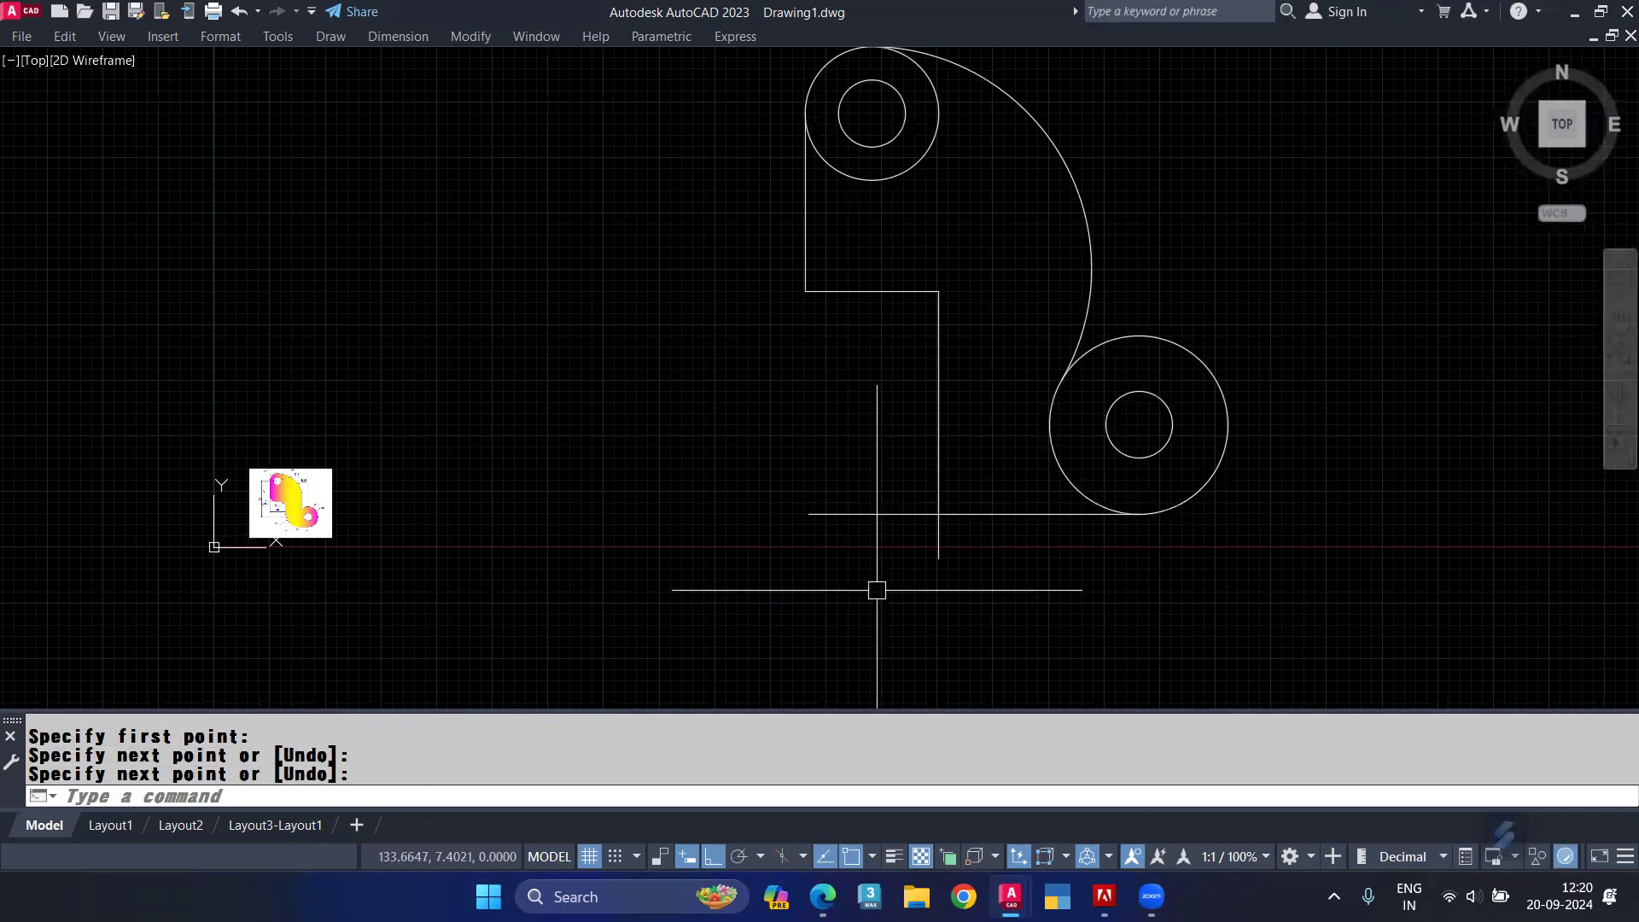
Step: Trim the overhanging ends of the vertical and horizontal lines at the outline's lower-left corner
text(tr)
key(space)
click(939, 547)
click(905, 516)
key(Escape)
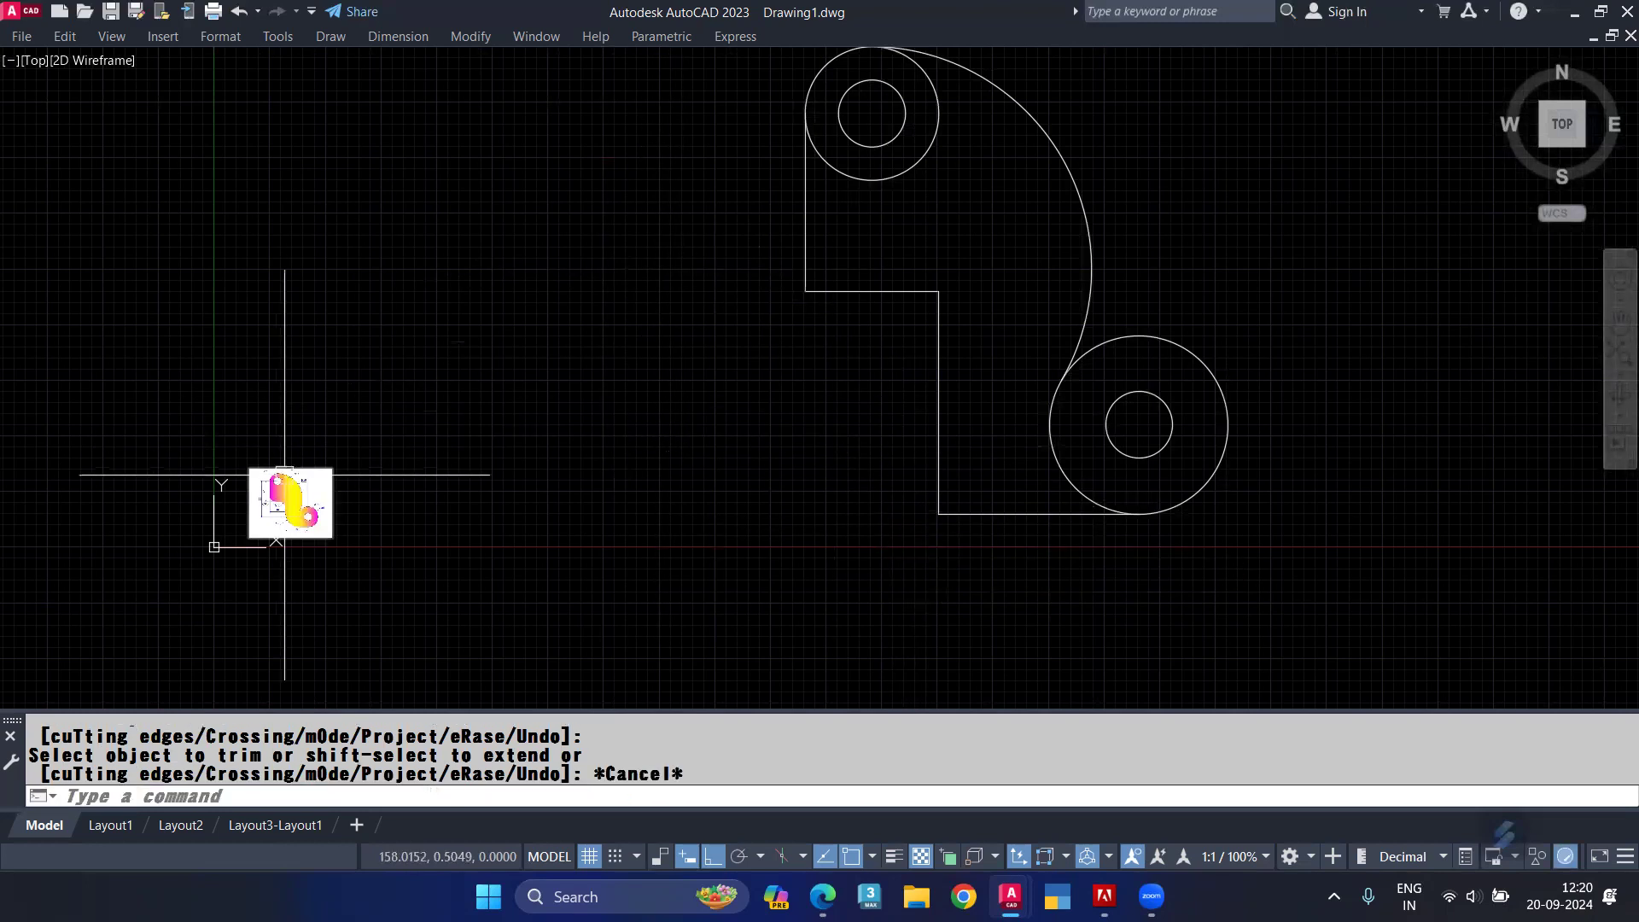
Step: Fillet the corner between the 40 long vertical line and the 30 long horizontal line with a radius of 10
scroll(275, 497, up, 2)
scroll(273, 495, up, 5)
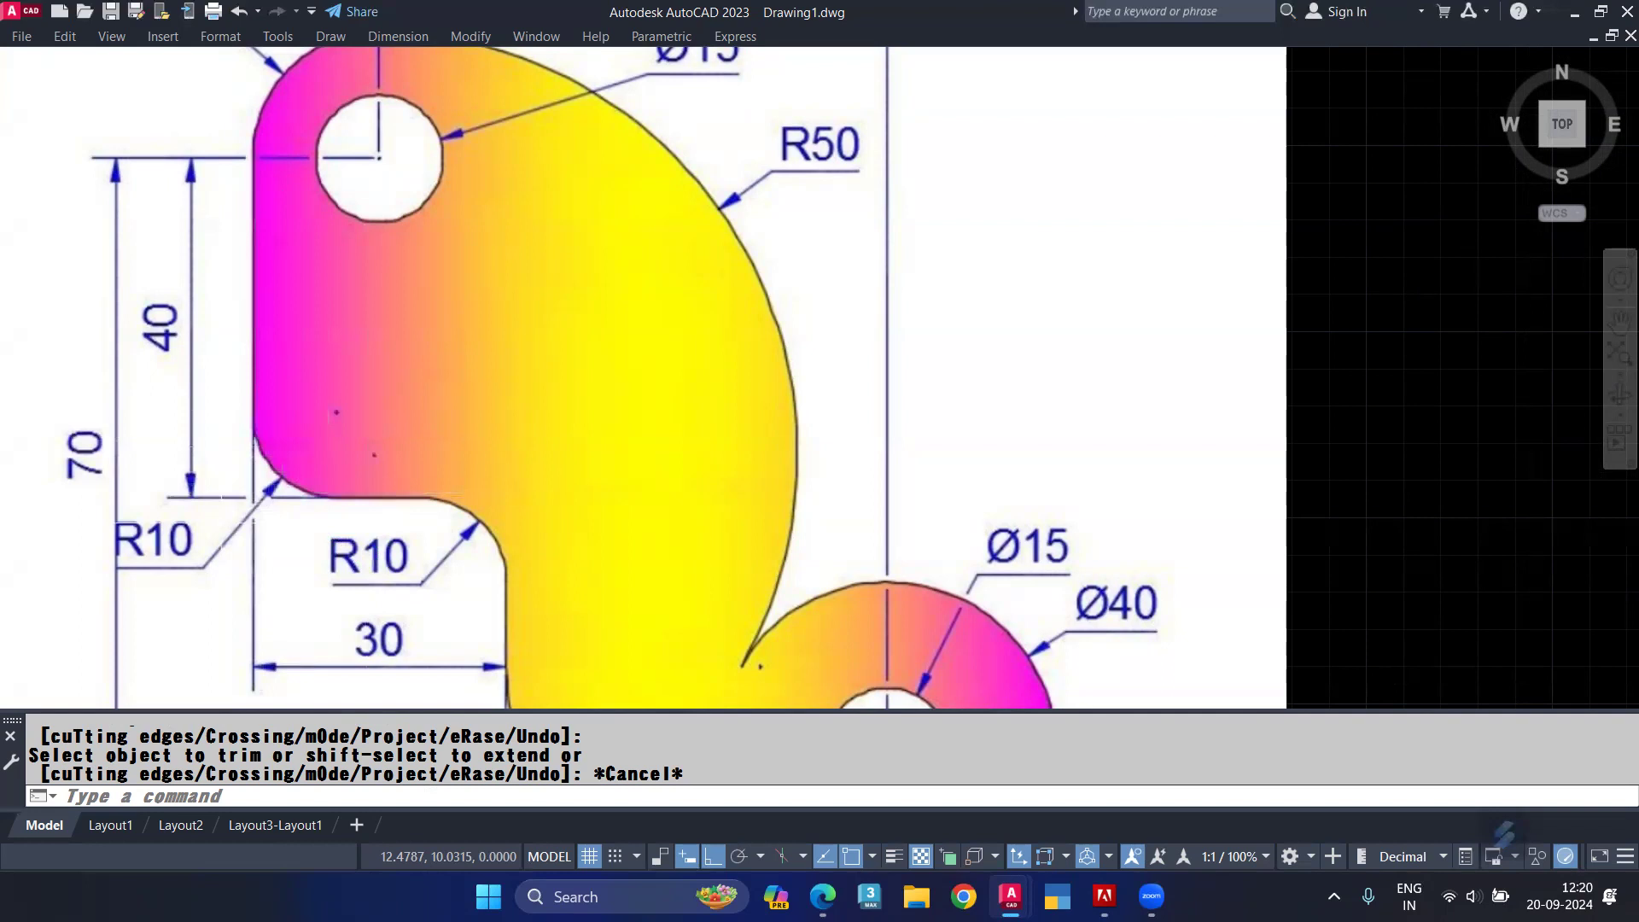
scroll(662, 422, down, 6)
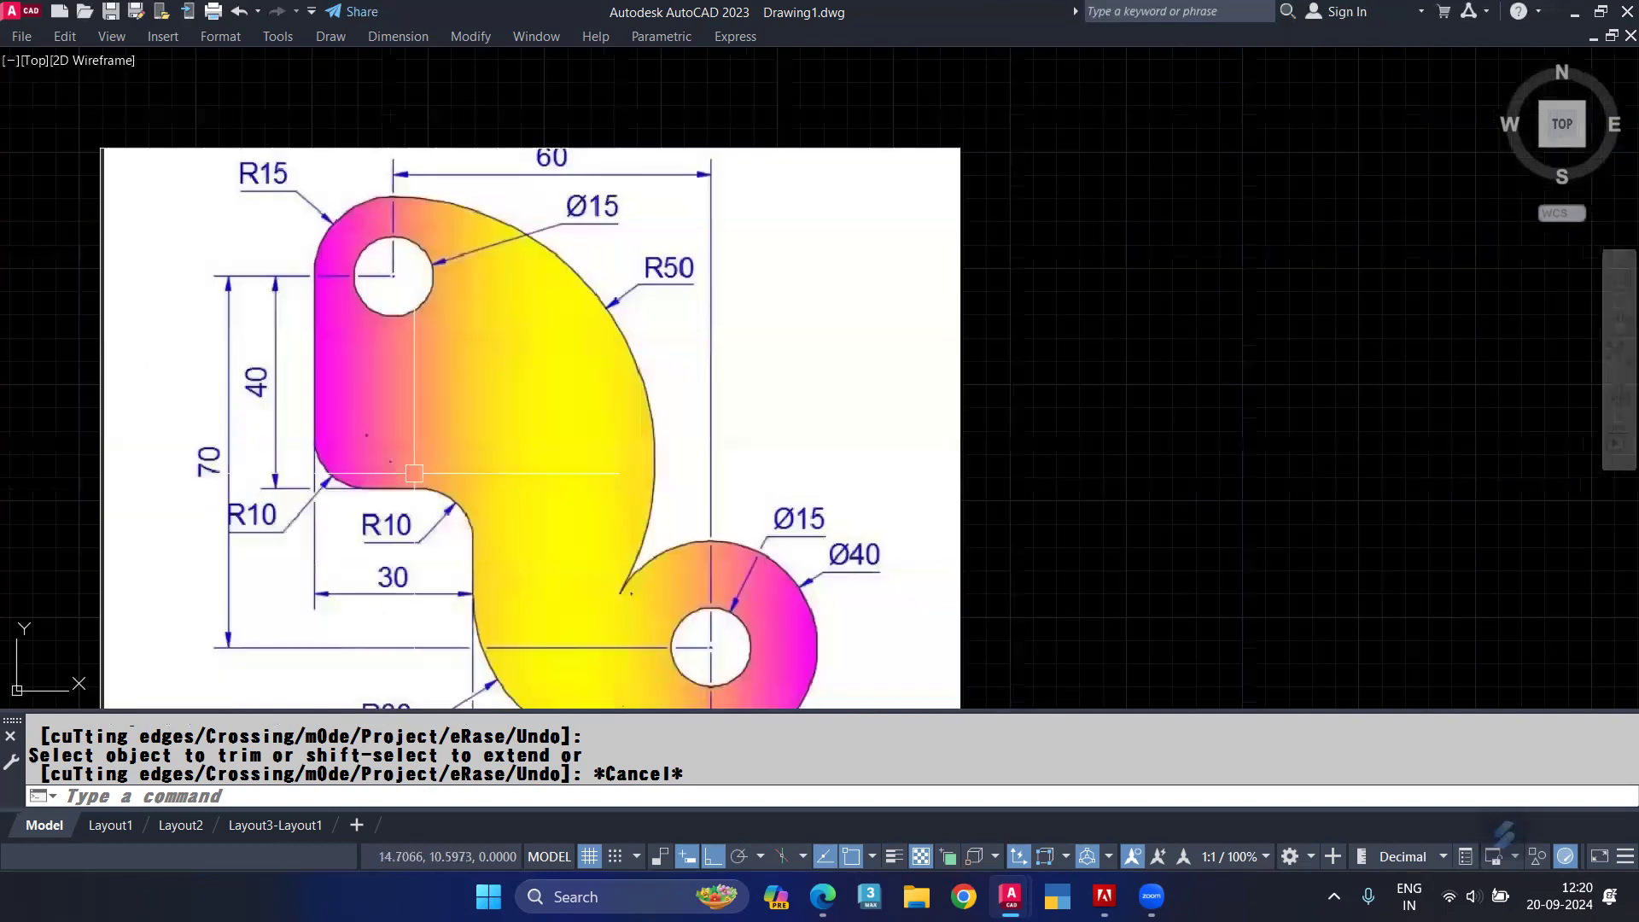
middle_drag(1440, 194, 879, 452)
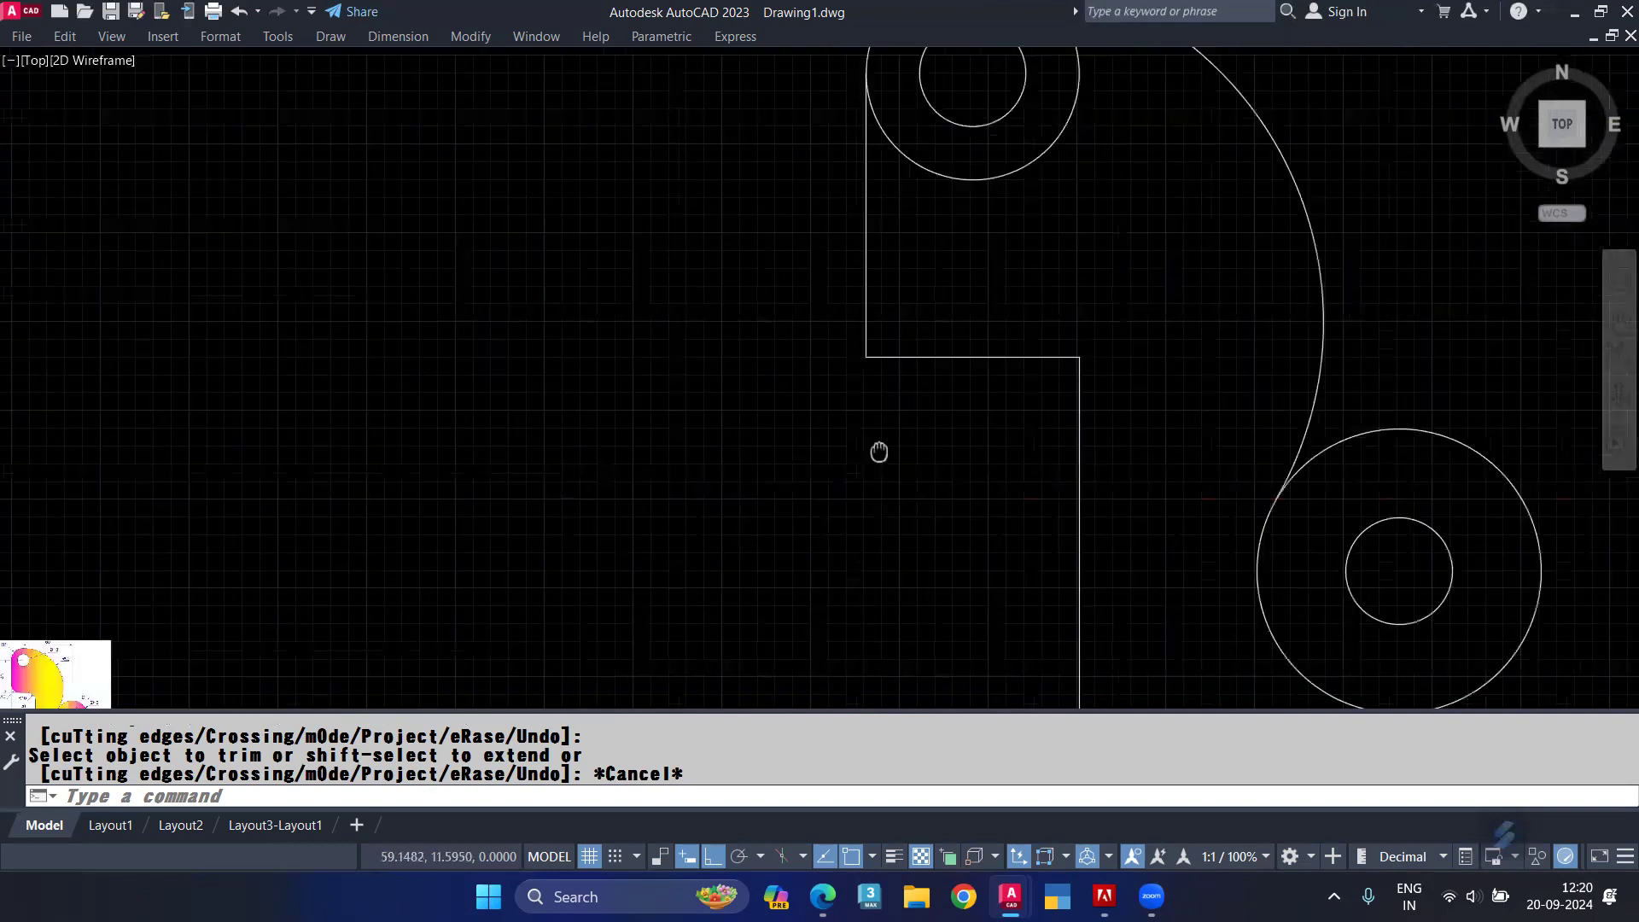
scroll(873, 327, up, 2)
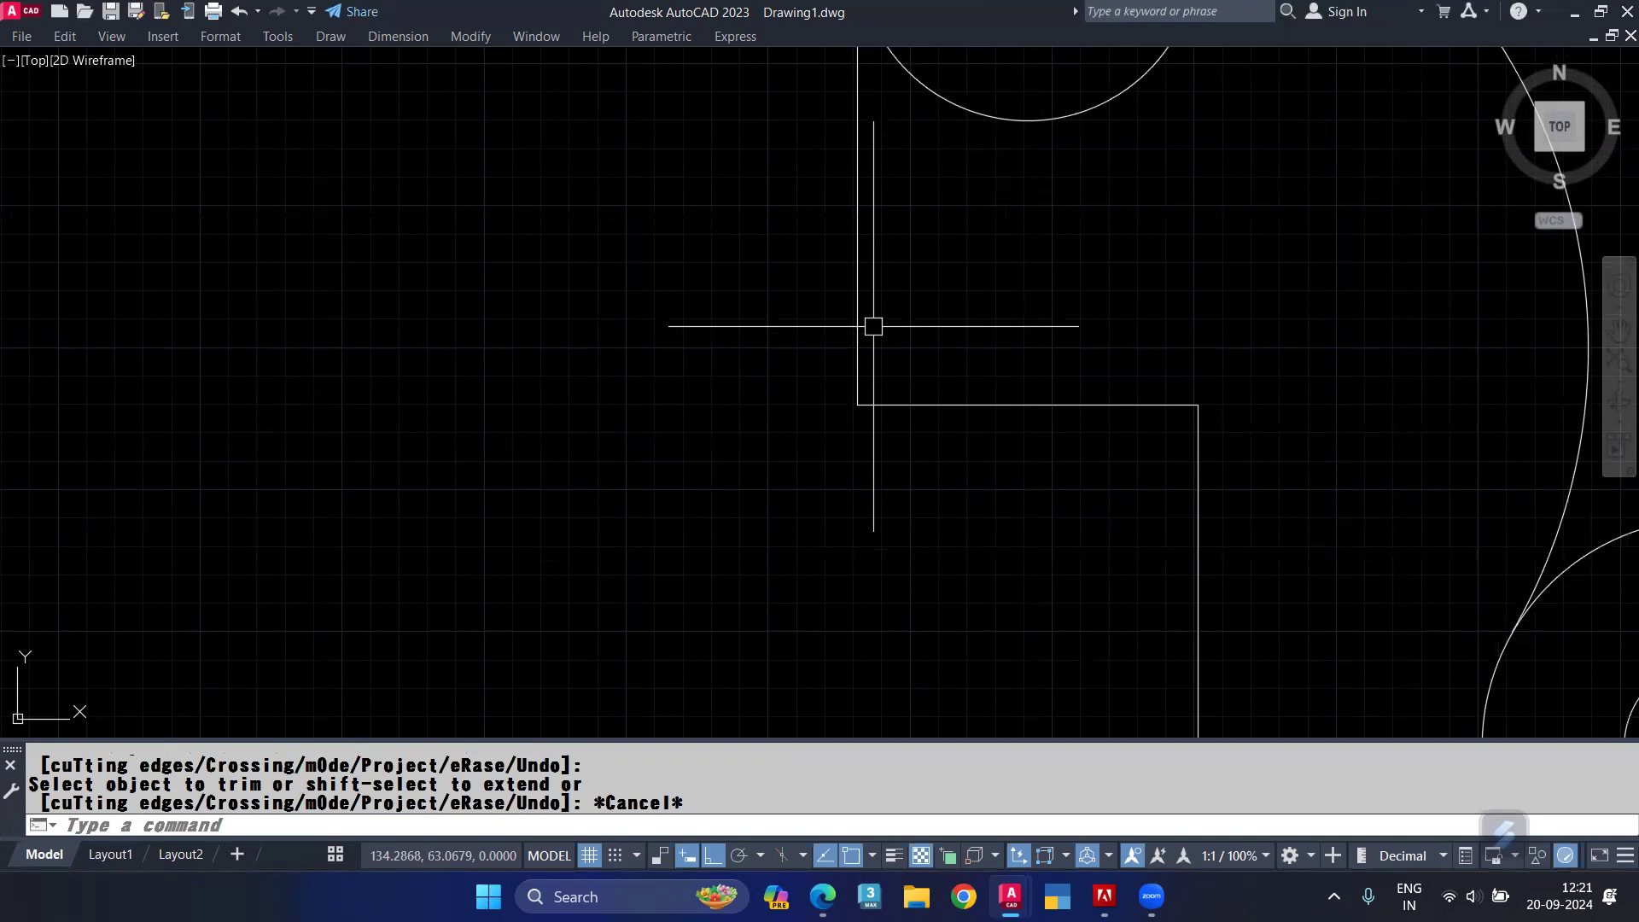
text(F)
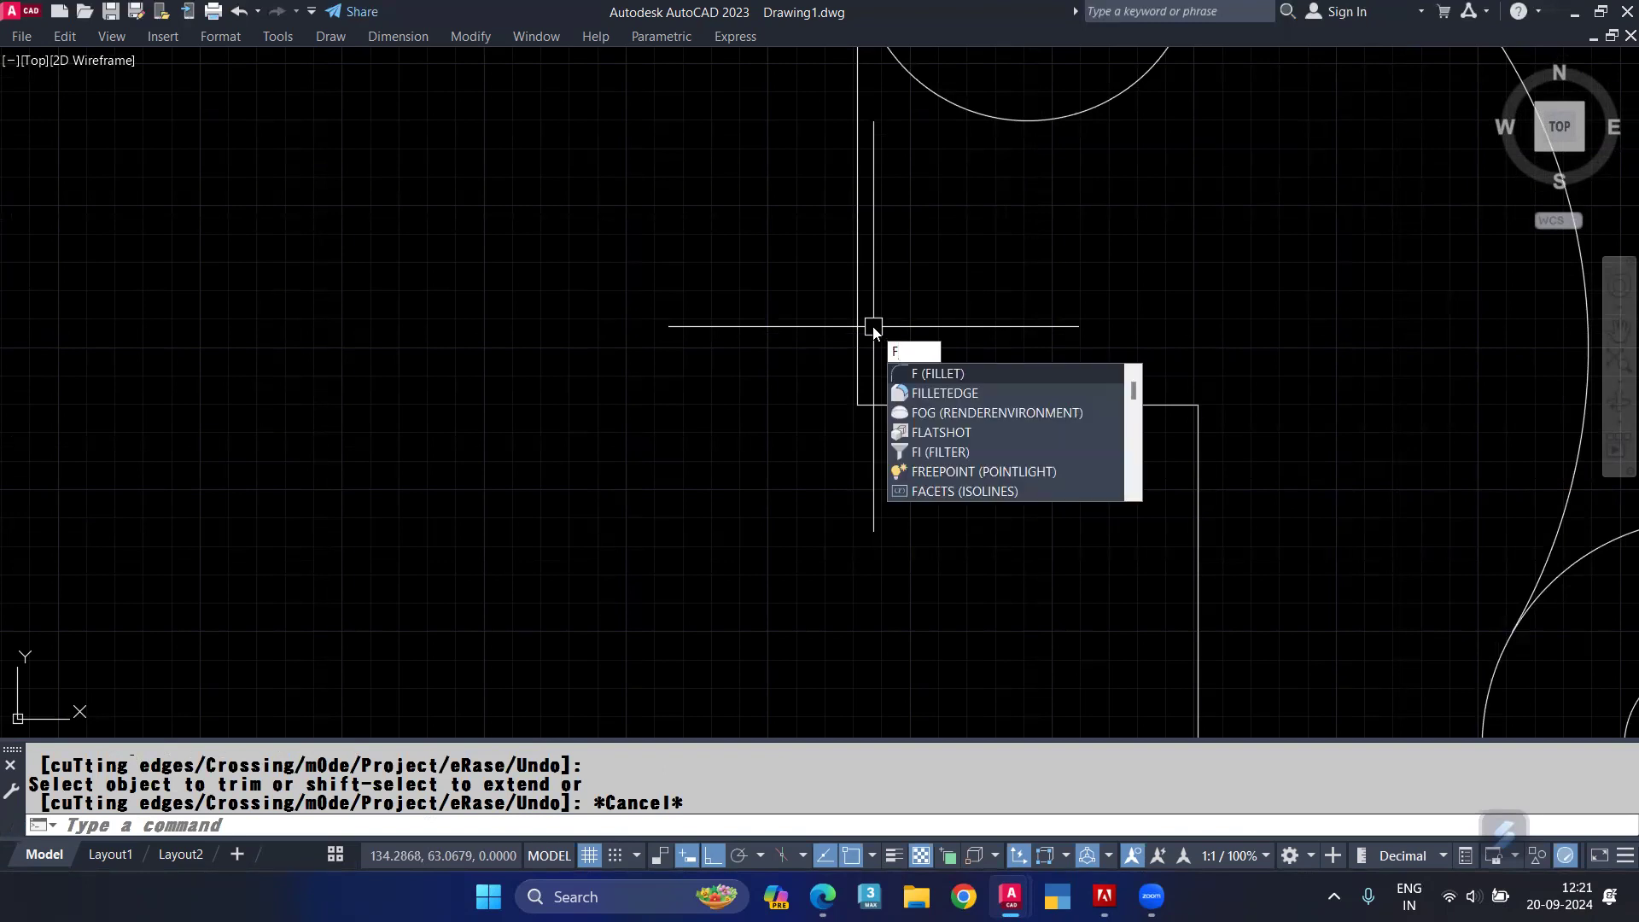
key(Return)
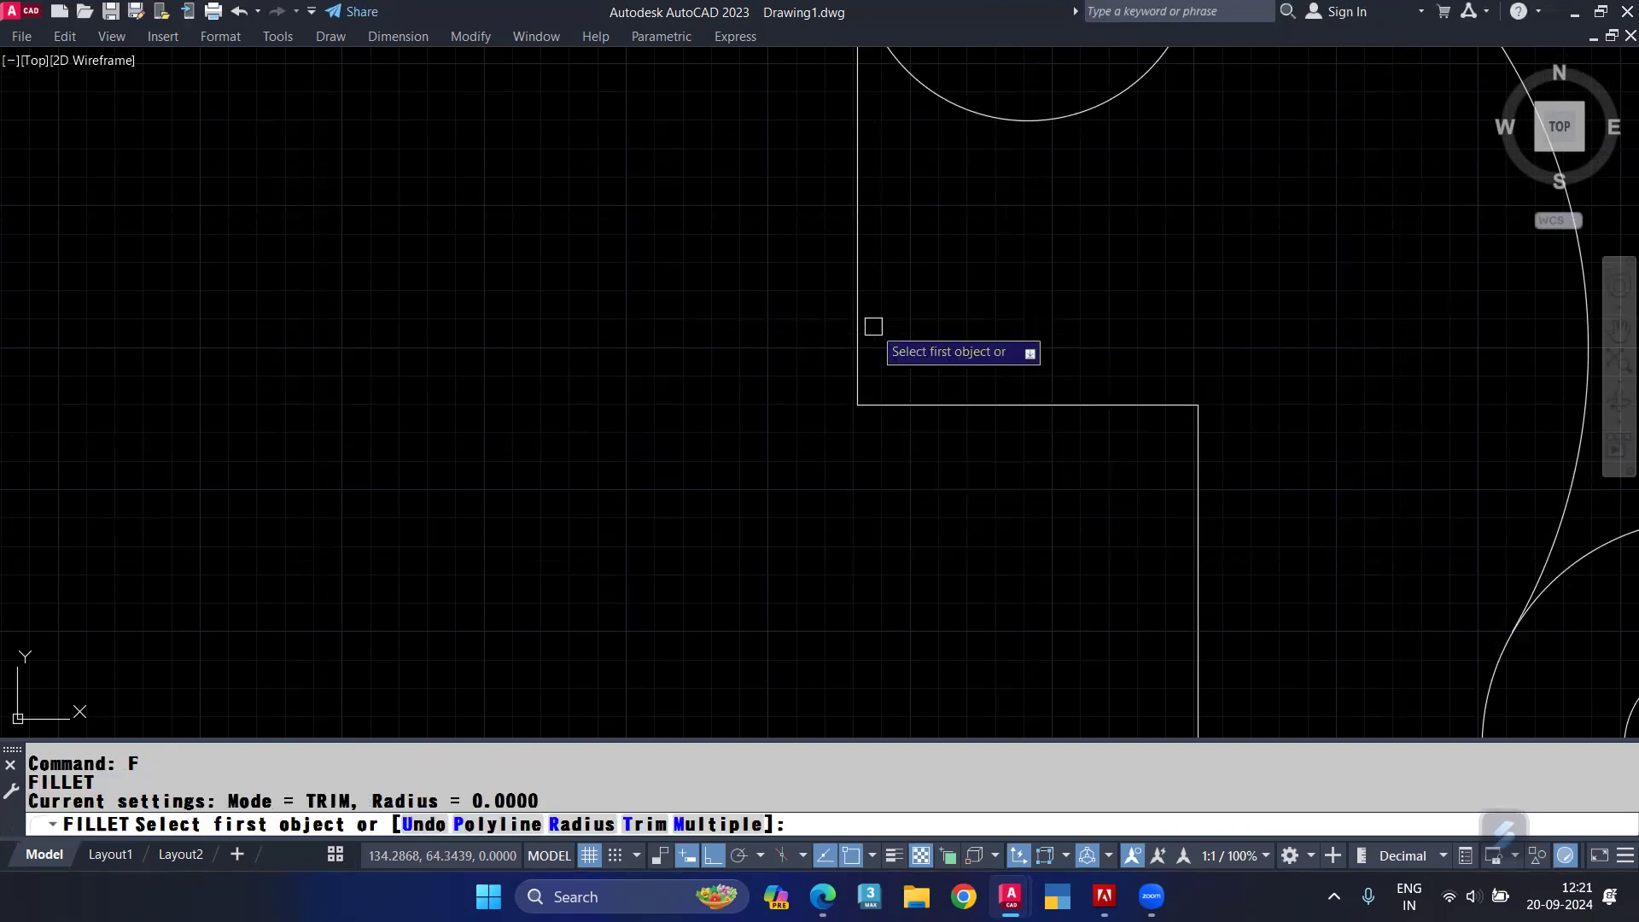
click(585, 824)
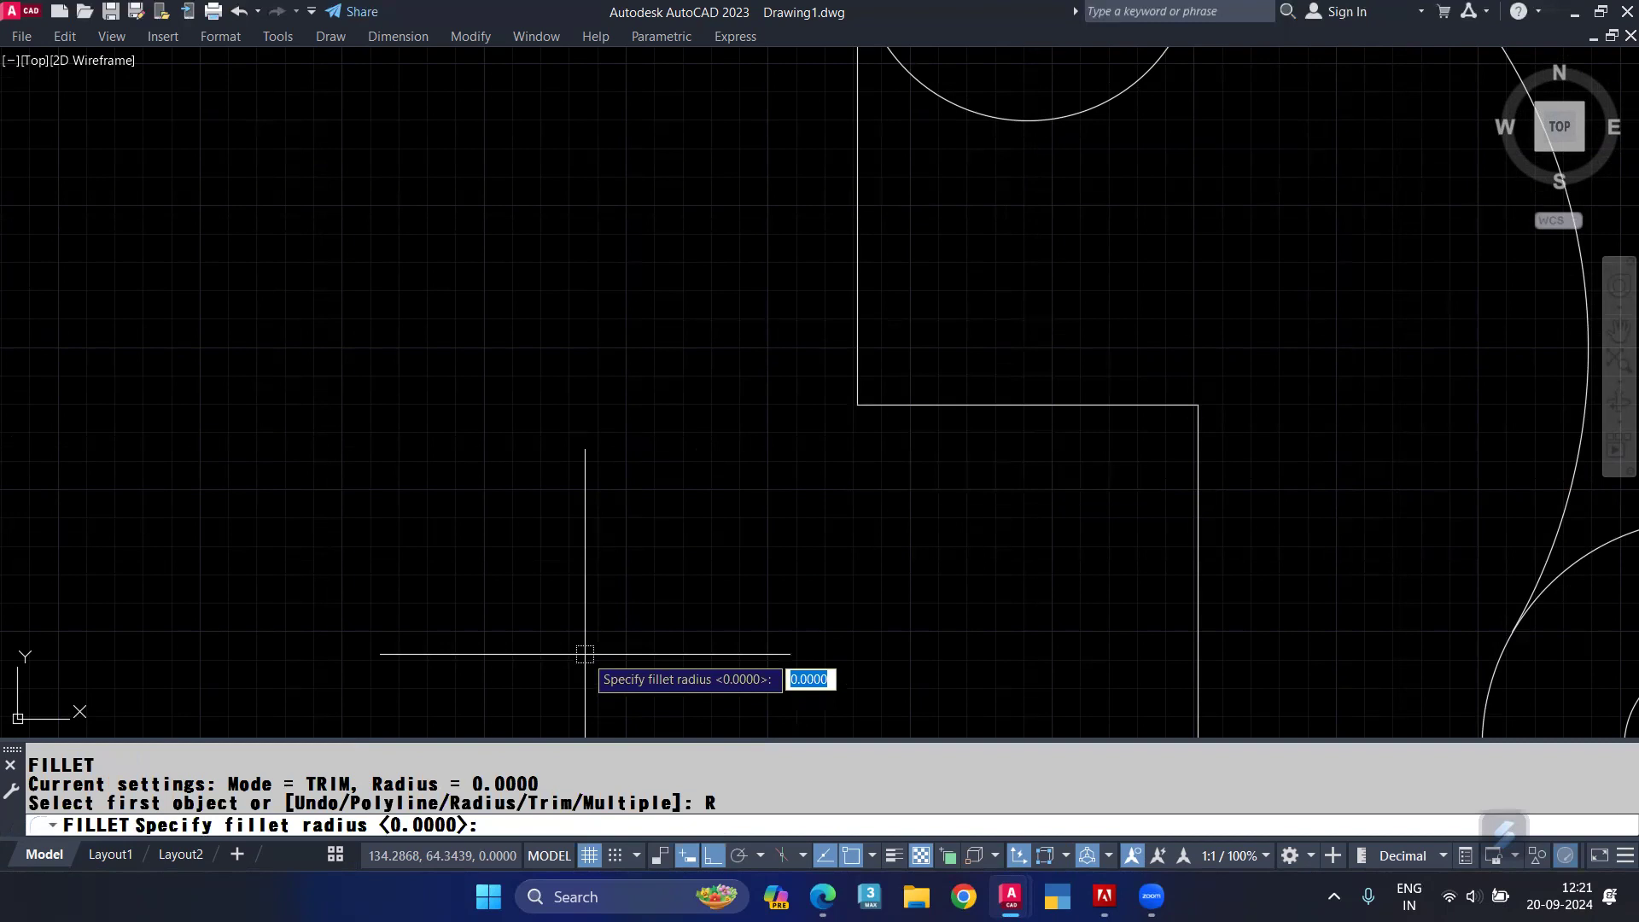
scroll(585, 654, down, 2)
text(10)
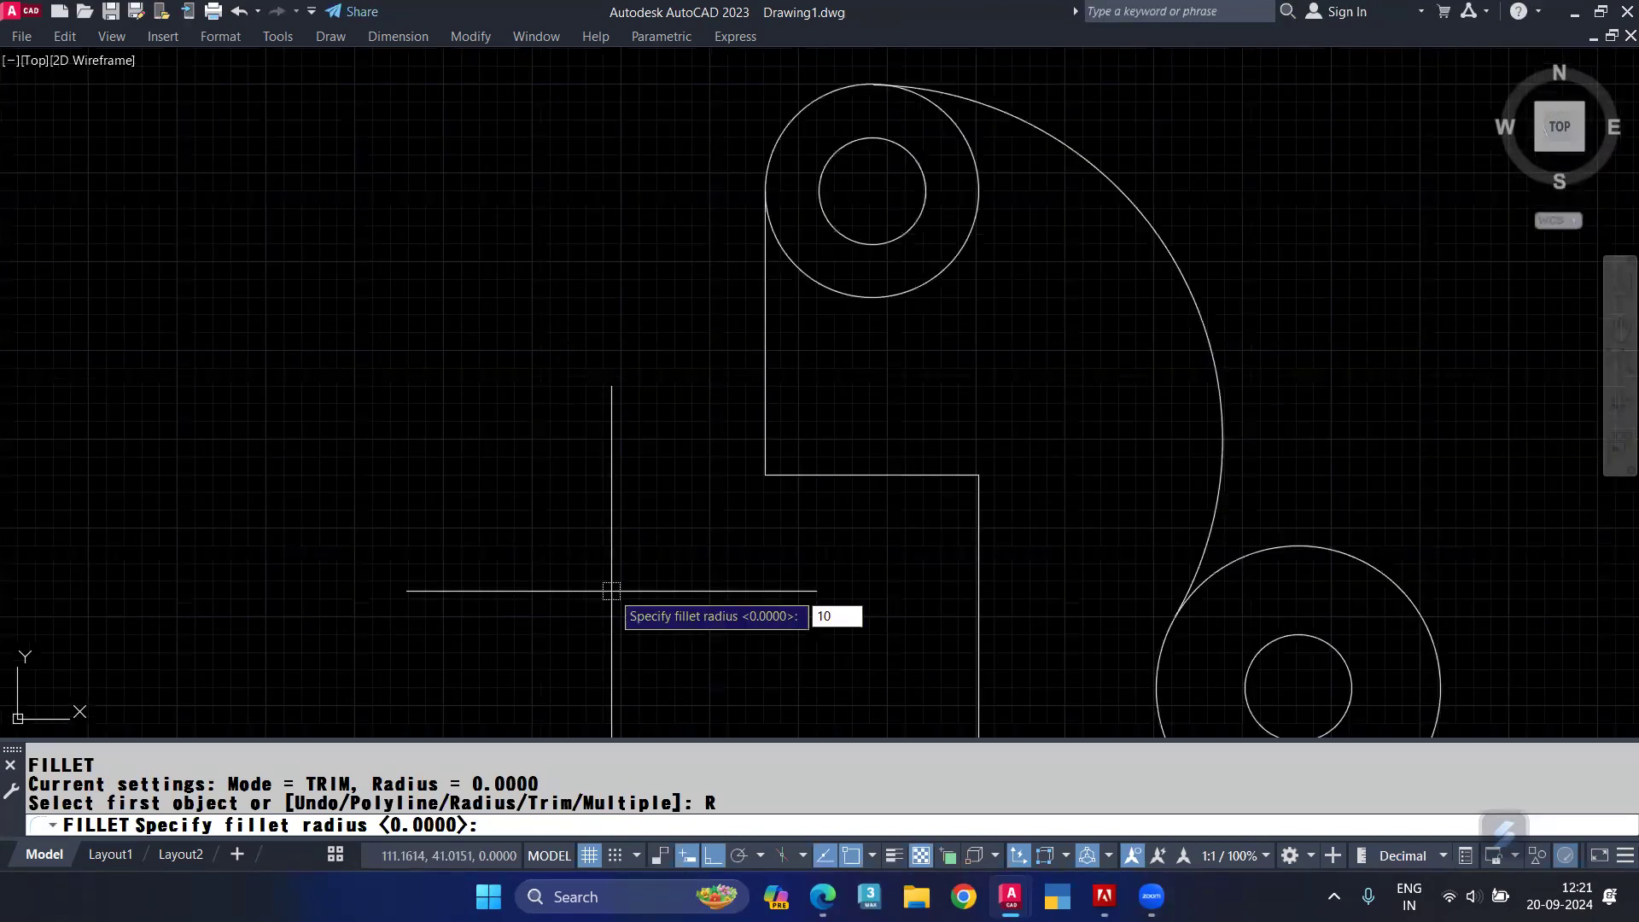
key(Return)
click(760, 430)
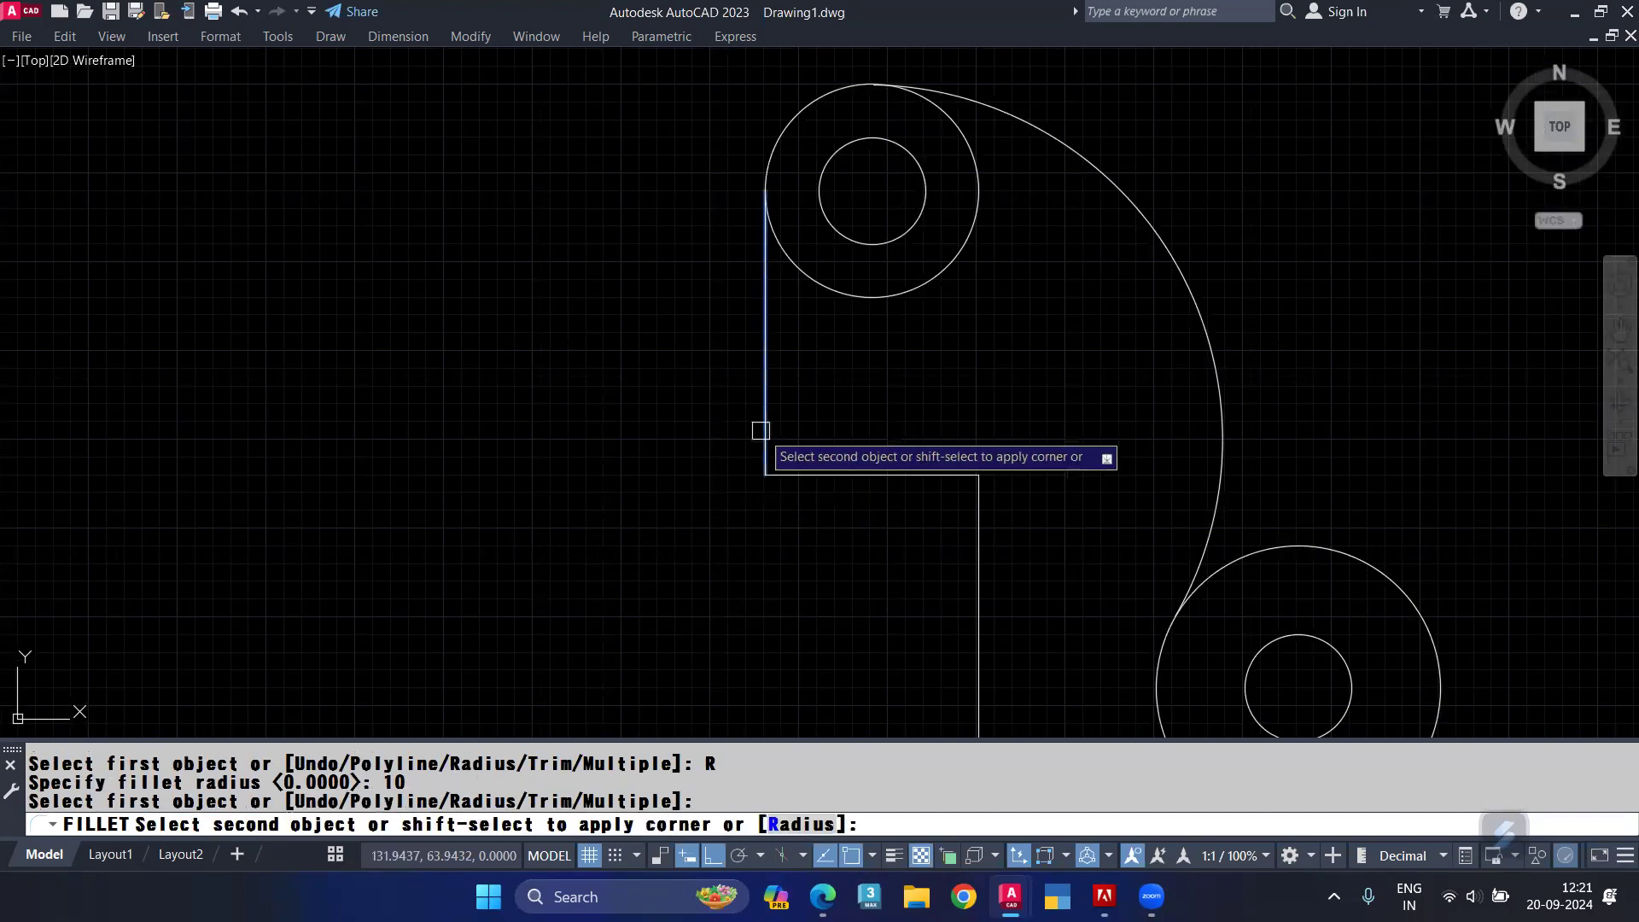
click(829, 470)
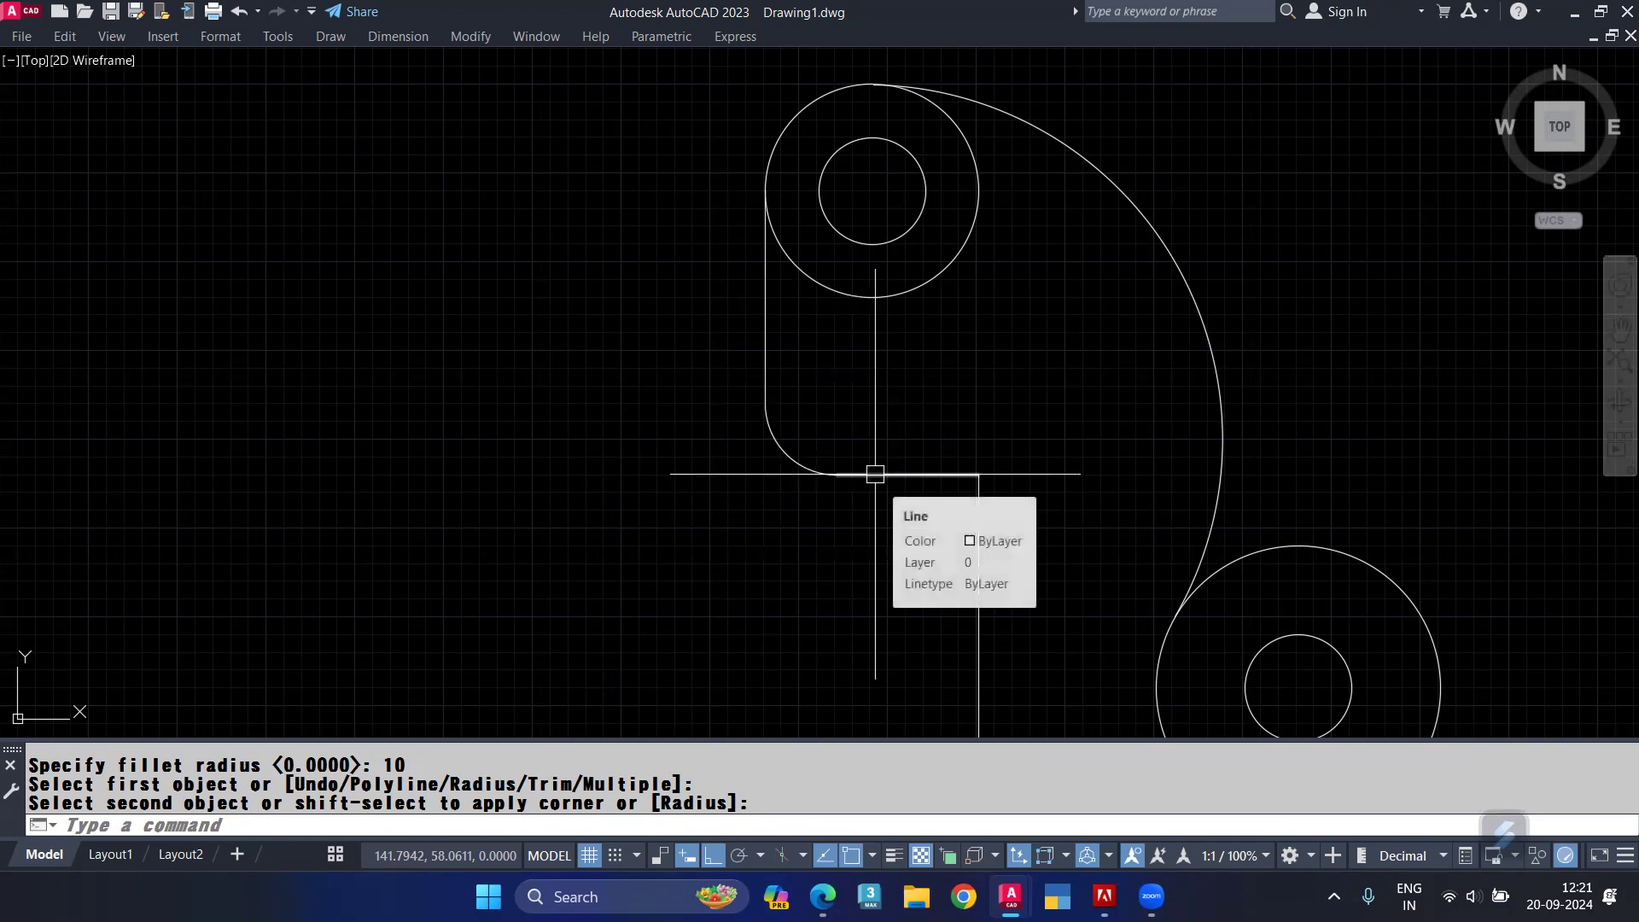
Step: Fillet the corner between the 30 long horizontal line and the lower vertical line using the same radius of 10
key(Return)
click(944, 474)
click(971, 523)
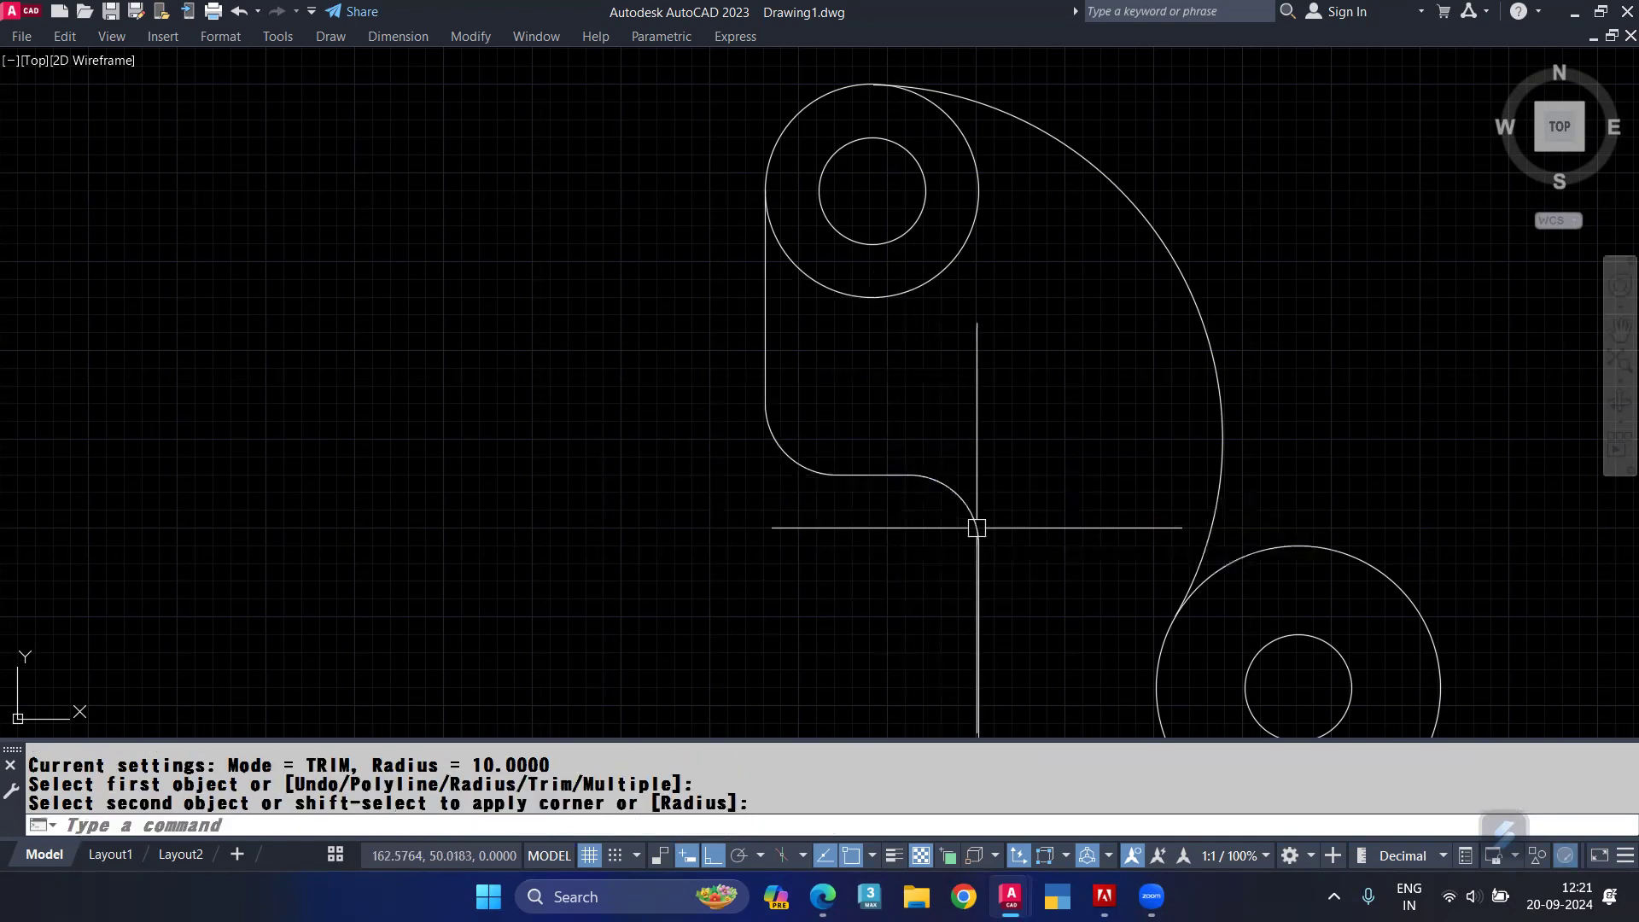
Step: Fillet the outline's lower-left corner between the lower vertical line and the bottom horizontal line with a radius of 30
middle_drag(821, 584, 771, 348)
key(Return)
text(r)
key(Return)
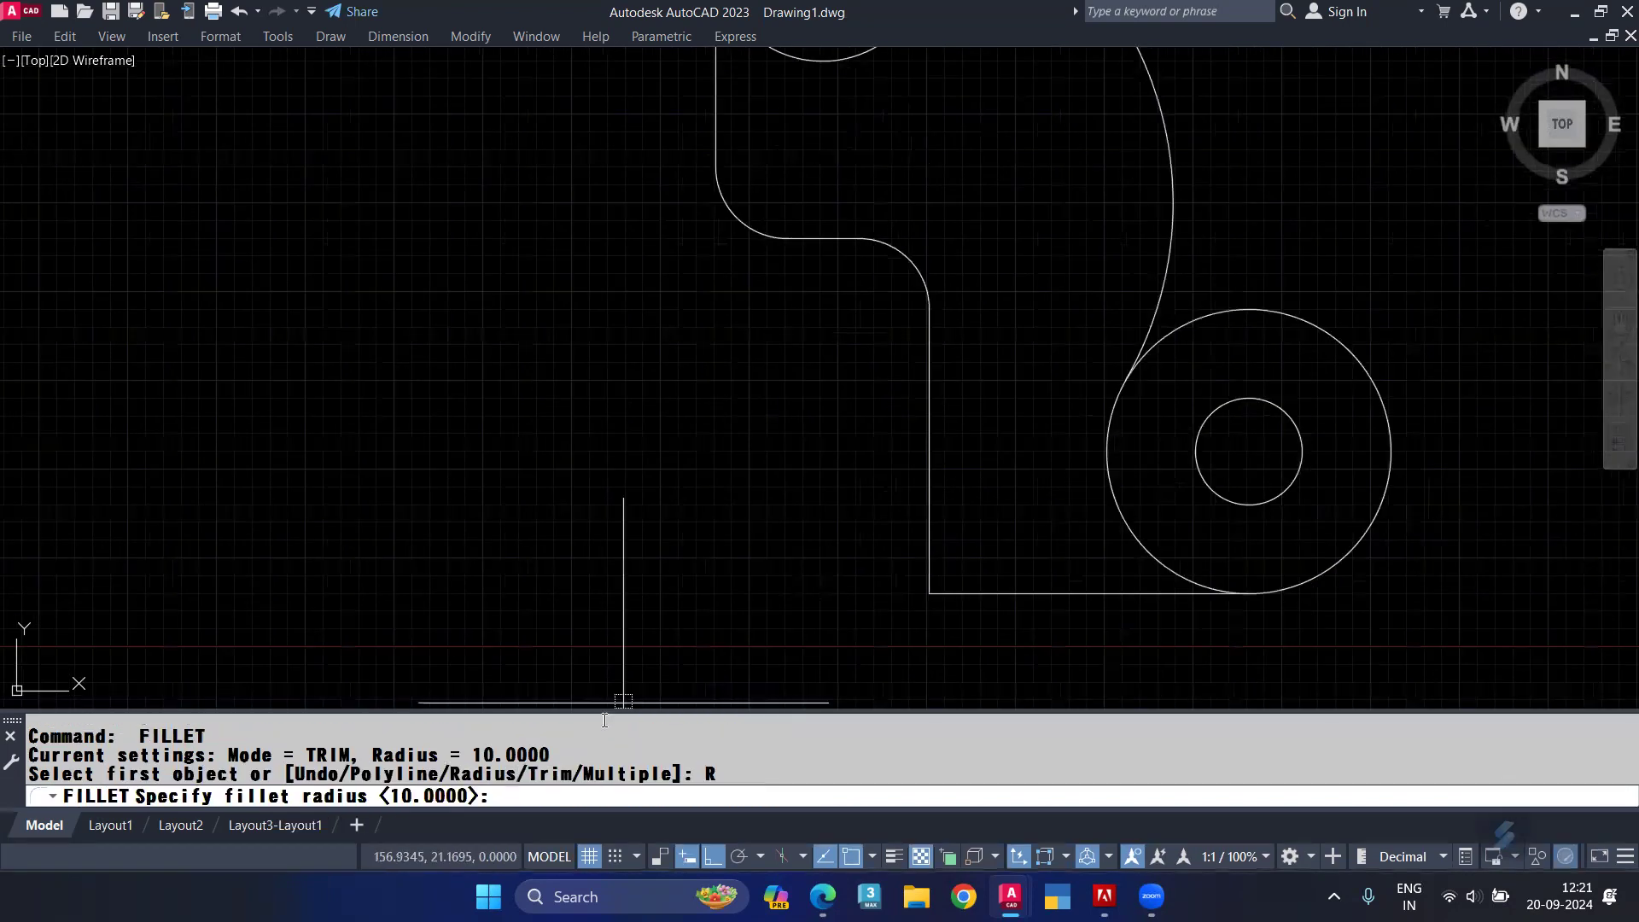
text(30)
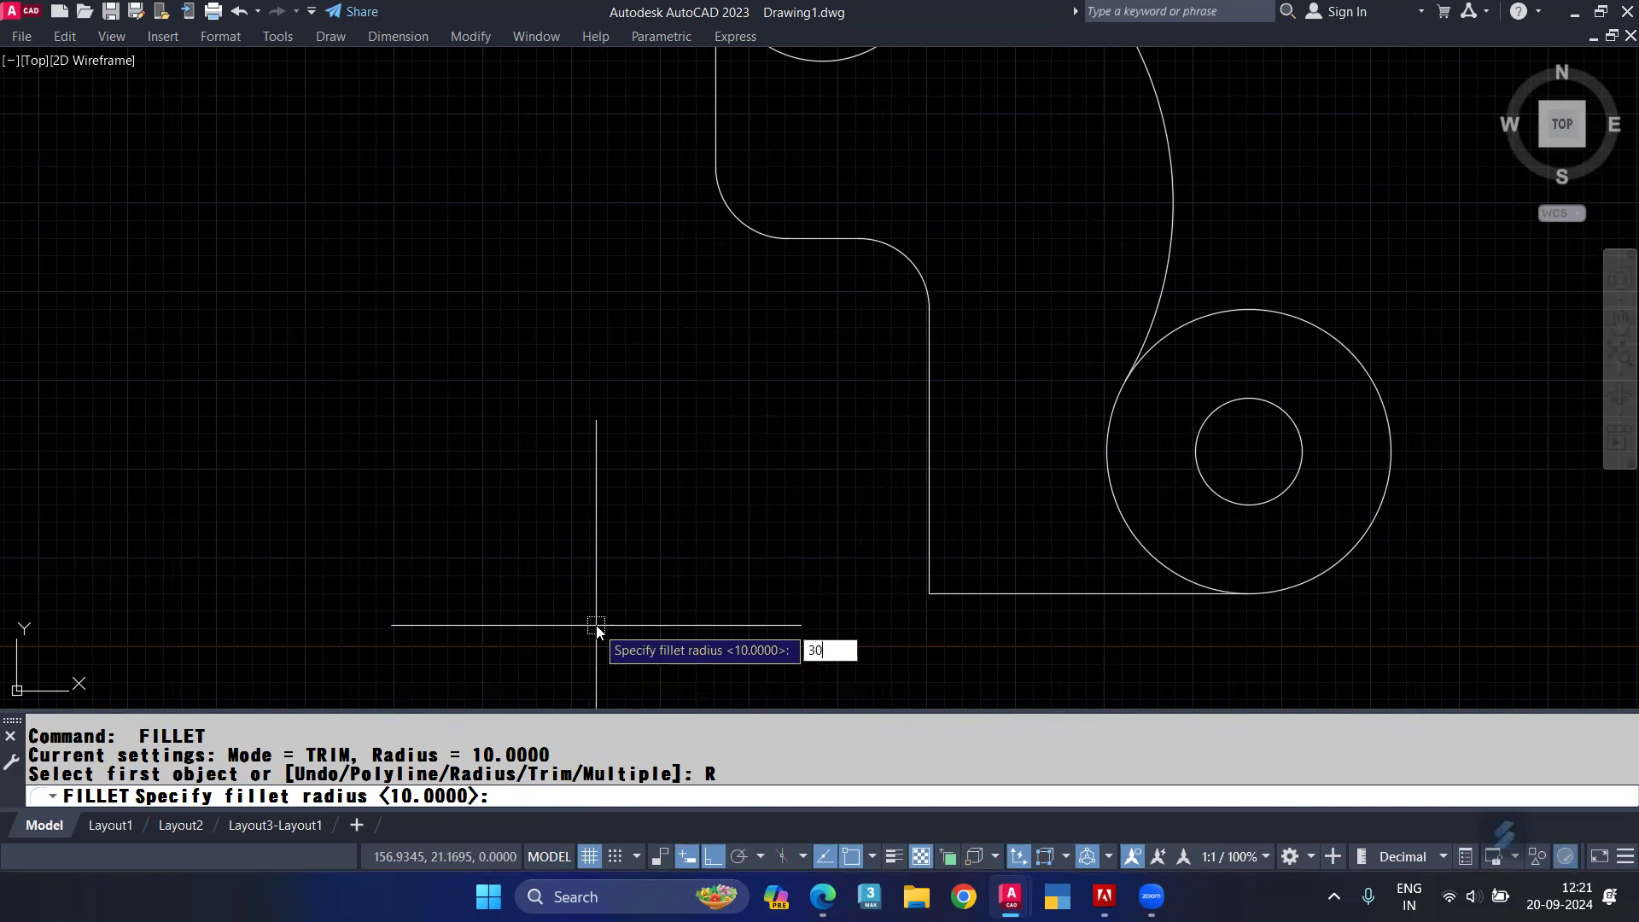
key(Return)
click(925, 490)
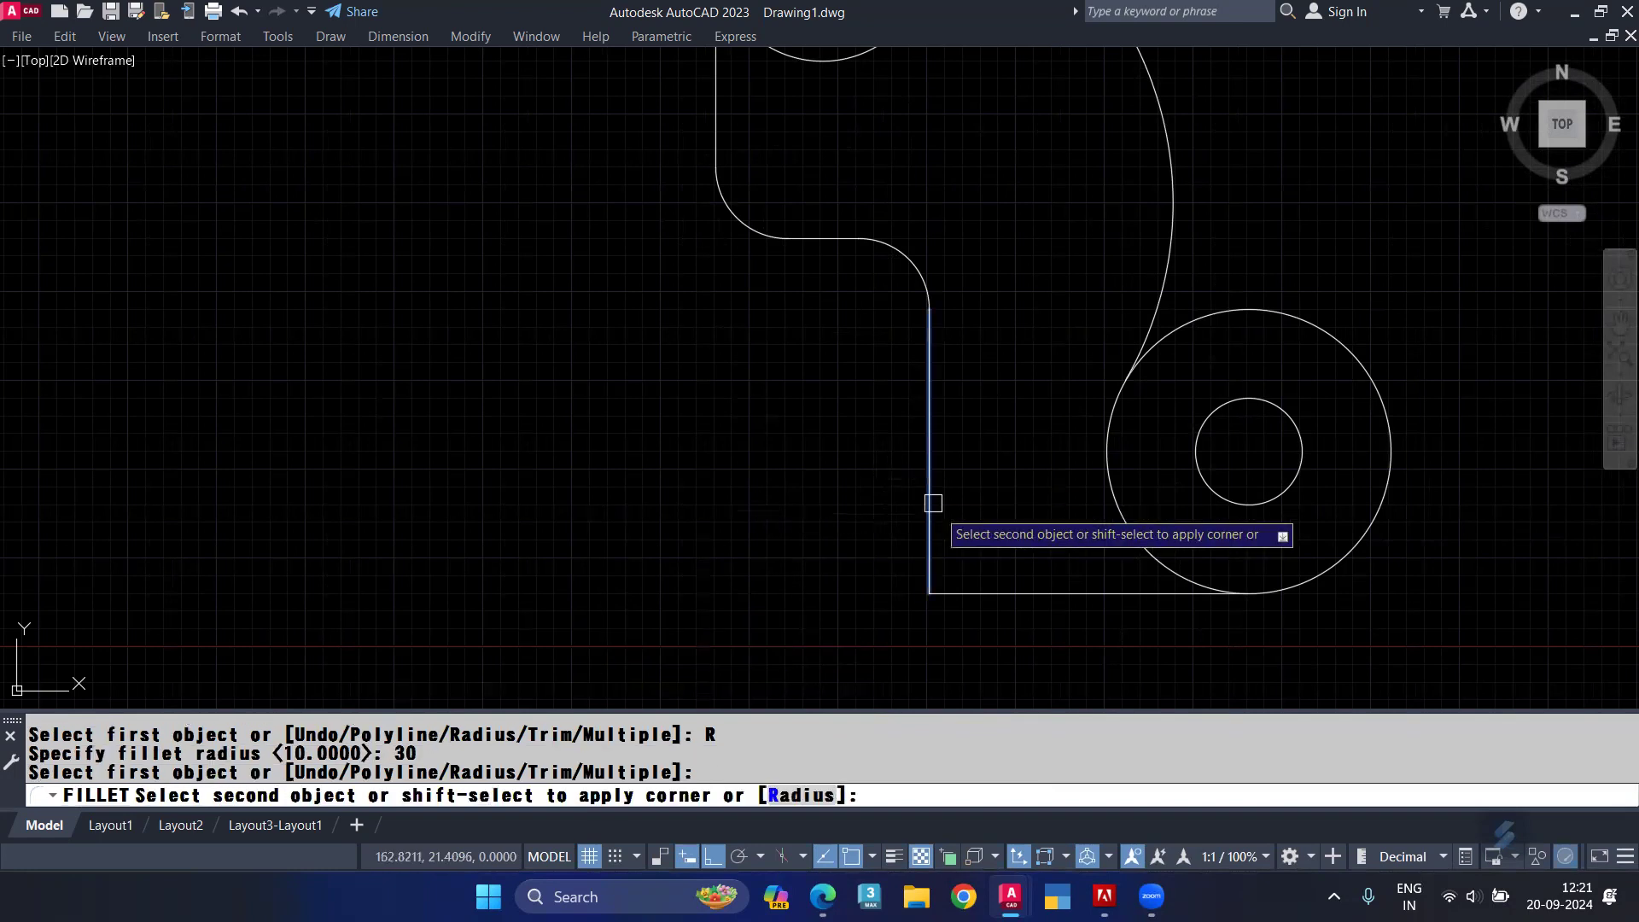
click(1023, 587)
scroll(851, 461, down, 2)
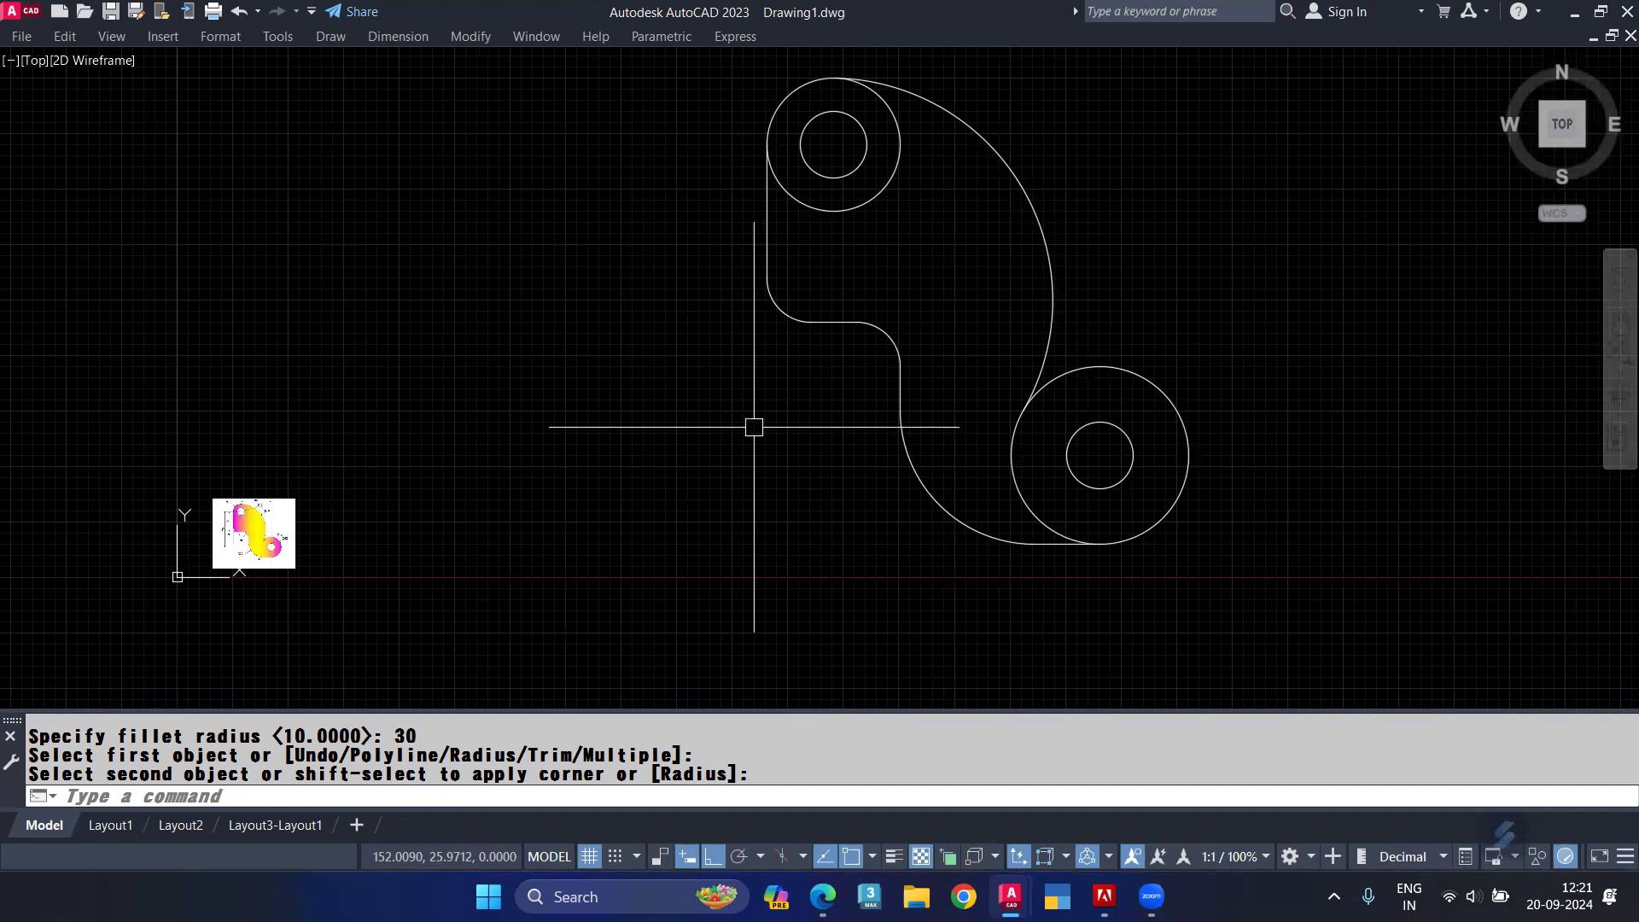
scroll(766, 319, up, 2)
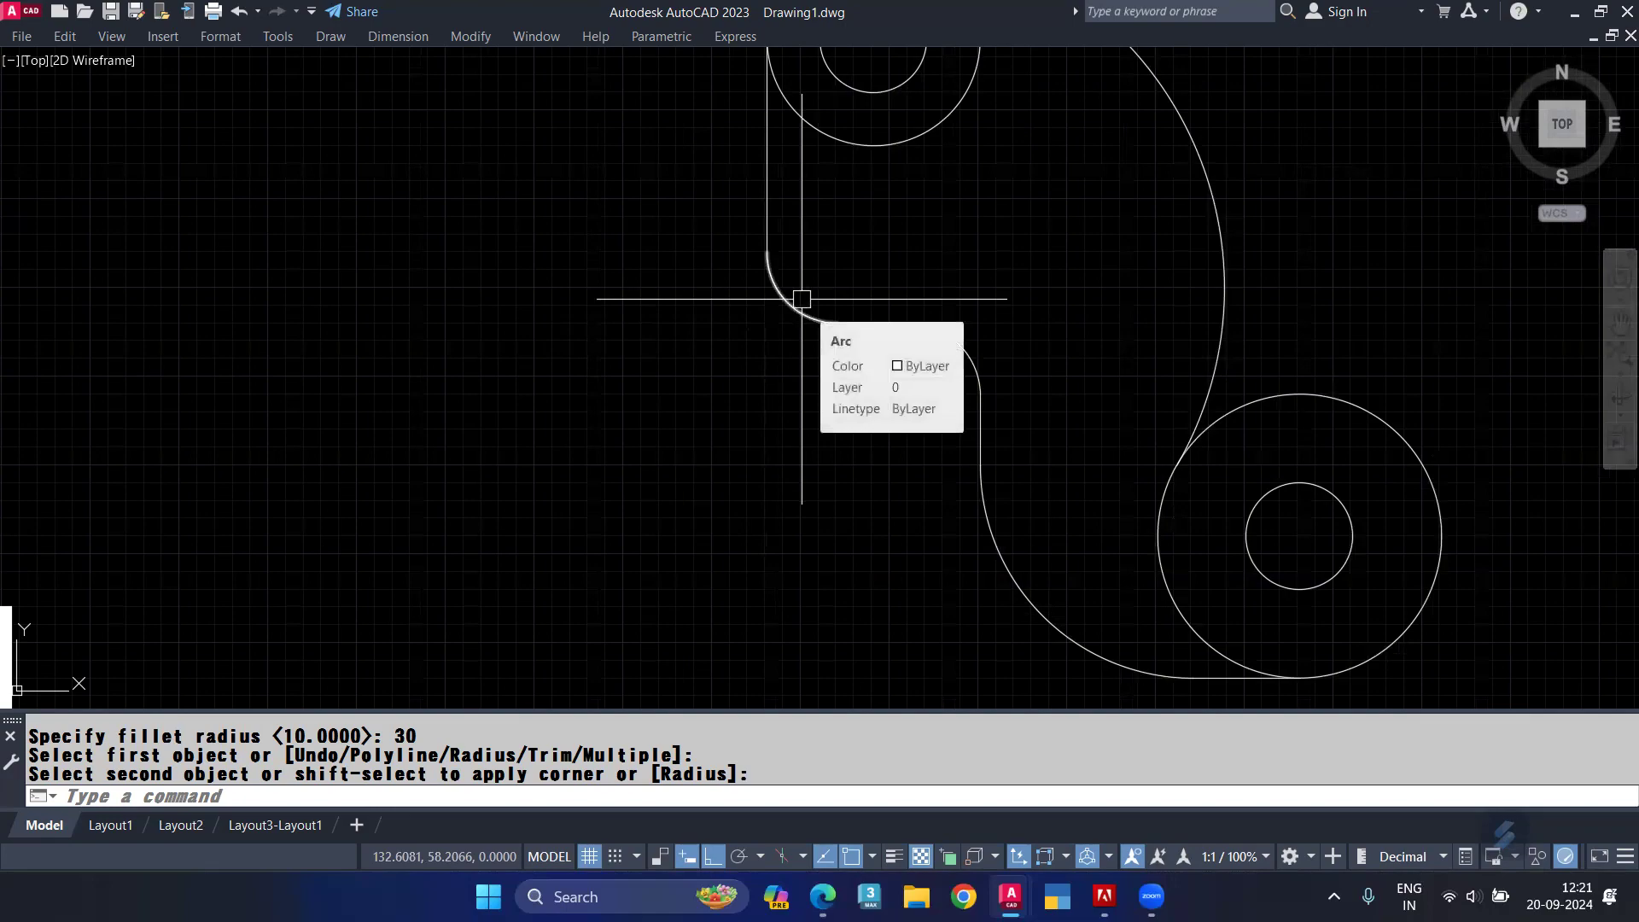
Step: Switch to the Google Docs notes and add the lines "F = fillet", "Radius" and "Specify fillet radius =" below the image clip notes
mouse_move(822, 897)
click(820, 794)
scroll(785, 563, down, 3)
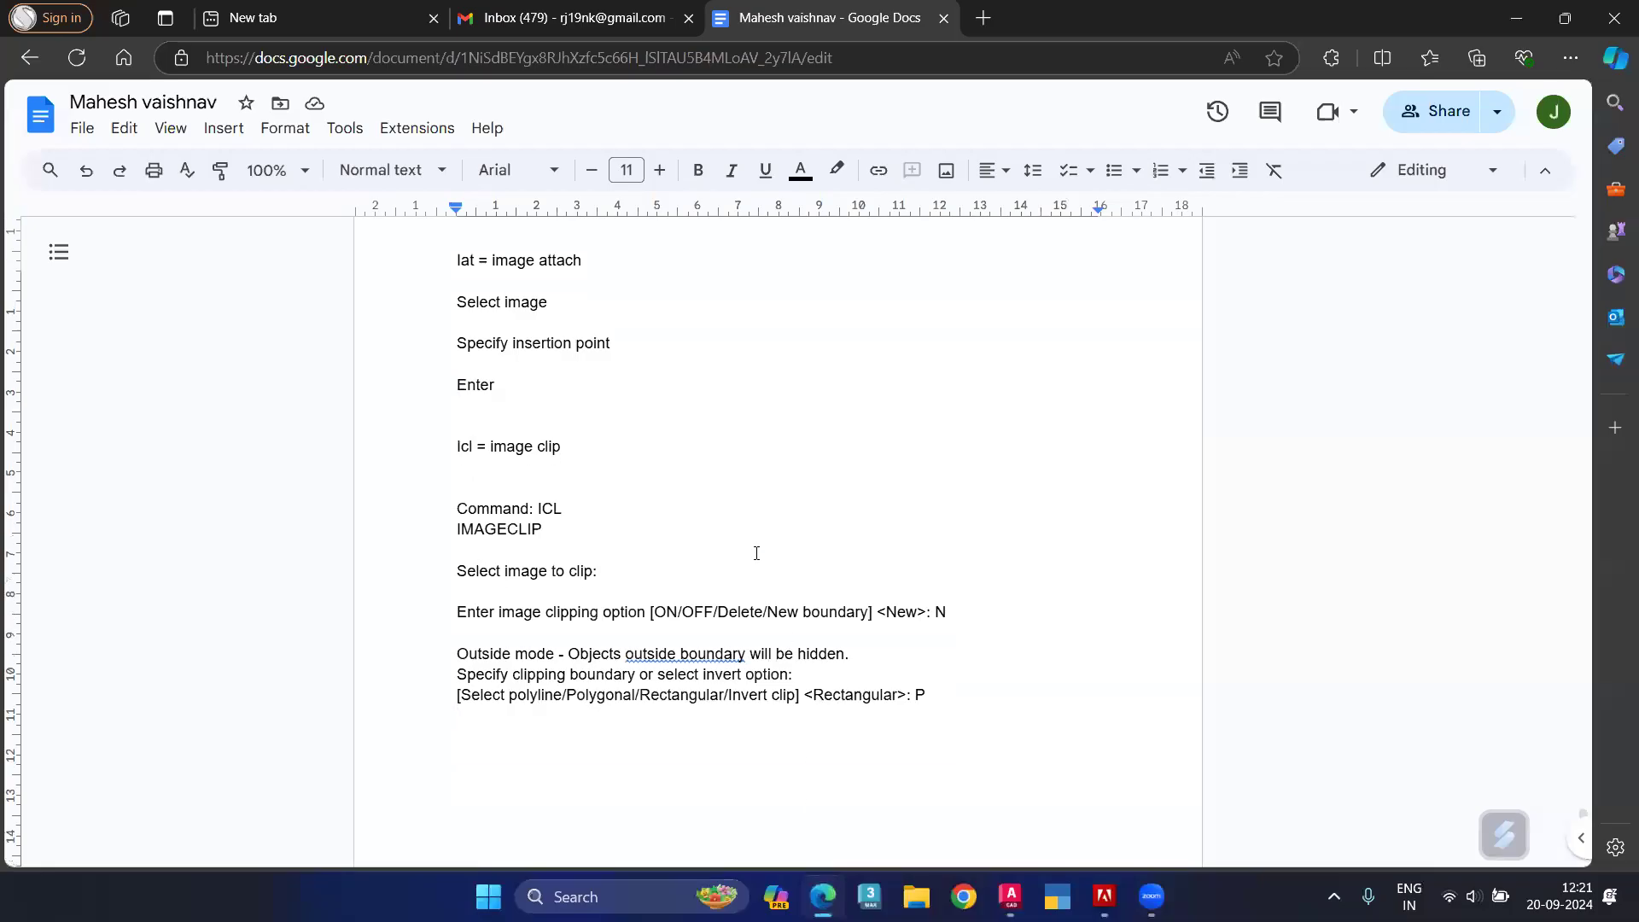
key(Return)
text(F = fillet)
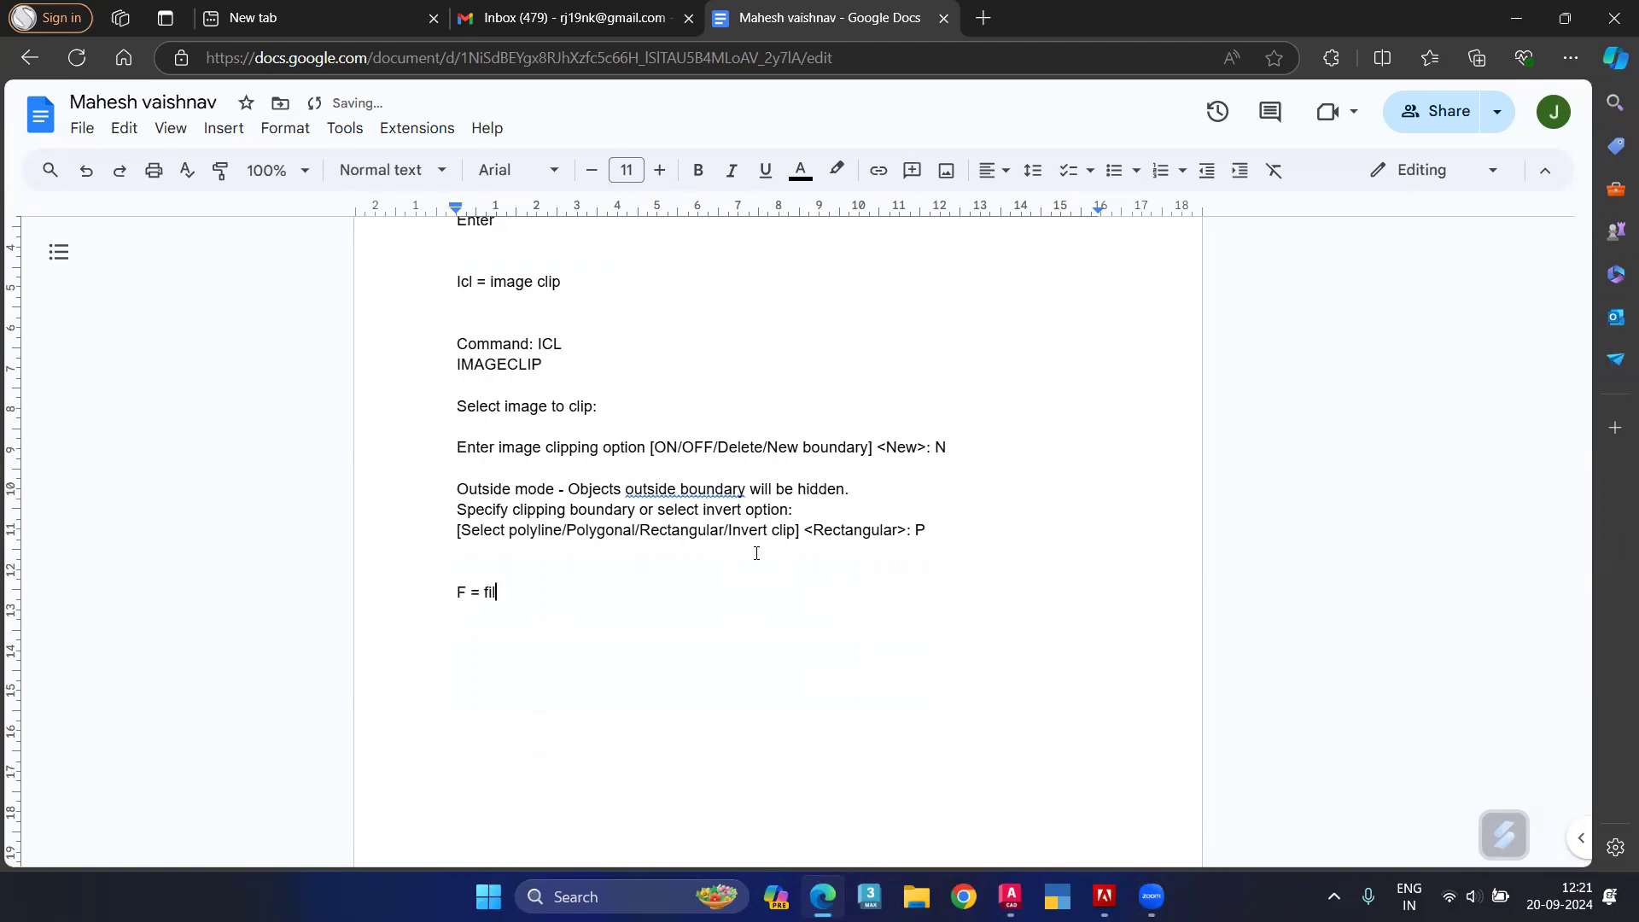
key(Return)
text(Radius)
key(Return)
key(Return)
text(spevc)
key(BackSpace)
key(BackSpace)
text(cify fillet radius)
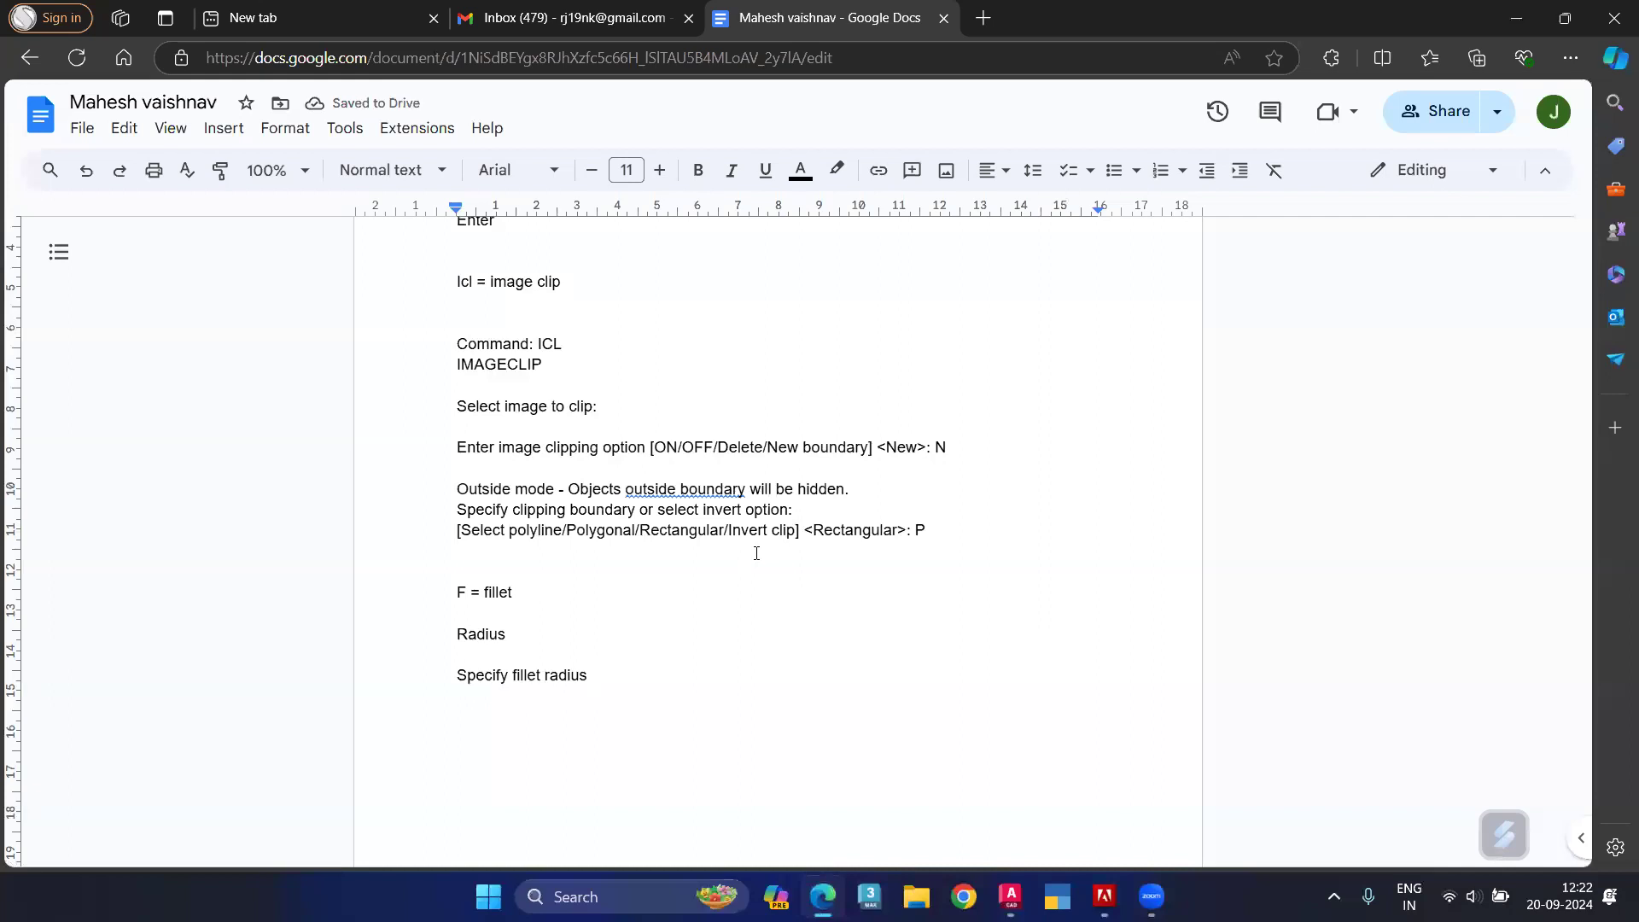
text(=)
Step: Complete the fillet notes with the lines "Select object first", "Select object second" and "Enter"
key(Return)
key(Return)
text(slec)
key(BackSpace)
key(BackSpace)
key(BackSpace)
text(elect objec)
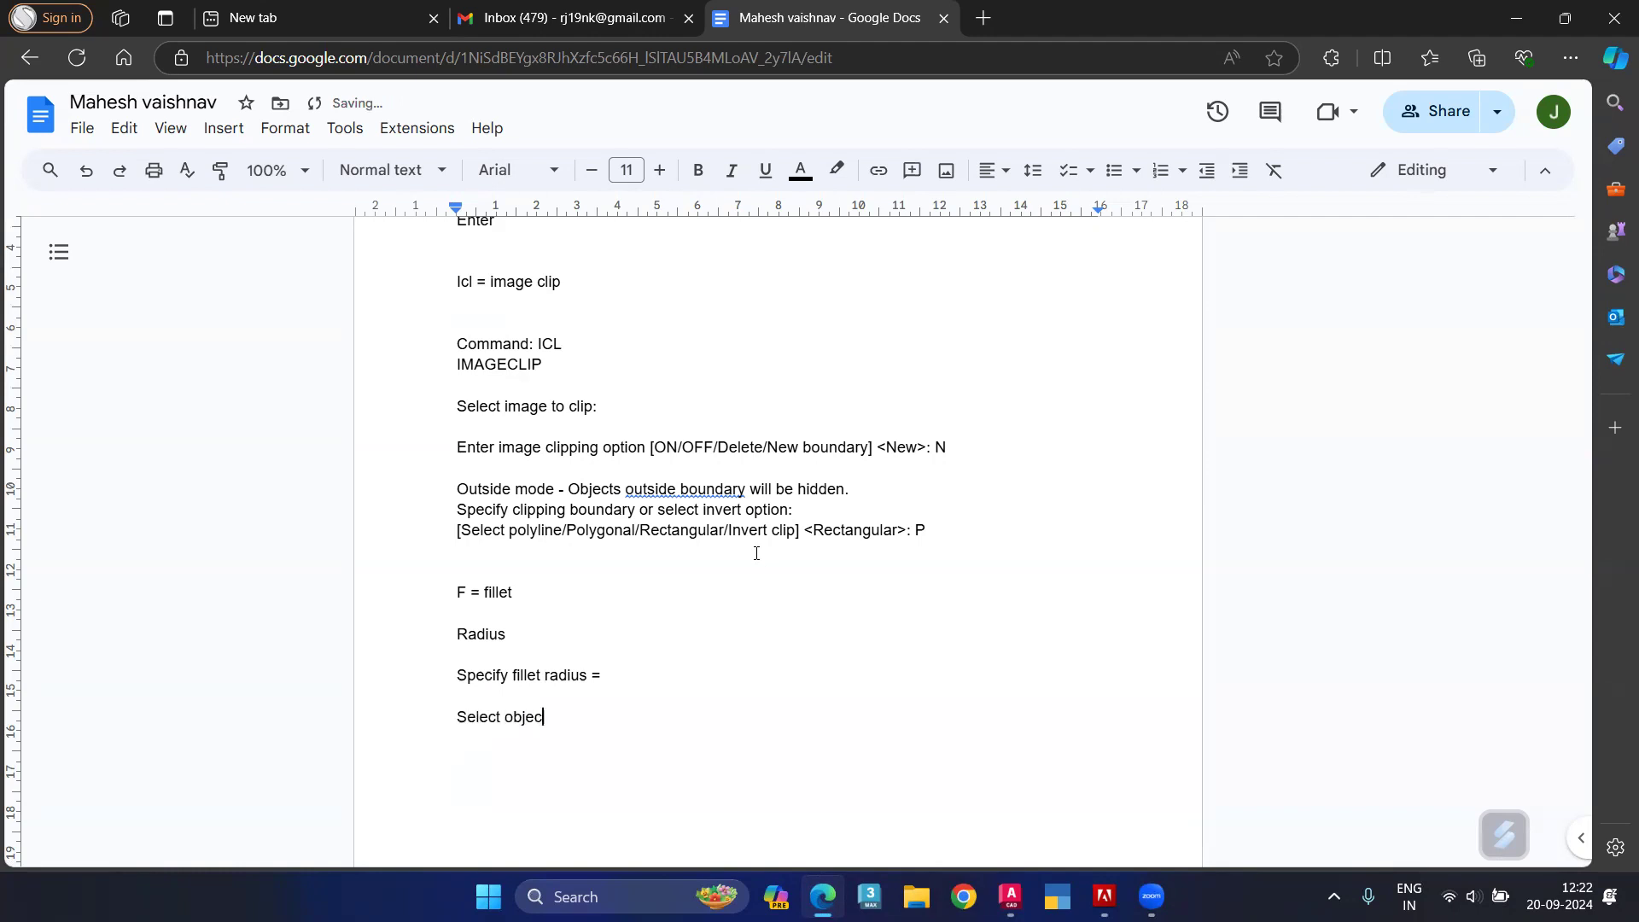
text(t fore)
key(BackSpace)
key(BackSpace)
key(BackSpace)
text(irst)
key(Return)
key(Return)
text(Select object second)
key(Return)
key(Return)
text(Enter)
key(Return)
key(Return)
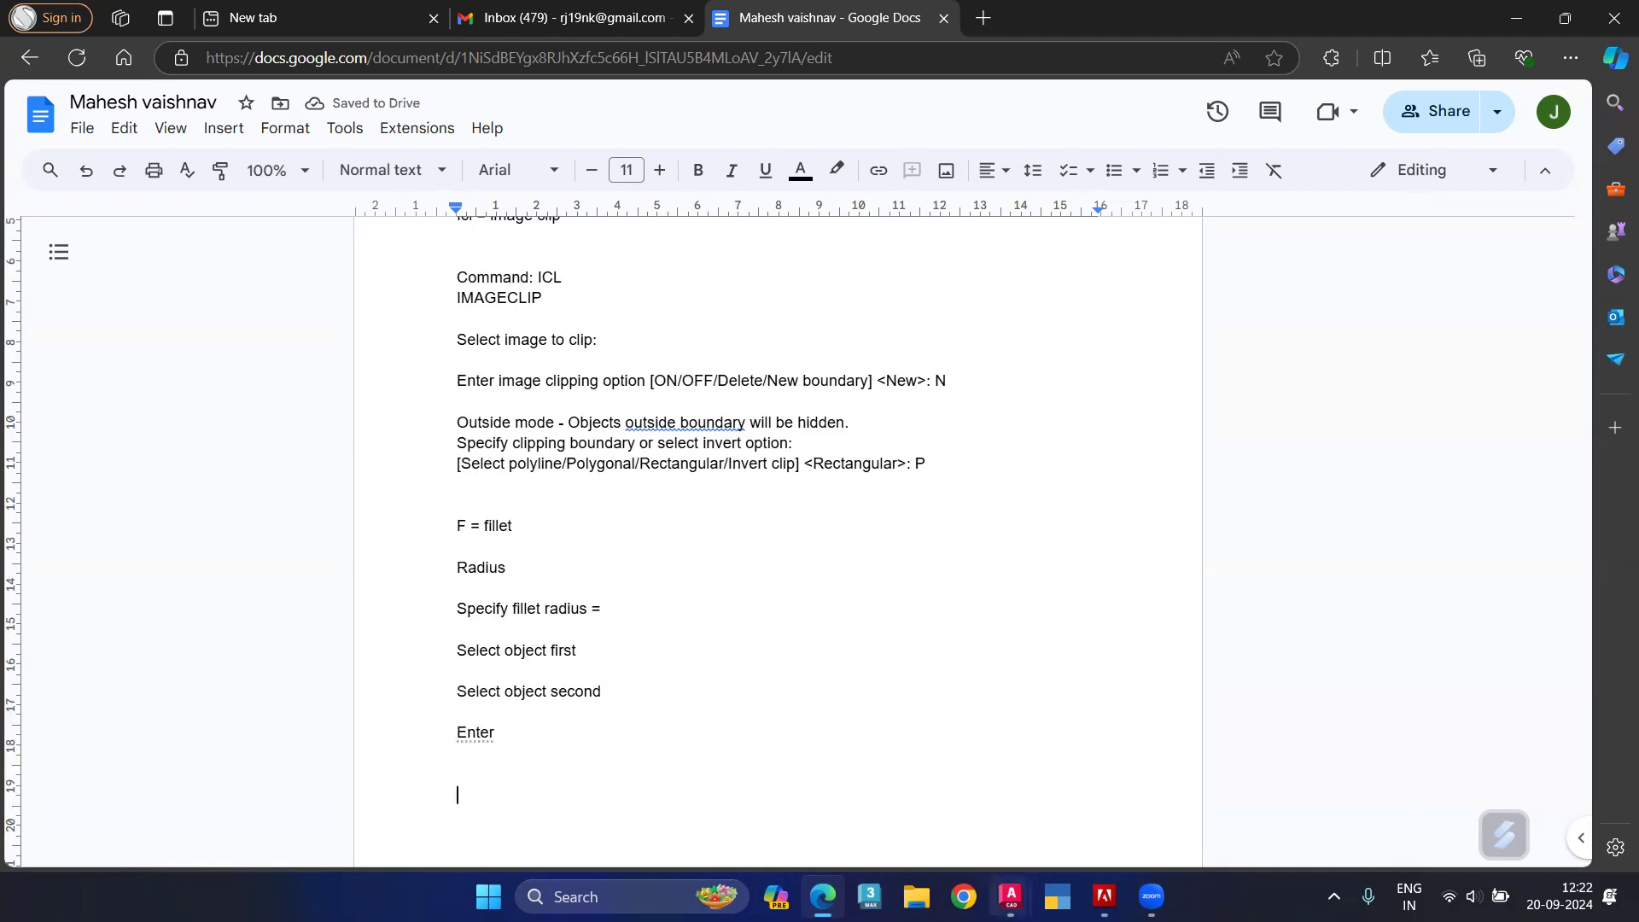
Step: Switch back to AutoCAD and draw a horizontal line 5 units long in the empty area beside the finished part
mouse_move(1010, 896)
click(925, 766)
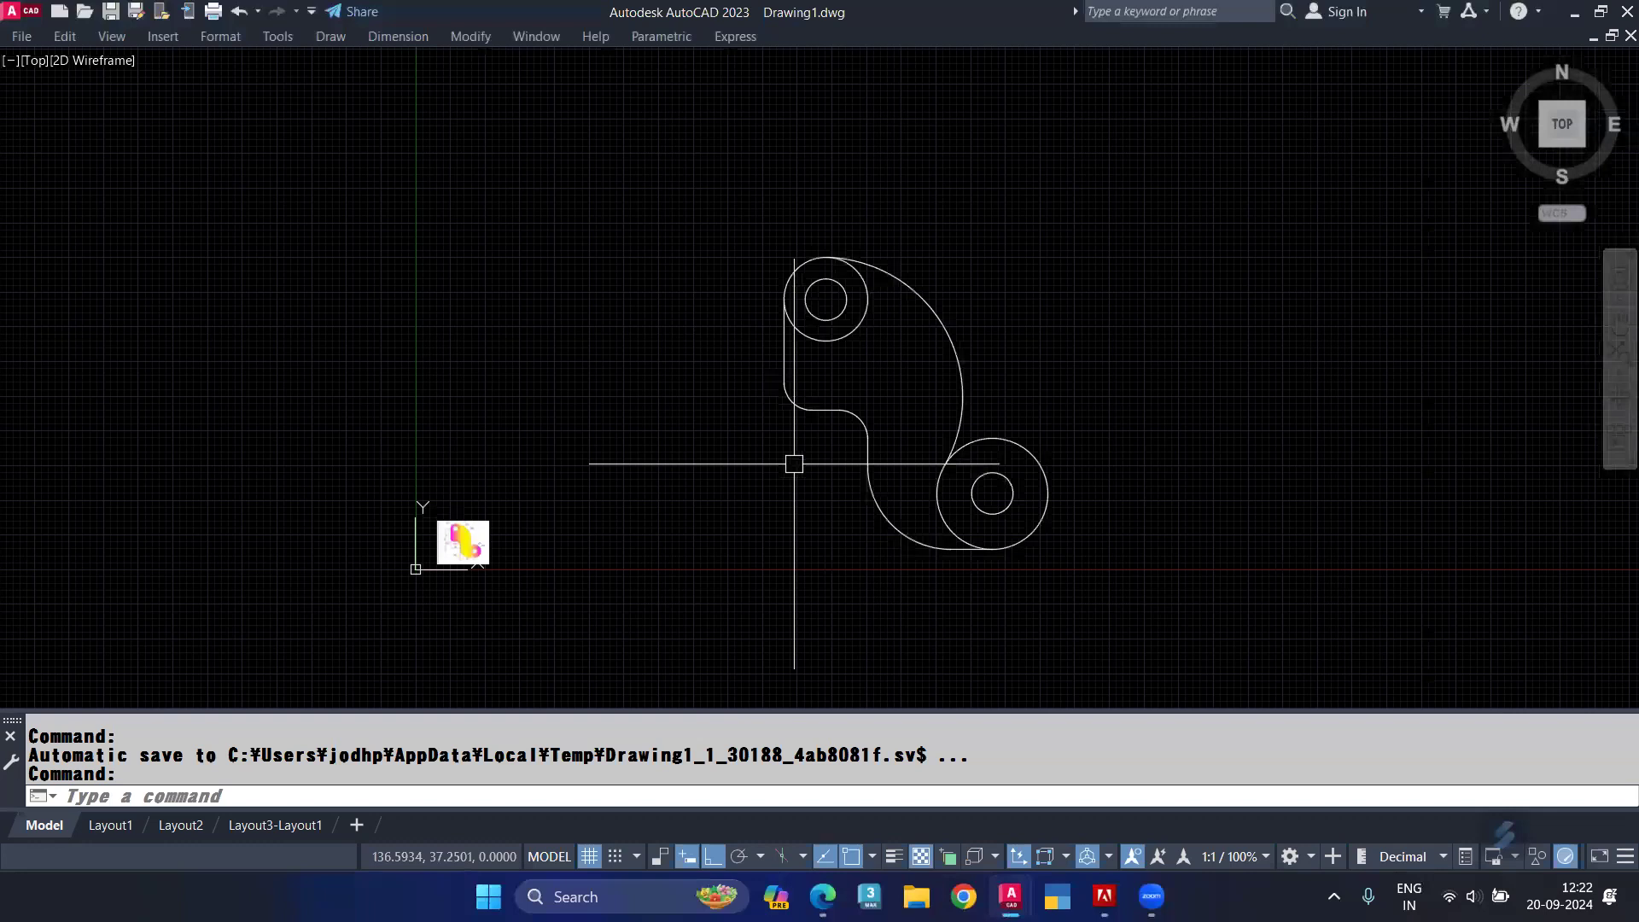
middle_drag(1114, 385, 655, 421)
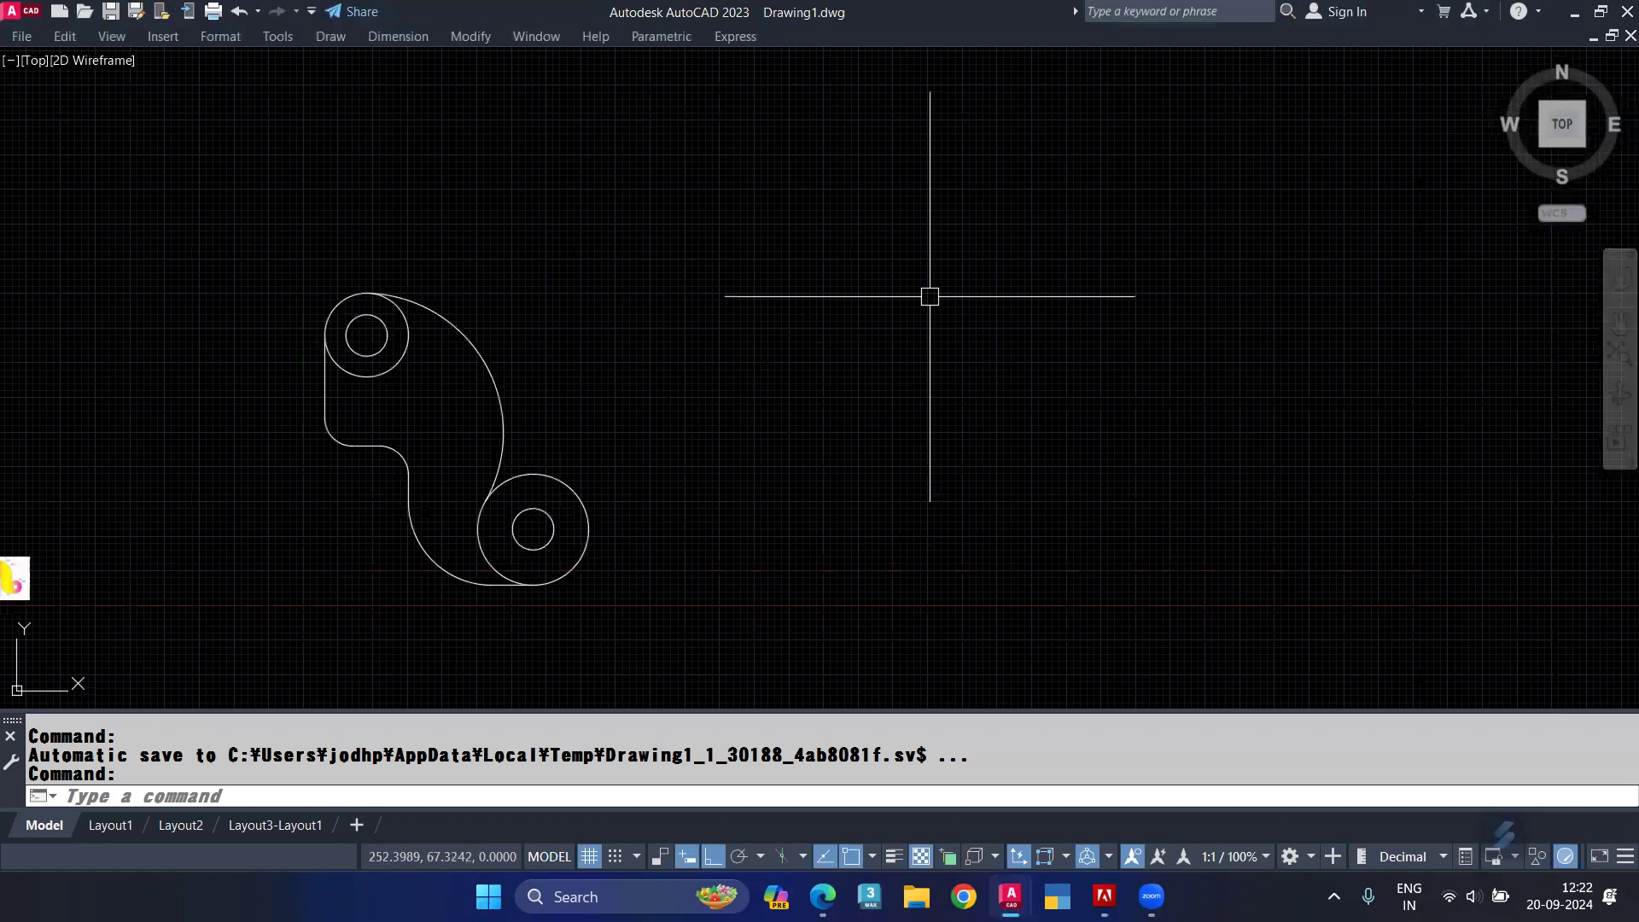
text(l)
key(Return)
click(853, 269)
text(5)
key(Return)
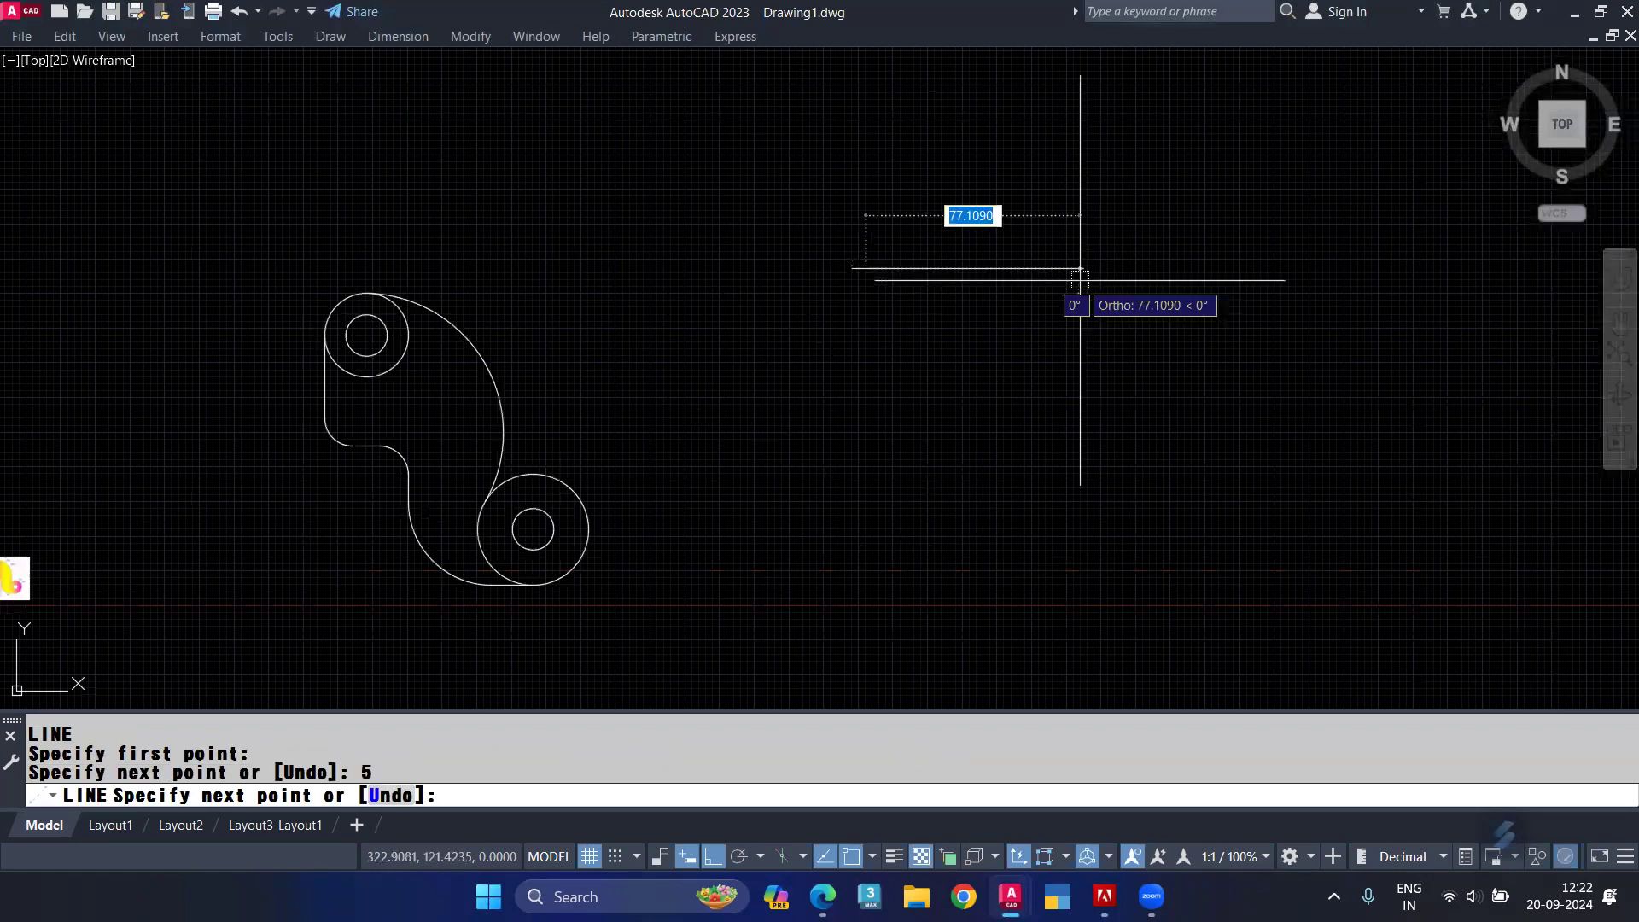
key(Escape)
Step: Copy the short horizontal line straight down by 3 units
scroll(840, 268, up, 2)
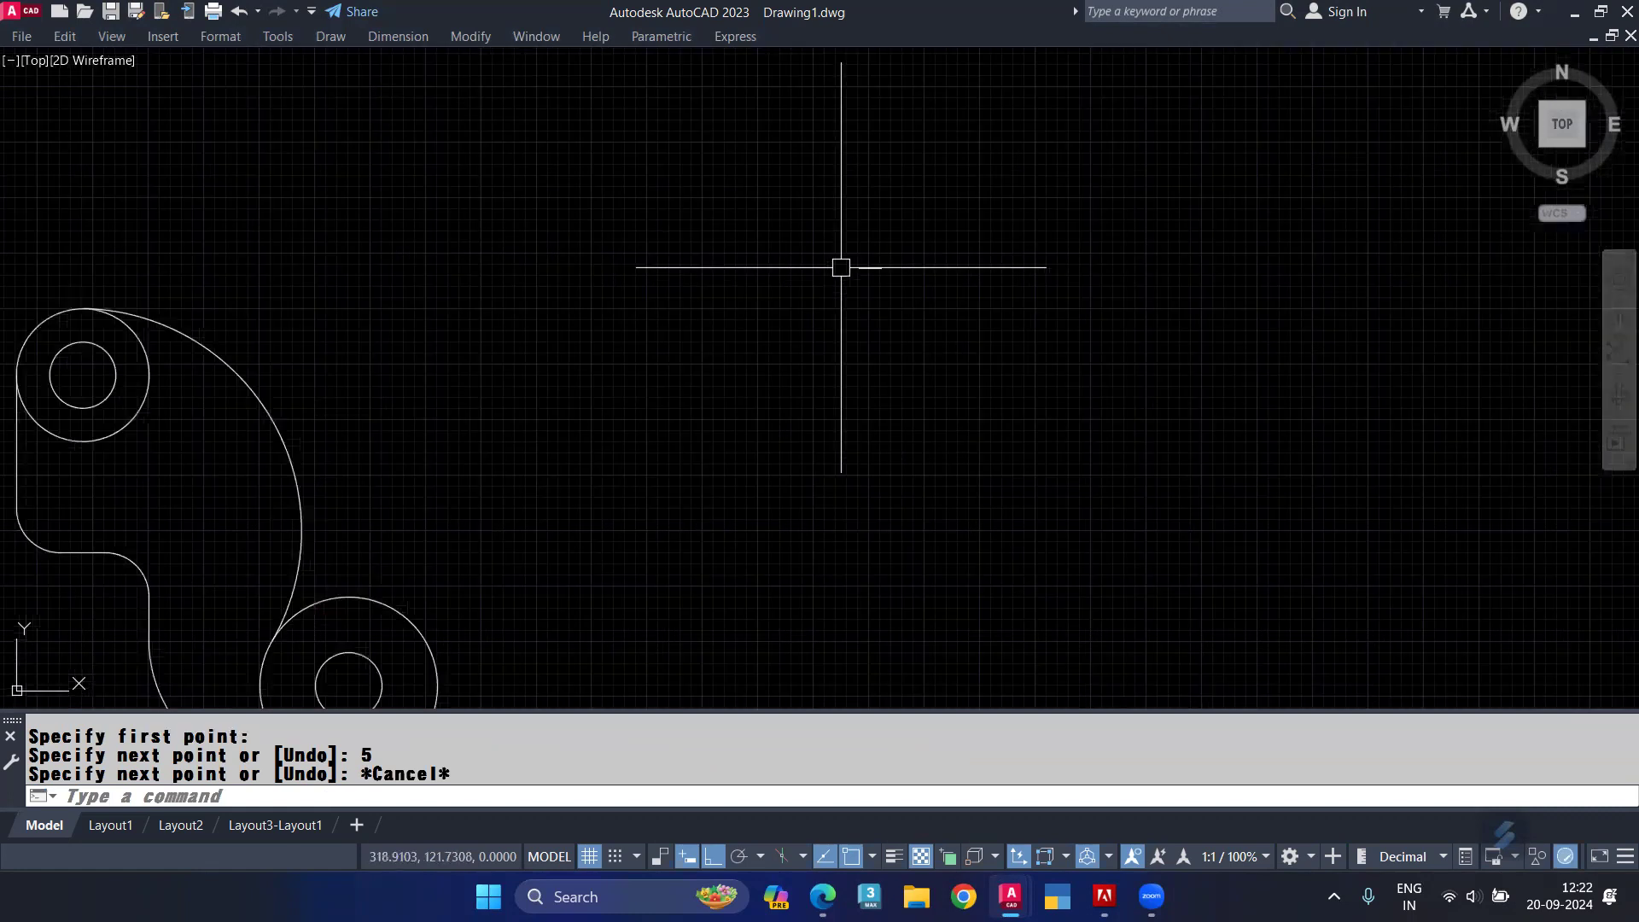
scroll(855, 268, up, 10)
click(926, 265)
text(co)
key(Return)
click(896, 264)
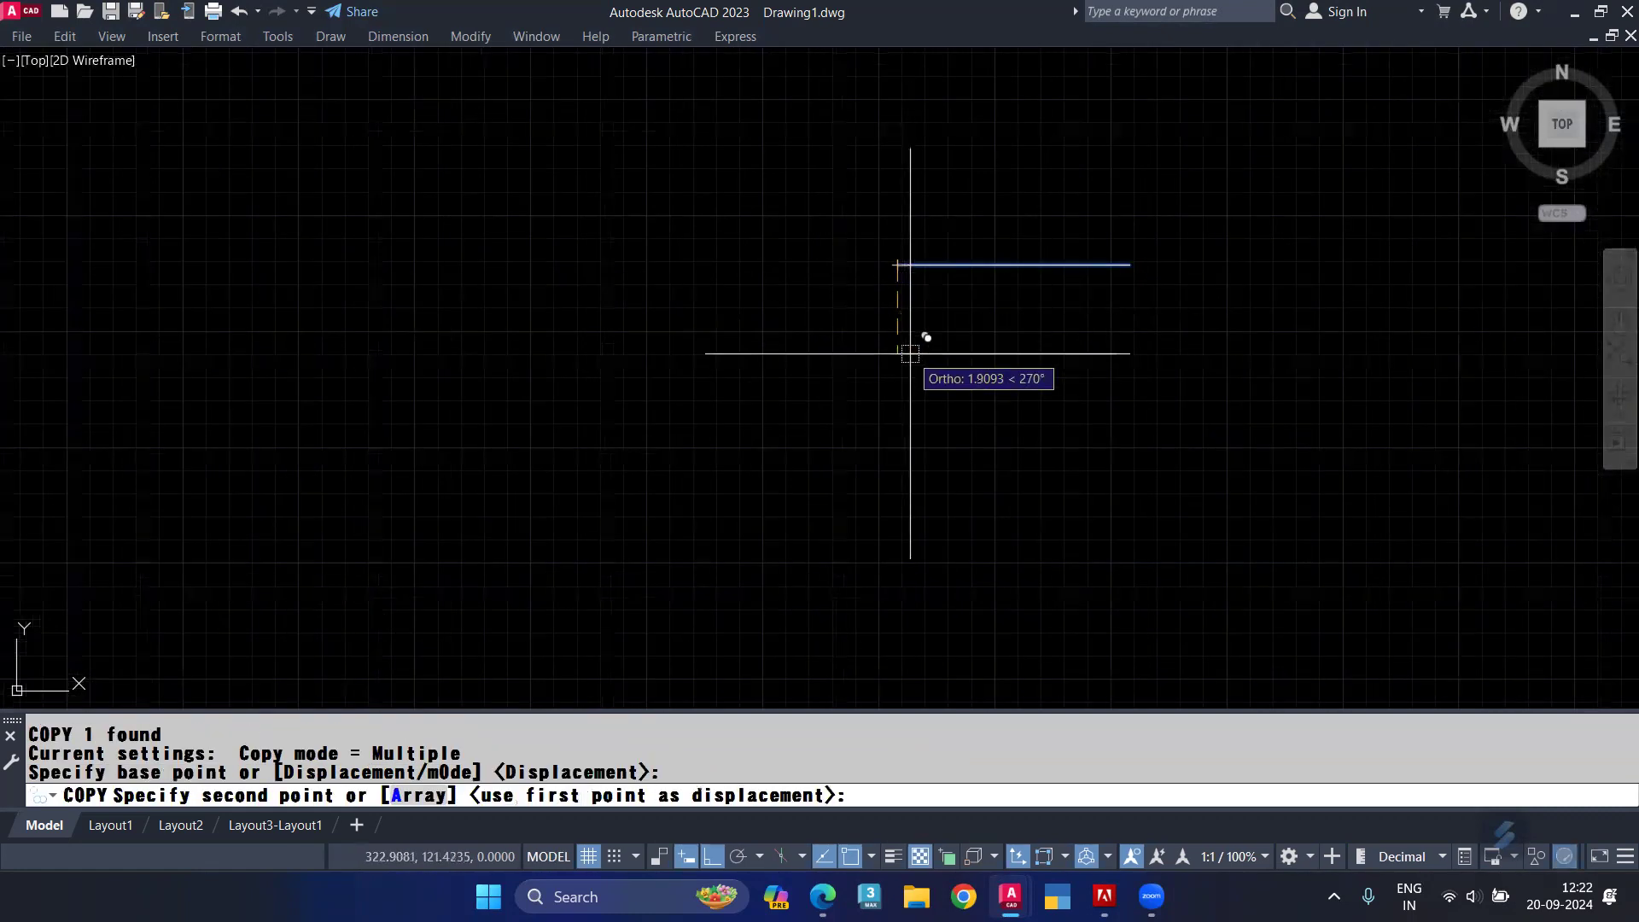
text(3)
key(Return)
key(Escape)
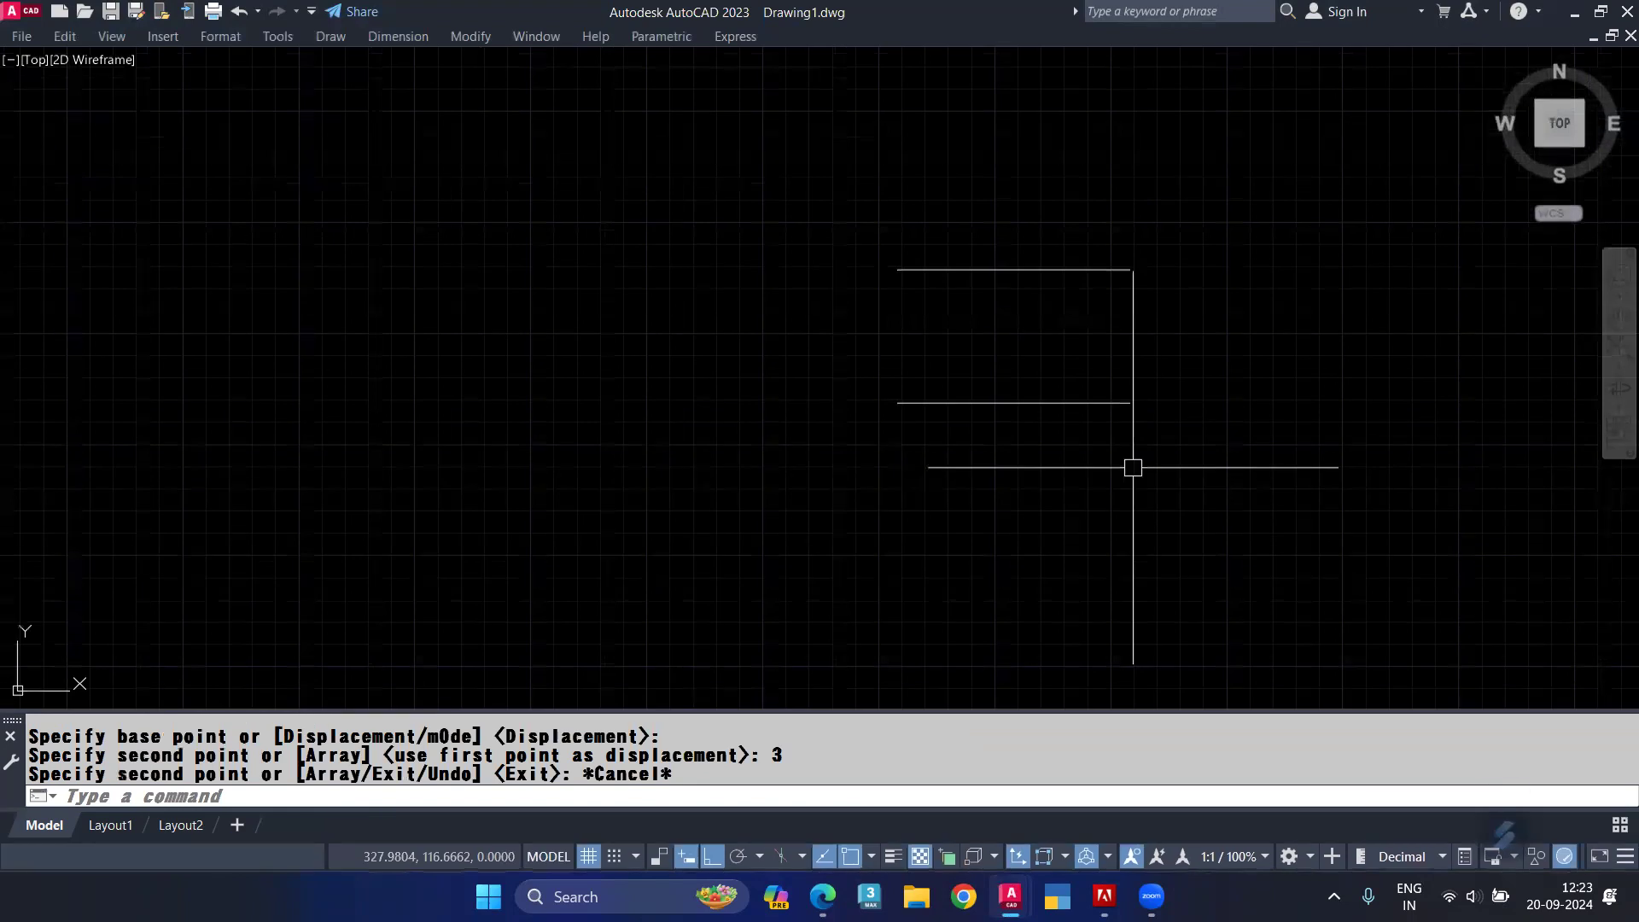
Step: Draw a two-point circle between the right endpoints of the two parallel lines and erase it again
text(c)
key(Return)
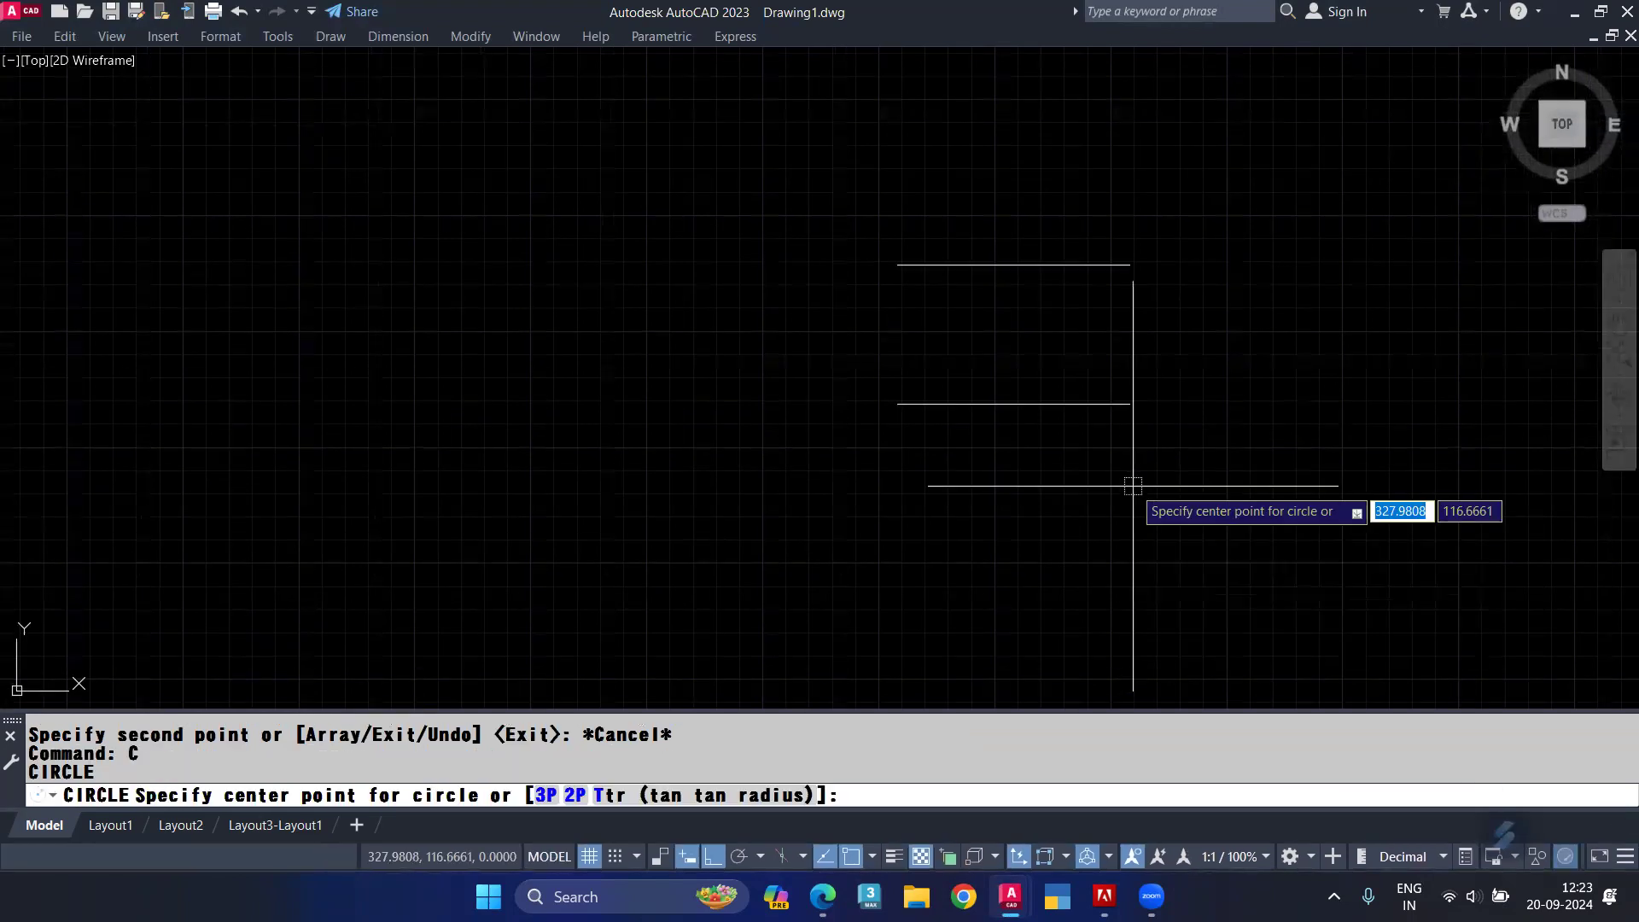
click(583, 794)
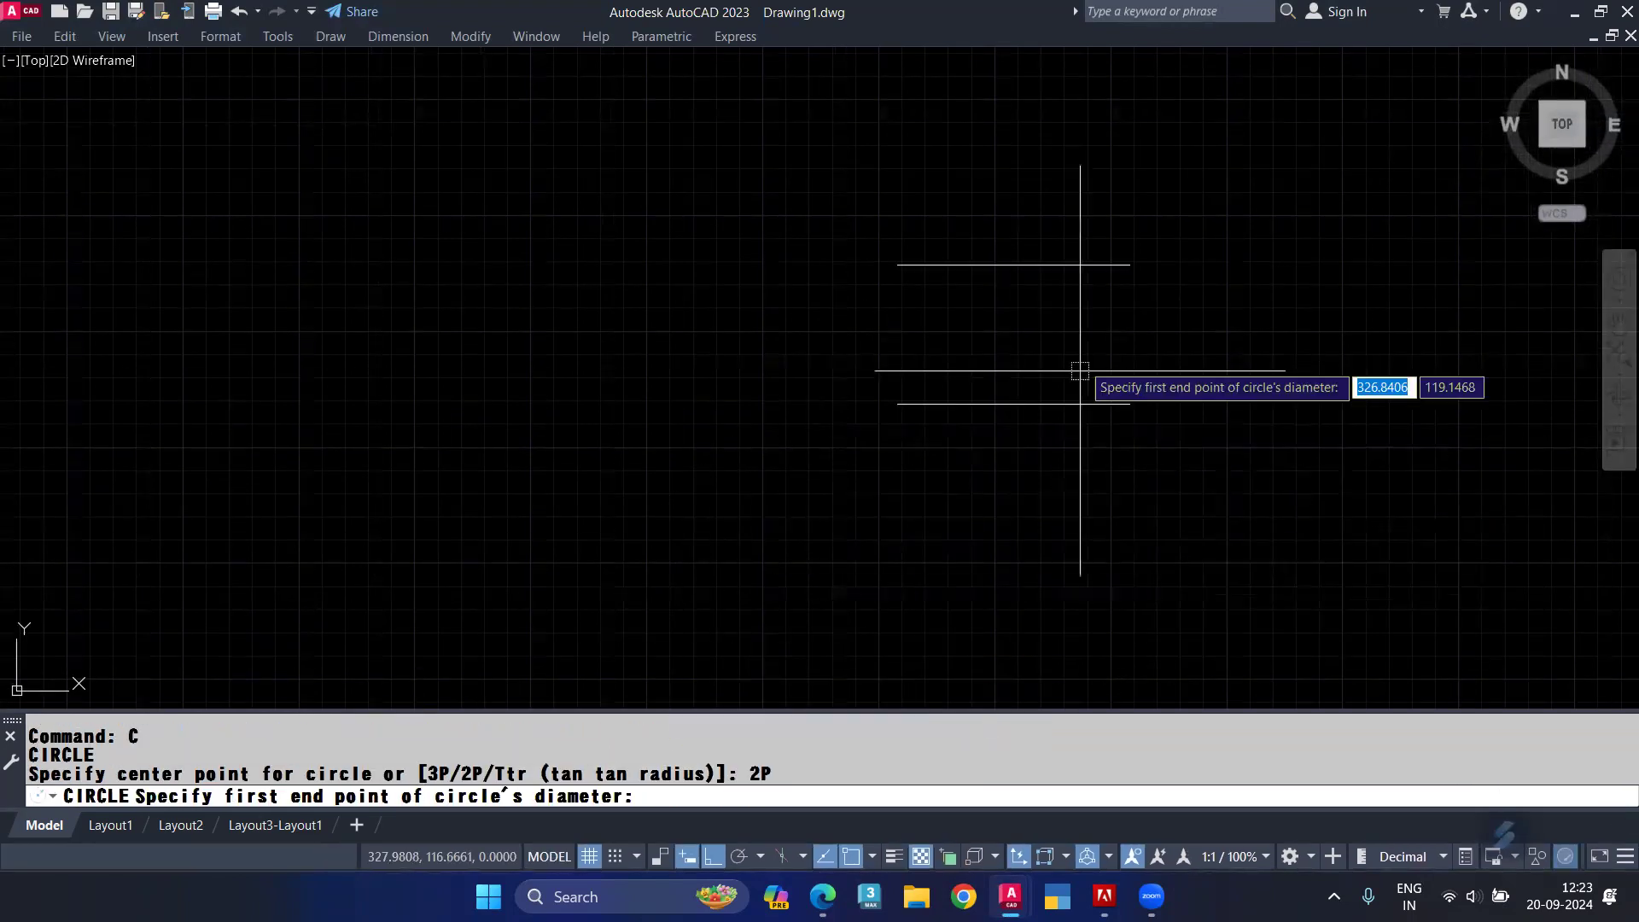
click(1128, 265)
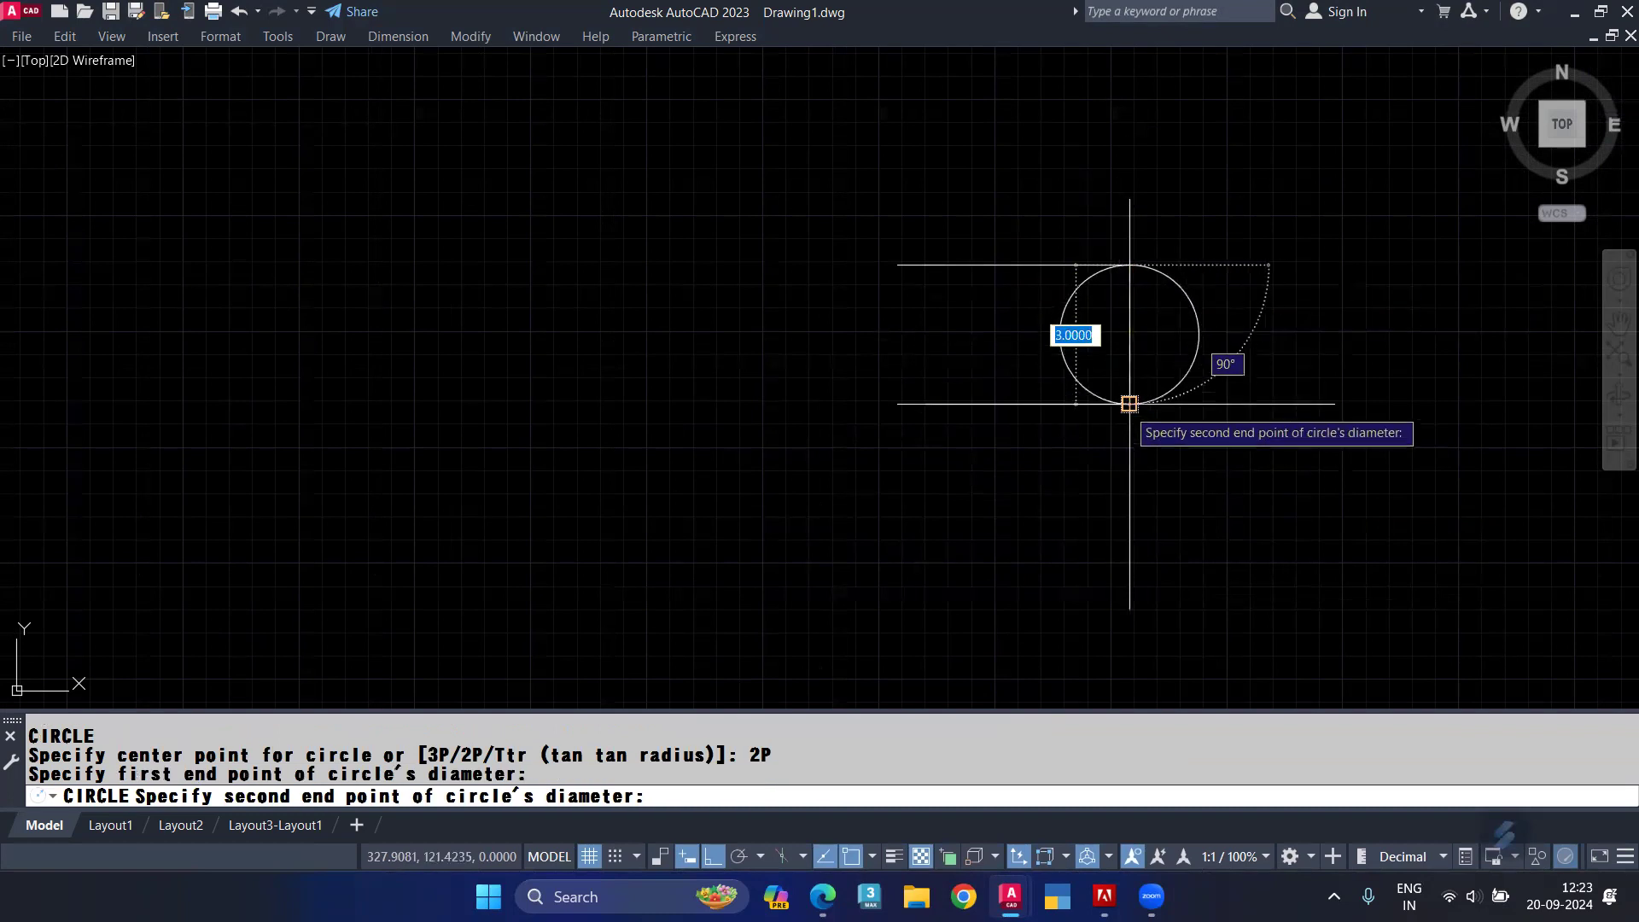
click(1121, 403)
click(1067, 348)
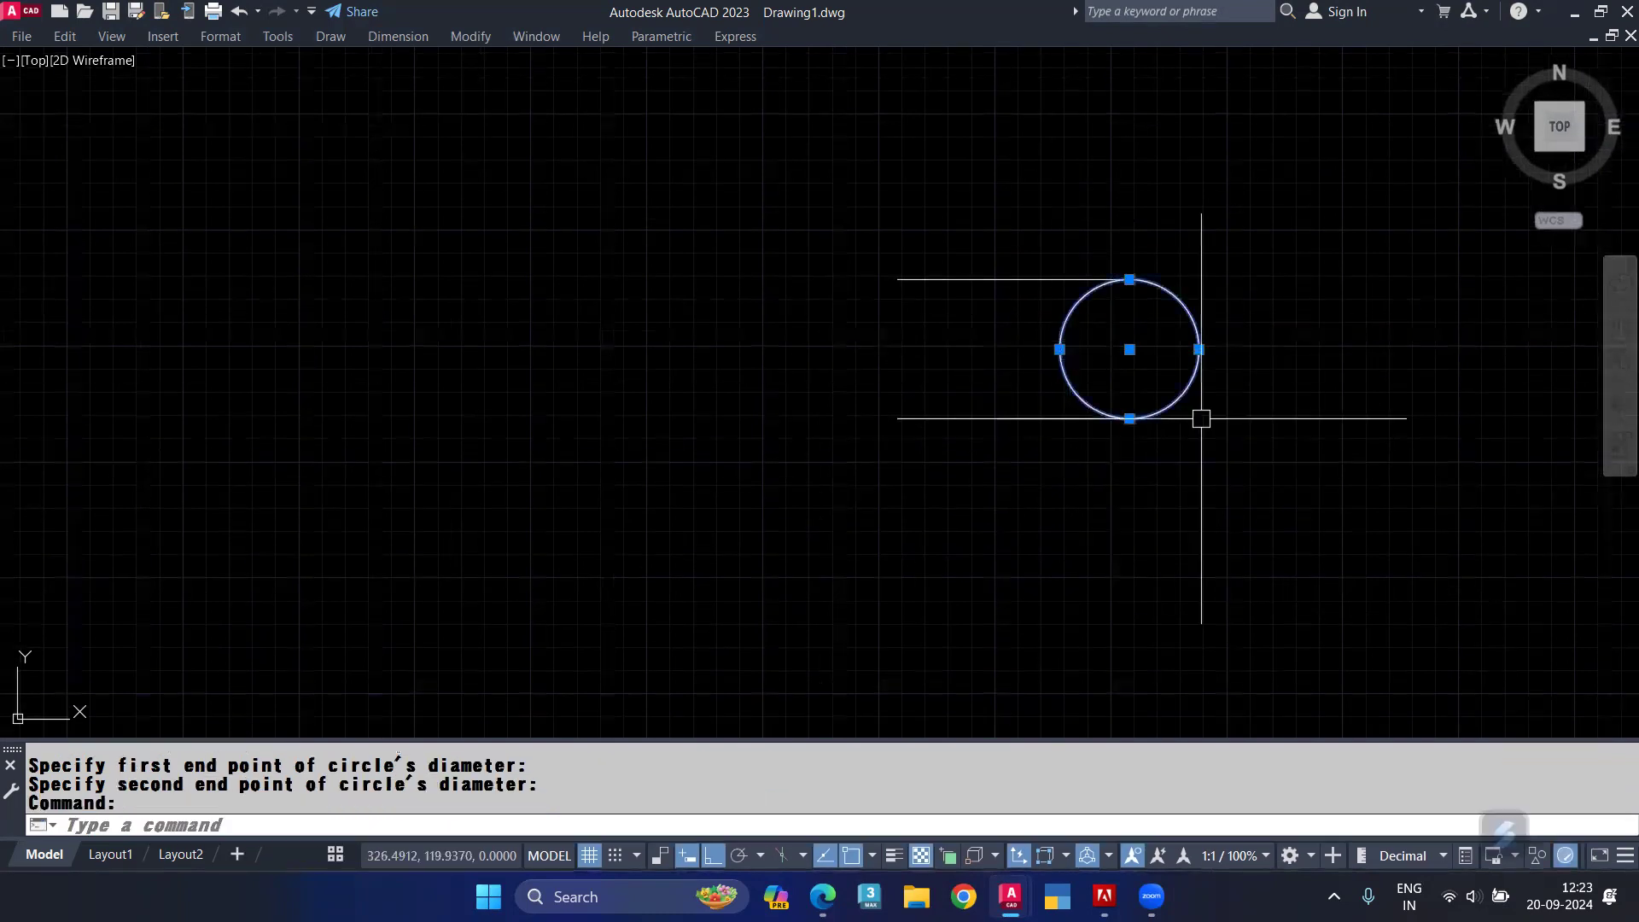
key(Delete)
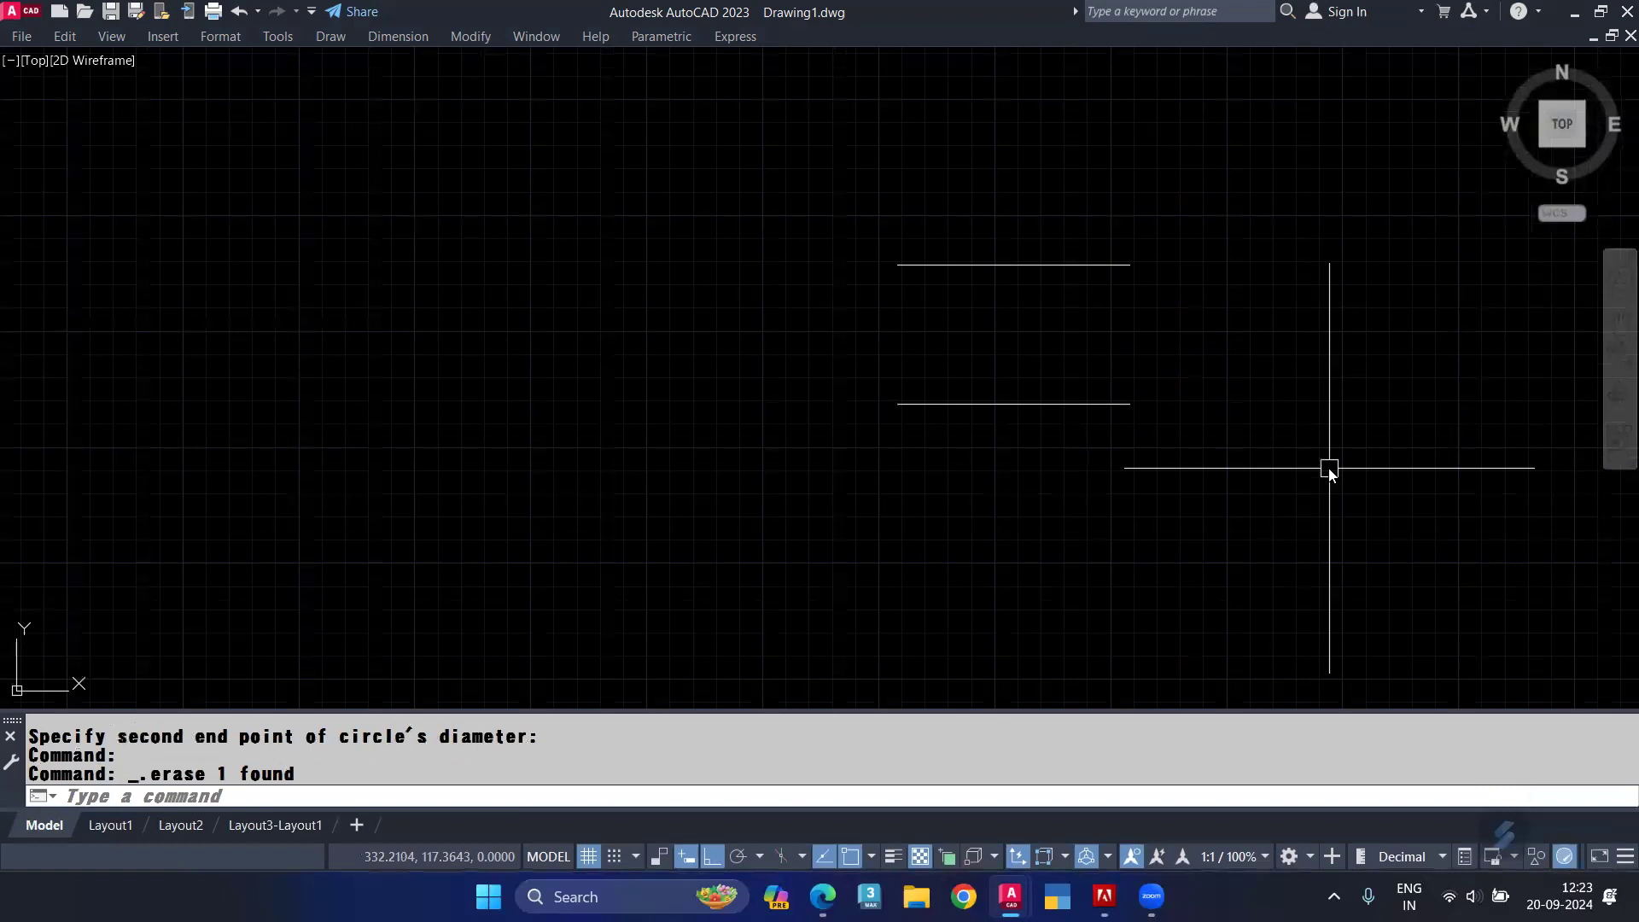
Step: Fillet both ends of the two parallel lines with the radius set to 0, closing them into a rounded slot
text(F)
key(Return)
click(581, 794)
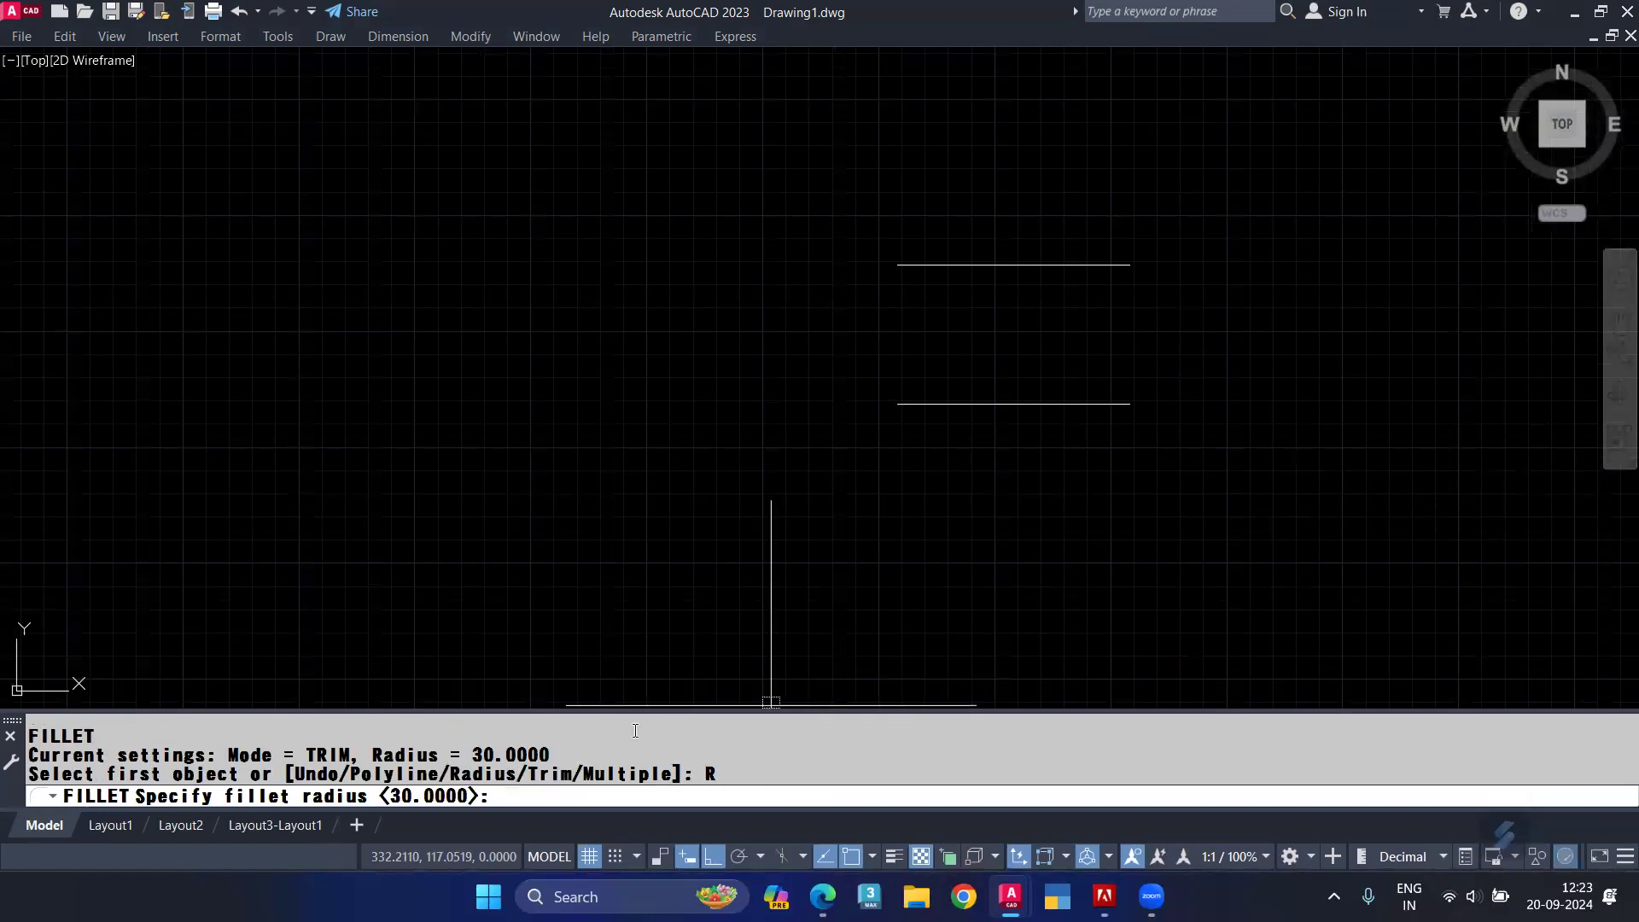
text(0)
key(Return)
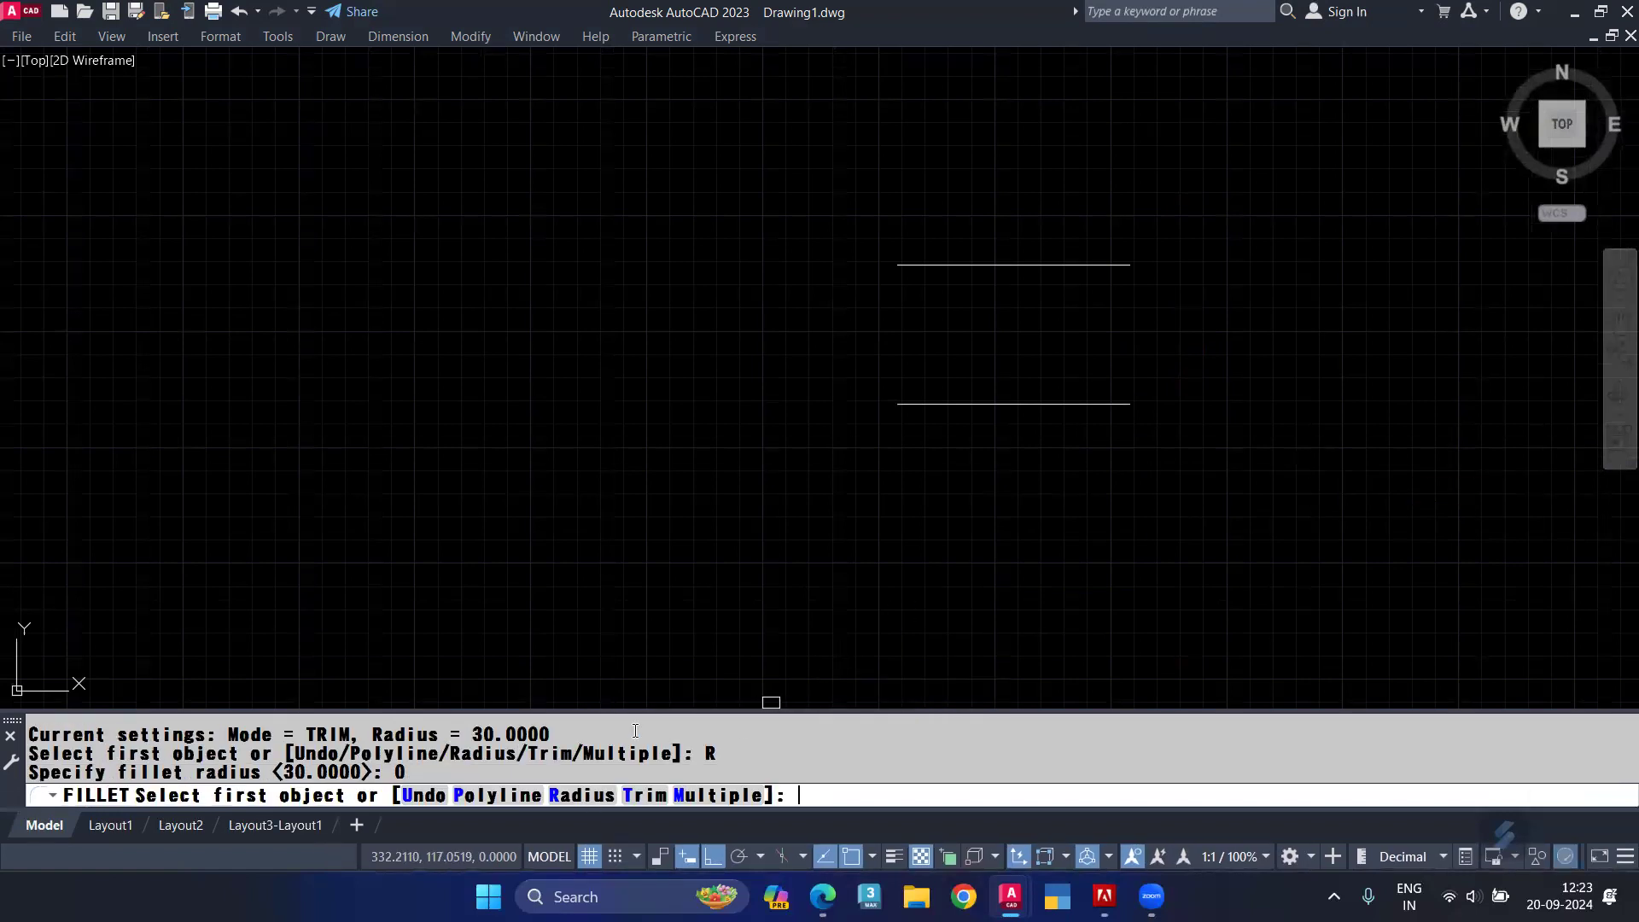
click(1101, 266)
click(1095, 407)
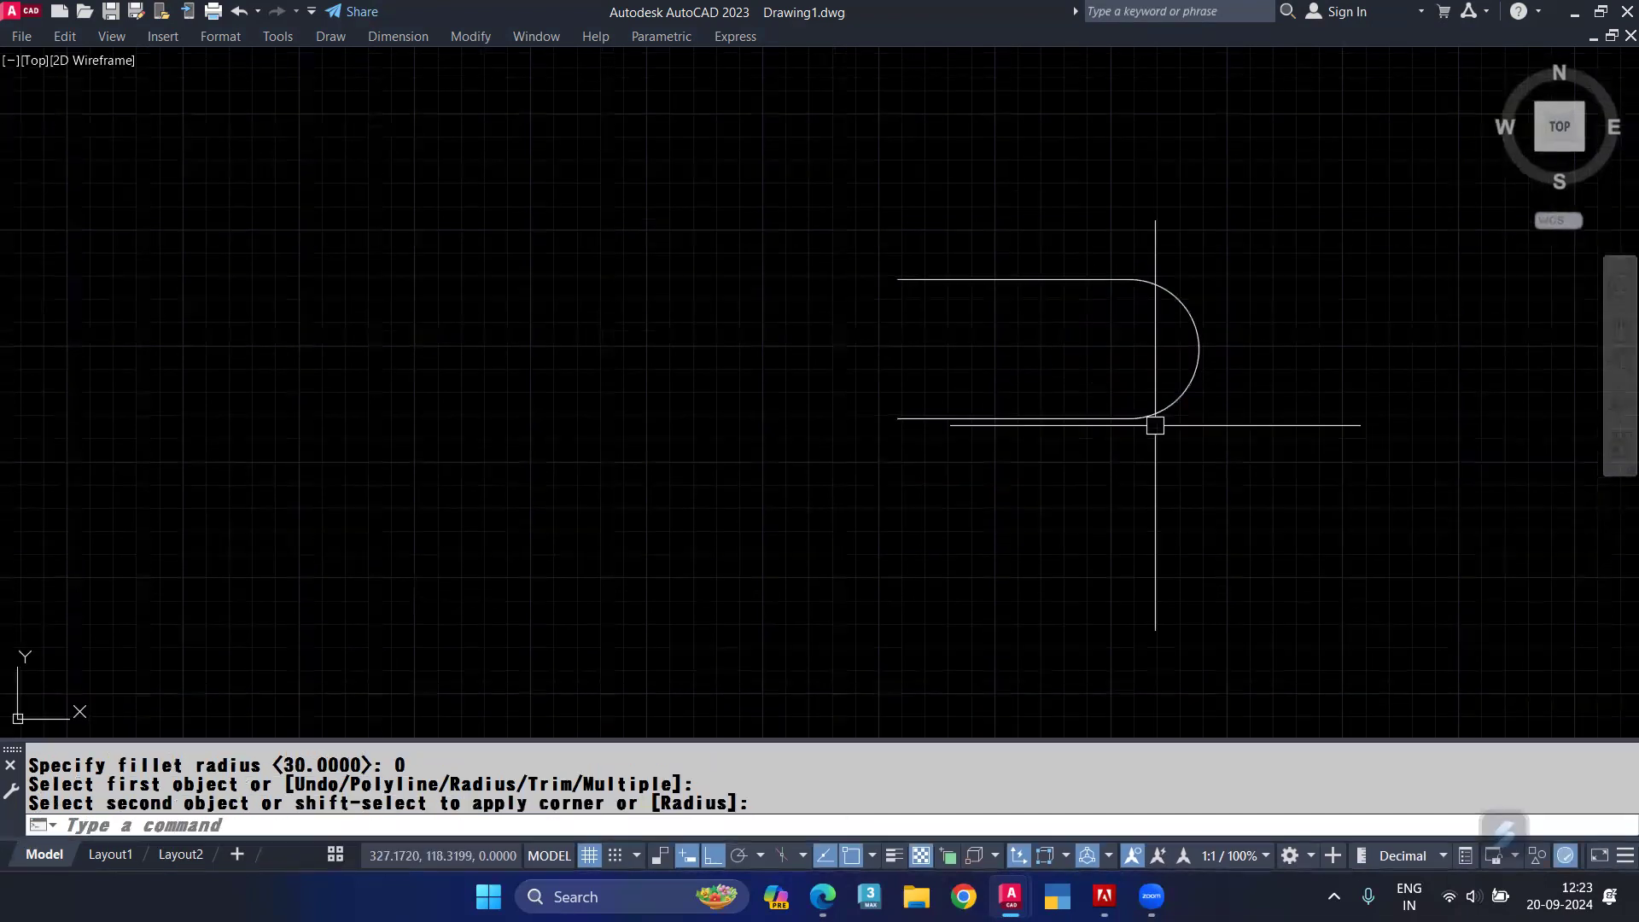
key(Return)
click(910, 286)
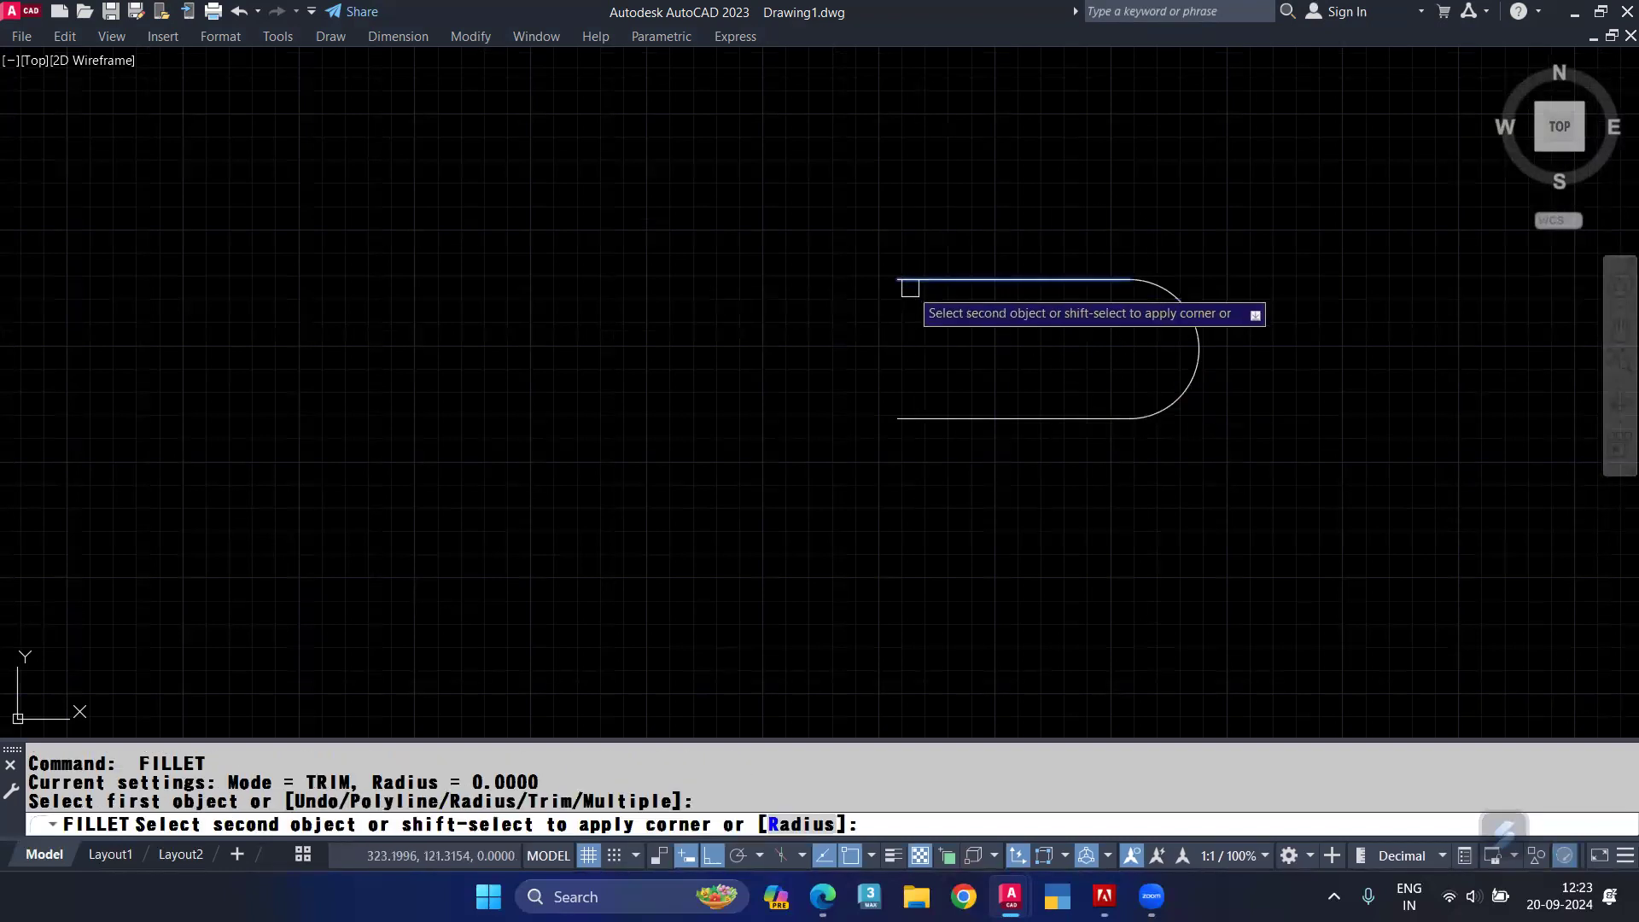
click(920, 415)
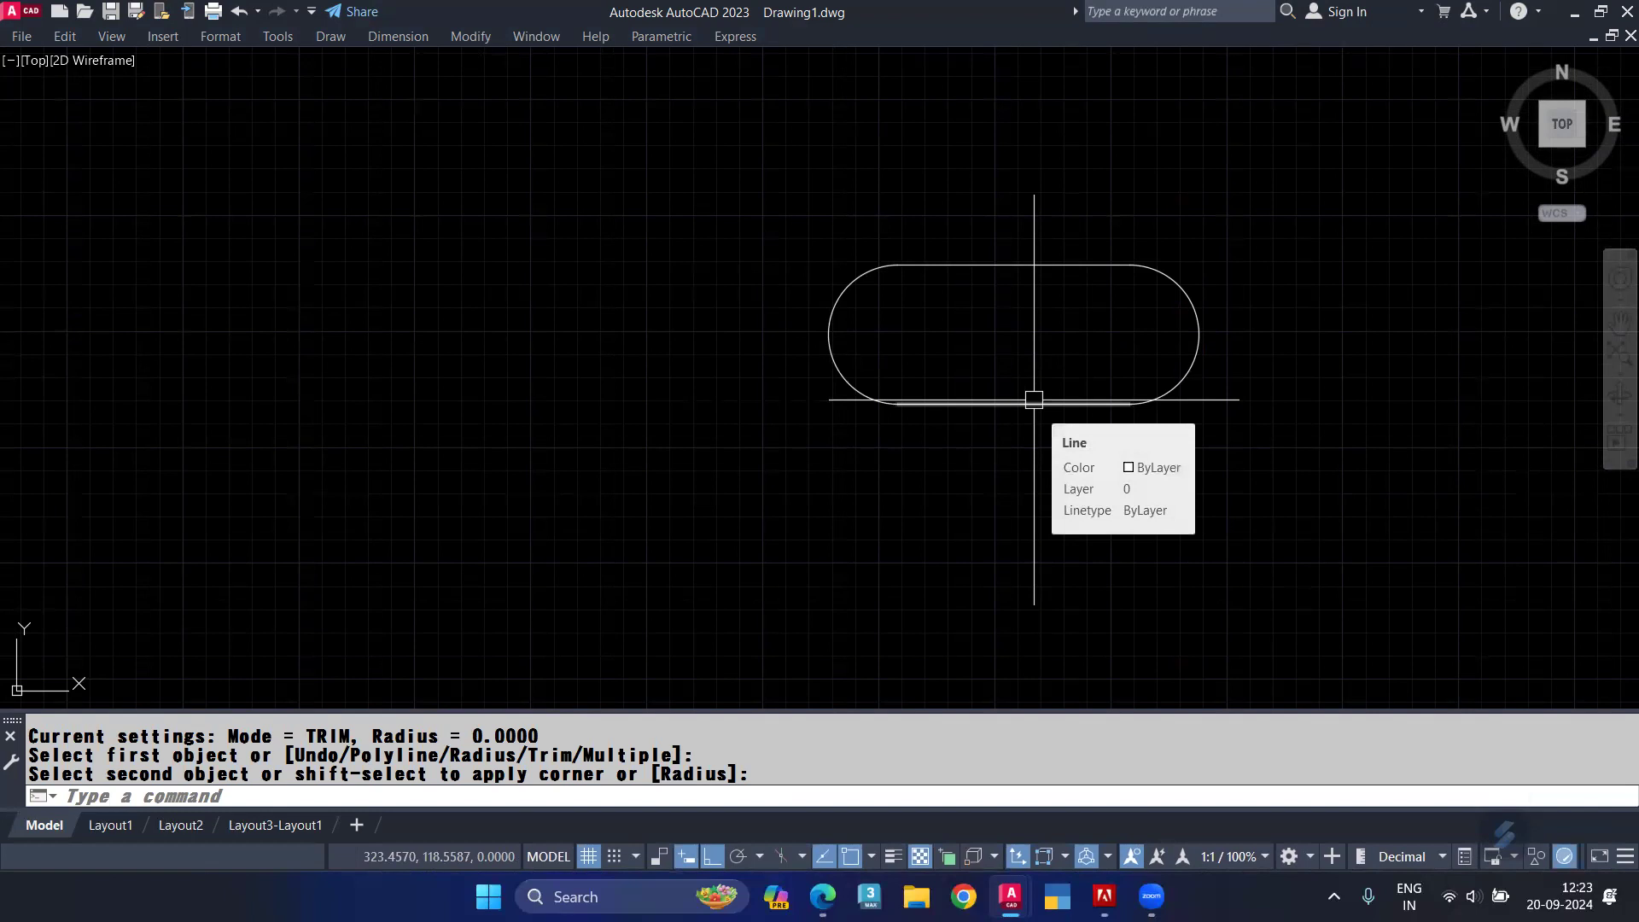
Step: Try a zero-radius fillet between the separate horizontal and vertical lines beside the slot, and undo it
scroll(1034, 398, down, 2)
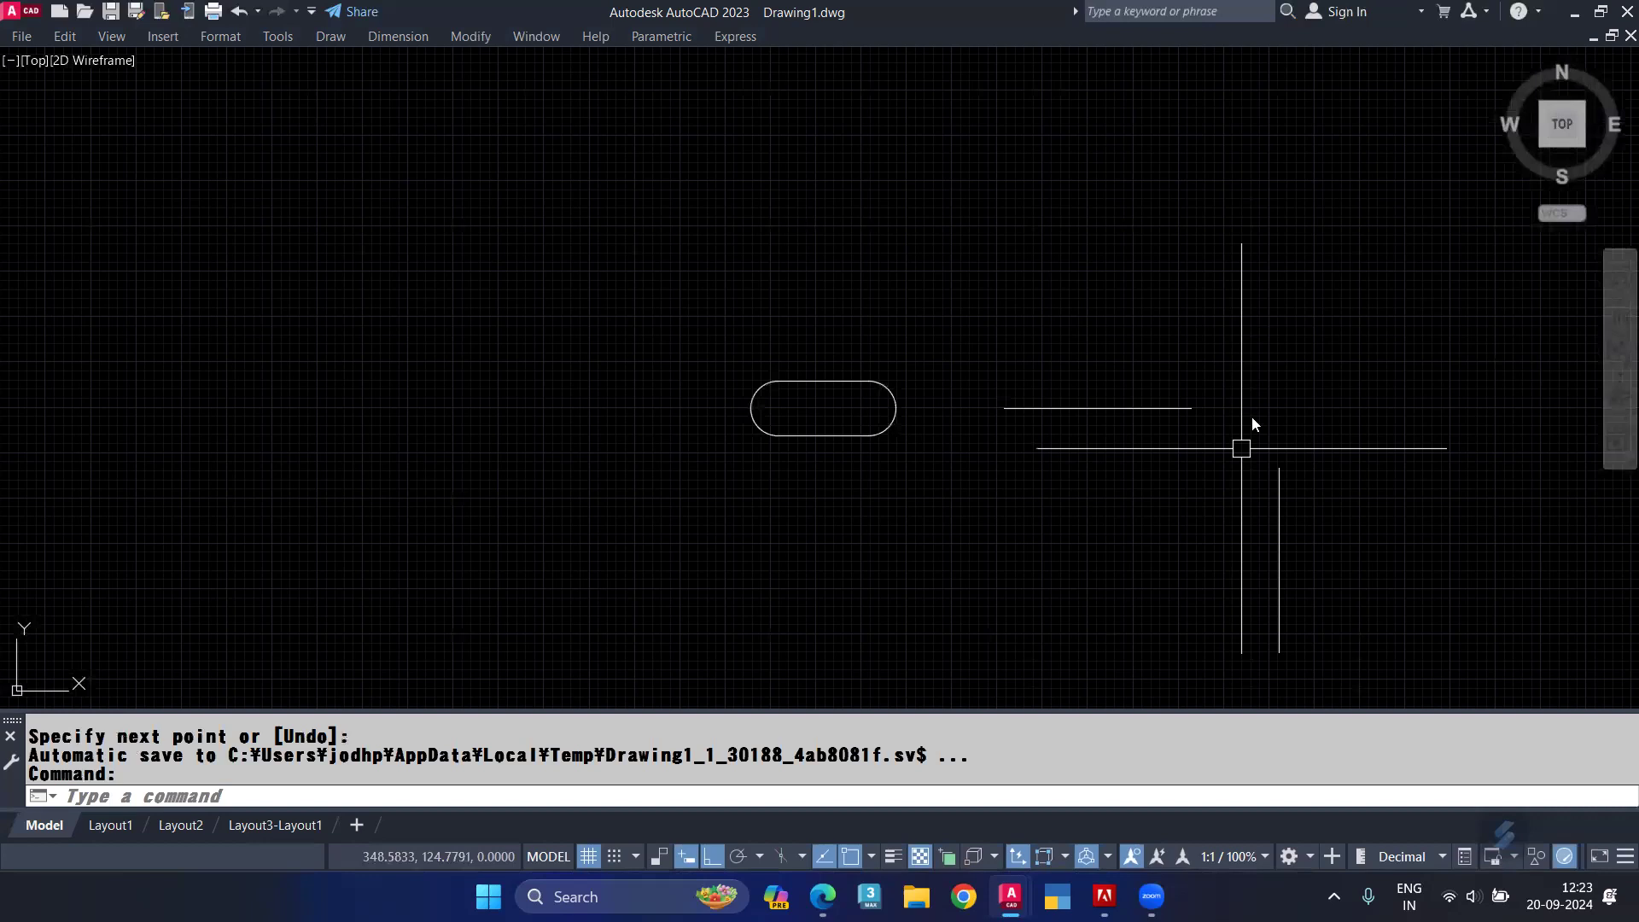
text(F)
key(Return)
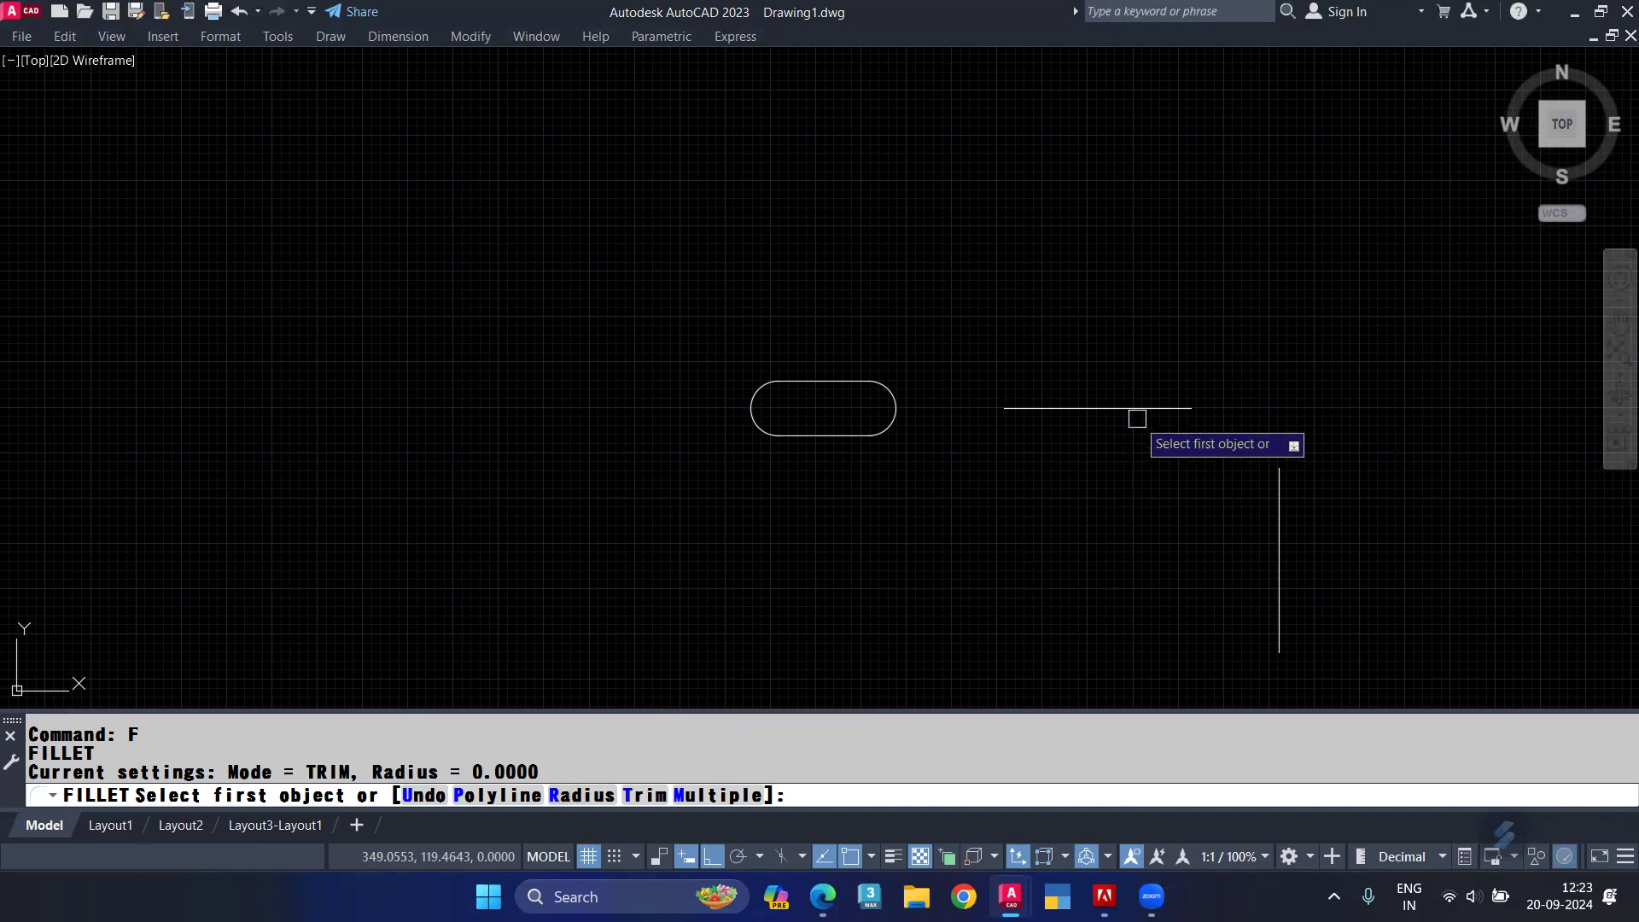
click(1156, 408)
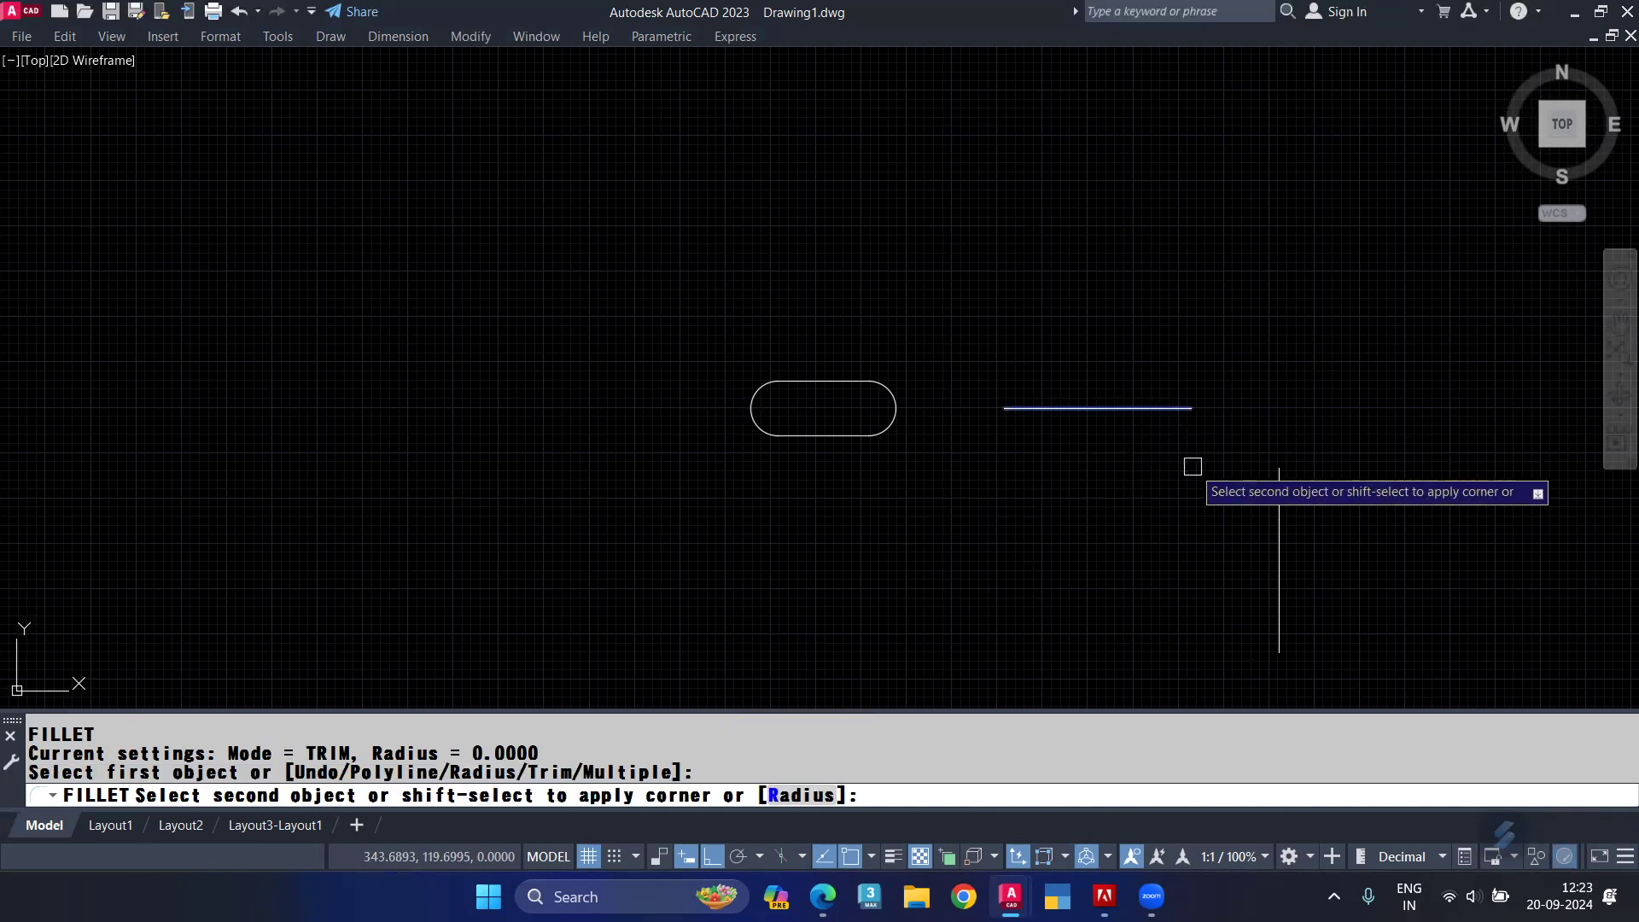
click(1275, 508)
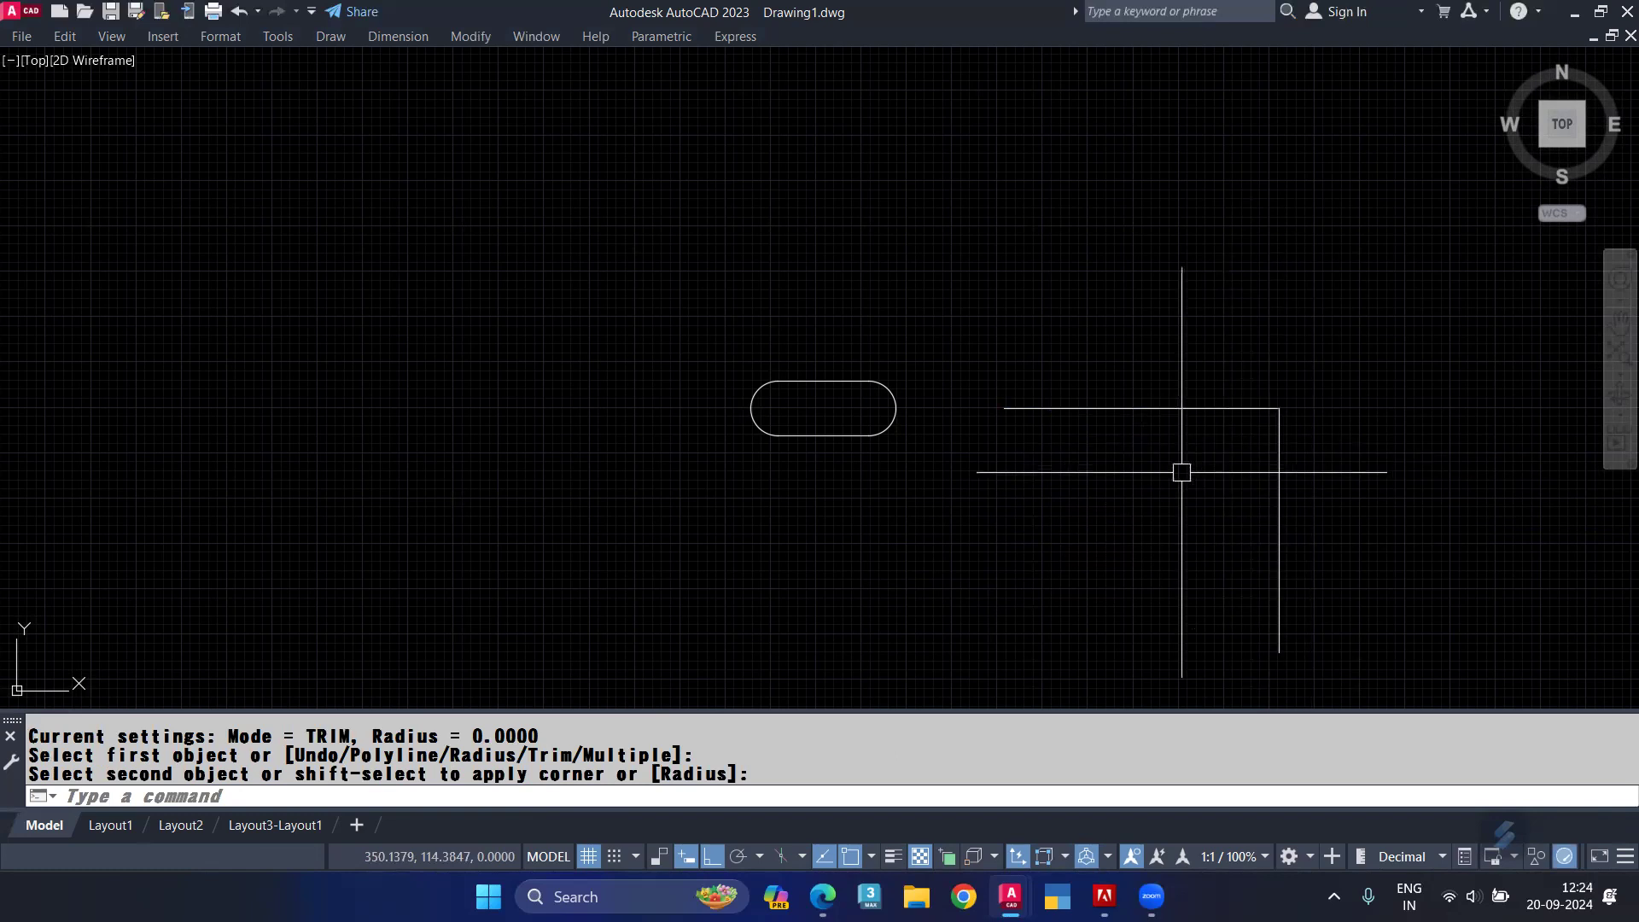
key(ctrl+z)
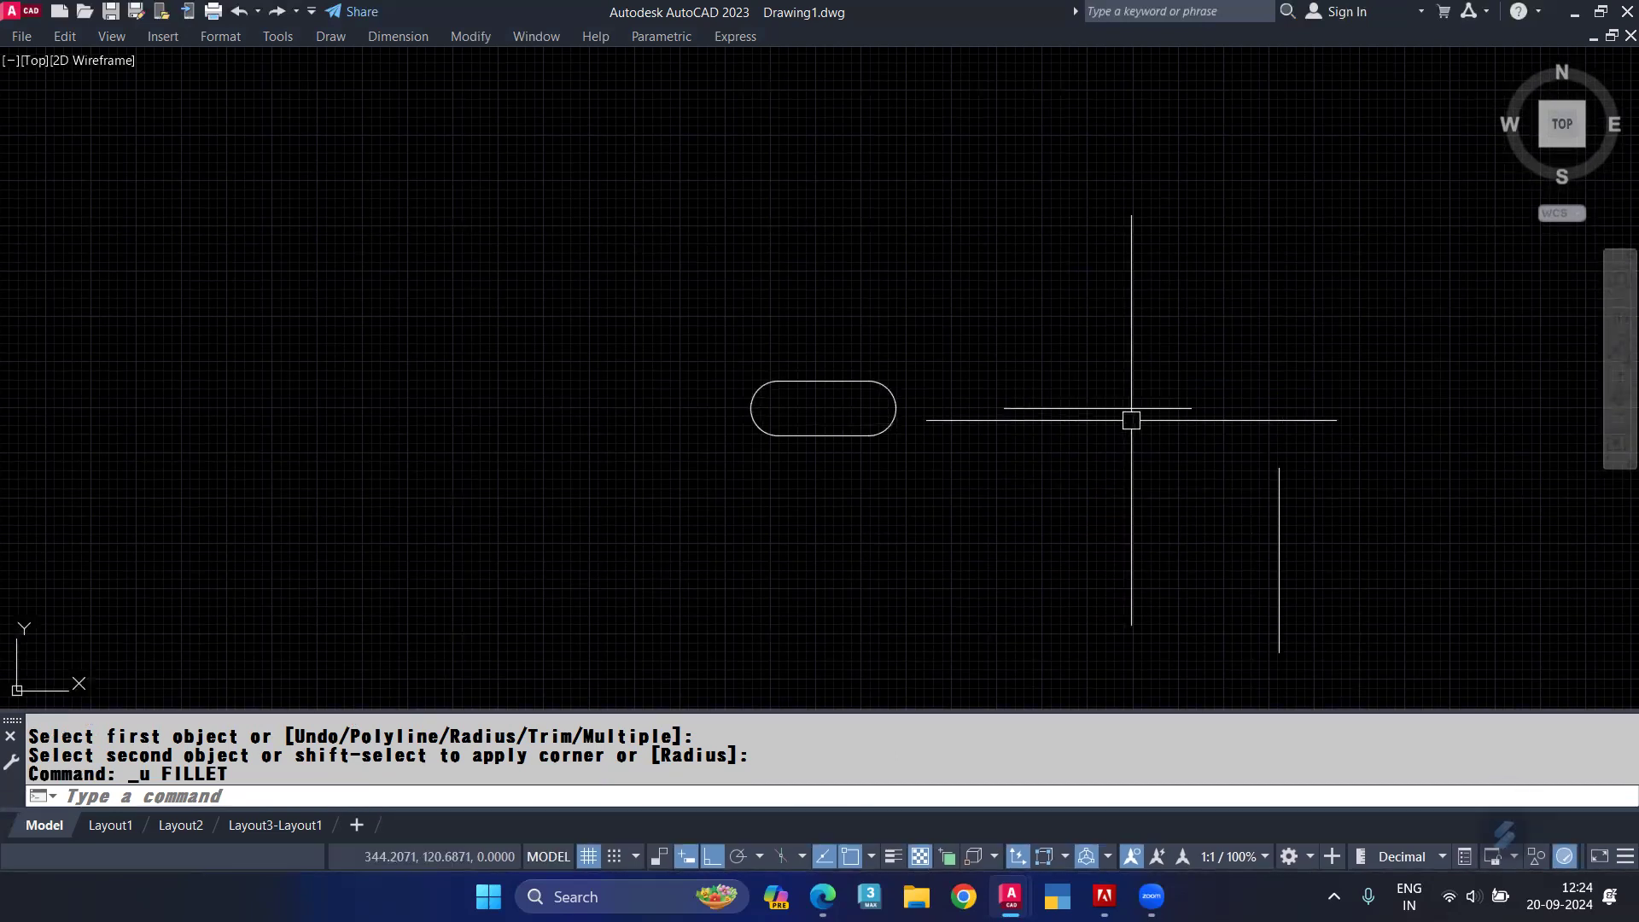
Step: Join the separate horizontal and vertical lines beside the slot into a sharp corner with a radius 0 fillet
text(F)
key(Return)
click(1138, 407)
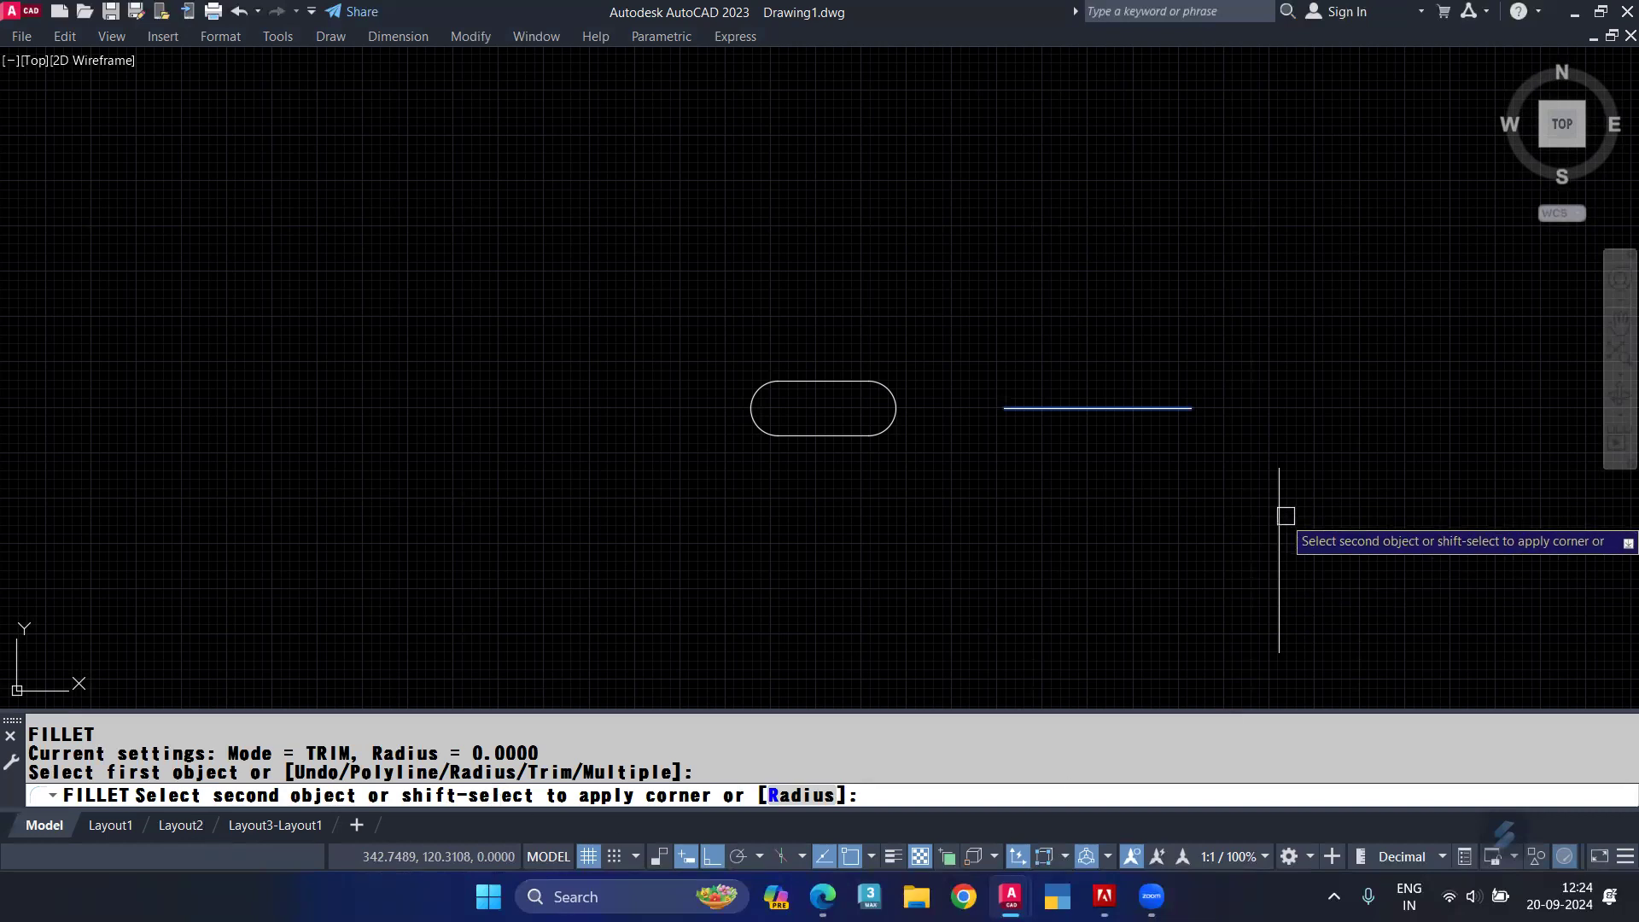
click(1288, 514)
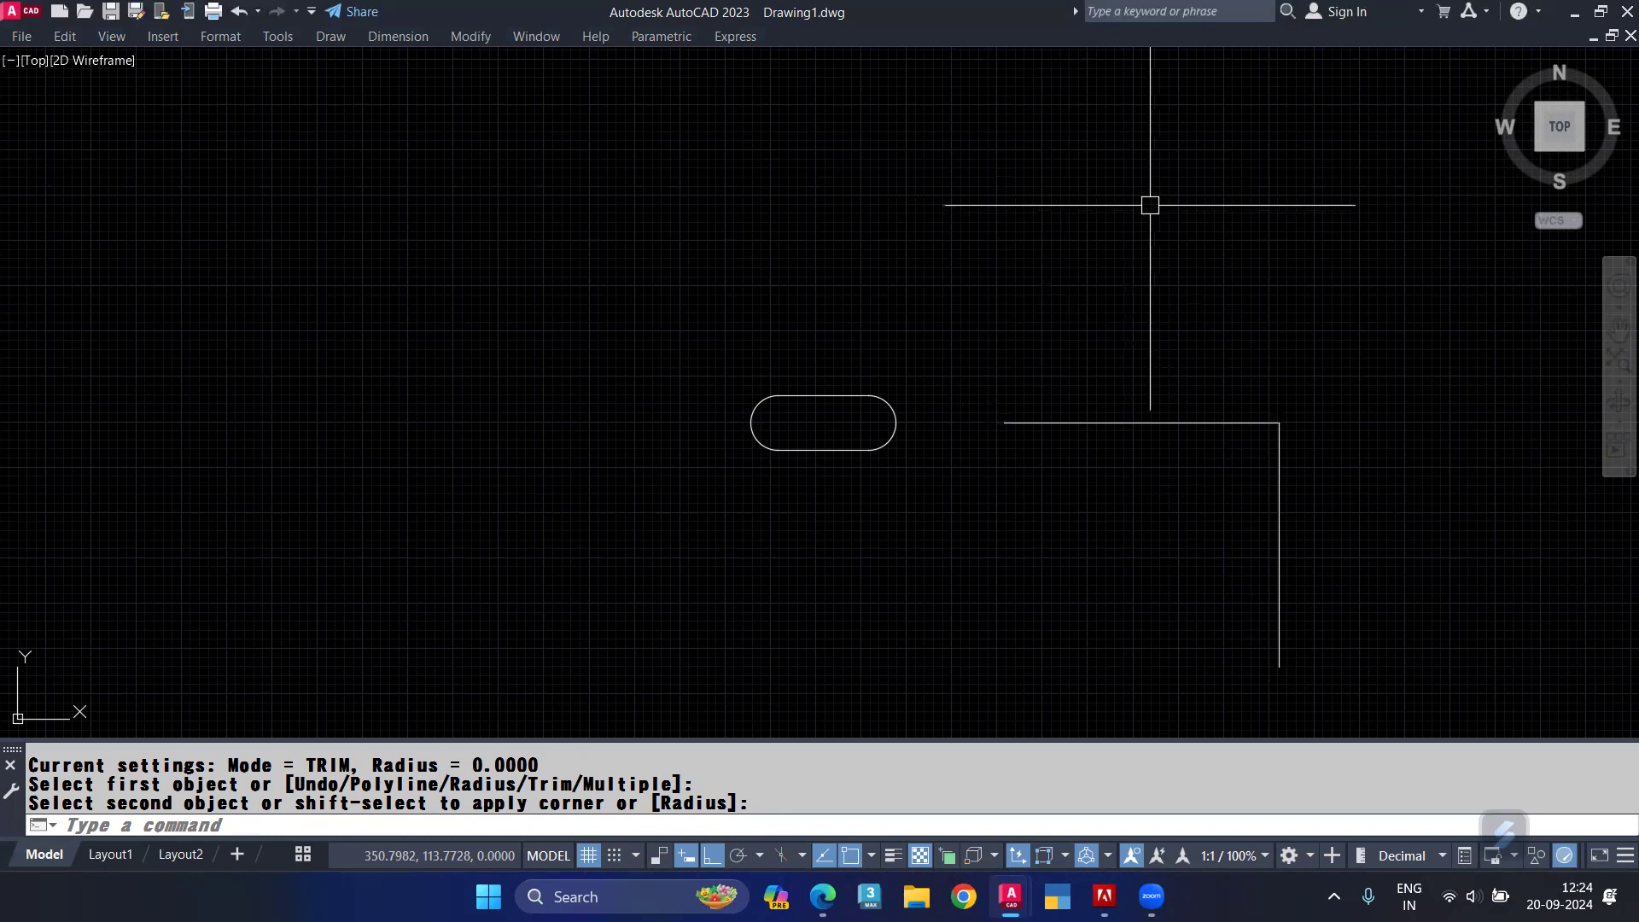
key(ctrl+0)
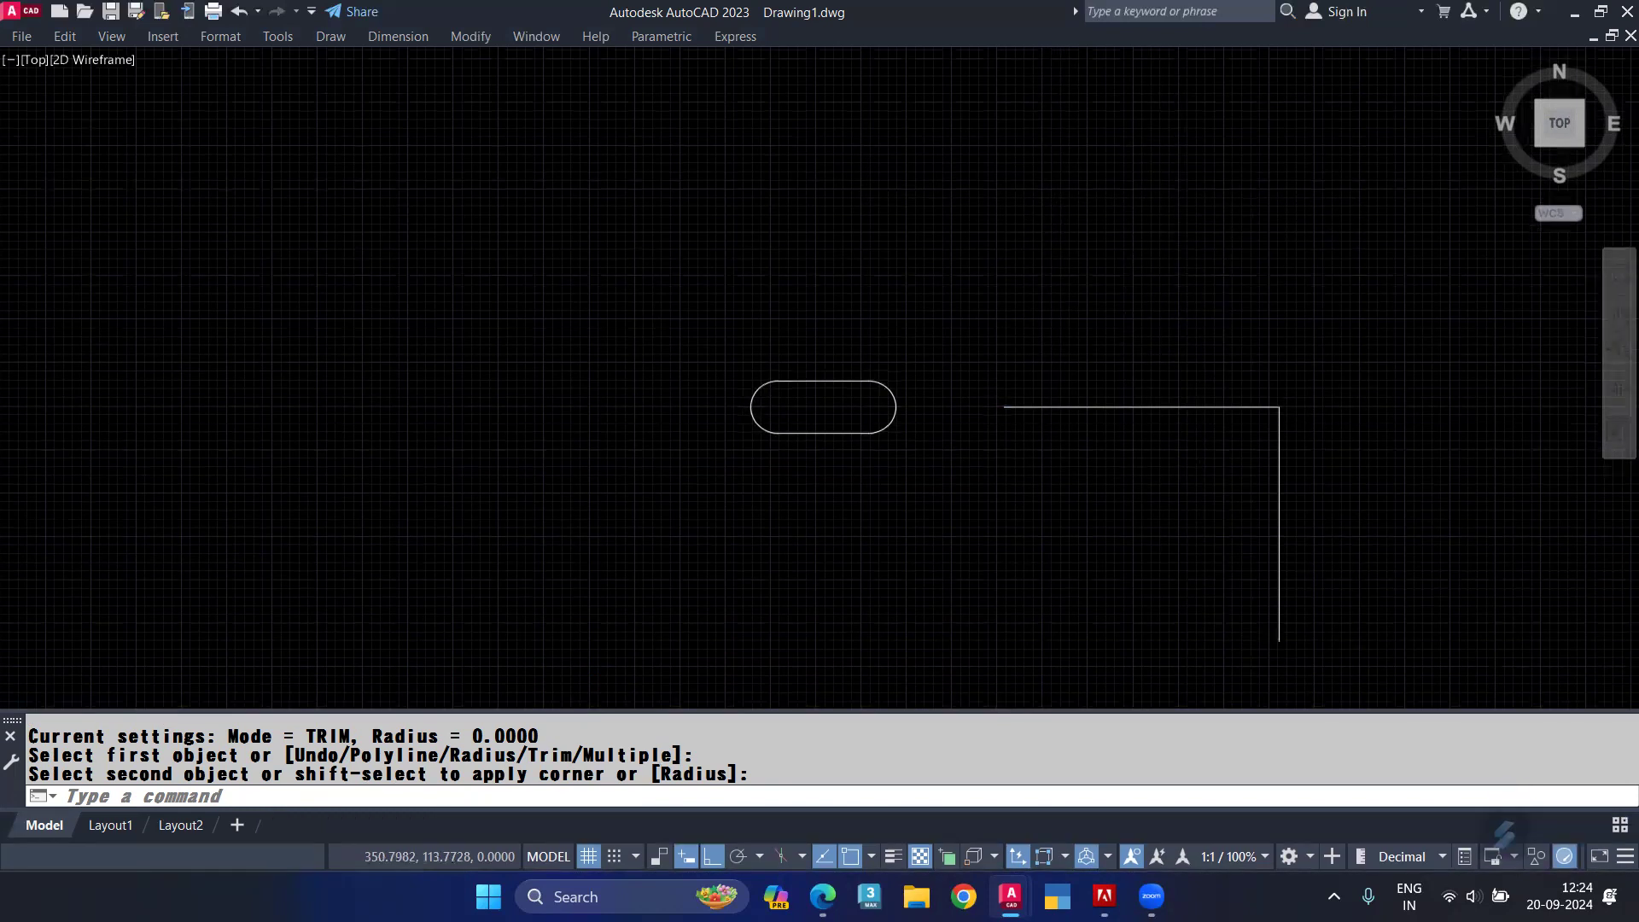
scroll(1434, 468, up, 5)
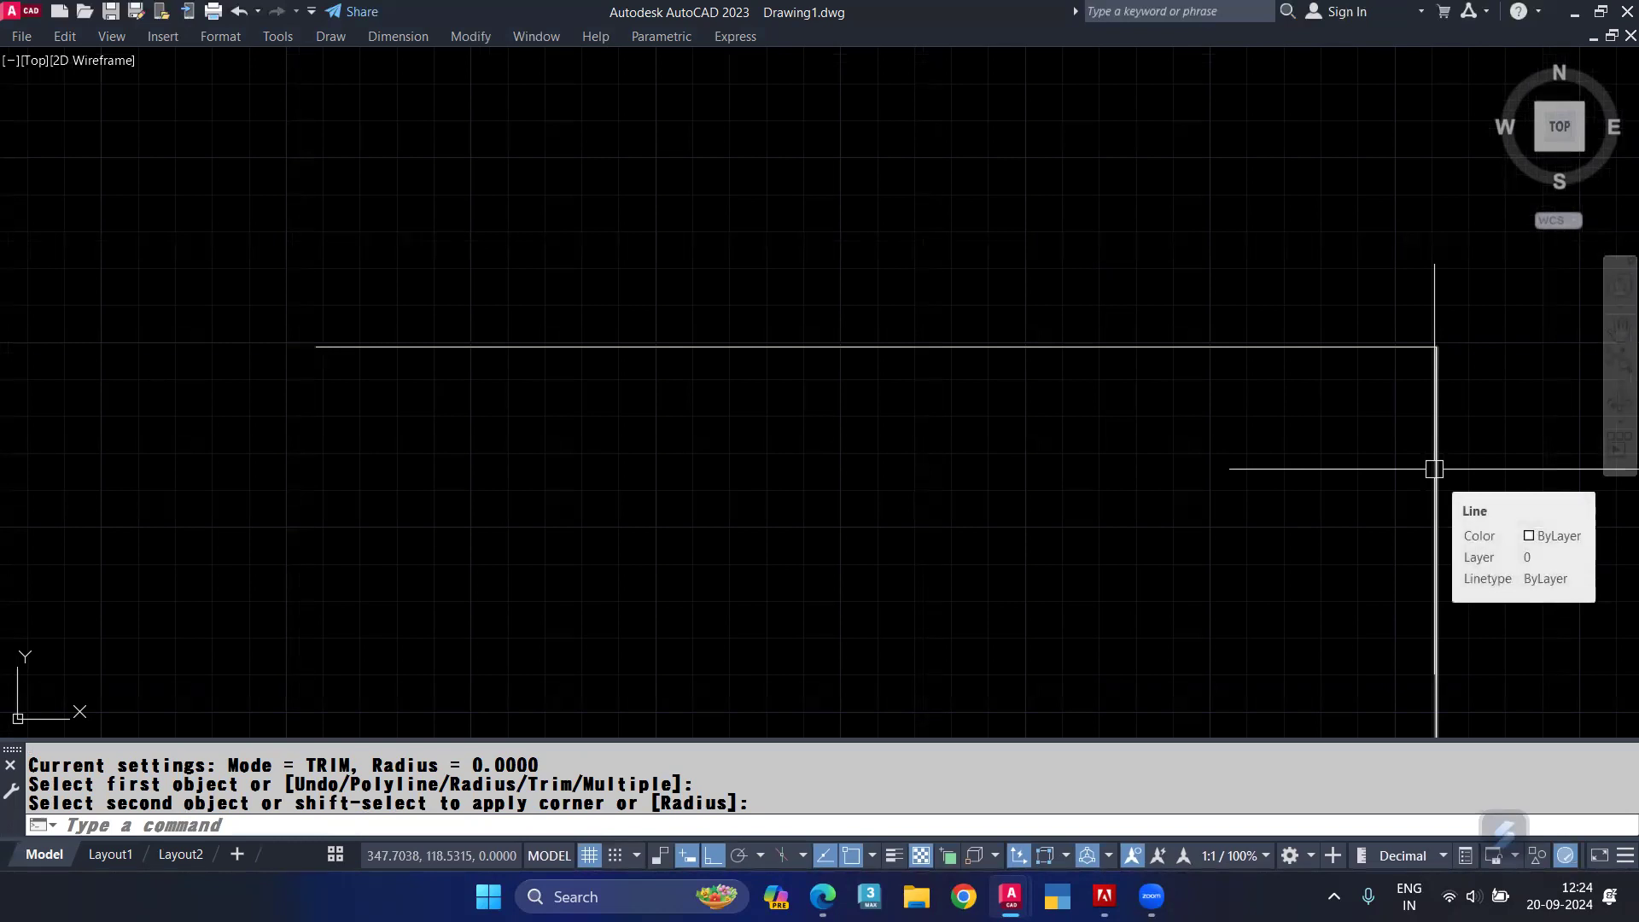
Step: Draw a rectangle 10 wide and 20 high in the empty area above the two joined lines
scroll(1431, 452, down, 2)
scroll(1429, 442, down, 3)
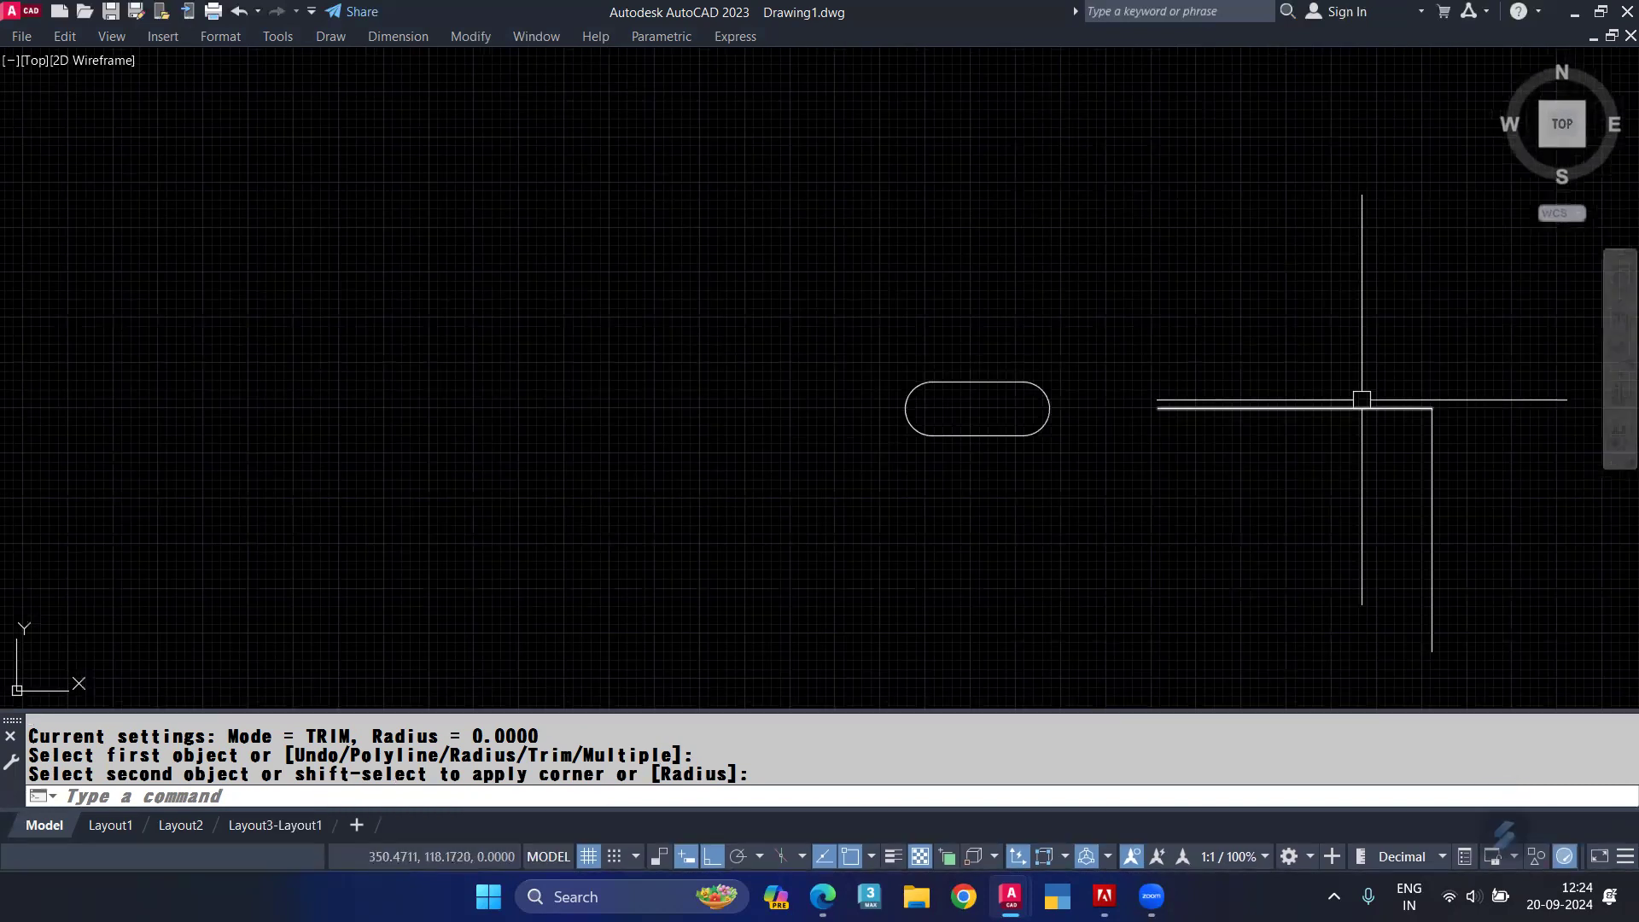
scroll(1361, 400, down, 1)
middle_drag(1361, 388, 1129, 410)
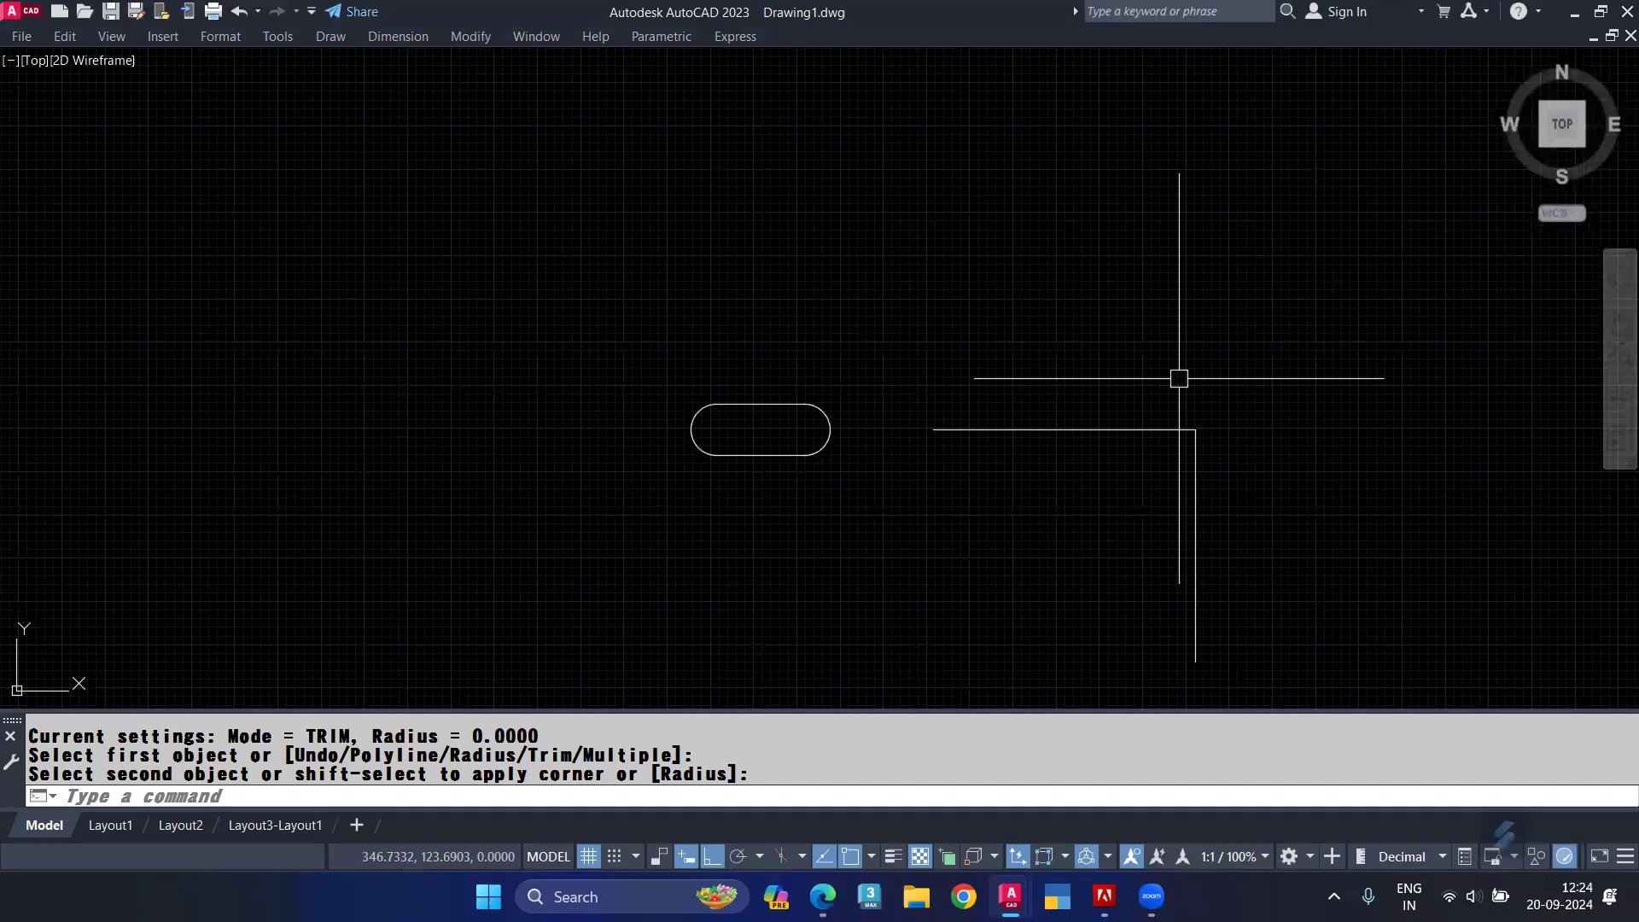
key(Escape)
middle_drag(961, 244, 1031, 347)
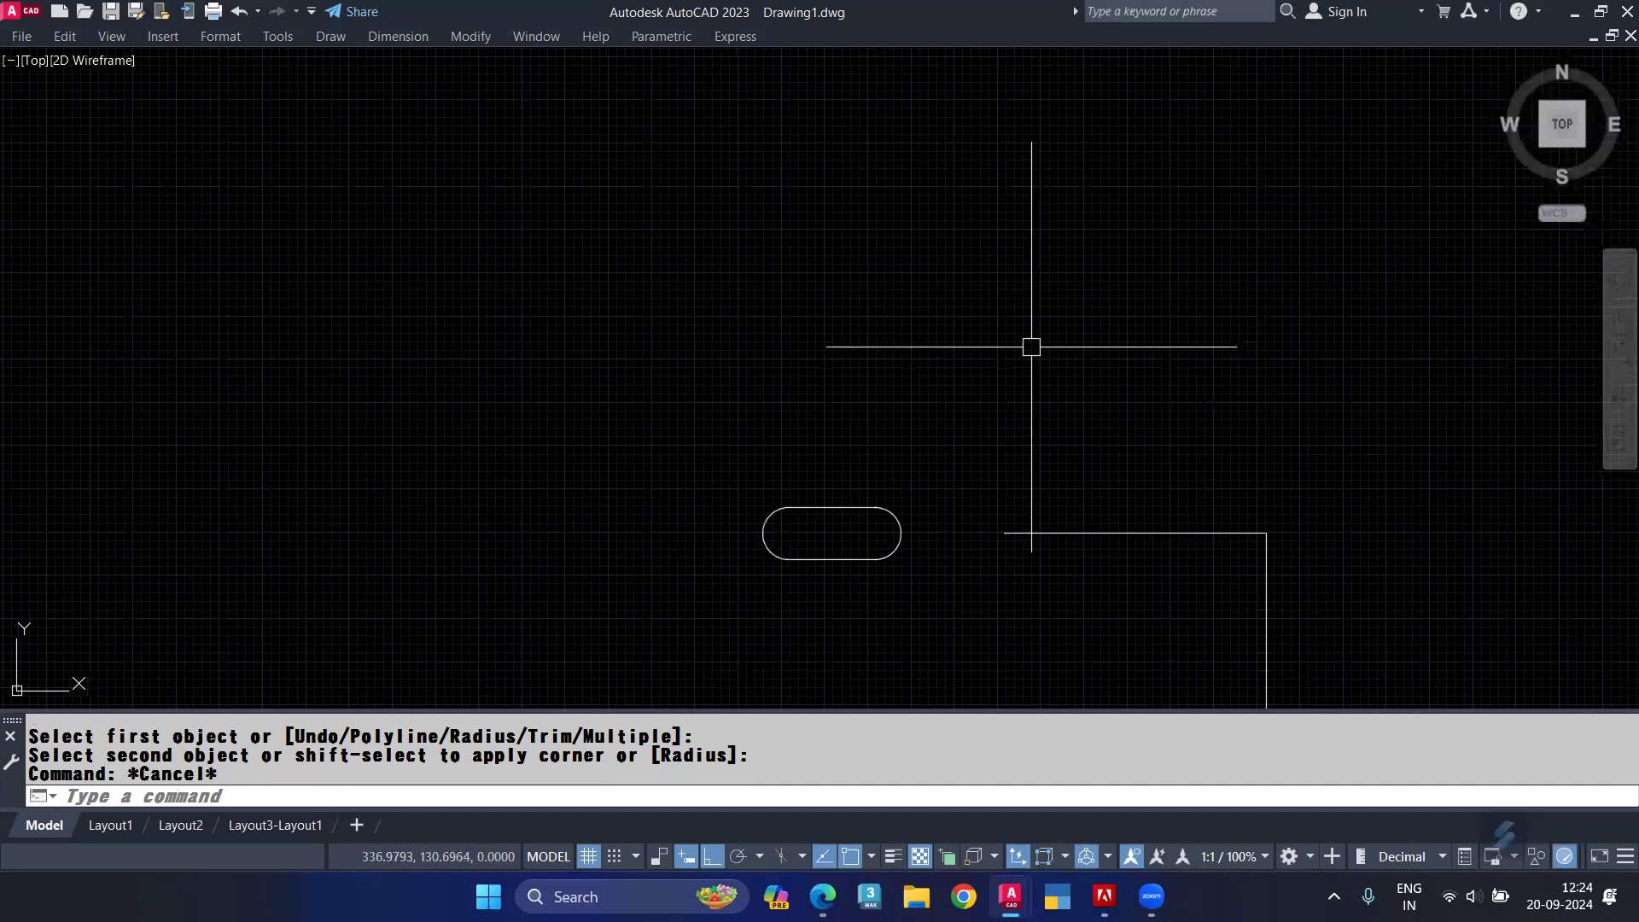
text(REC)
key(Return)
click(1027, 402)
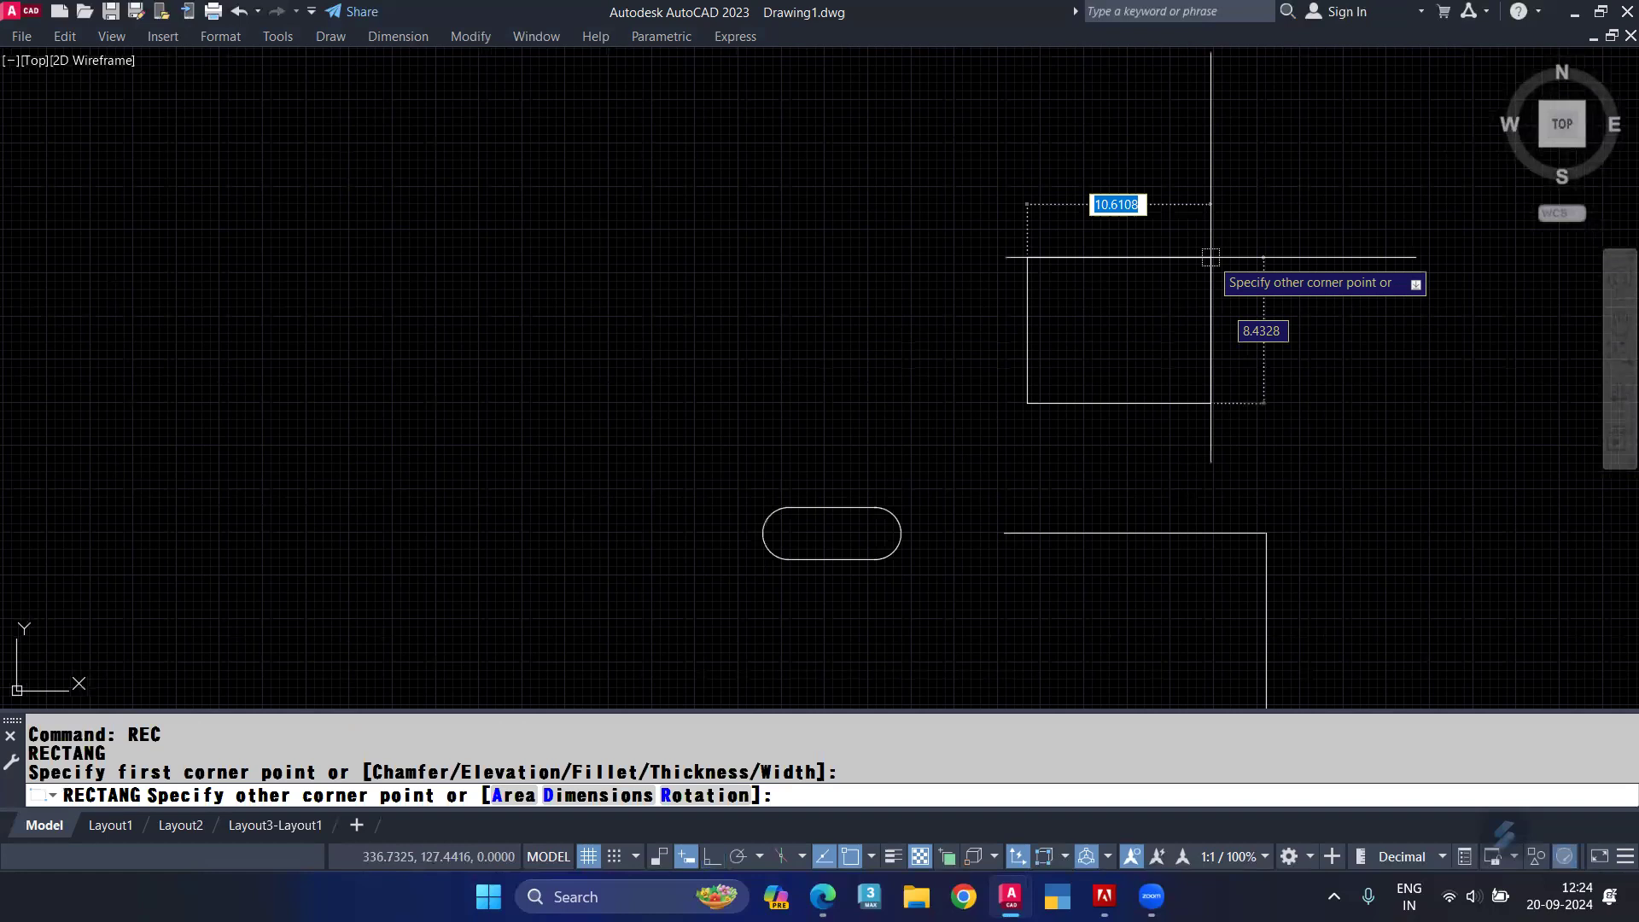
text(@)
text(10)
key(Tab)
text(20)
key(Return)
middle_drag(1130, 235, 1129, 238)
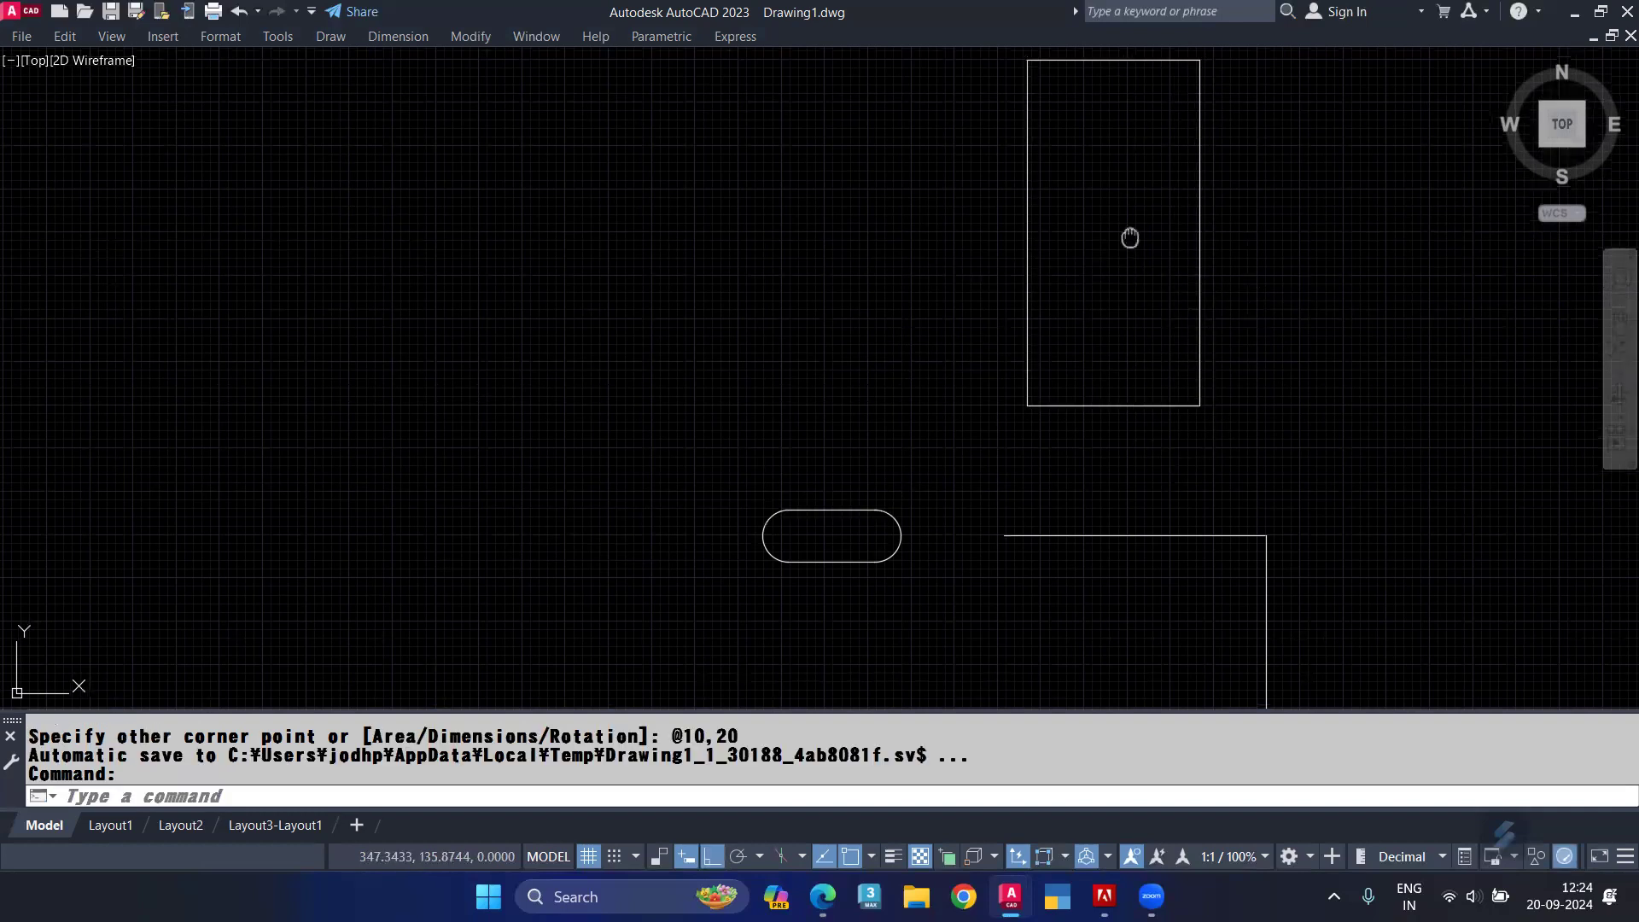
Step: Fillet the upper-left corner of the rectangle with a radius of 3
scroll(1052, 131, up, 2)
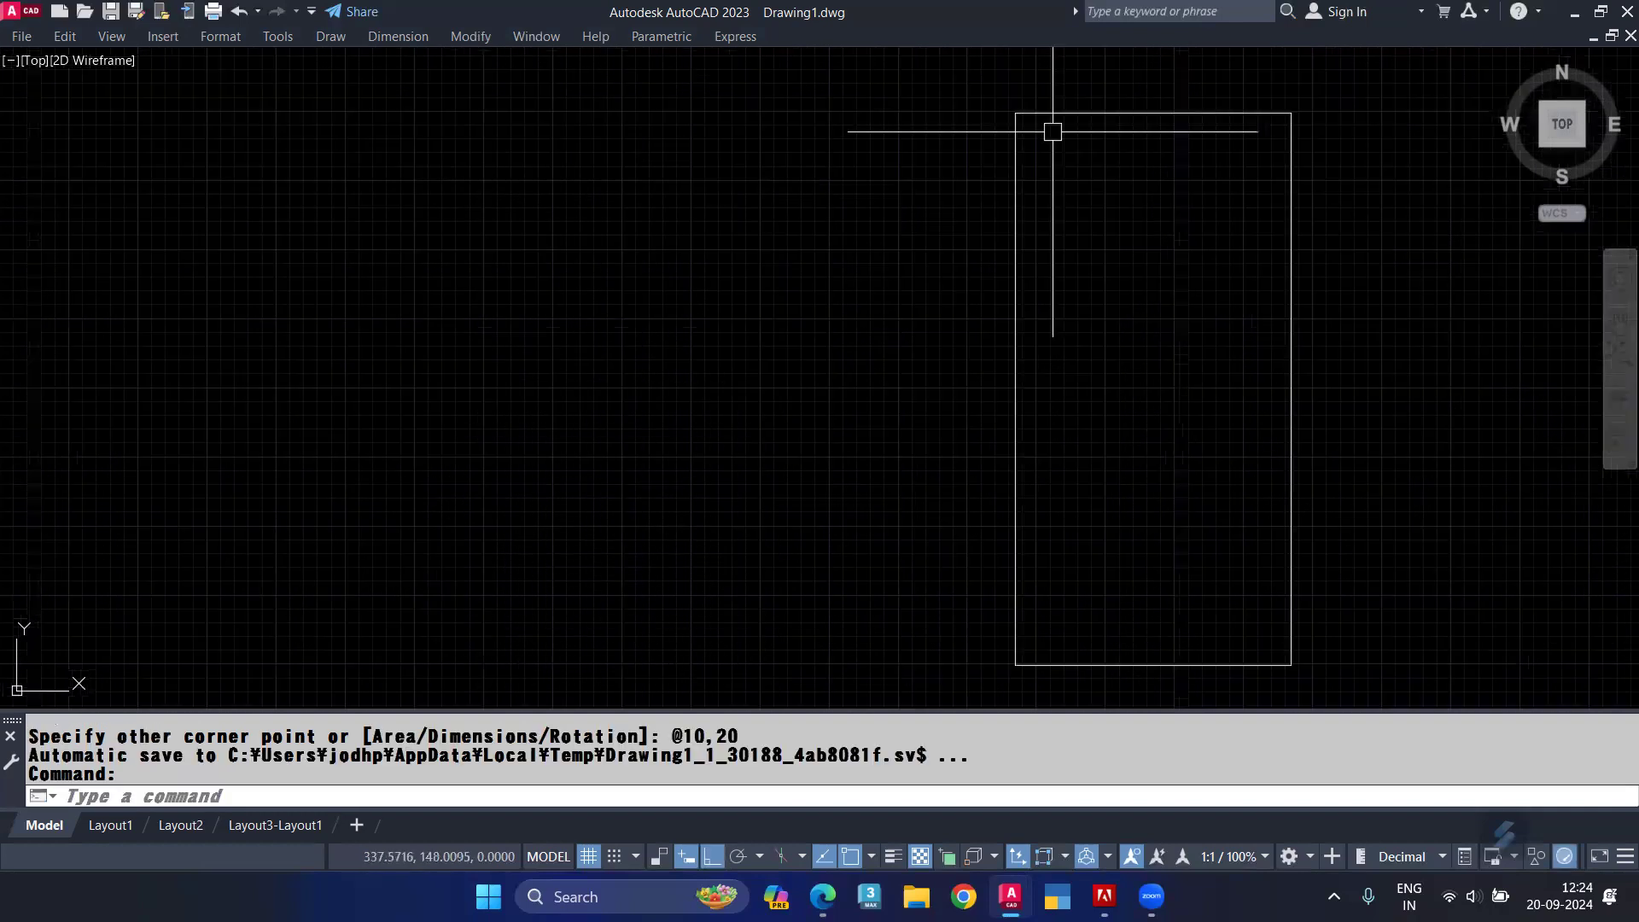
text(F)
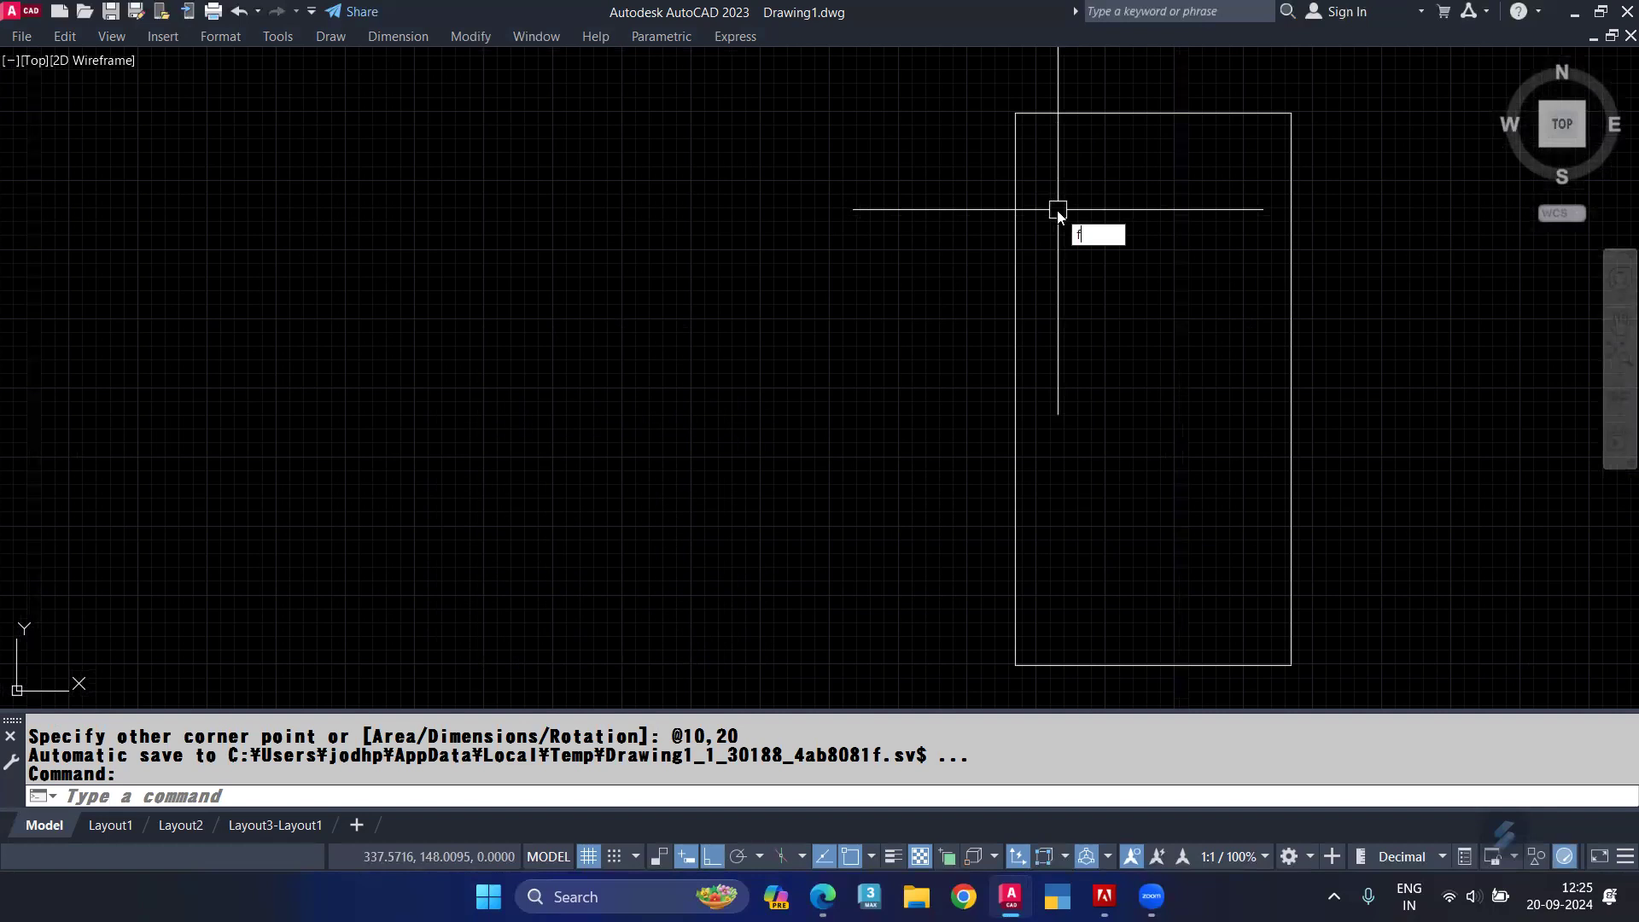
key(Return)
text(r)
key(Return)
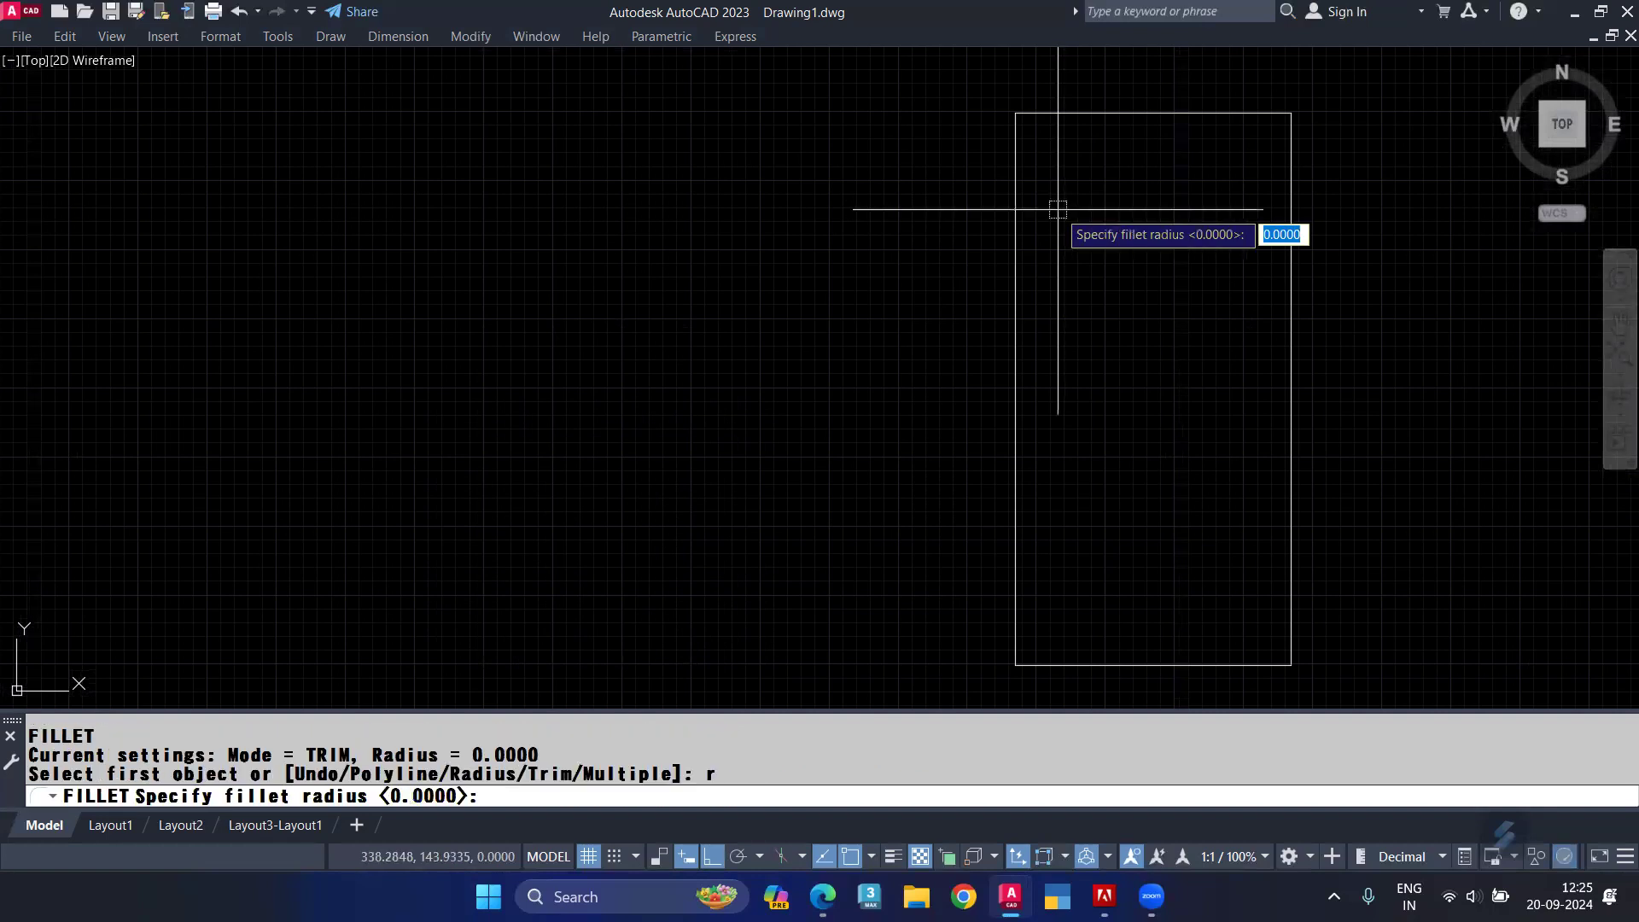
text(3)
key(Return)
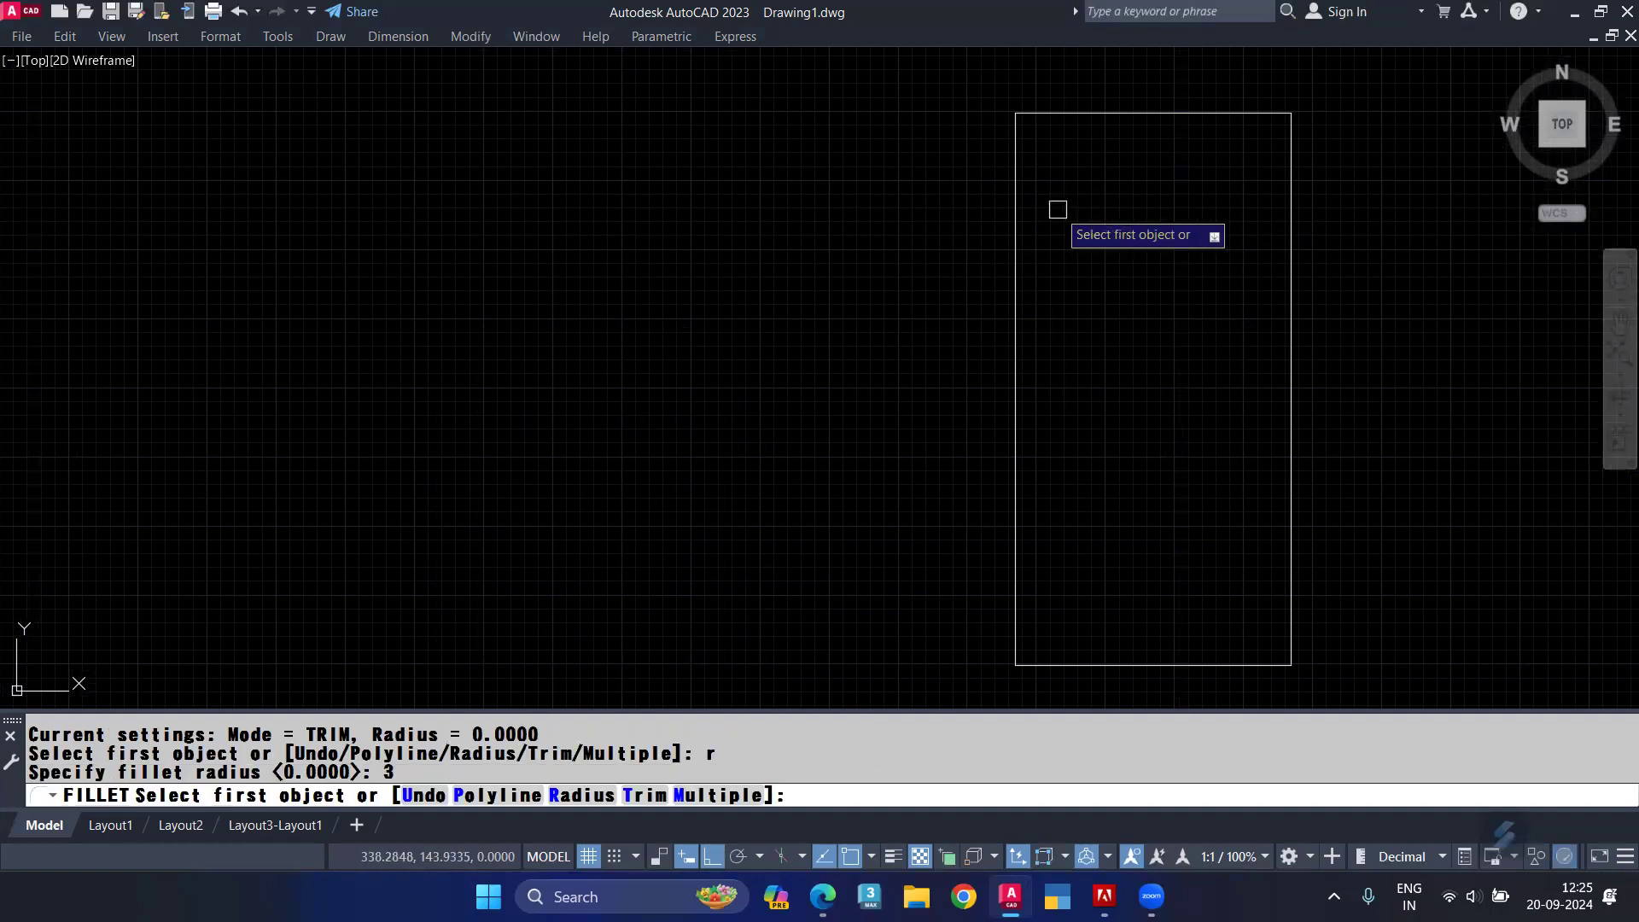
click(1015, 171)
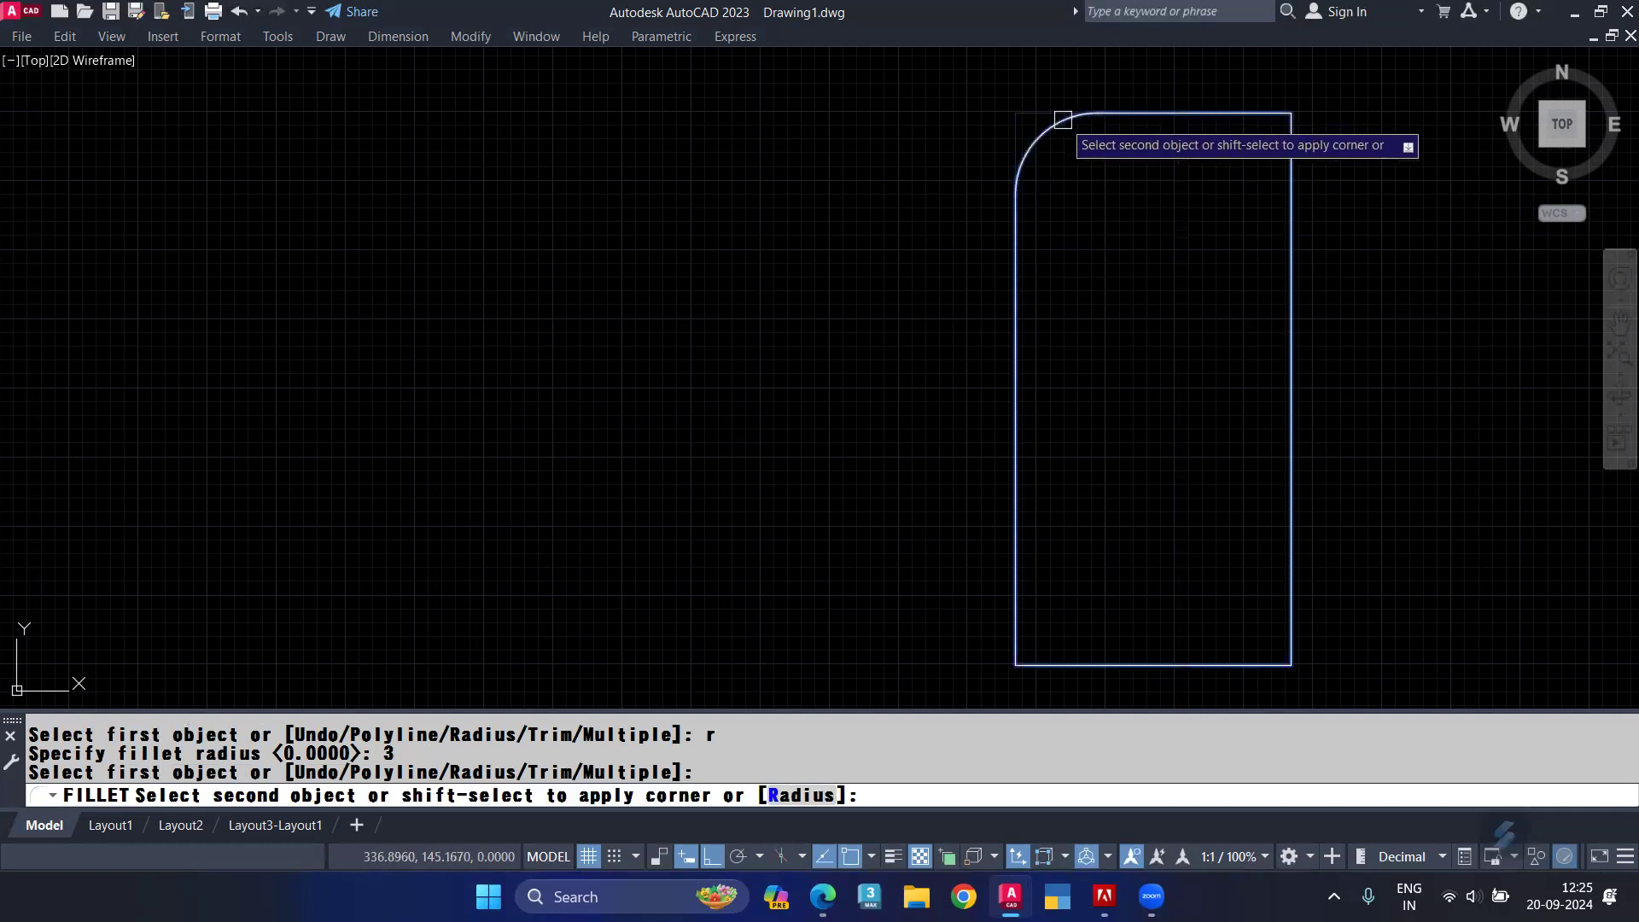
click(1063, 120)
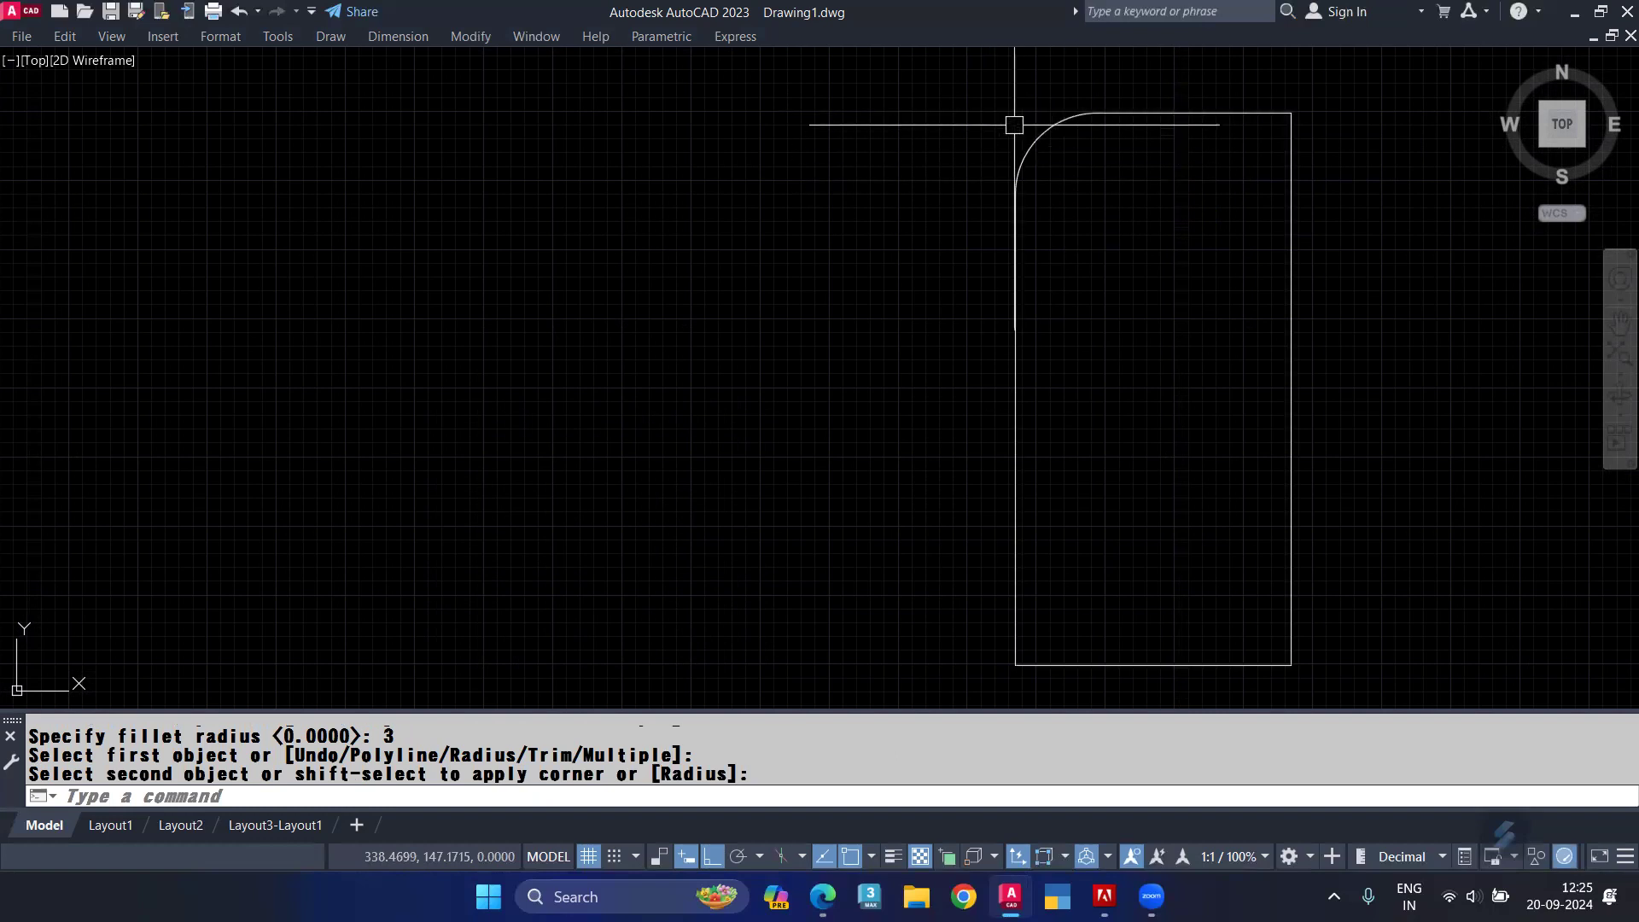
Step: Turn the rectangle's rounded upper-left corner back into a sharp corner with a radius 0 fillet
text(f)
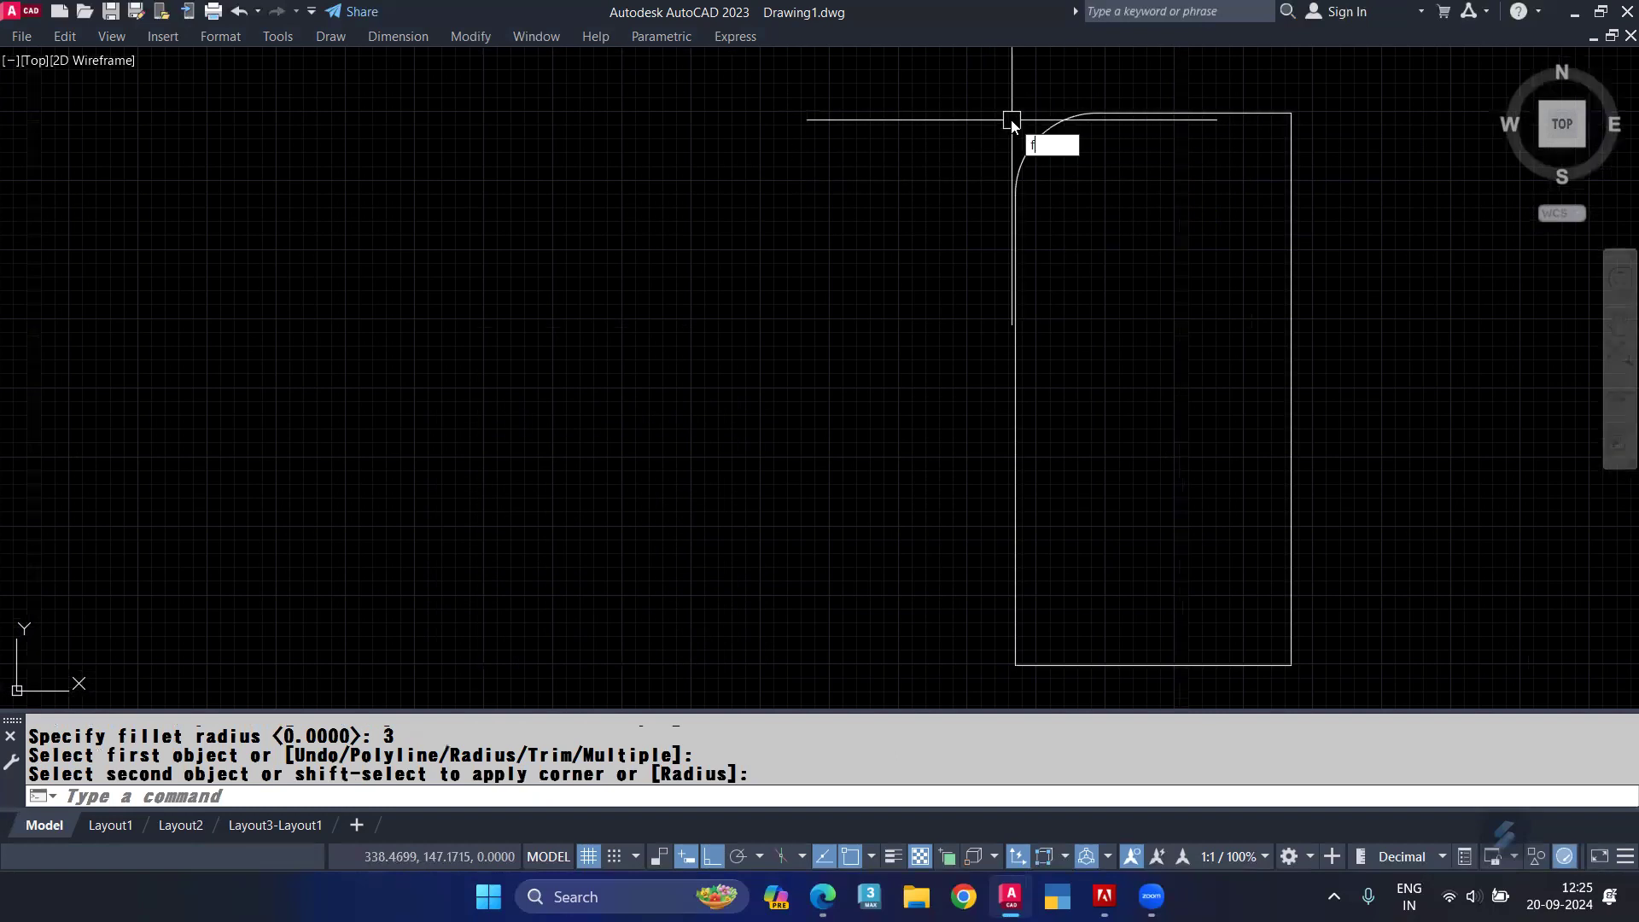
key(Return)
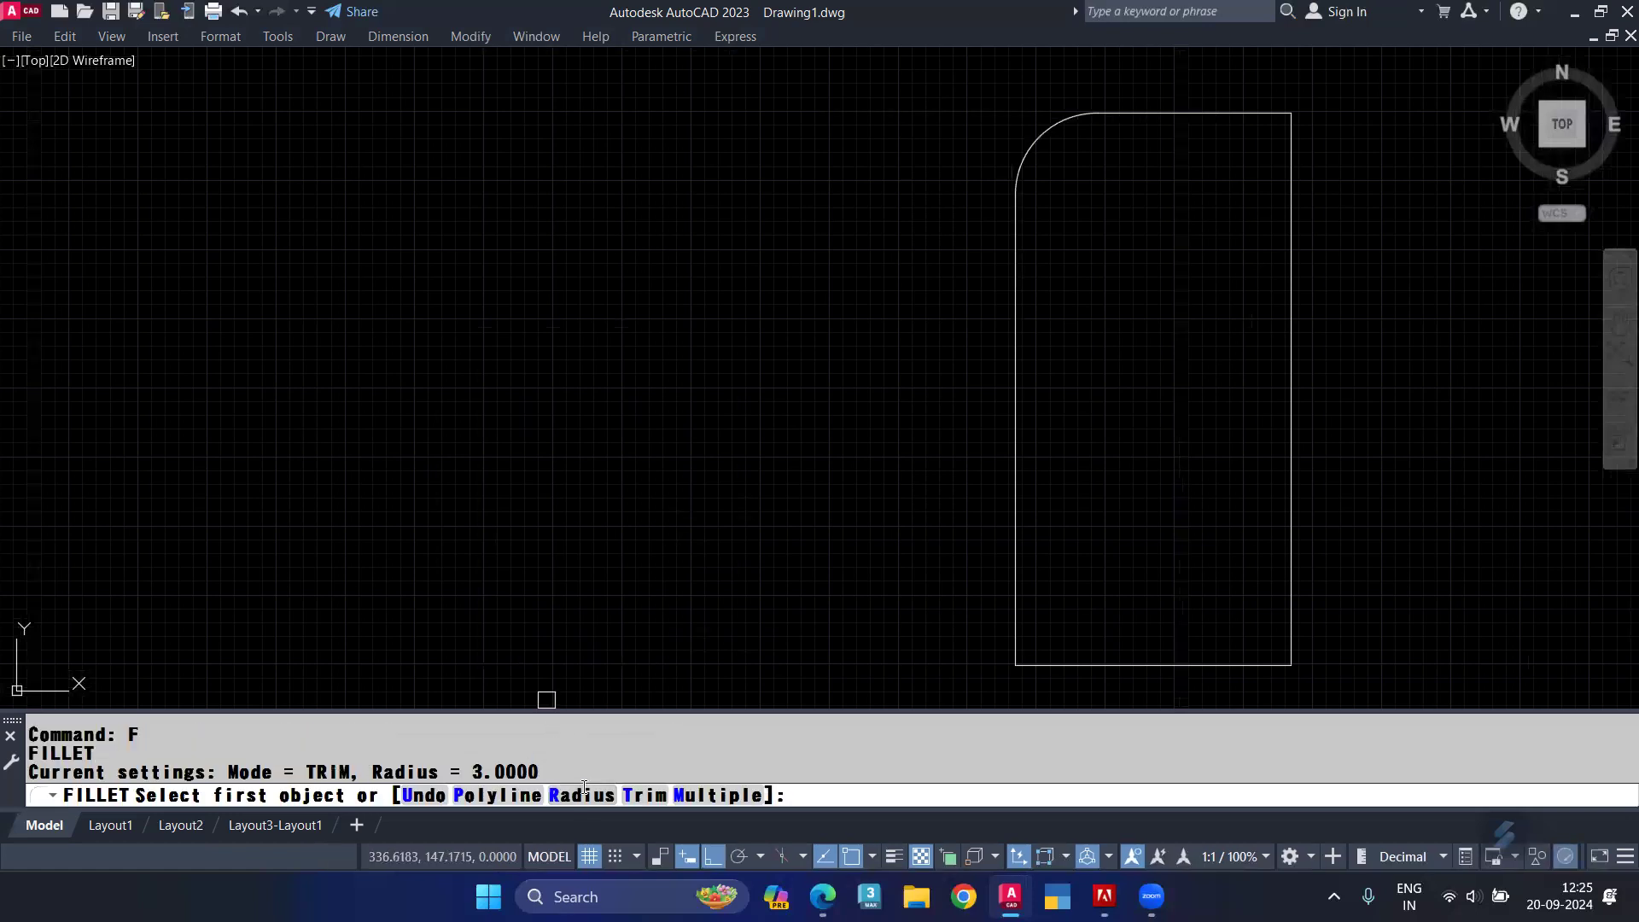
text(r)
key(Return)
text(0)
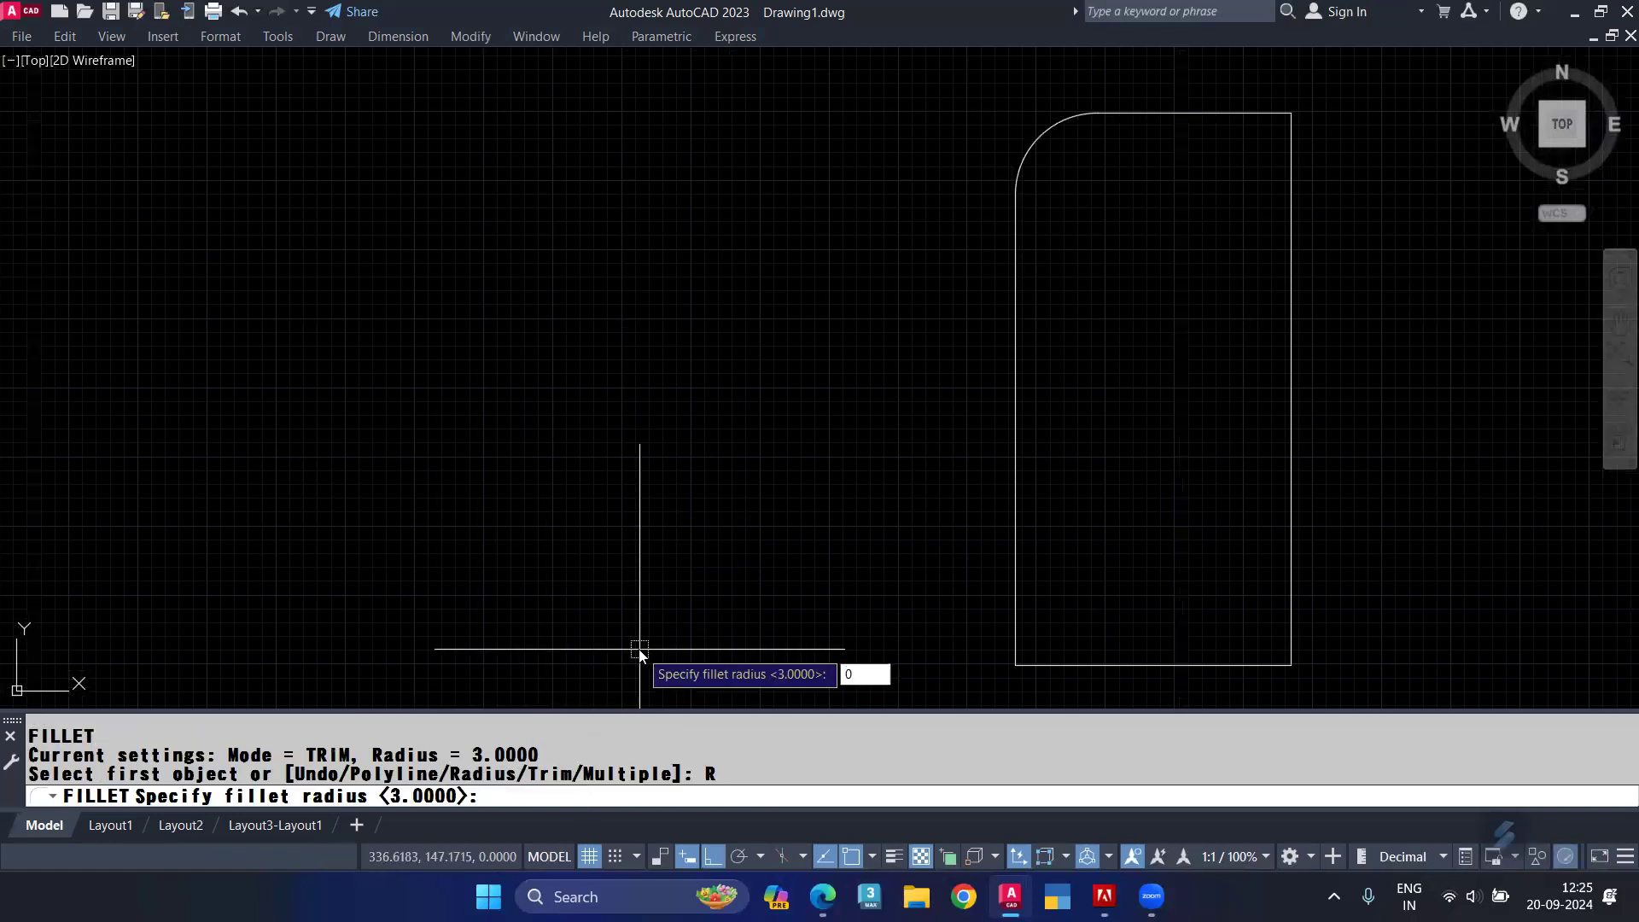
key(Return)
click(1128, 114)
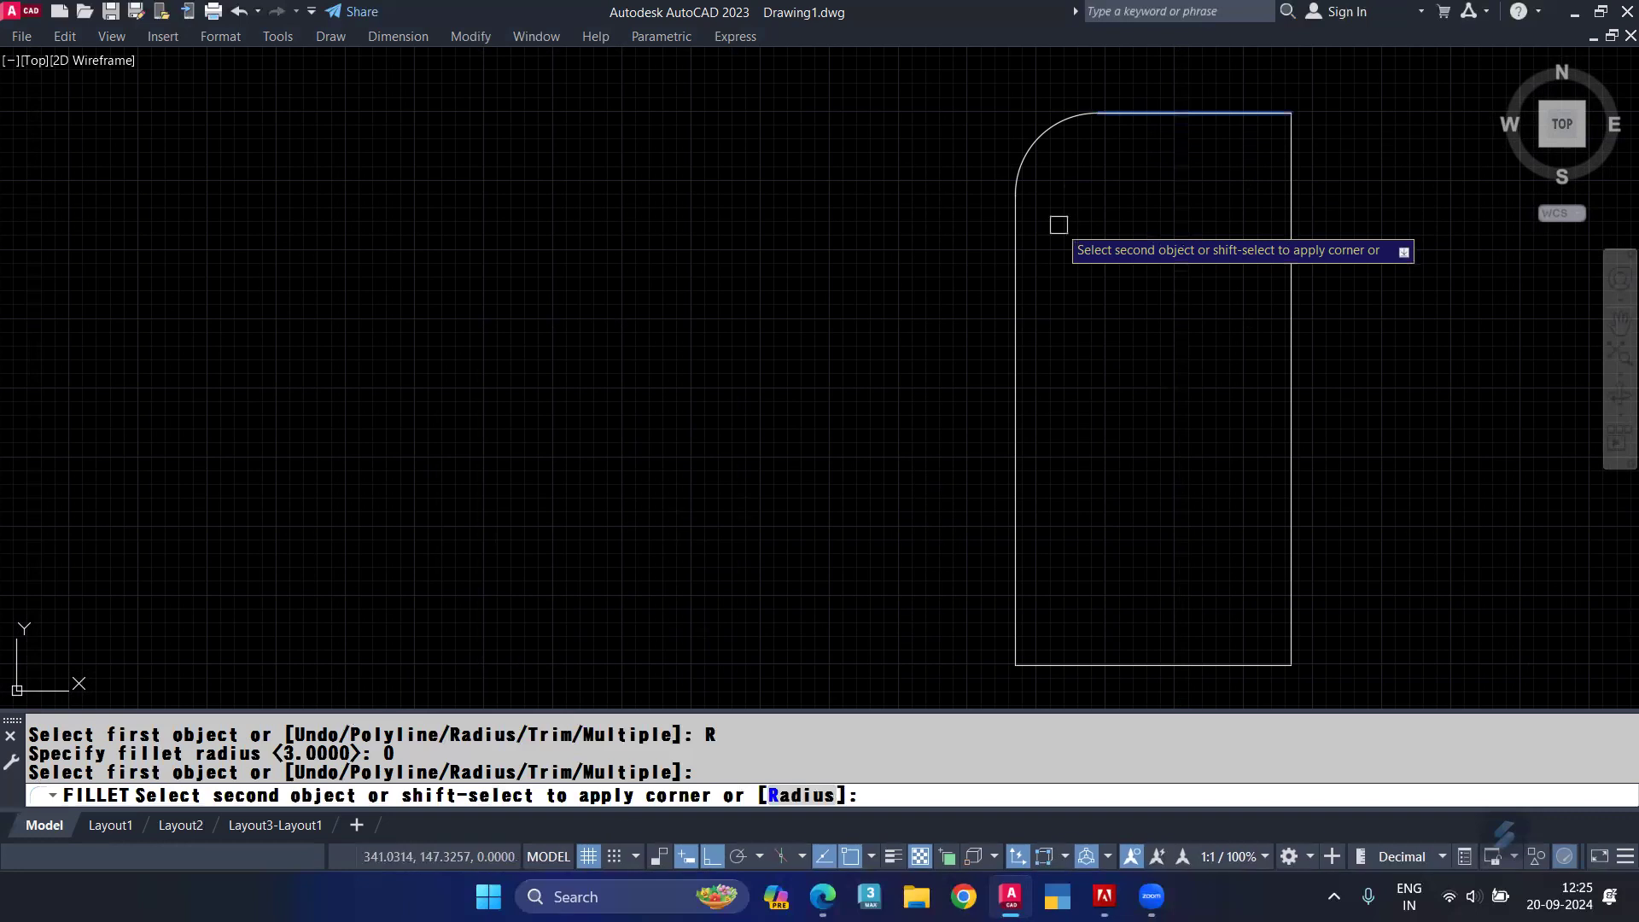
click(1017, 258)
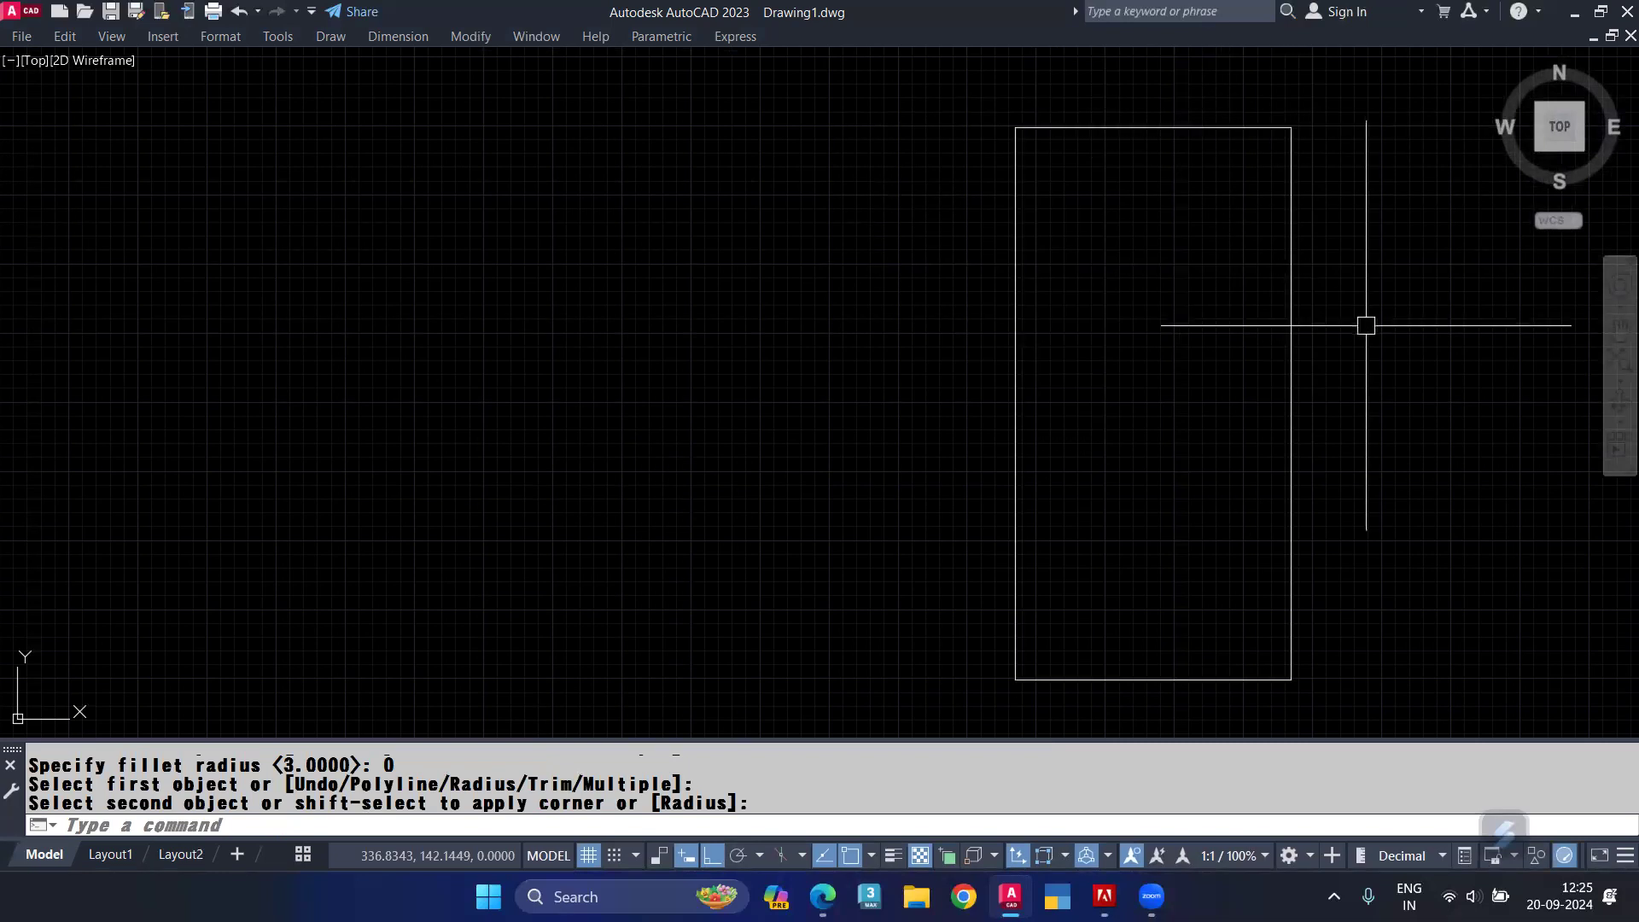
Step: Fillet all corners of the rectangle at once with radius 4, using the Fillet command's Polyline option
text(f)
key(Return)
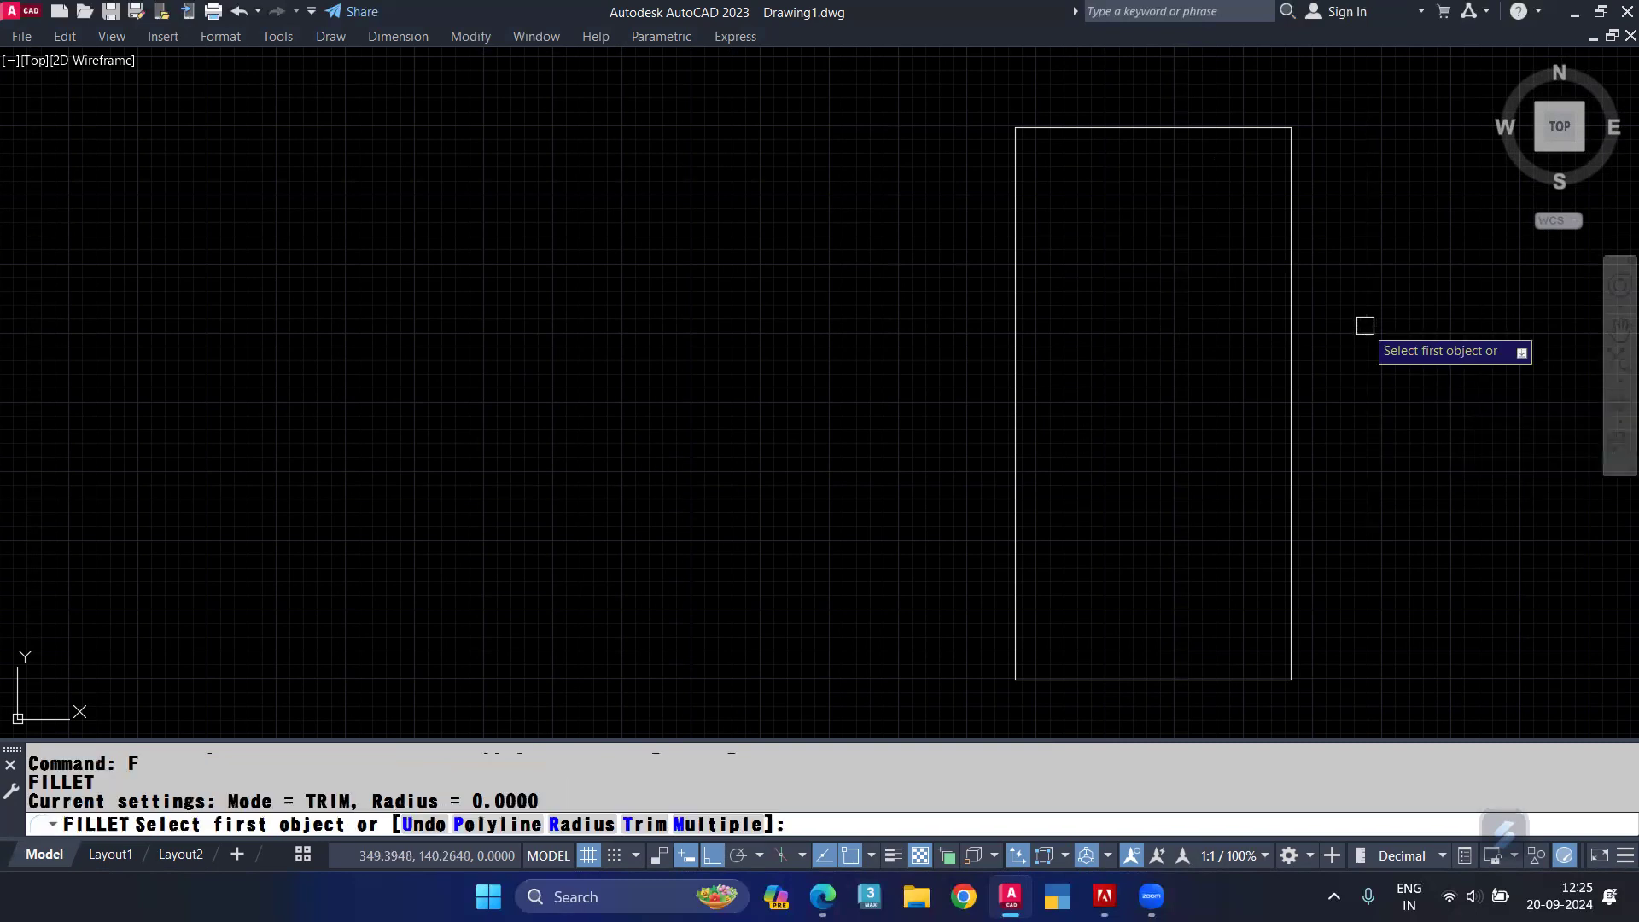
click(593, 824)
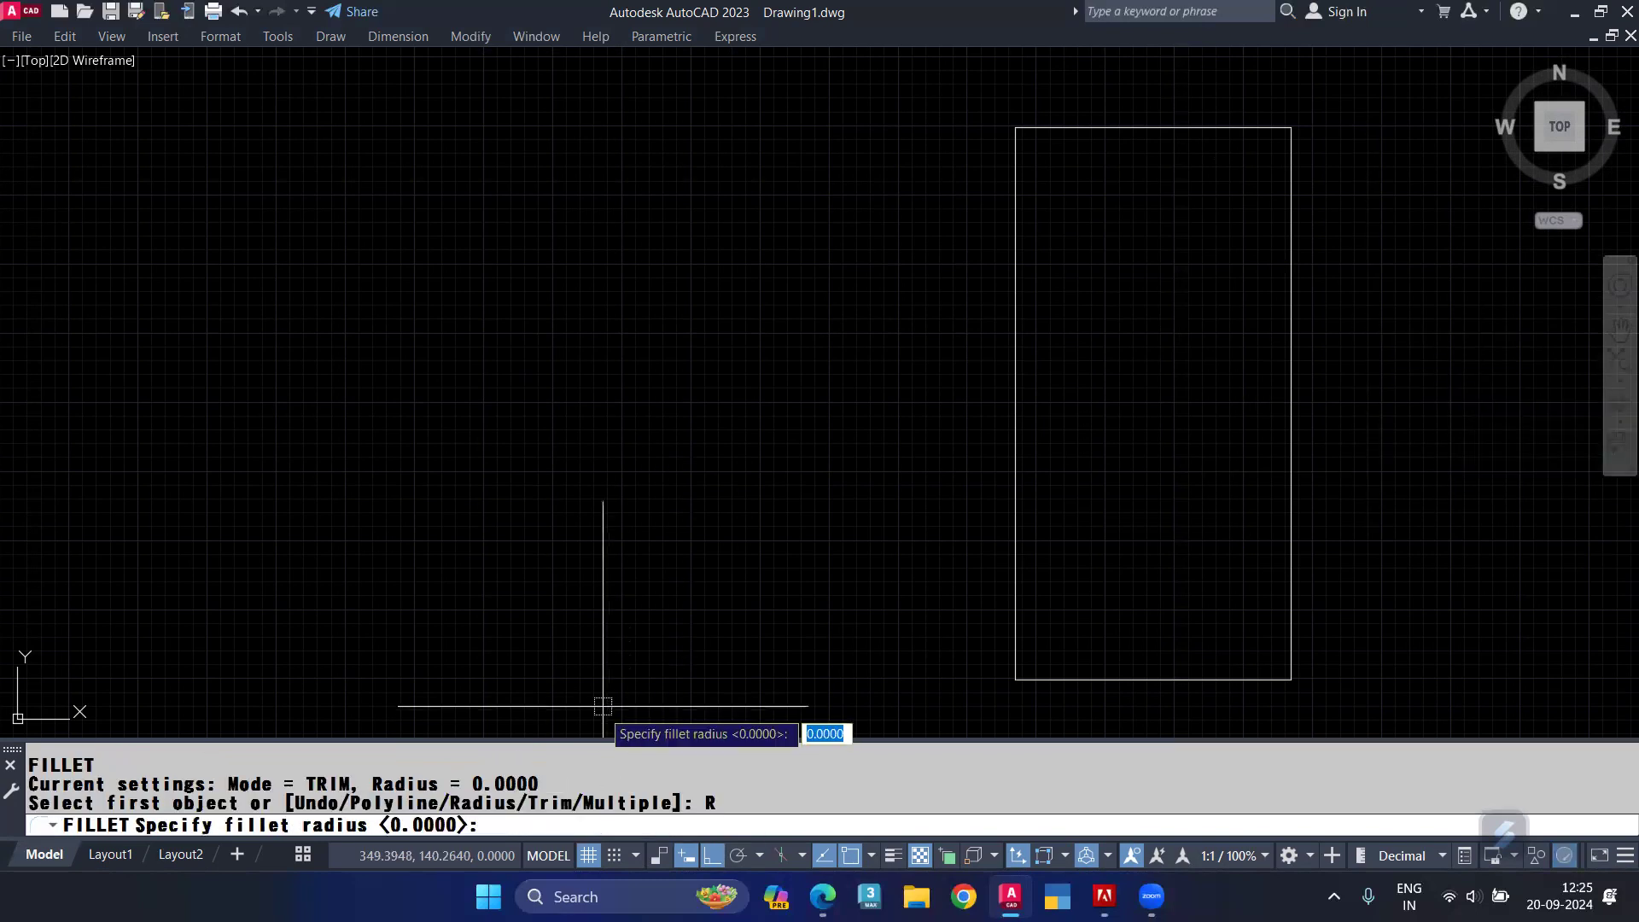
text(4)
key(Return)
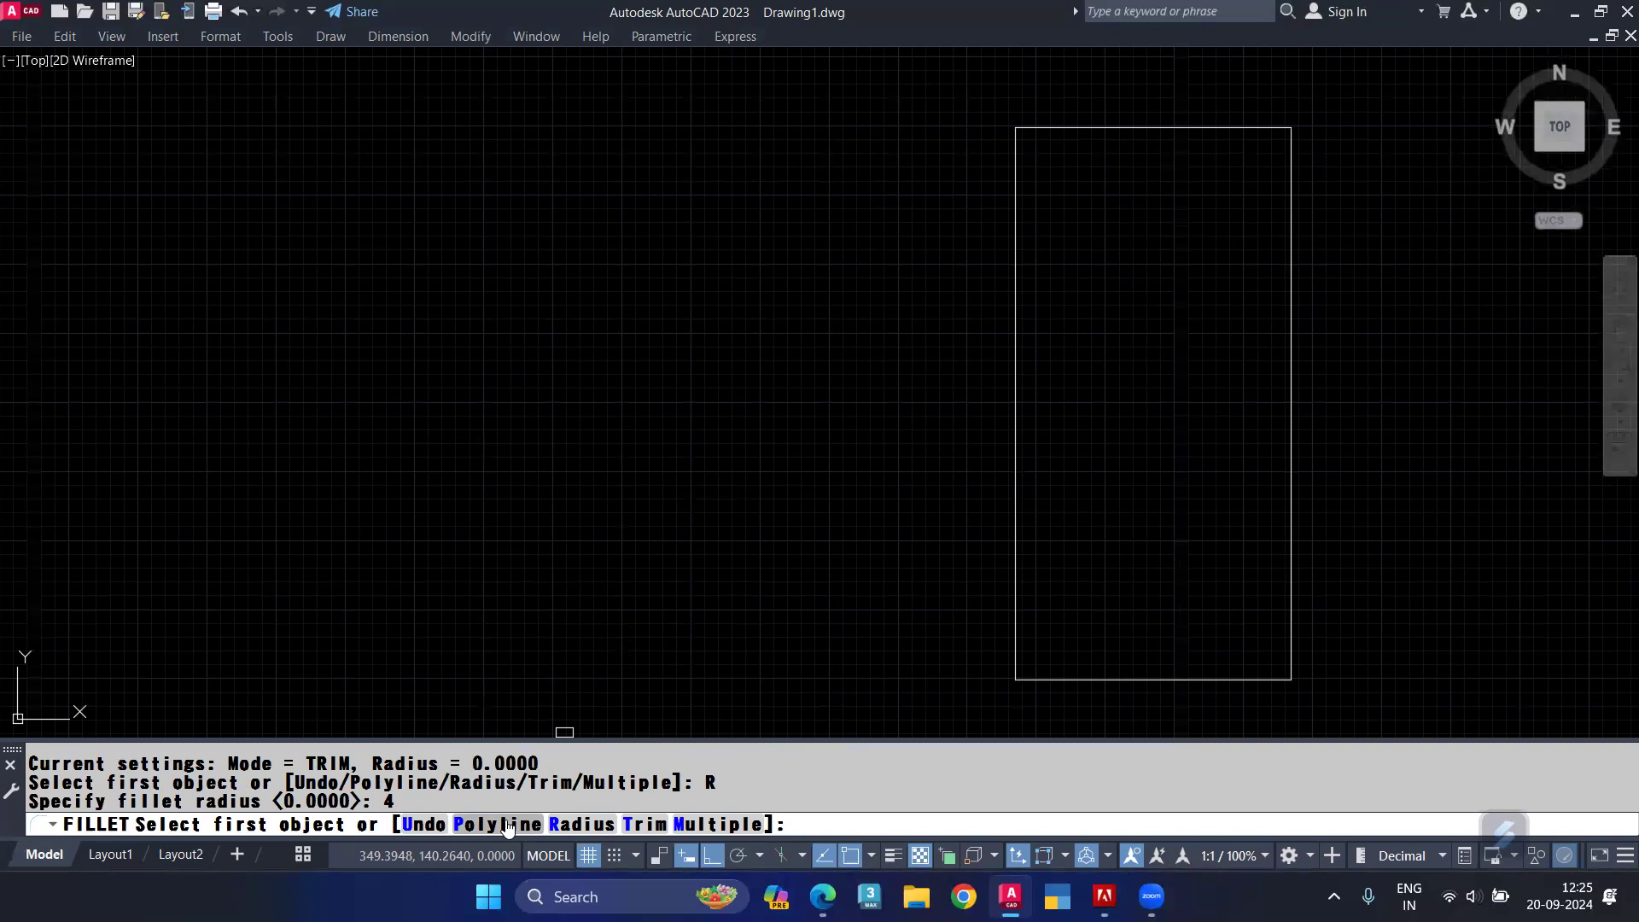
click(507, 826)
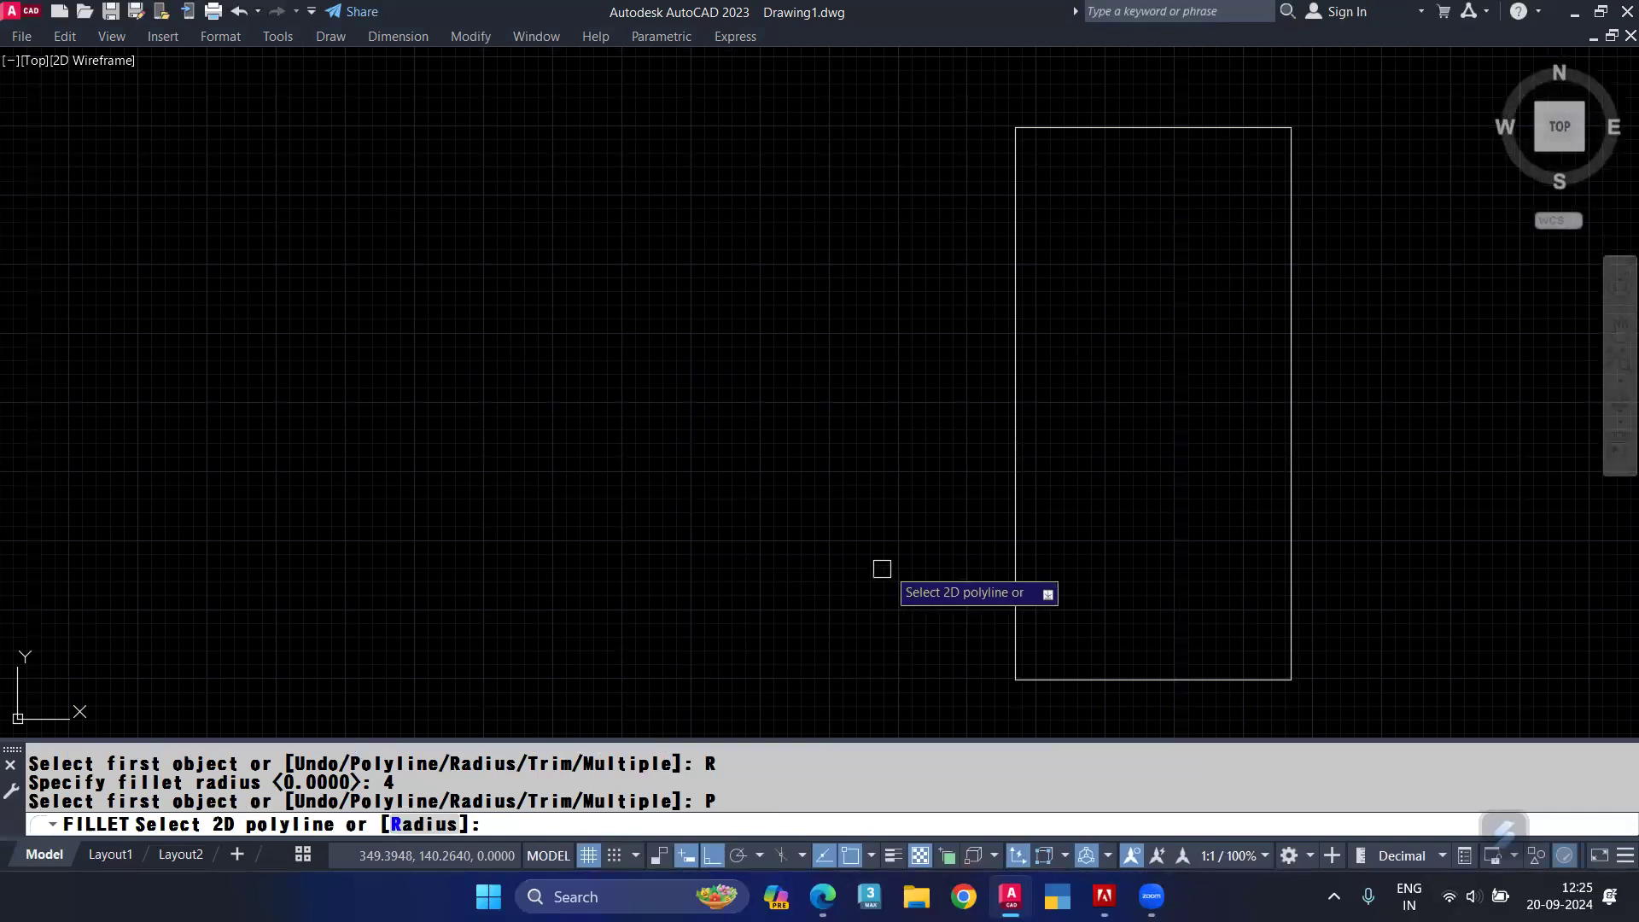
click(1008, 503)
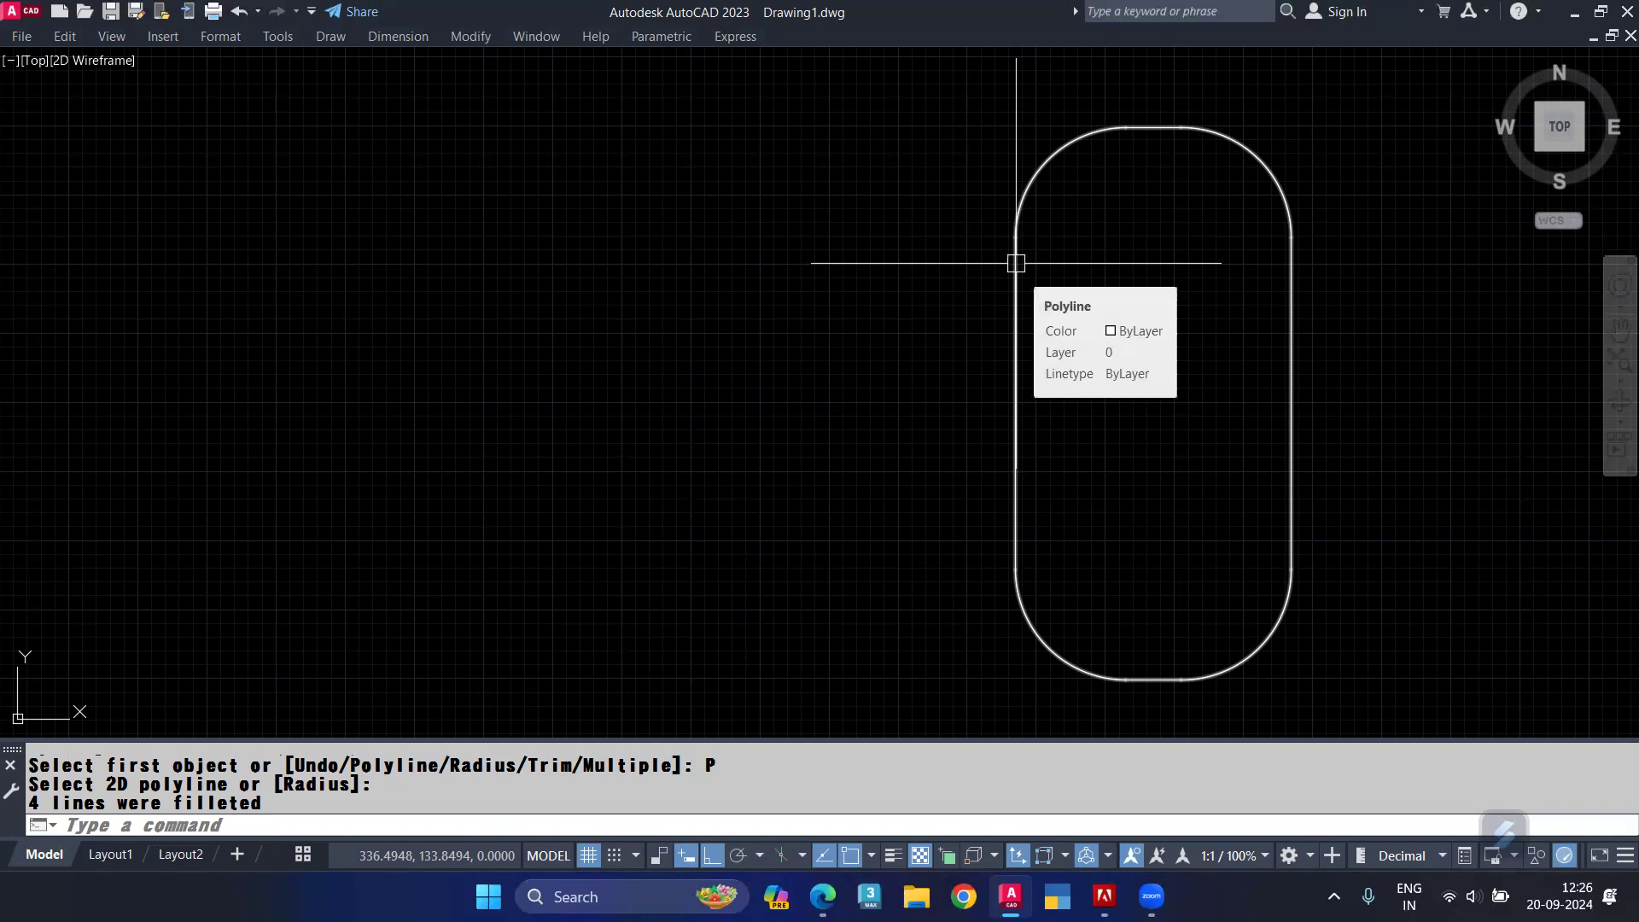
Step: Erase the rounded rectangle, and undo both the erasure and the polyline fillet
click(1015, 326)
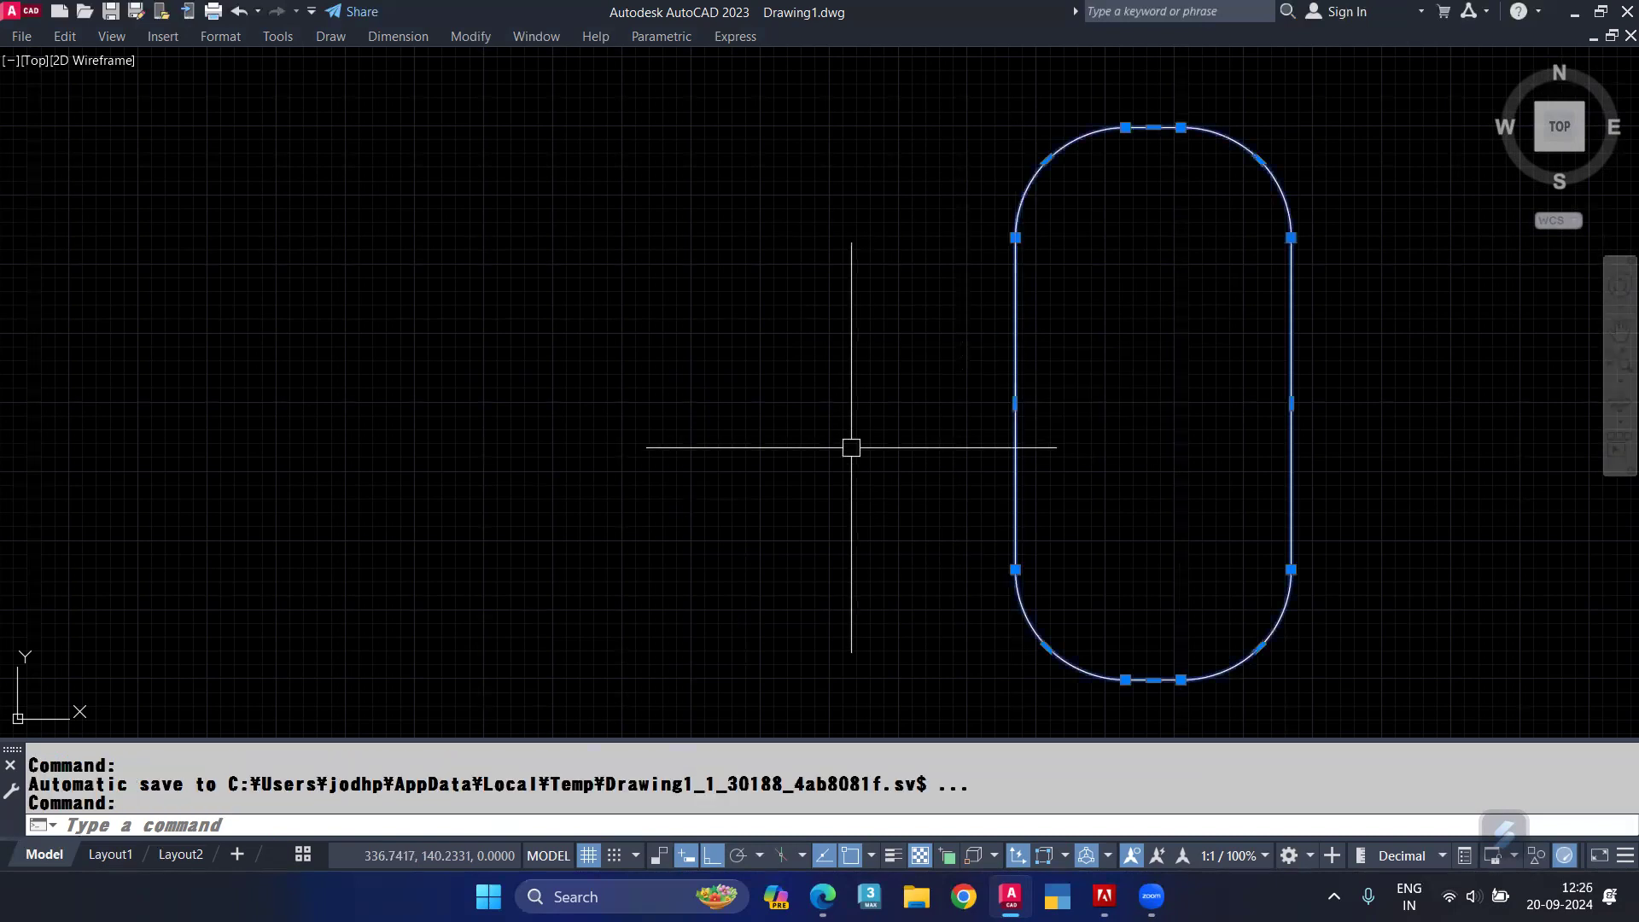
key(Delete)
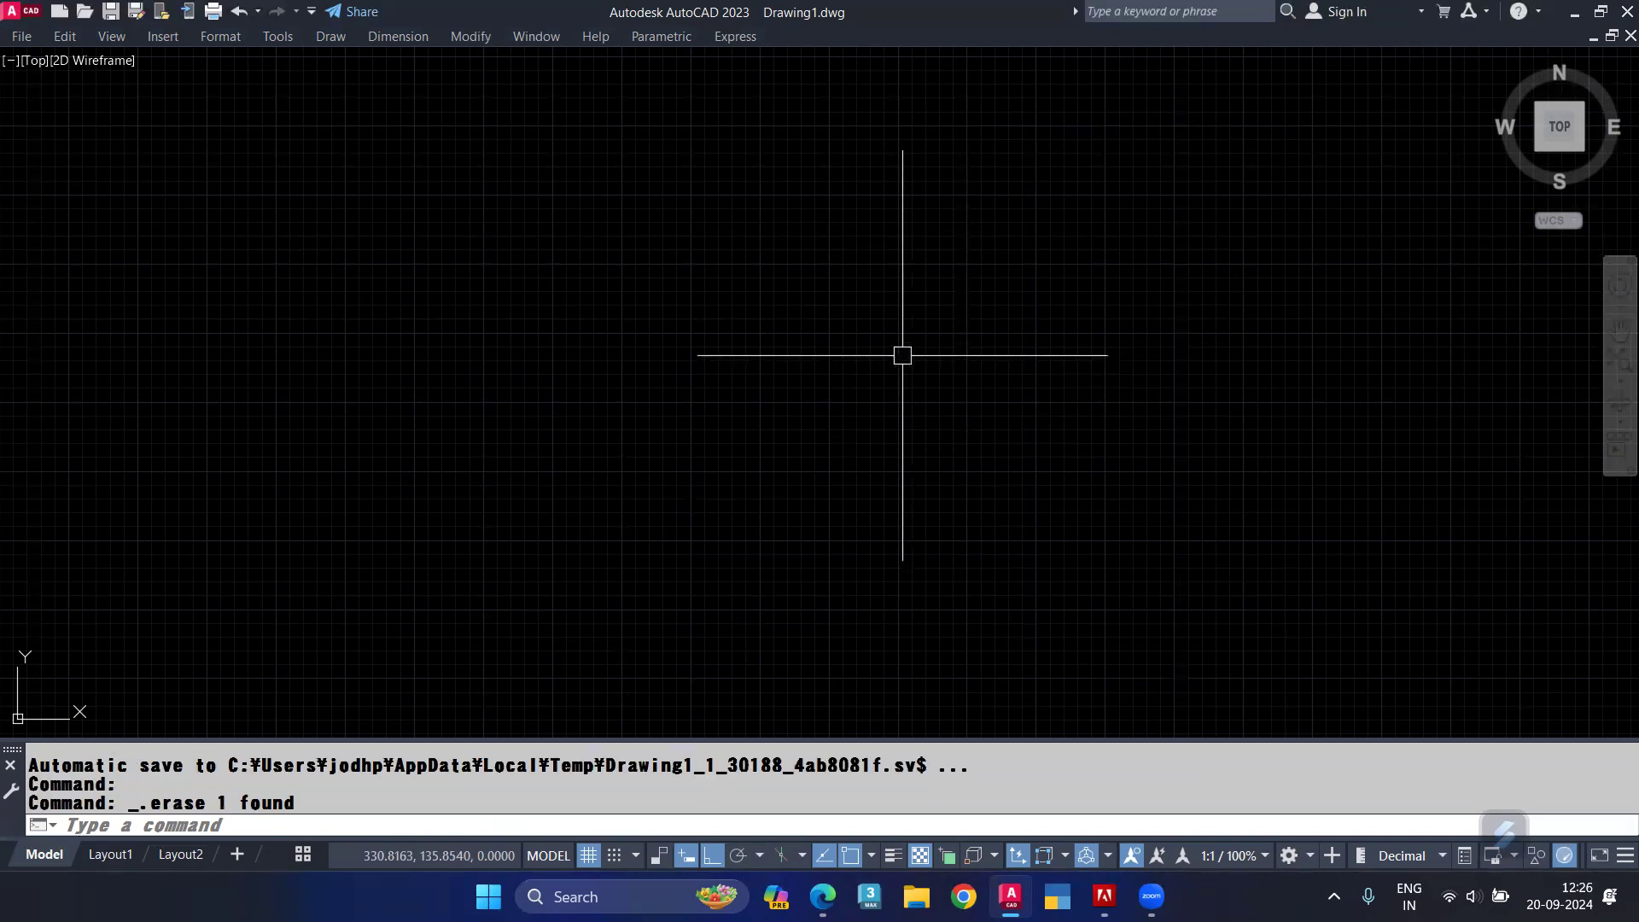
key(ctrl+z)
key(ctrl+z)
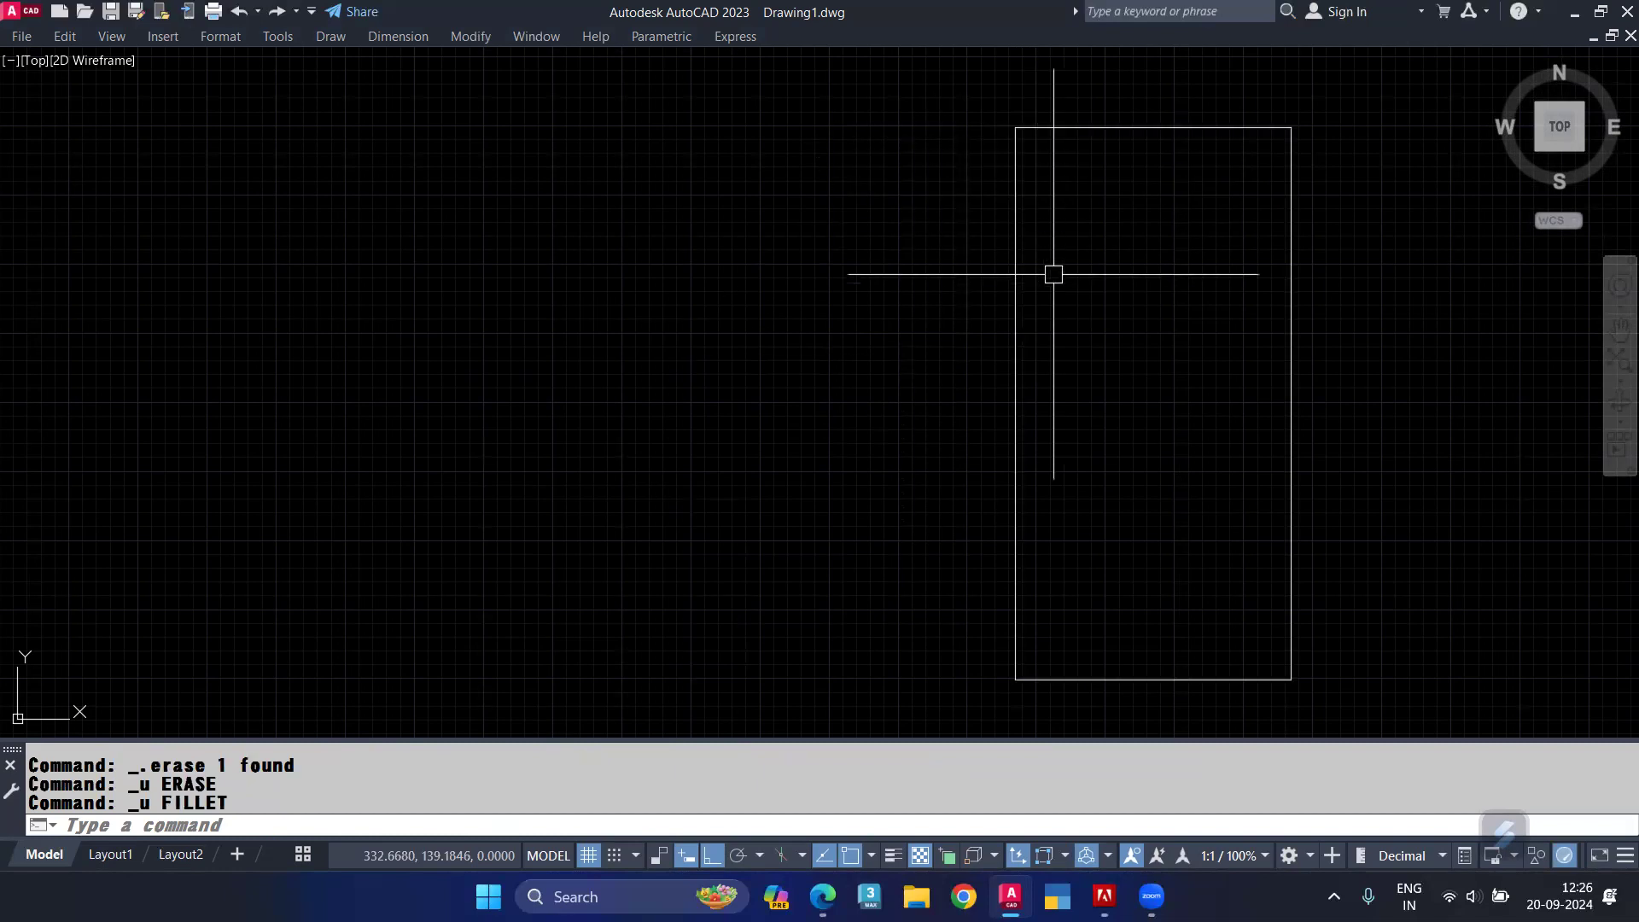
Step: Set the Fillet command's trim mode to No trim, and leave the command without filleting the rectangle
text(F)
key(Return)
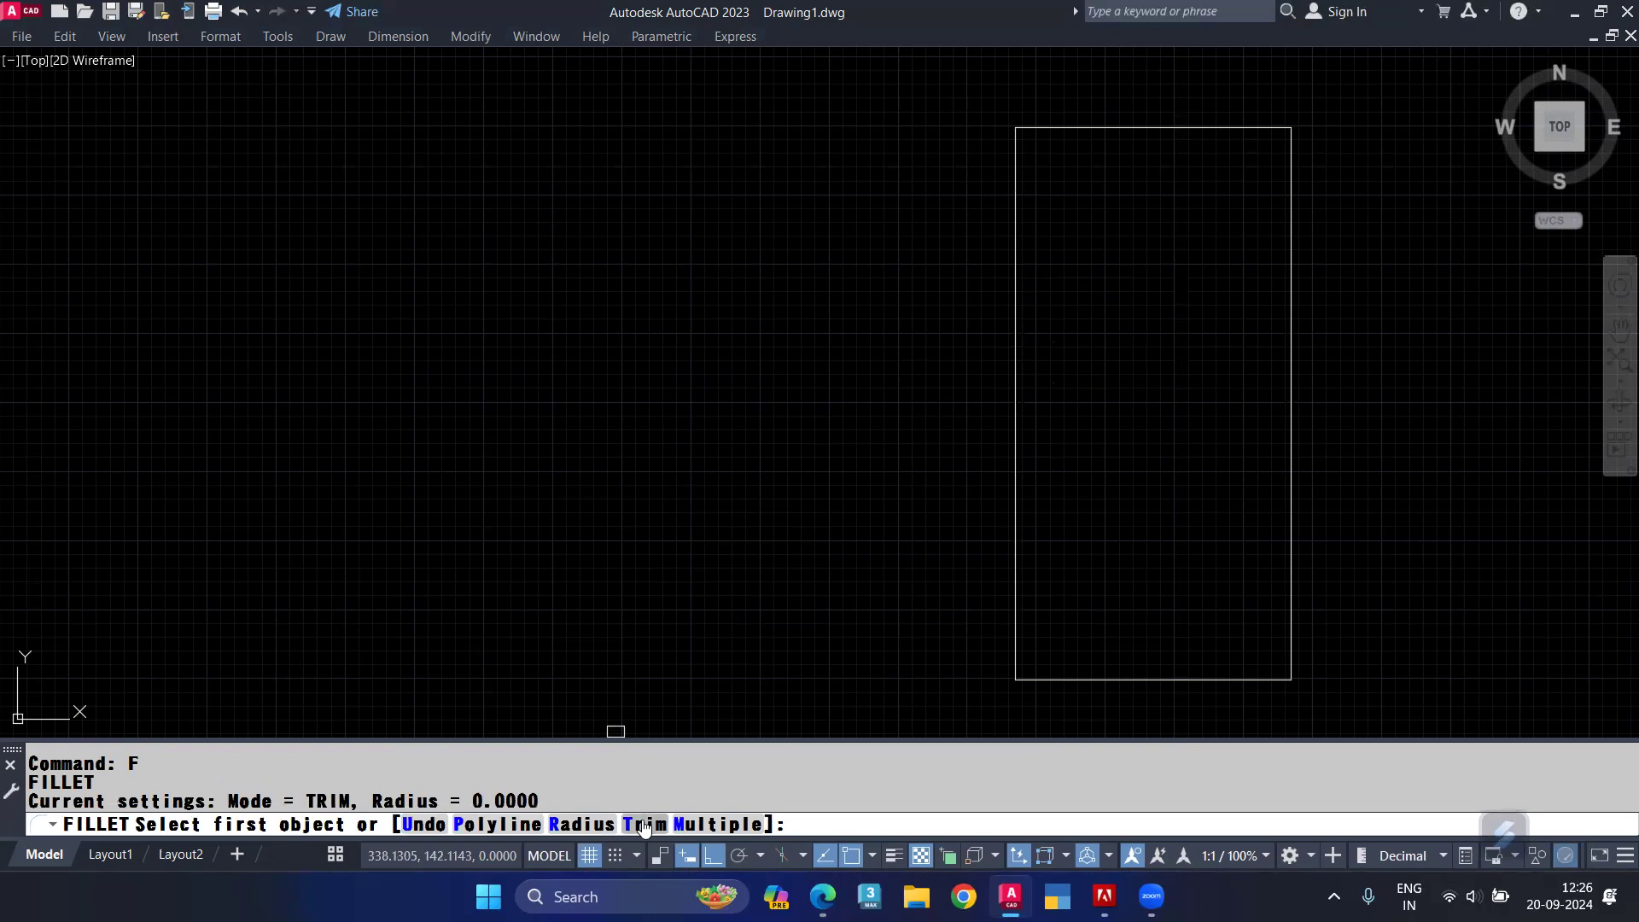
click(643, 826)
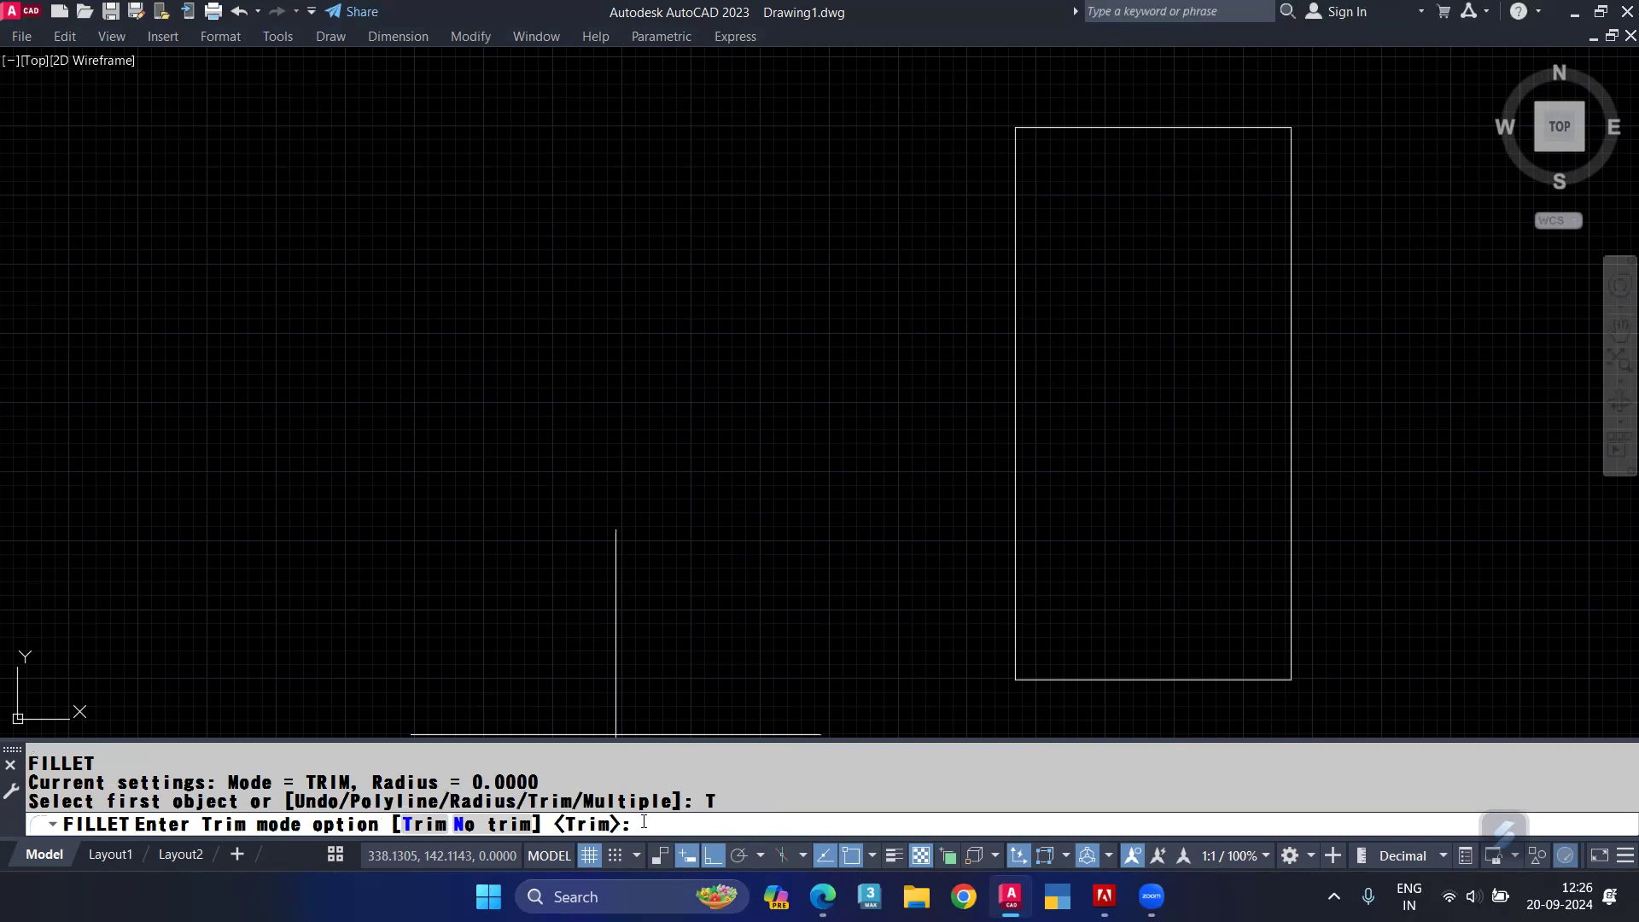
click(490, 824)
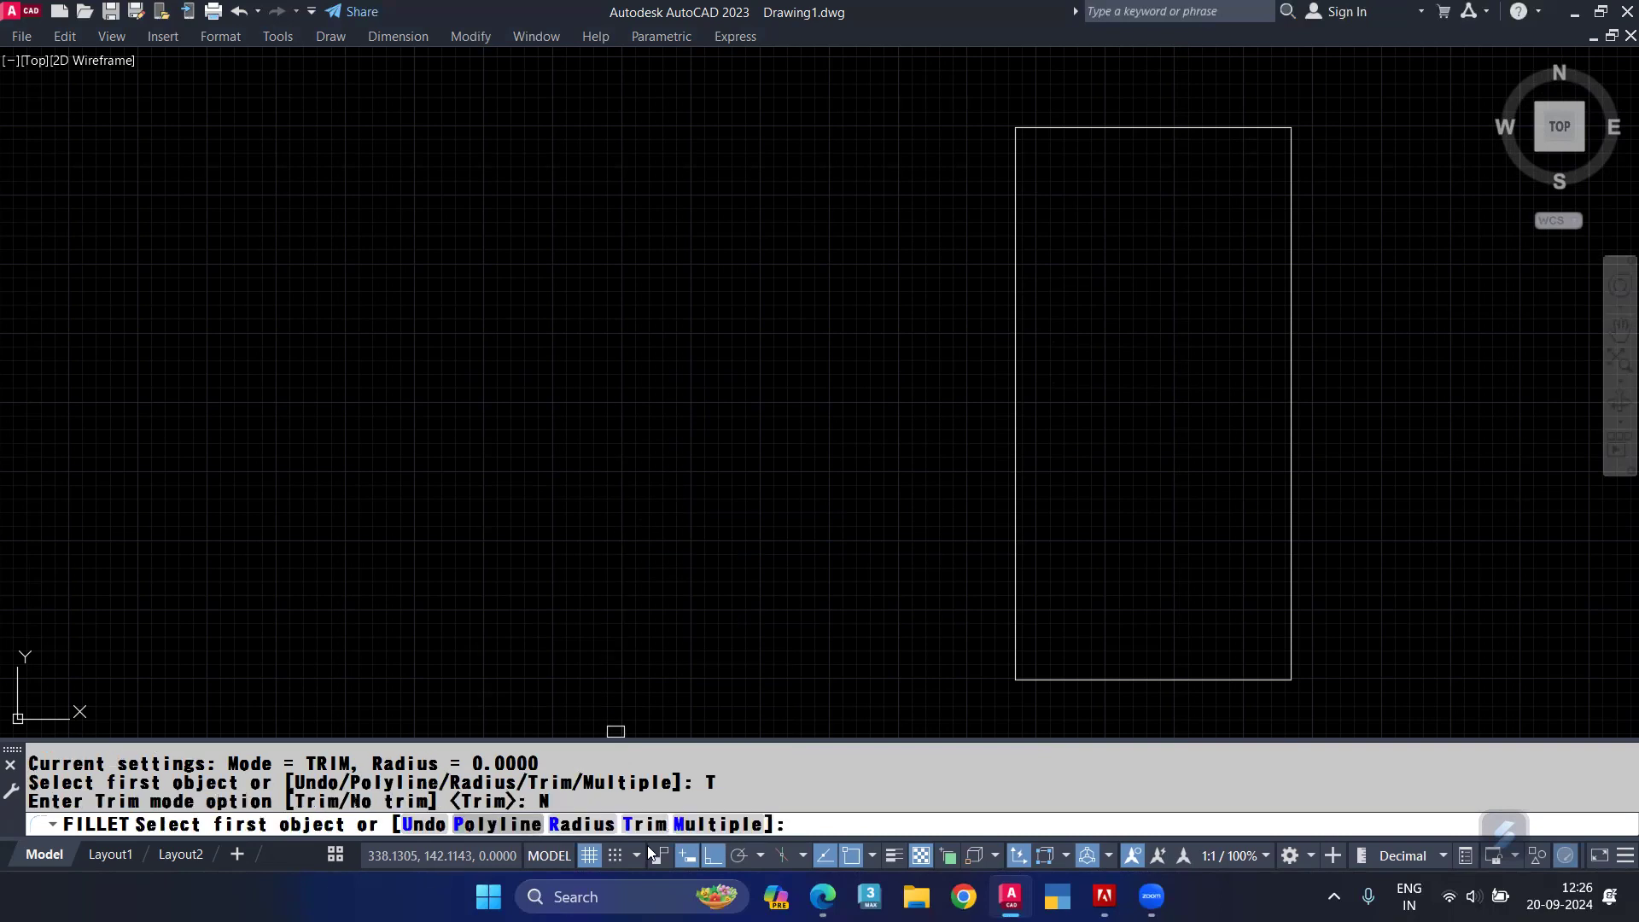
click(633, 826)
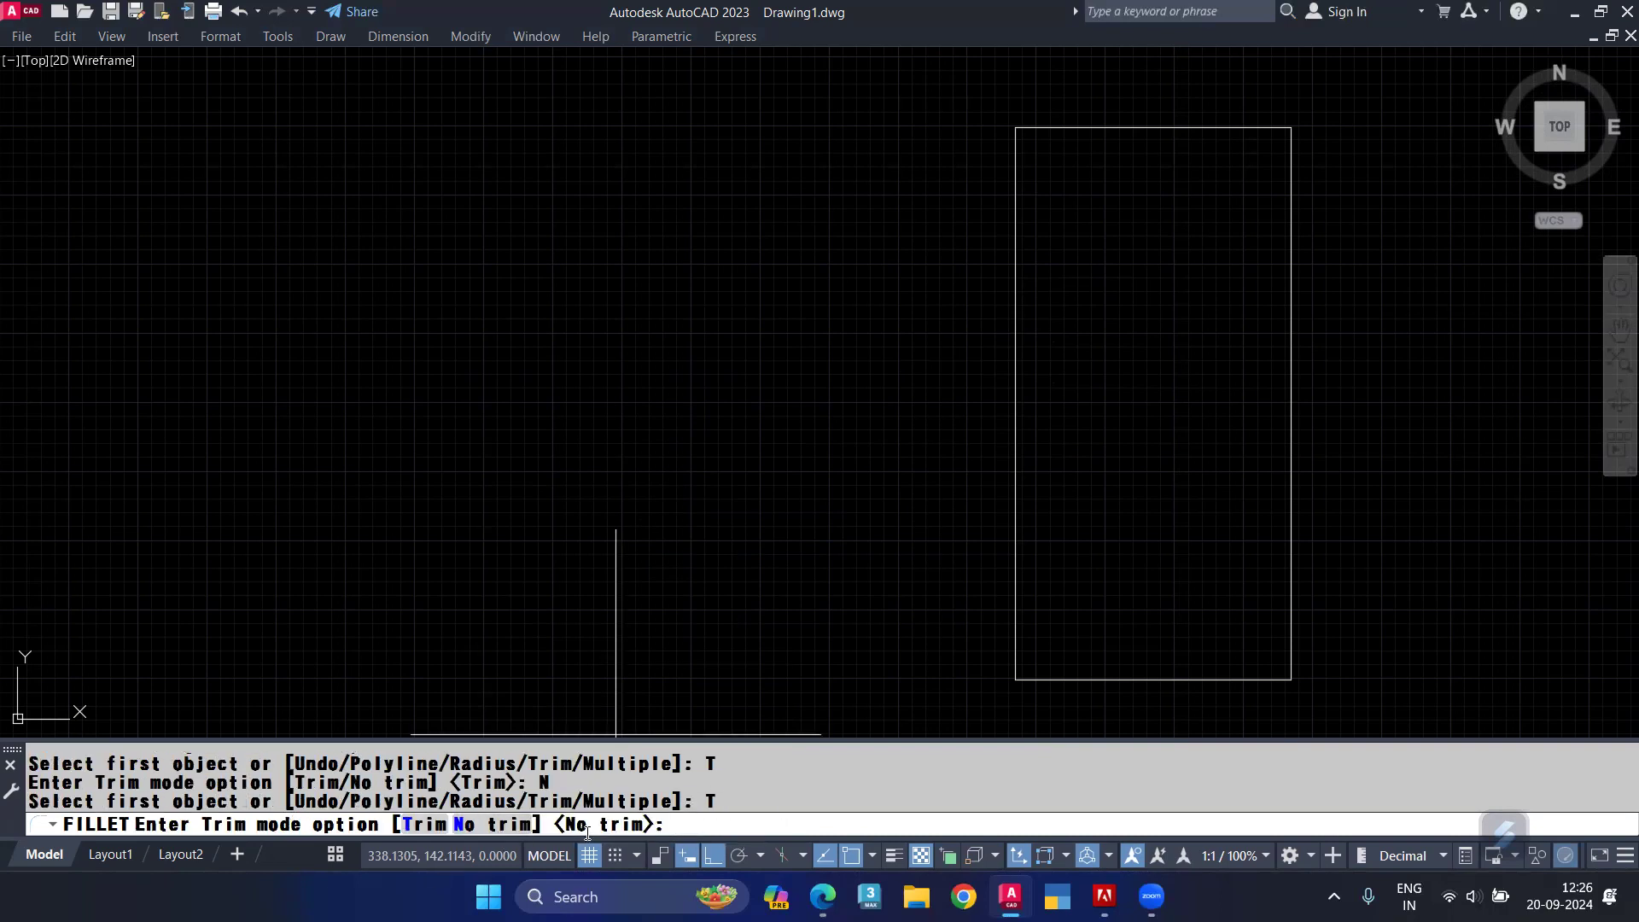
key(Return)
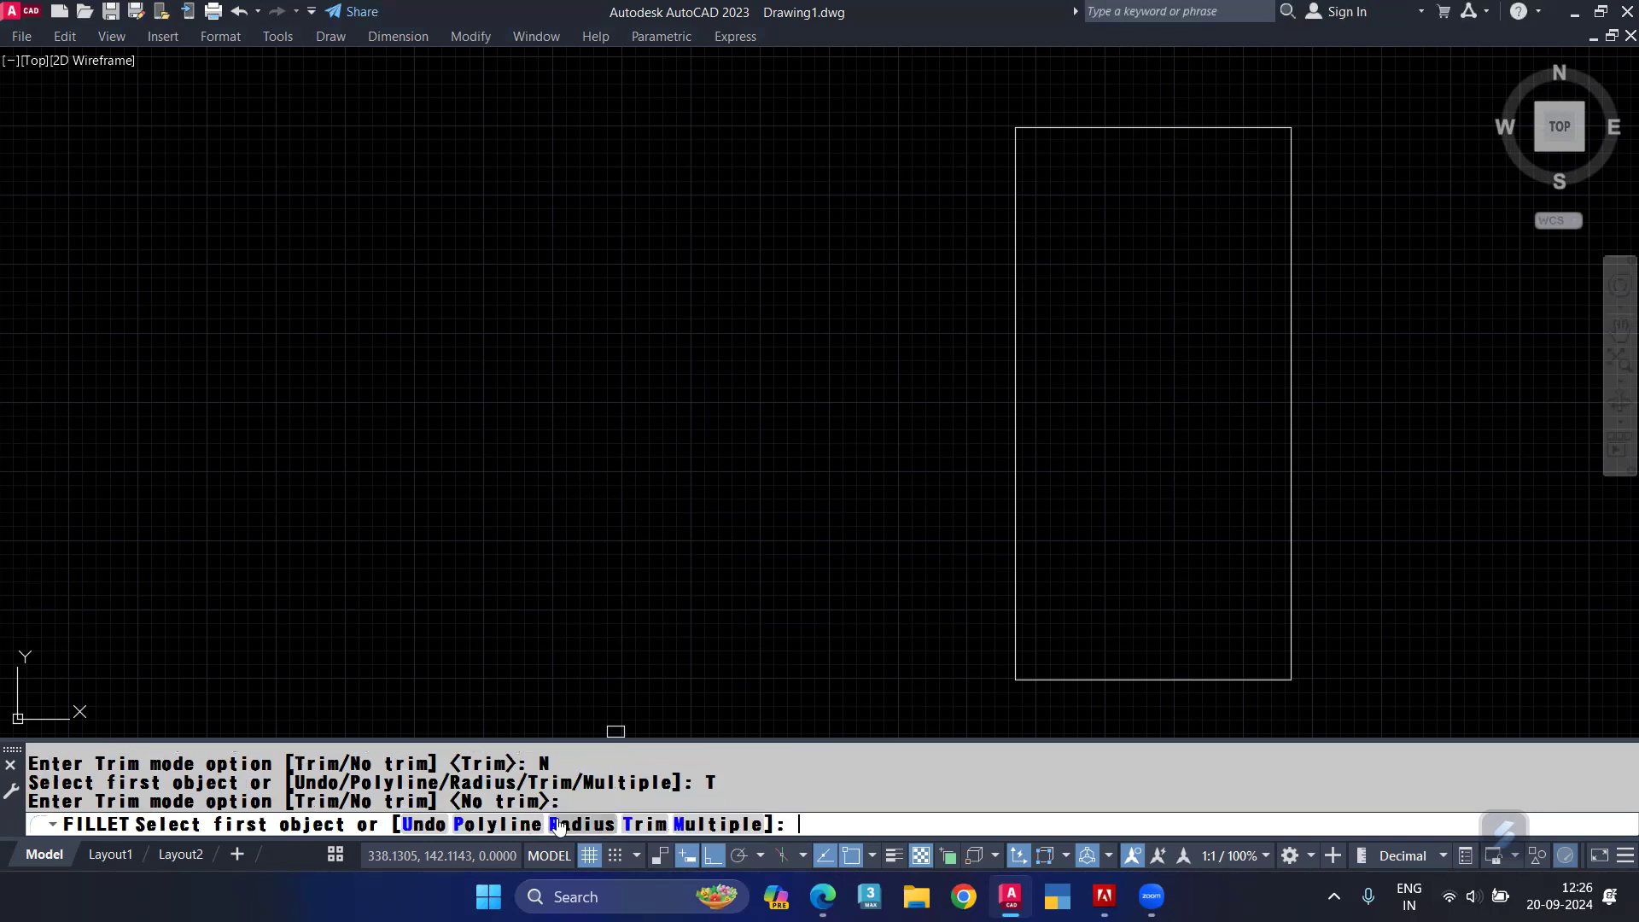
click(508, 825)
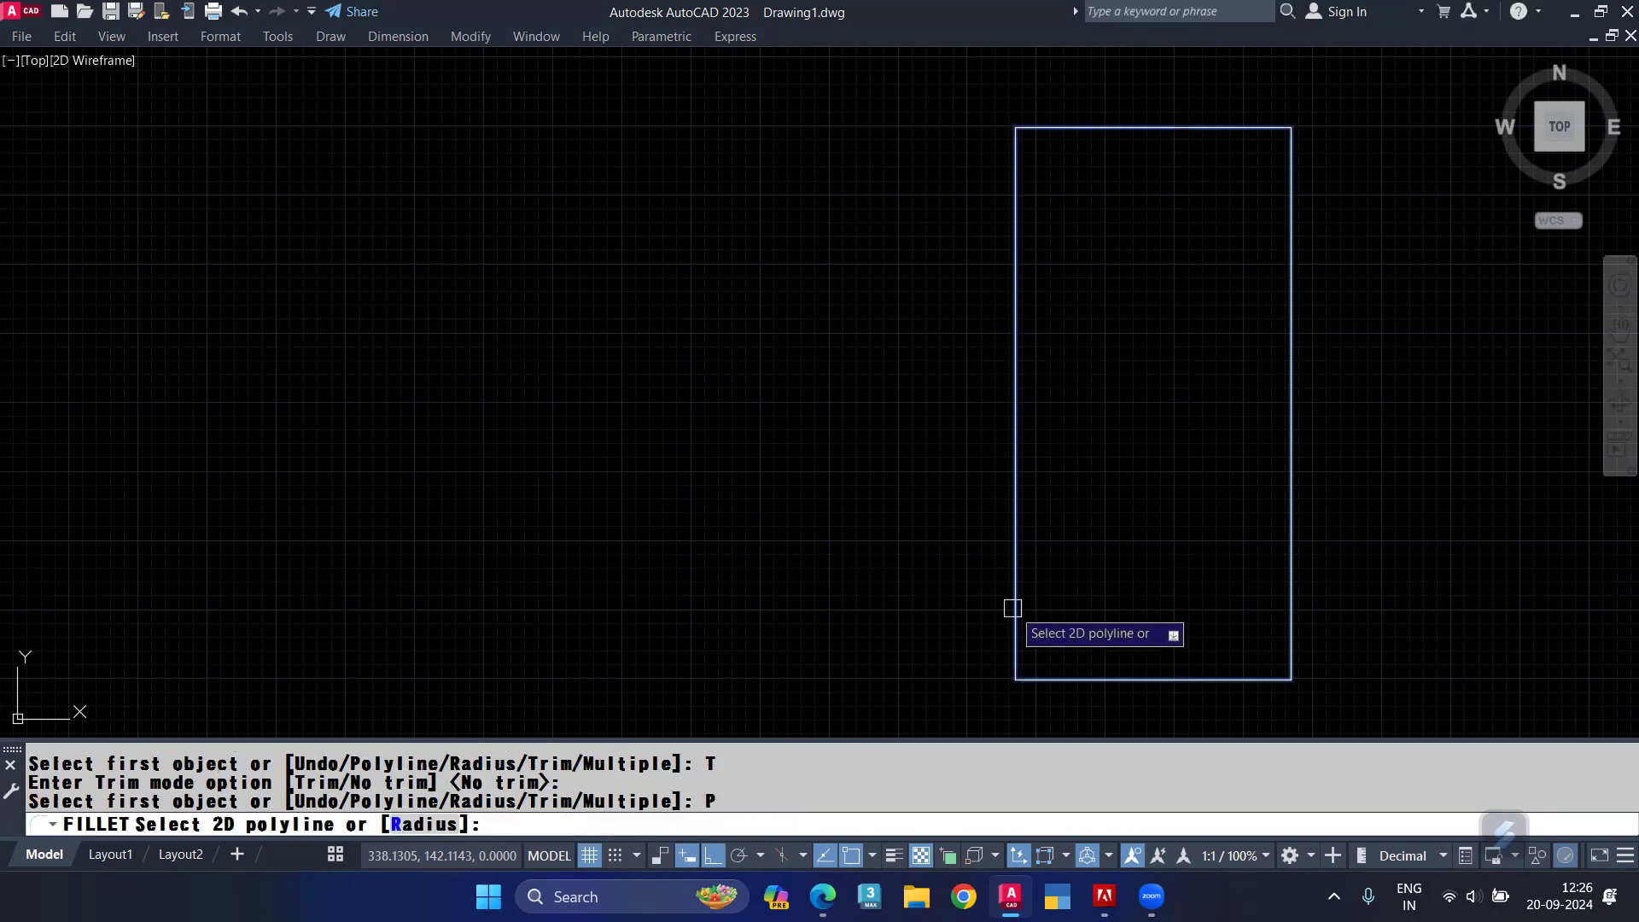
key(Escape)
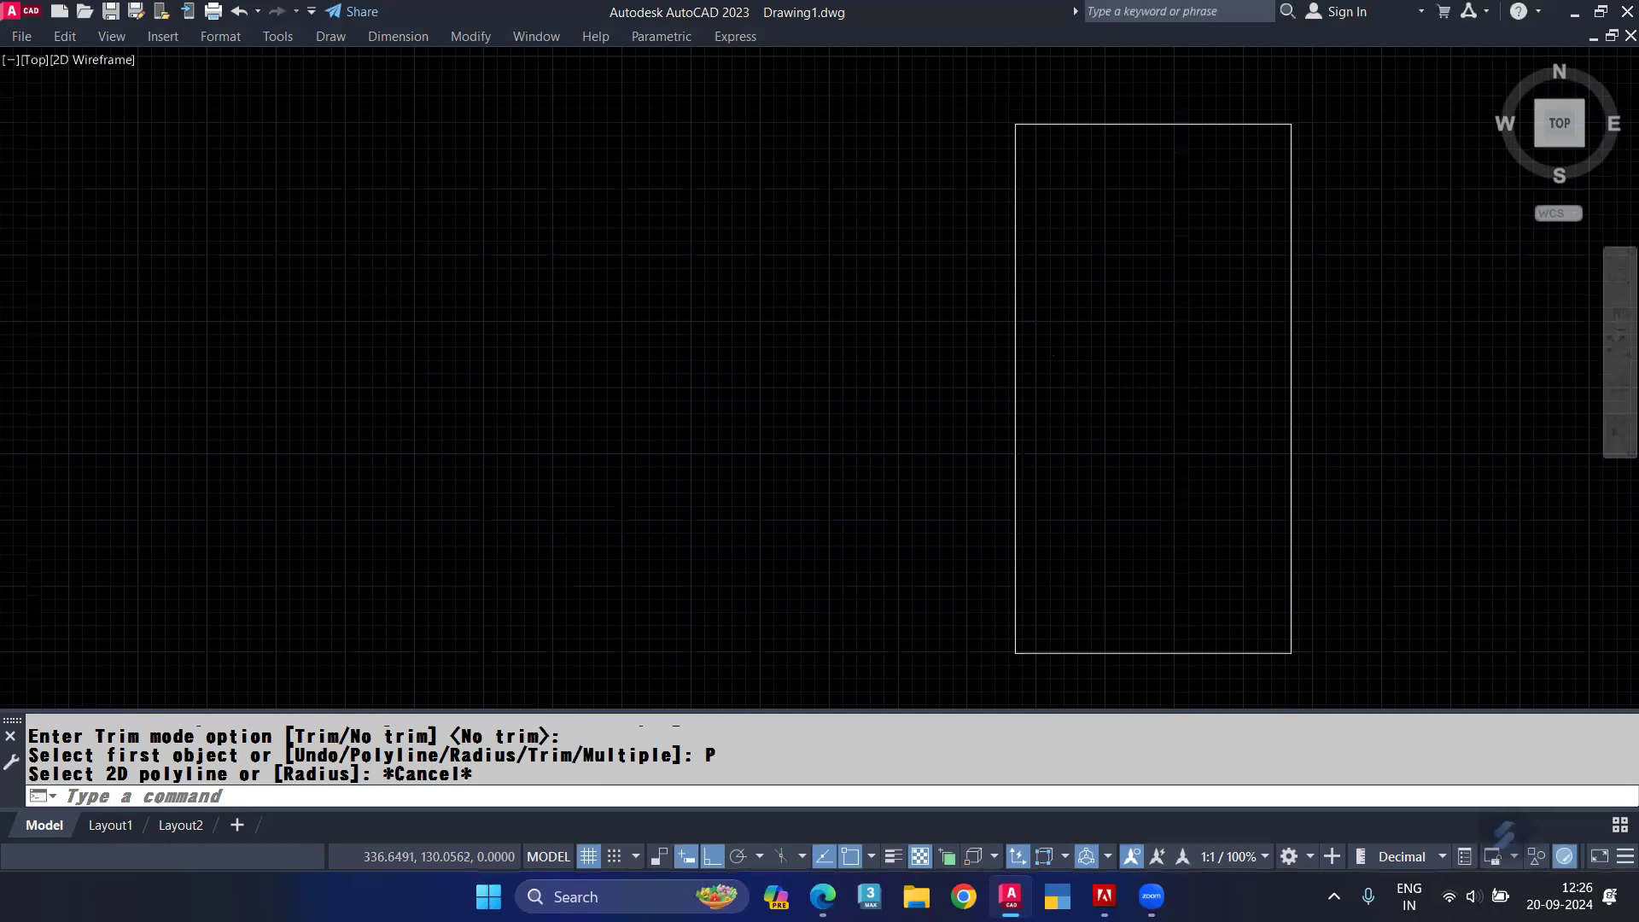
key(Escape)
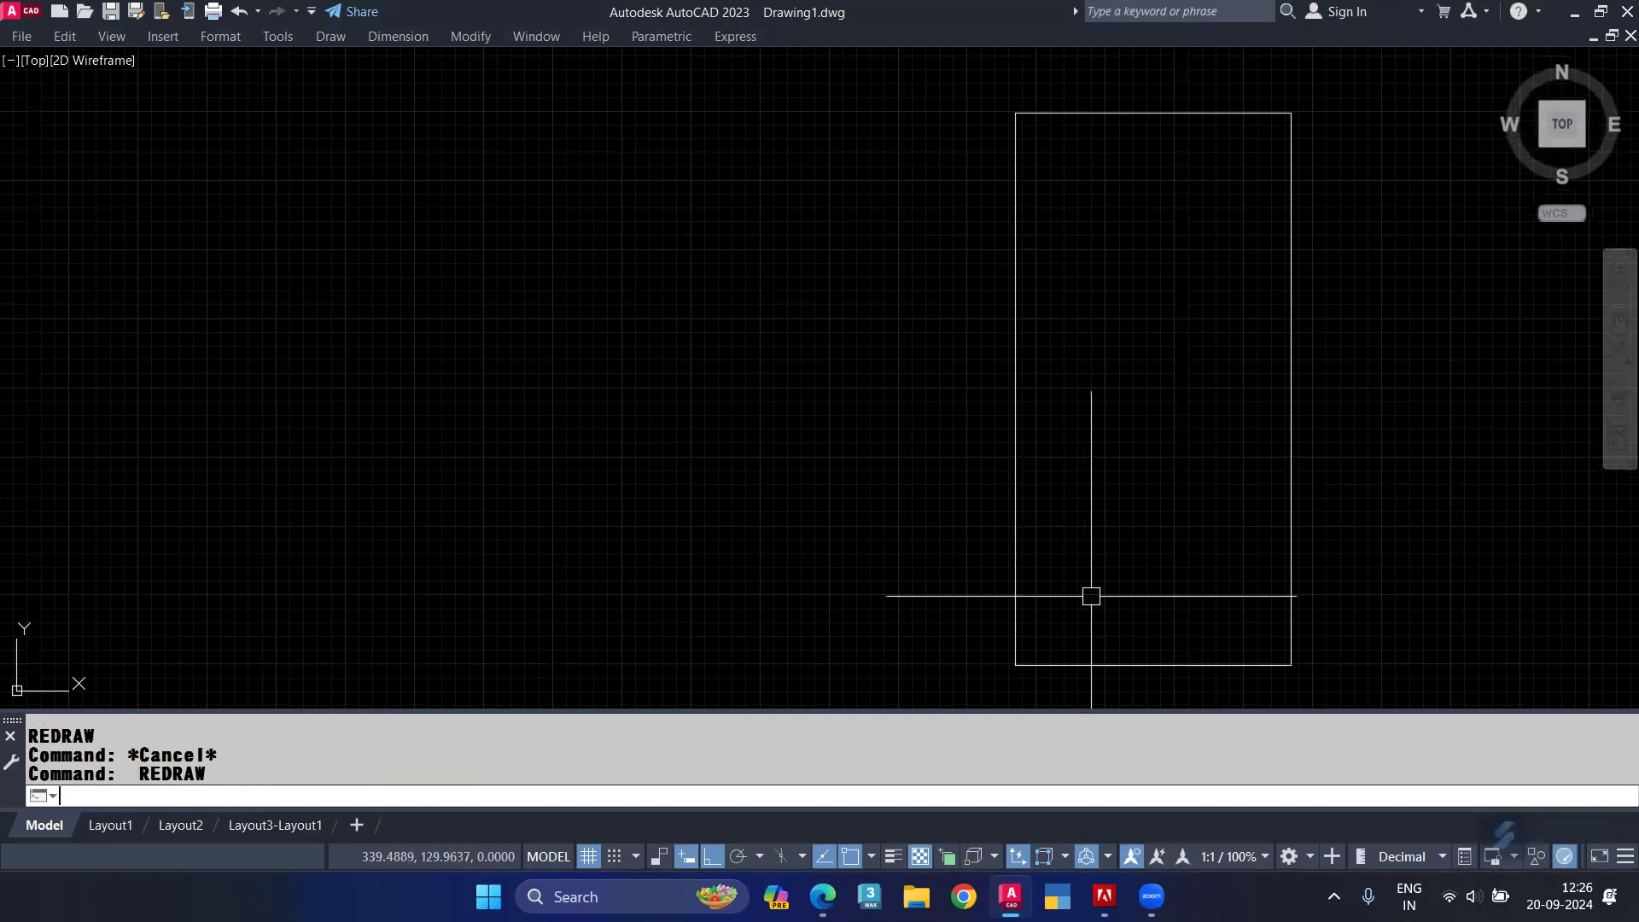
Step: Fillet all corners of the rectangle at once with radius 3, using the Fillet command's Polyline option in No trim mode
text(f)
key(Return)
text(r)
key(Return)
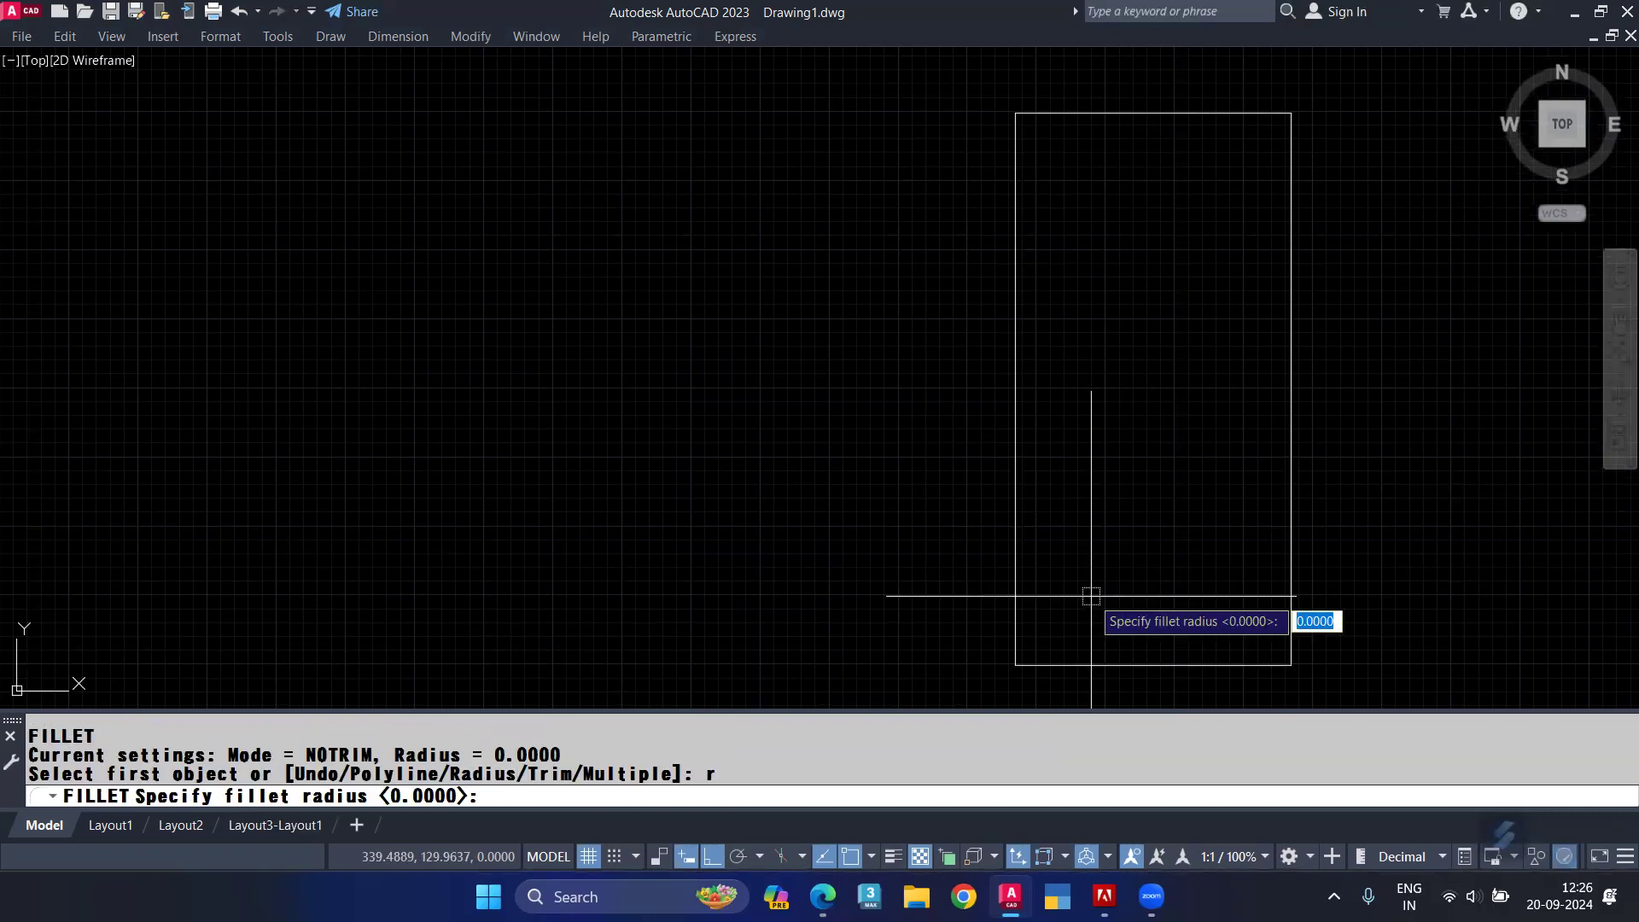
key(F3)
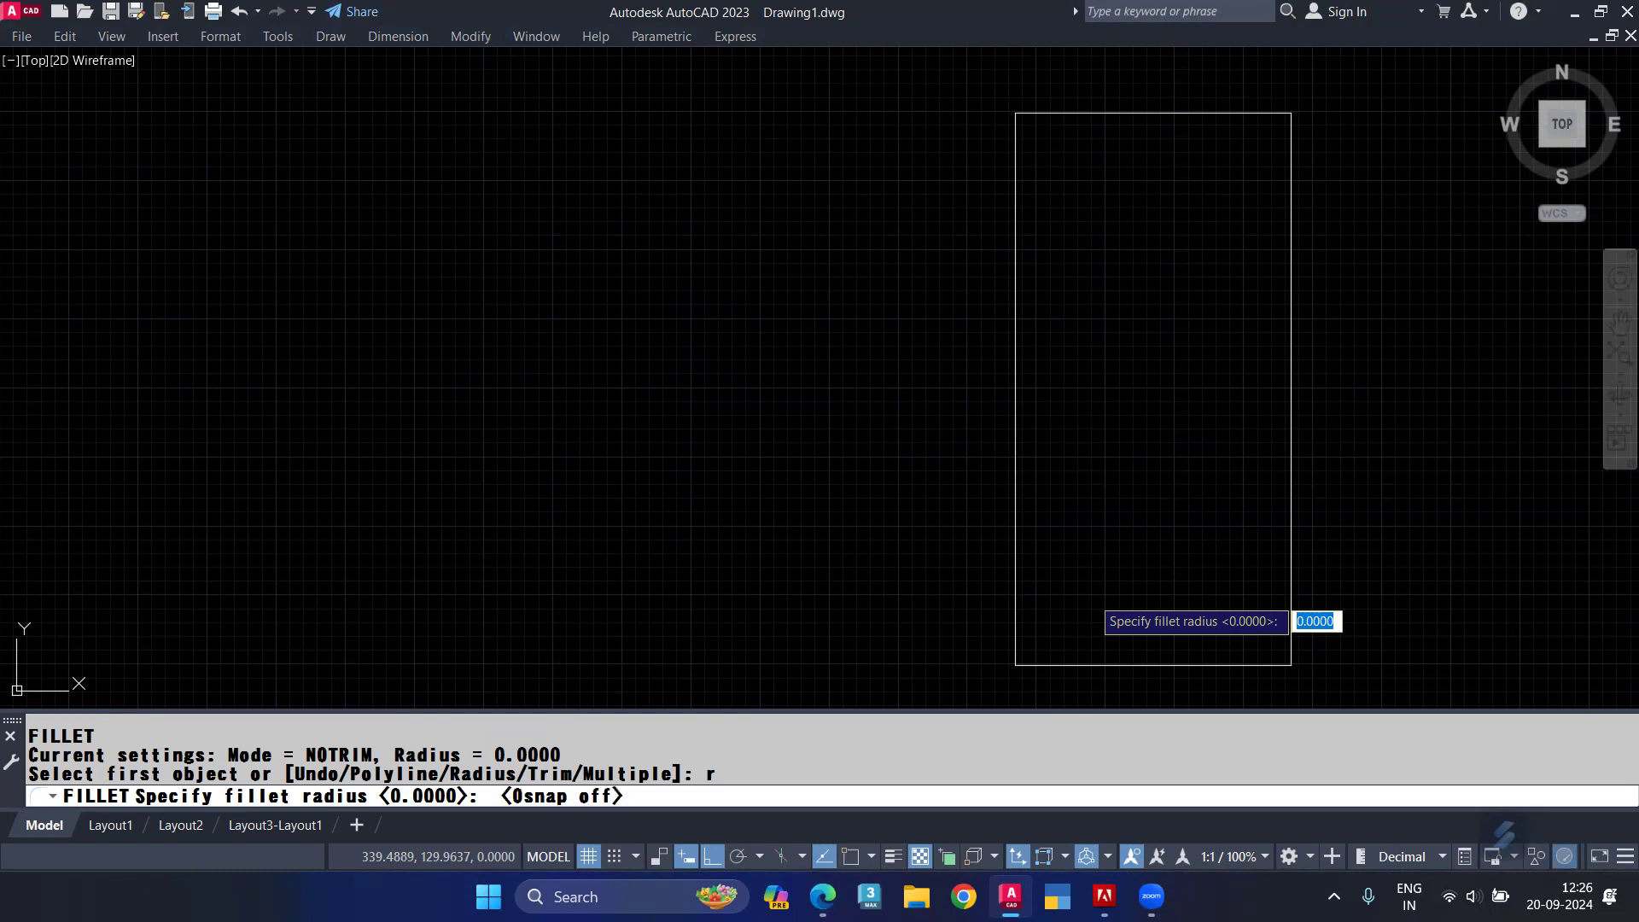
text(3)
key(Return)
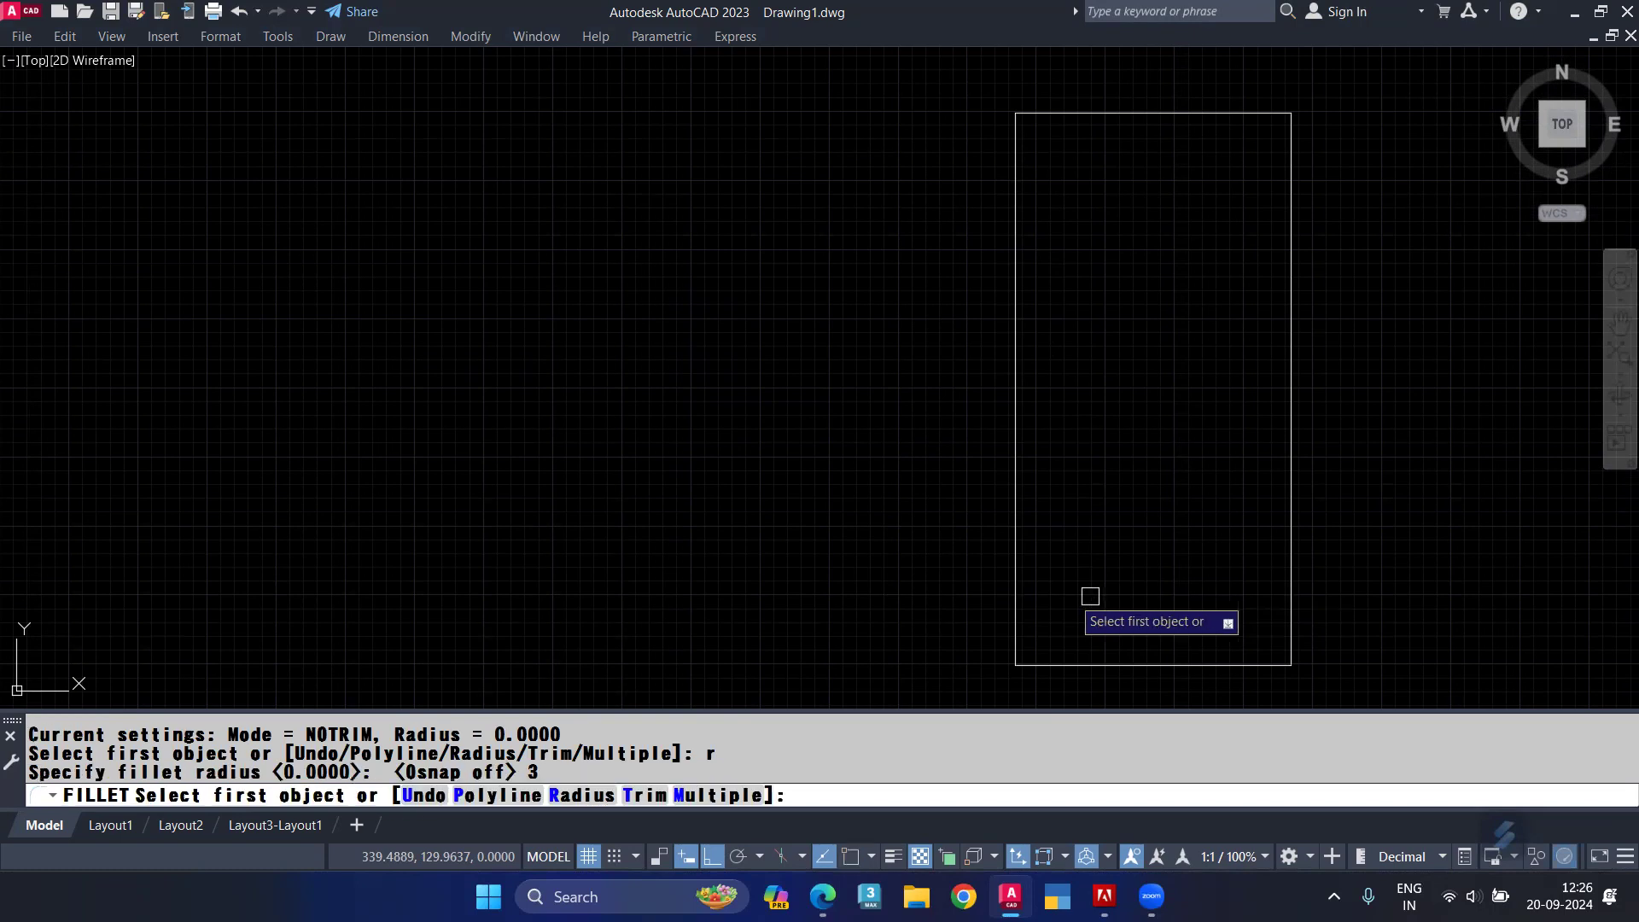
click(497, 794)
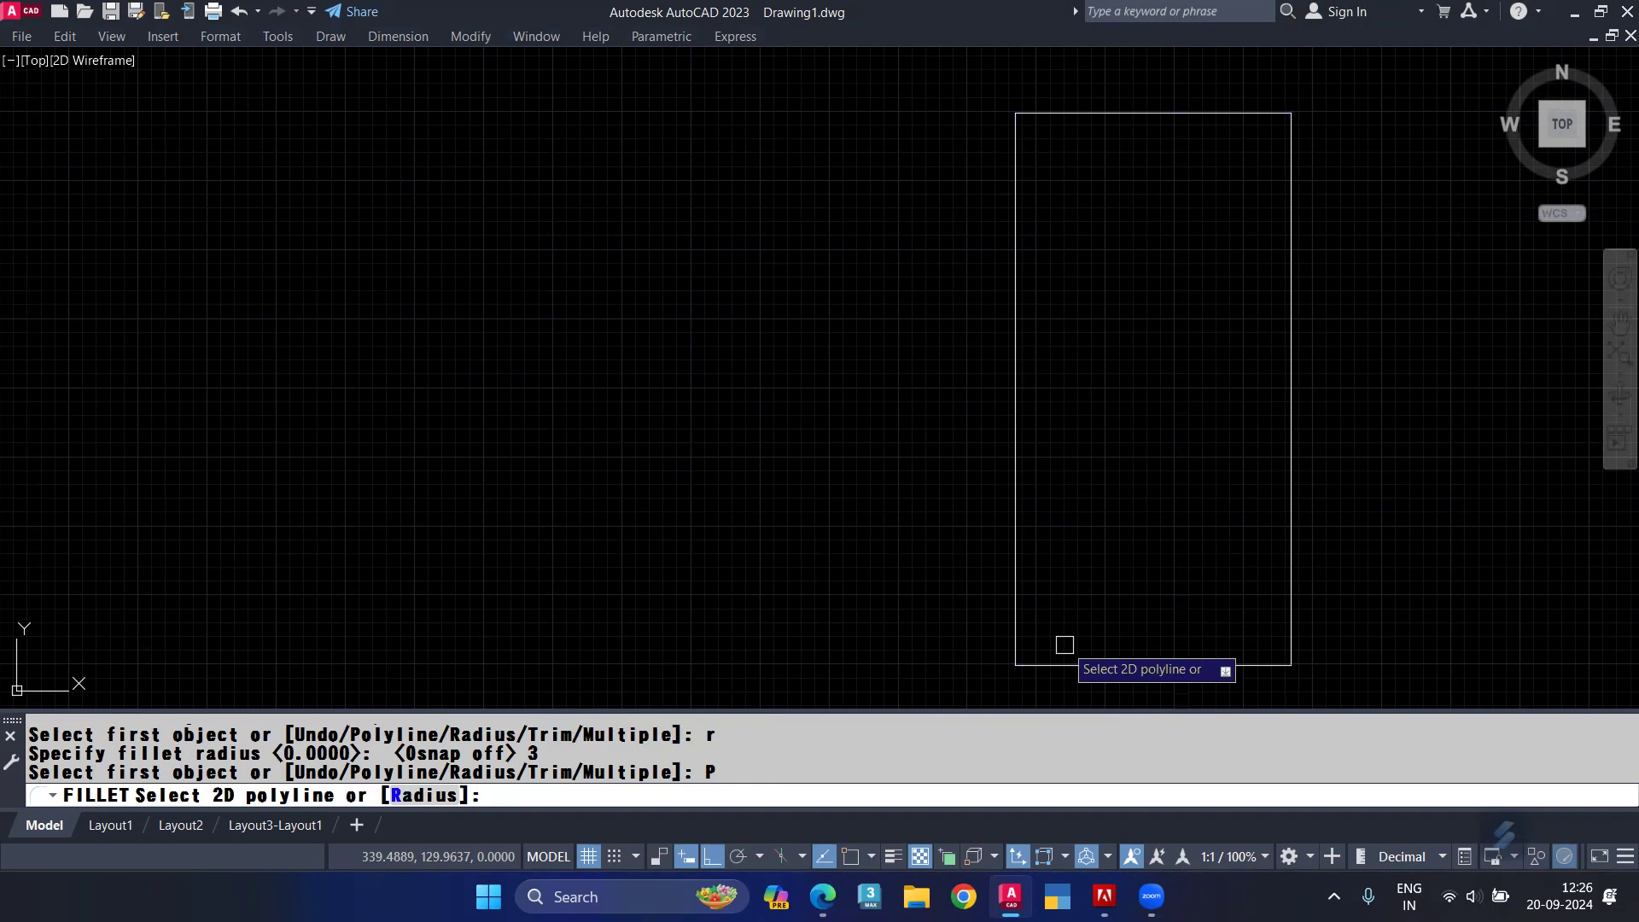
click(1018, 589)
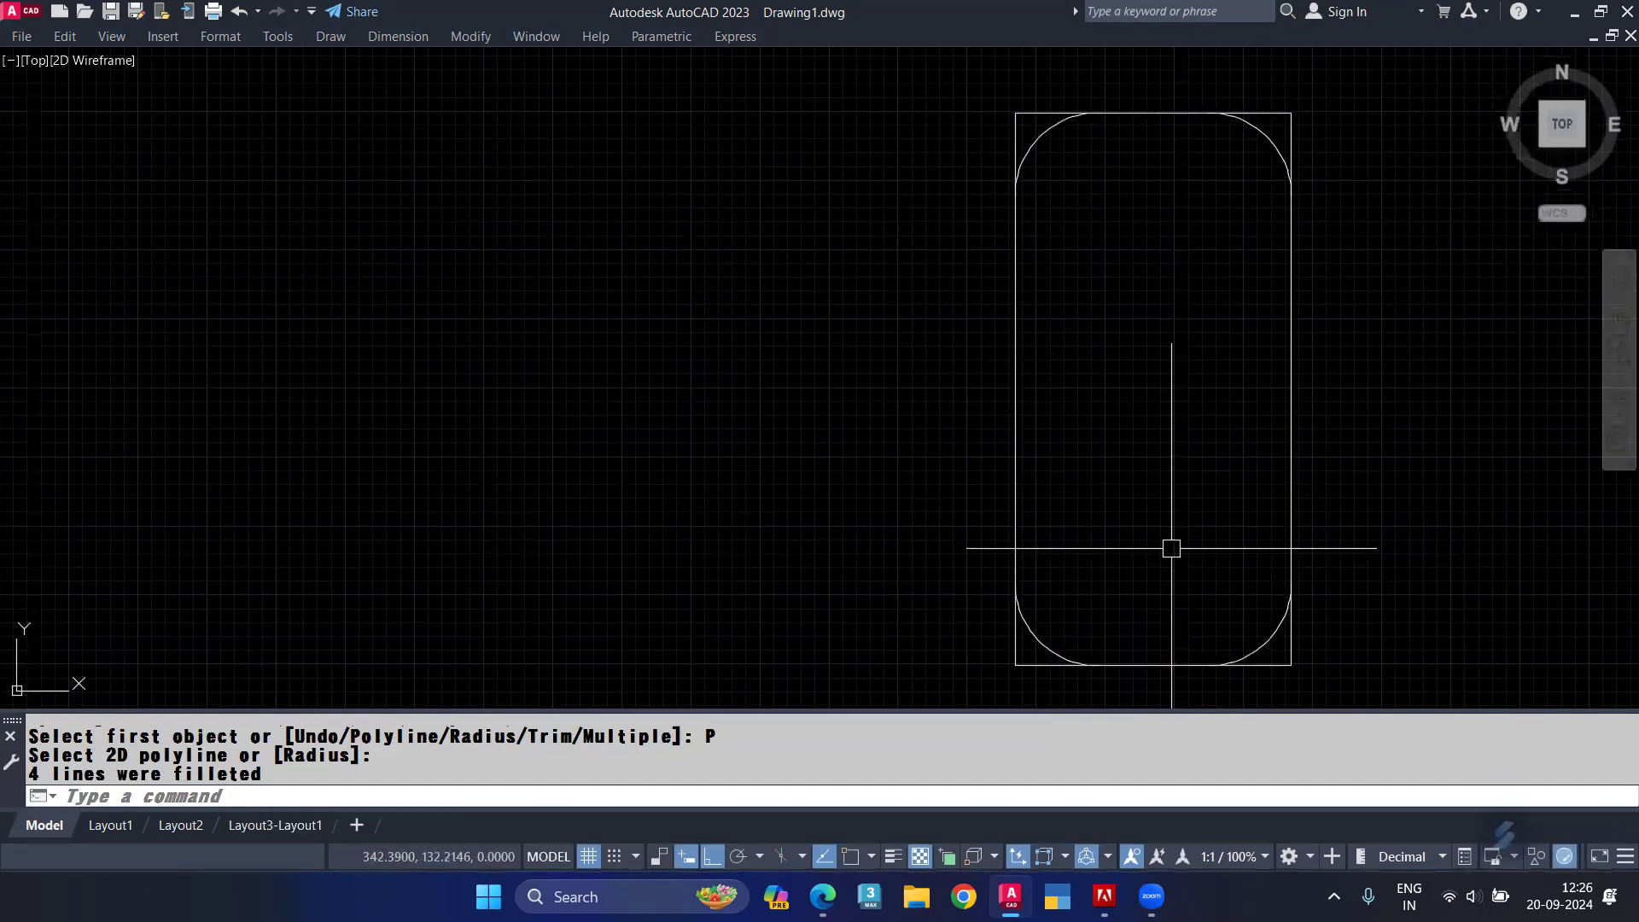
key(F3)
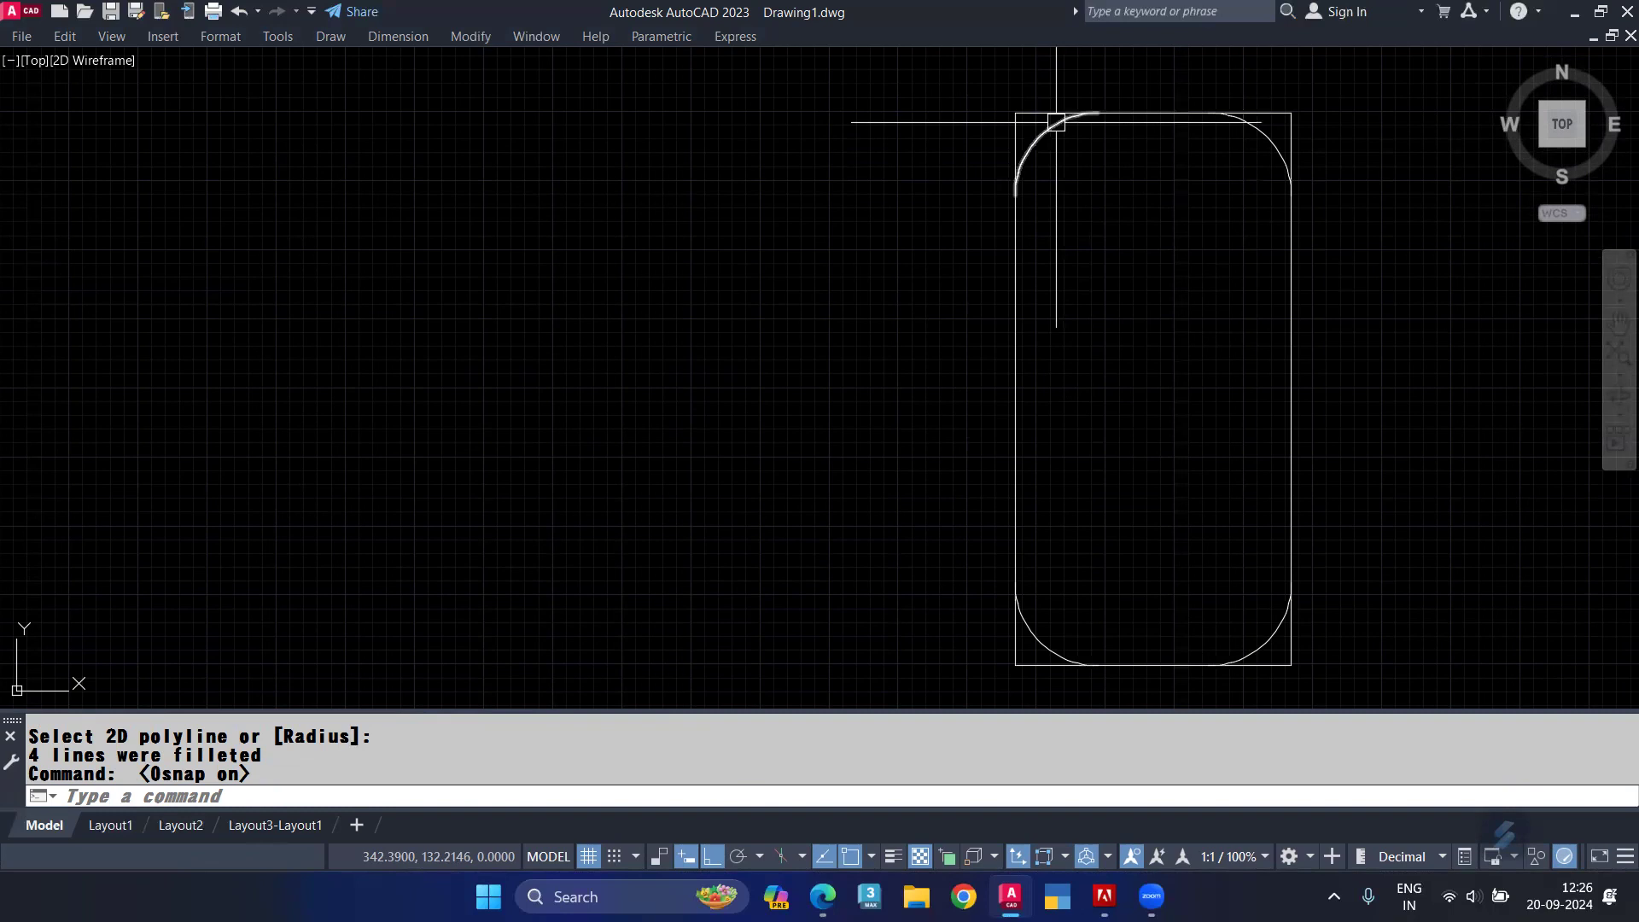
Step: Erase the filleted rectangle together with the small slot and the practice lines below it
scroll(1057, 126, down, 2)
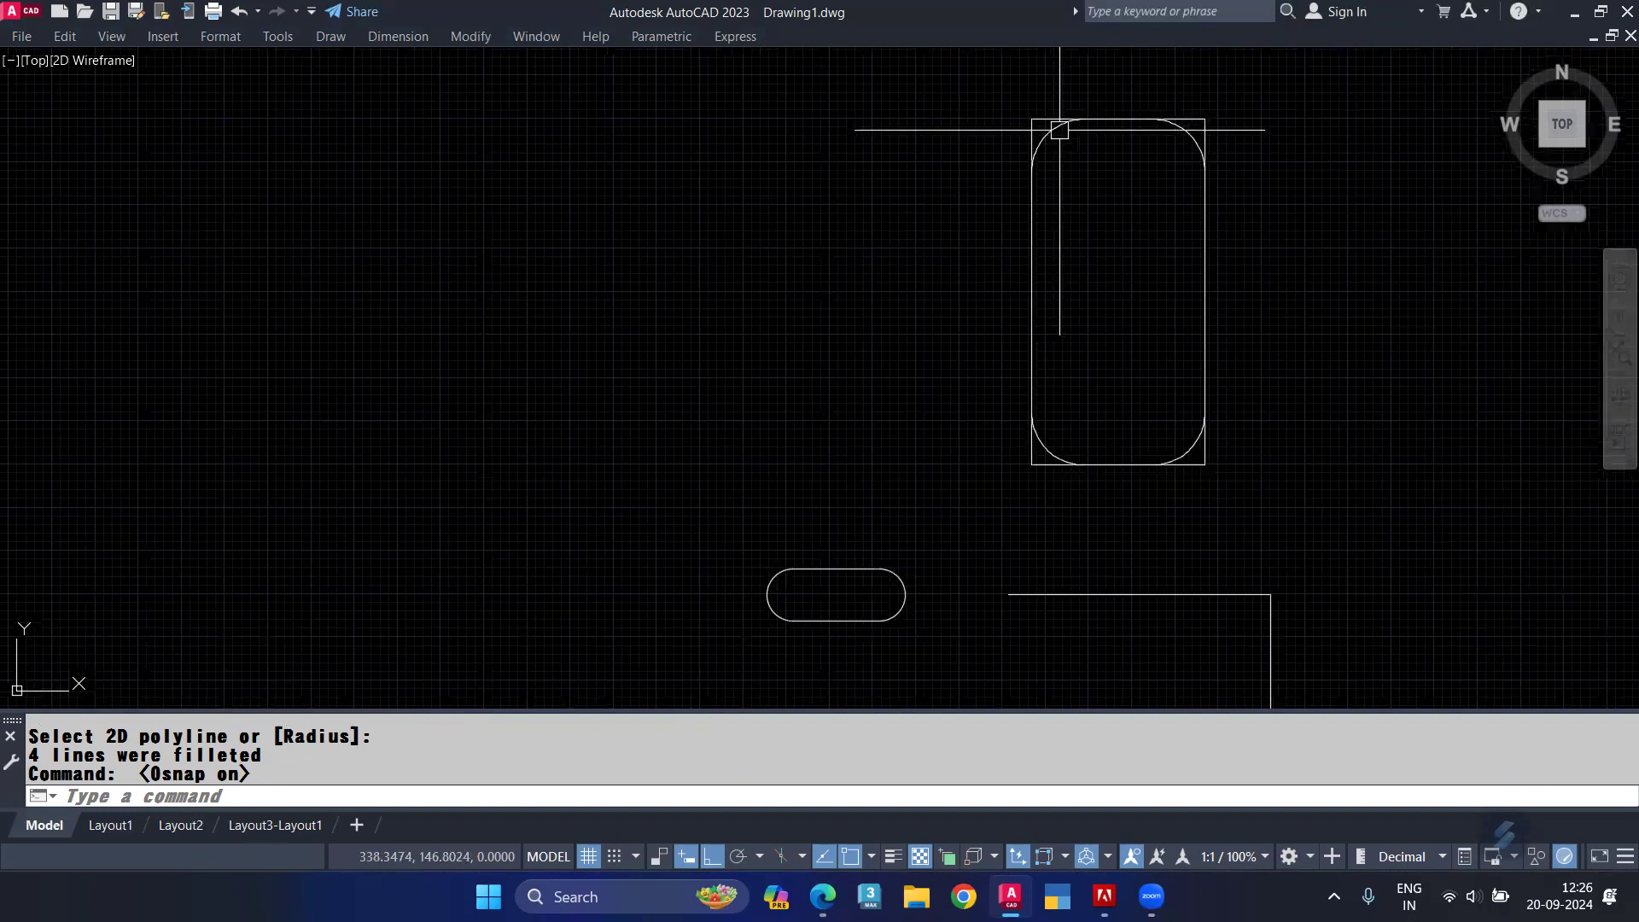
scroll(1084, 239, down, 1)
click(1237, 145)
click(1149, 567)
click(947, 426)
click(802, 530)
key(Delete)
Step: Switch to the Google Docs notes and add the lines "F = fillet" and "Radius" below the existing fillet notes
click(822, 896)
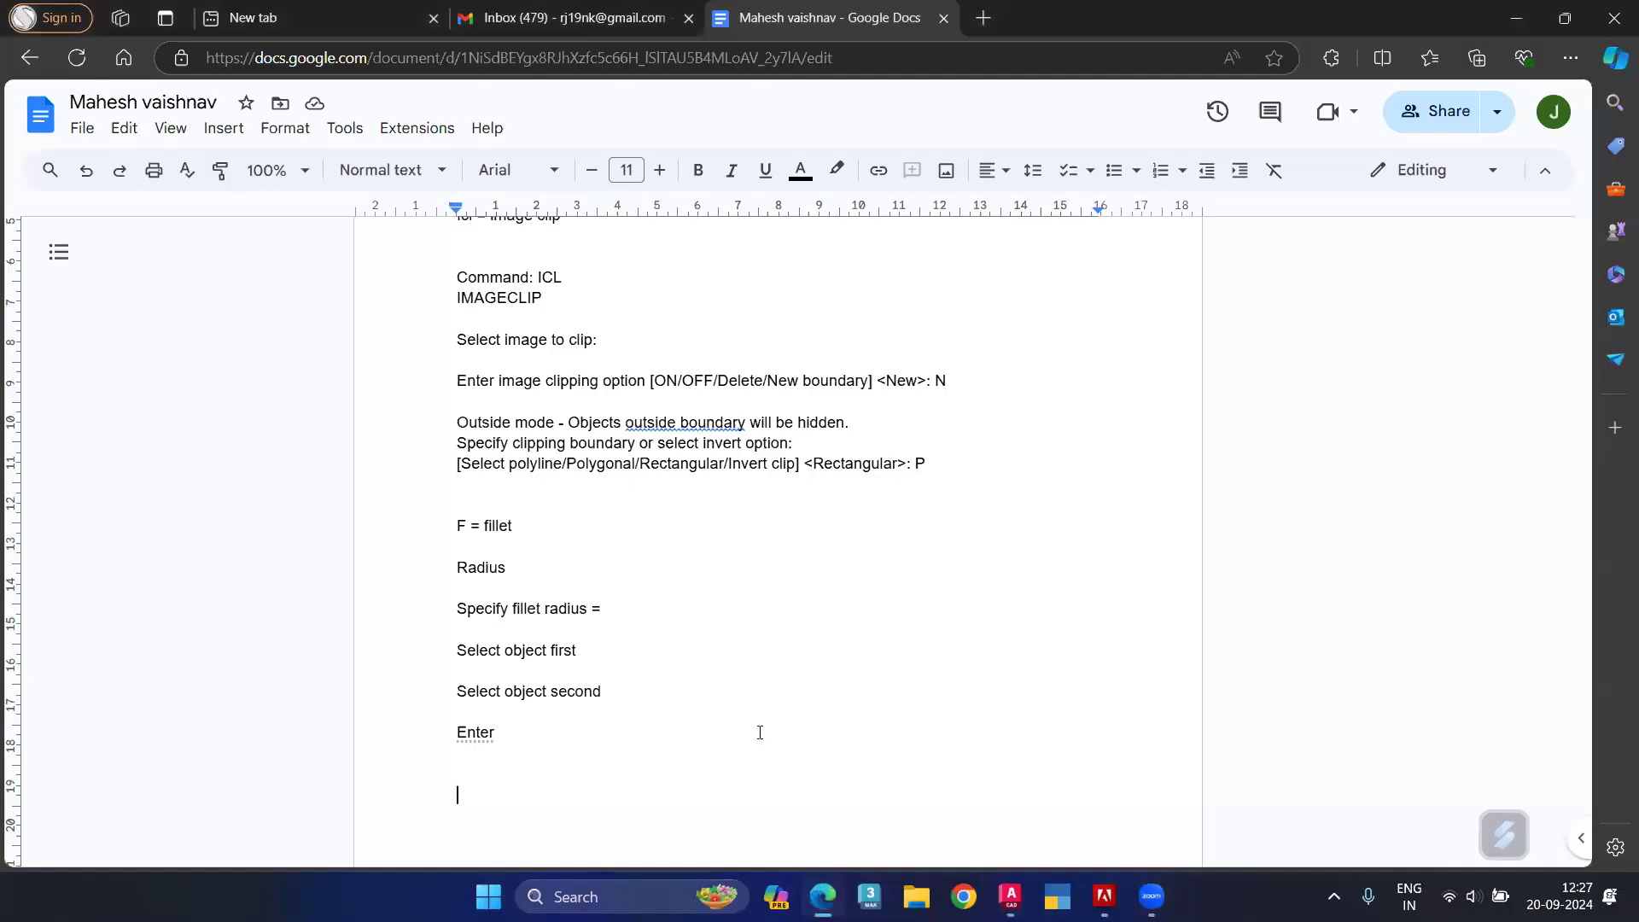
key(Return)
key(Return)
key(Return)
text(F = )
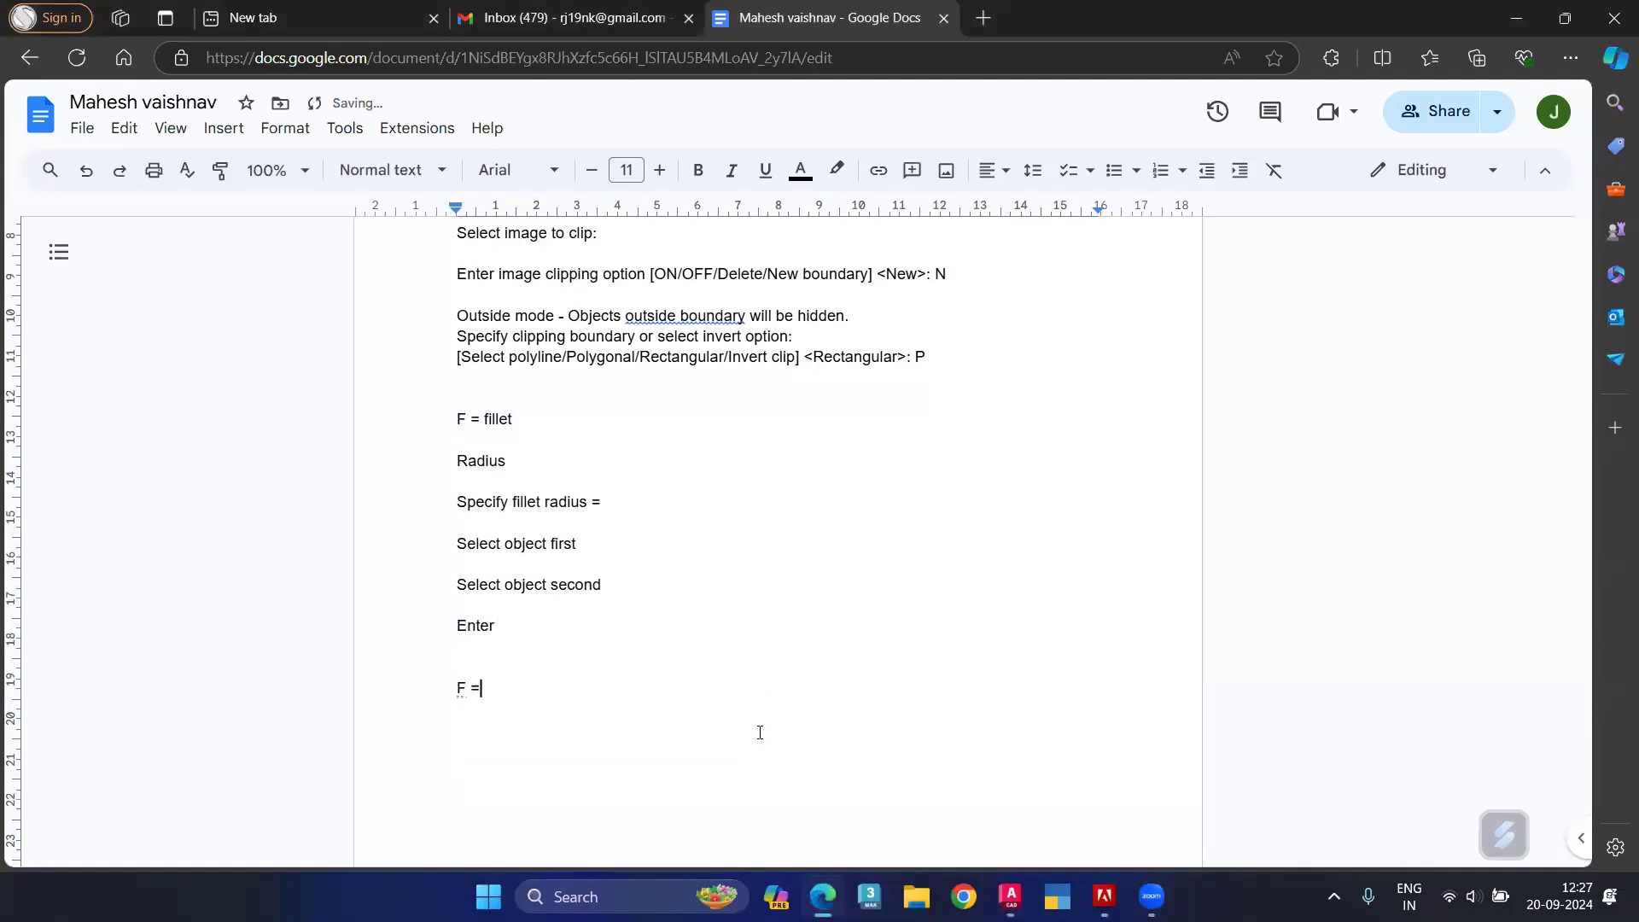
text(f)
text(e)
key(BackSpace)
text(let)
key(Return)
text(radius)
key(Return)
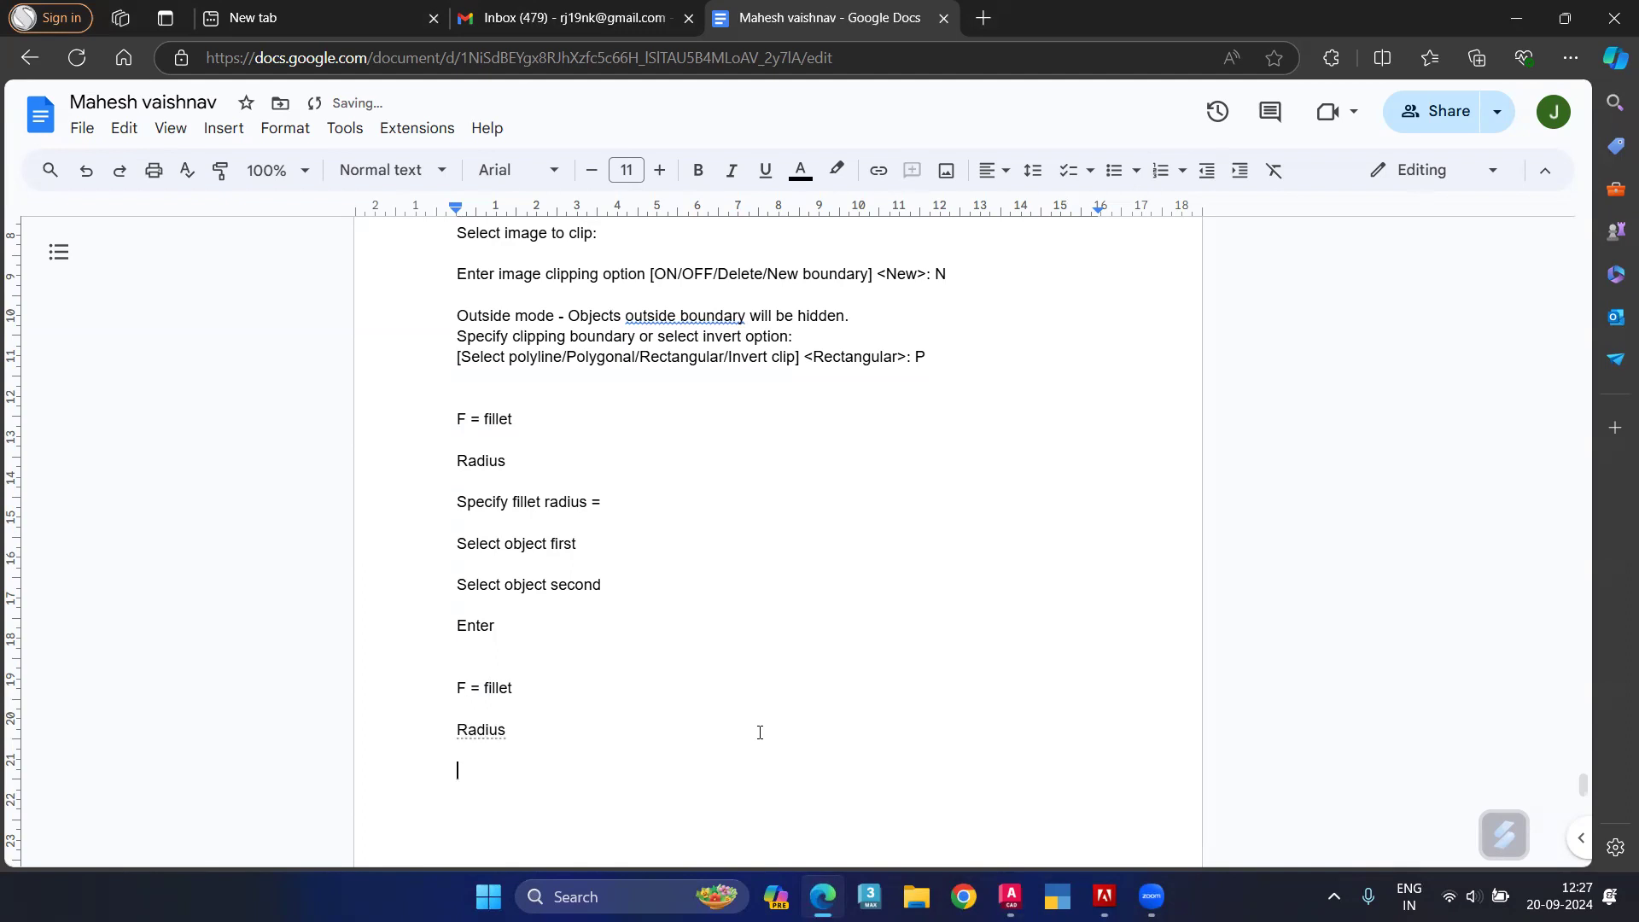
Step: Add the lines "Trim = trim / no trim", "Select object" and "Enter" to the new fillet notes
text(trim )
text(= )
text(trim )
text(/ nov)
key(BackSpace)
text(trim)
key(Return)
text(Select object)
key(Return)
text(enter)
key(Return)
key(Return)
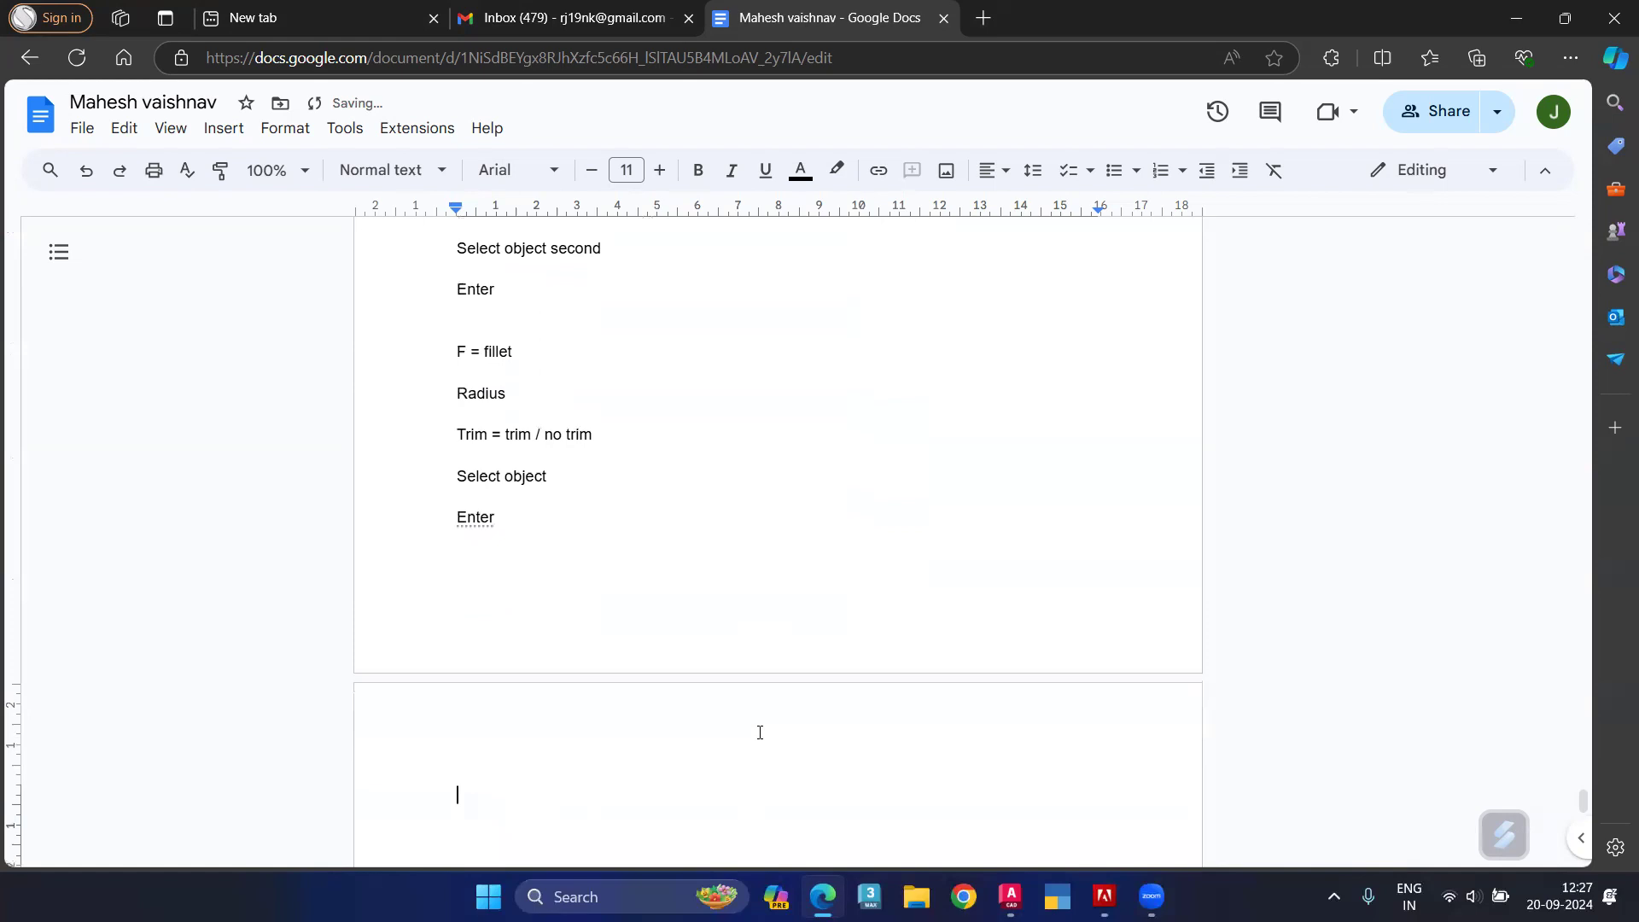
Step: Note the fillet option "Multiple = m" on the next page
text(multipler)
key(BackSpace)
key(BackSpace)
text(e)
key(Return)
key(BackSpace)
text(= m)
key(Return)
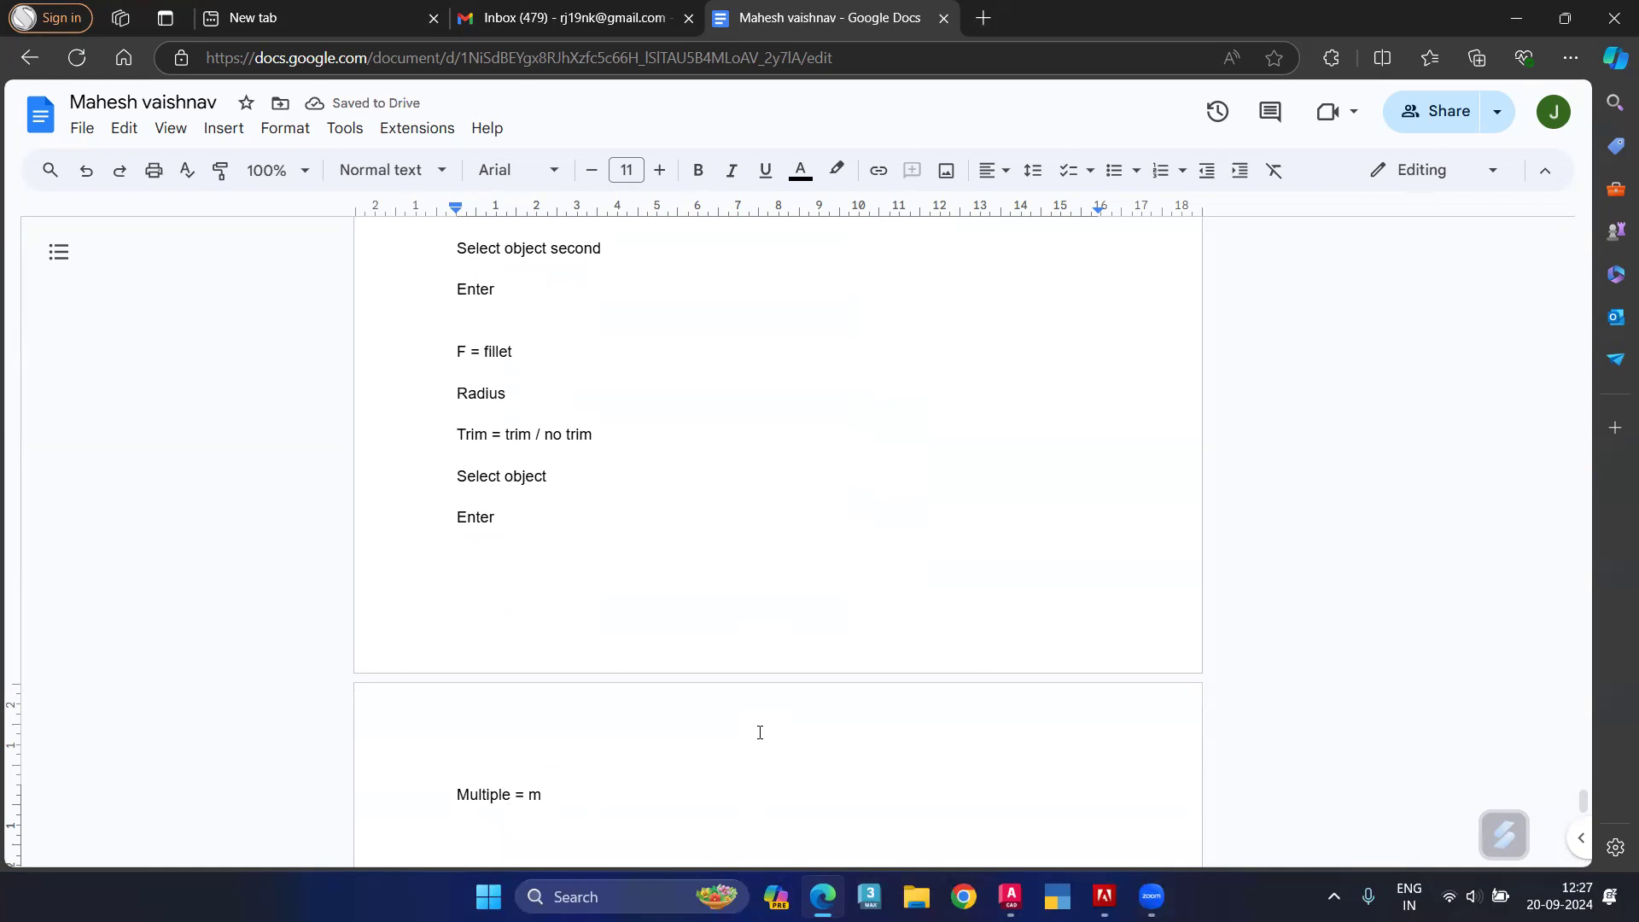
Step: Add the lines "Polyline = 2d select polyline" and "Enter" below the Multiple note
text(polyline = )
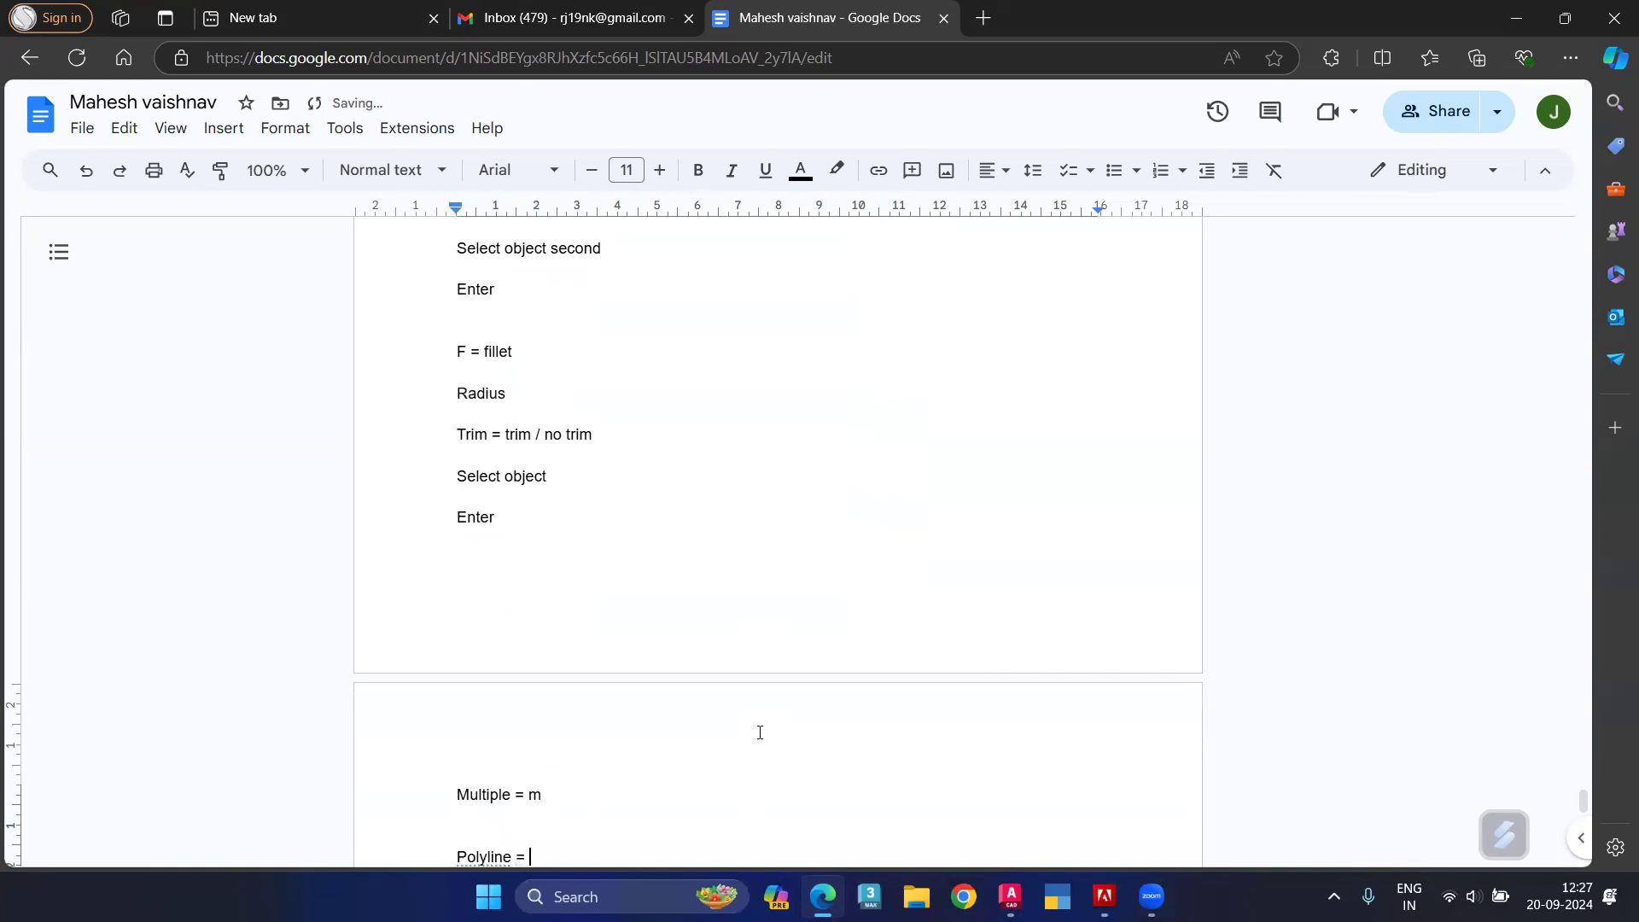
text(2d select polyline)
key(Return)
key(Return)
text(Enter)
key(Return)
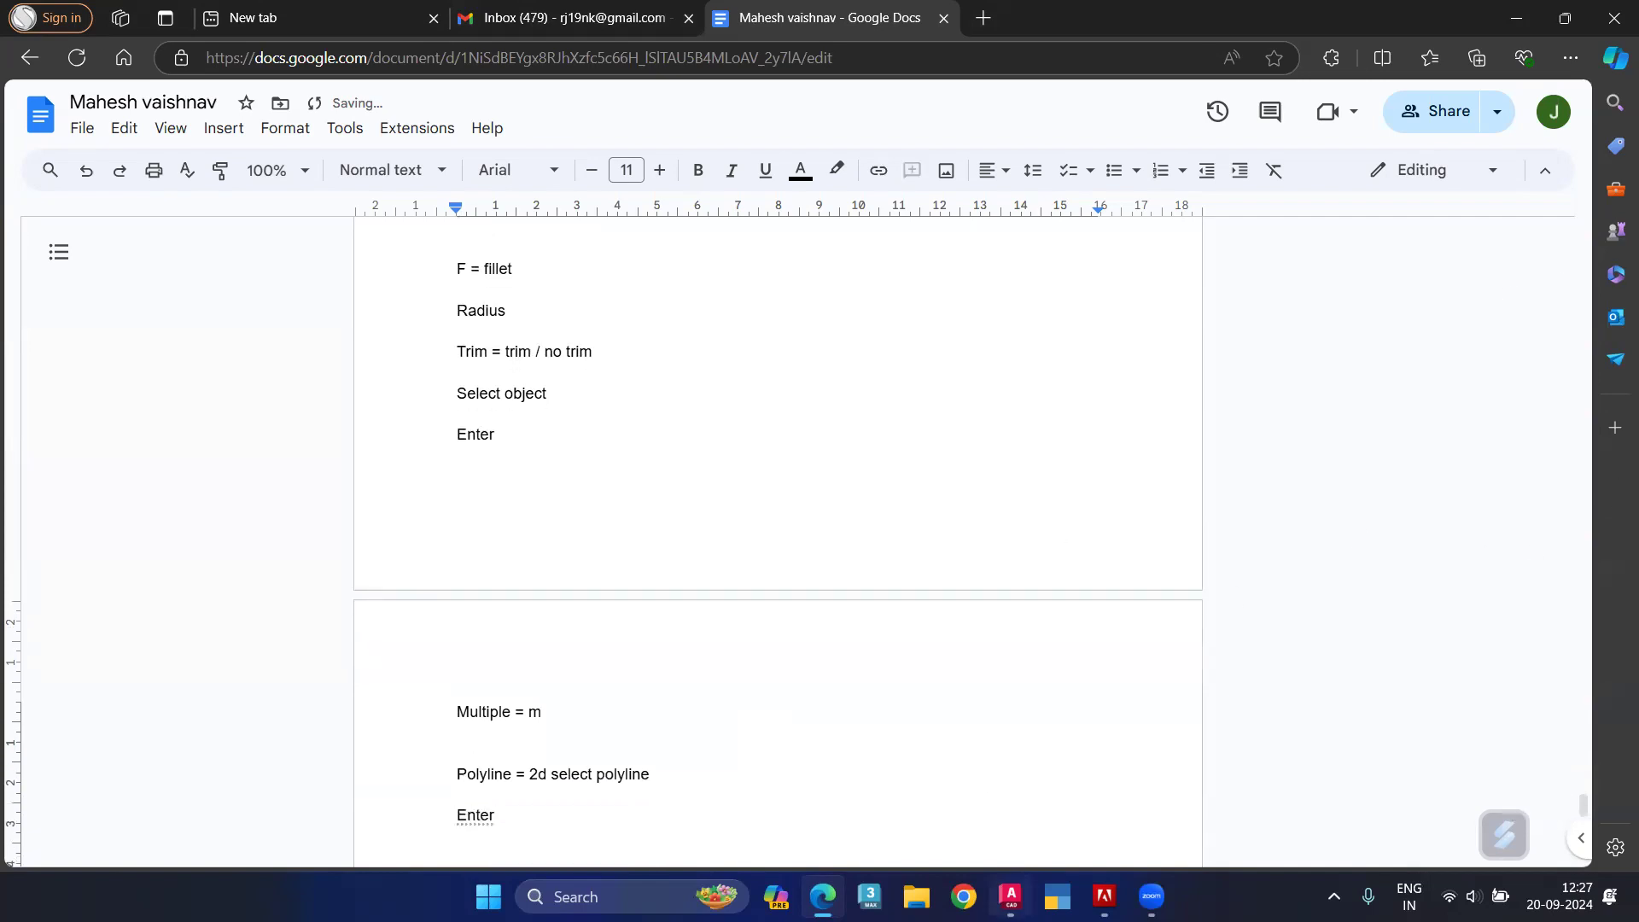
Step: Switch to AutoCAD and fillet the lowest outer corner of the stepped line with radius 1, using the active No trim mode
click(1010, 897)
scroll(888, 444, down, 2)
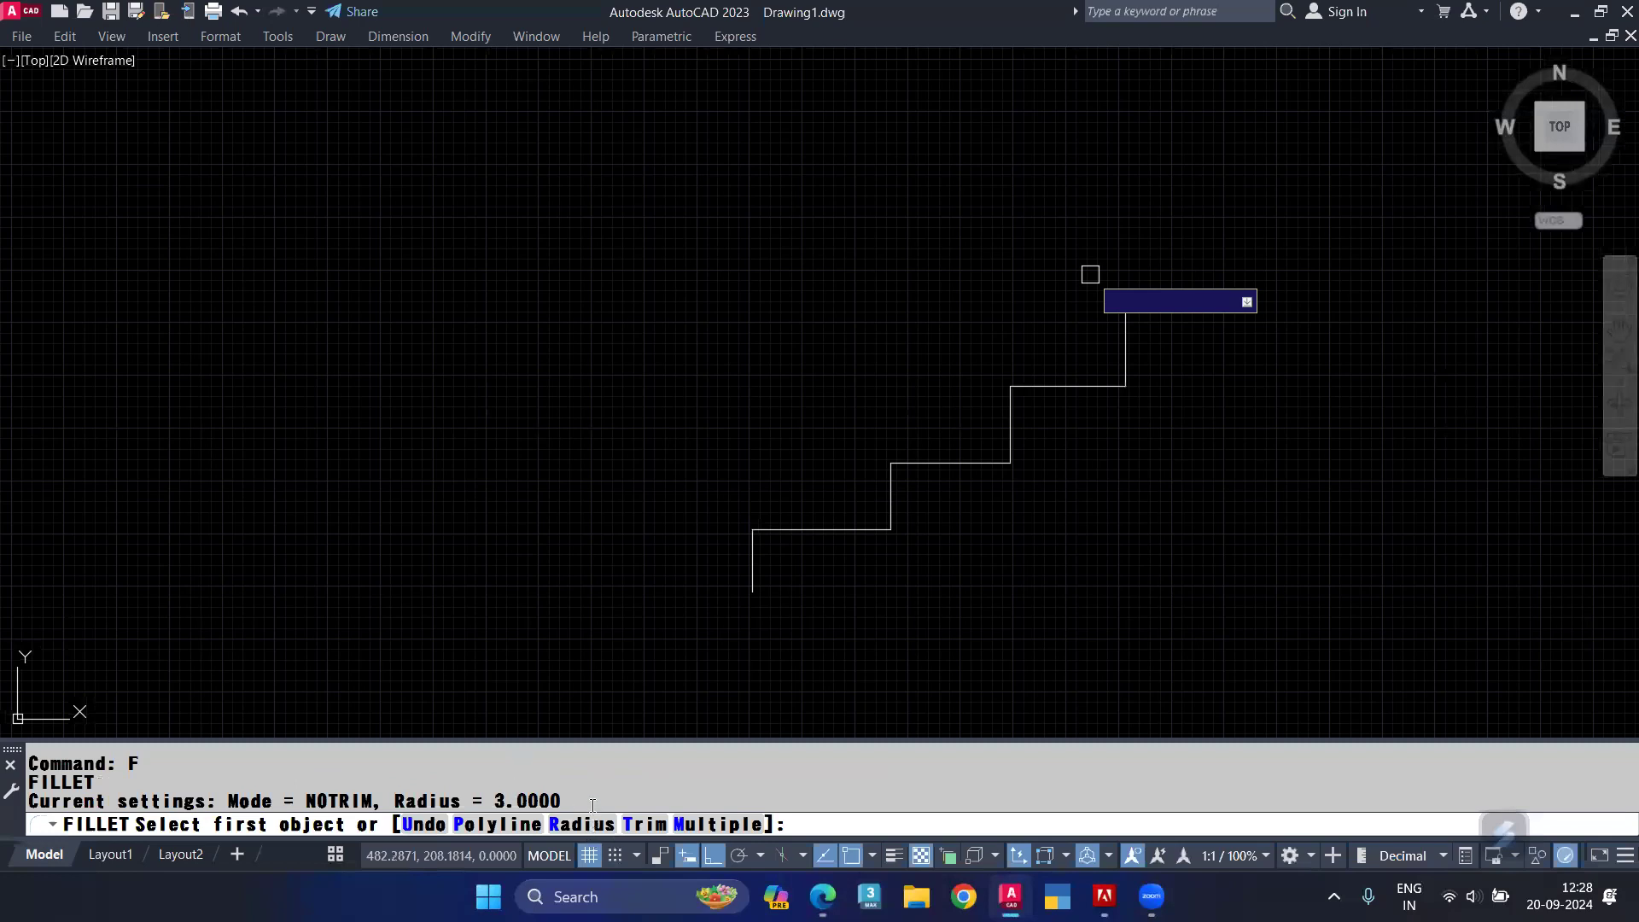
text(R)
key(Return)
text(1)
key(Return)
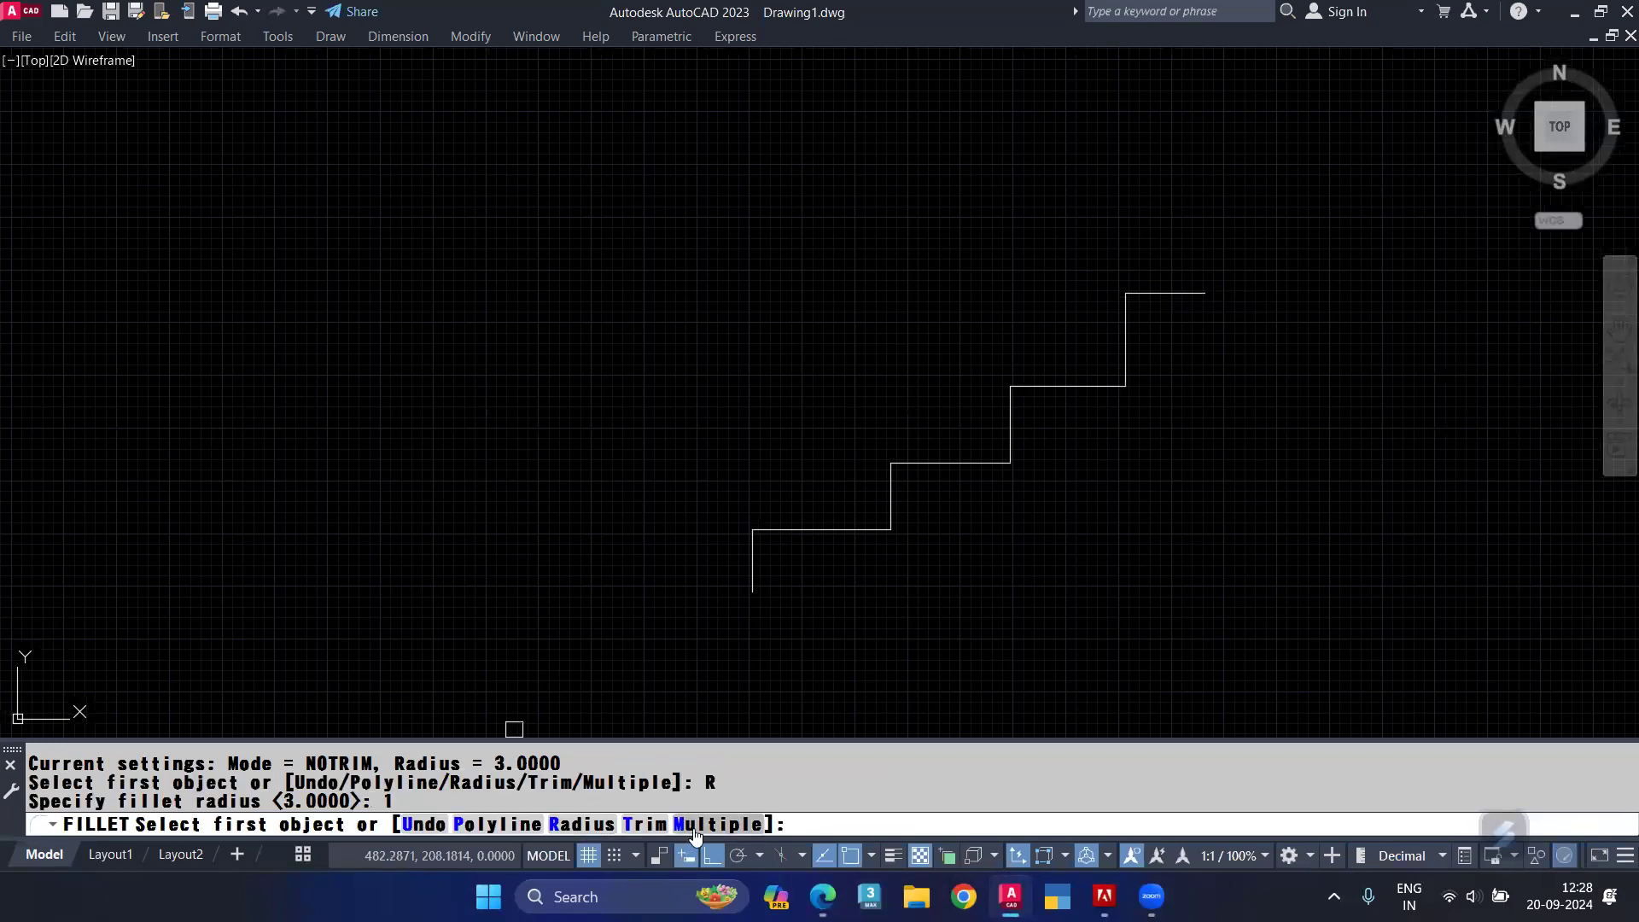
scroll(736, 561, up, 2)
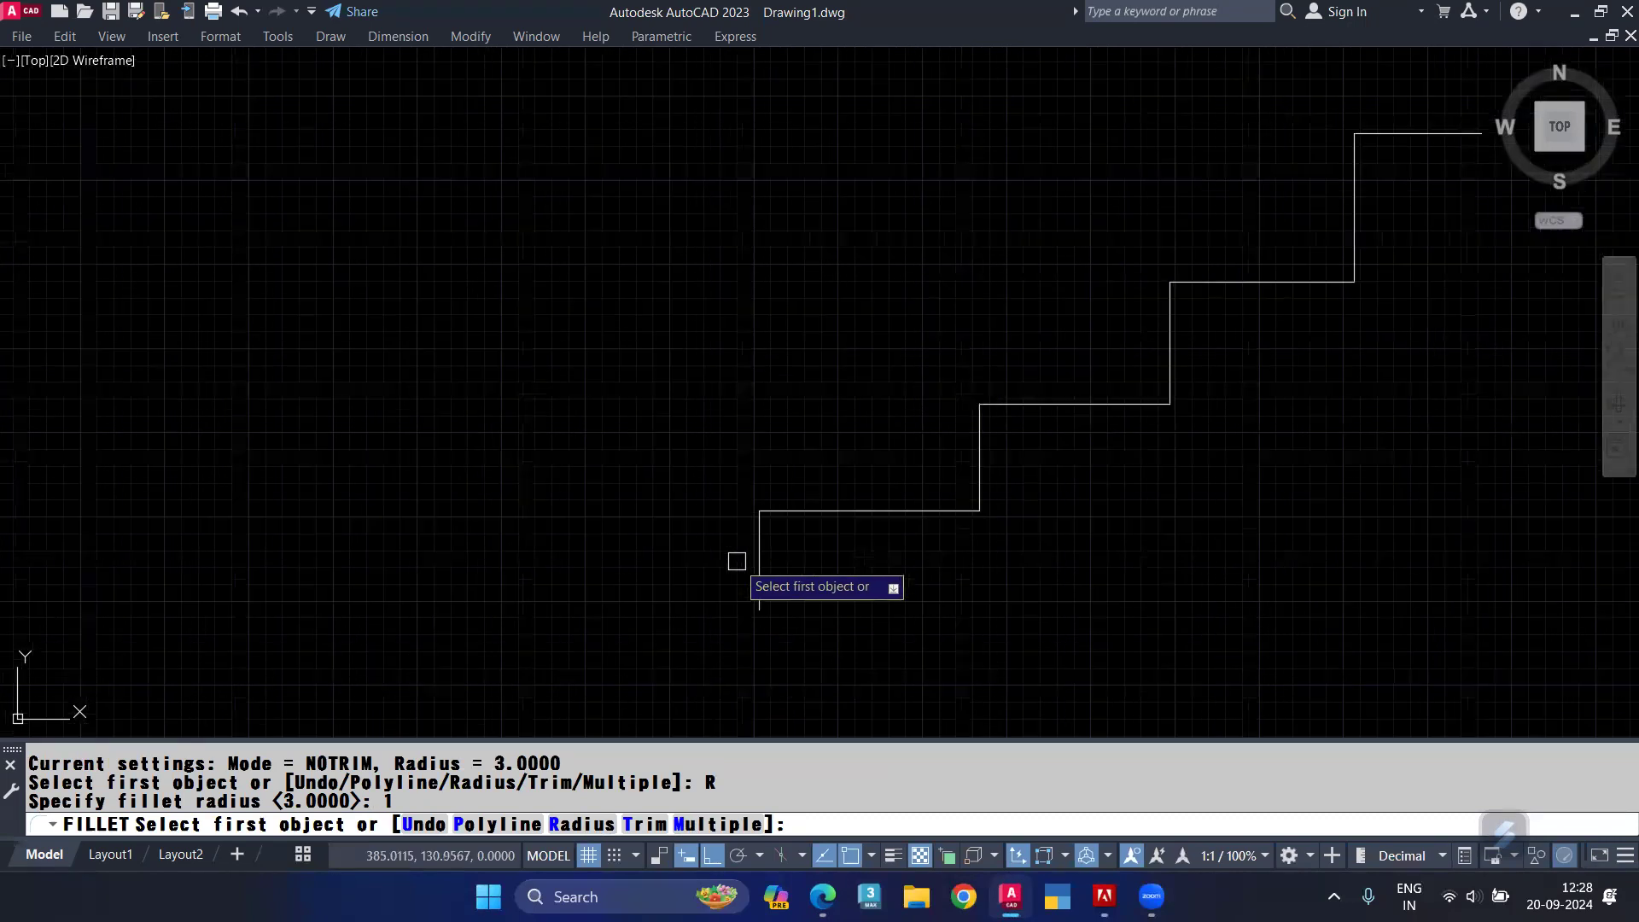
scroll(736, 561, up, 2)
click(769, 546)
scroll(773, 484, up, 2)
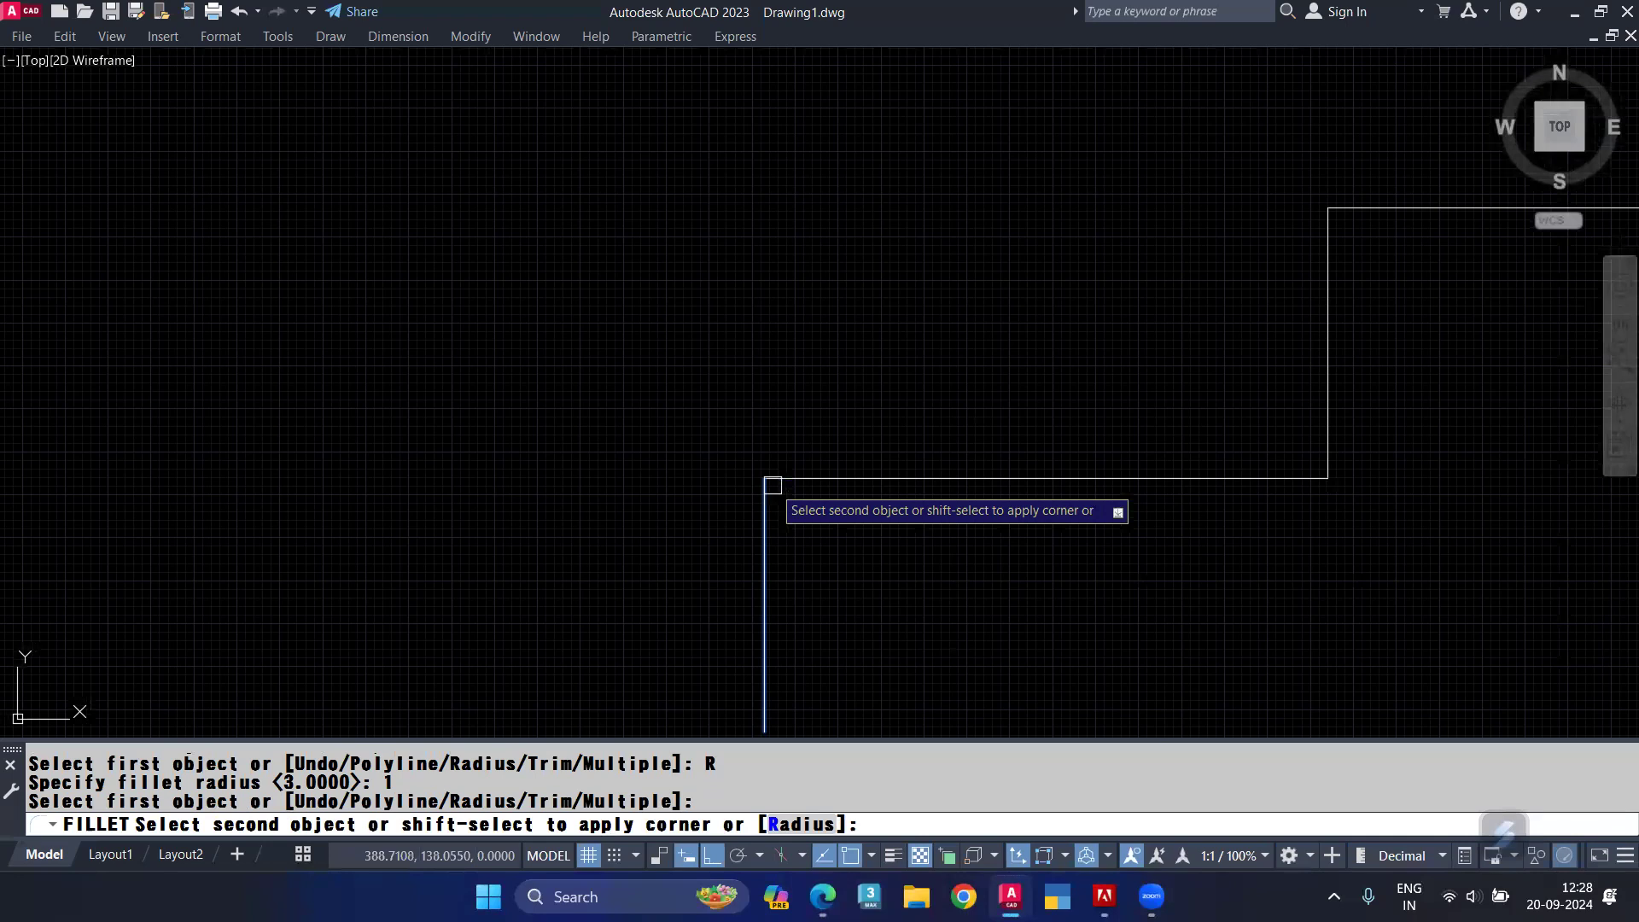
click(772, 483)
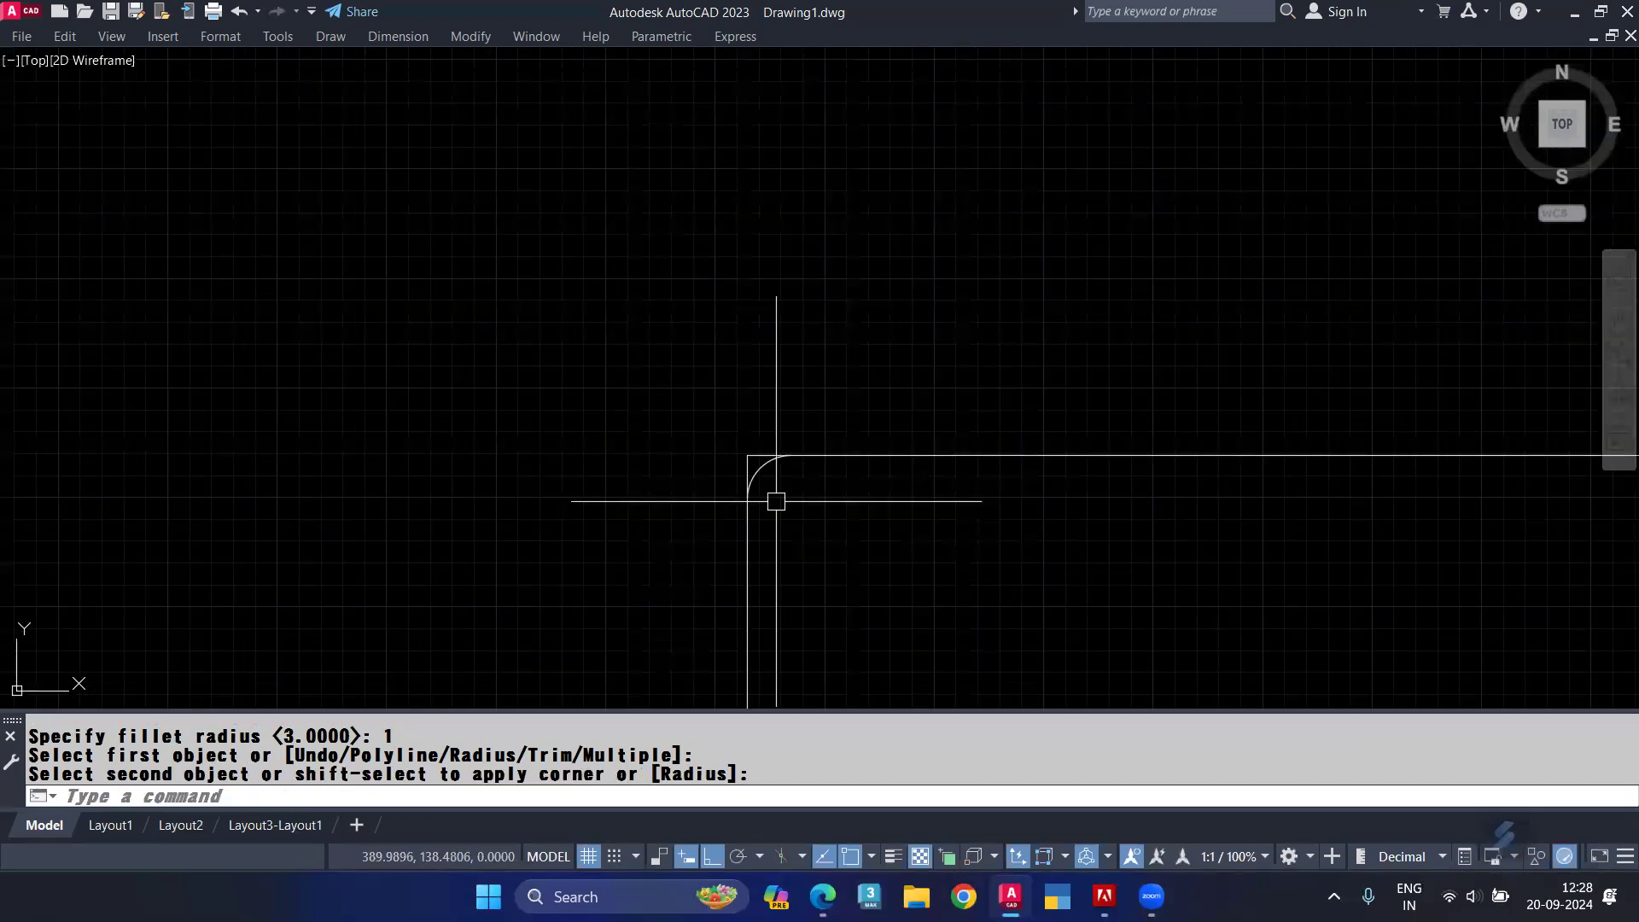
Step: Fillet the same lowest corner of the stepped line with radius 5, using Trim mode and the Multiple option
key(Return)
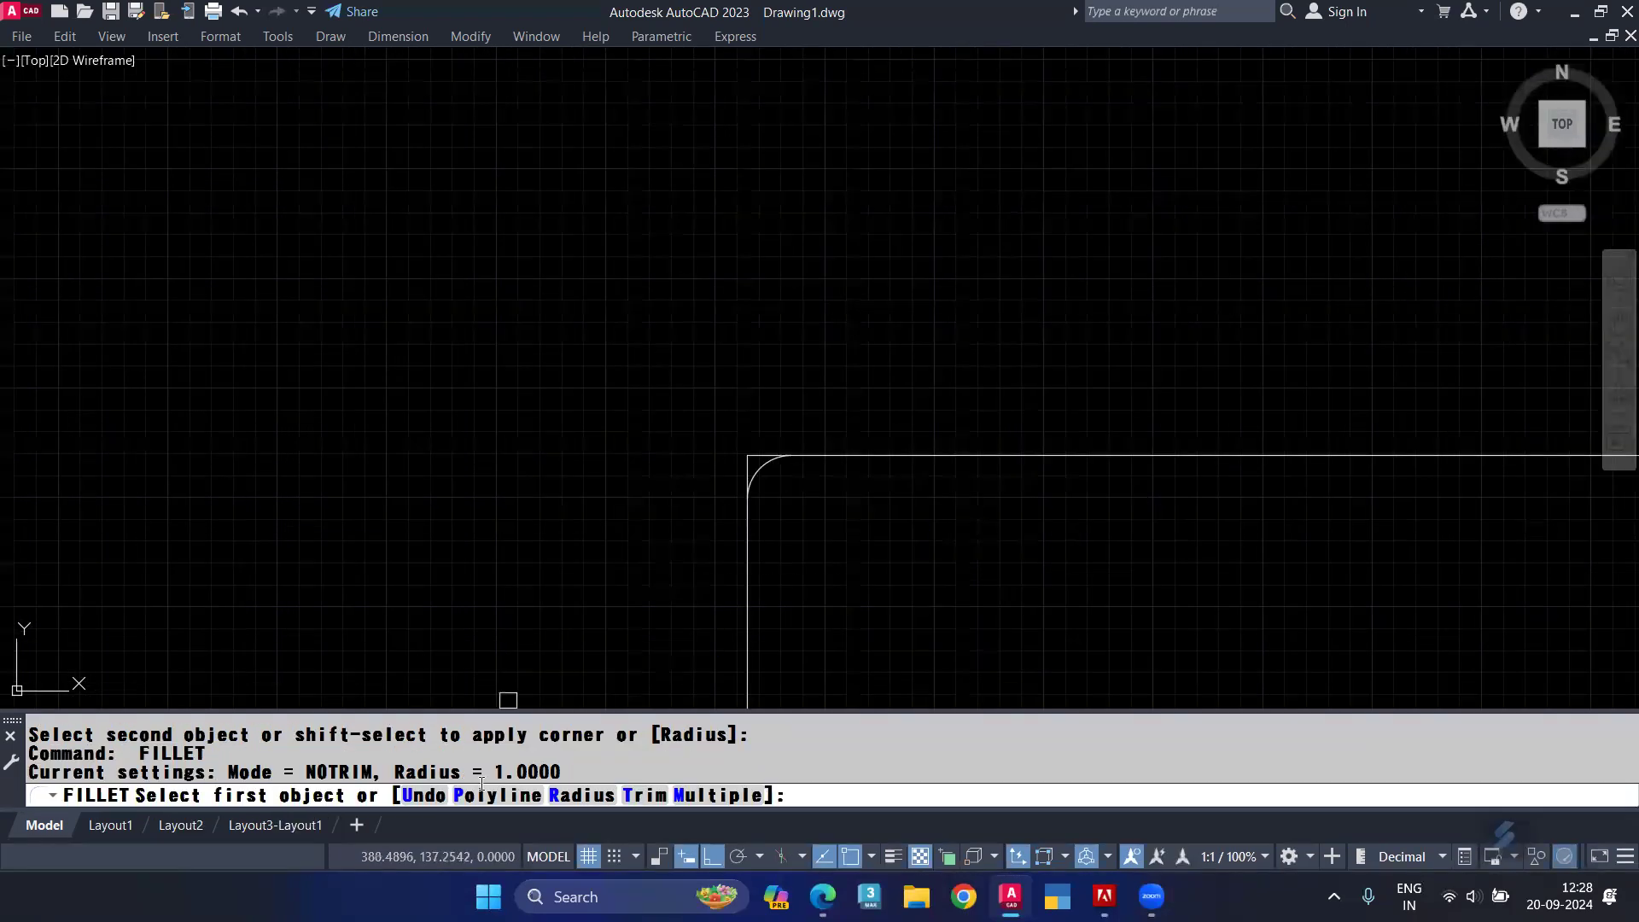
click(580, 796)
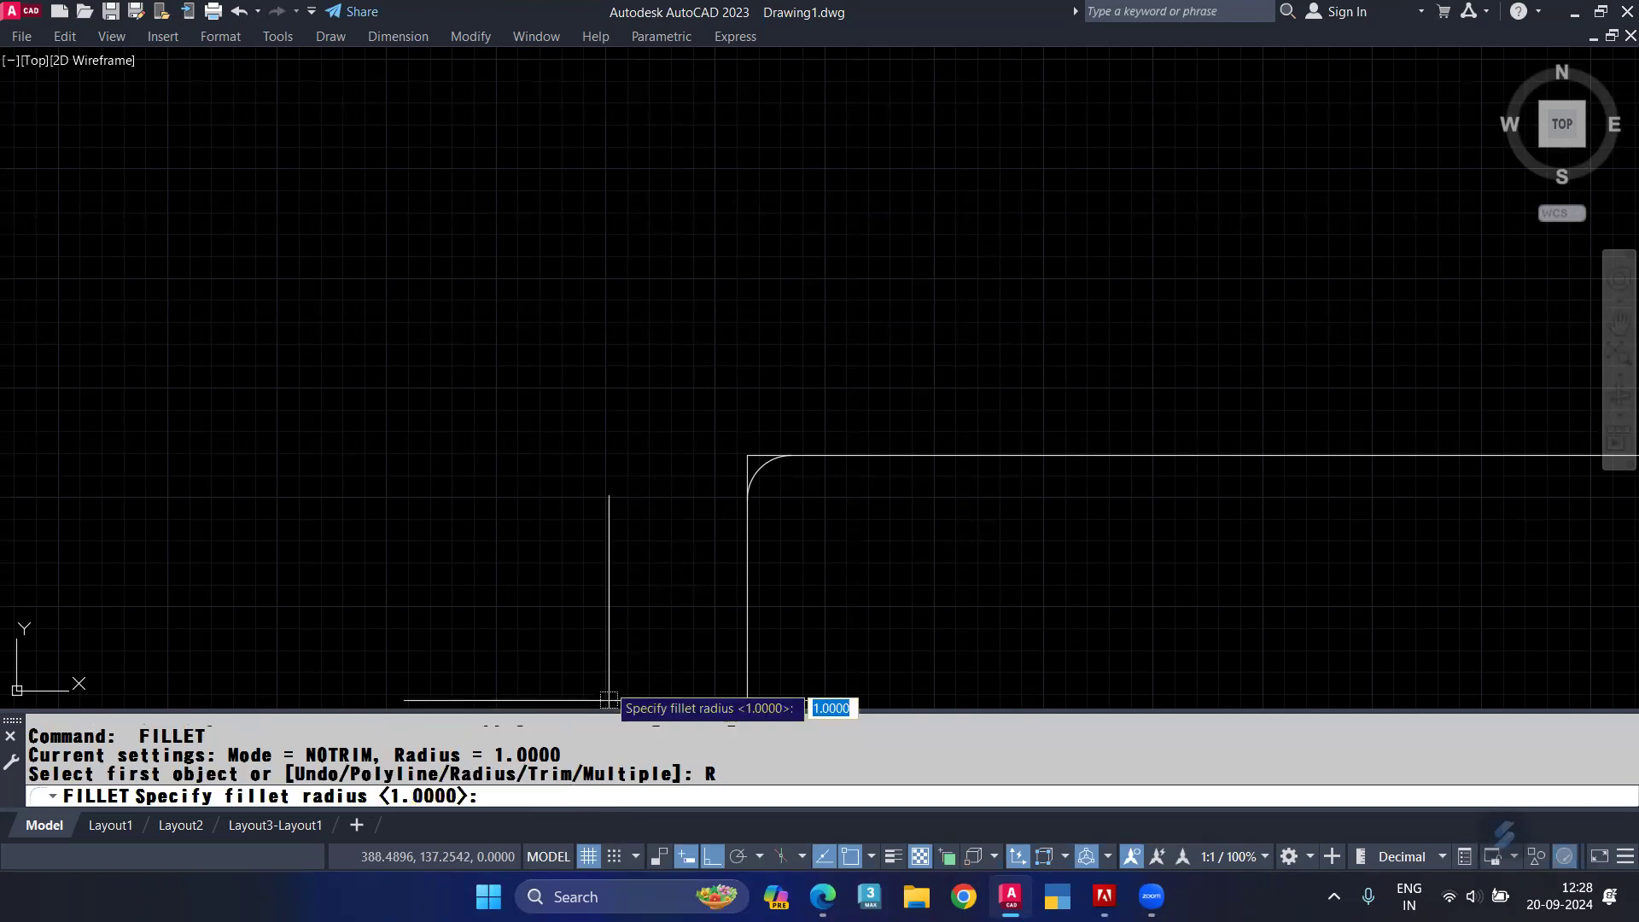
text(5)
key(Return)
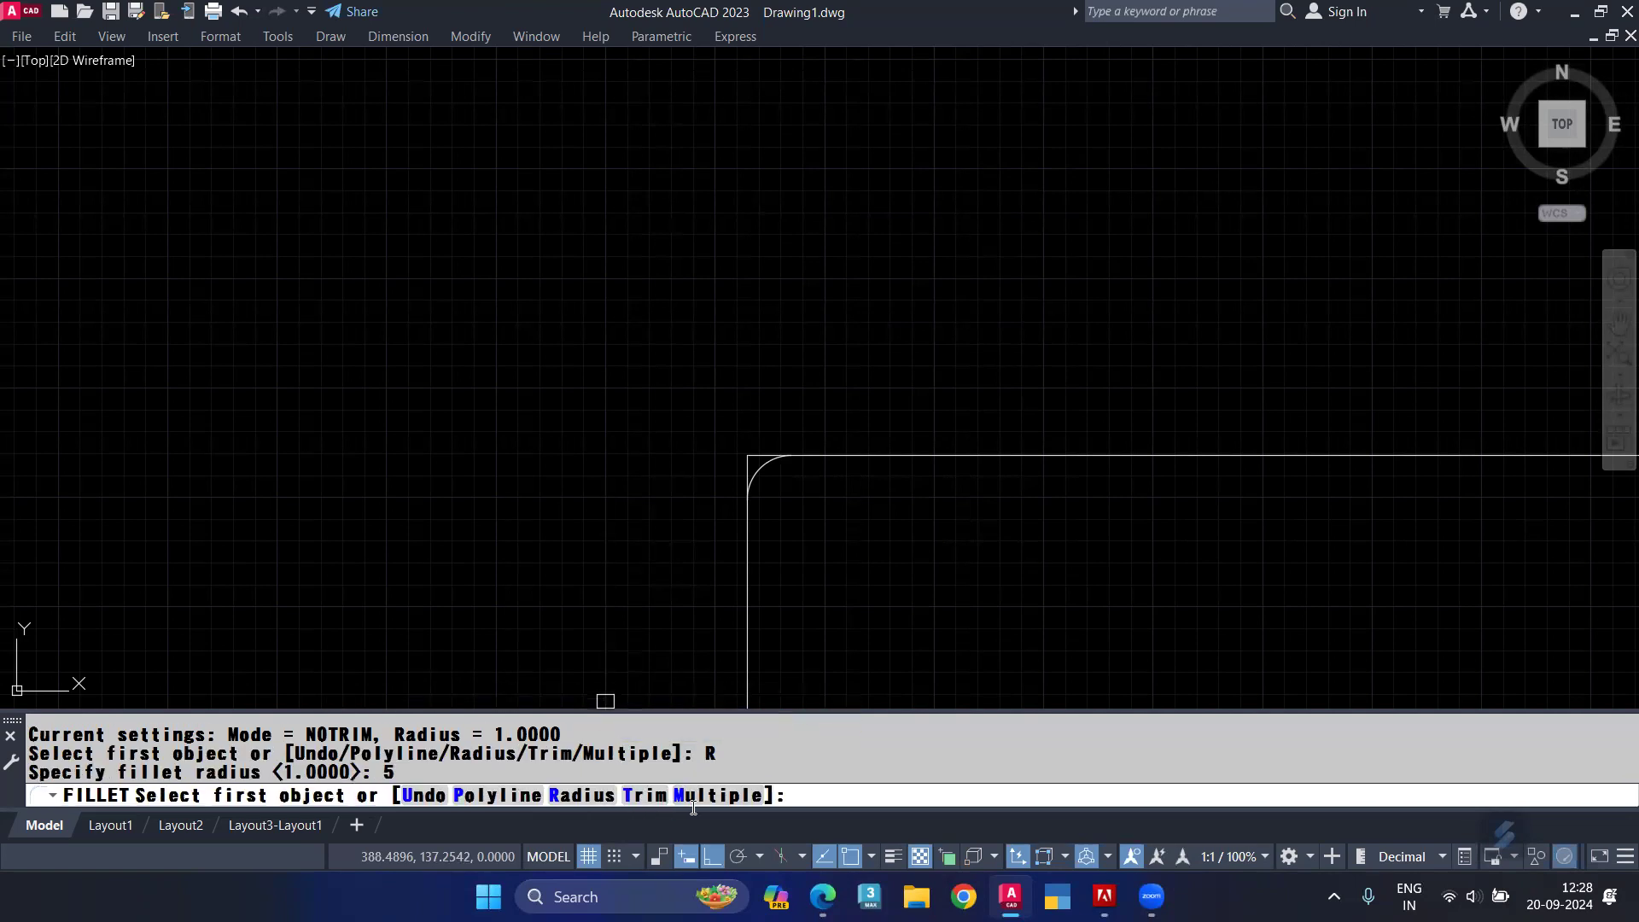
click(636, 795)
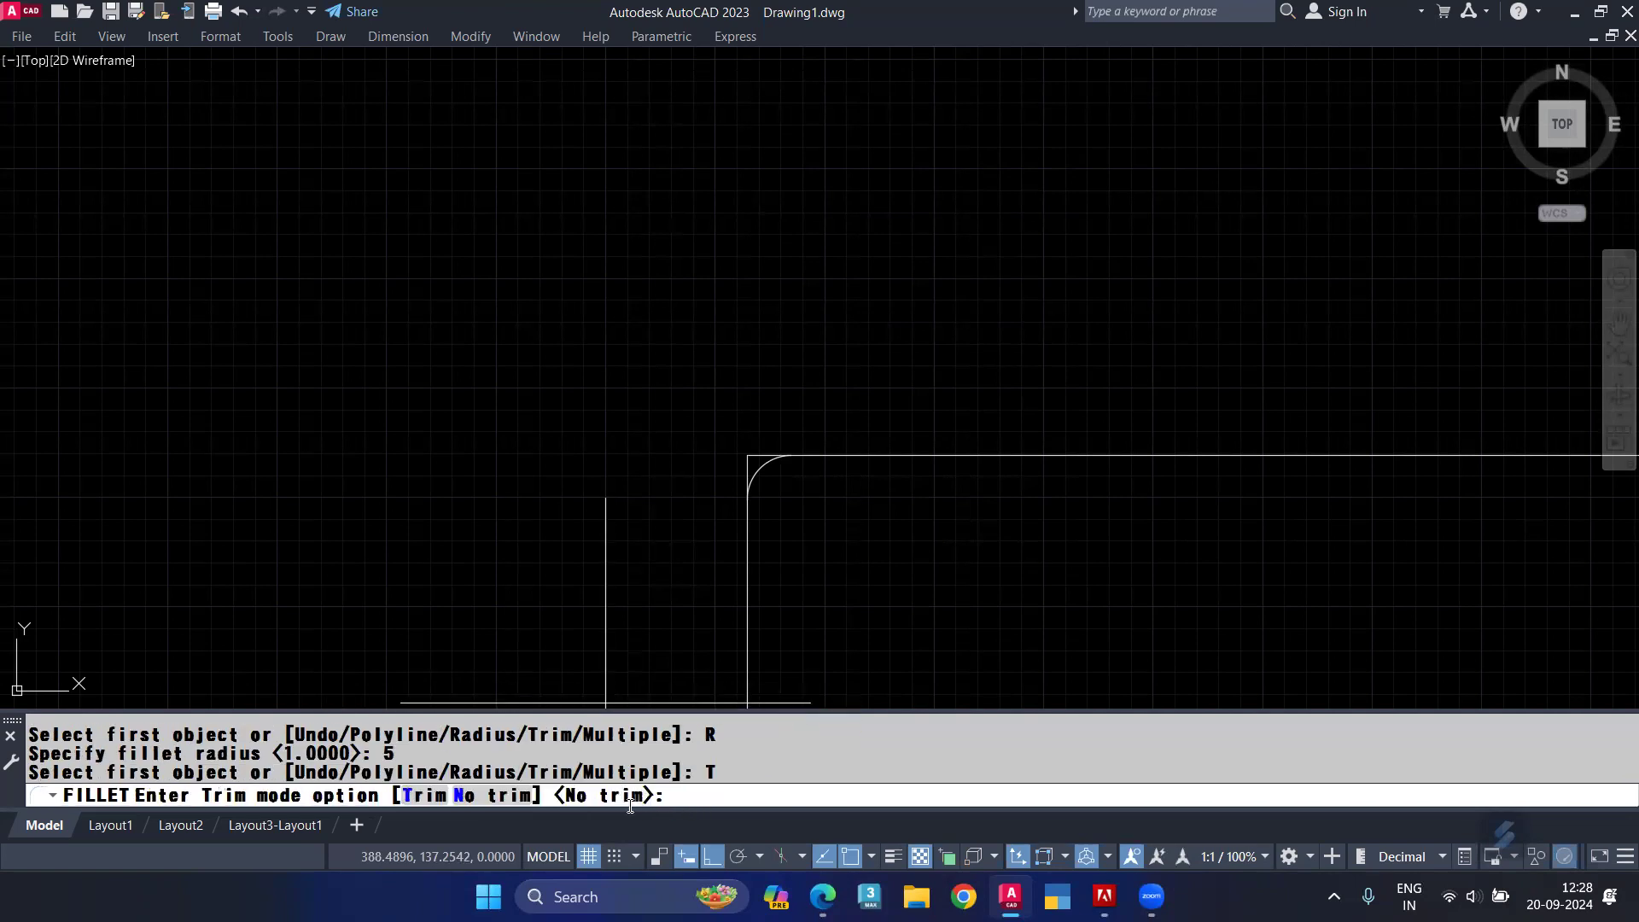
click(429, 796)
click(721, 796)
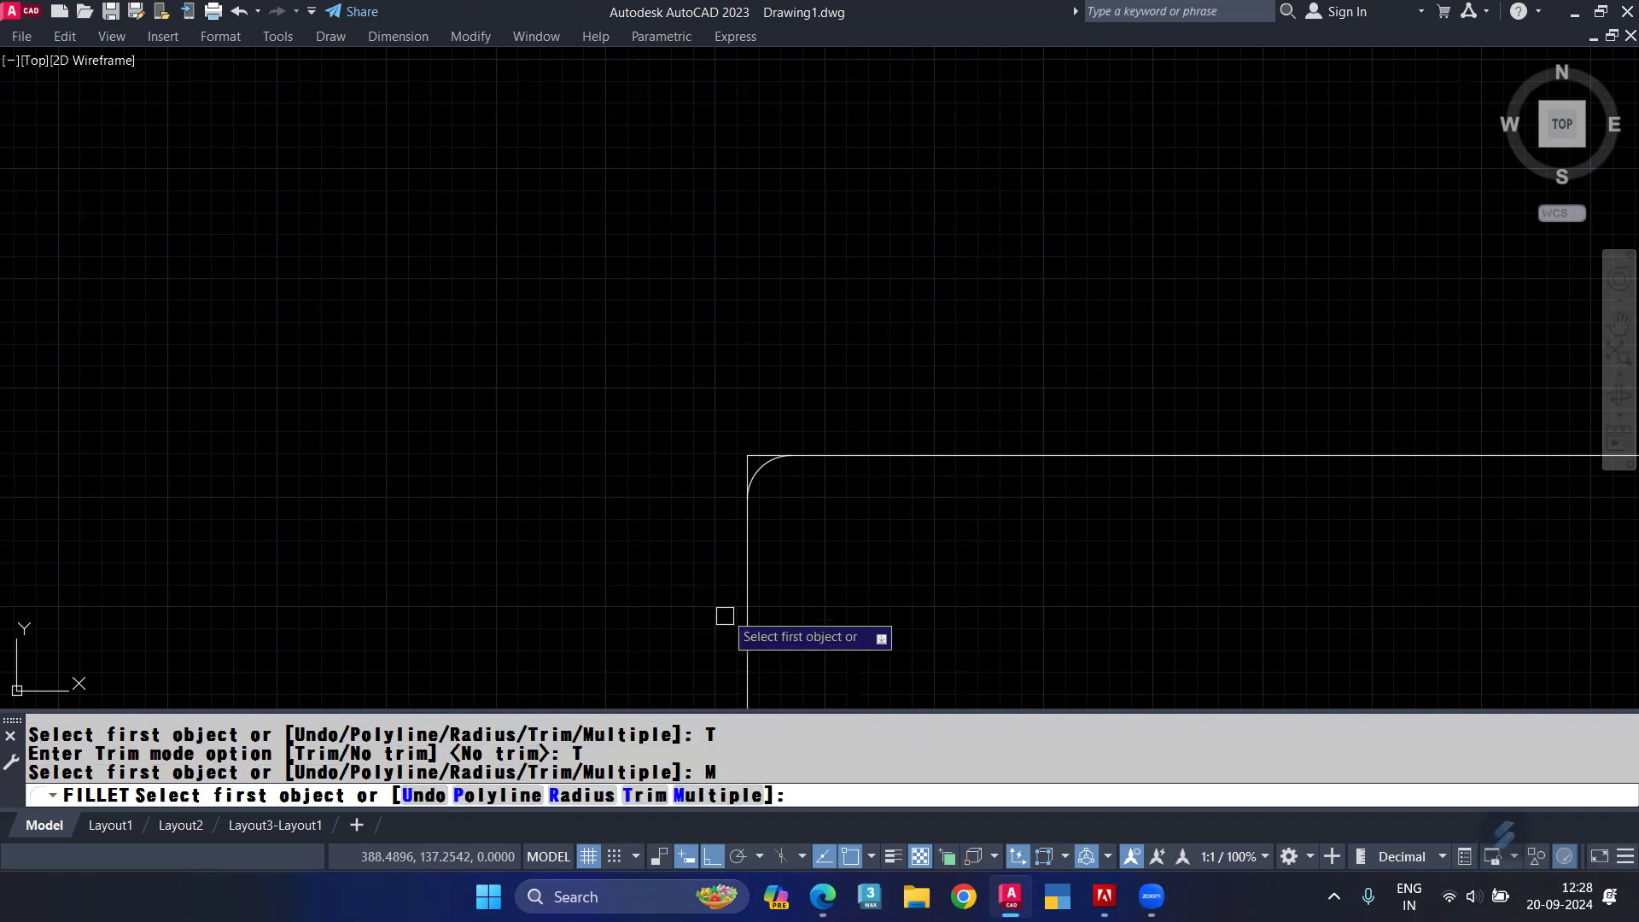
click(739, 586)
click(922, 455)
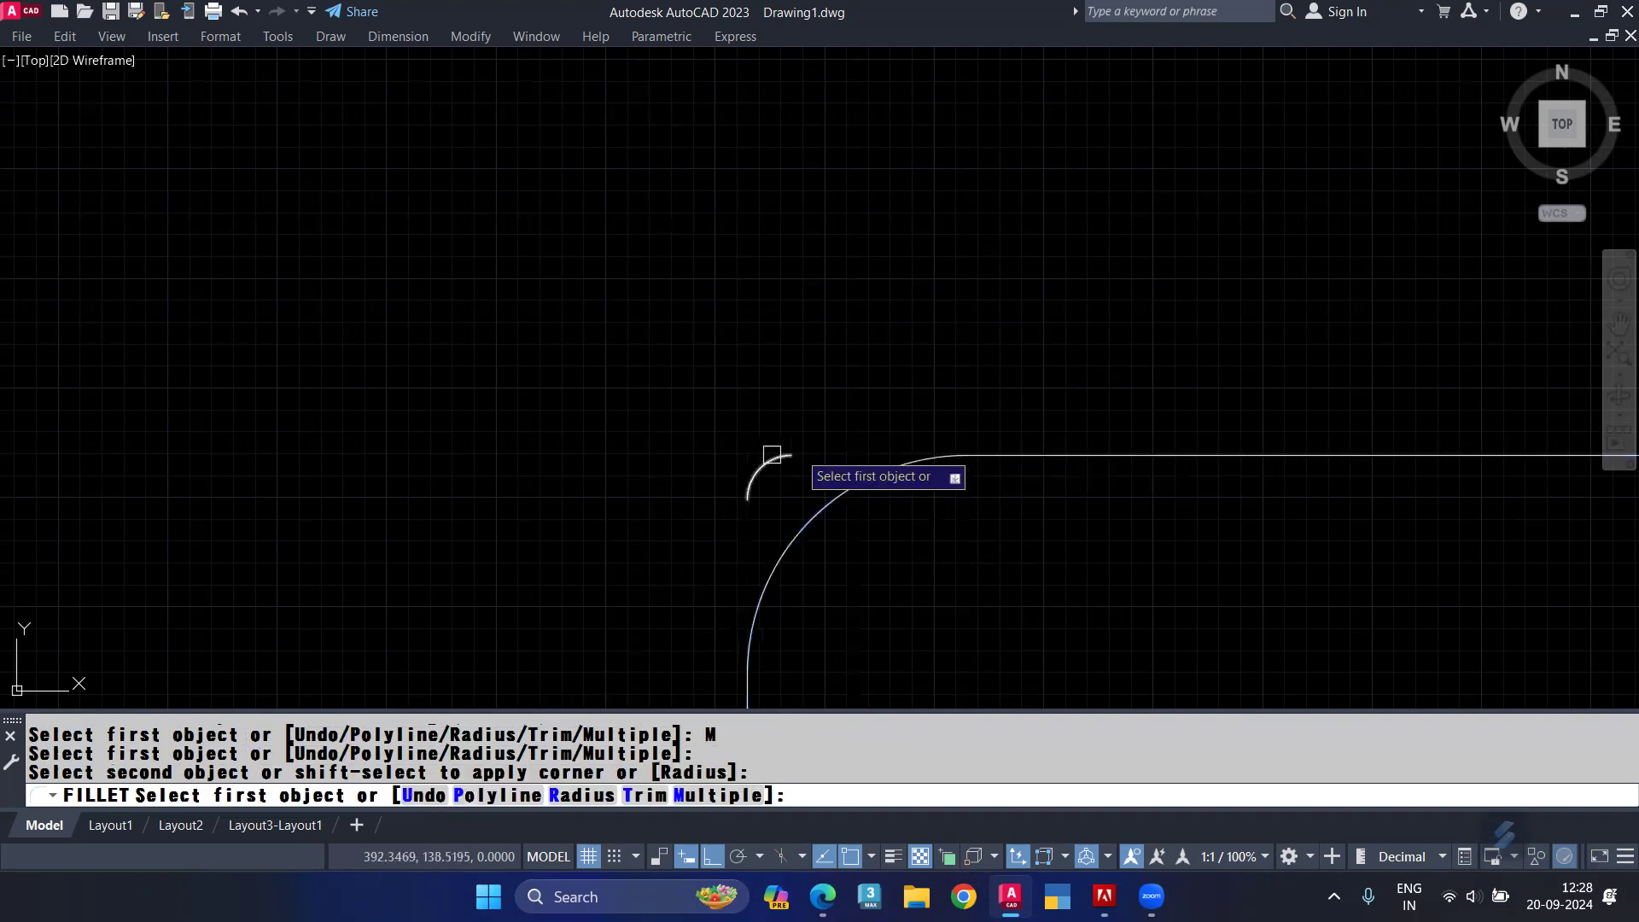
Step: Fillet all remaining corners up the stepped line with the same radius of 5 and finish the command
mouse_move(1136, 527)
middle_down()
mouse_move(940, 490)
mouse_move(966, 513)
middle_up()
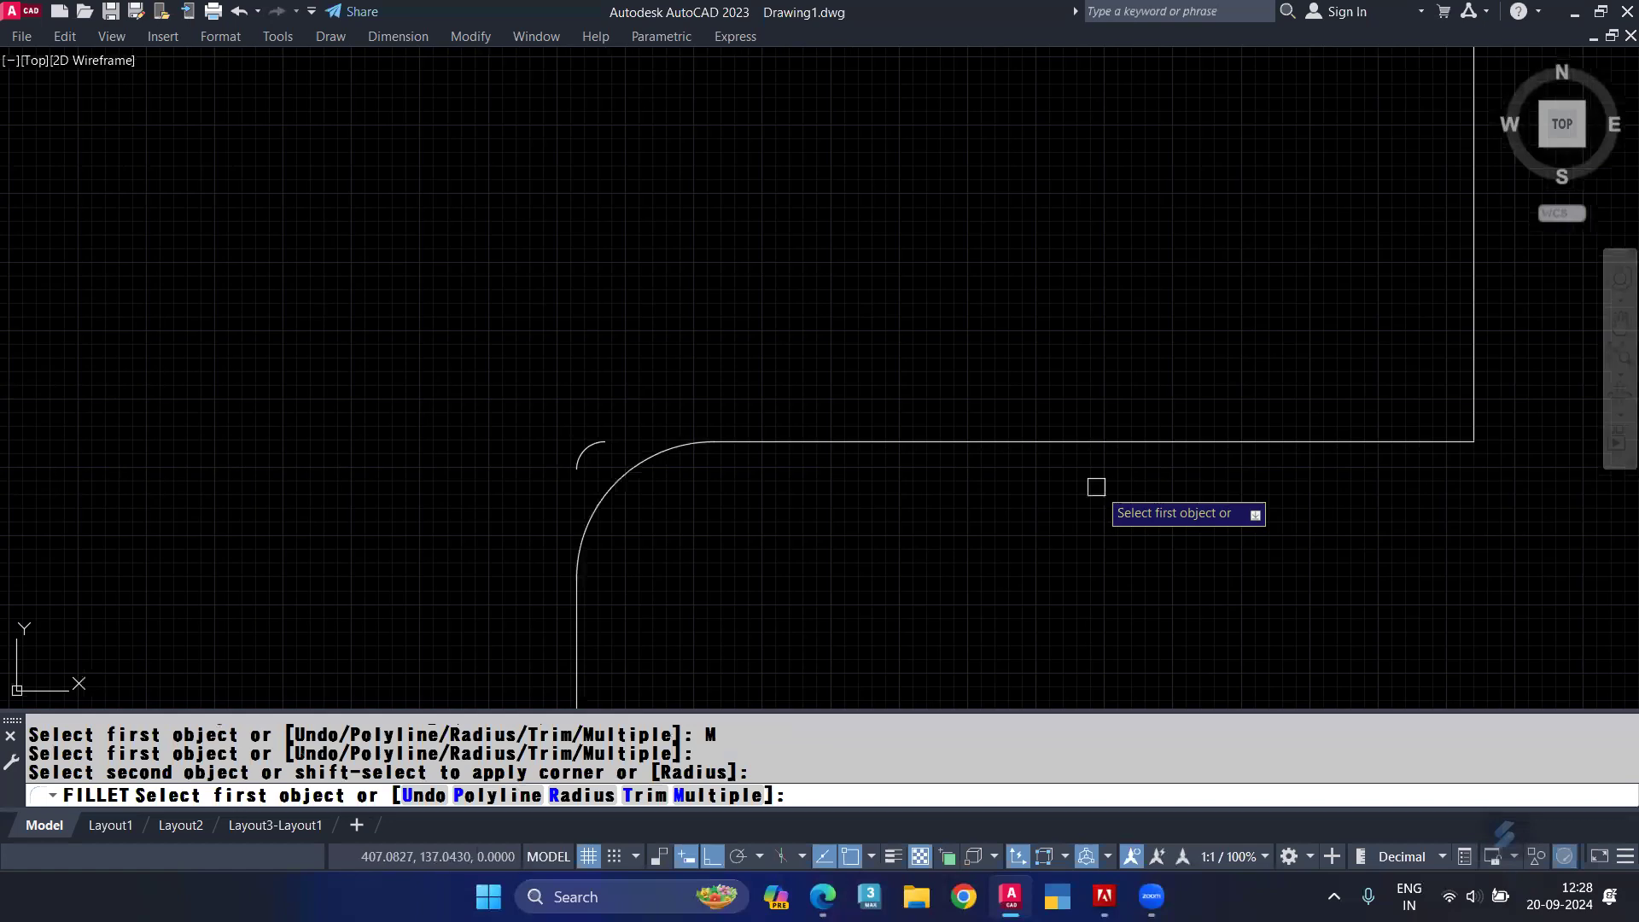
middle_drag(1397, 450, 1200, 457)
click(1201, 455)
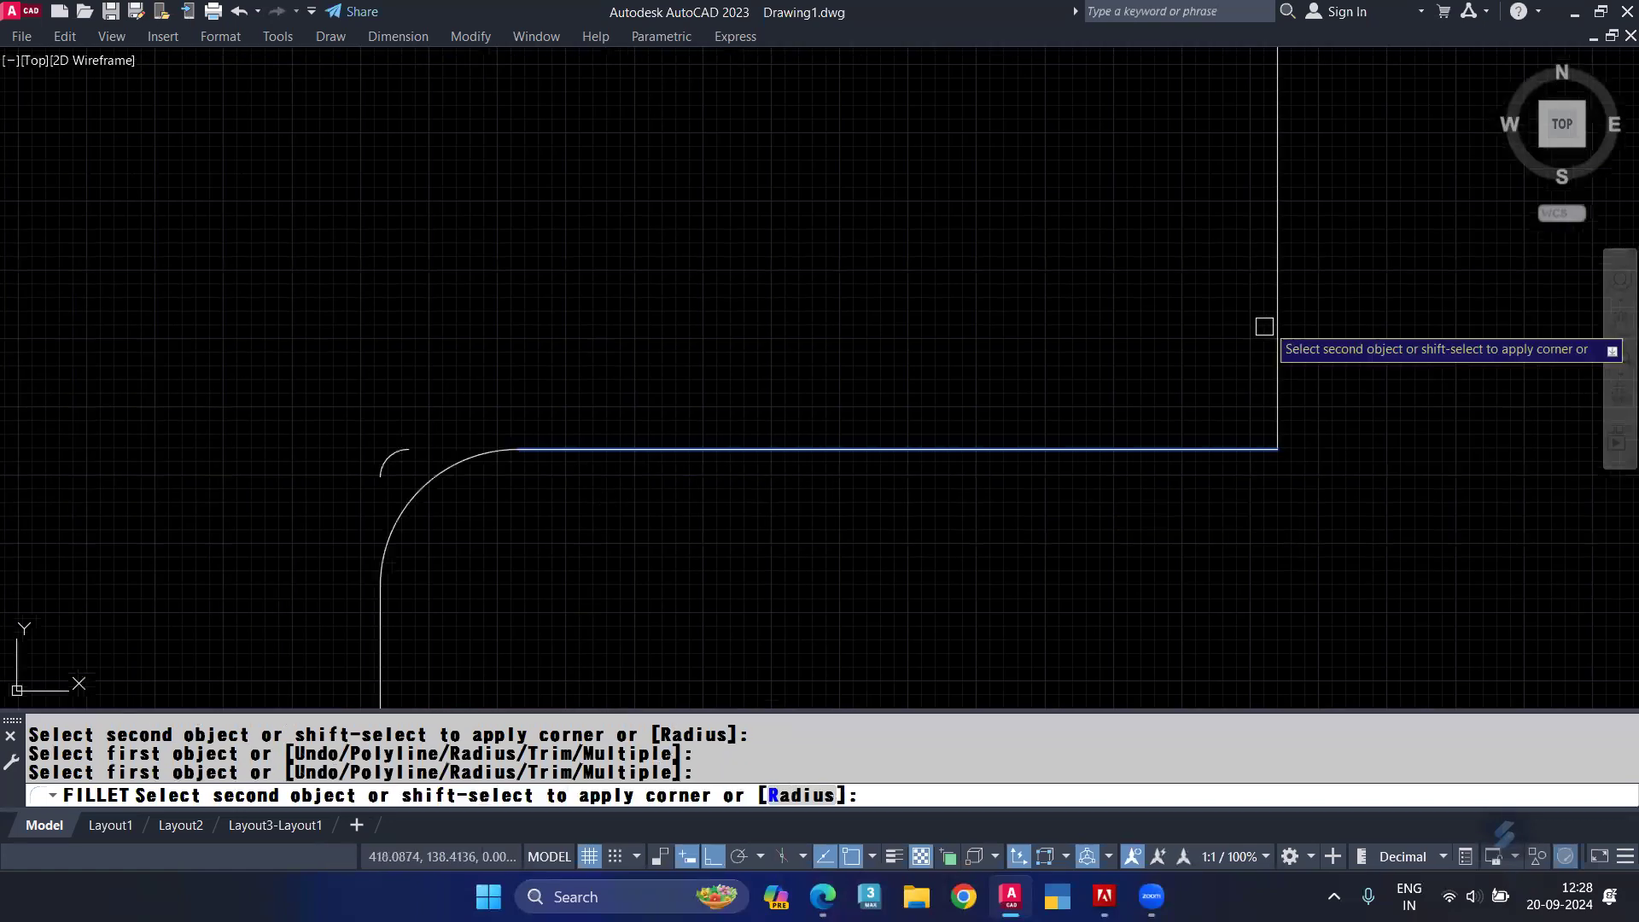
click(1276, 327)
middle_drag(1277, 65, 1178, 703)
click(1179, 598)
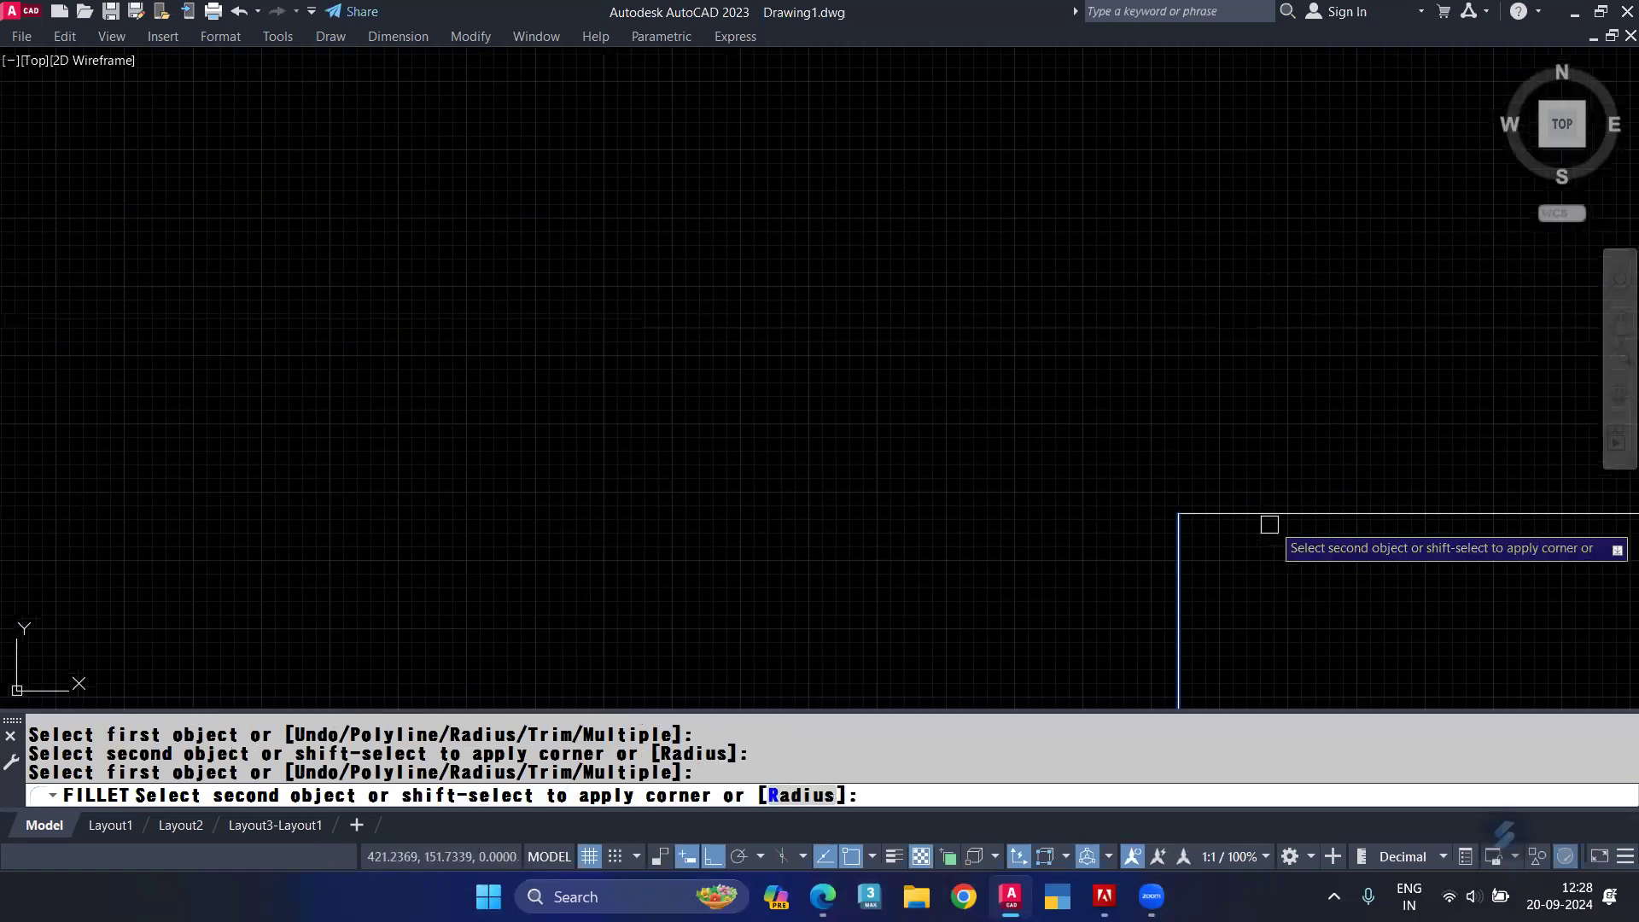
mouse_move(1269, 524)
middle_down()
mouse_move(1252, 282)
mouse_move(1132, 671)
middle_up()
click(1256, 338)
click(1284, 482)
middle_drag(1285, 482, 1219, 448)
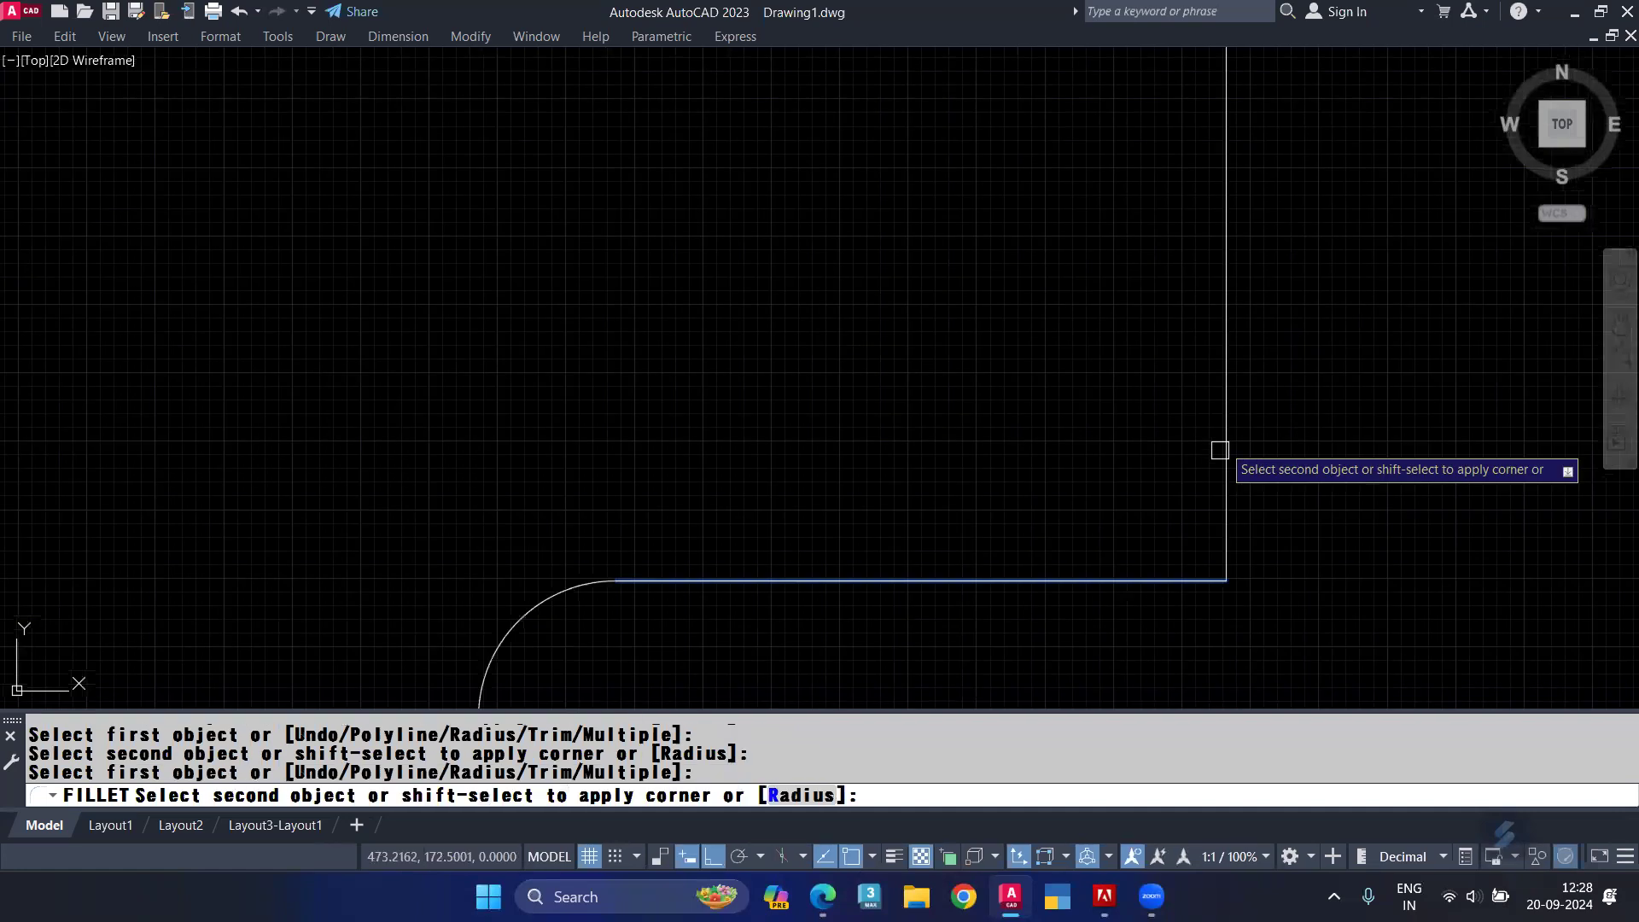
click(1221, 450)
click(1225, 256)
middle_drag(1225, 205, 1111, 674)
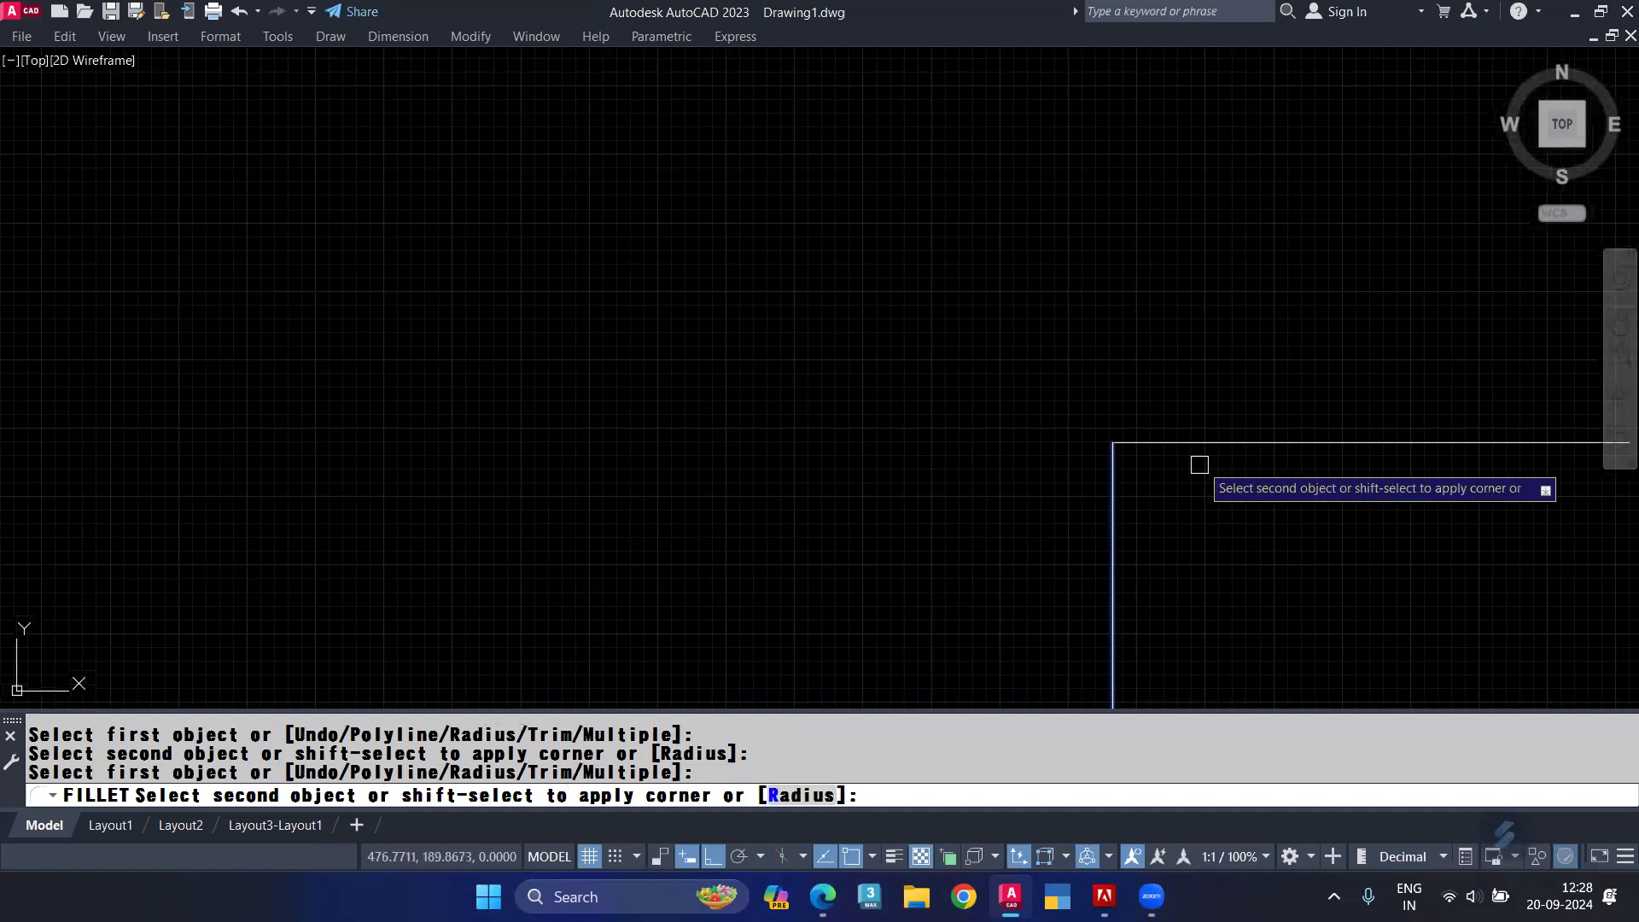
click(1199, 445)
scroll(1198, 370, down, 3)
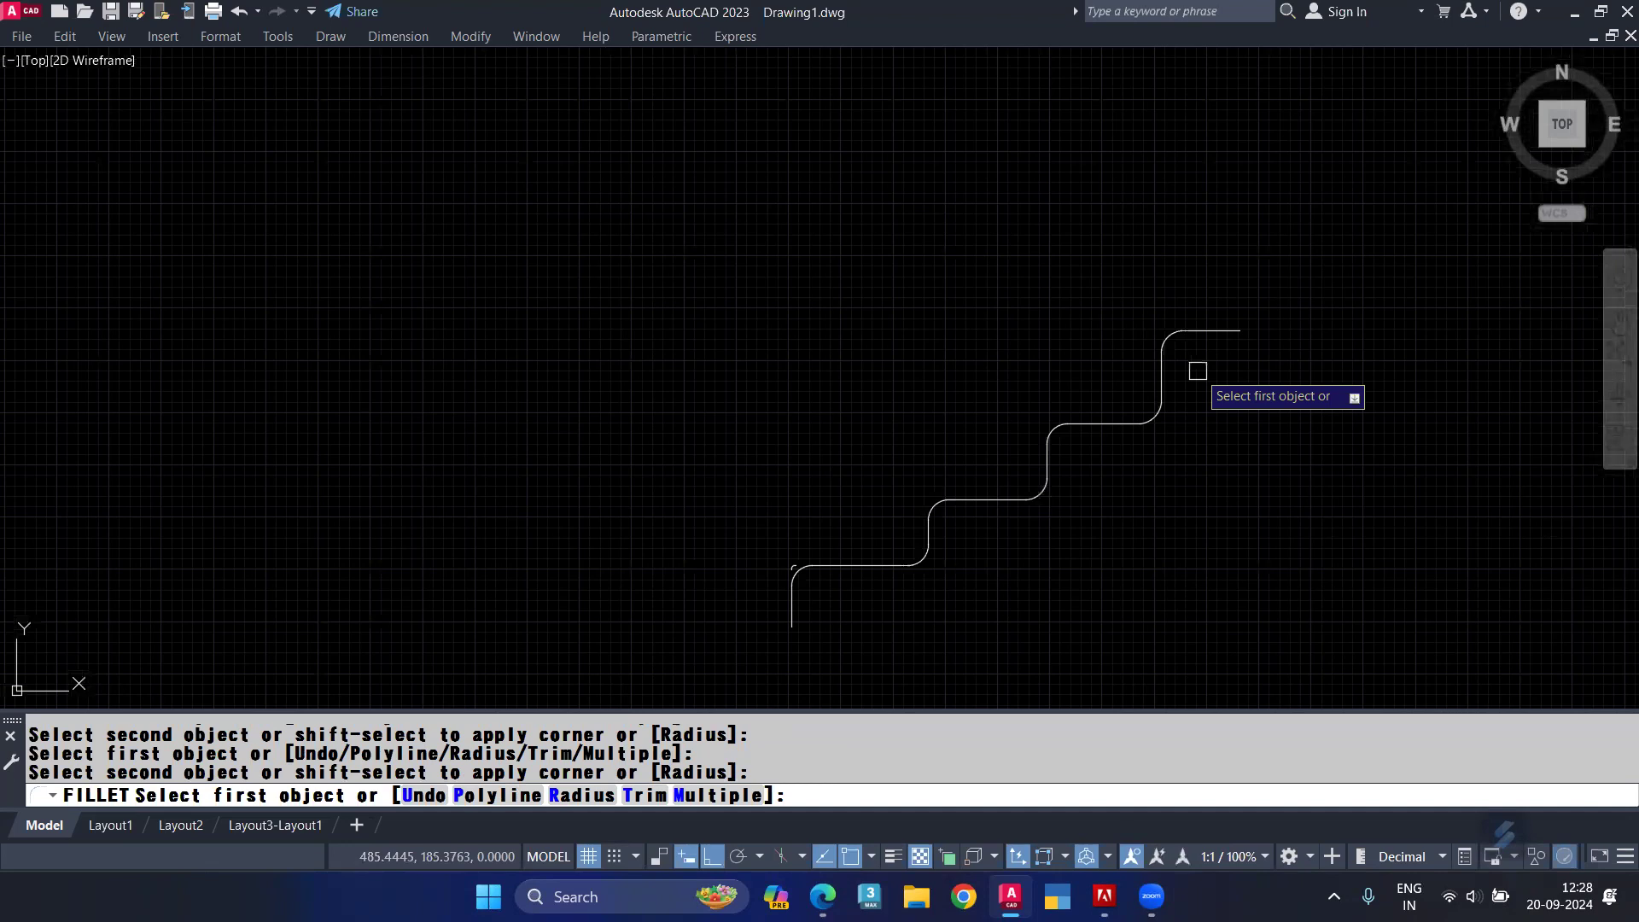
key(Return)
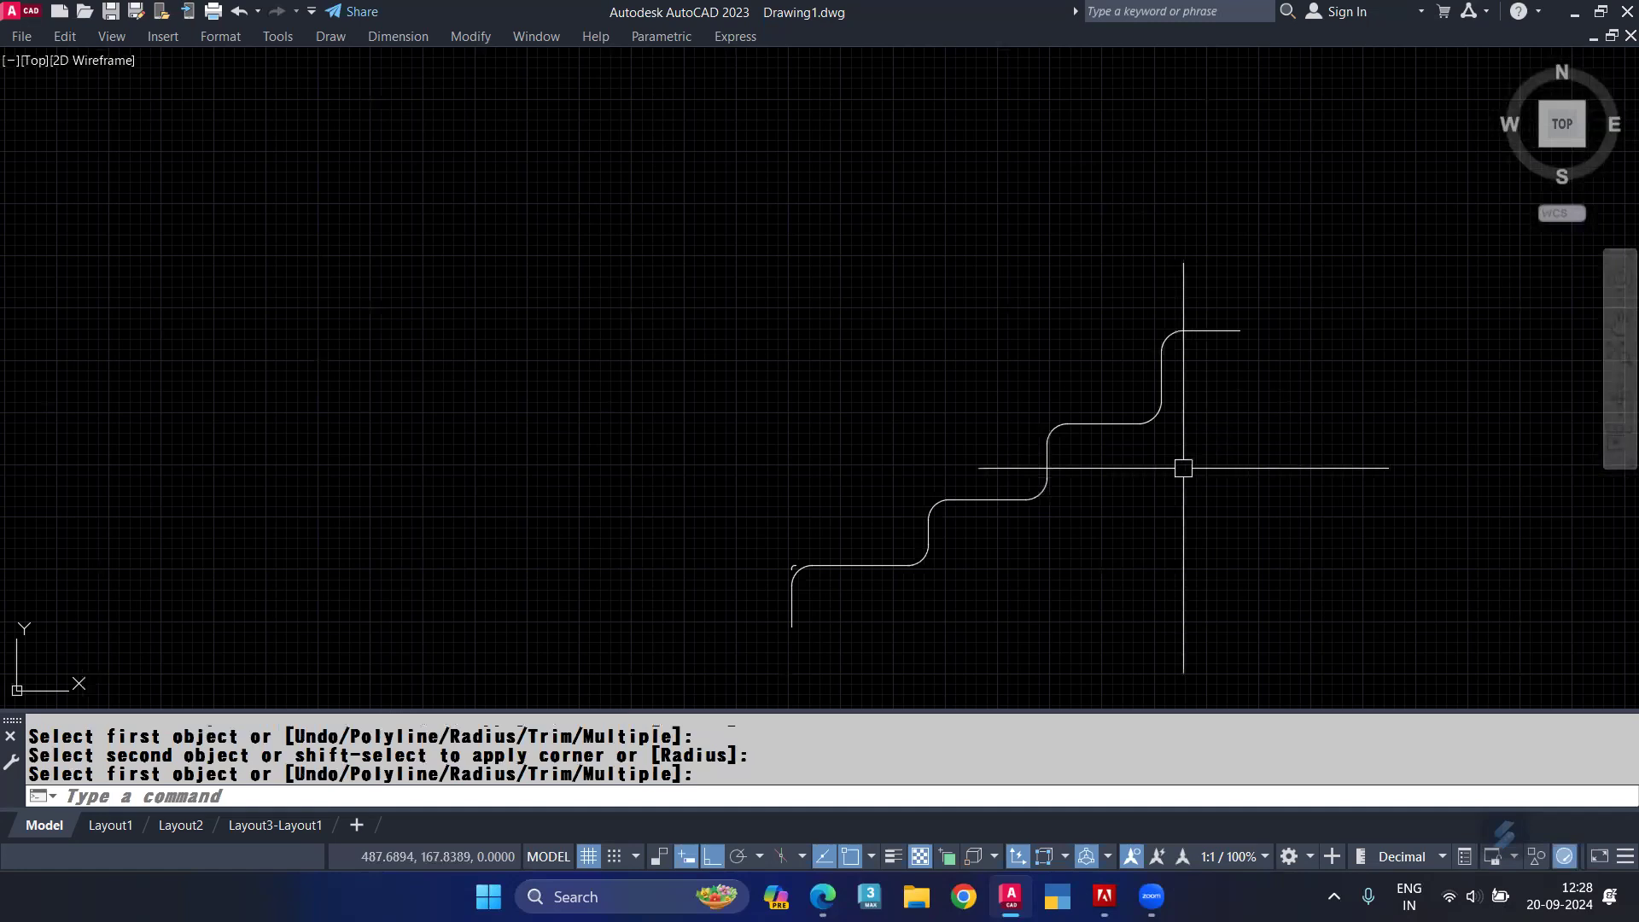
Step: Erase every object in the drawing
scroll(1170, 429, down, 2)
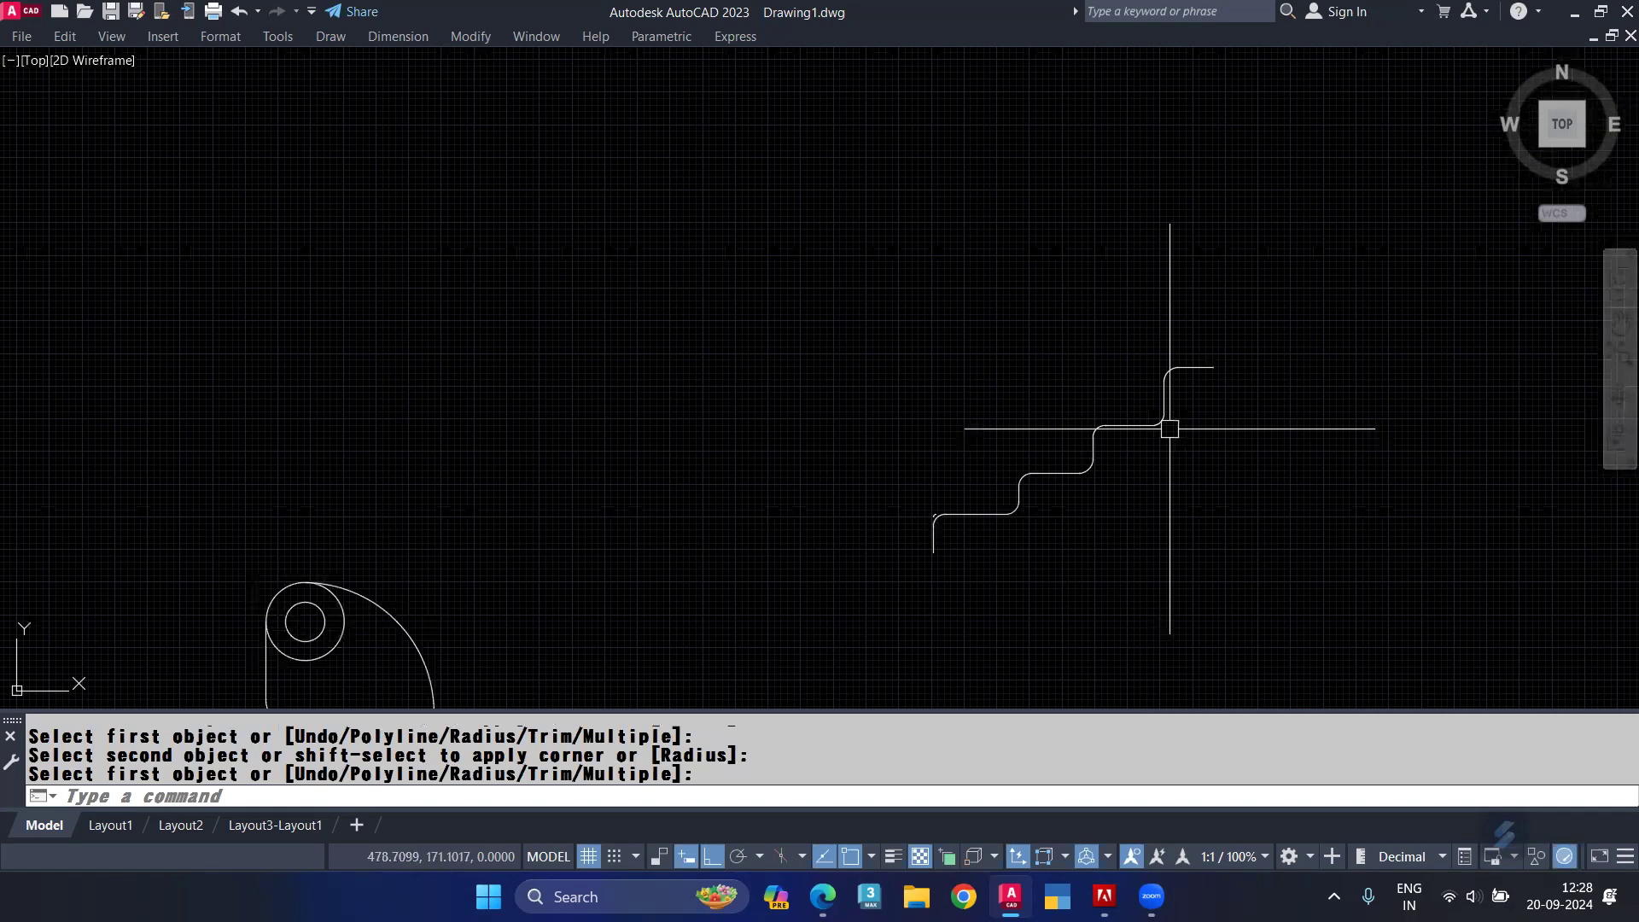
key(Escape)
key(ctrl+a)
key(Delete)
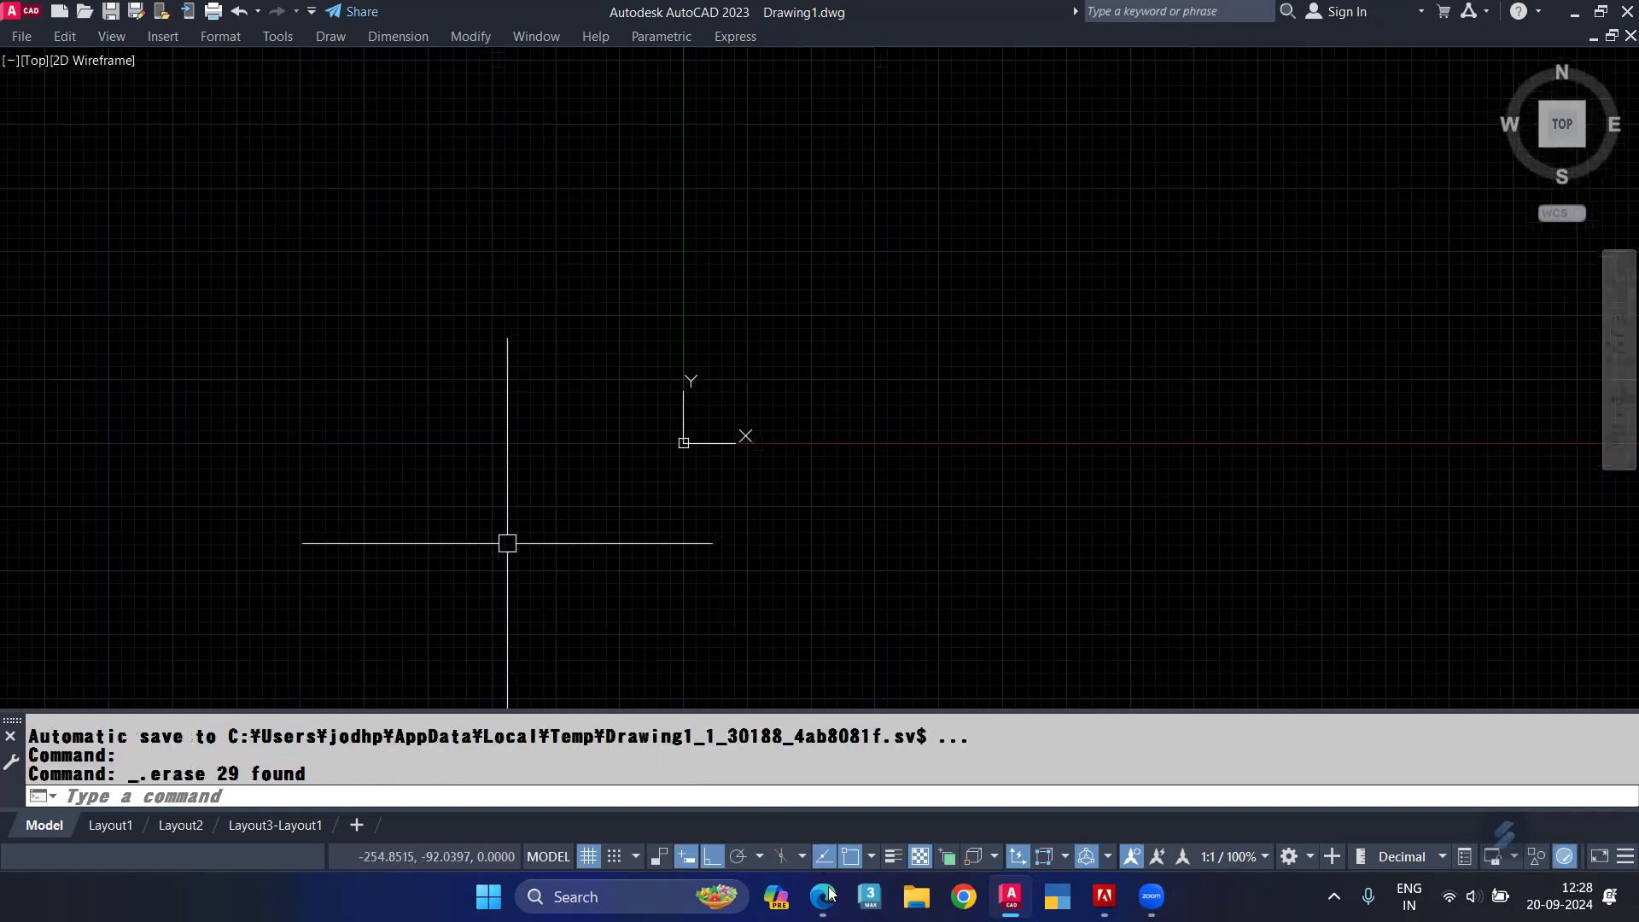
Step: Review the fillet command notes in the Google Docs document and return to the empty AutoCAD drawing
key(alt+Tab)
scroll(510, 702, down, 1)
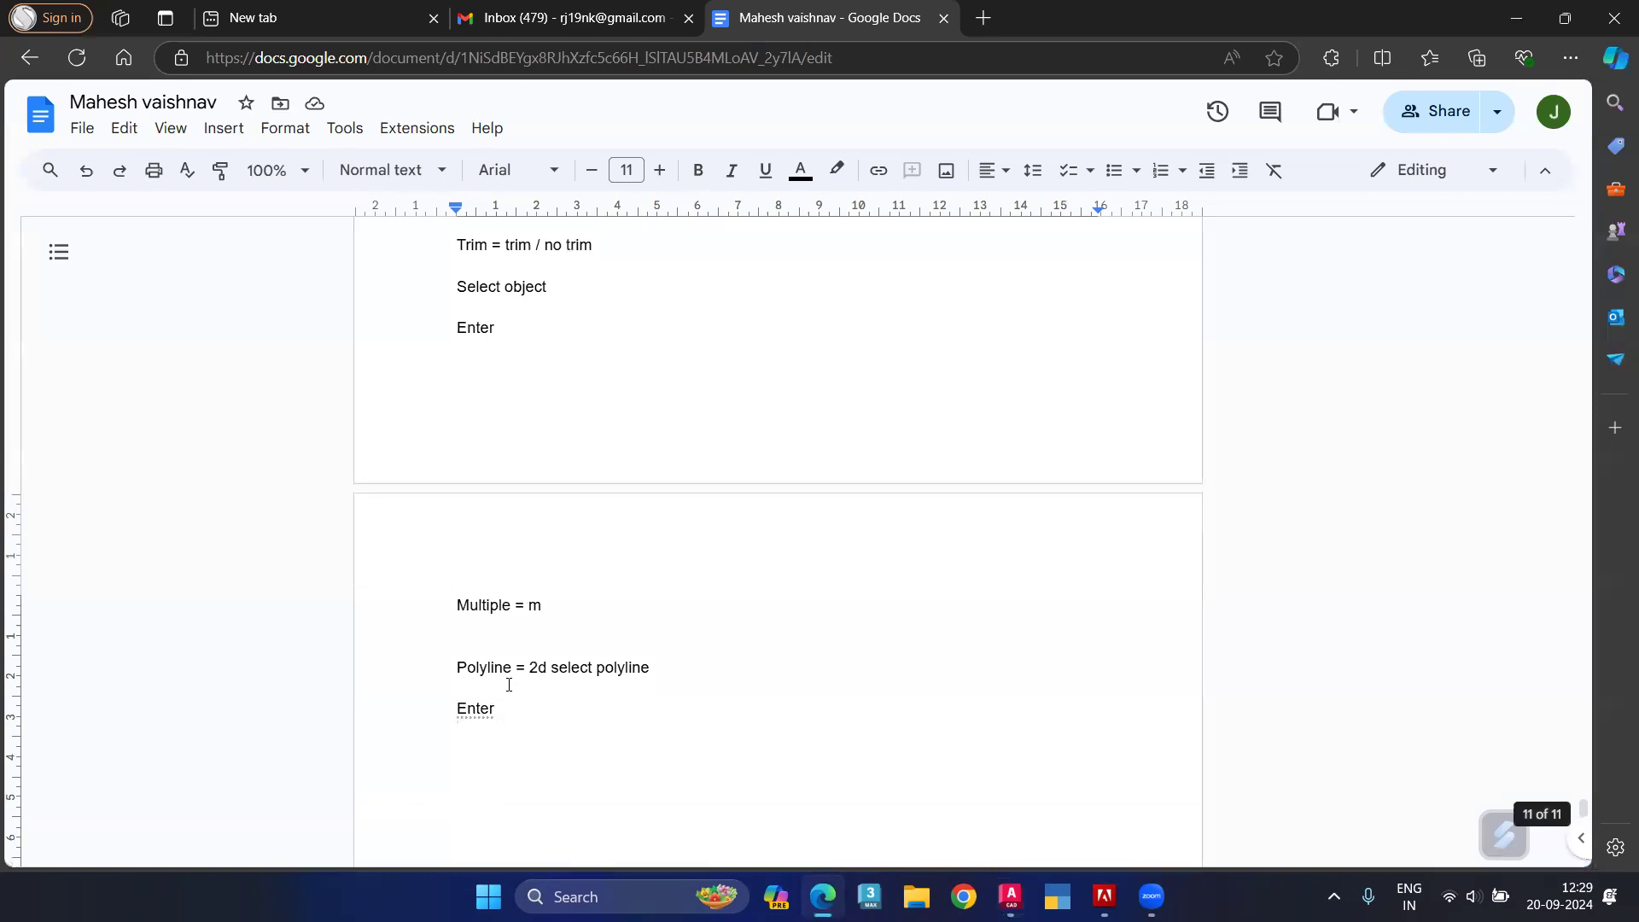
scroll(542, 533, up, 1)
scroll(542, 417, up, 4)
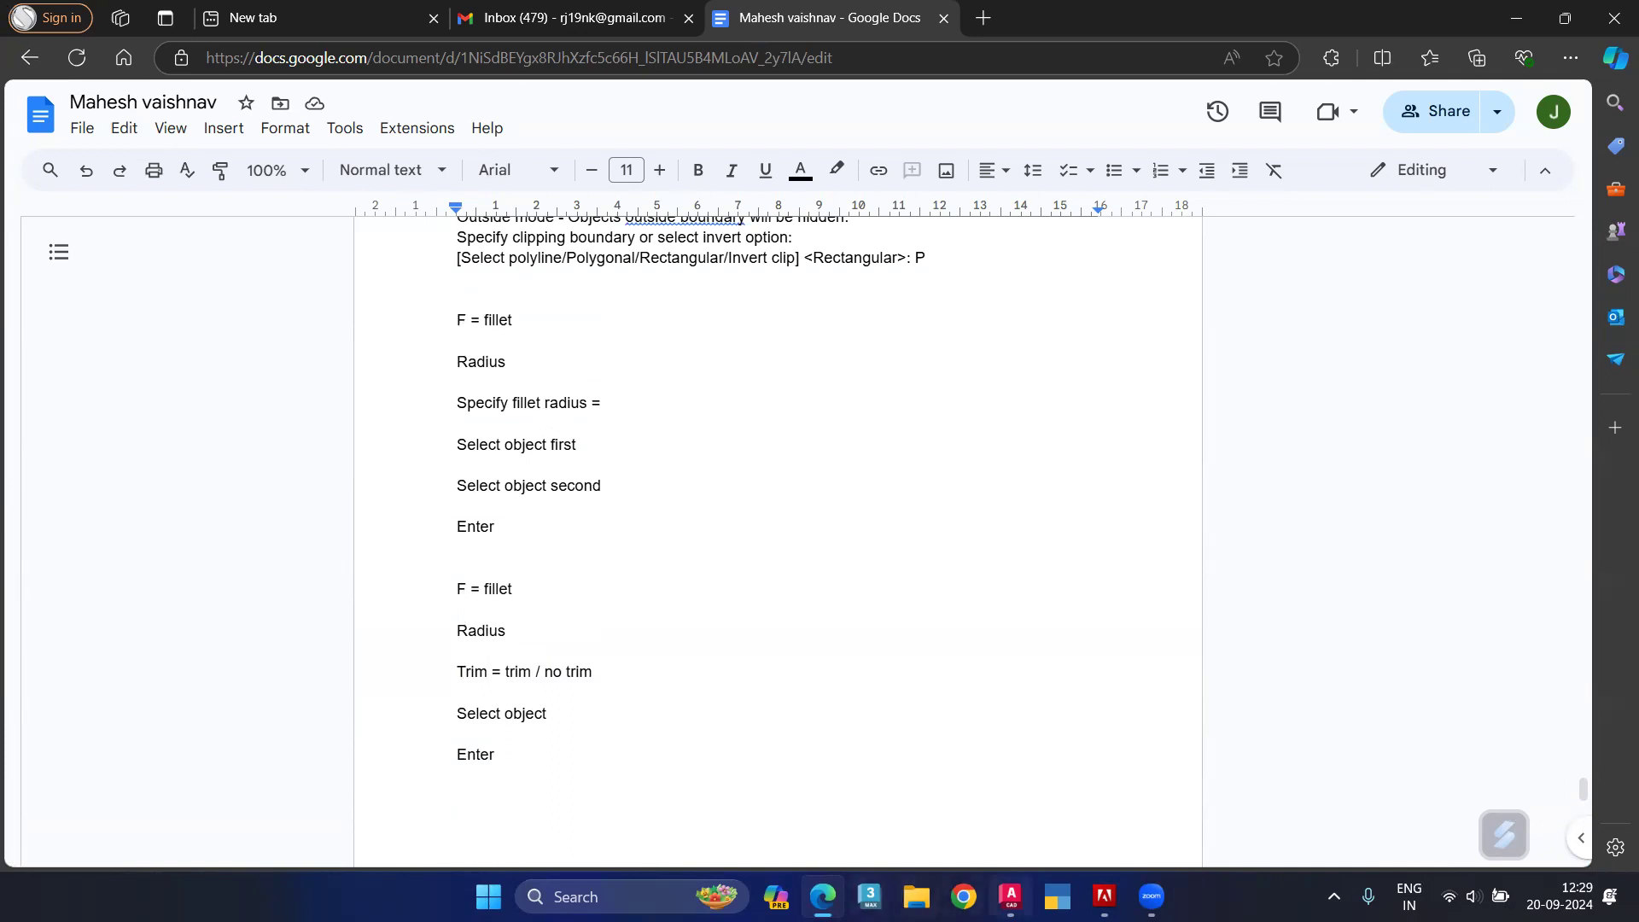
click(1010, 897)
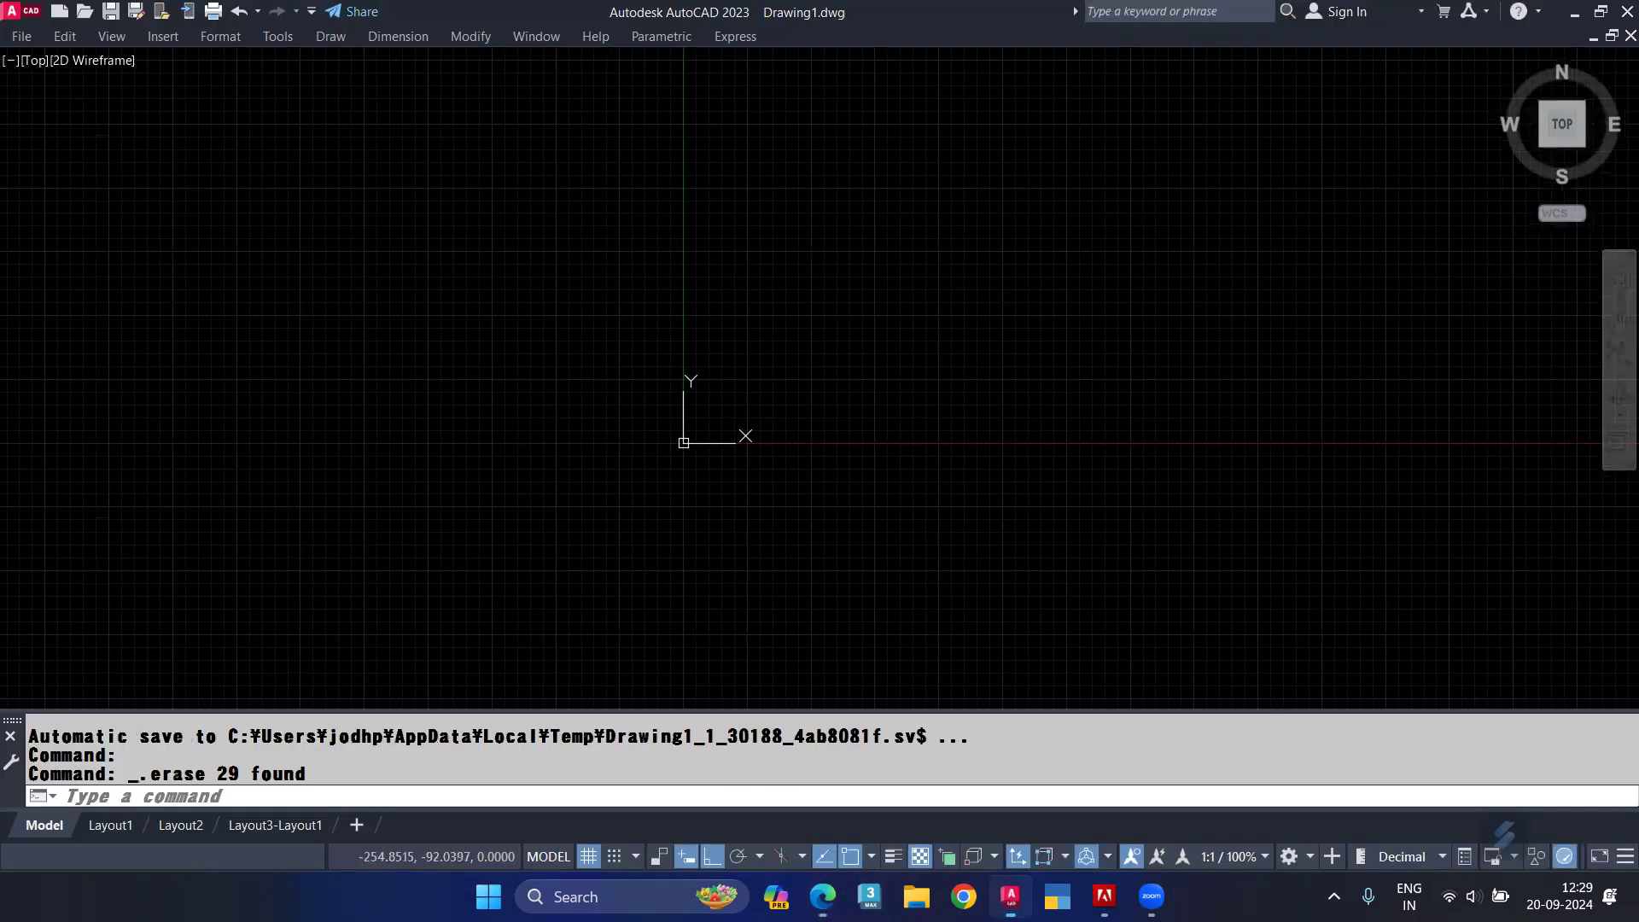
middle_drag(848, 288, 743, 409)
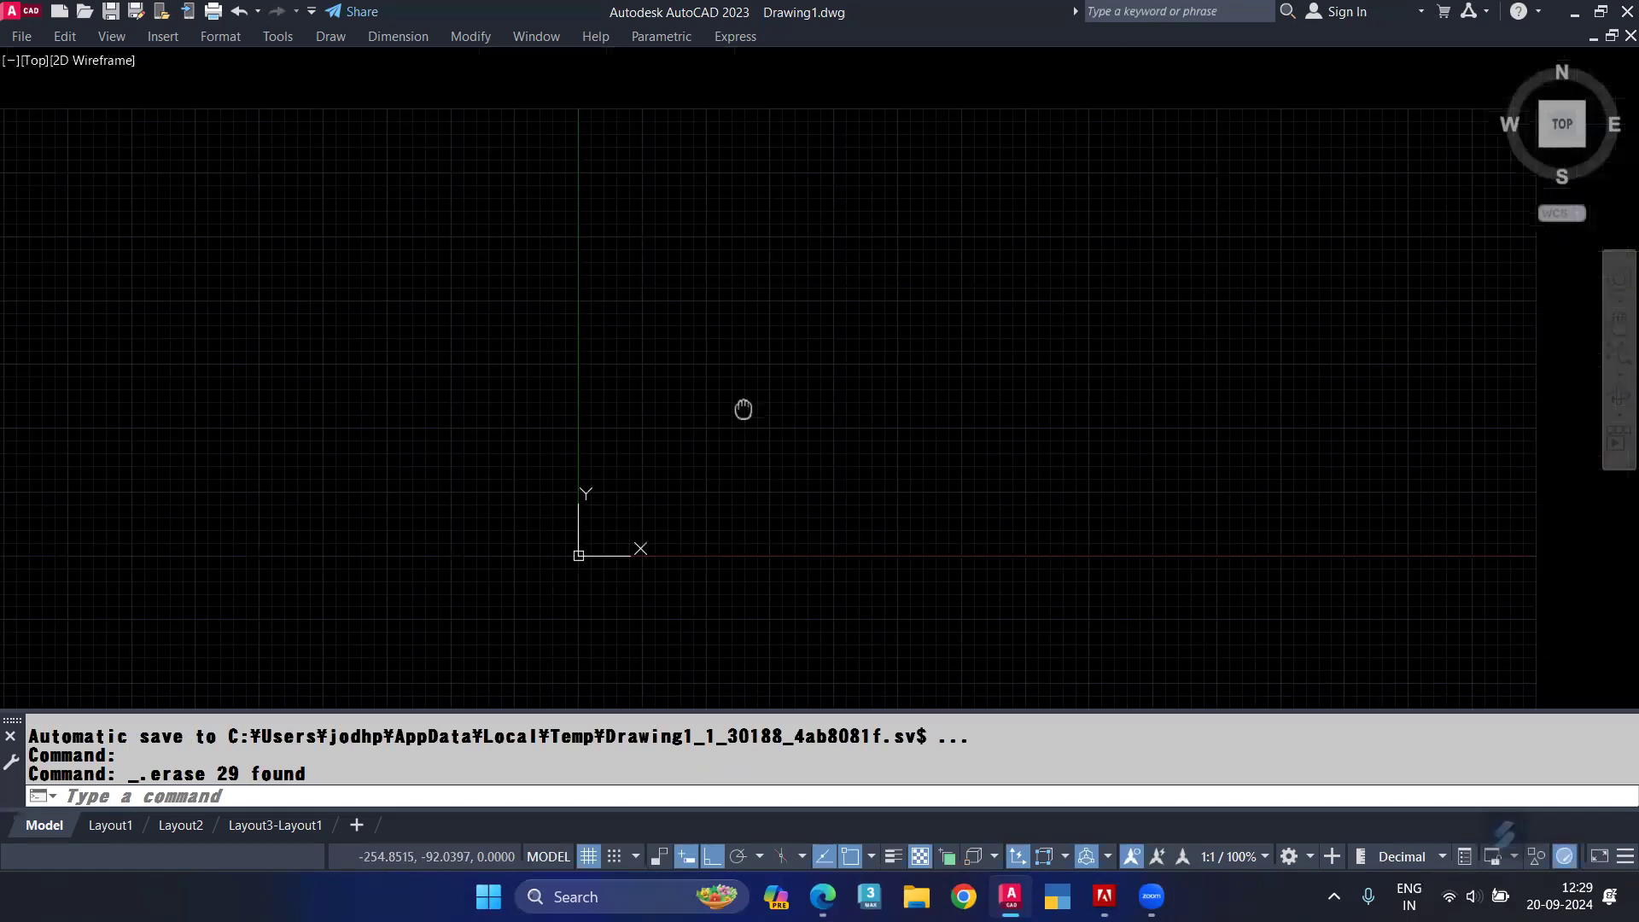
middle_drag(742, 410, 725, 433)
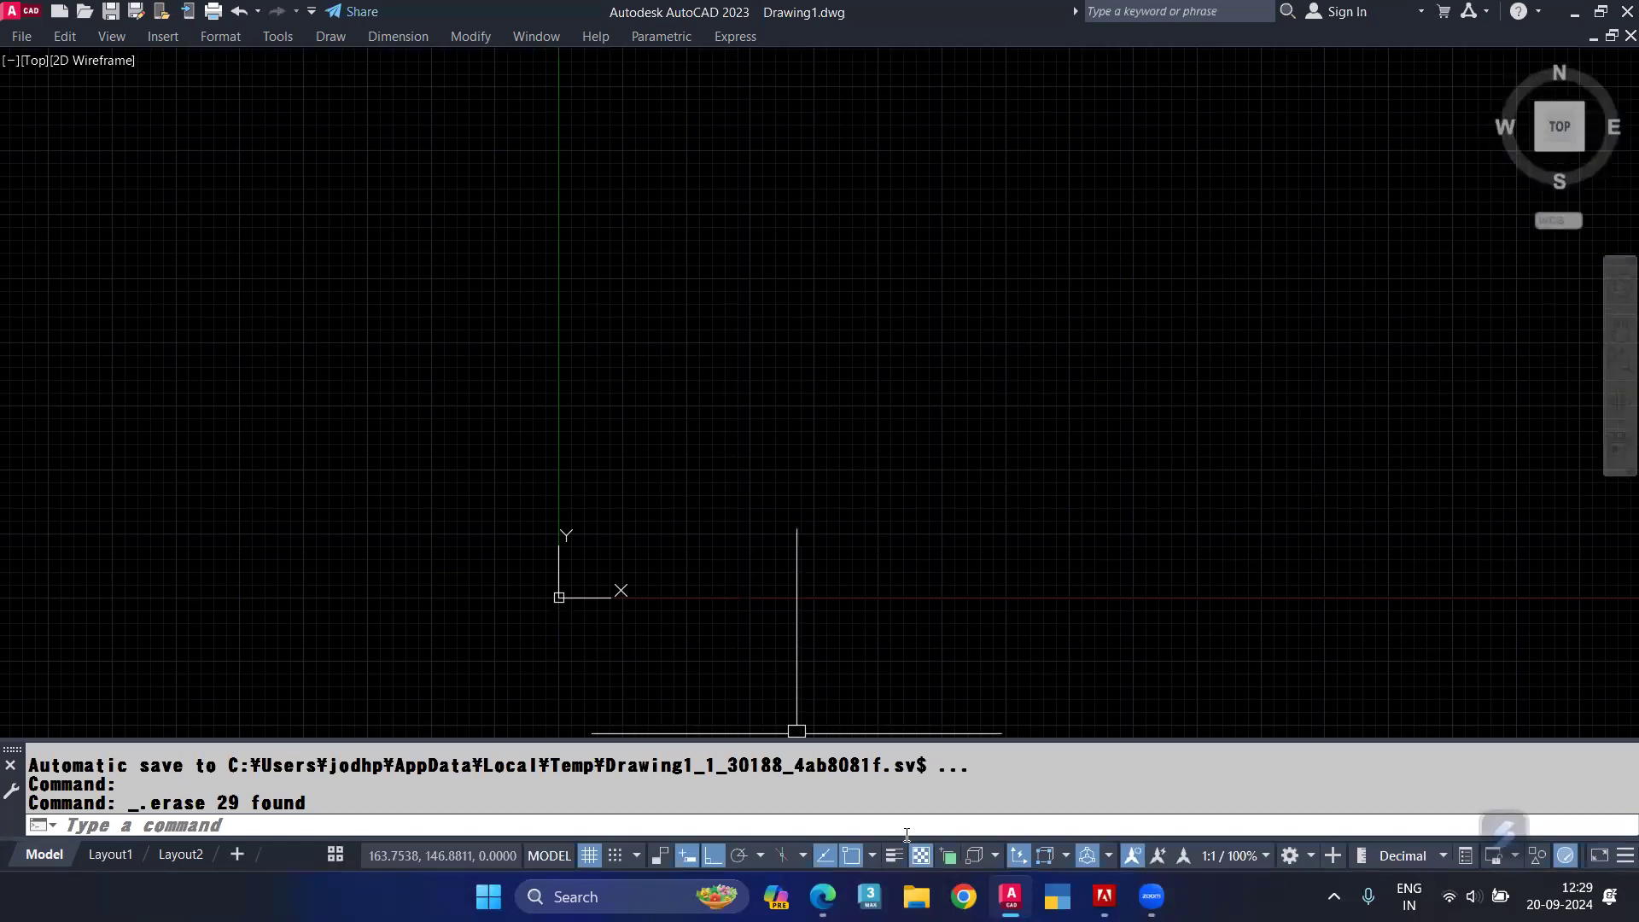
Step: Open the reference image tmp267279_thumb.jpg from the JD_3D folder in File Explorer
click(916, 898)
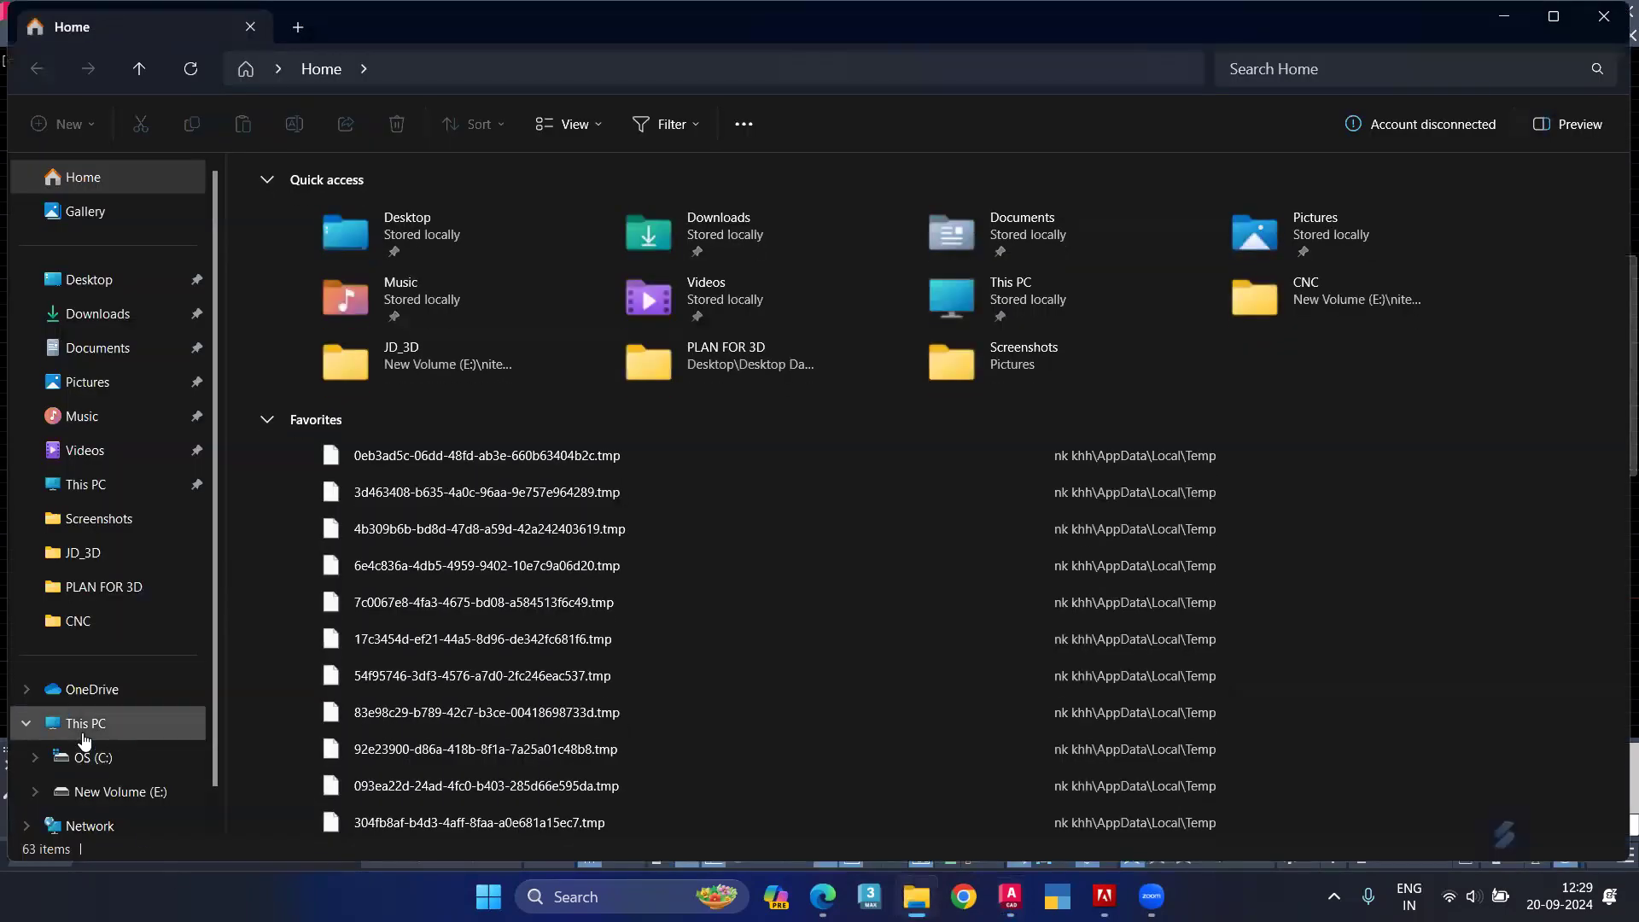
double_click(459, 365)
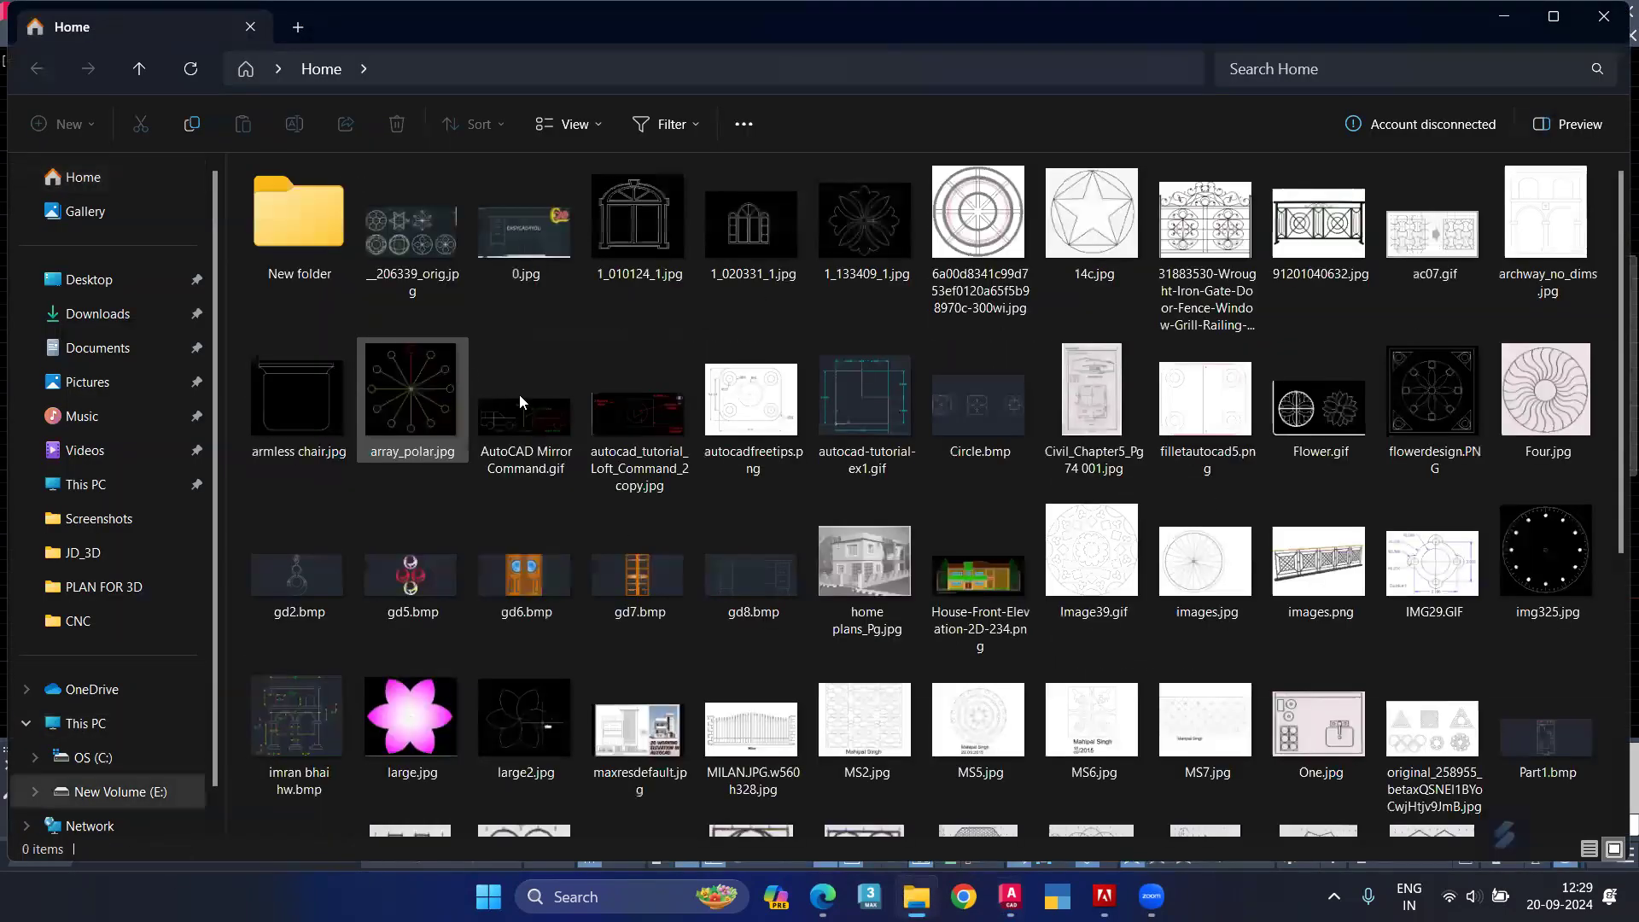
scroll(824, 478, down, 5)
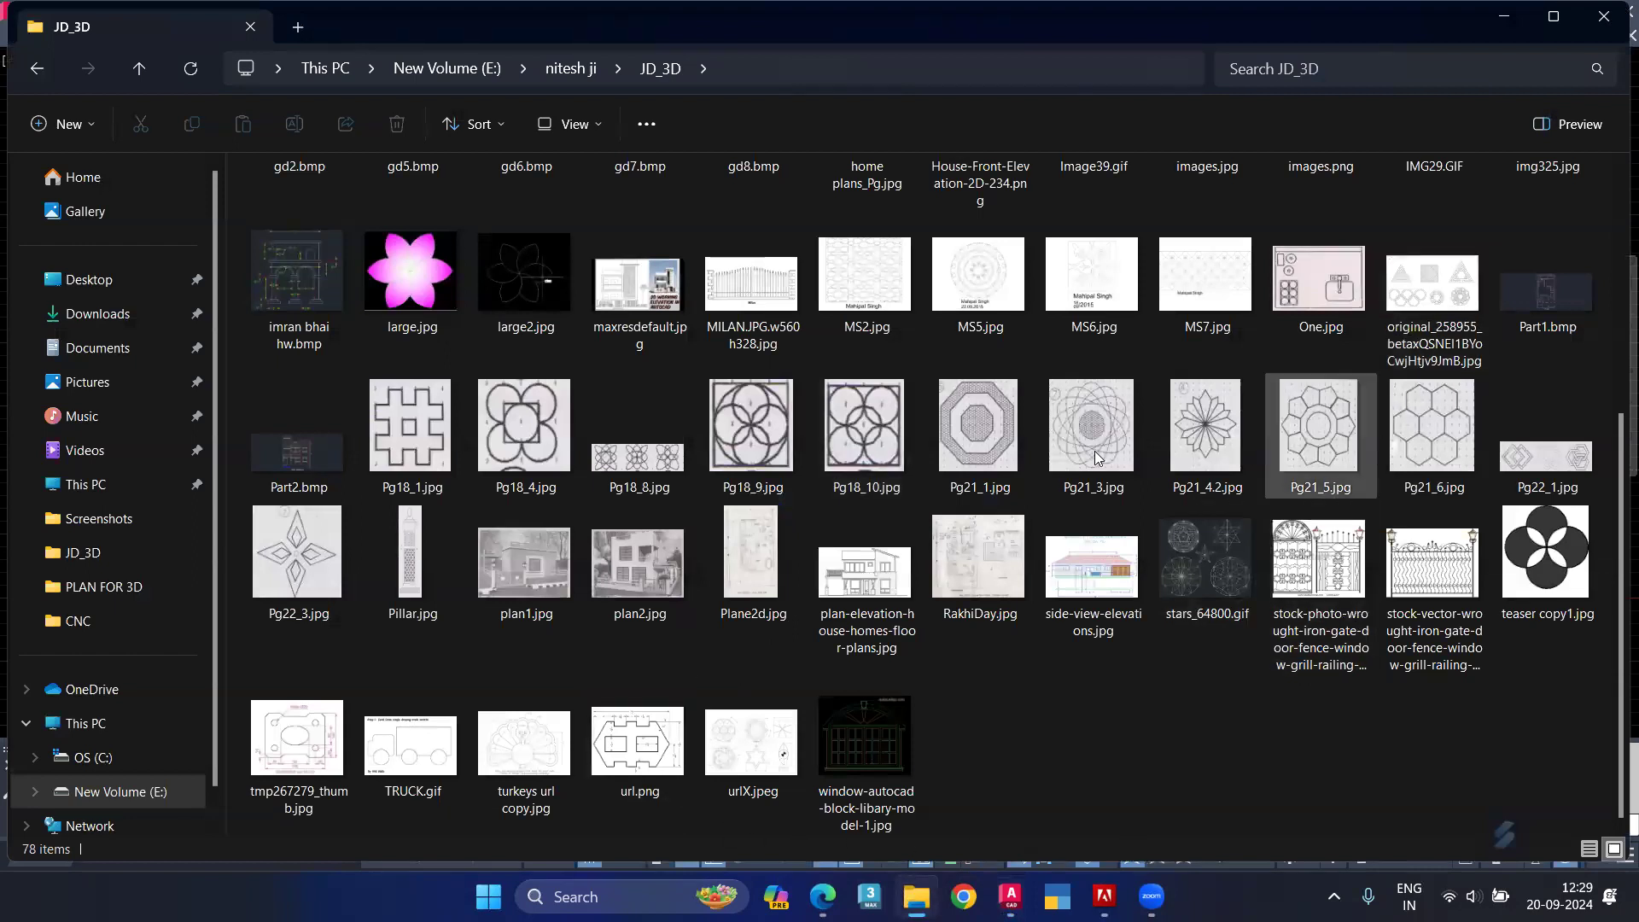
click(310, 745)
double_click(310, 745)
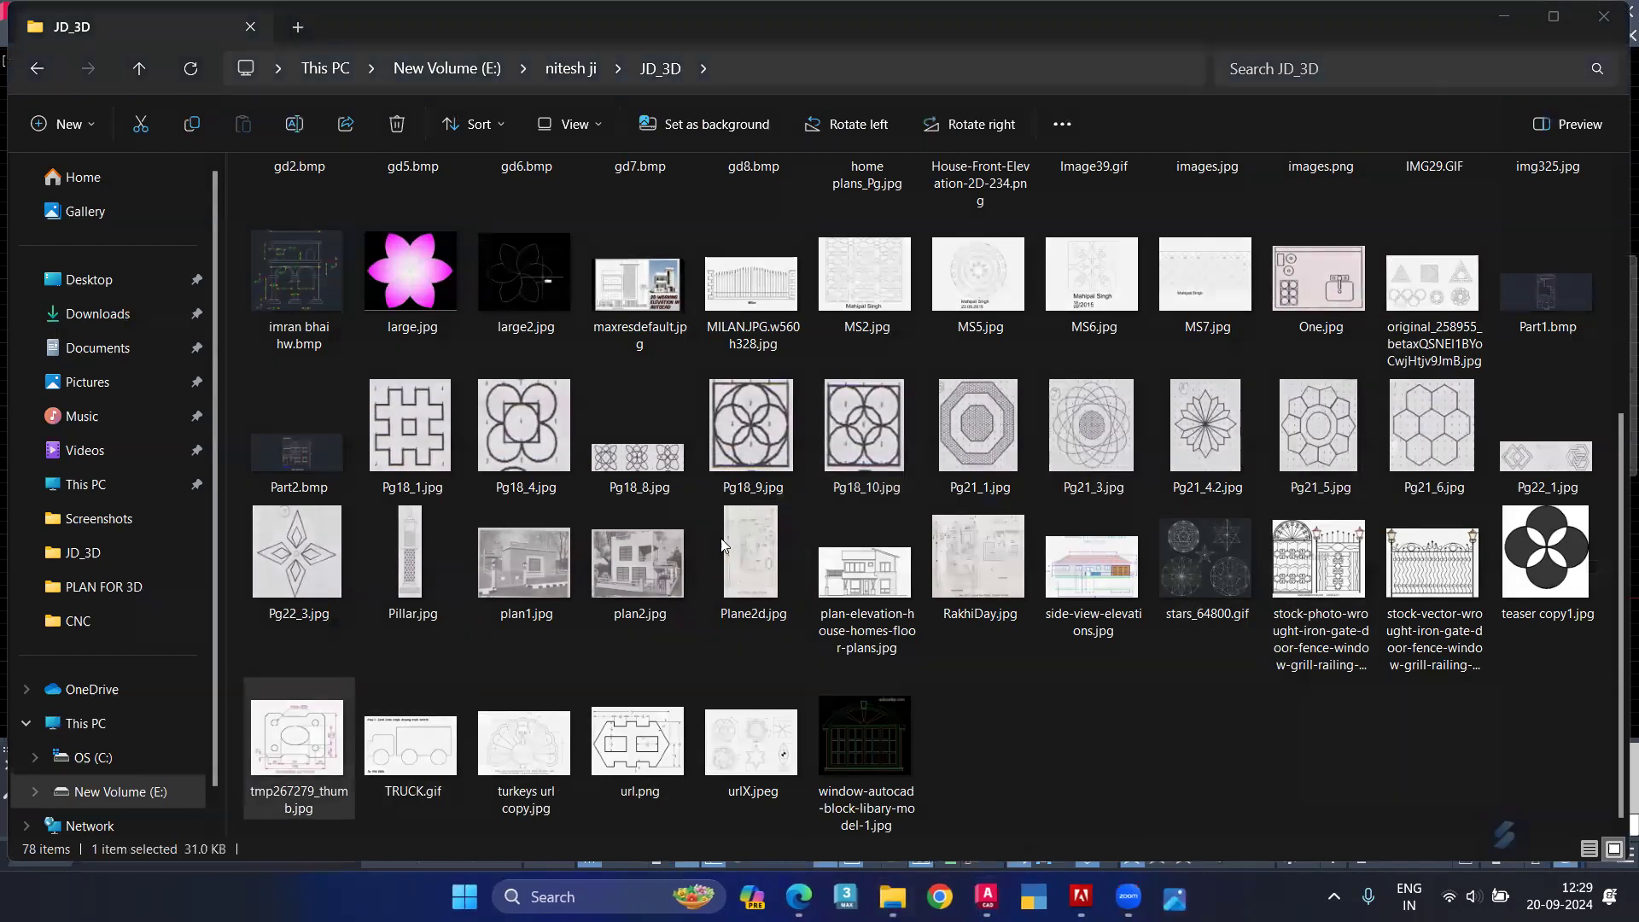
scroll(754, 412, up, 1)
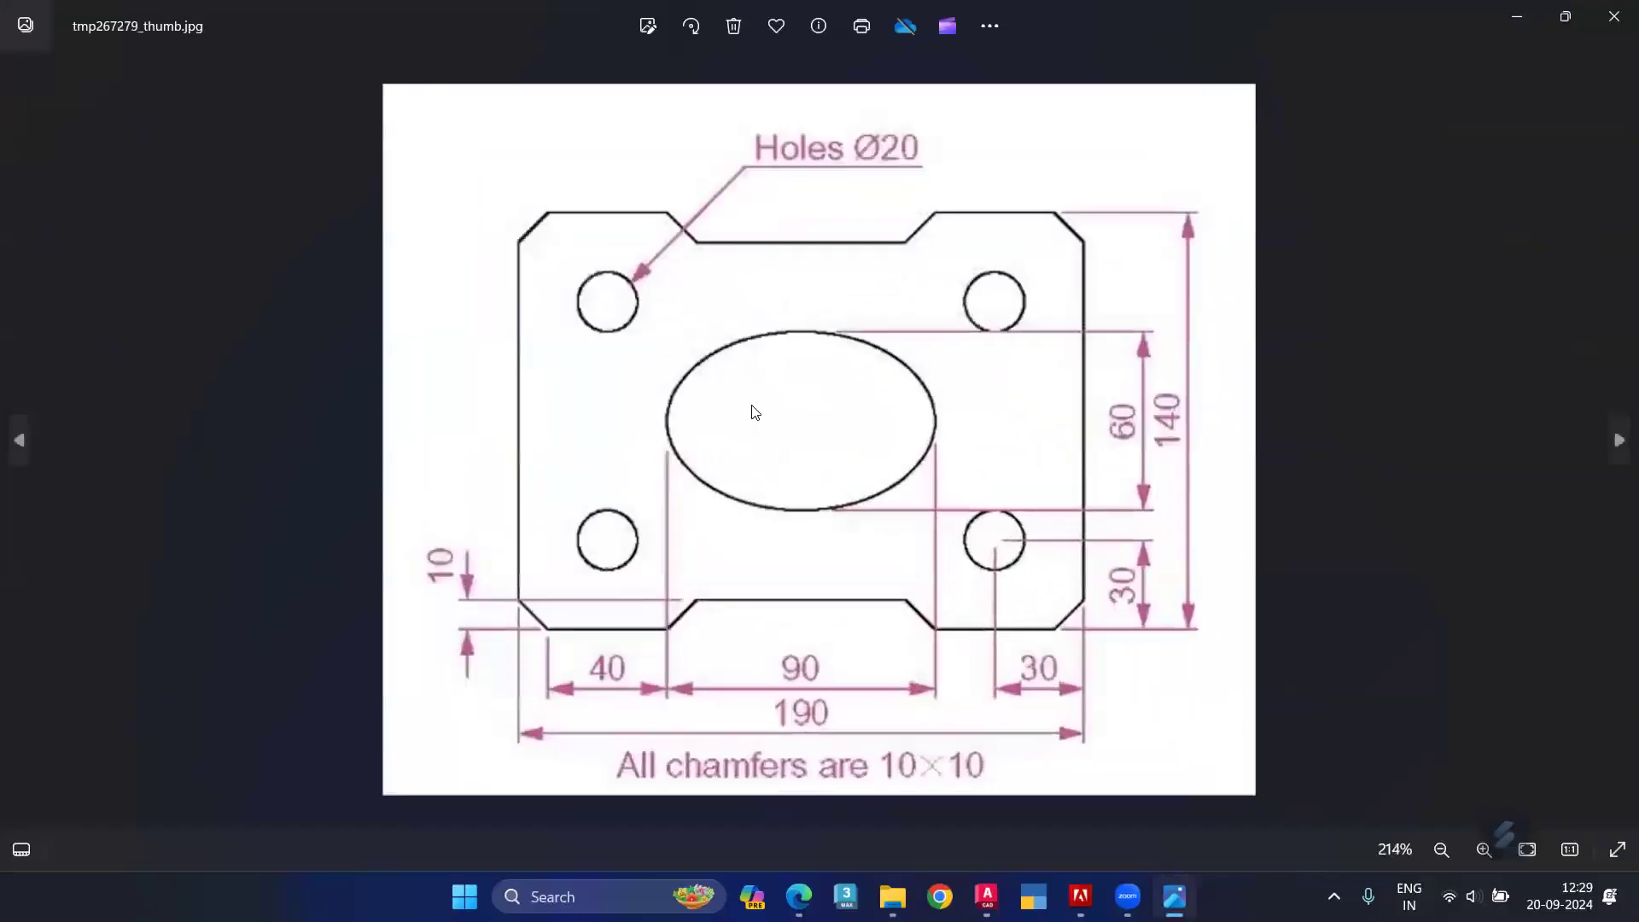
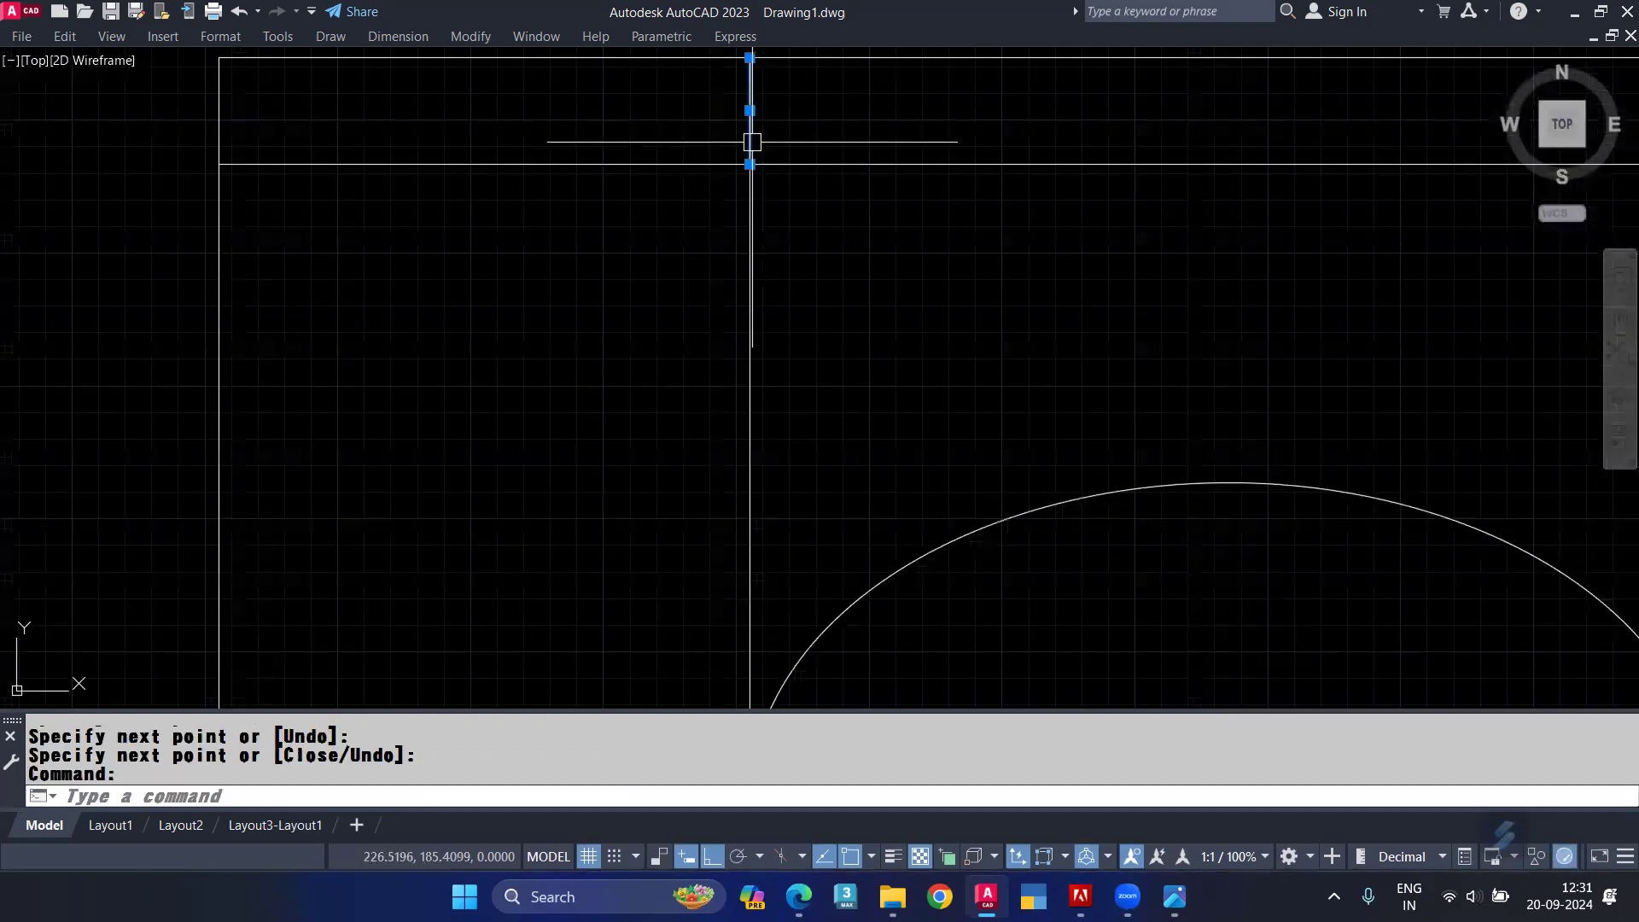
Step: Erase the vertical construction line between the ellipse and the upper inner line, and check the notch dimensions in the reference image
scroll(809, 213, down, 2)
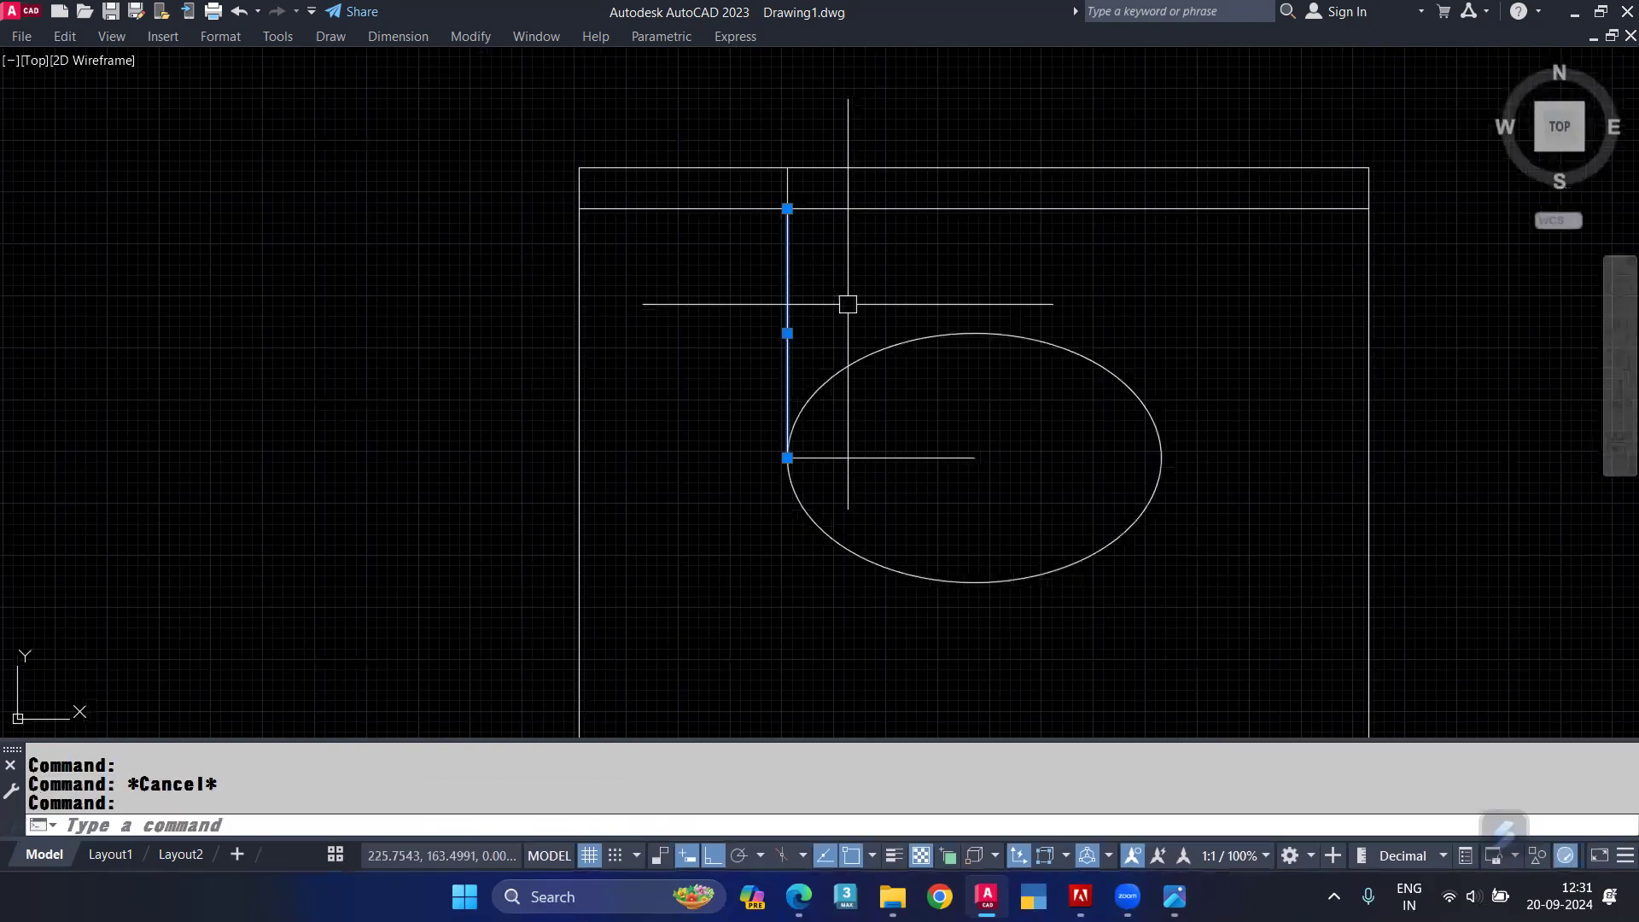
key(alt+Tab)
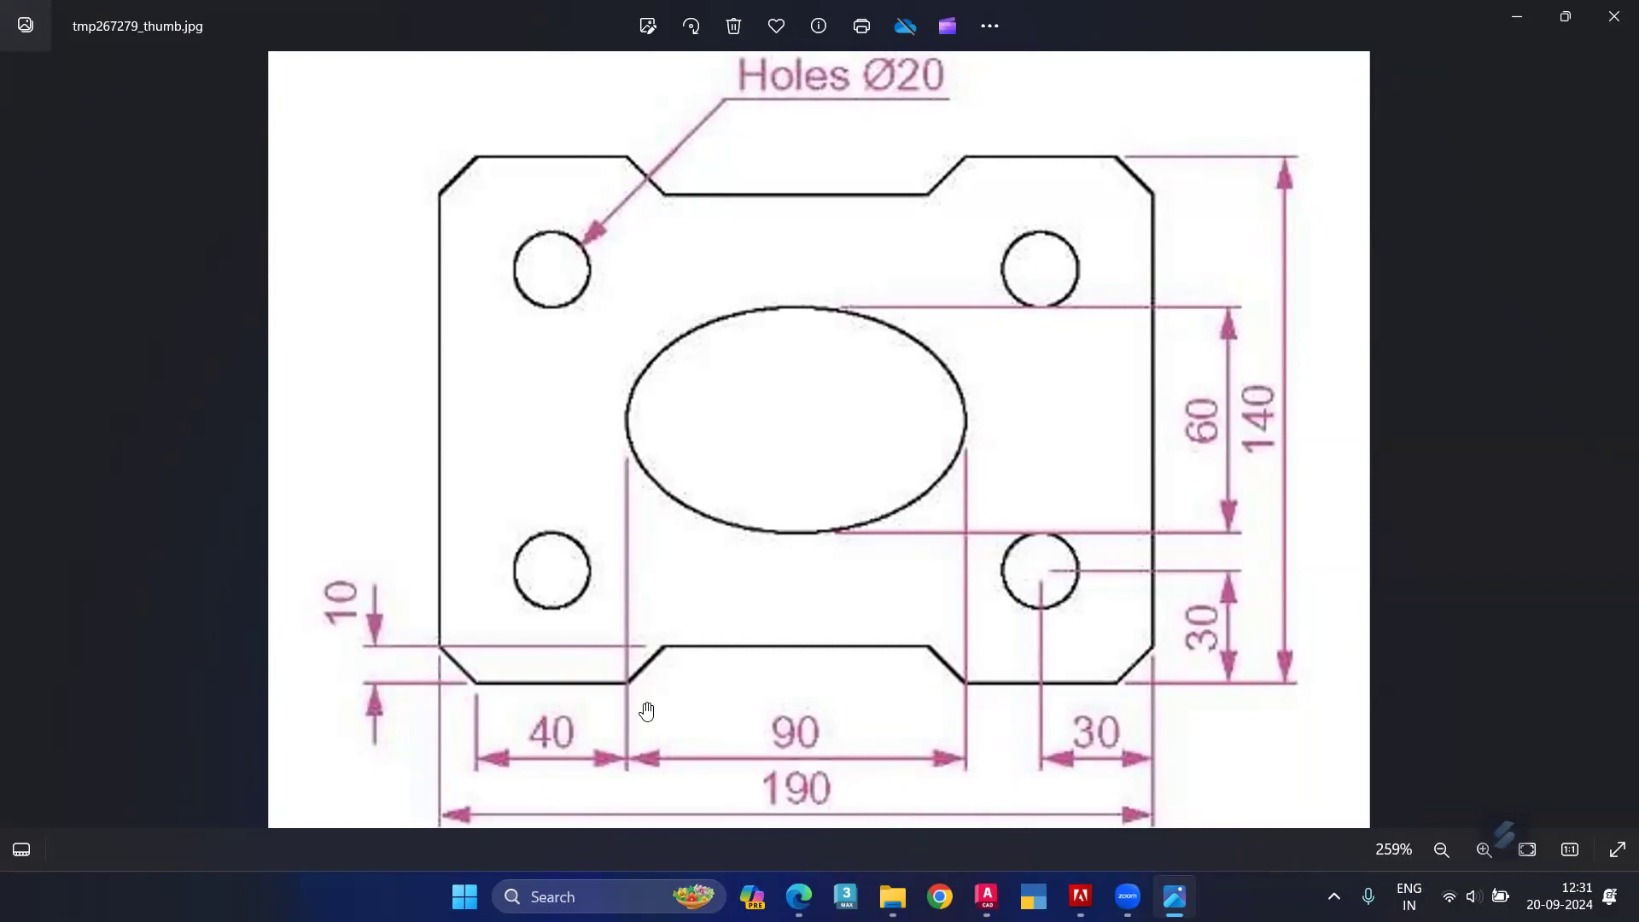
click(987, 897)
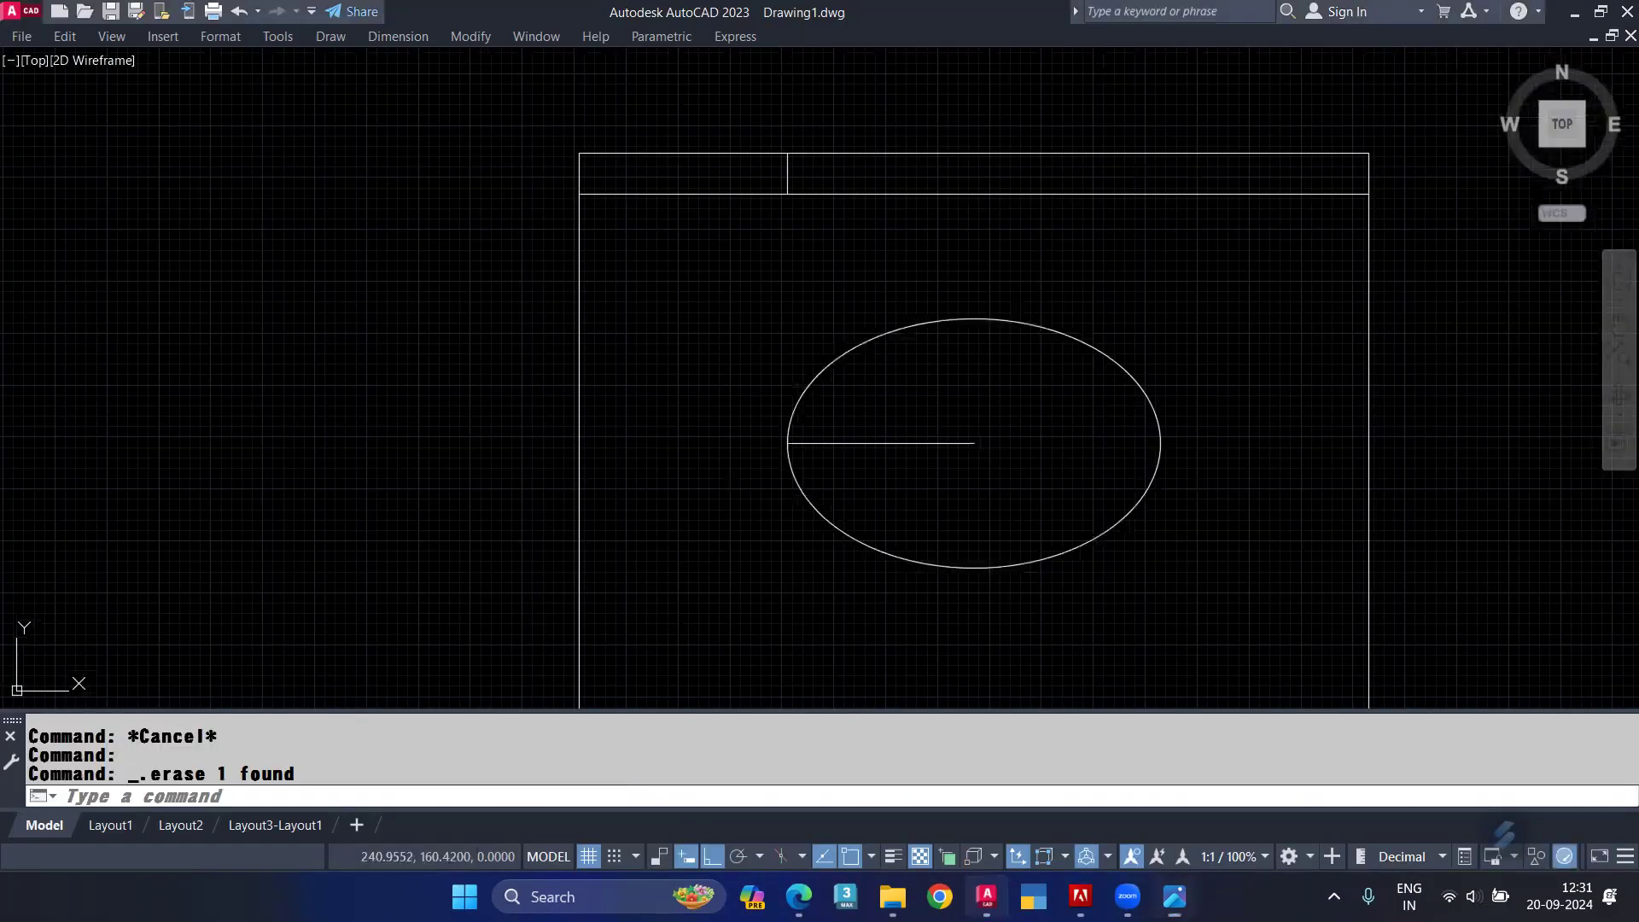
Step: Mirror the short vertical line at the plate's upper edge about the vertical centreline, keeping the original
click(787, 175)
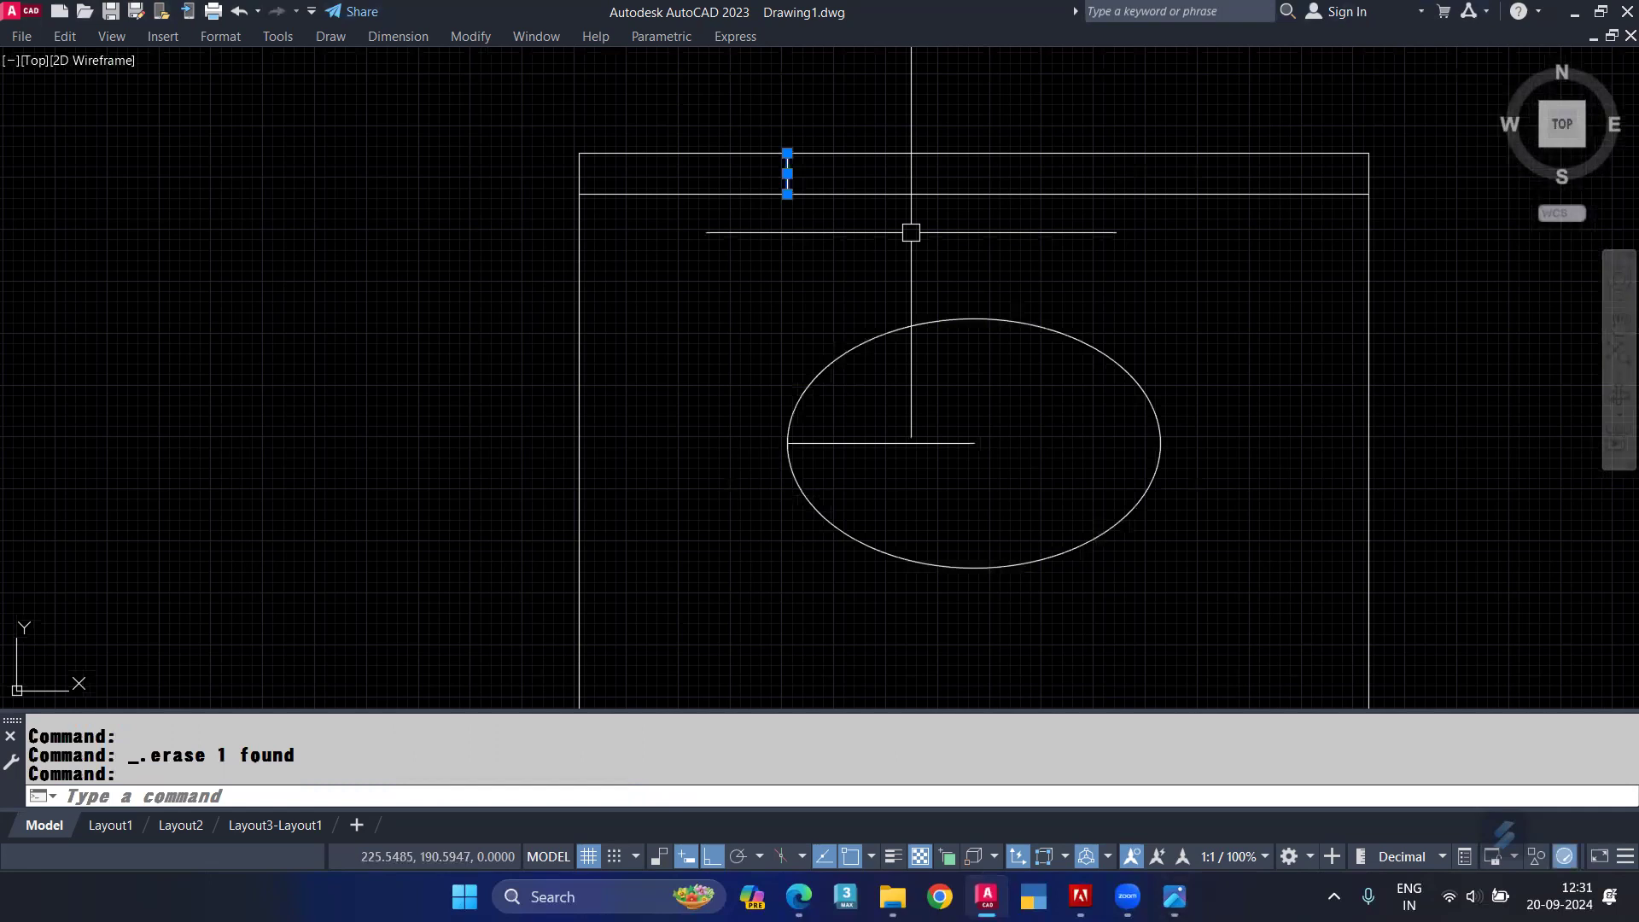
text(mi)
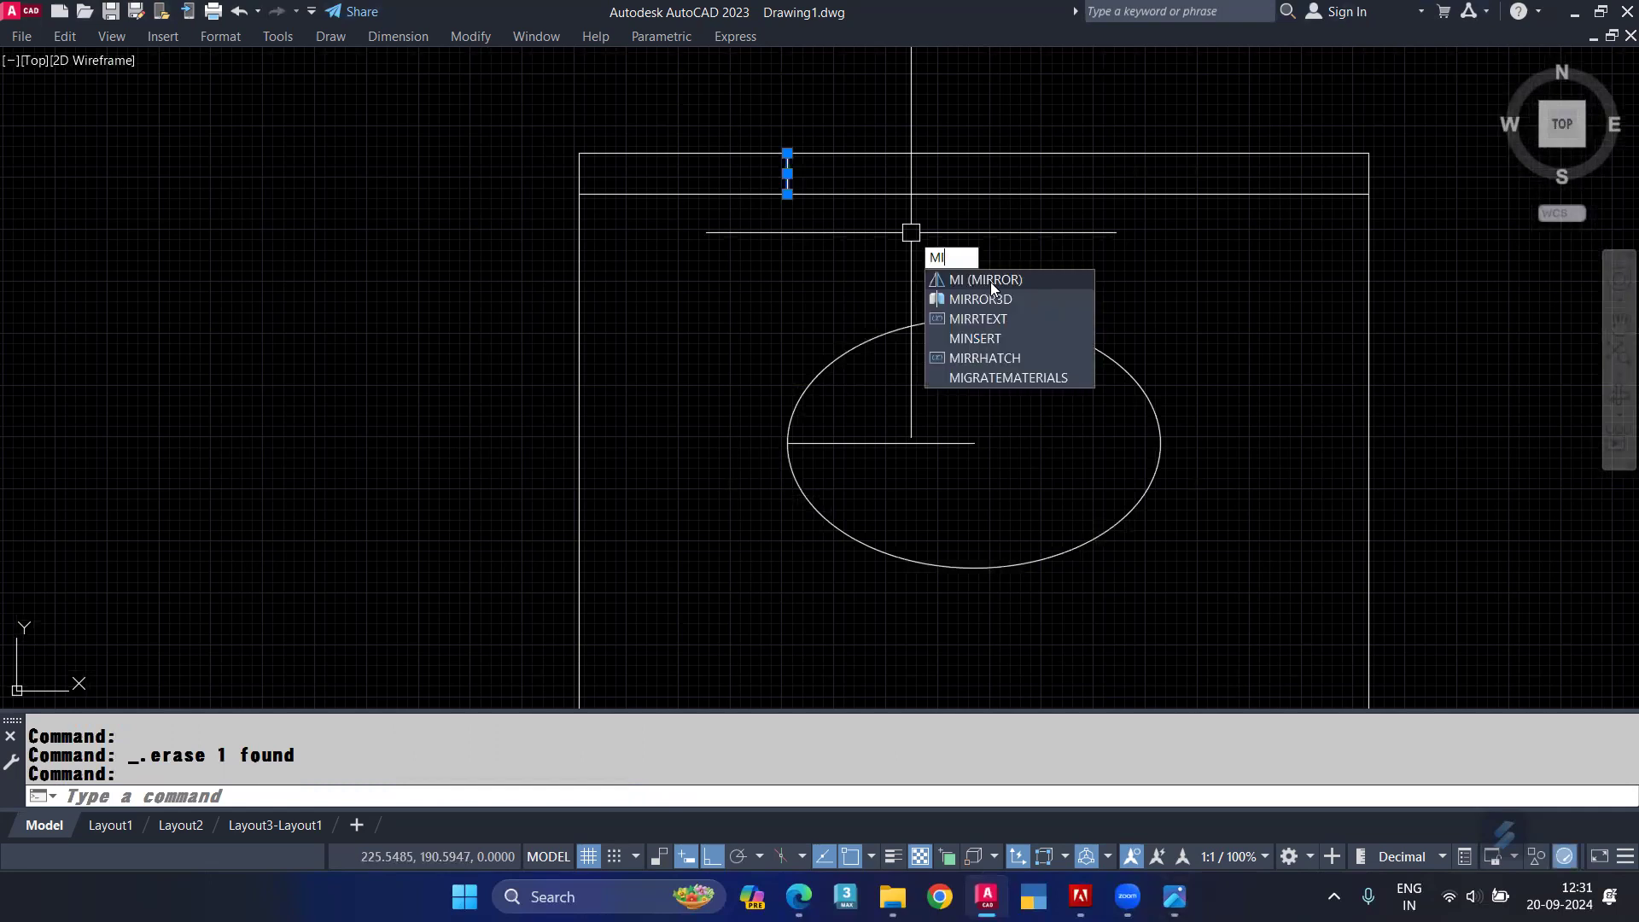
key(Return)
click(973, 192)
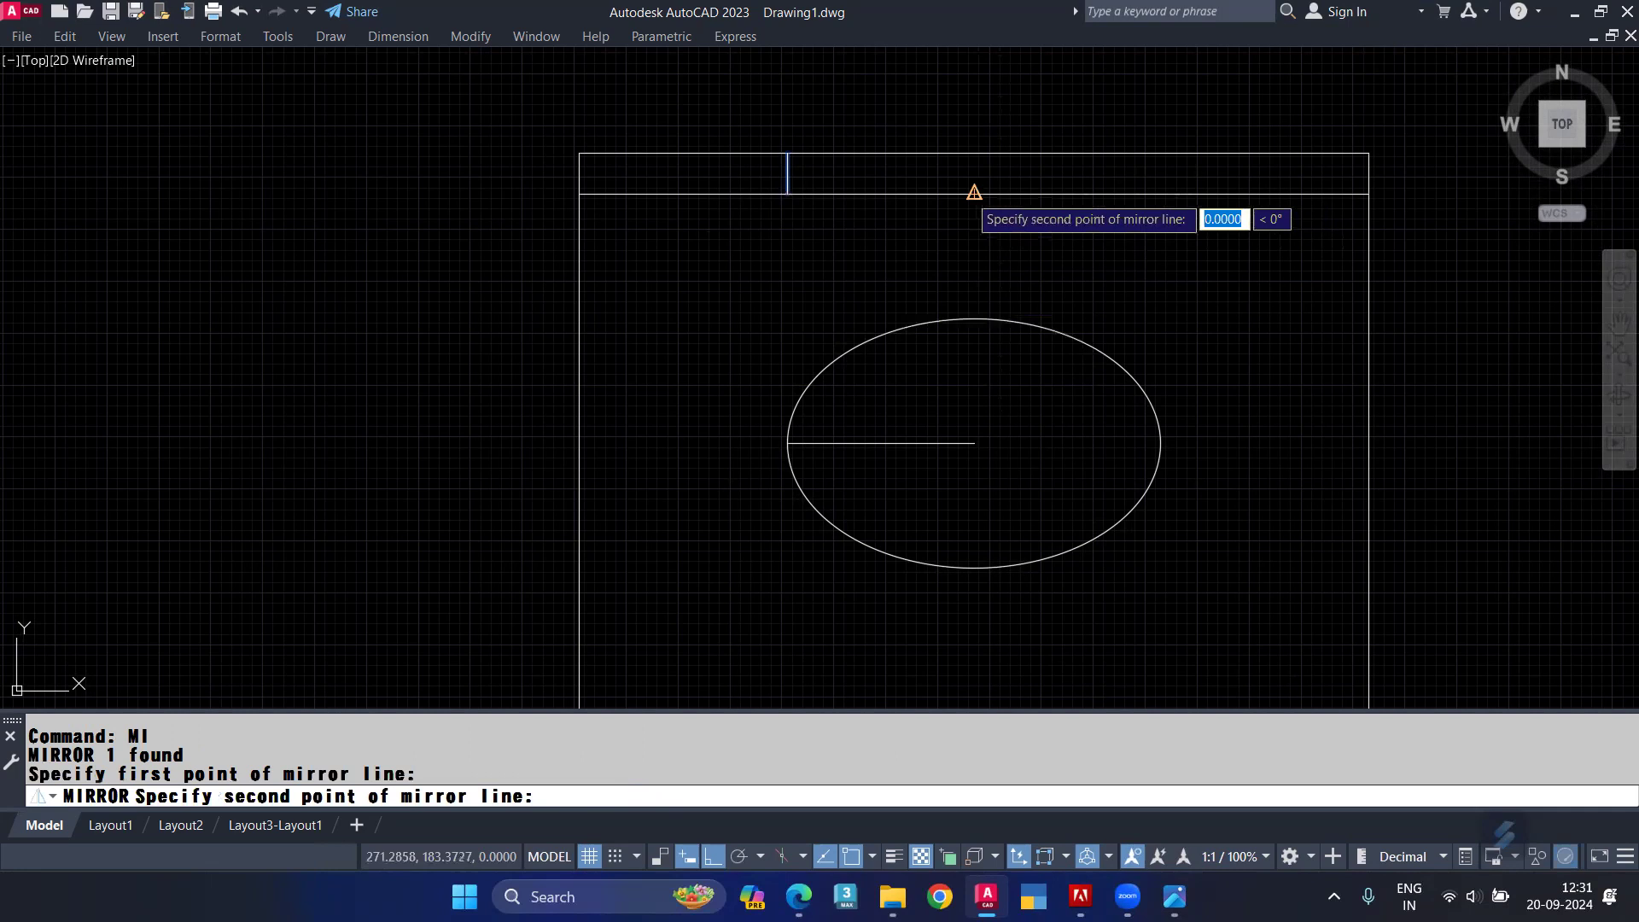
click(962, 165)
key(Return)
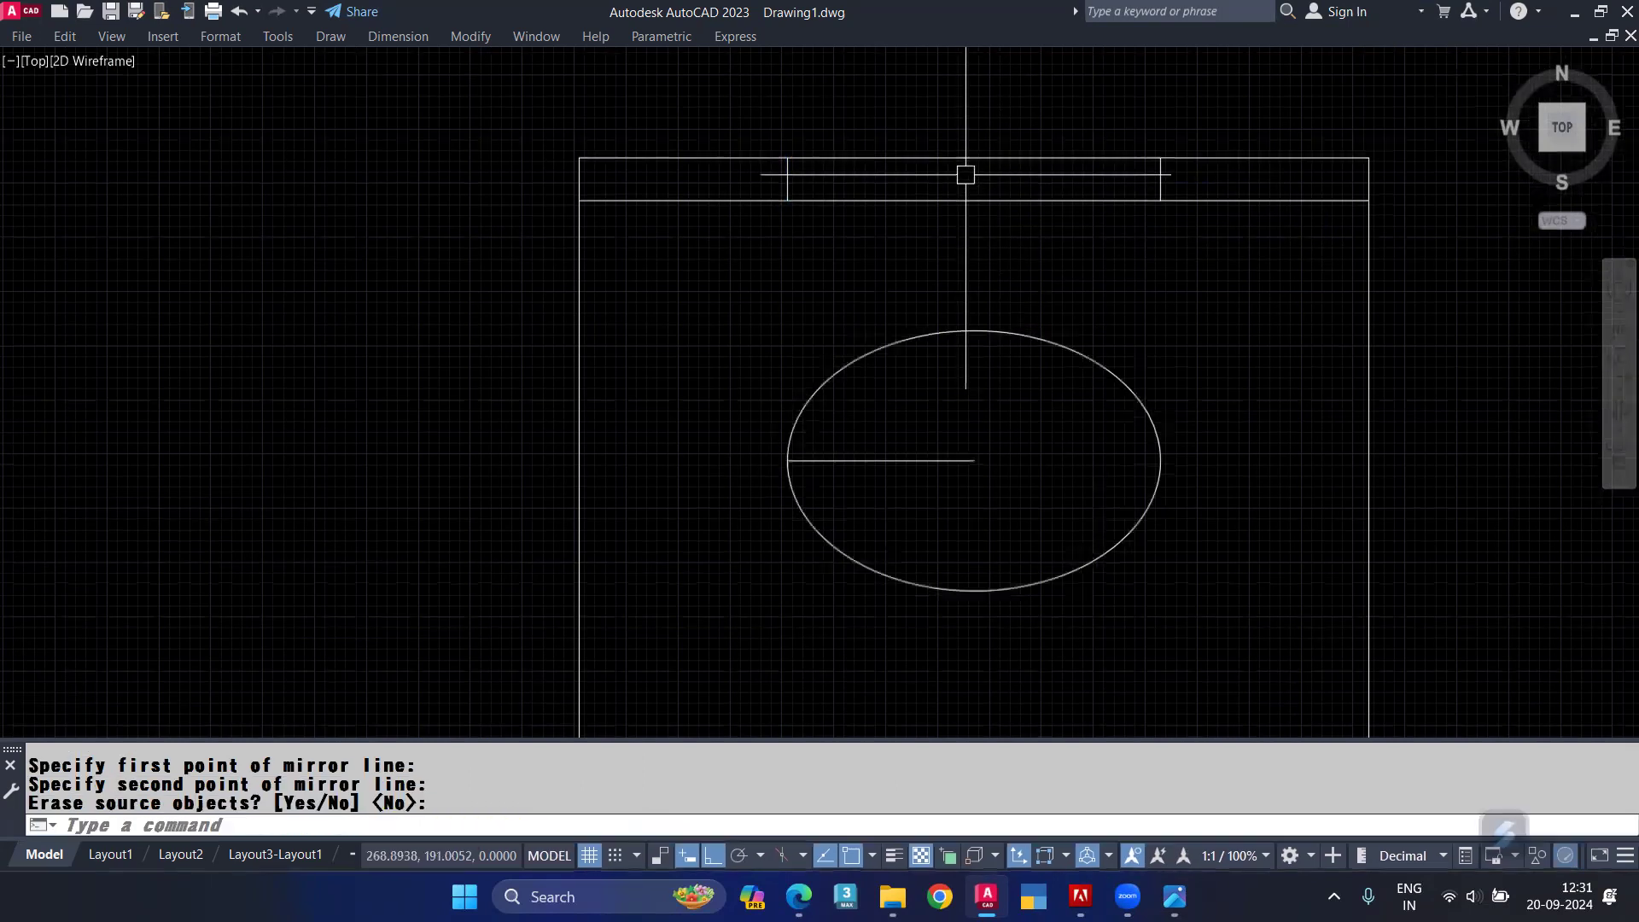
key(Escape)
Step: Trim the upper edge and inner line to form the rectangular upper notch, and remove the horizontal line inside the ellipse
text(tr)
key(Return)
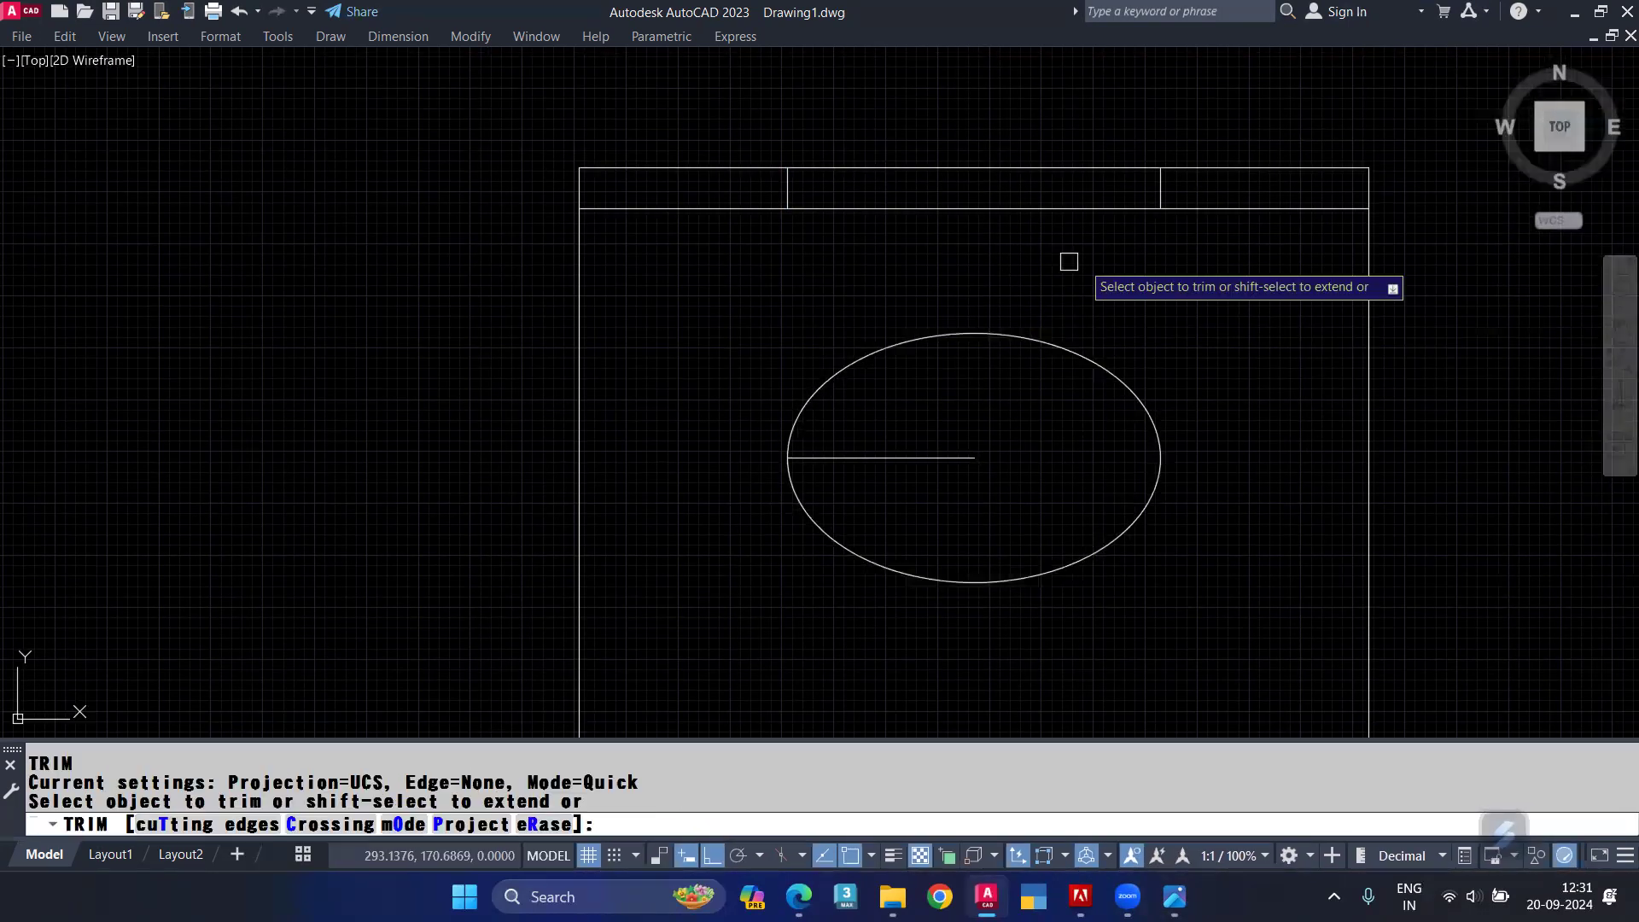
click(1179, 207)
click(939, 168)
click(689, 207)
middle_drag(989, 296, 935, 243)
click(881, 404)
key(Escape)
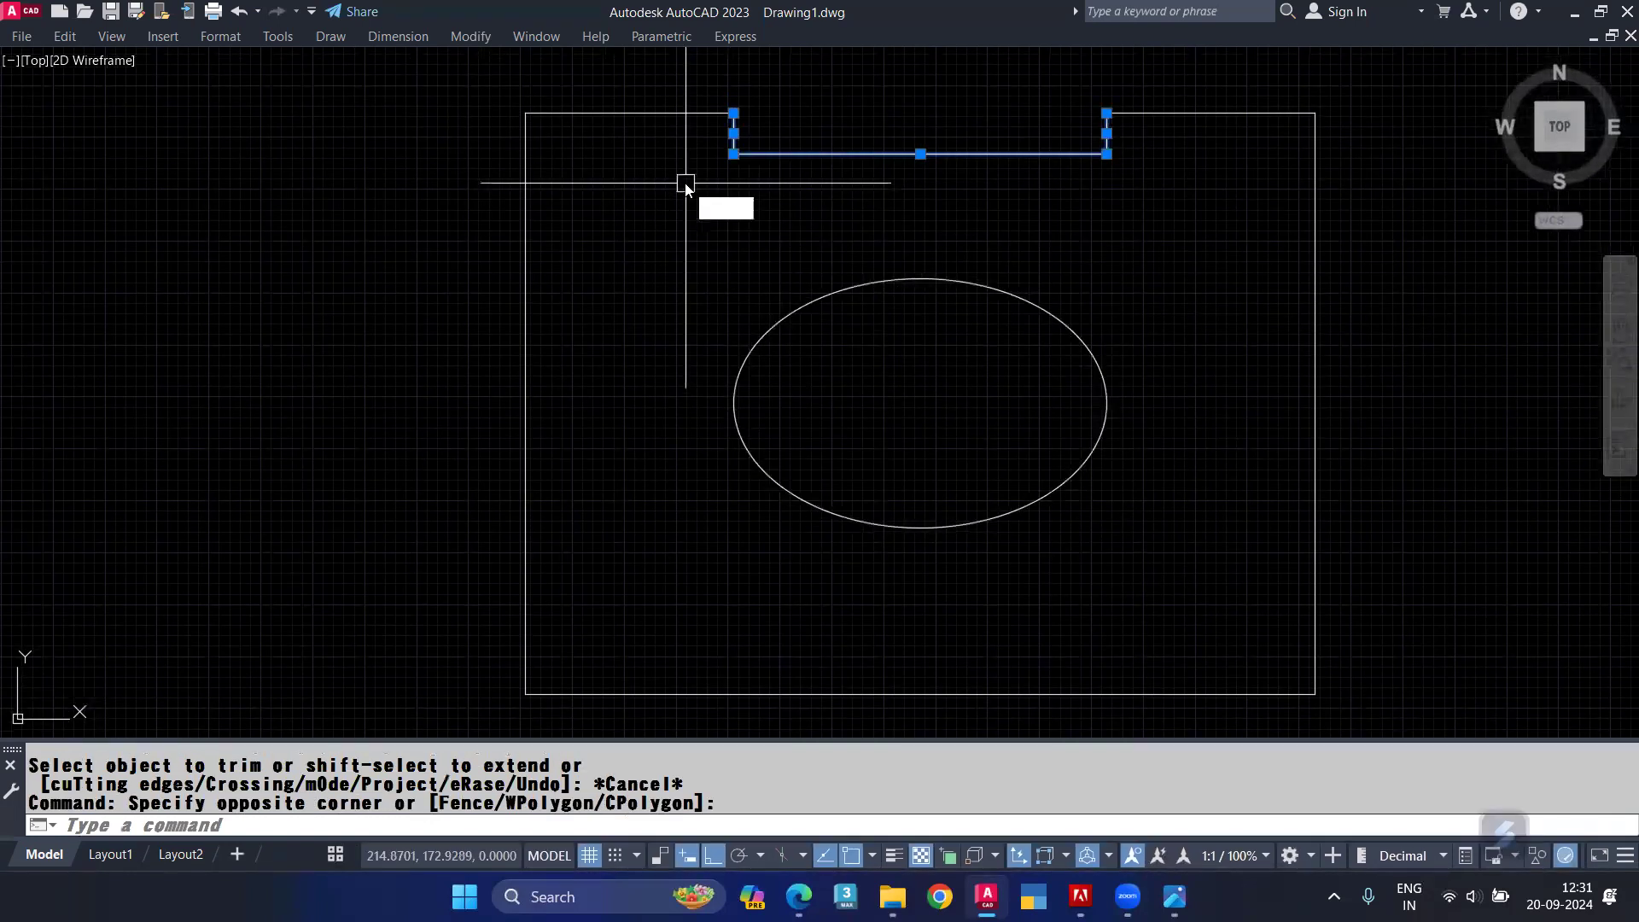
Step: Mirror the three upper notch lines about the plate's horizontal centreline, keeping the originals
text(mi)
key(Return)
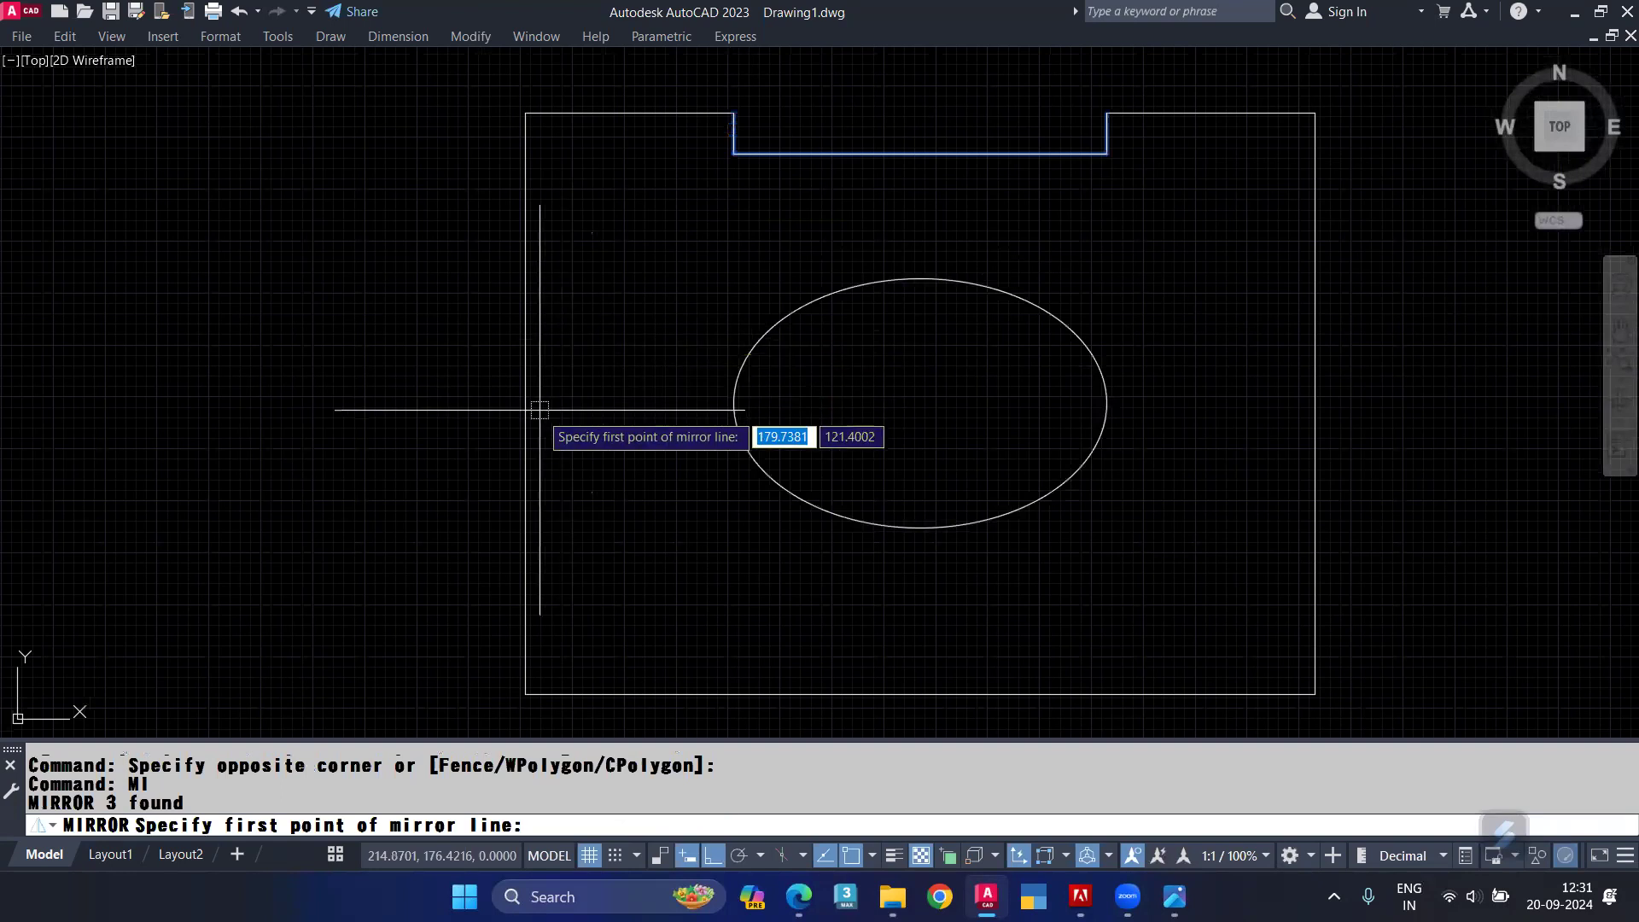
click(525, 402)
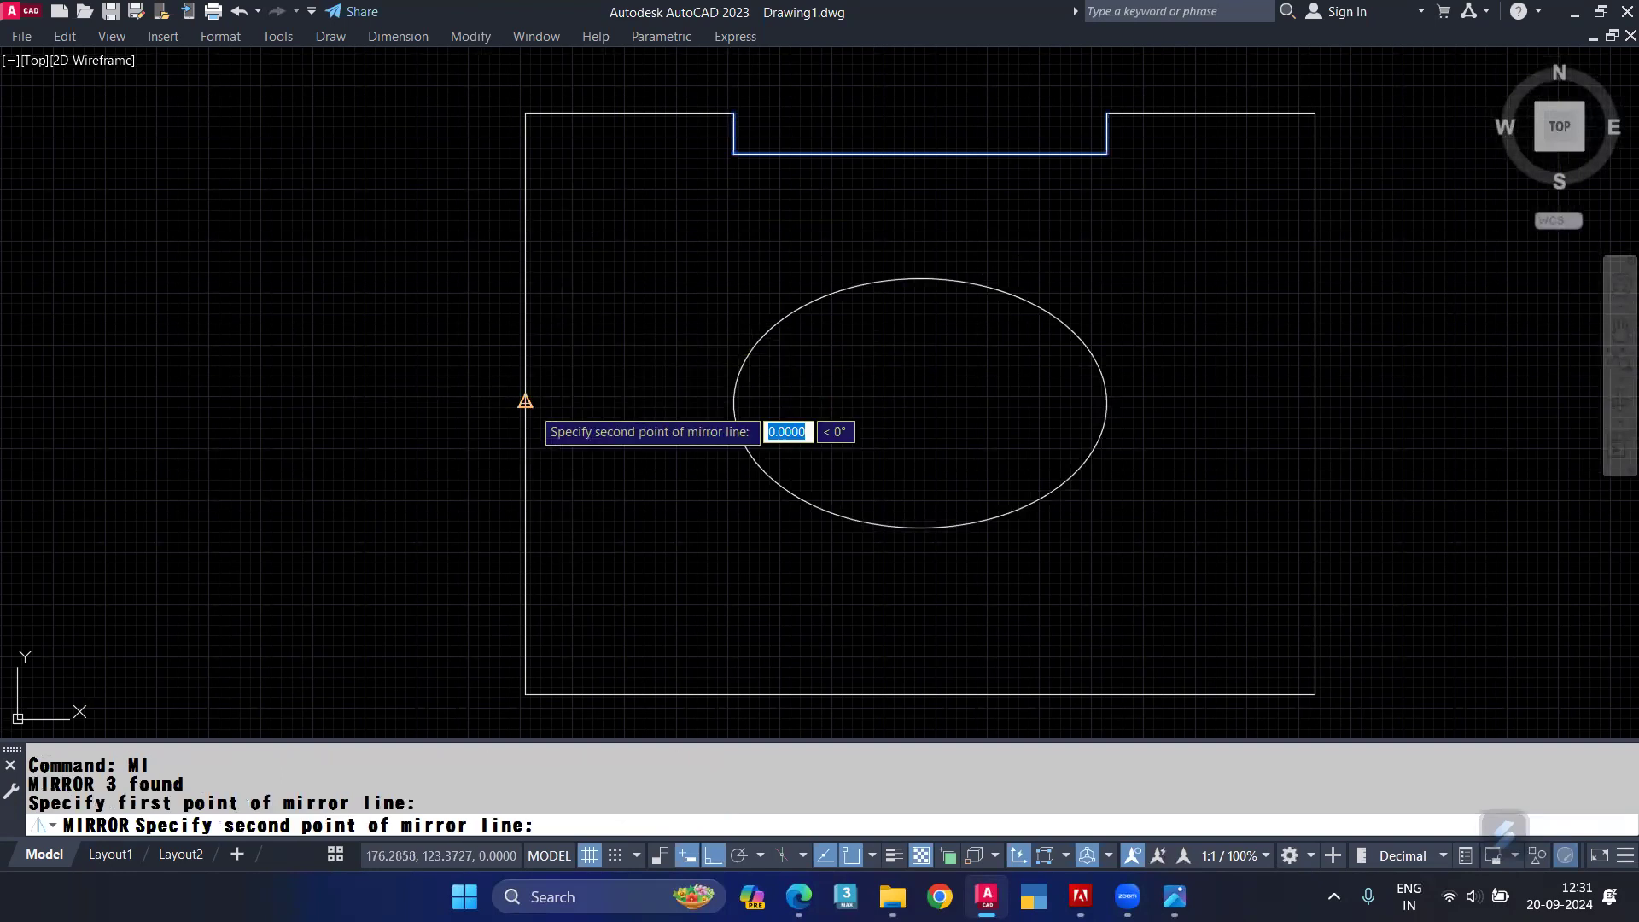
click(1314, 402)
key(Return)
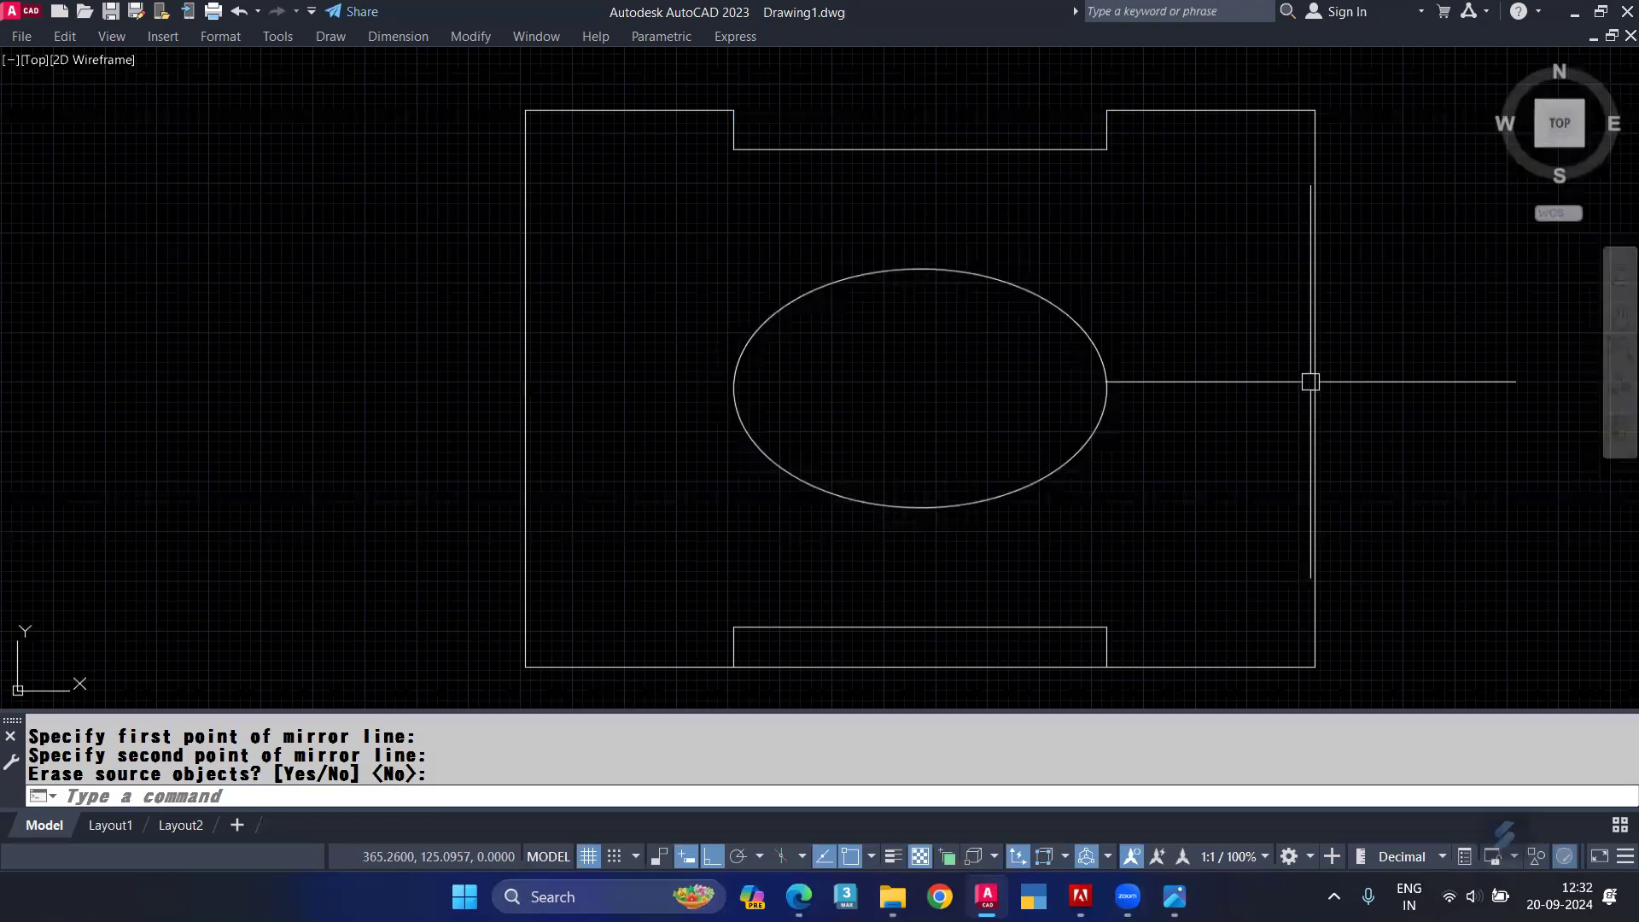
Step: Trim the lower edge between the two short verticals to open the lower notch
middle_drag(1310, 381, 1239, 407)
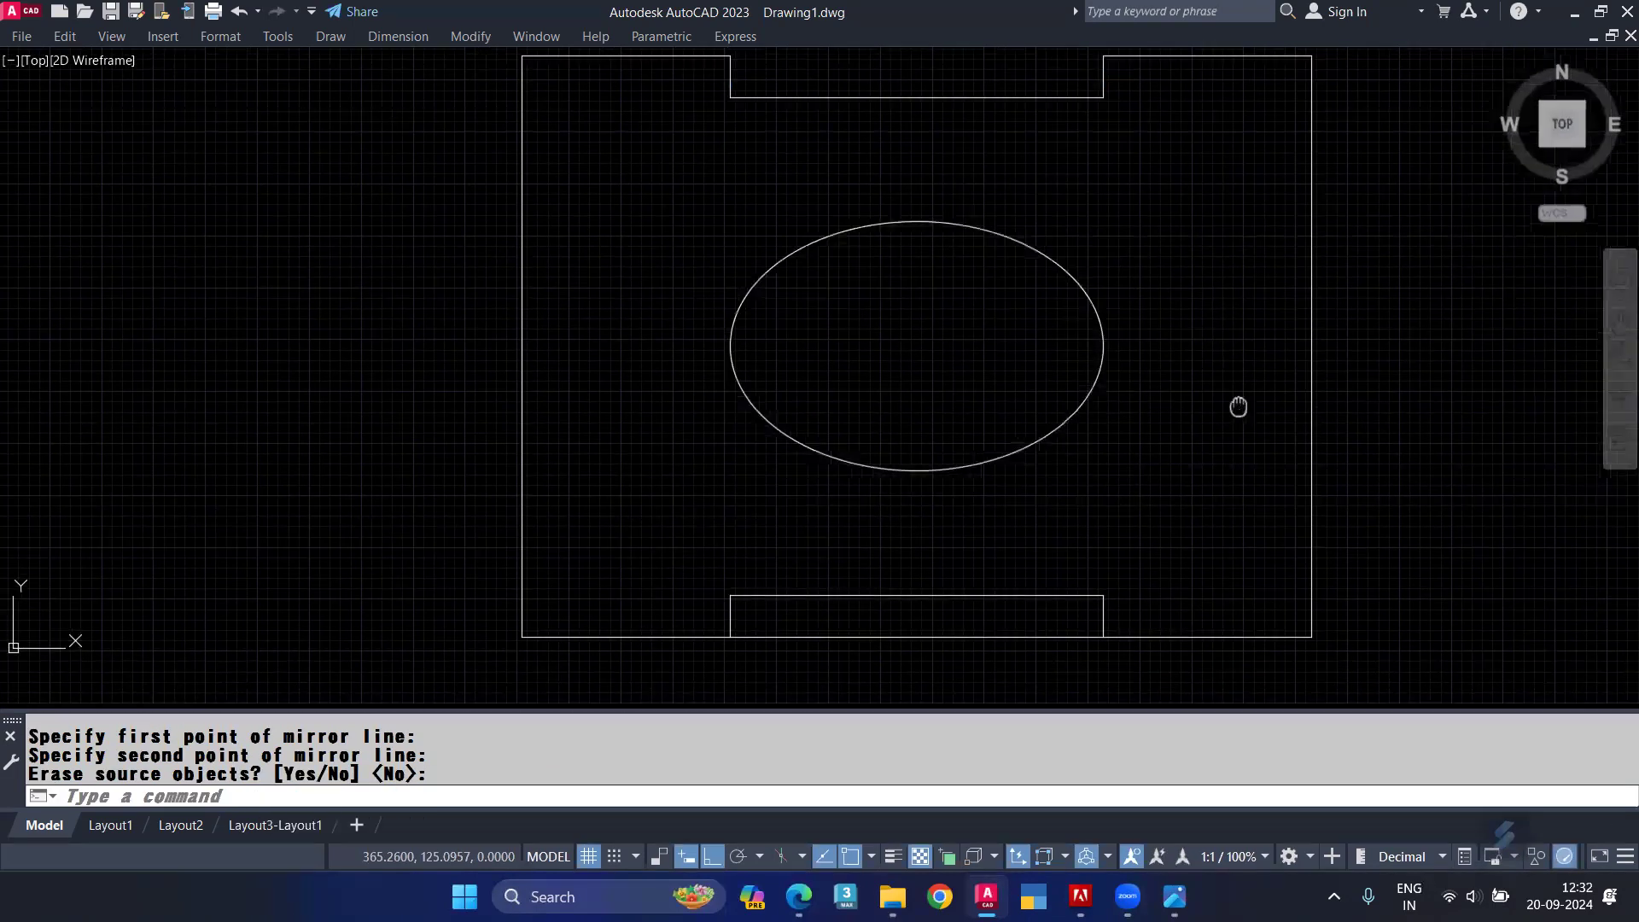
text(tr)
key(Return)
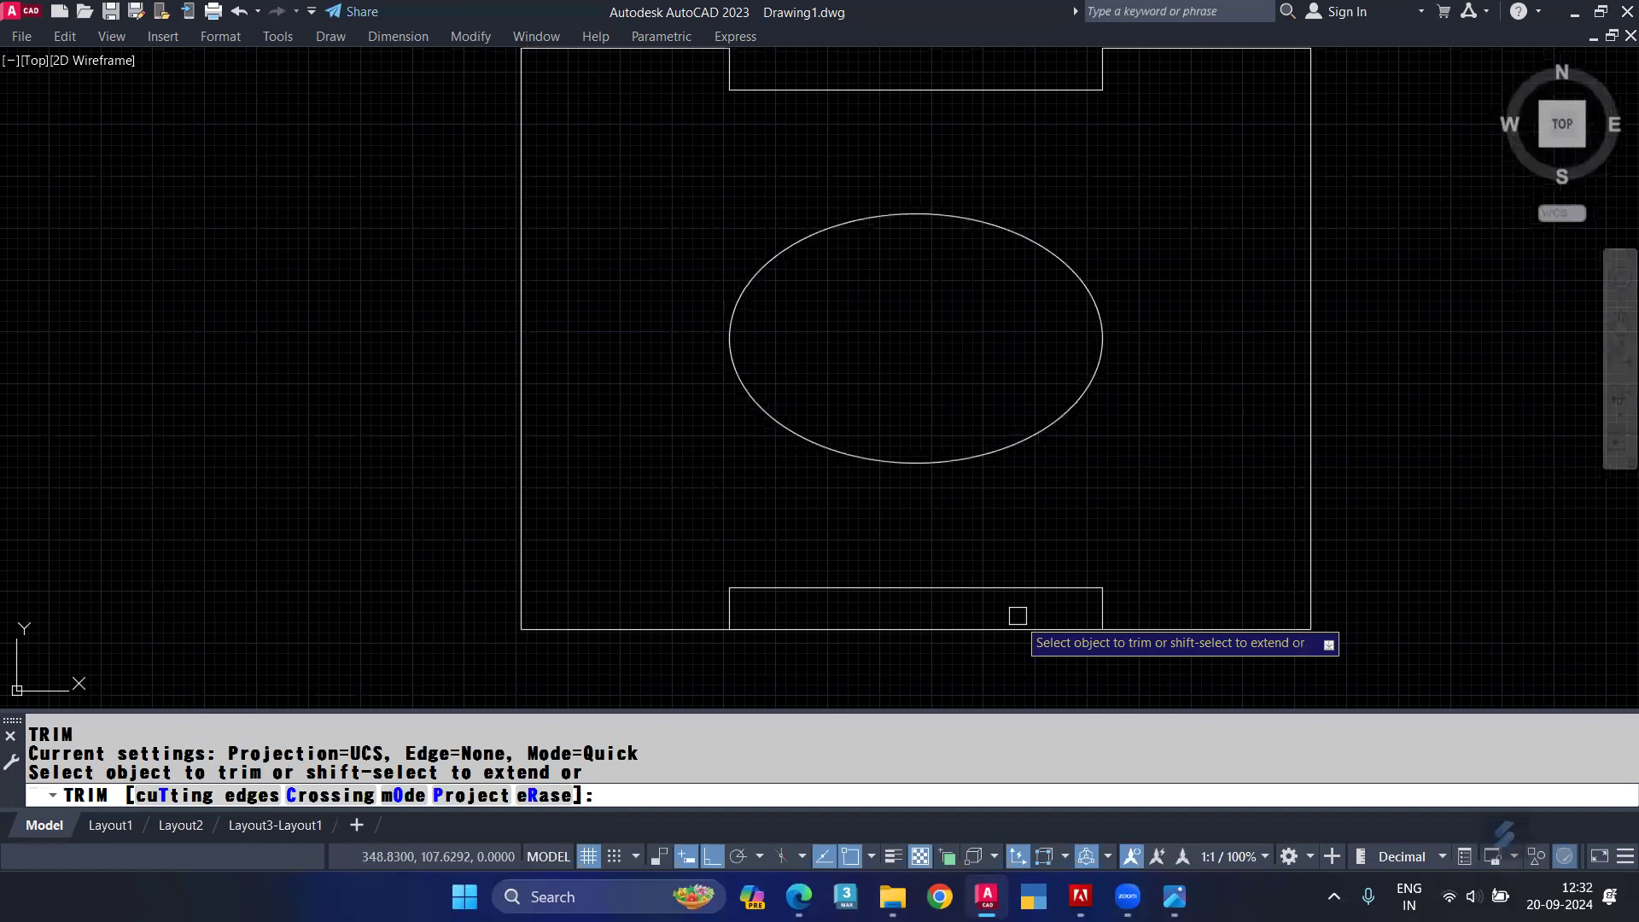
click(1017, 627)
key(Escape)
Step: Start the Chamfer command and set the first distance to 10 and the second distance to 5
middle_drag(1190, 378, 1054, 413)
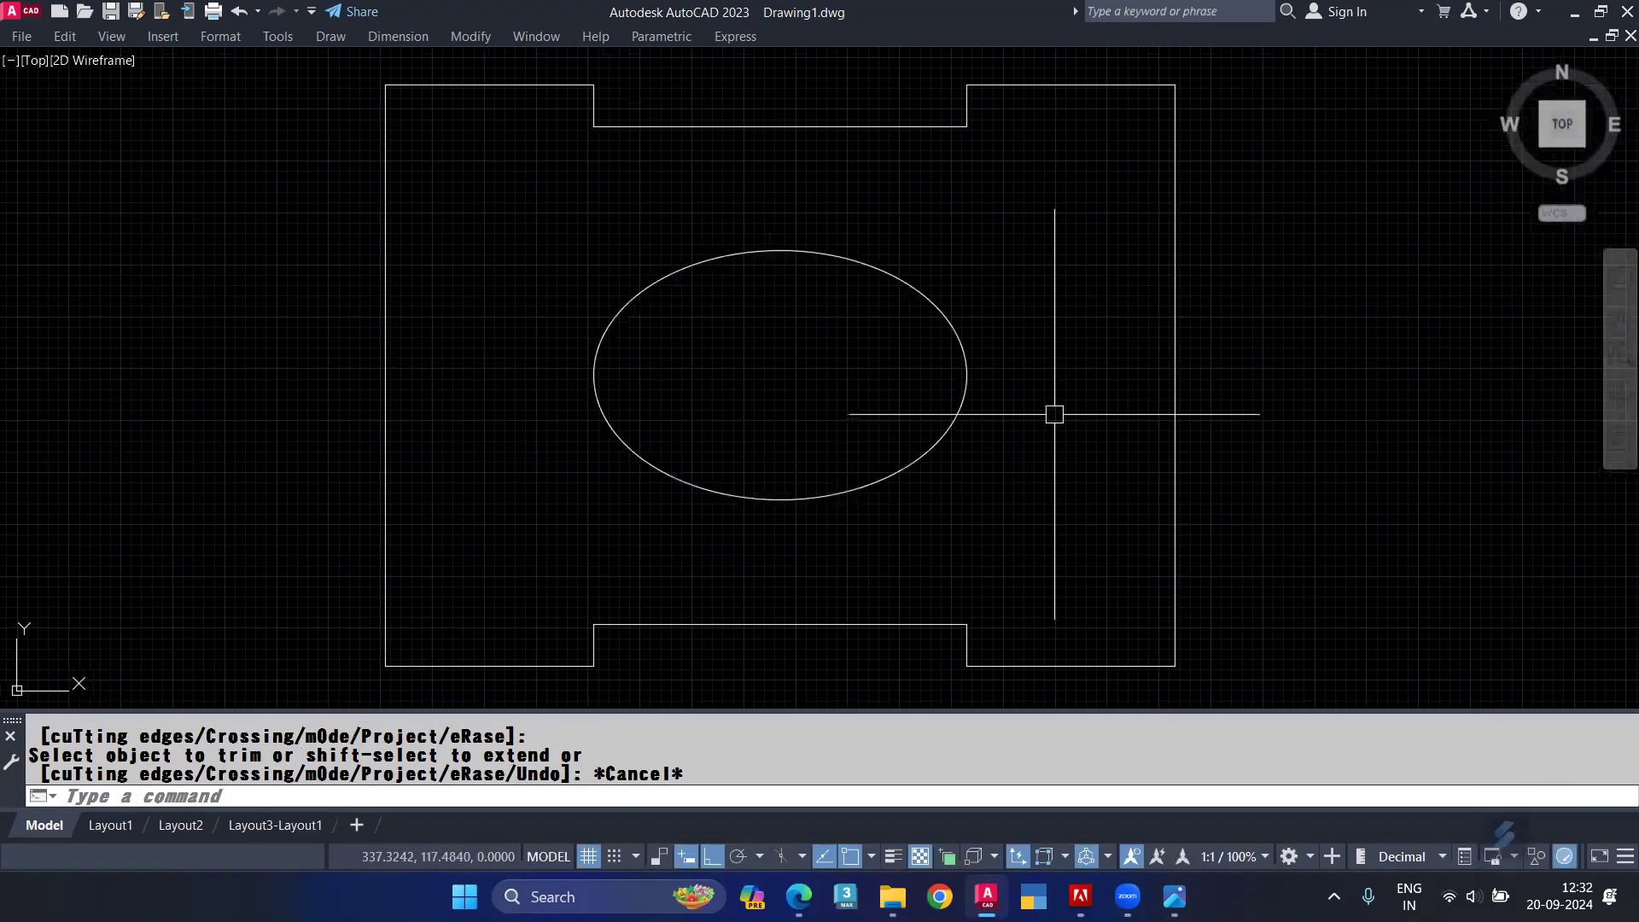
text(CHA)
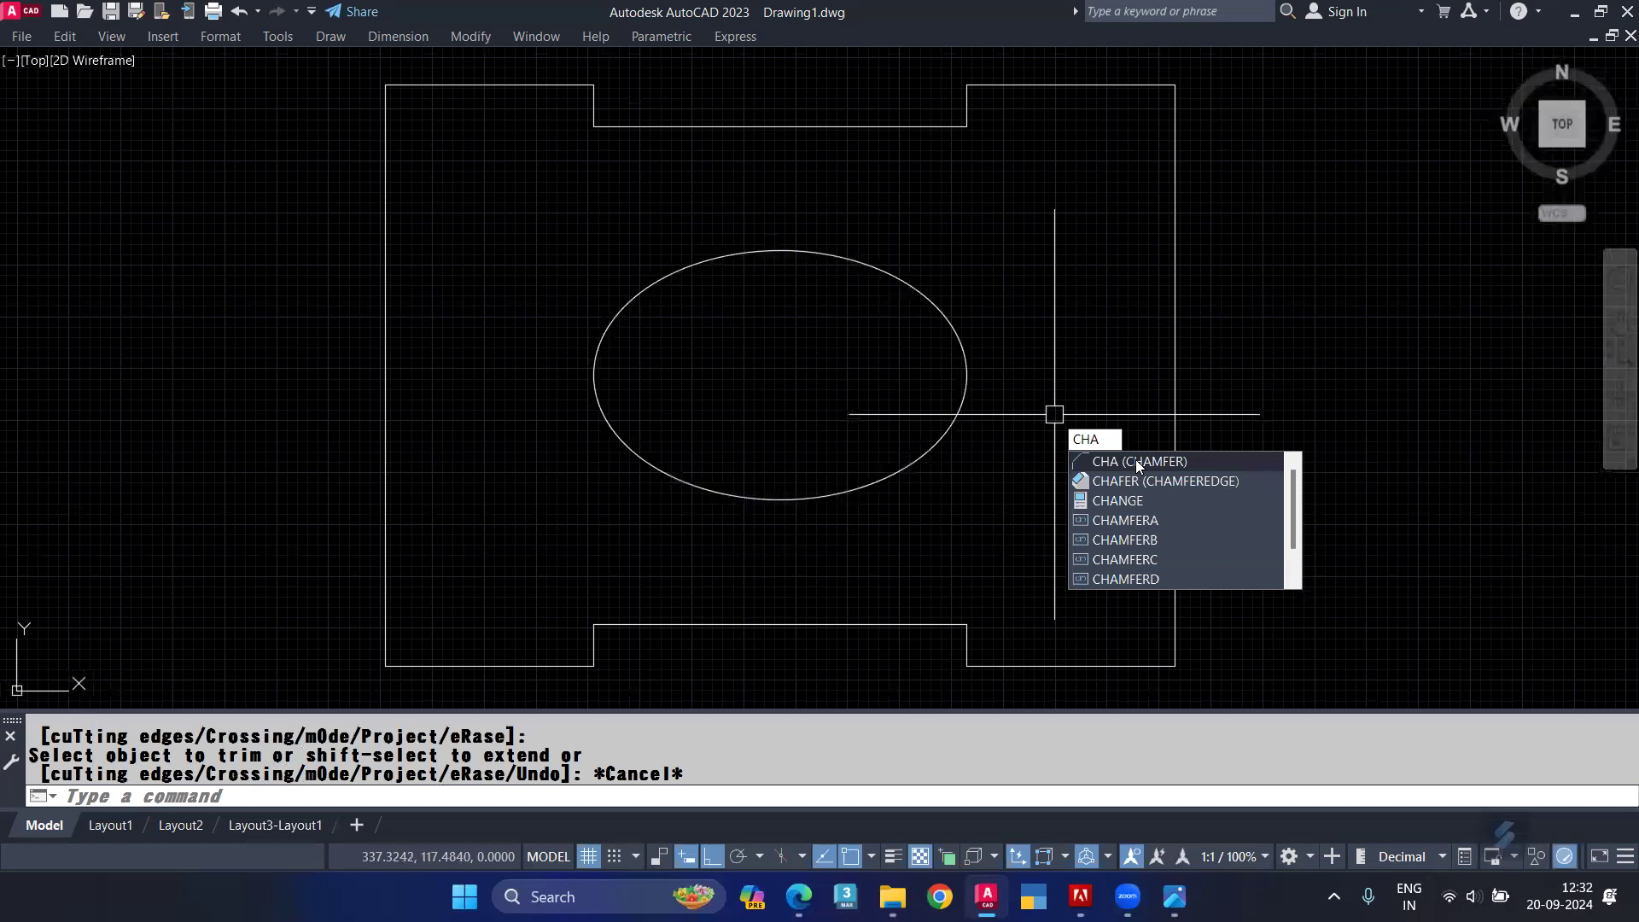
click(1135, 459)
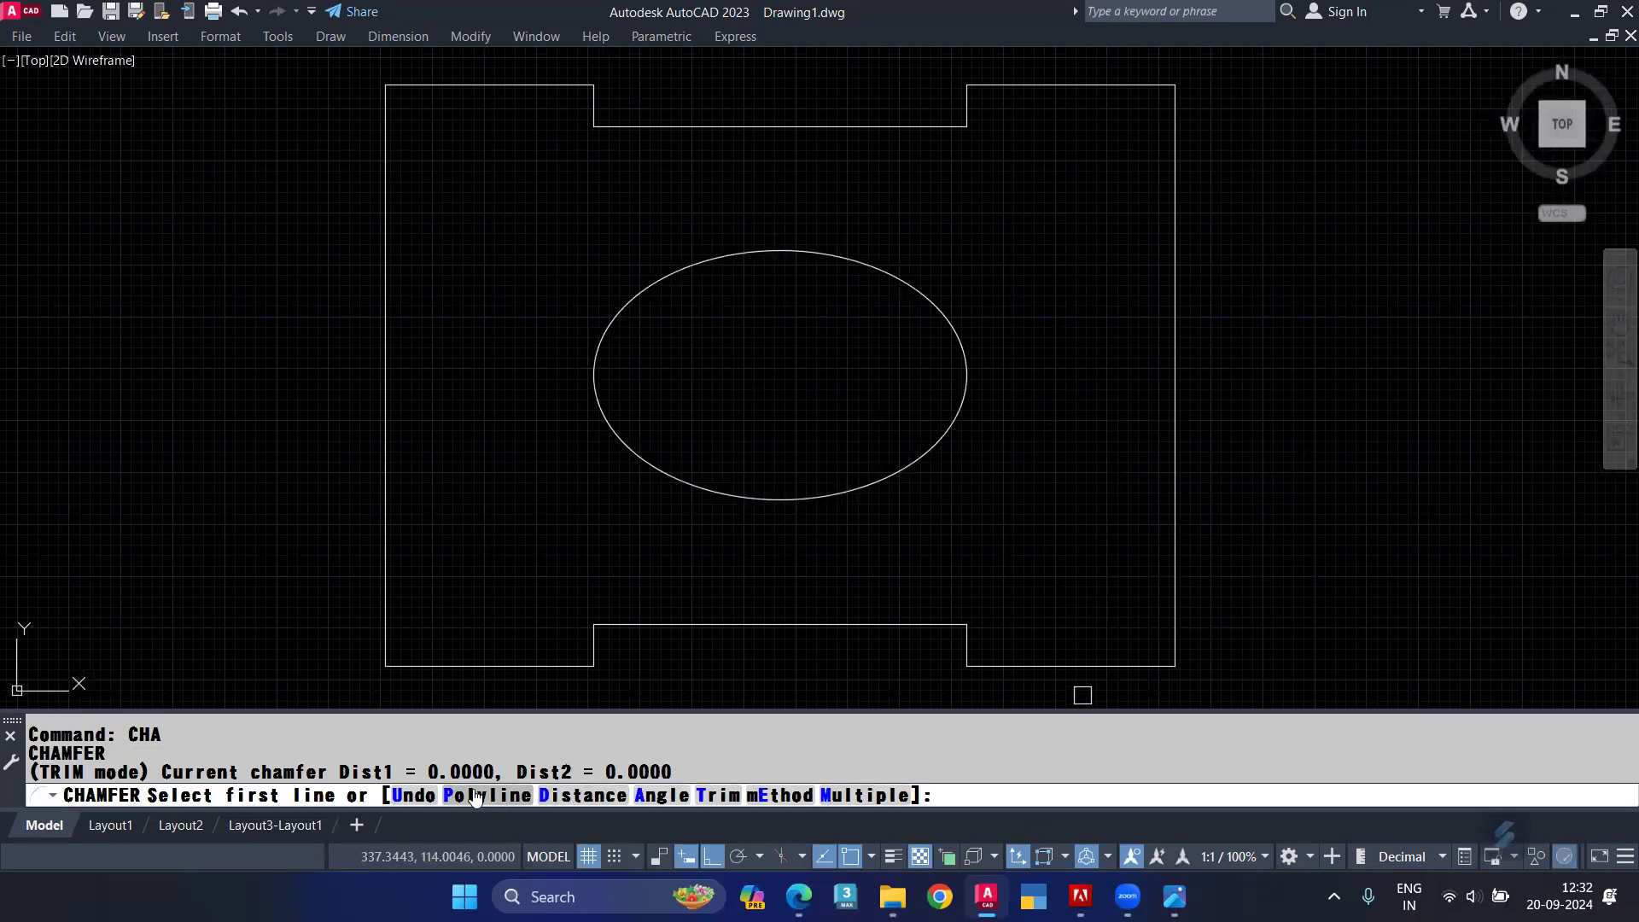
click(587, 795)
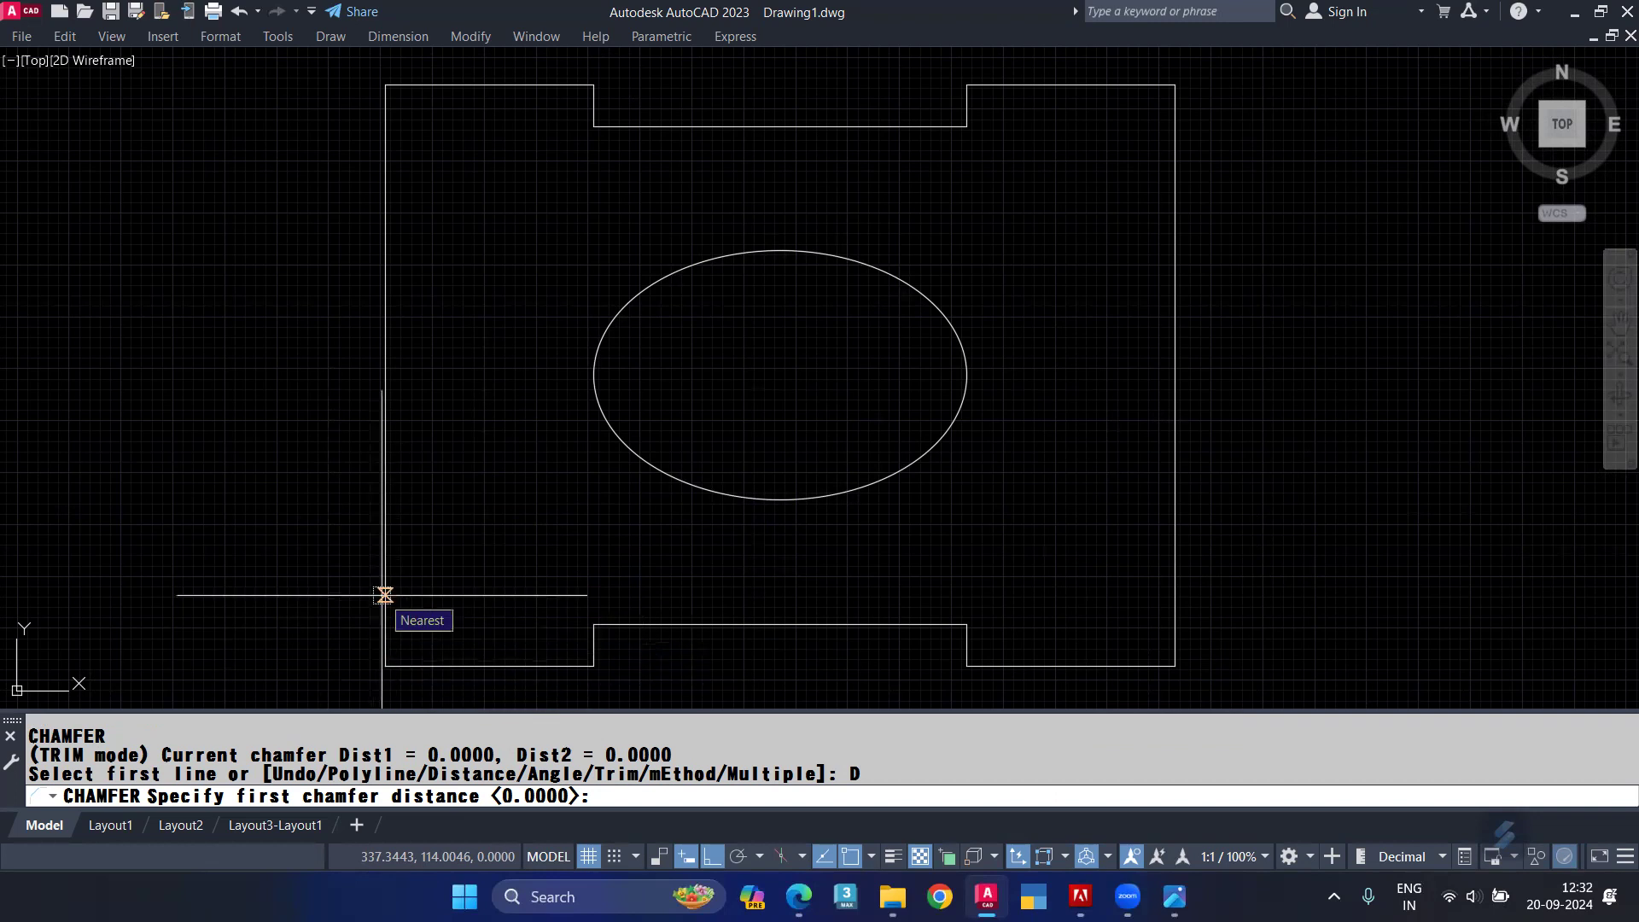
text(10)
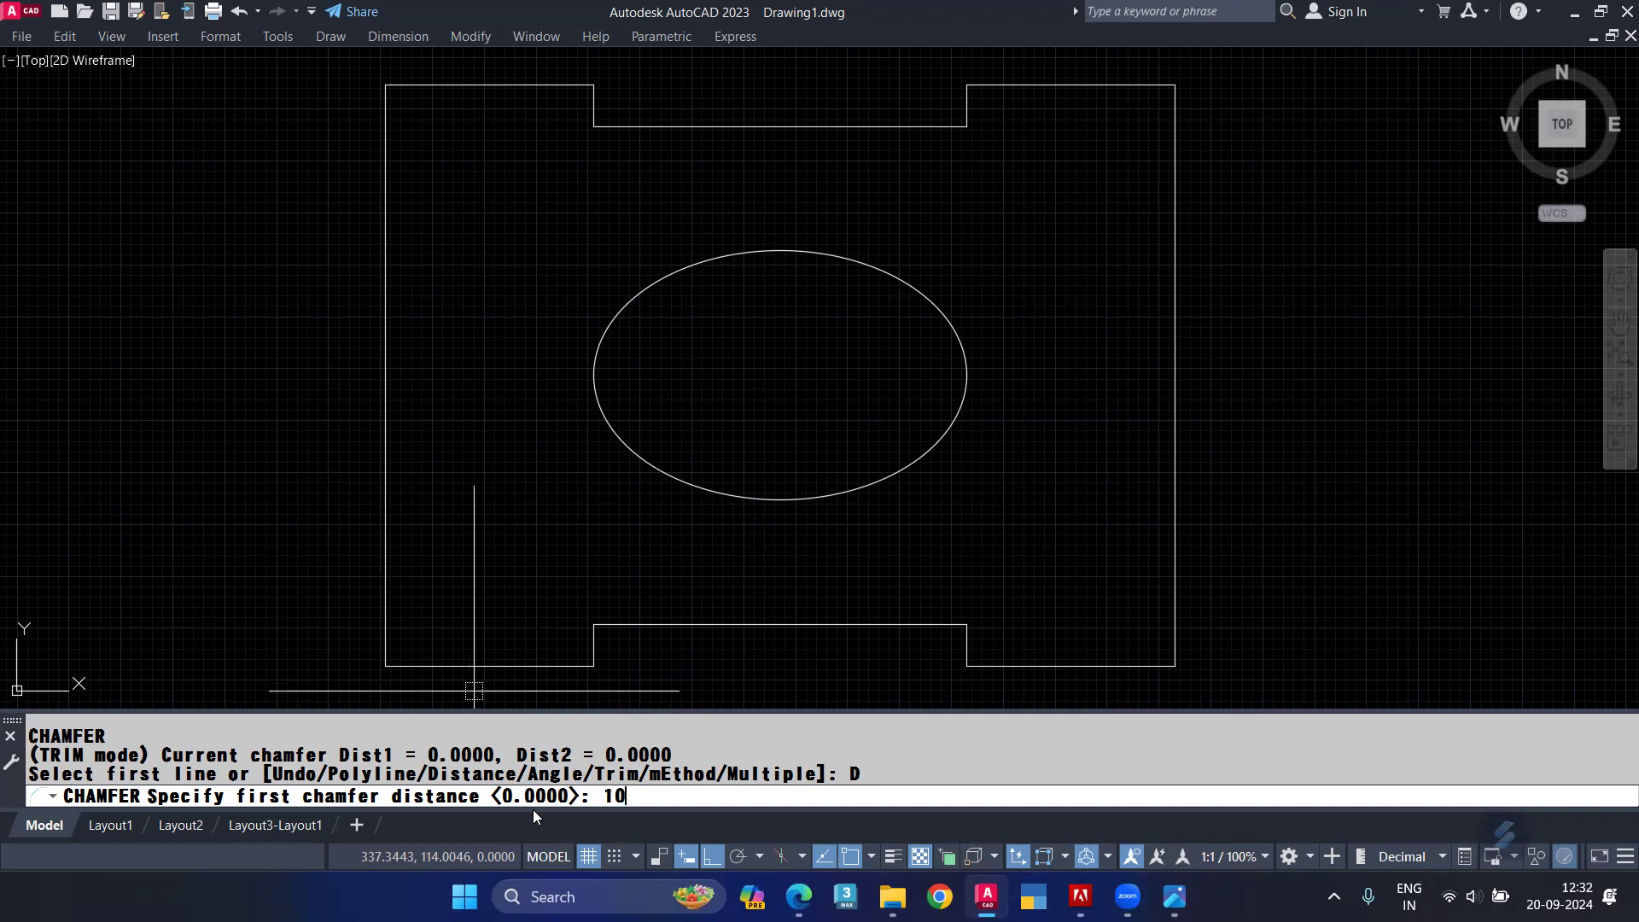
key(Return)
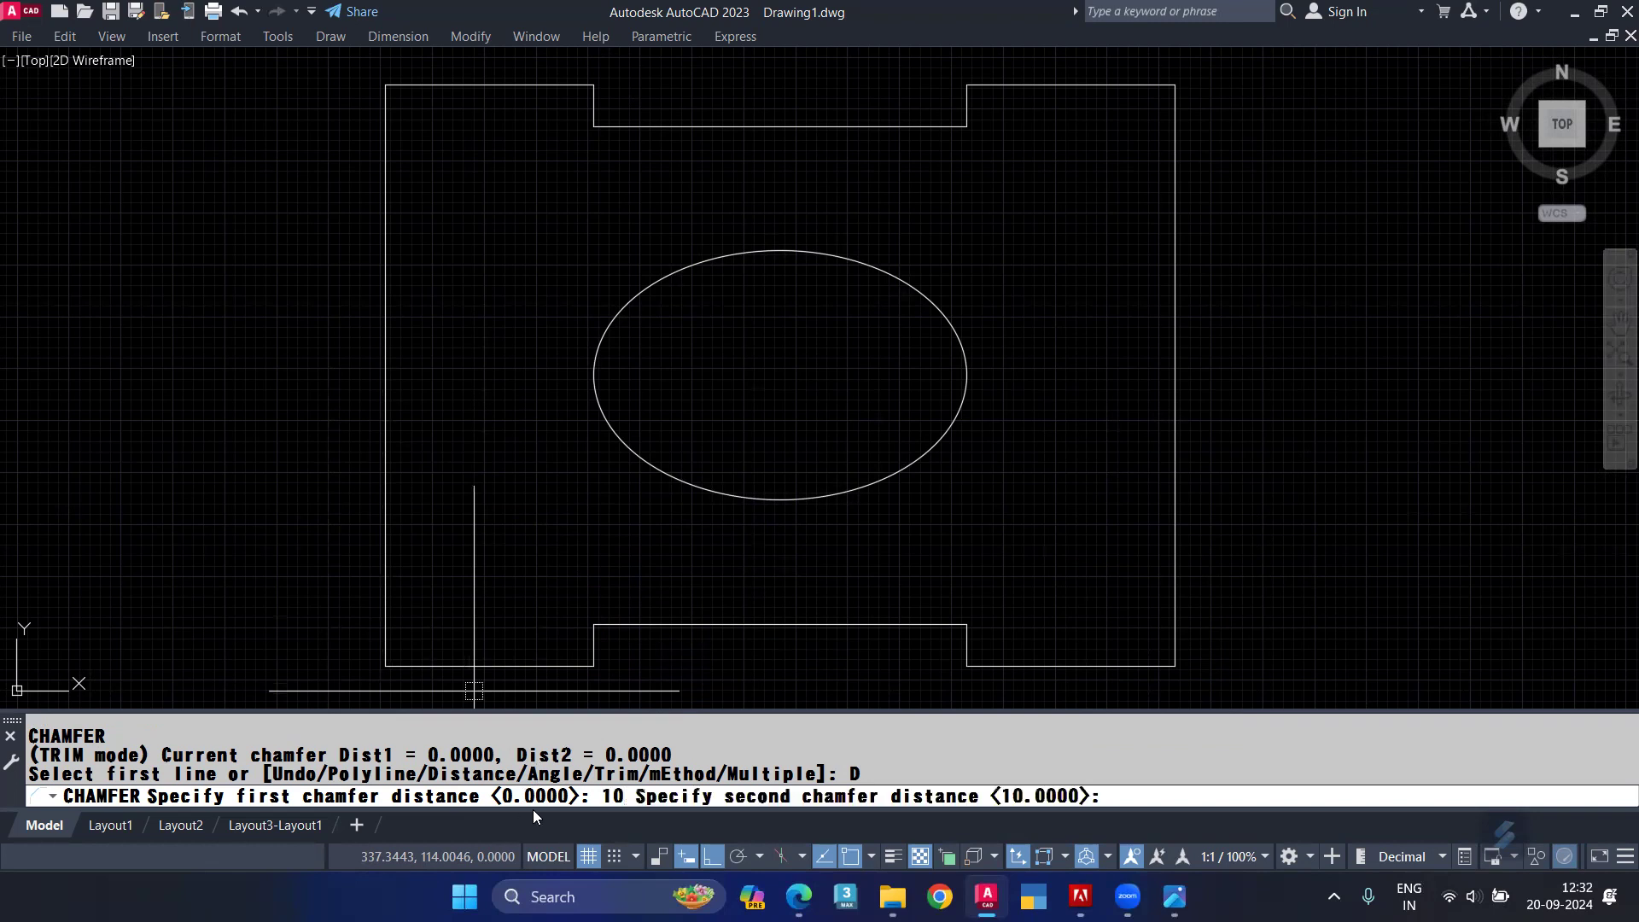
text(5)
key(Return)
Step: Try the unequal chamfer on the plate's lower-left corner, picking the bottom edge first, and undo it
middle_drag(509, 673, 512, 666)
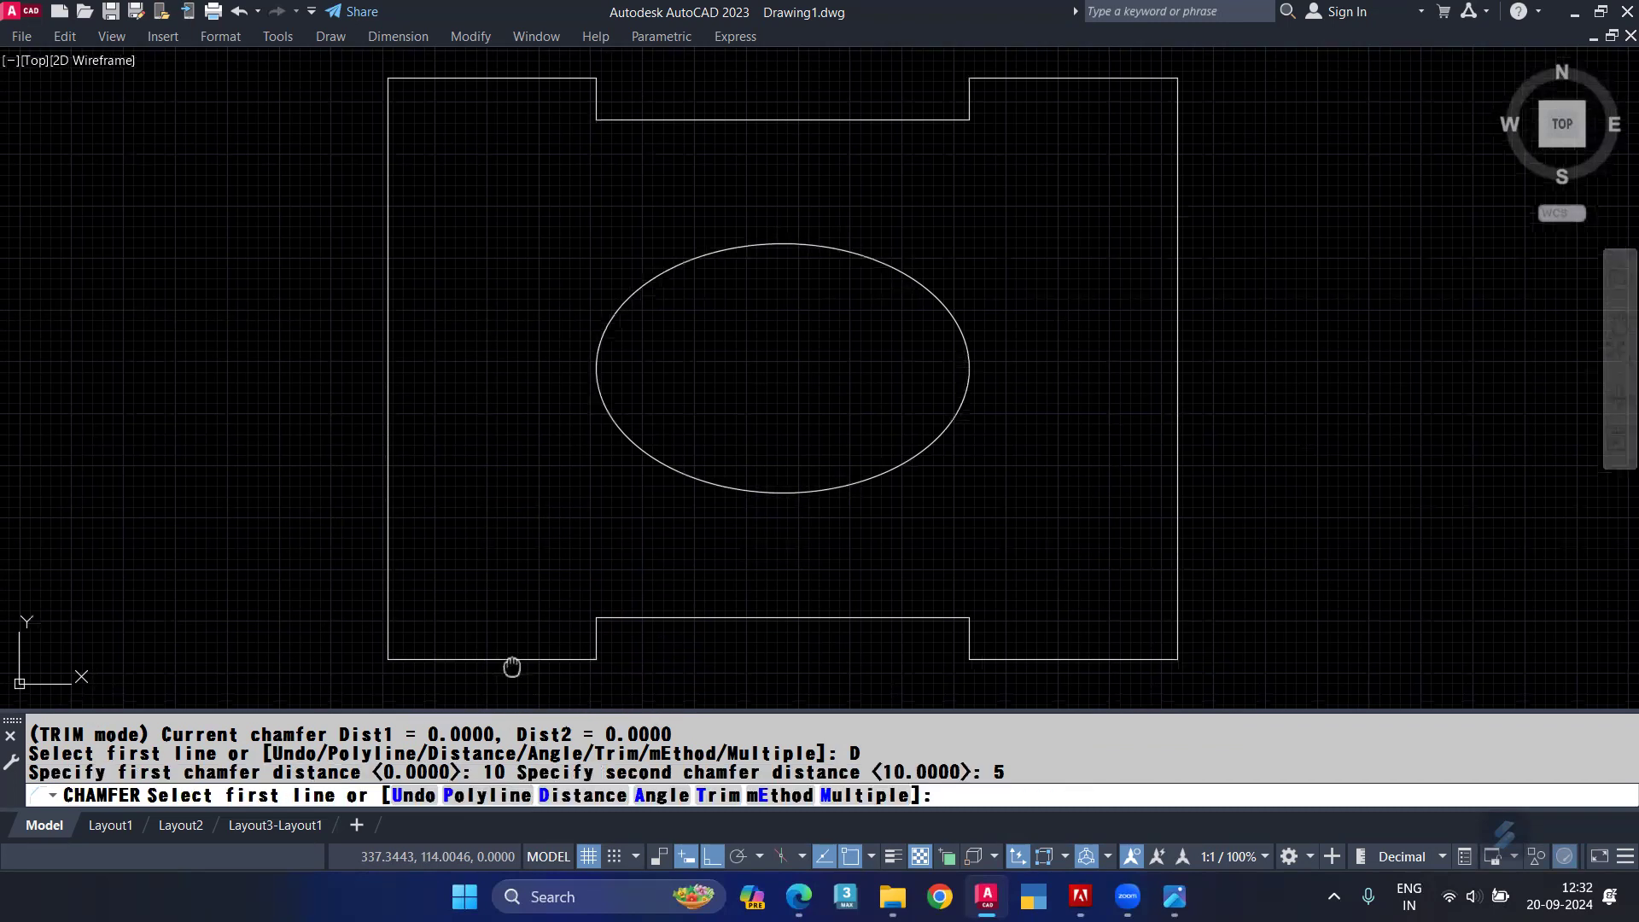
scroll(478, 528, up, 2)
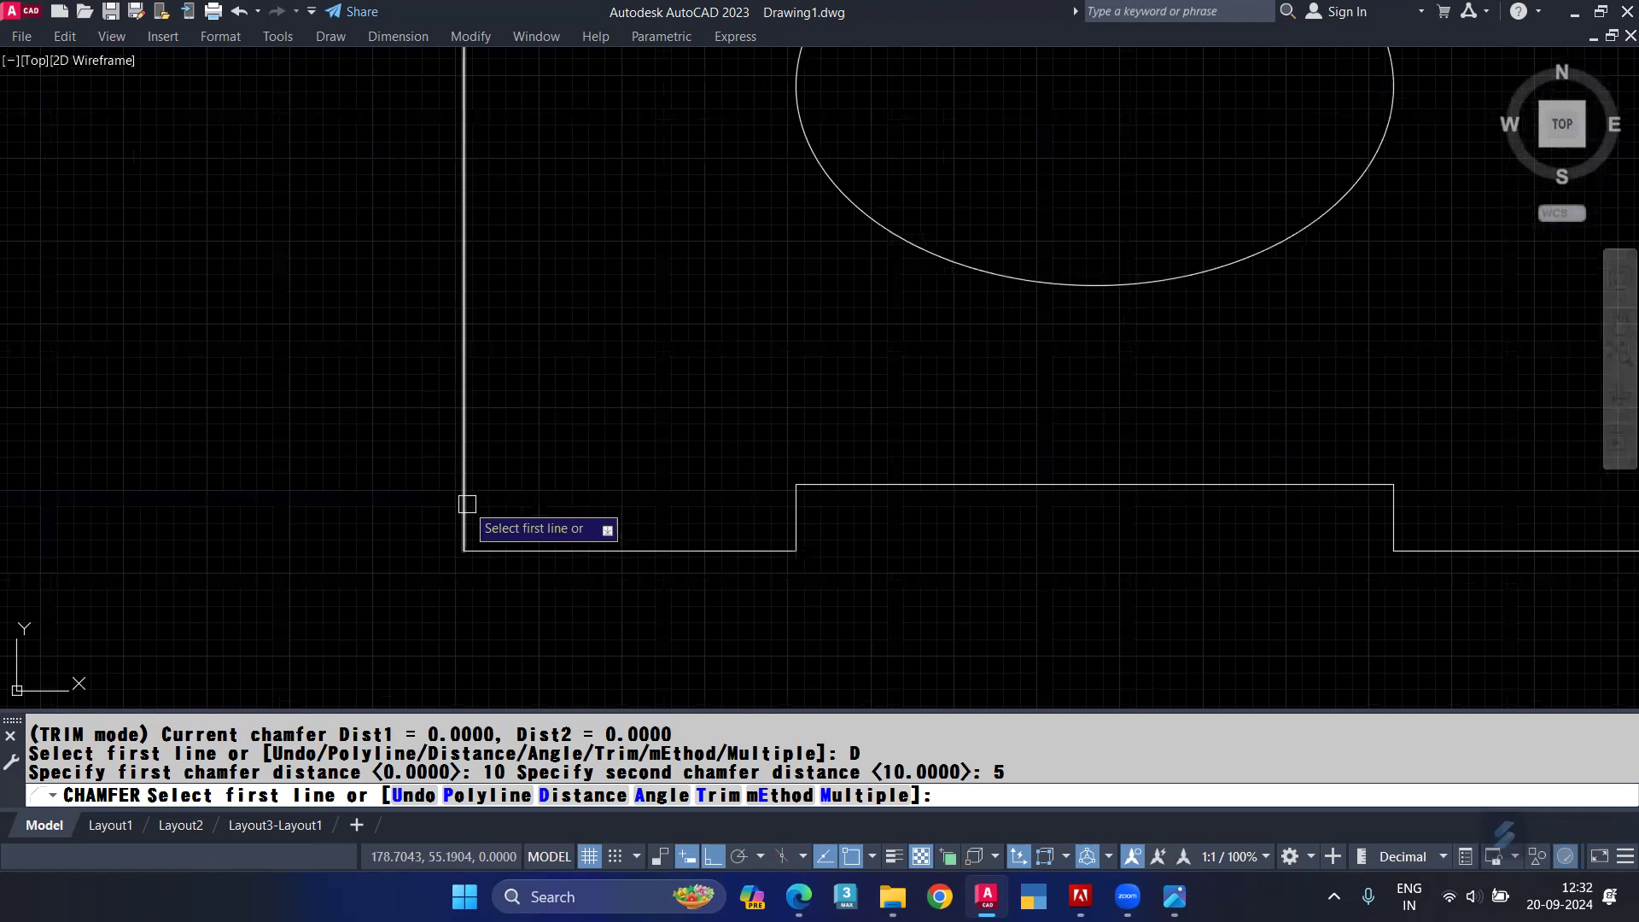
scroll(448, 524, up, 4)
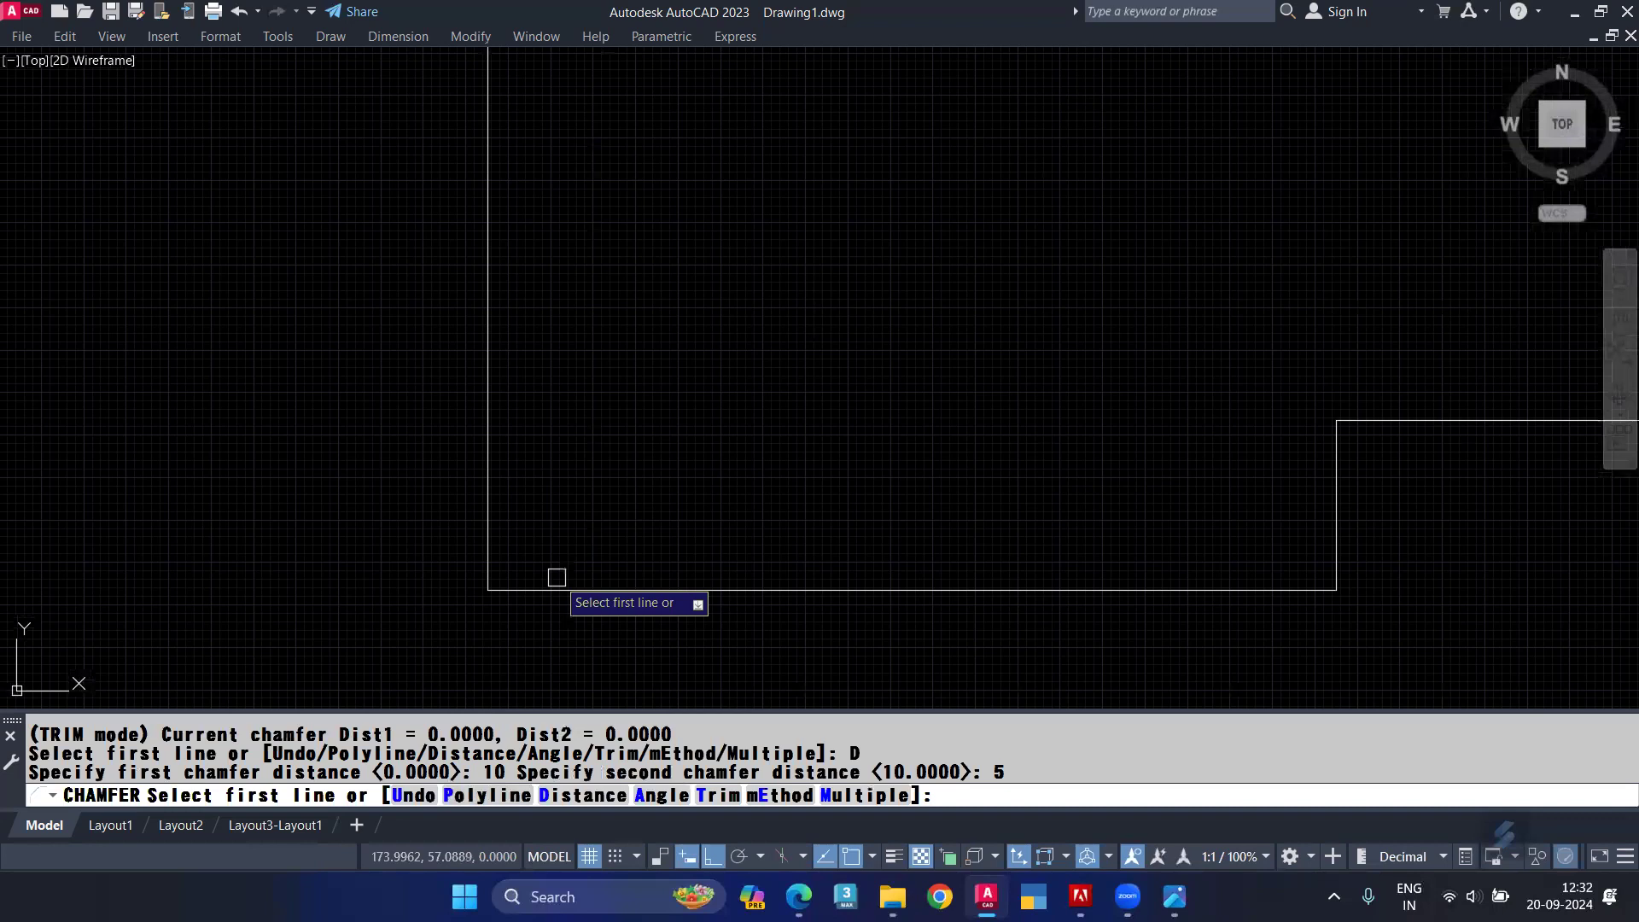
click(555, 586)
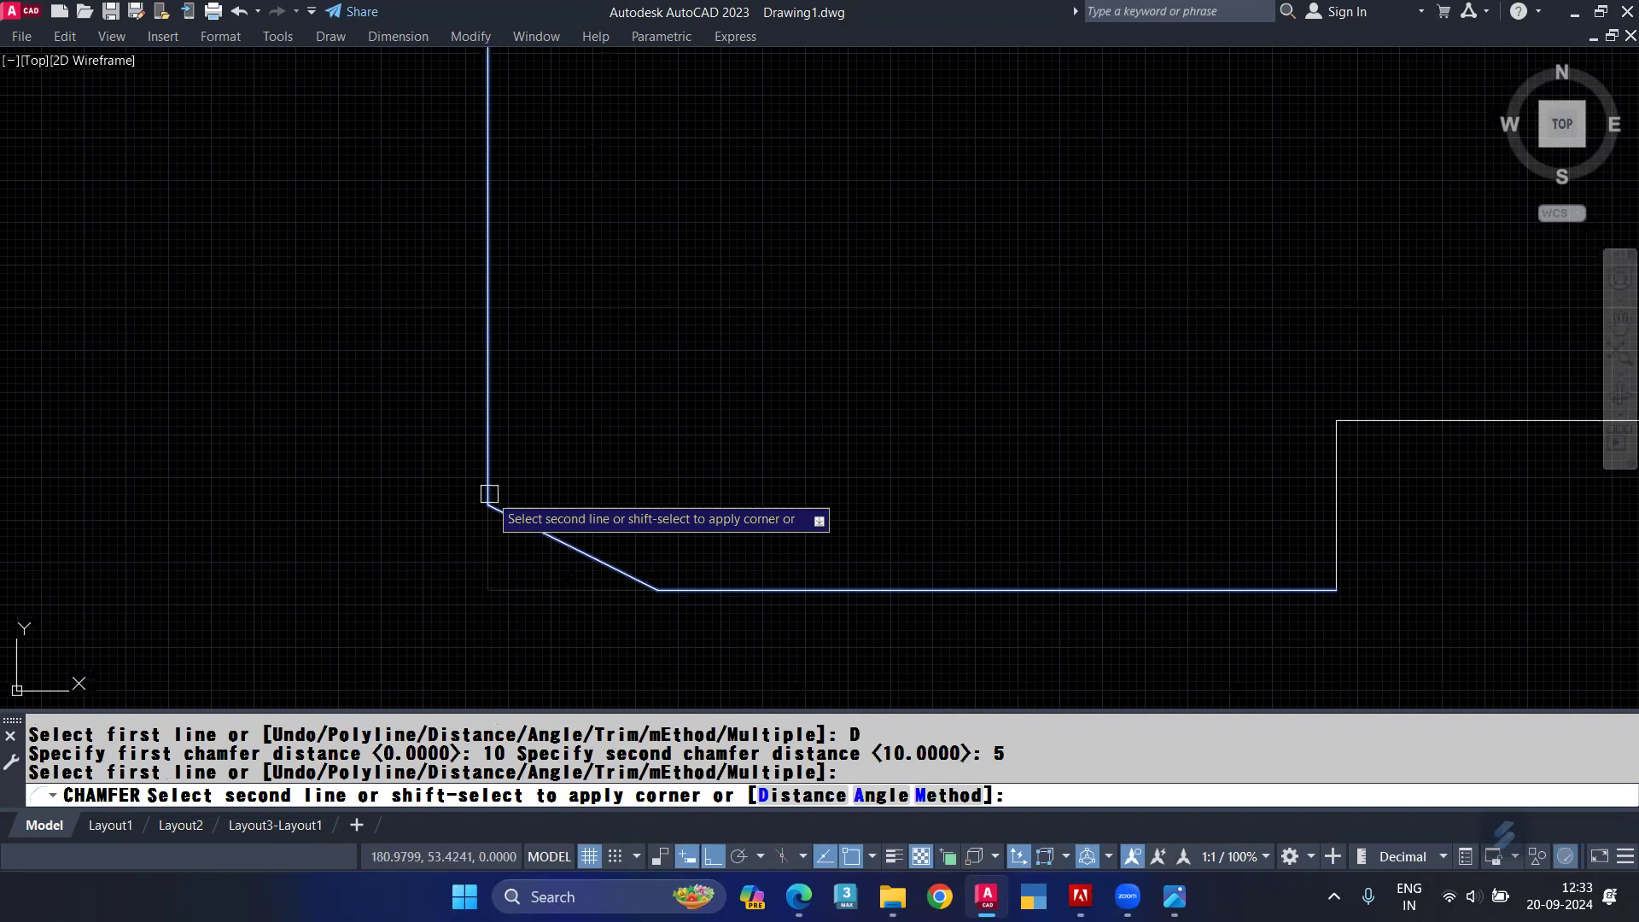
click(489, 494)
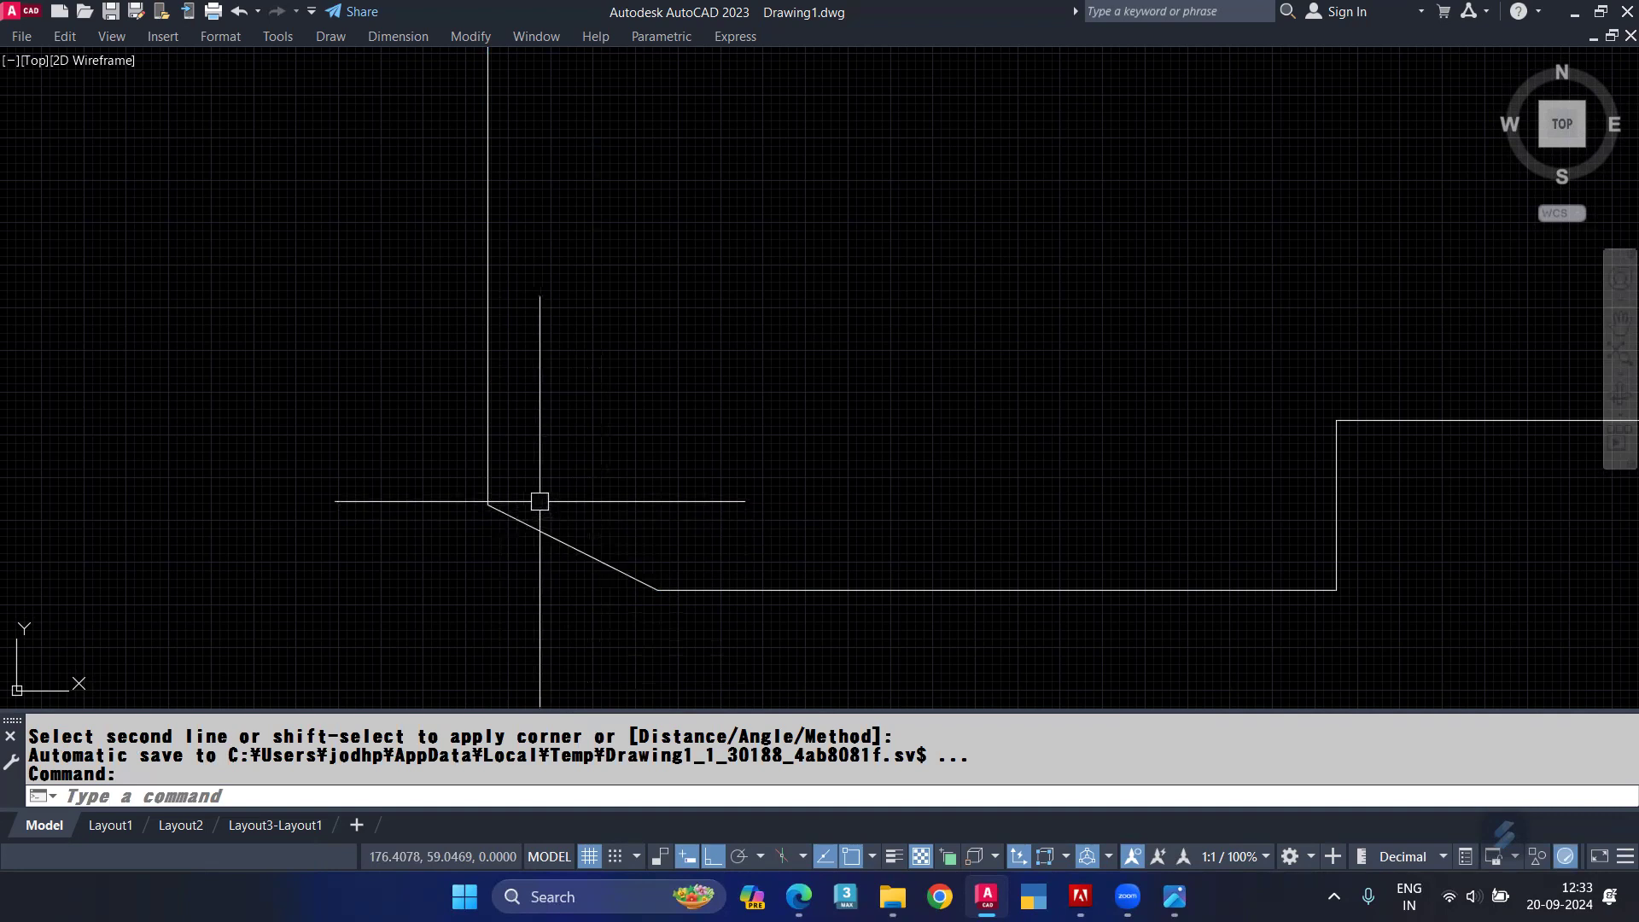
key(ctrl+z)
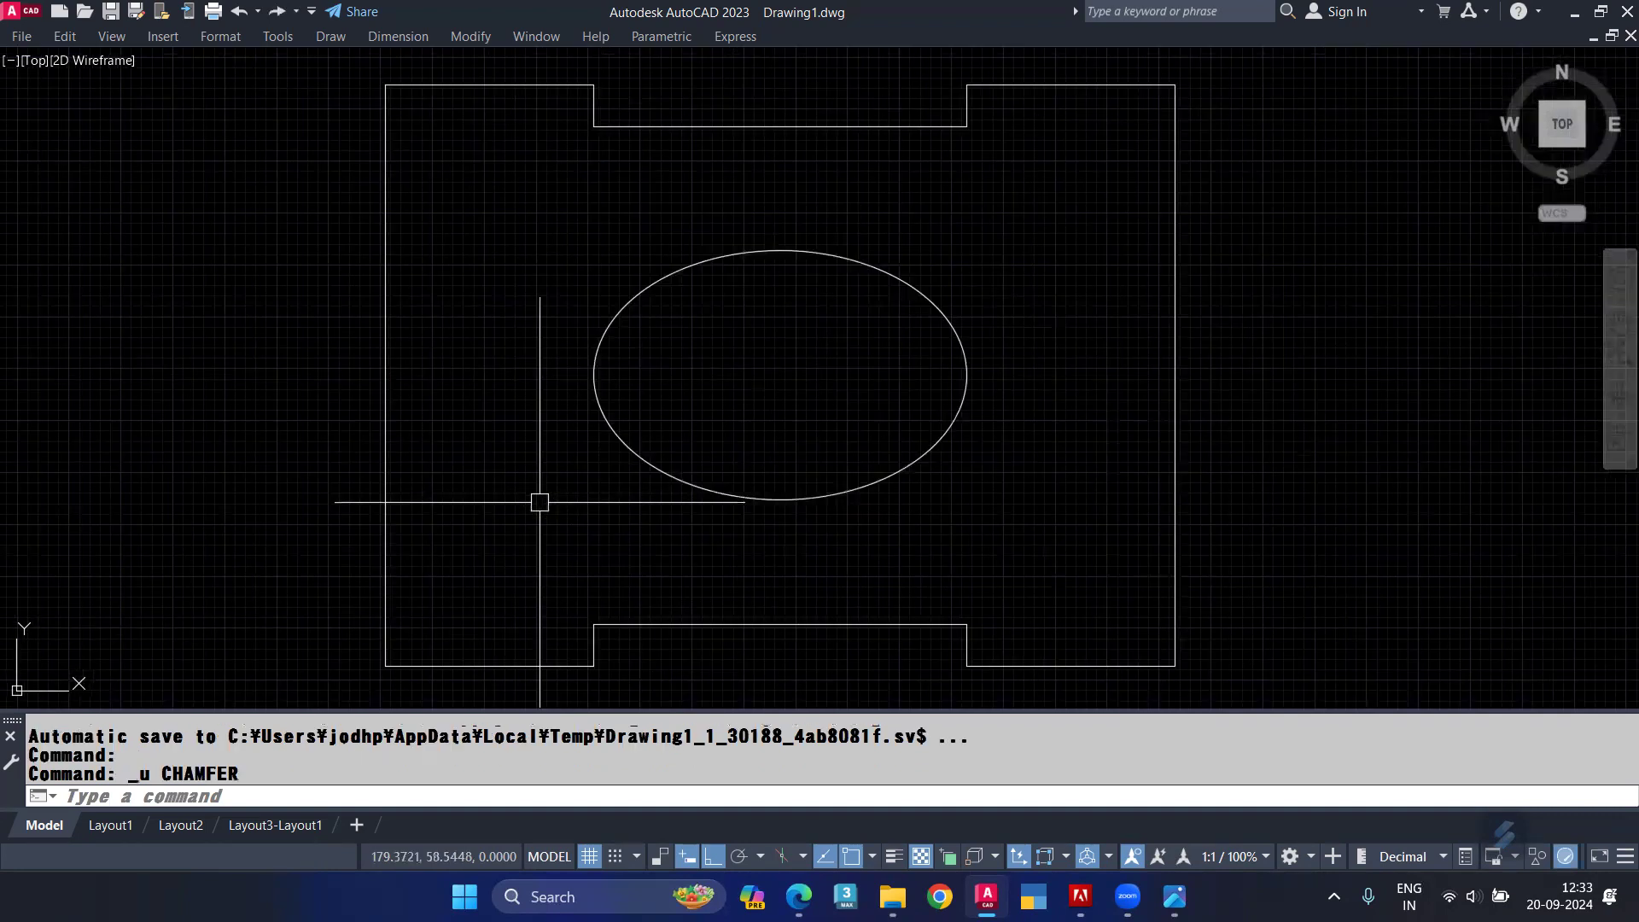
Step: Chamfer the plate's lower-left corner with both distances set to 10
text(CHA)
key(Return)
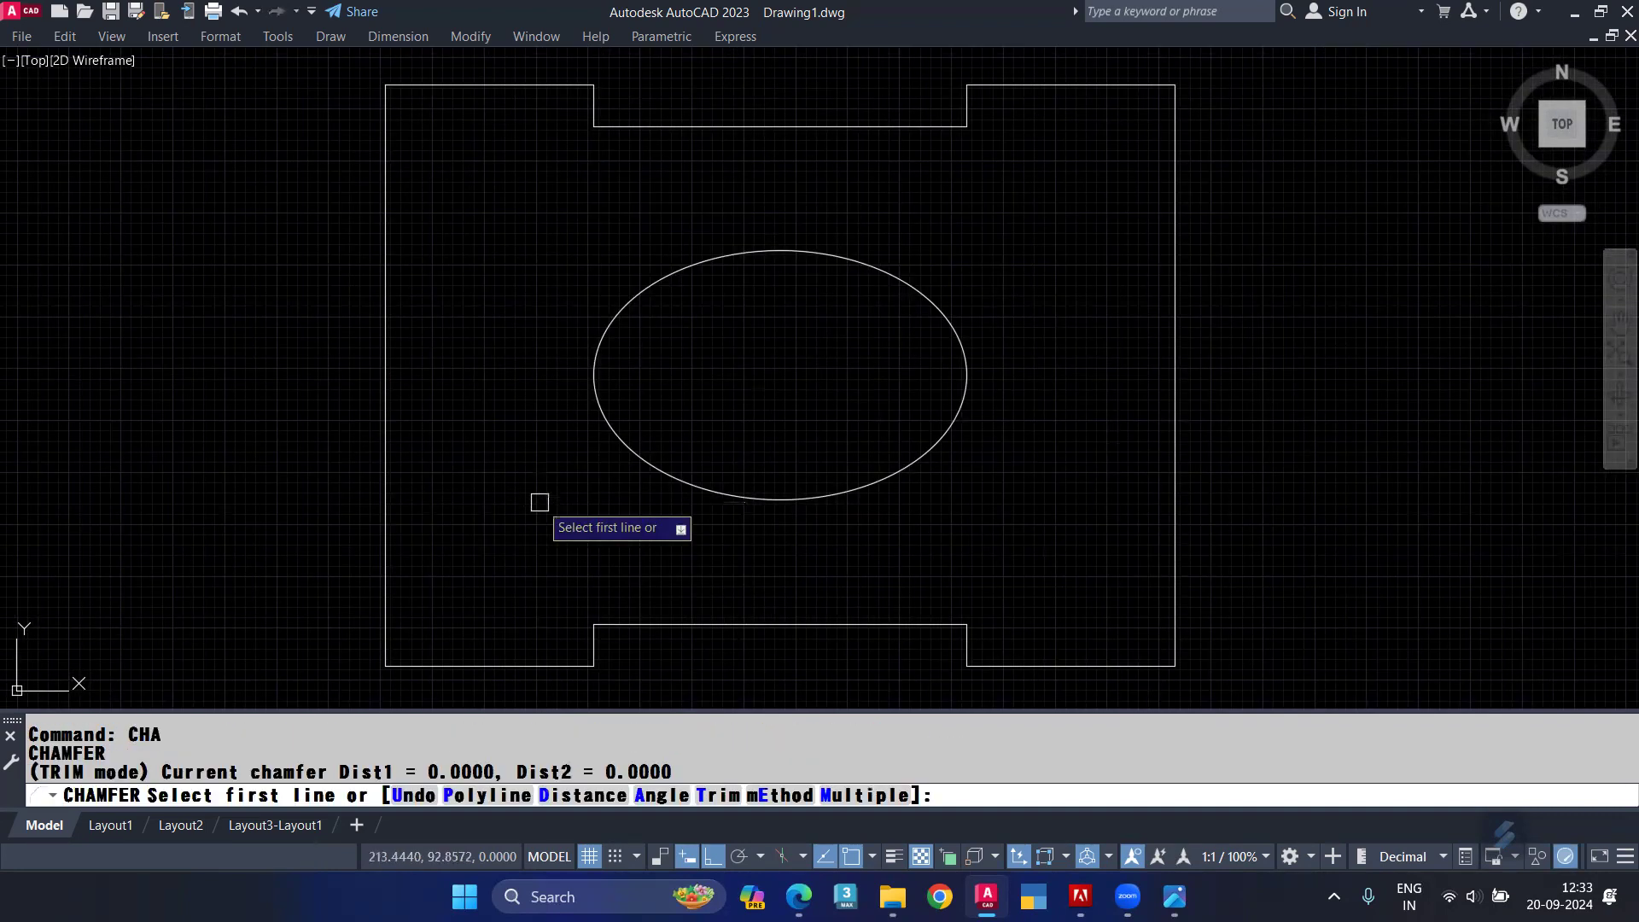
text(D)
key(Return)
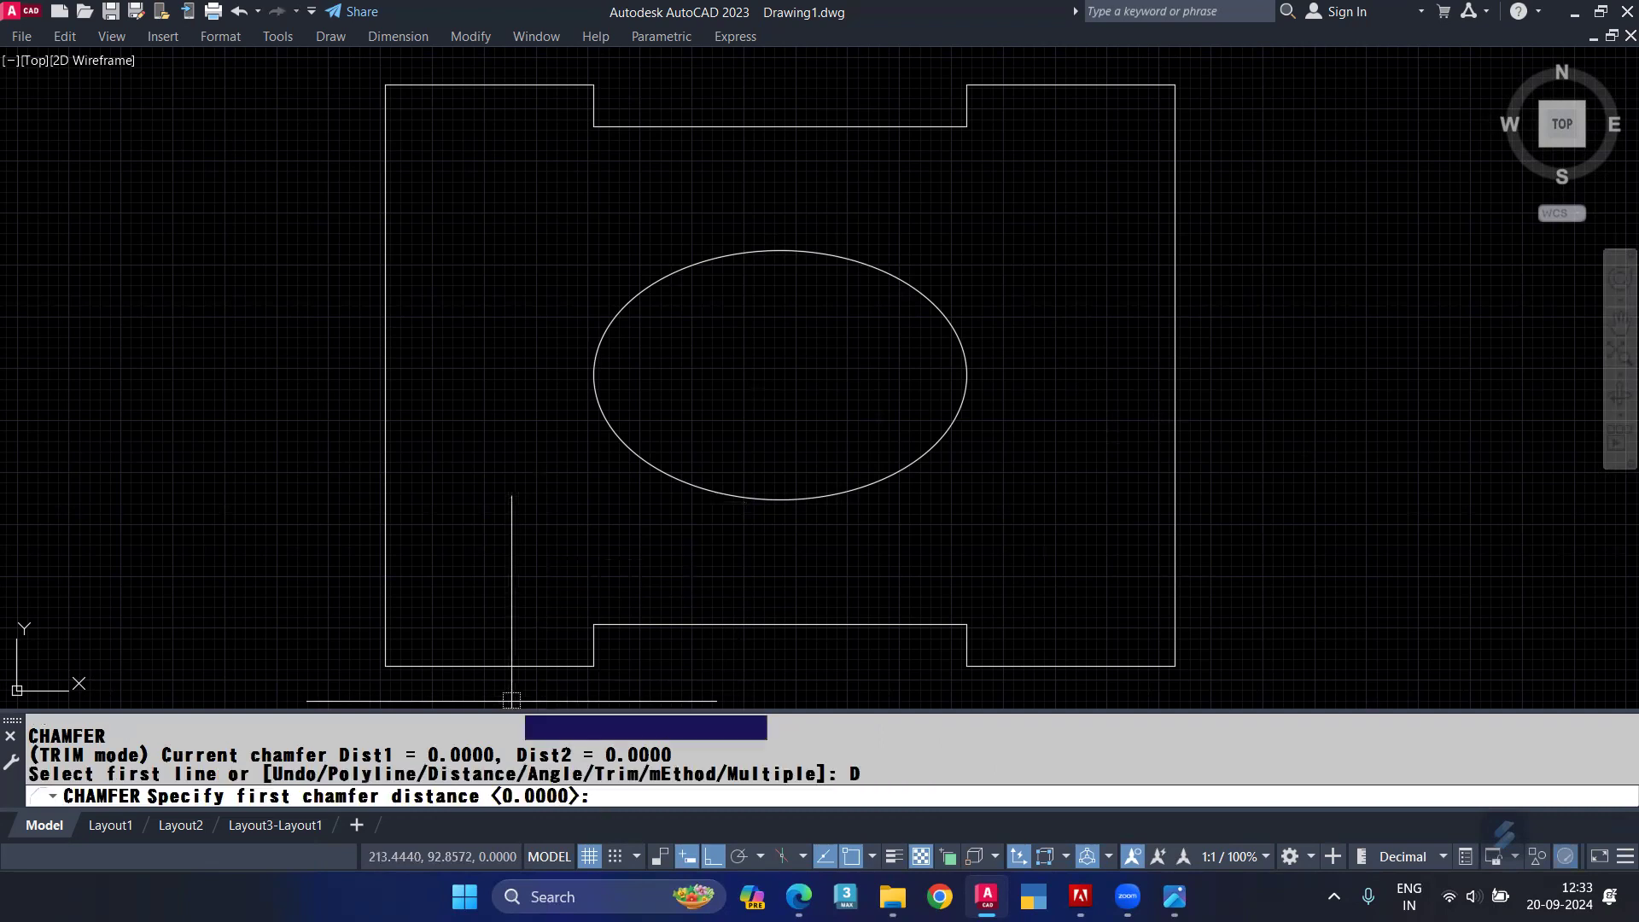
text(10)
key(Return)
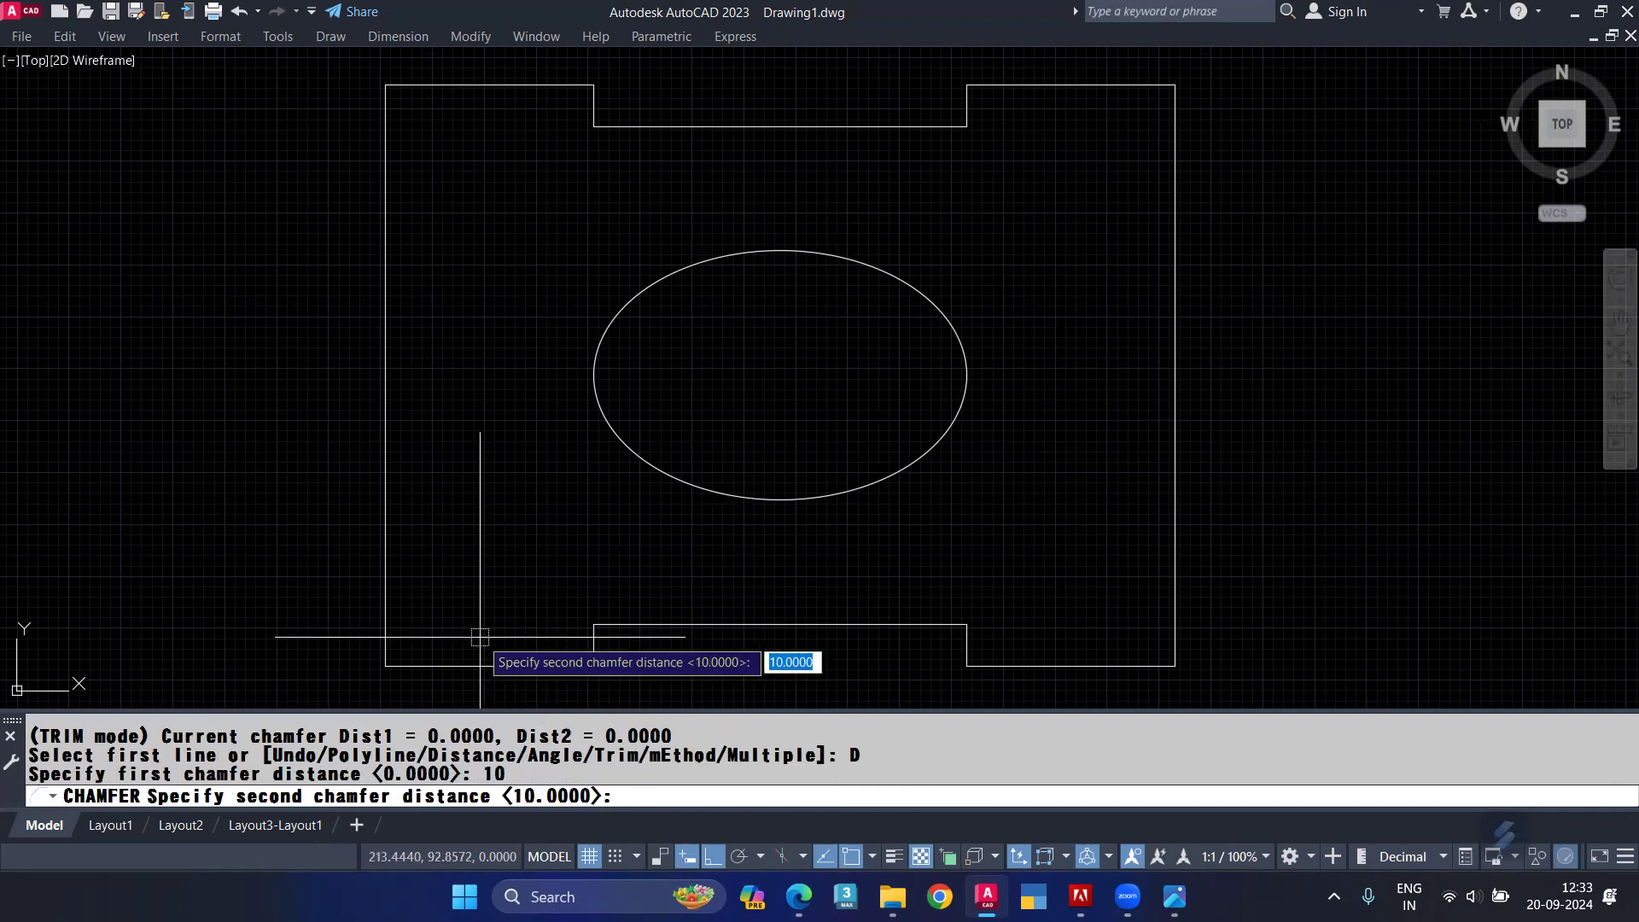
key(Return)
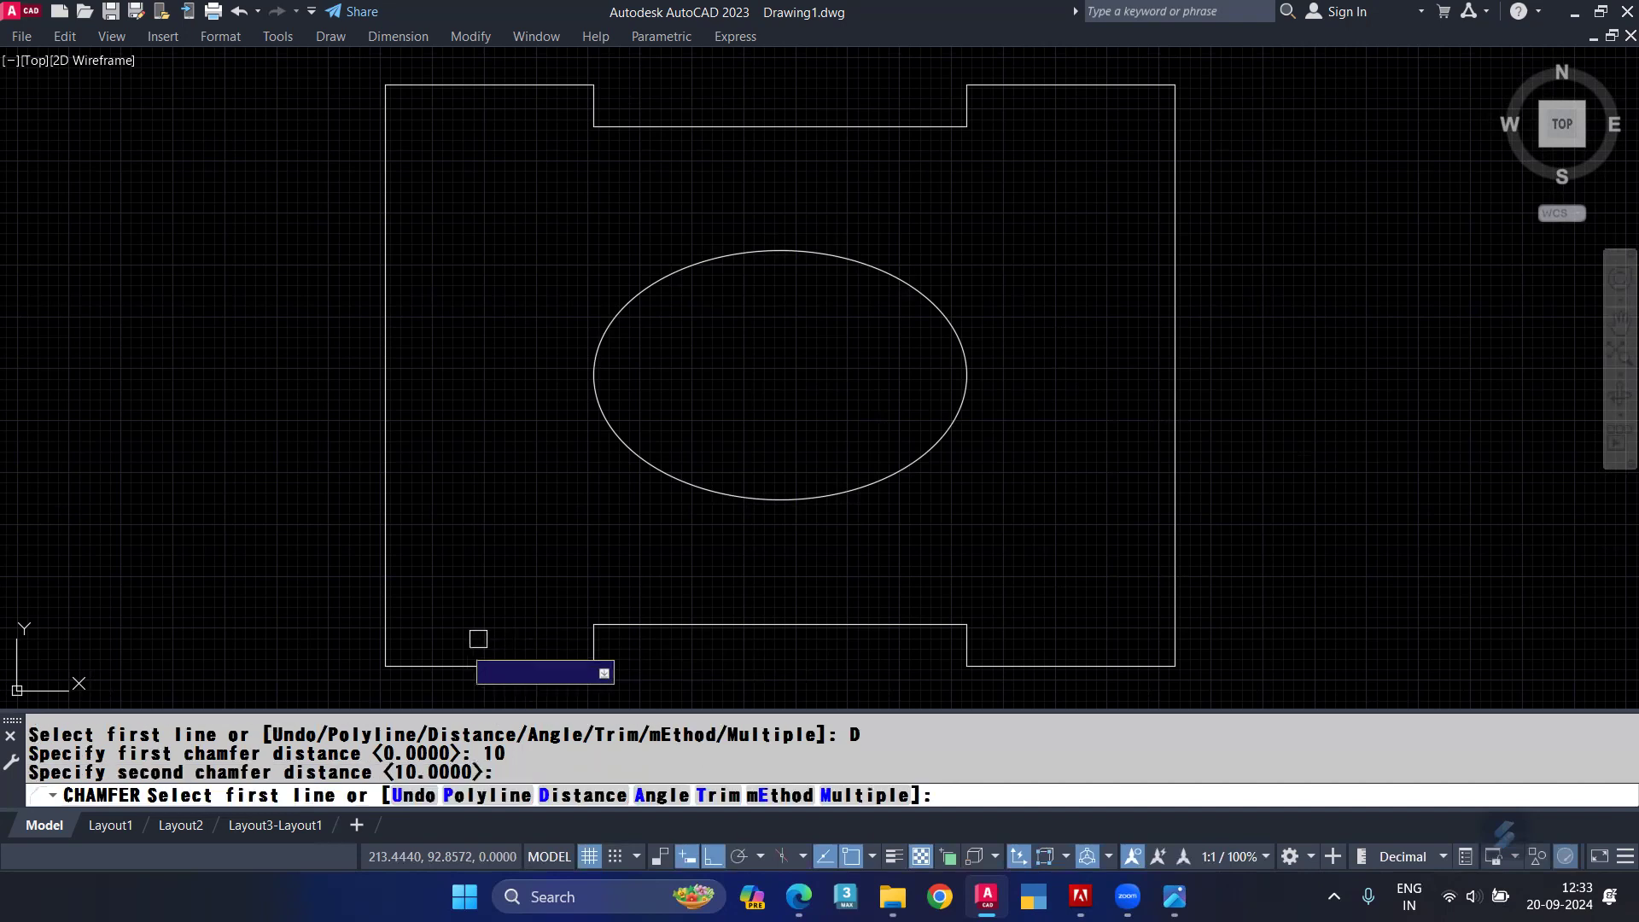
click(428, 665)
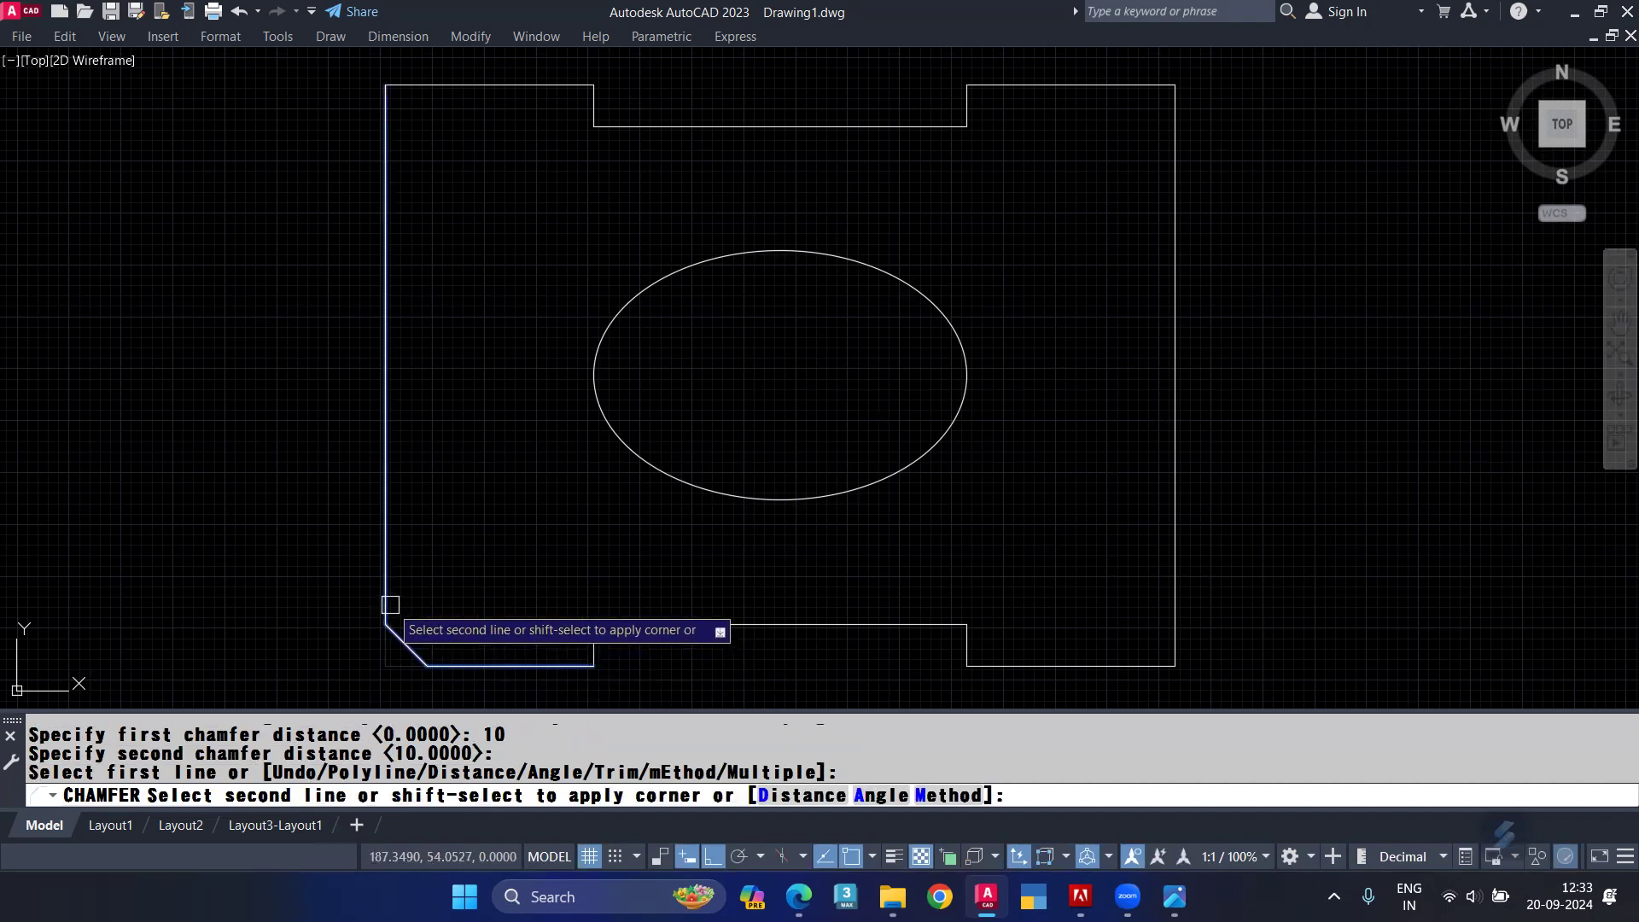
click(390, 604)
Step: Chamfer both inner corners of the lower notch and the plate's lower-right corner with the same distances of 10
key(Return)
click(594, 647)
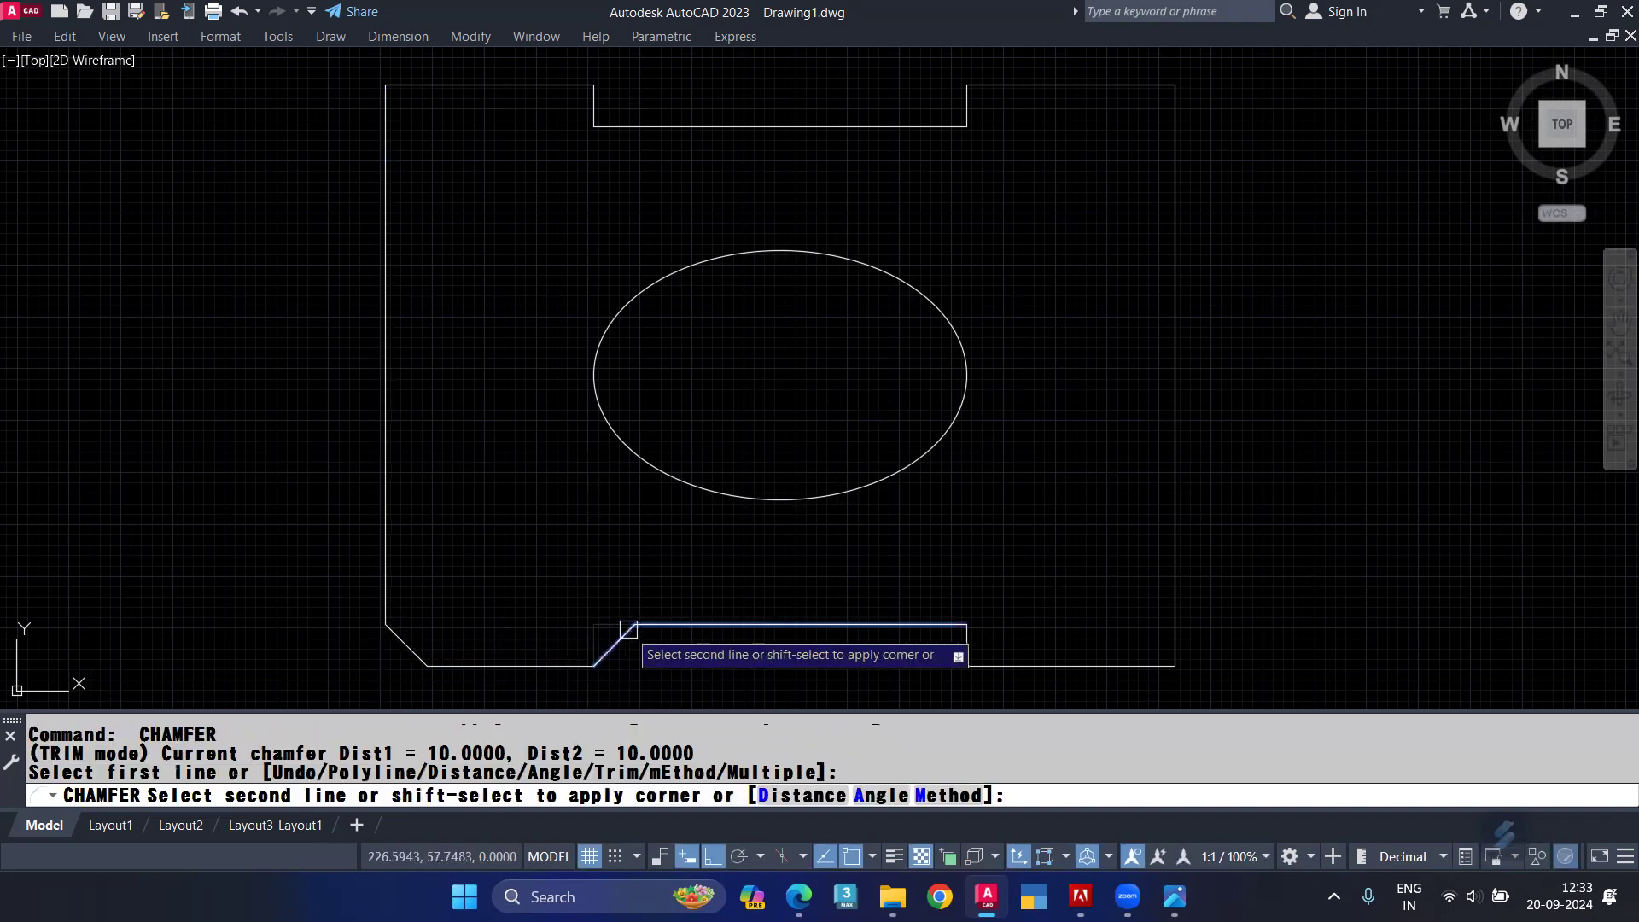
click(628, 630)
key(Return)
click(903, 626)
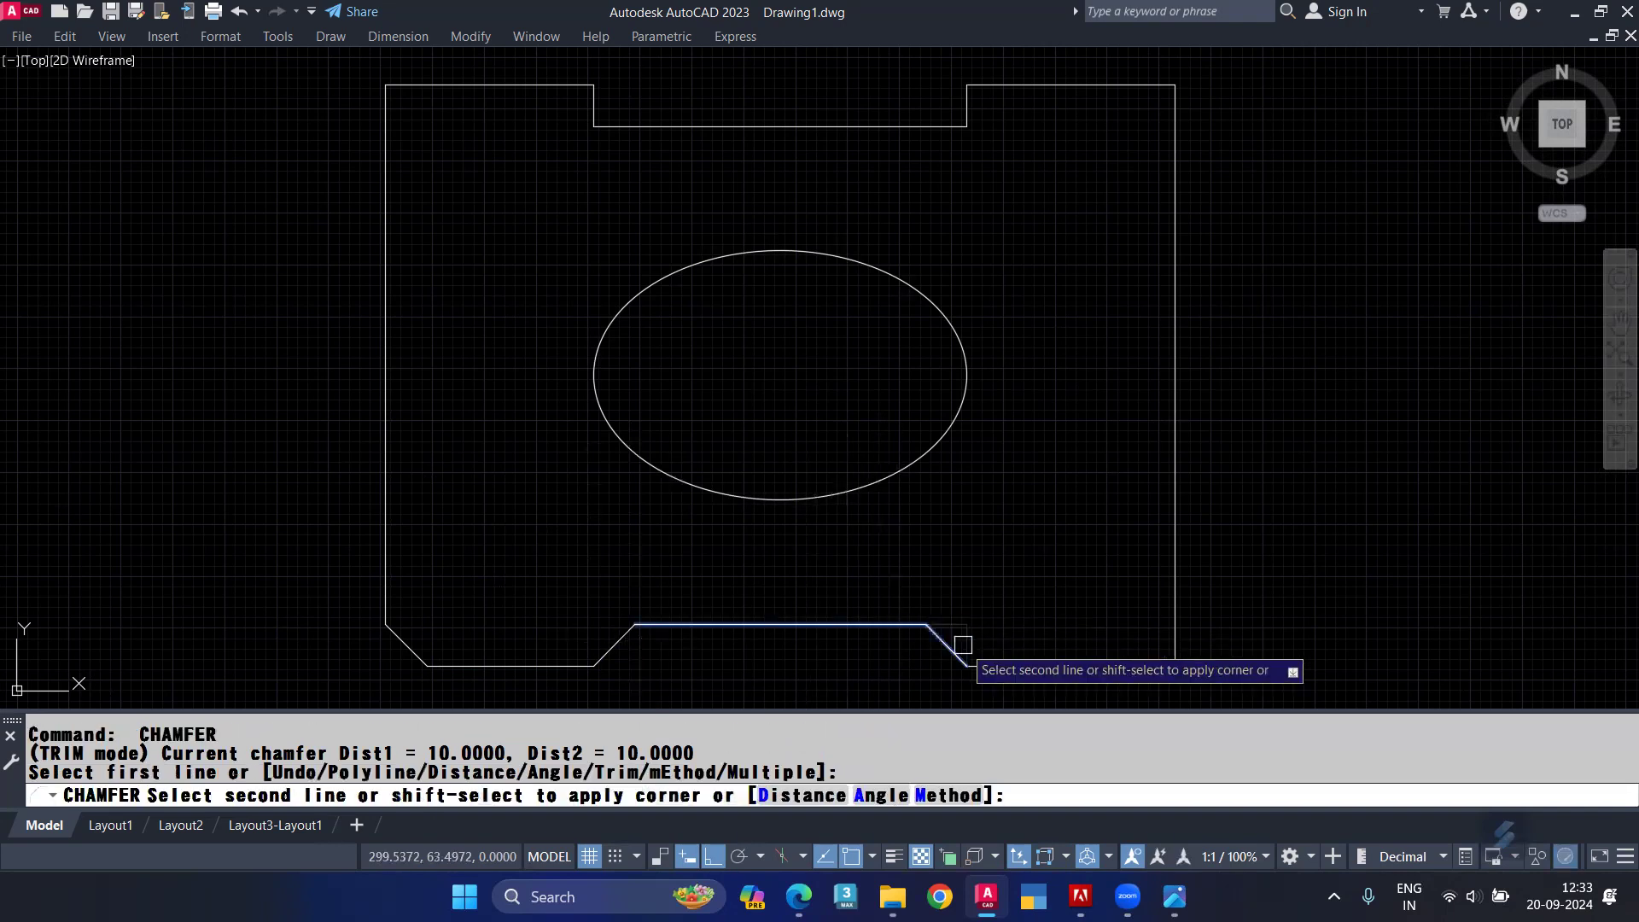
click(963, 645)
key(Return)
click(1123, 666)
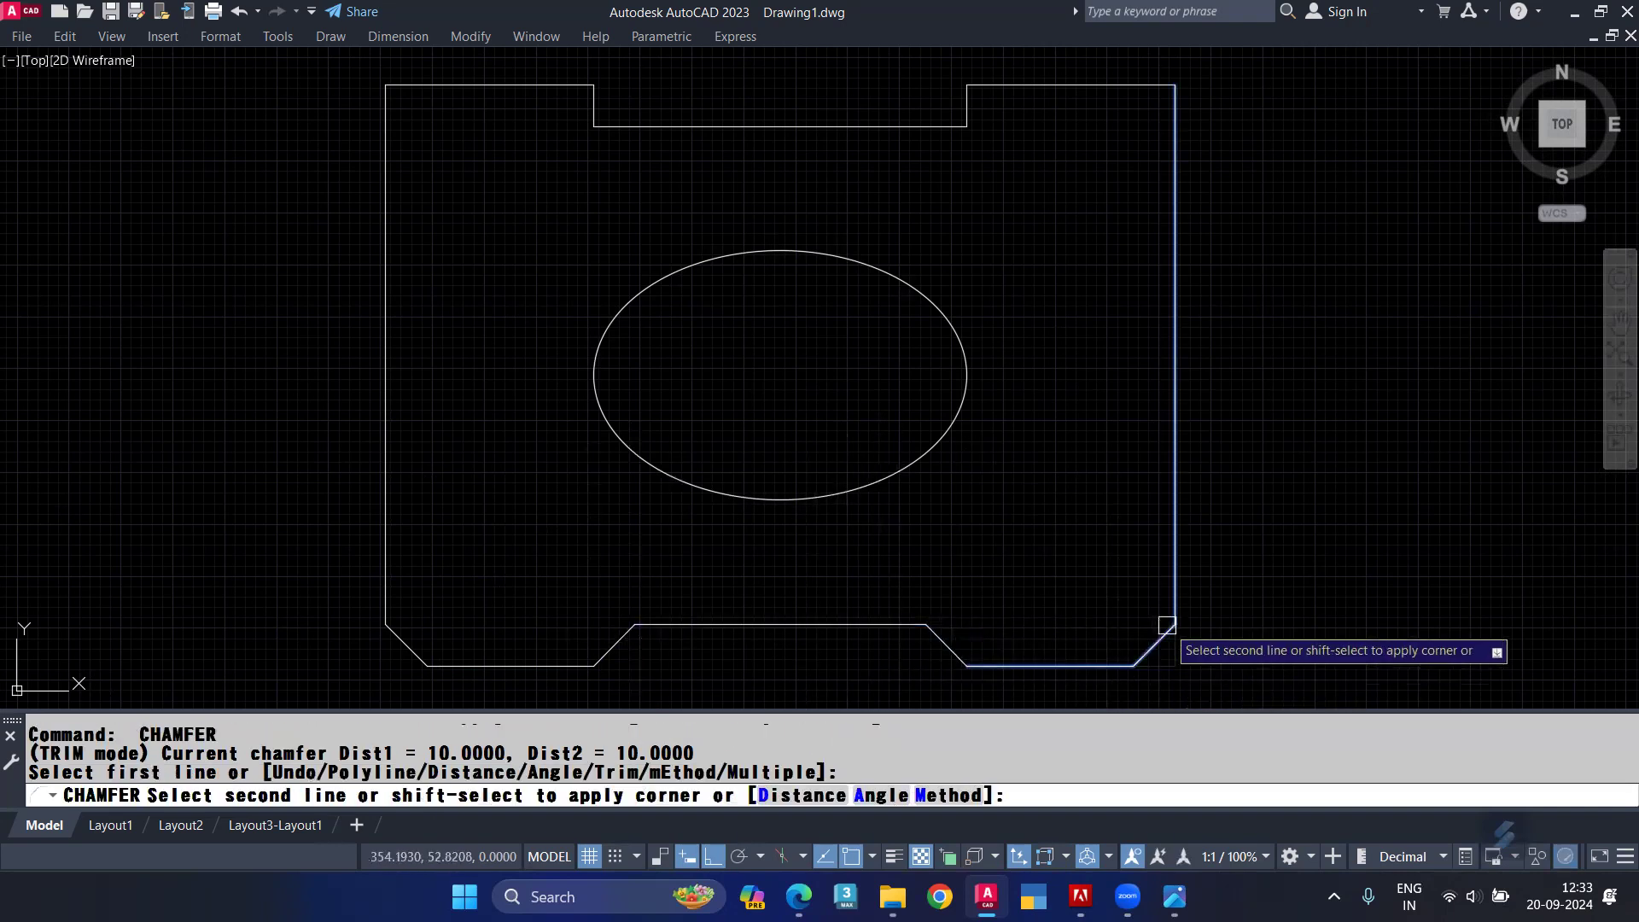
click(1166, 626)
Step: Chamfer the plate's upper-right corner with distances of 10, try the upper notch's right outer corner, and undo that last chamfer
middle_drag(1113, 458, 1141, 583)
key(Return)
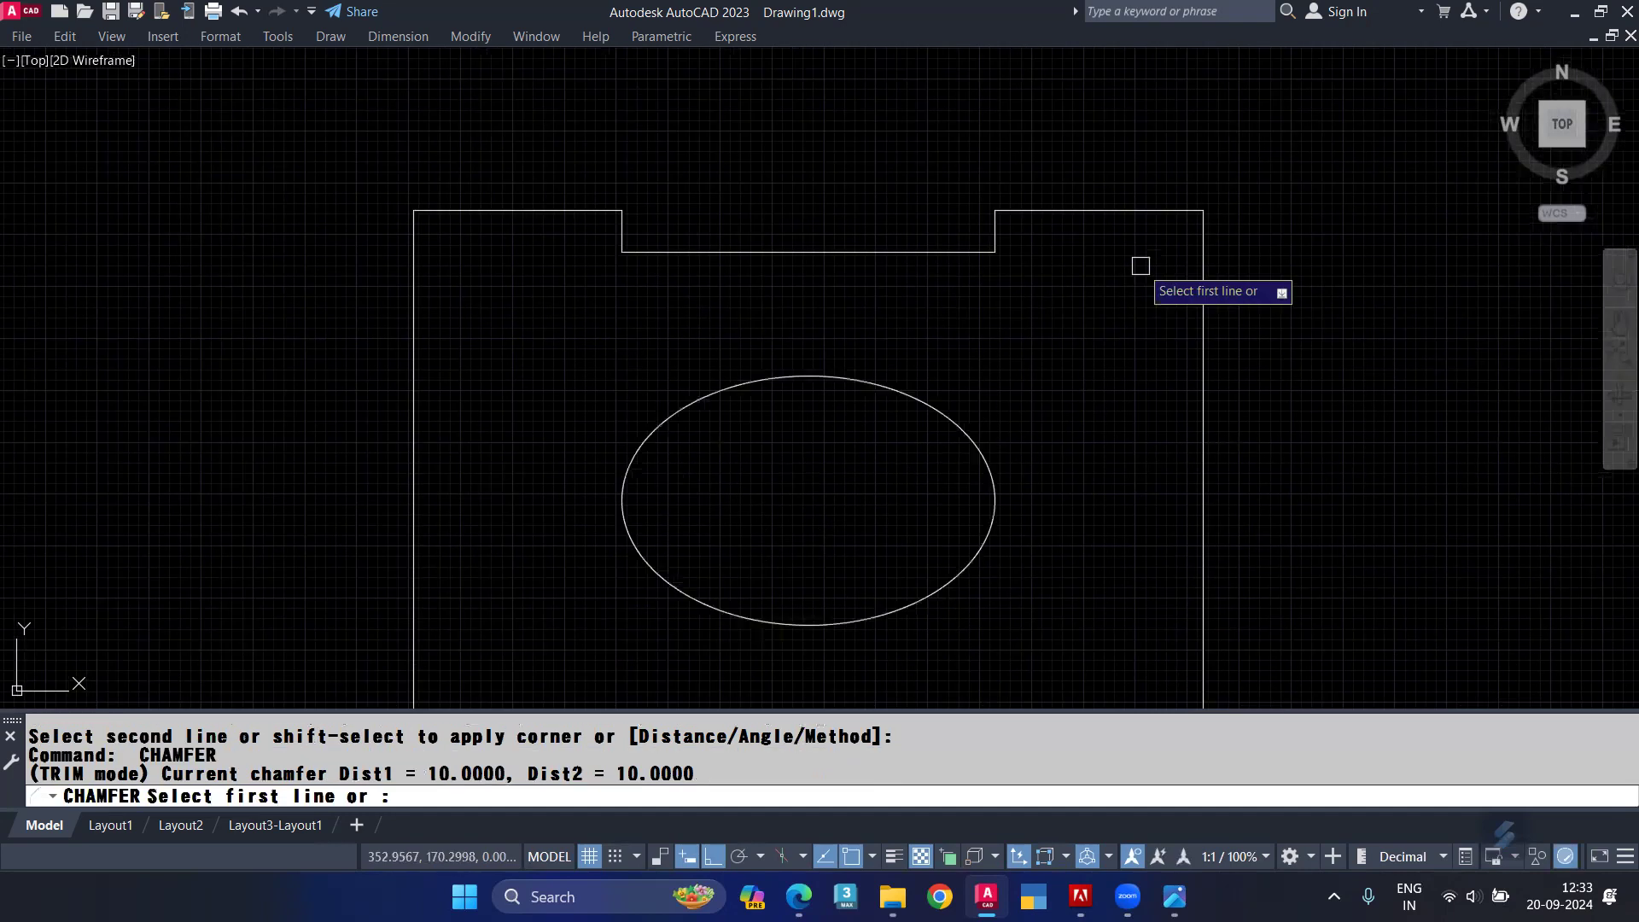
click(1033, 213)
click(992, 234)
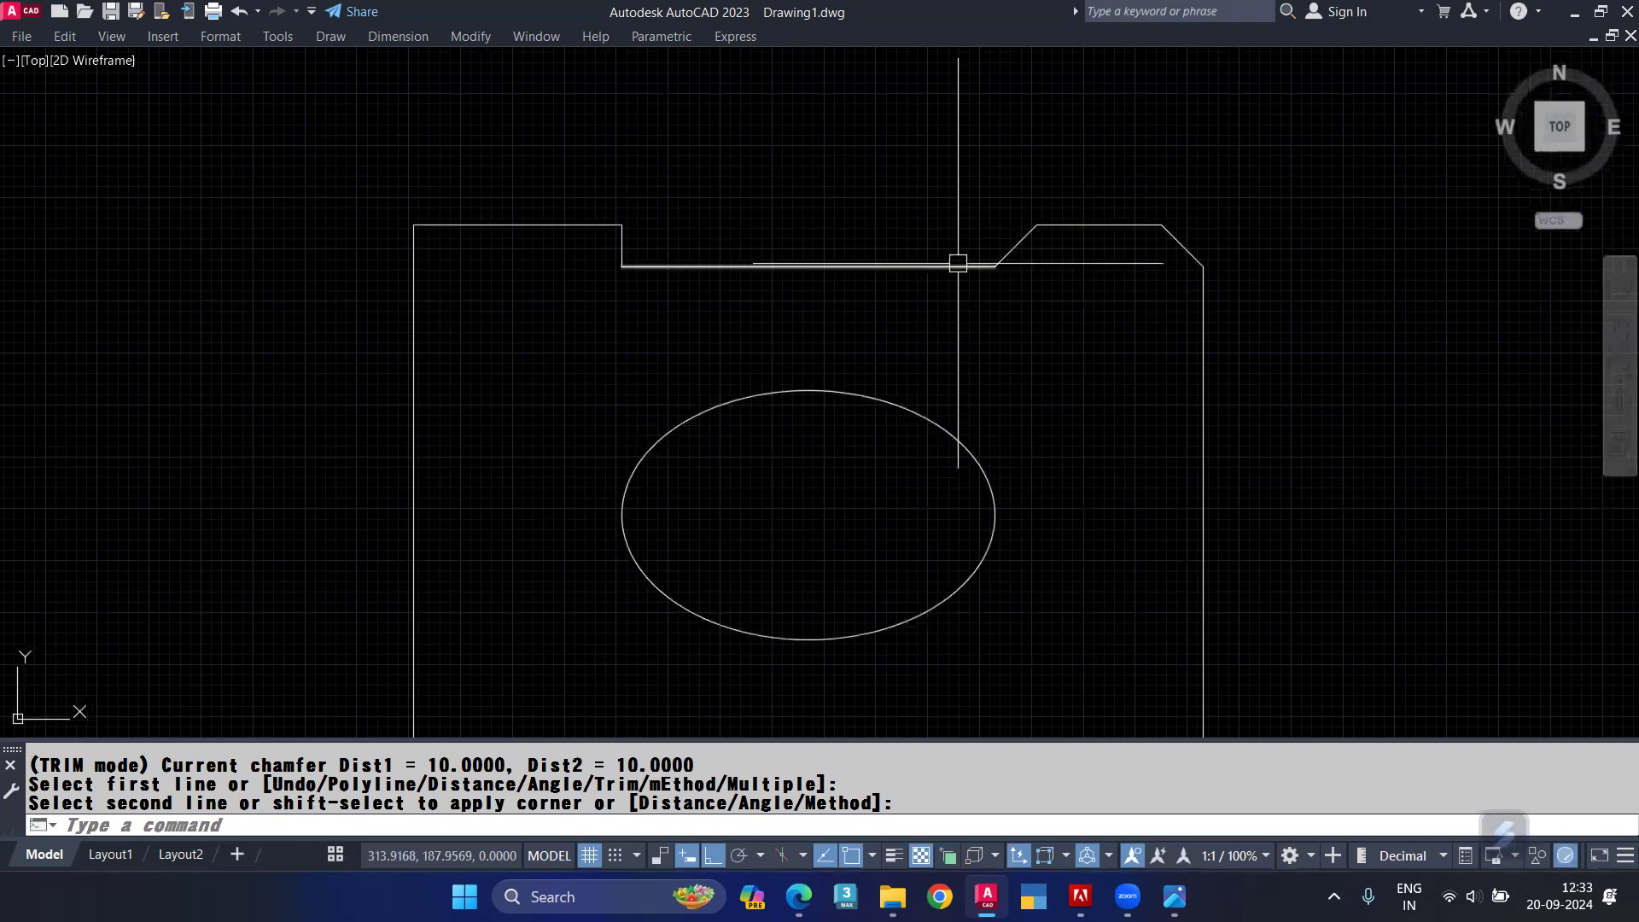
key(ctrl+z)
Step: Chamfer both inner corners of the upper notch and the plate's upper-left corner with the same distances of 10
click(955, 265)
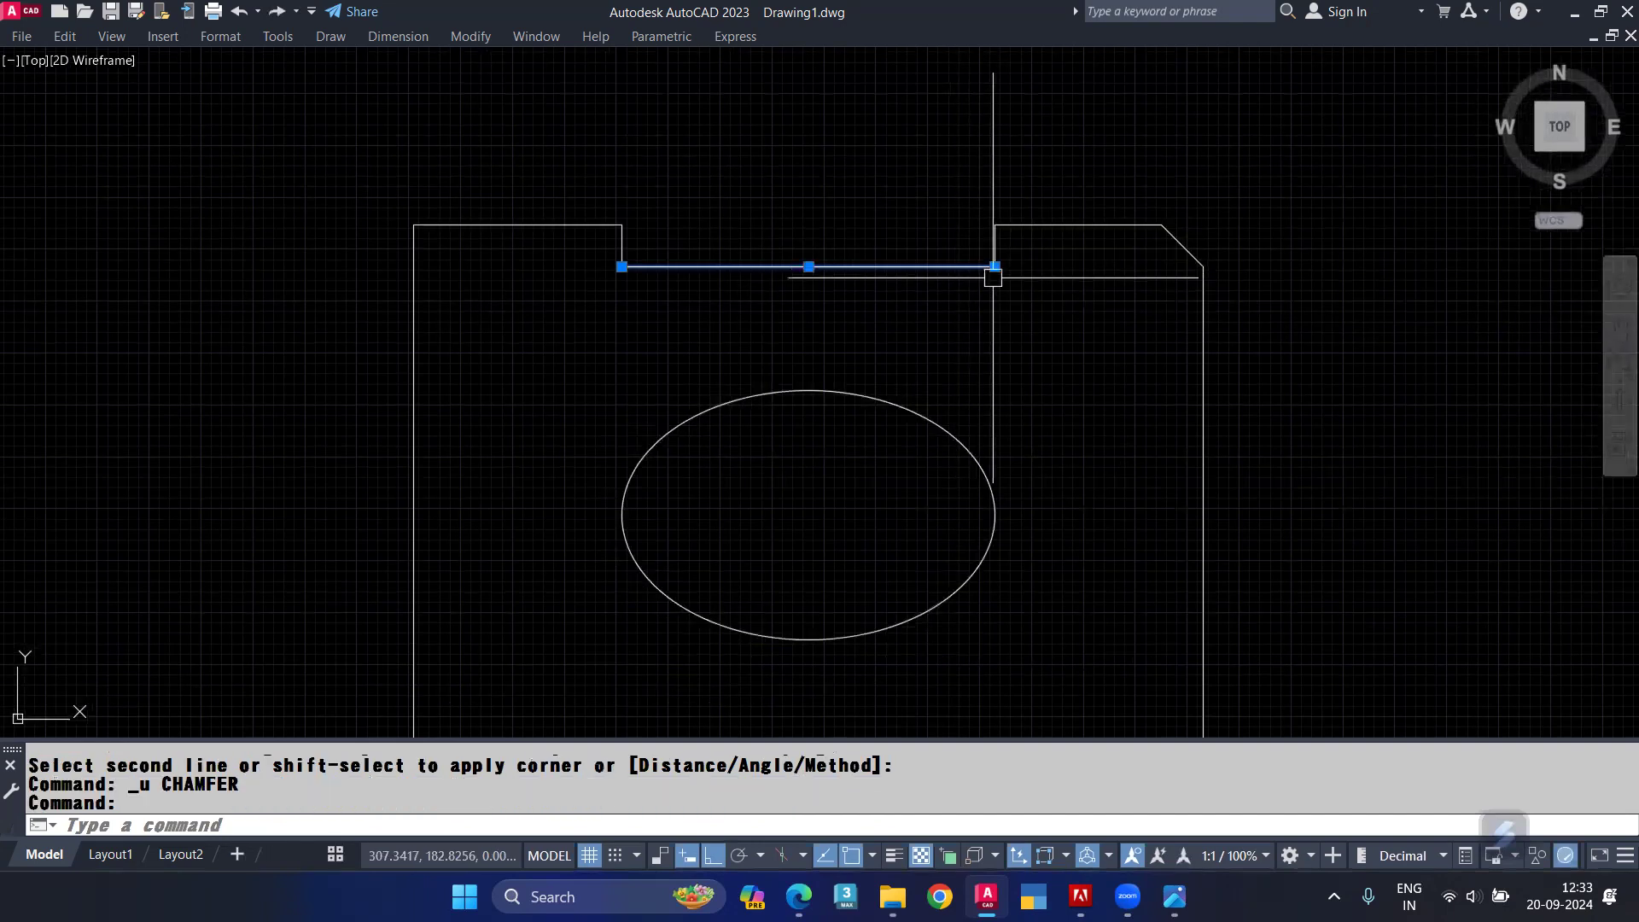
key(Escape)
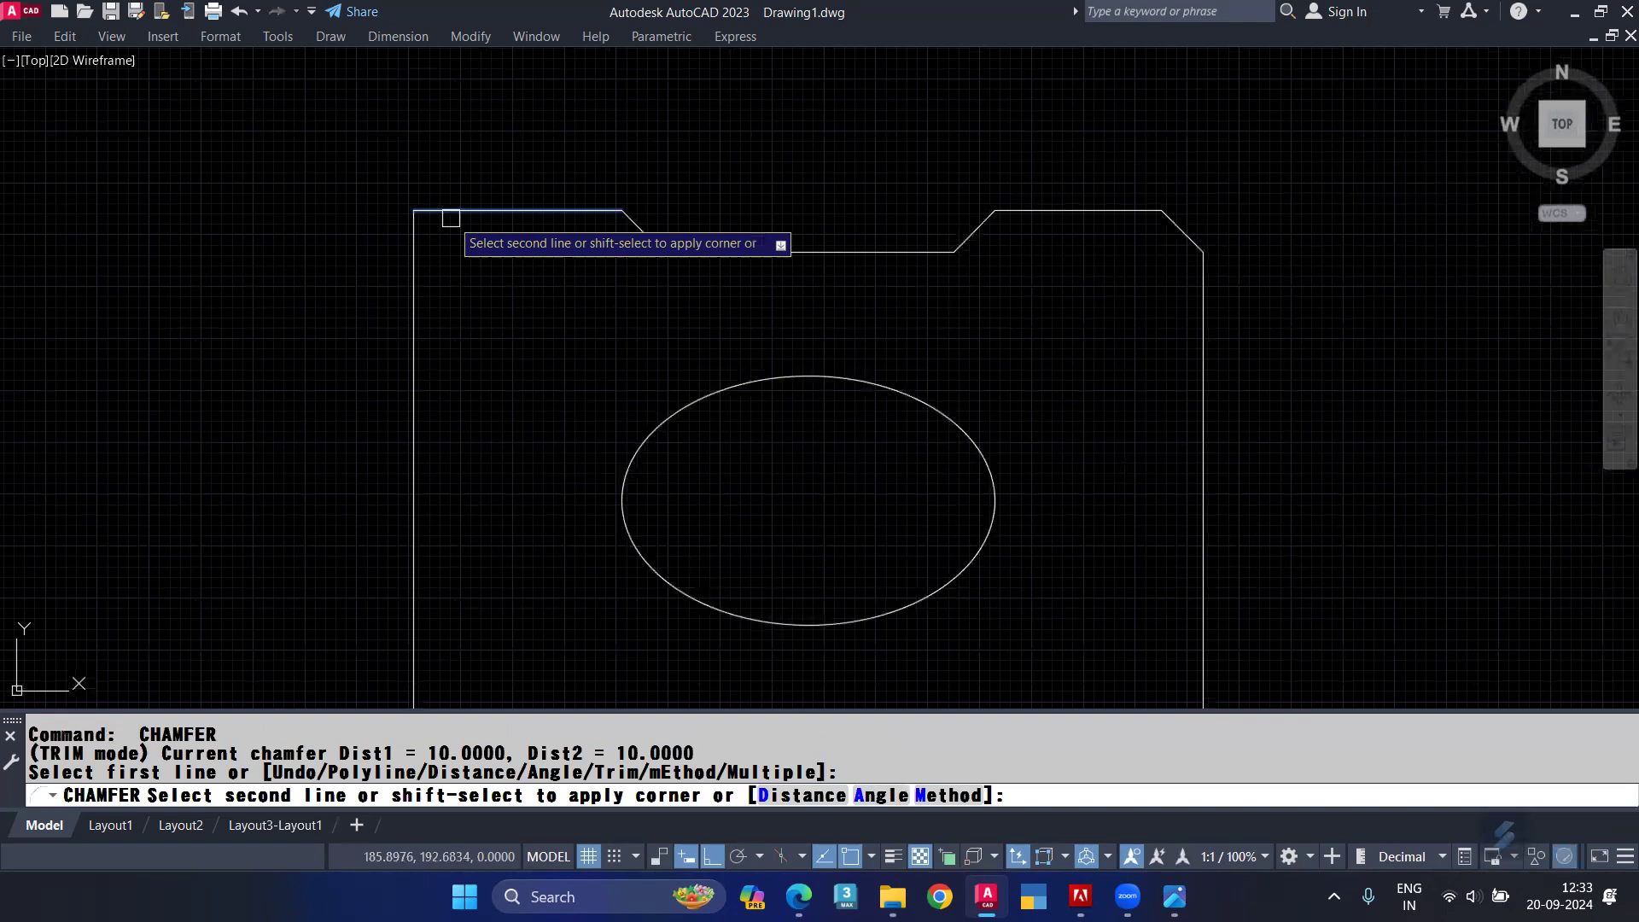
click(414, 253)
scroll(524, 293, down, 2)
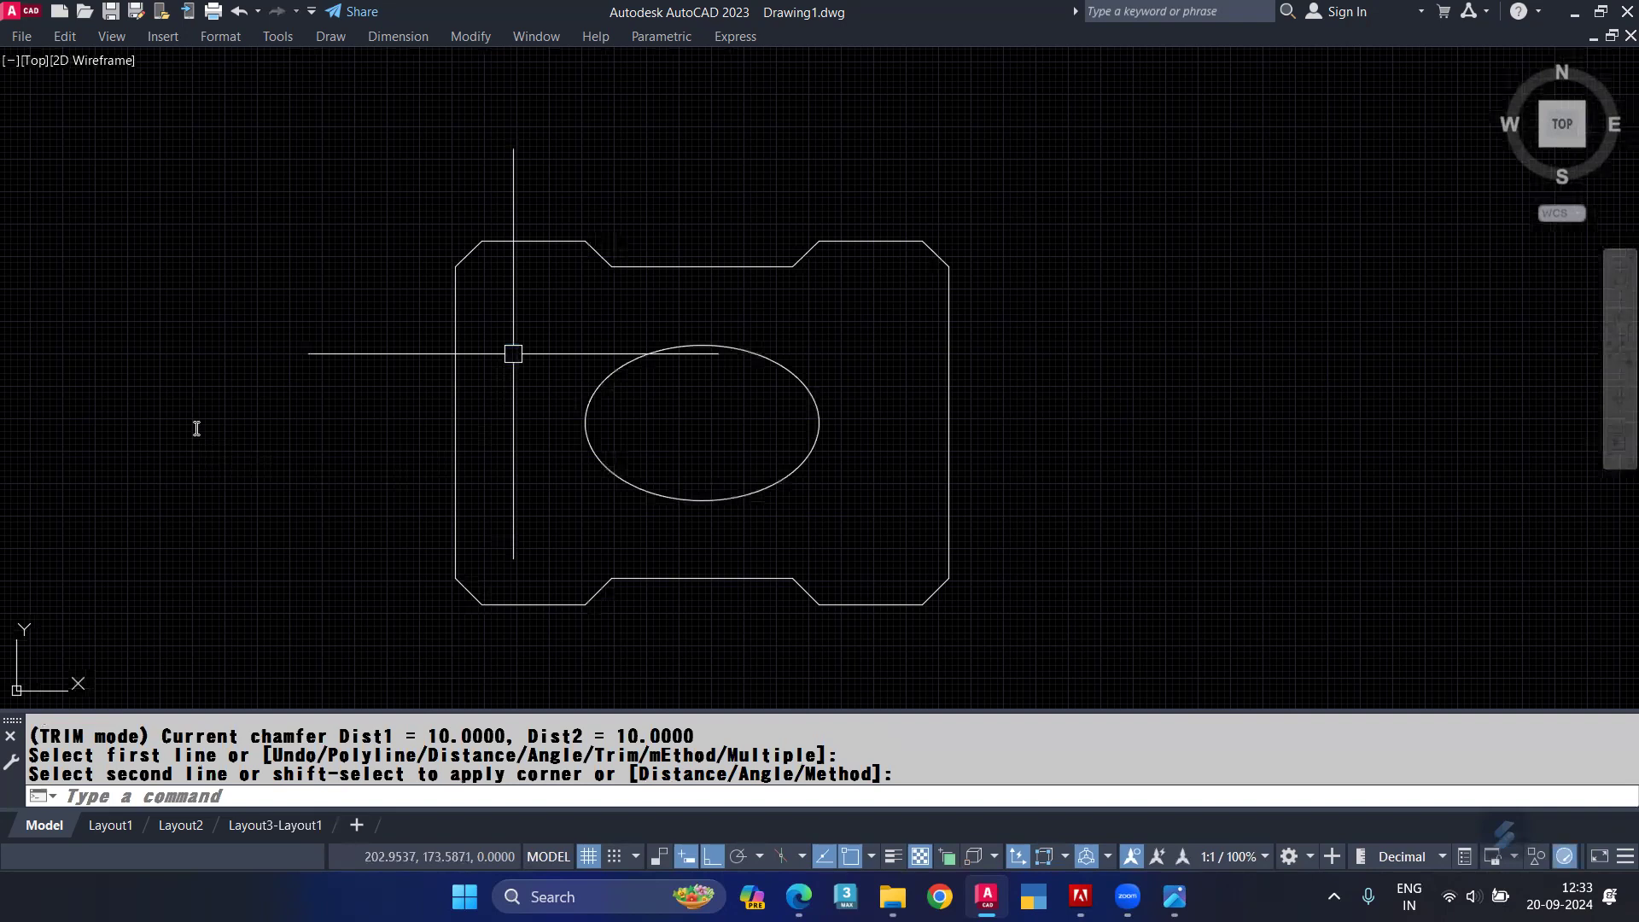
Step: End the Chamfer command and copy one full CHA command sequence with its prompts from the command history
key(Escape)
key(ctrl+F2)
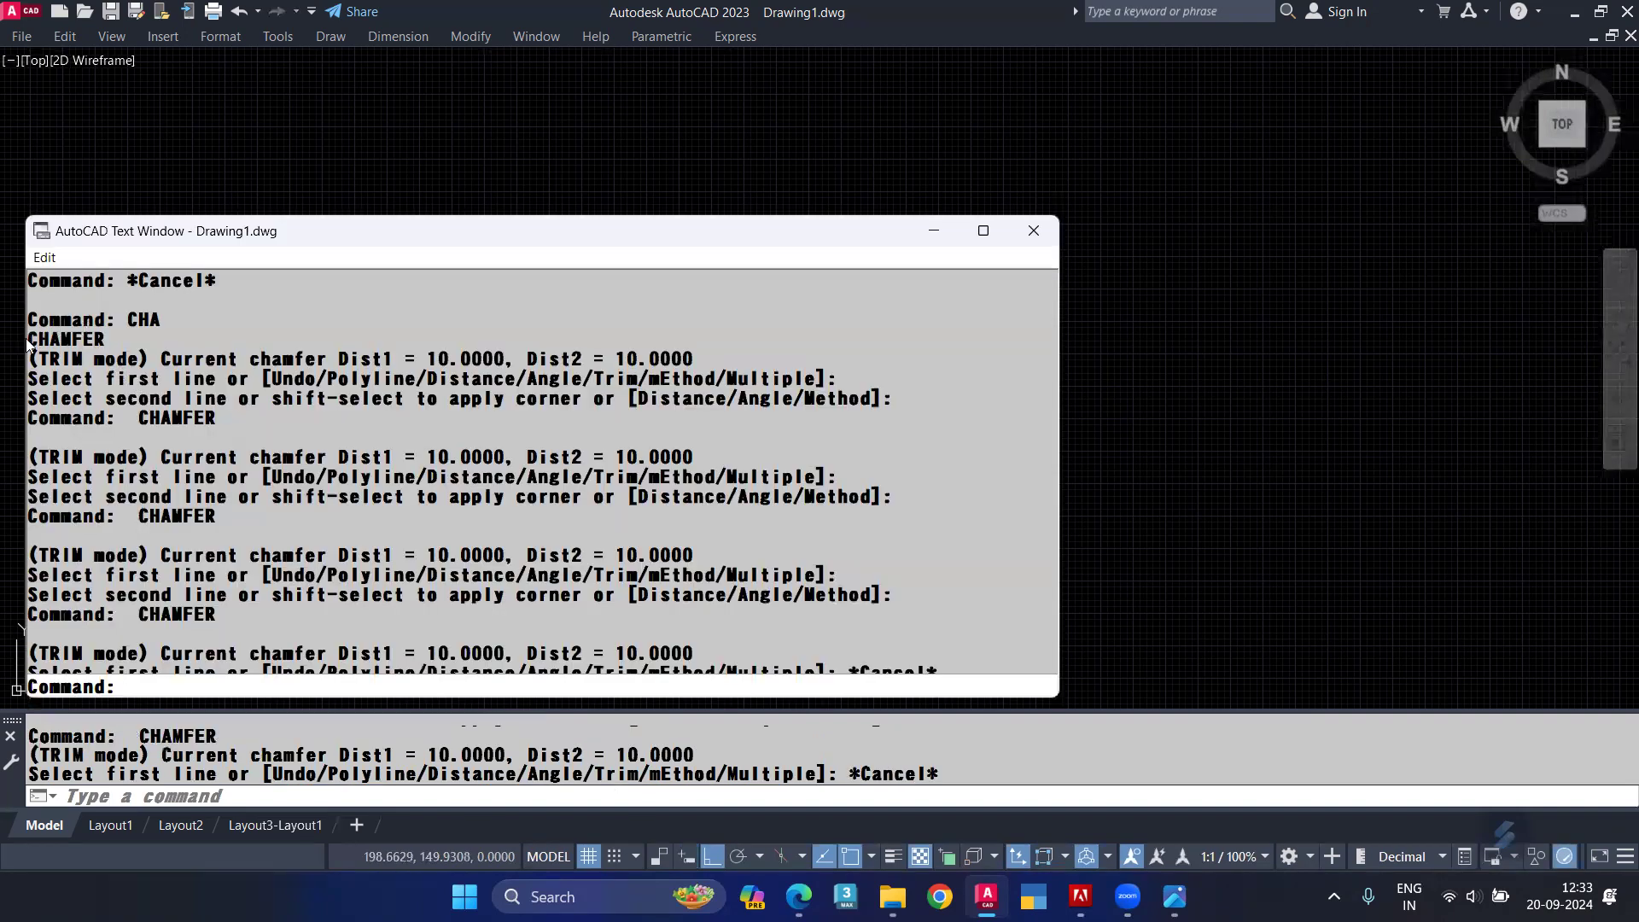
drag(30, 339, 910, 414)
key(ctrl+c)
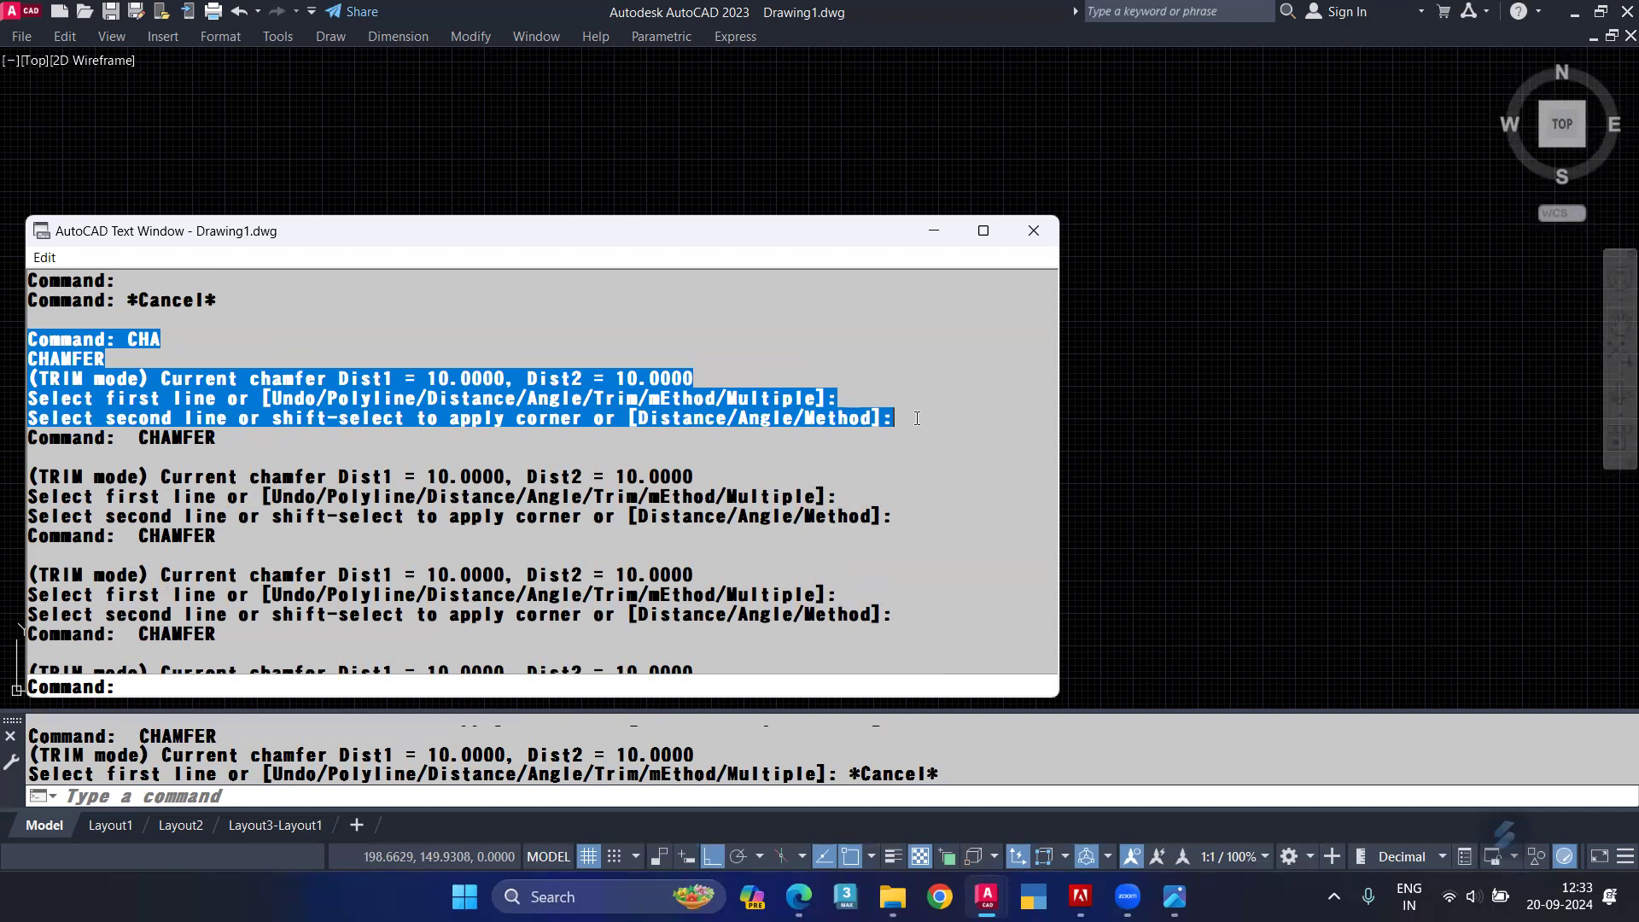
Step: Switch to the Google Docs notes and paste the copied Chamfer prompts on a new line at the end
click(799, 896)
scroll(616, 664, down, 7)
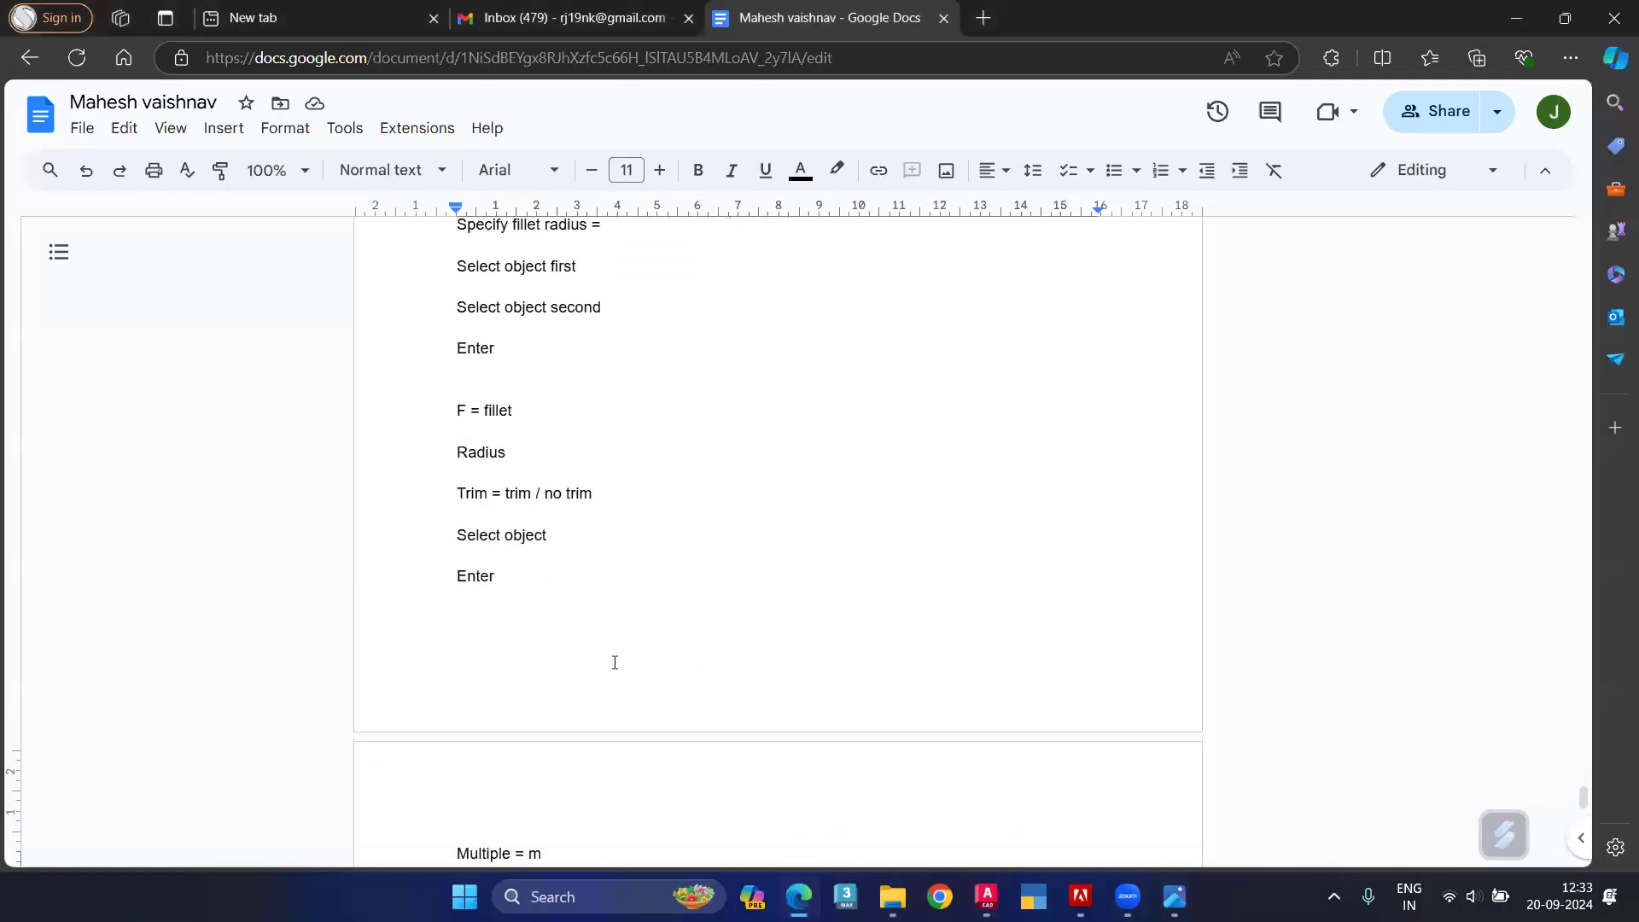
key(Return)
key(ctrl+v)
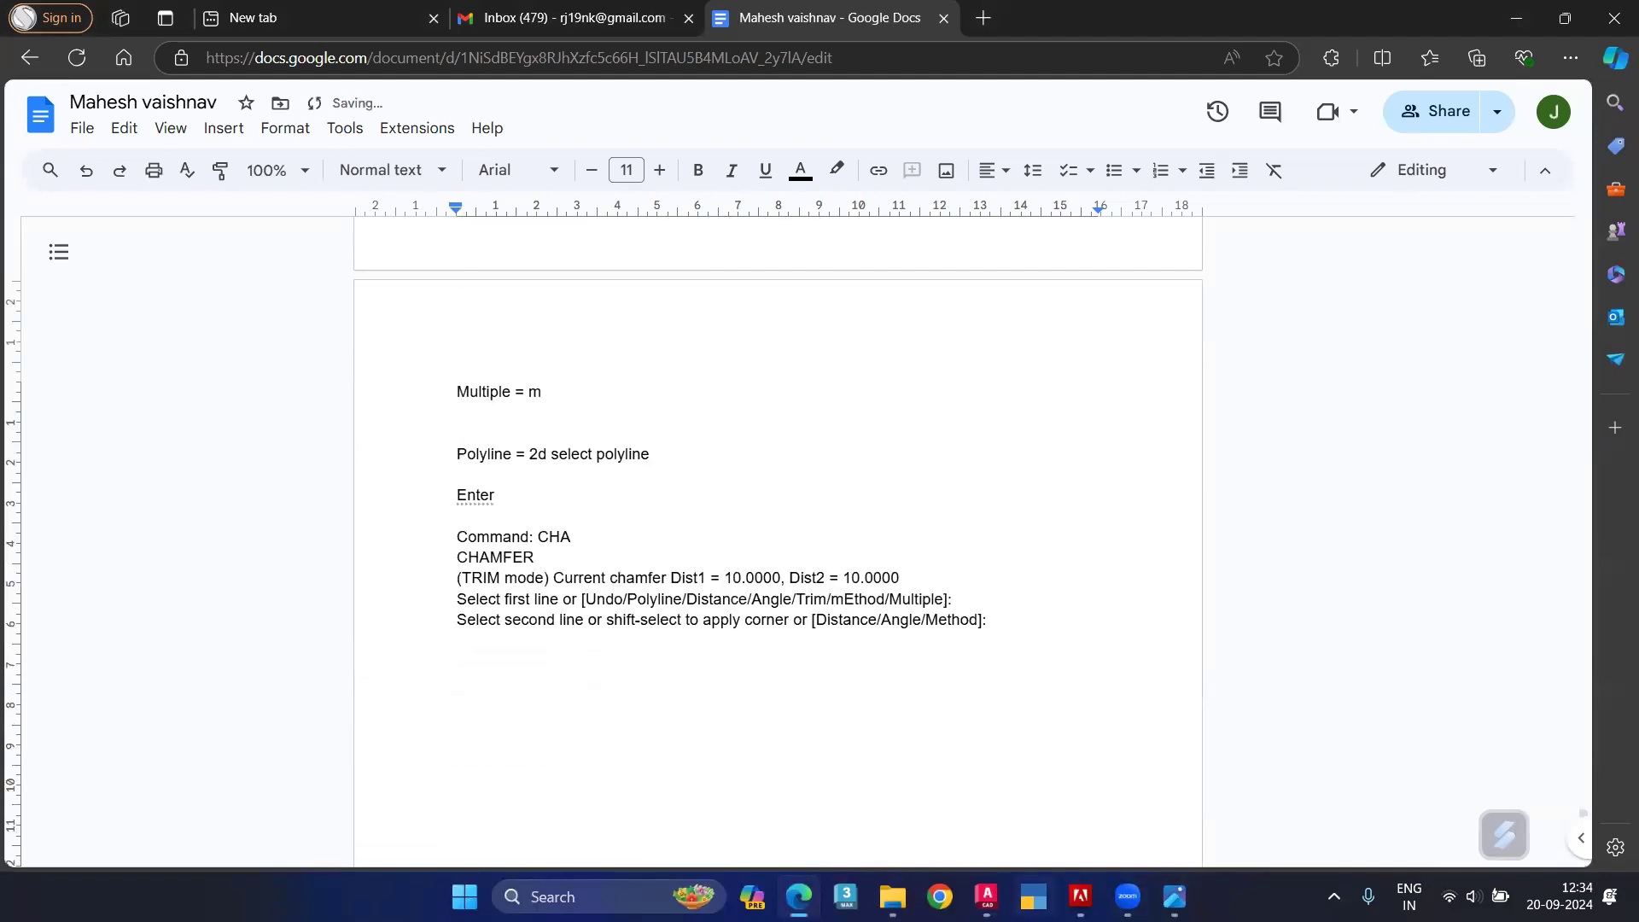
Step: Switch to AutoCAD, examine the Chamfer command's options from Undo to Multiple, and leave the command
mouse_move(986, 896)
click(952, 802)
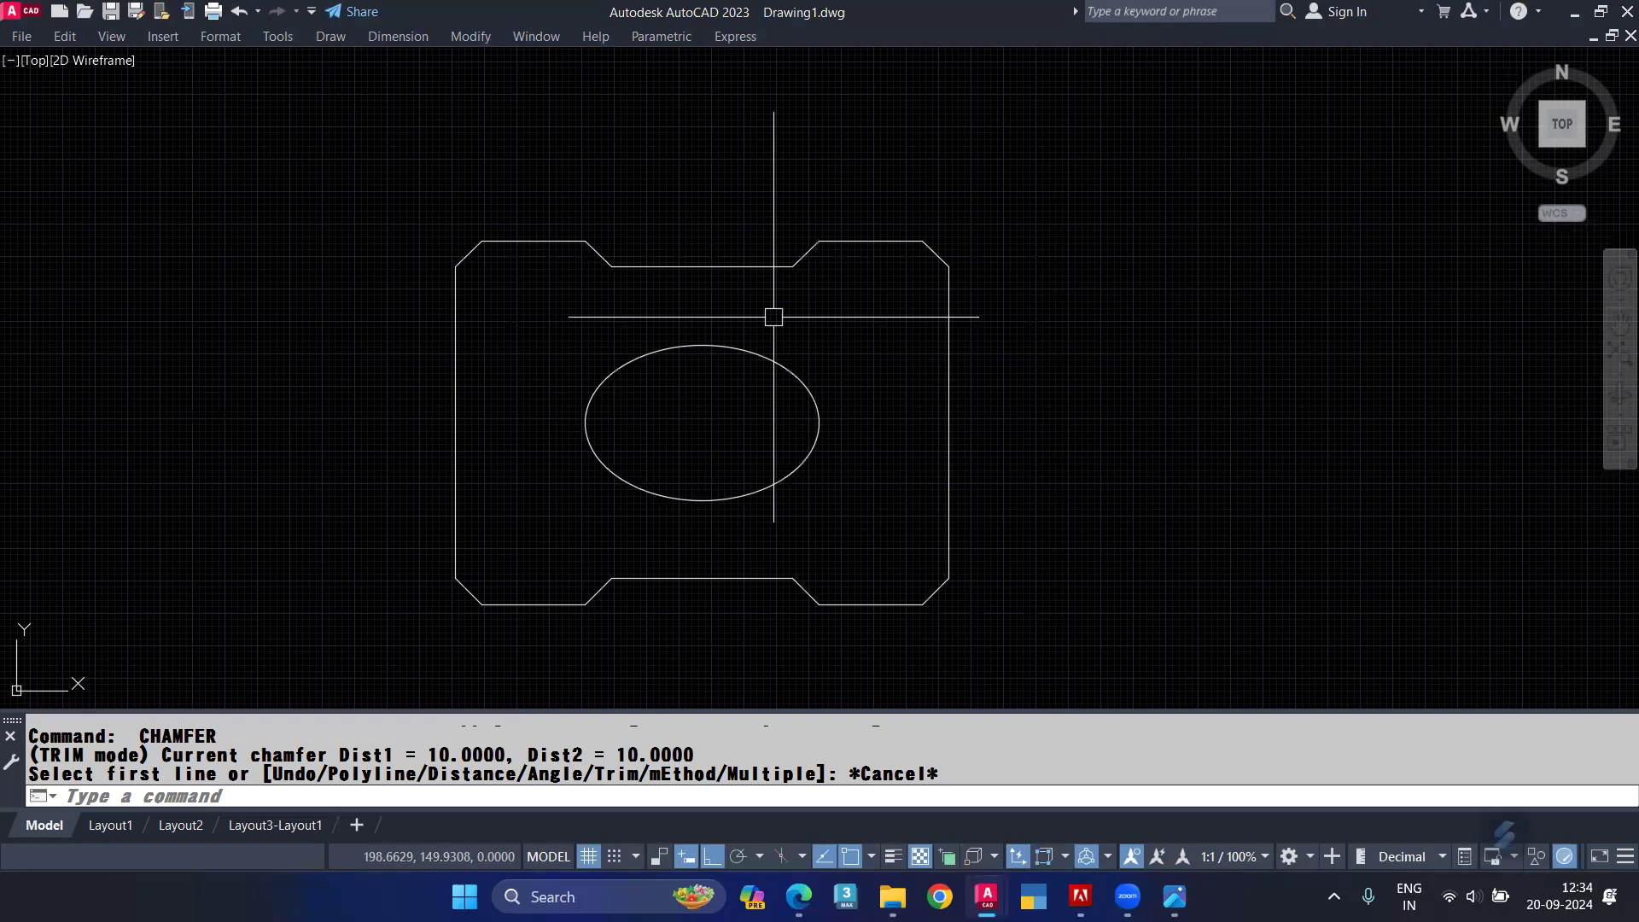
text(CHA)
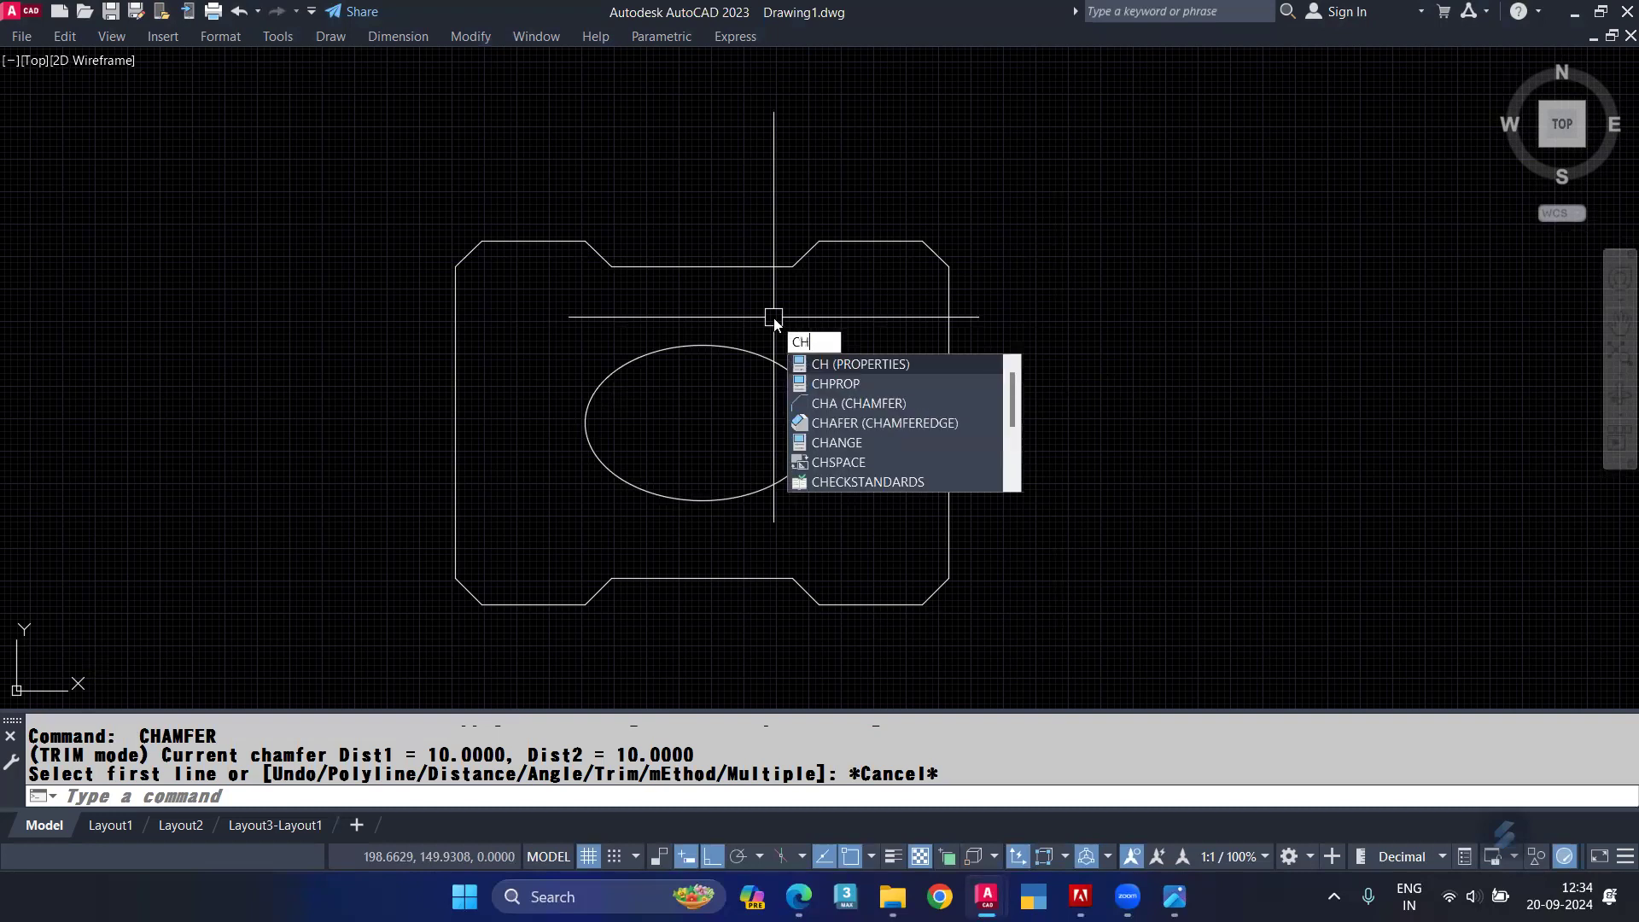
key(Return)
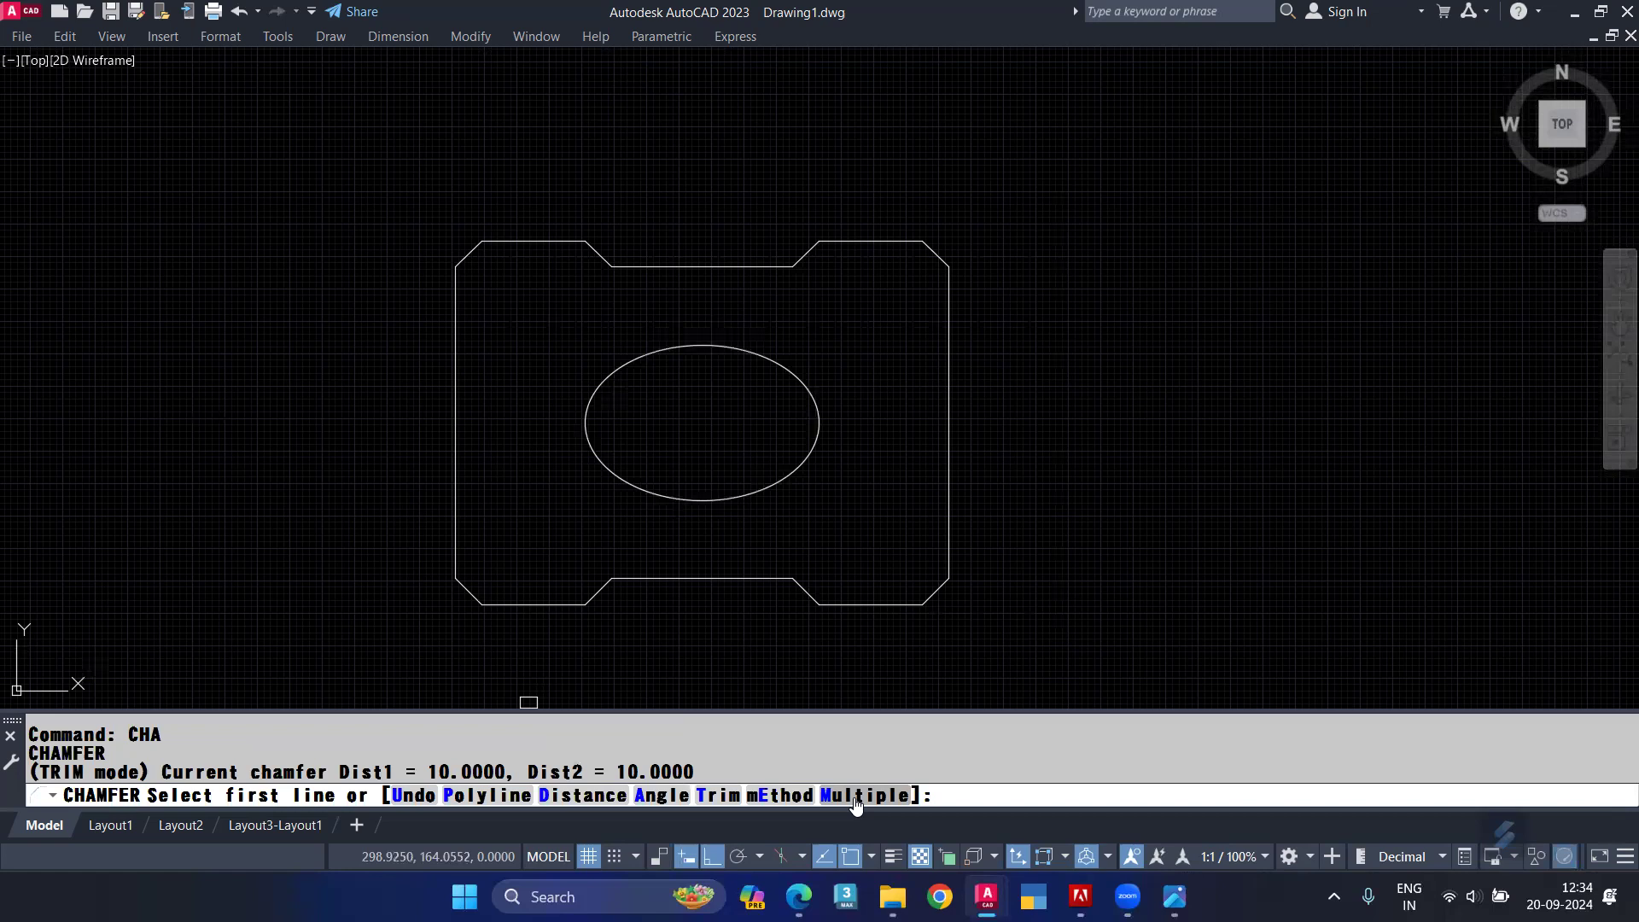
key(Escape)
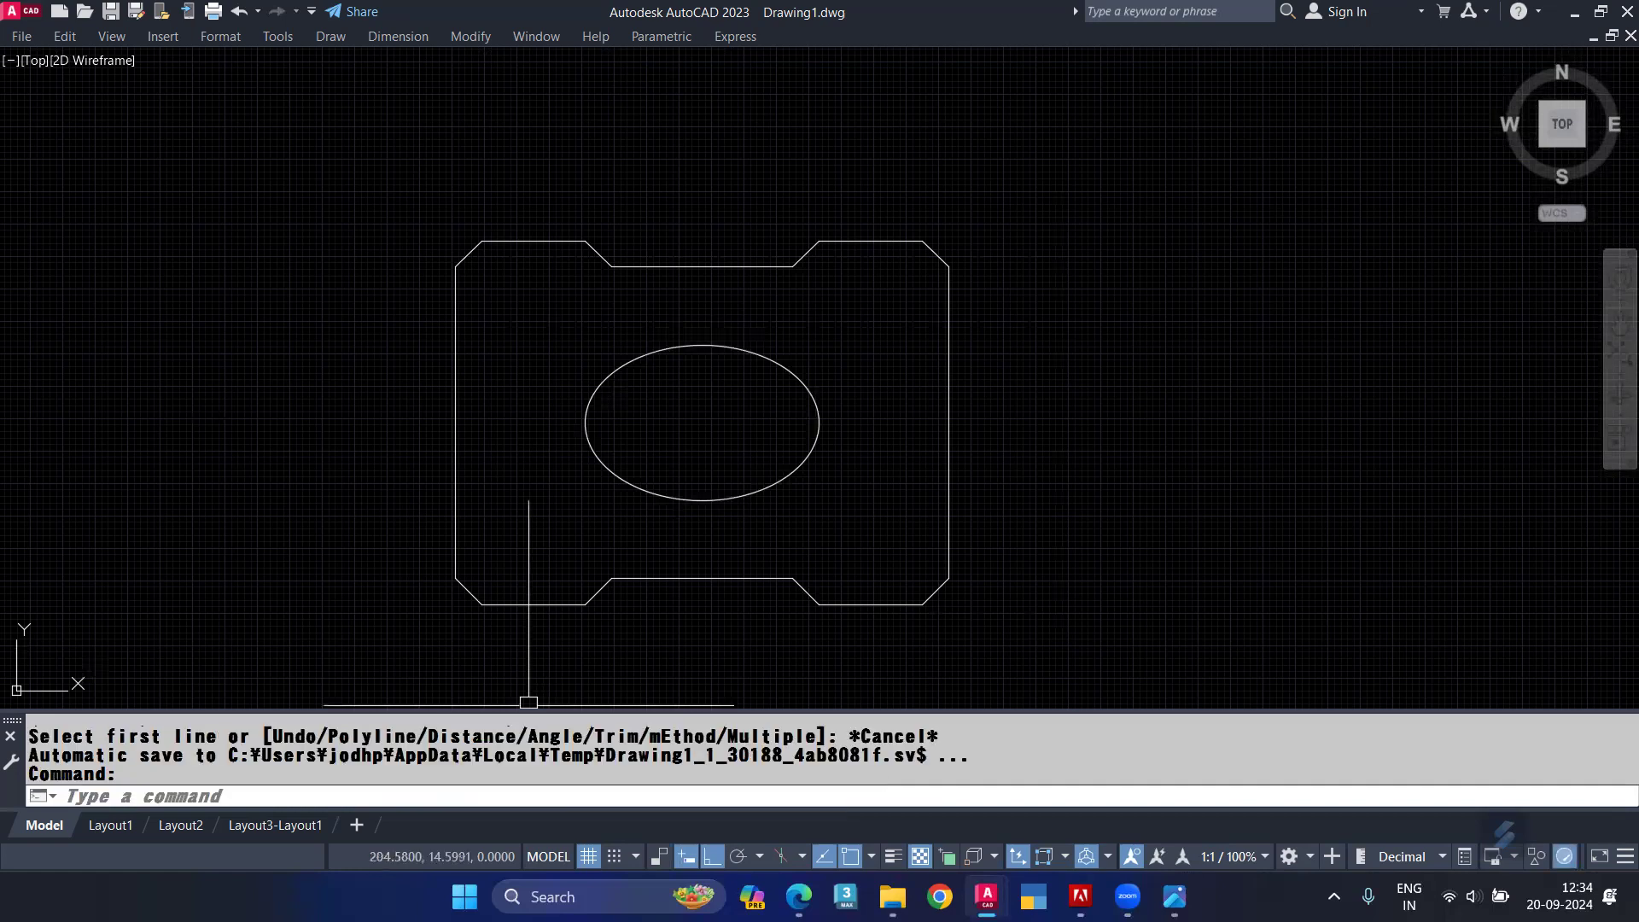
Step: Draw an open, stepped polyline of horizontal and vertical segments in the empty area beside the plate
text(pl)
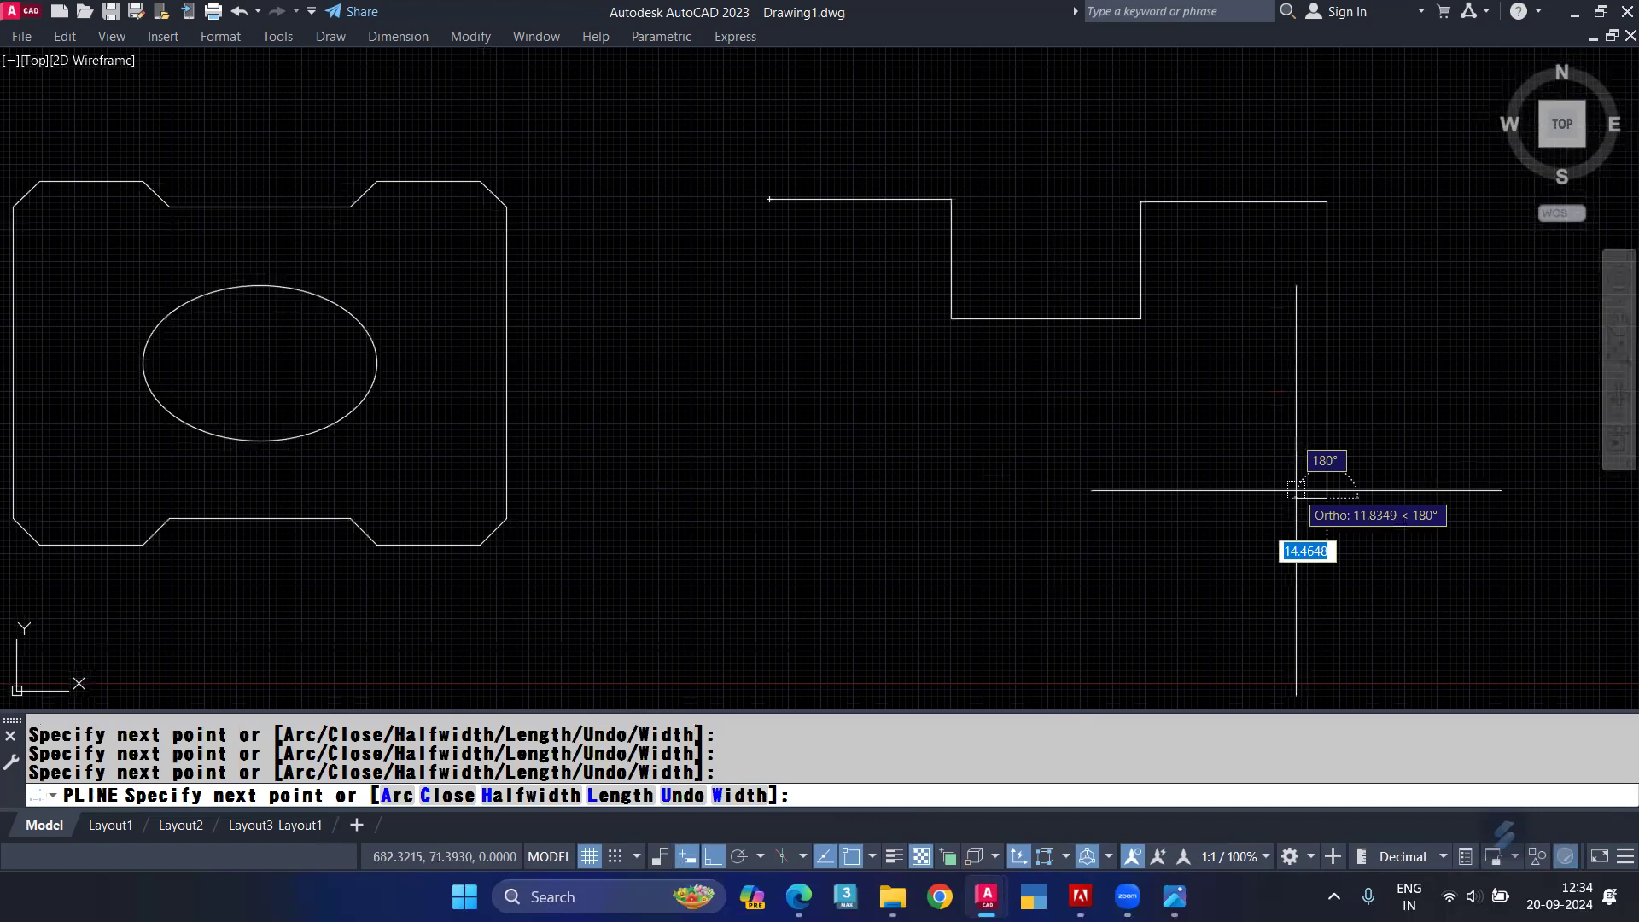
click(1178, 497)
click(1179, 422)
click(966, 422)
click(966, 512)
click(865, 512)
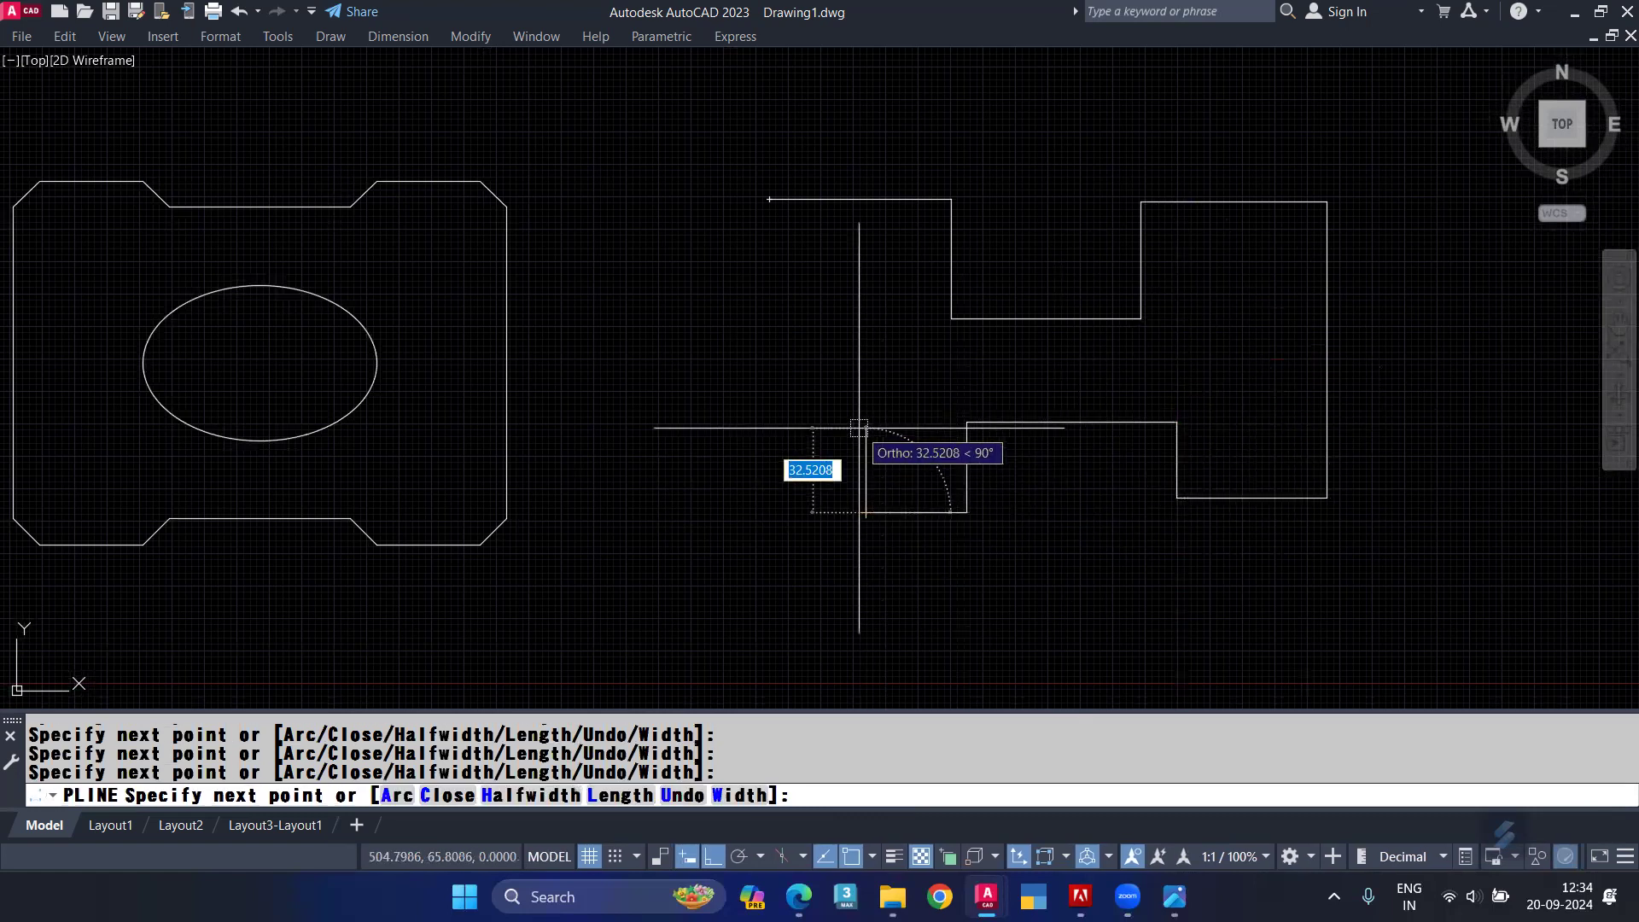
click(866, 427)
click(752, 428)
click(607, 507)
click(608, 290)
key(Return)
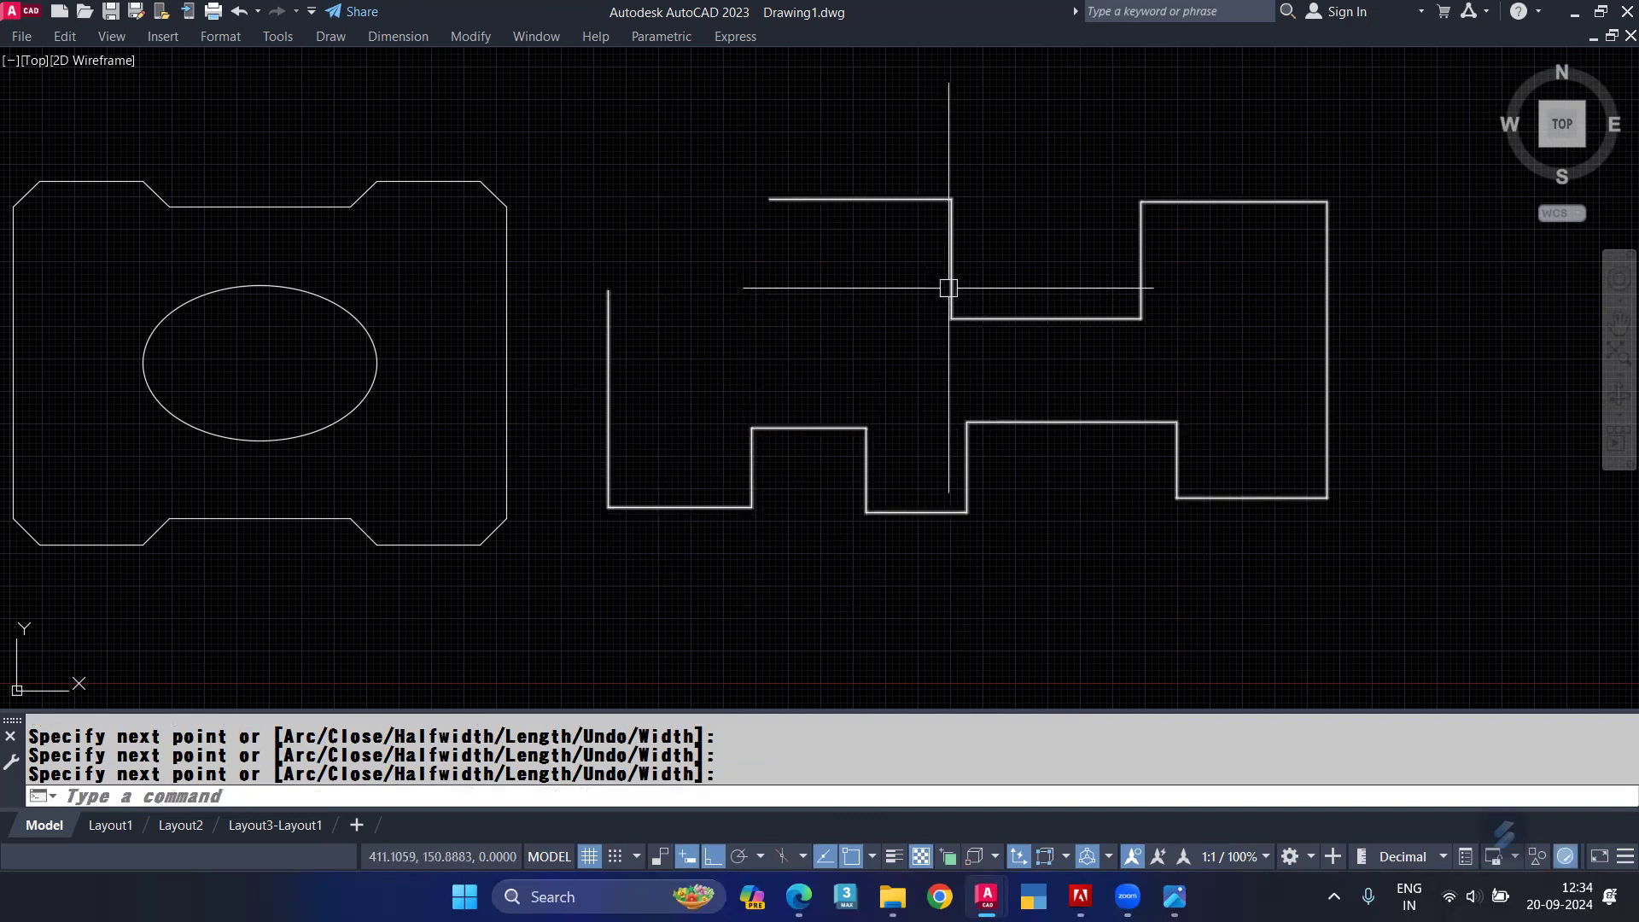
Step: Start the Chamfer command with a first distance of 10, a second distance of 20 and the Multiple option
text(a)
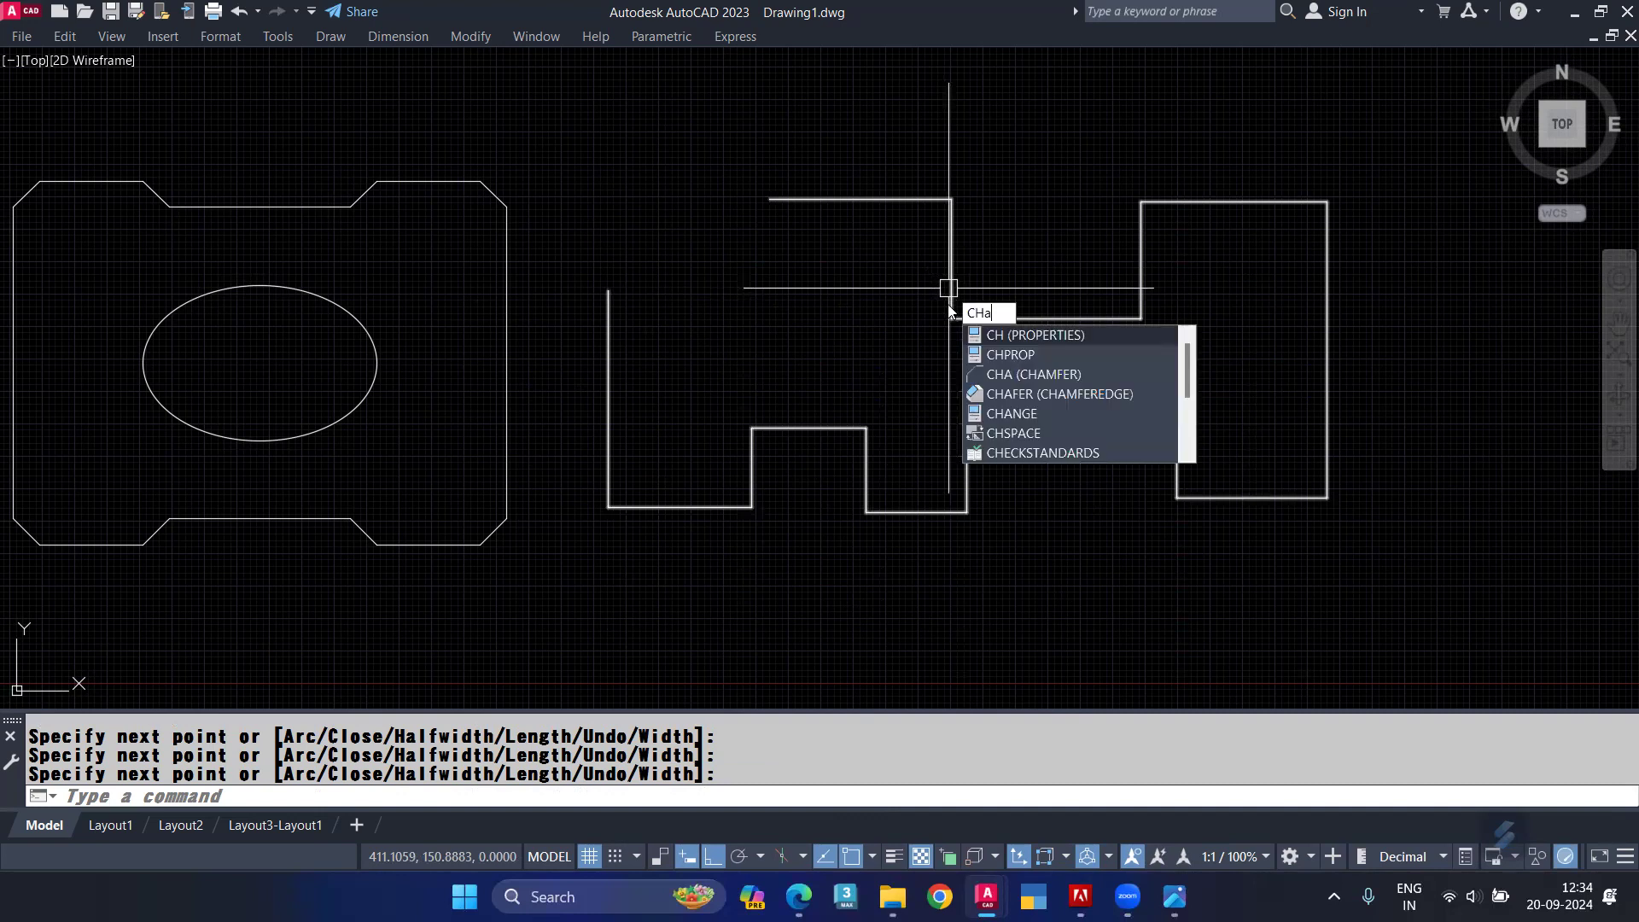
key(Return)
click(588, 793)
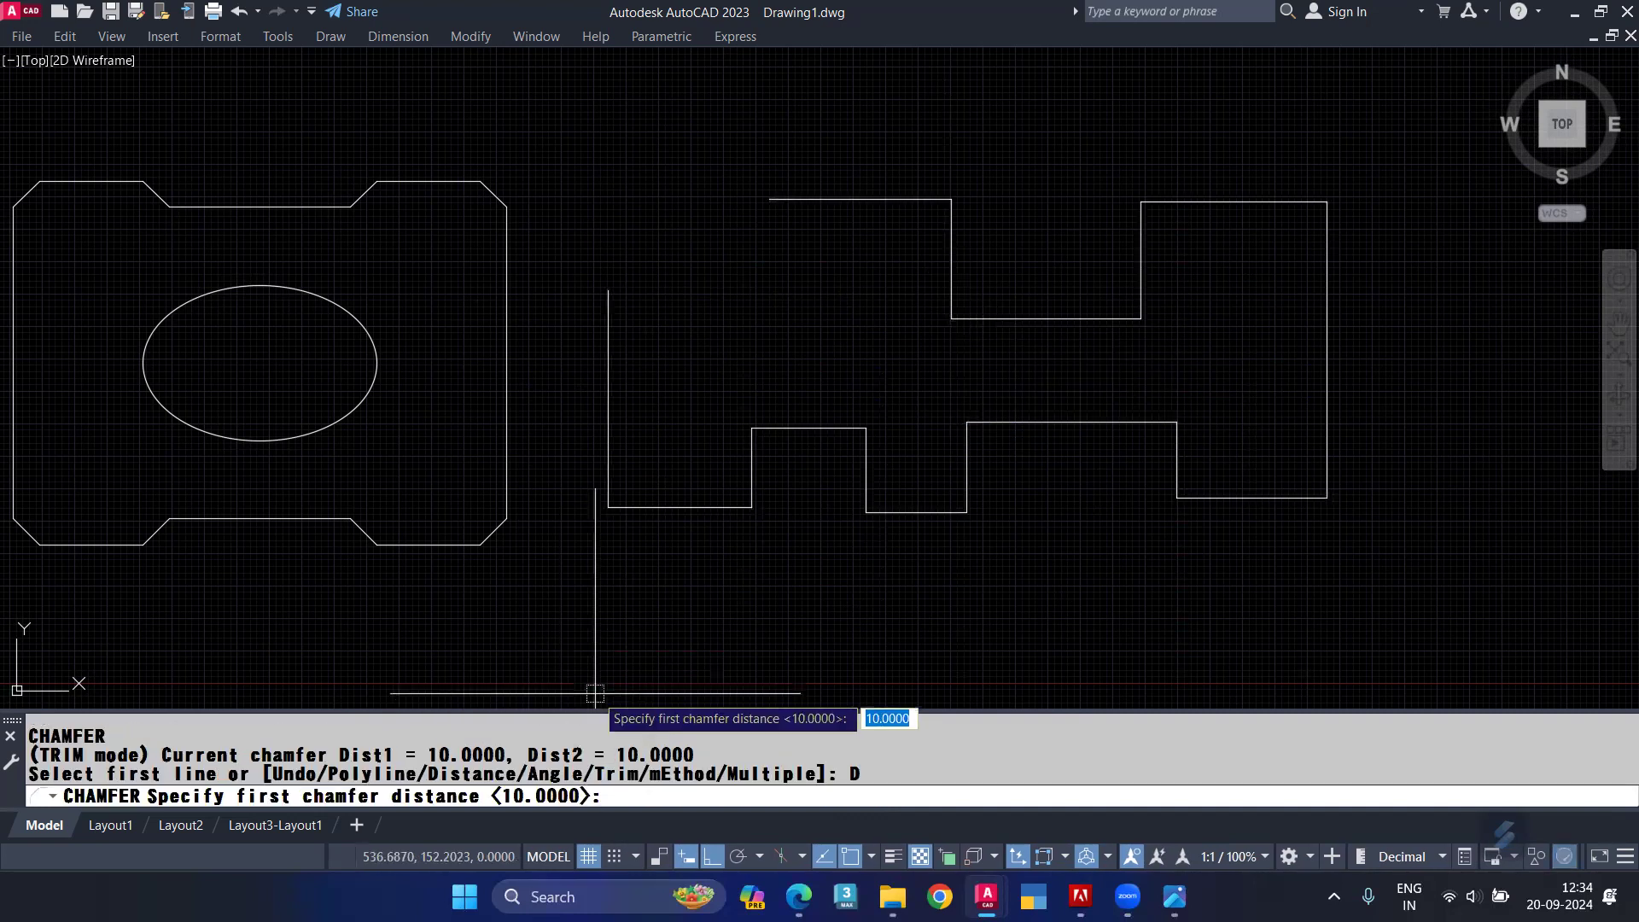
key(Return)
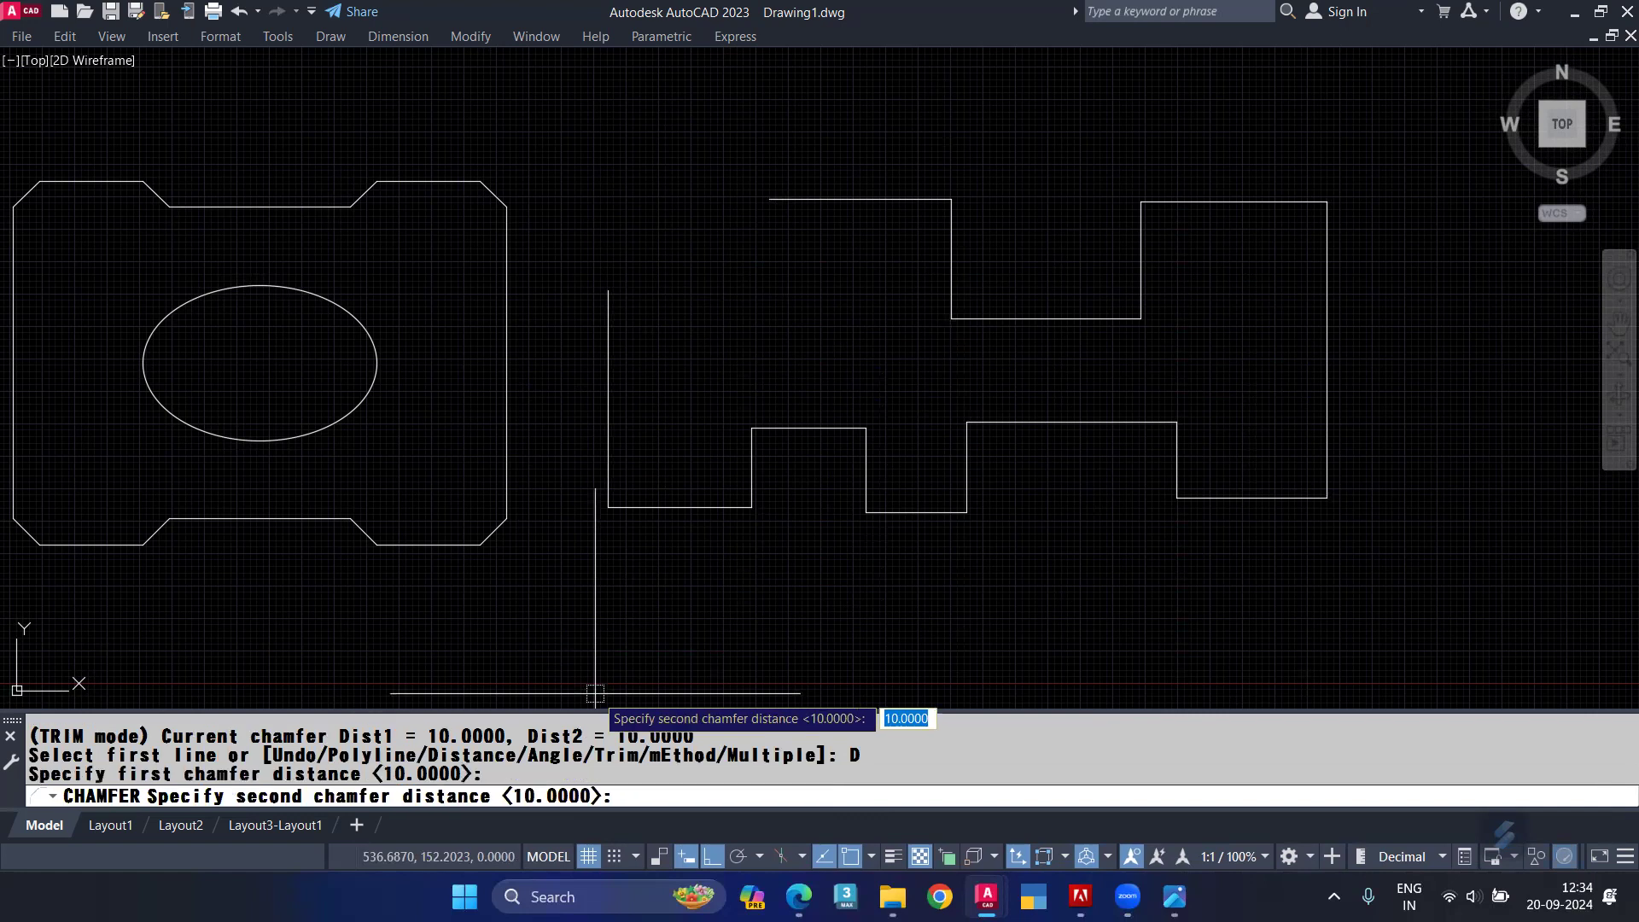
text(20)
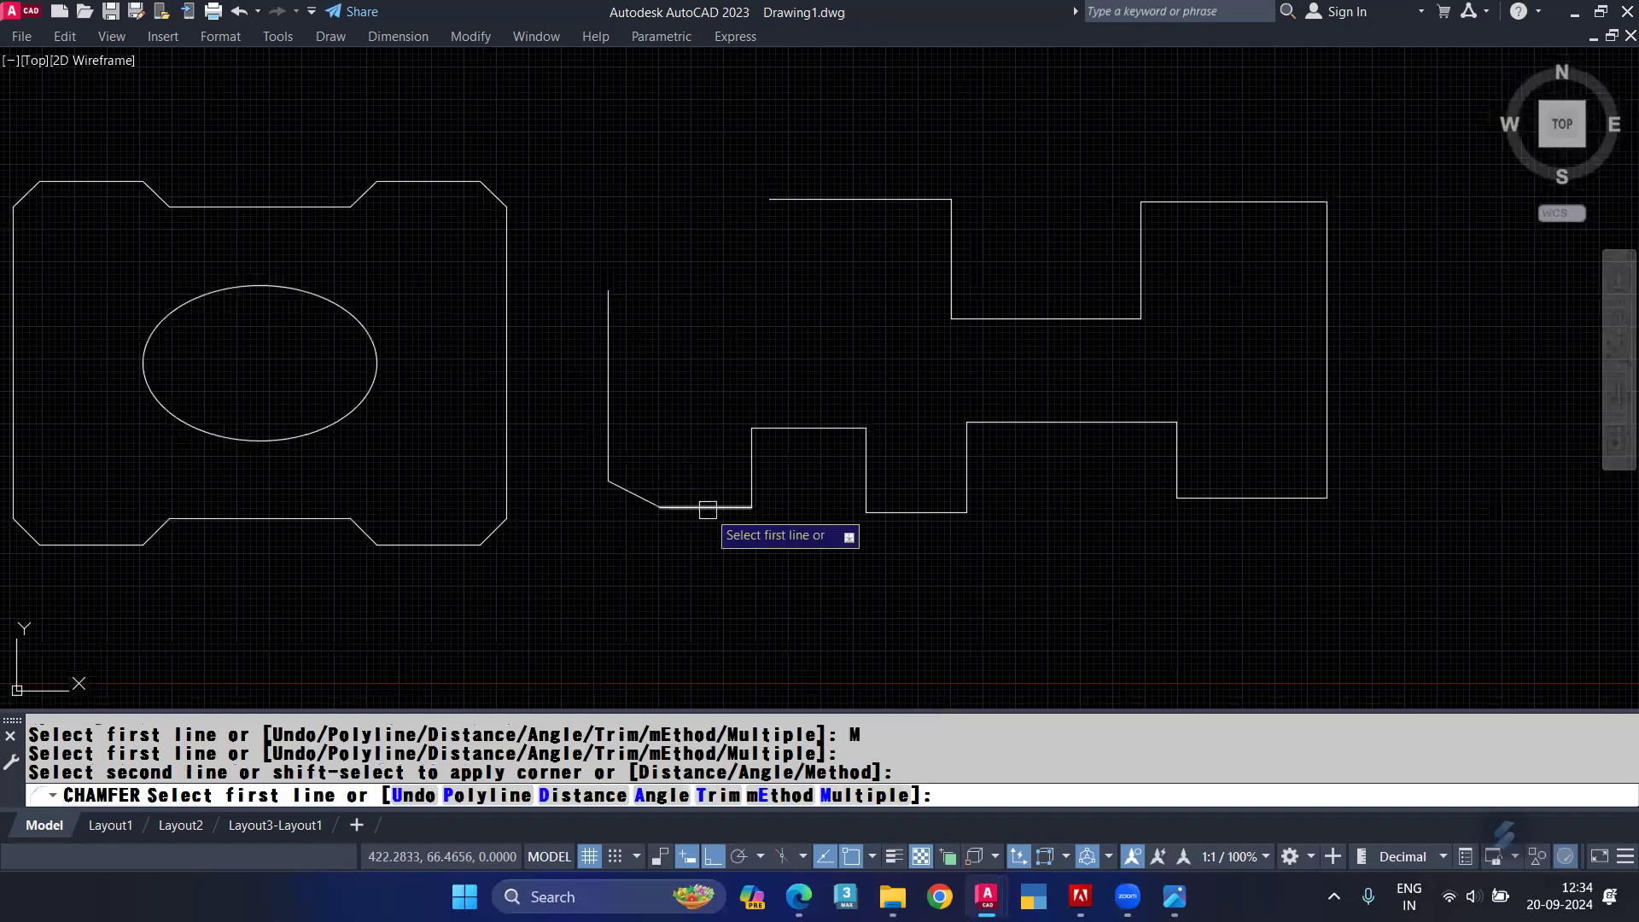
Step: Try the 10 by 20 chamfer on successive corners at the polyline's lower-left part, and undo all of these chamfers
click(707, 509)
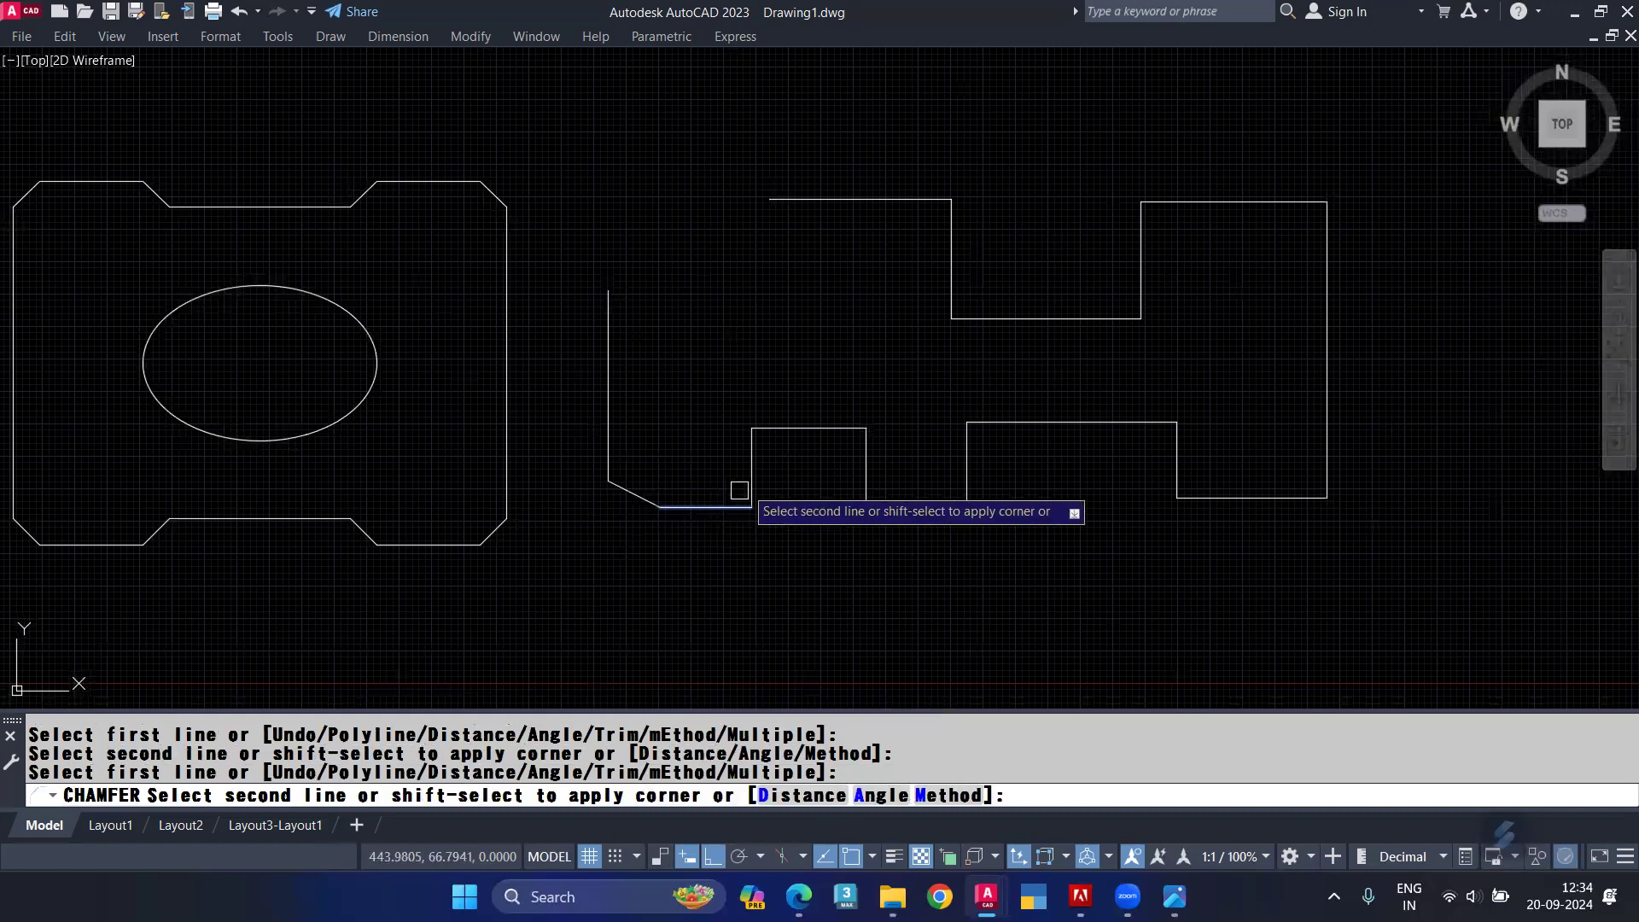
click(751, 480)
scroll(748, 453, up, 2)
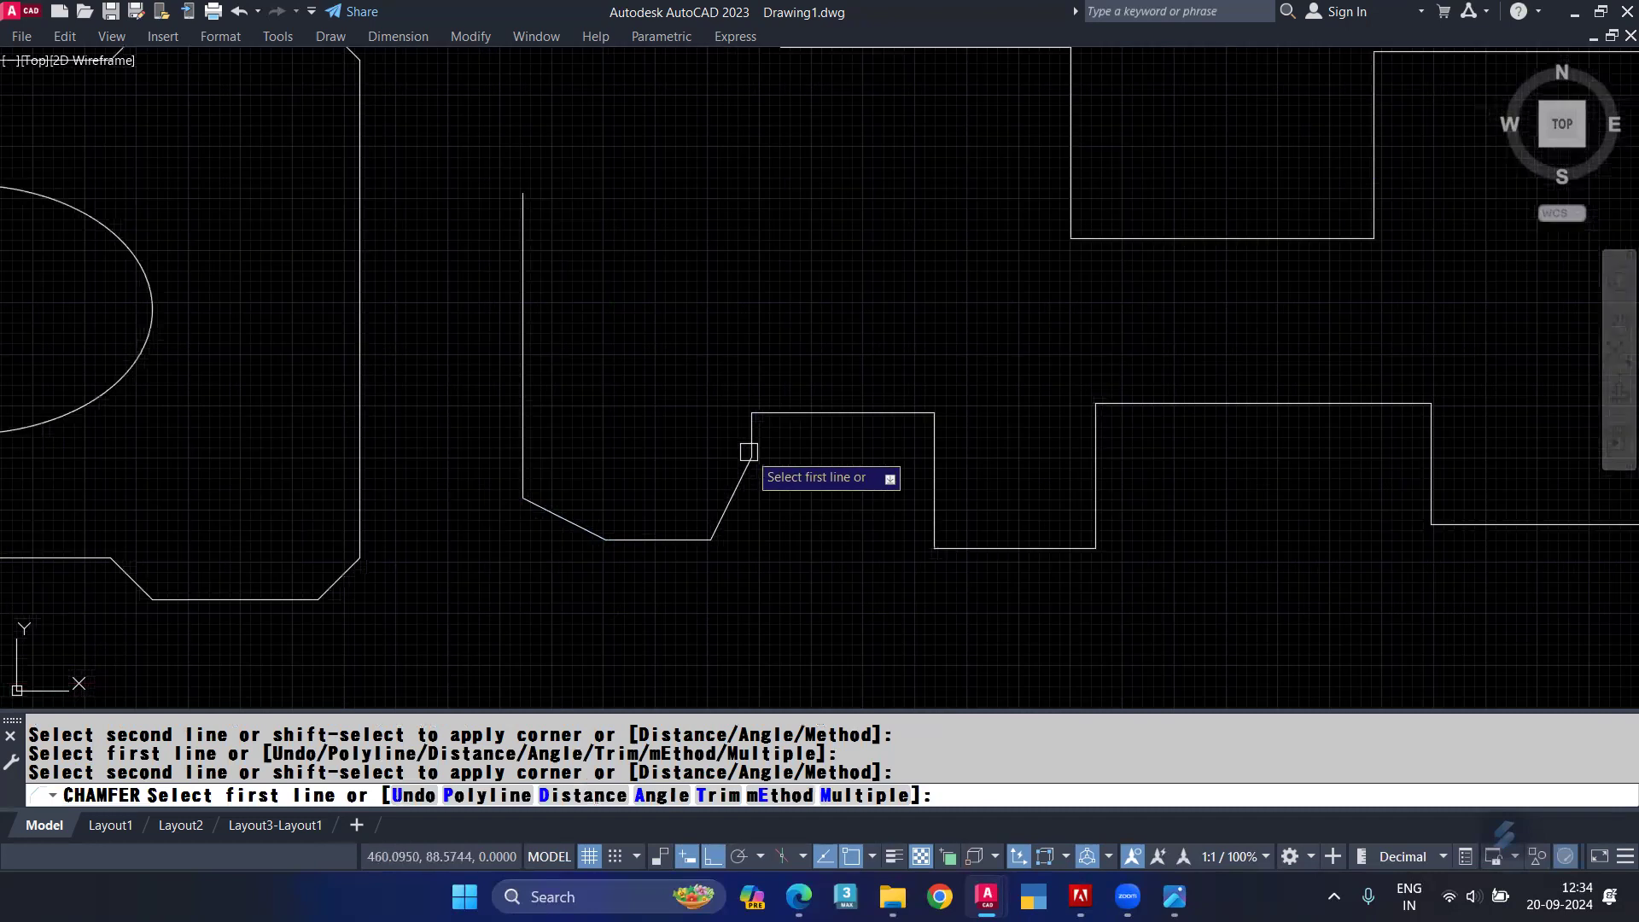
scroll(749, 452, up, 2)
click(749, 451)
click(868, 413)
click(905, 413)
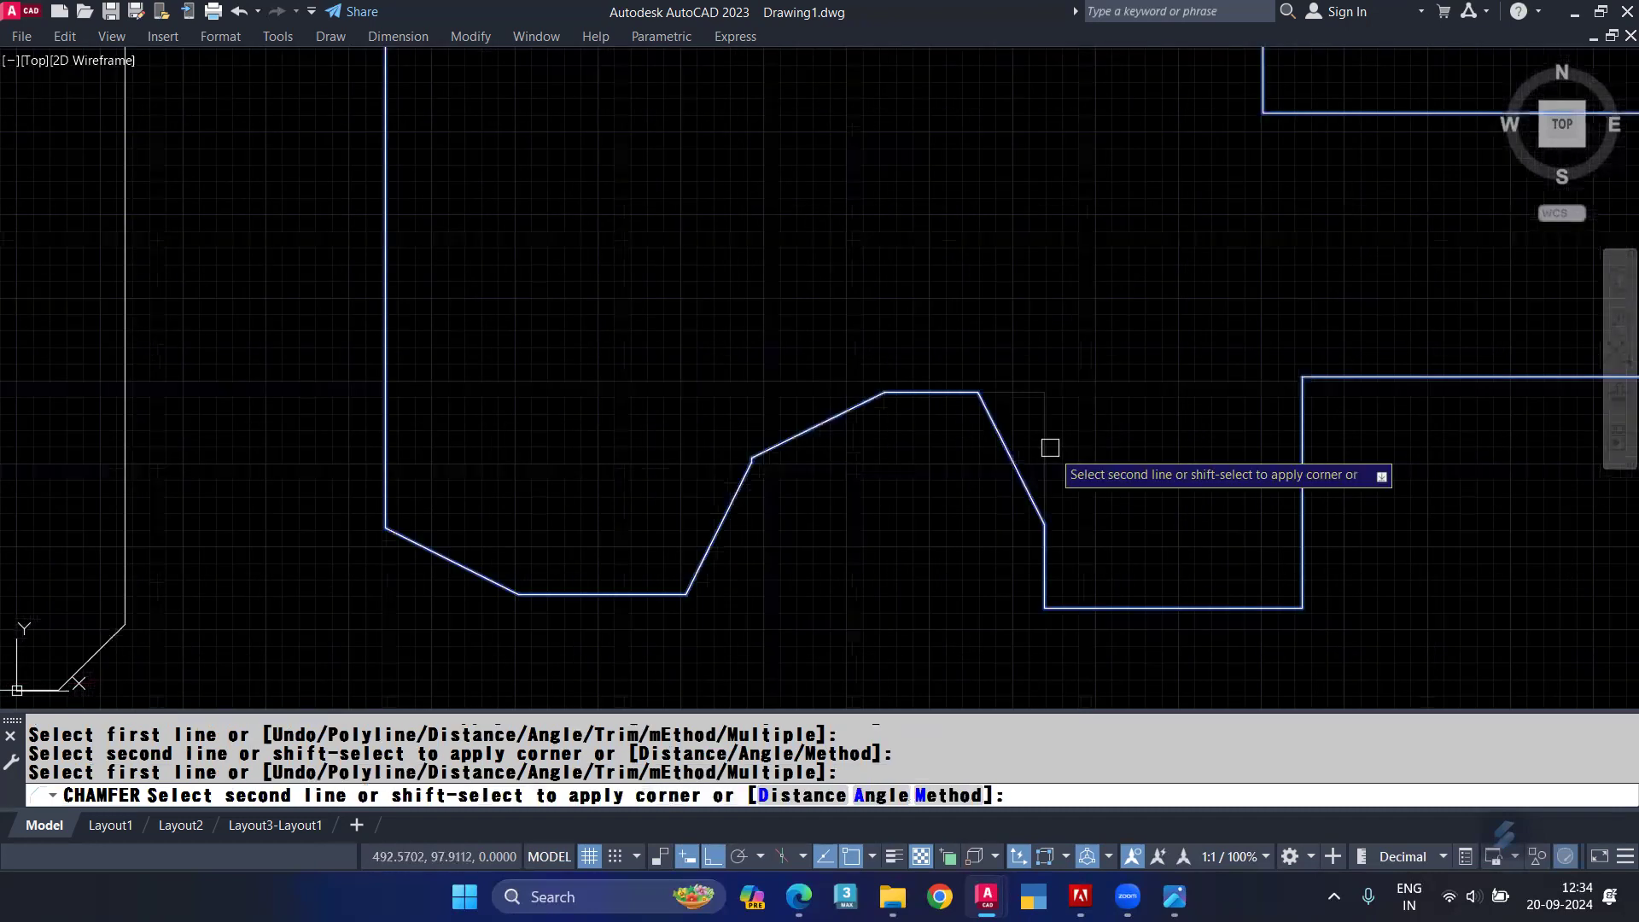
click(1048, 508)
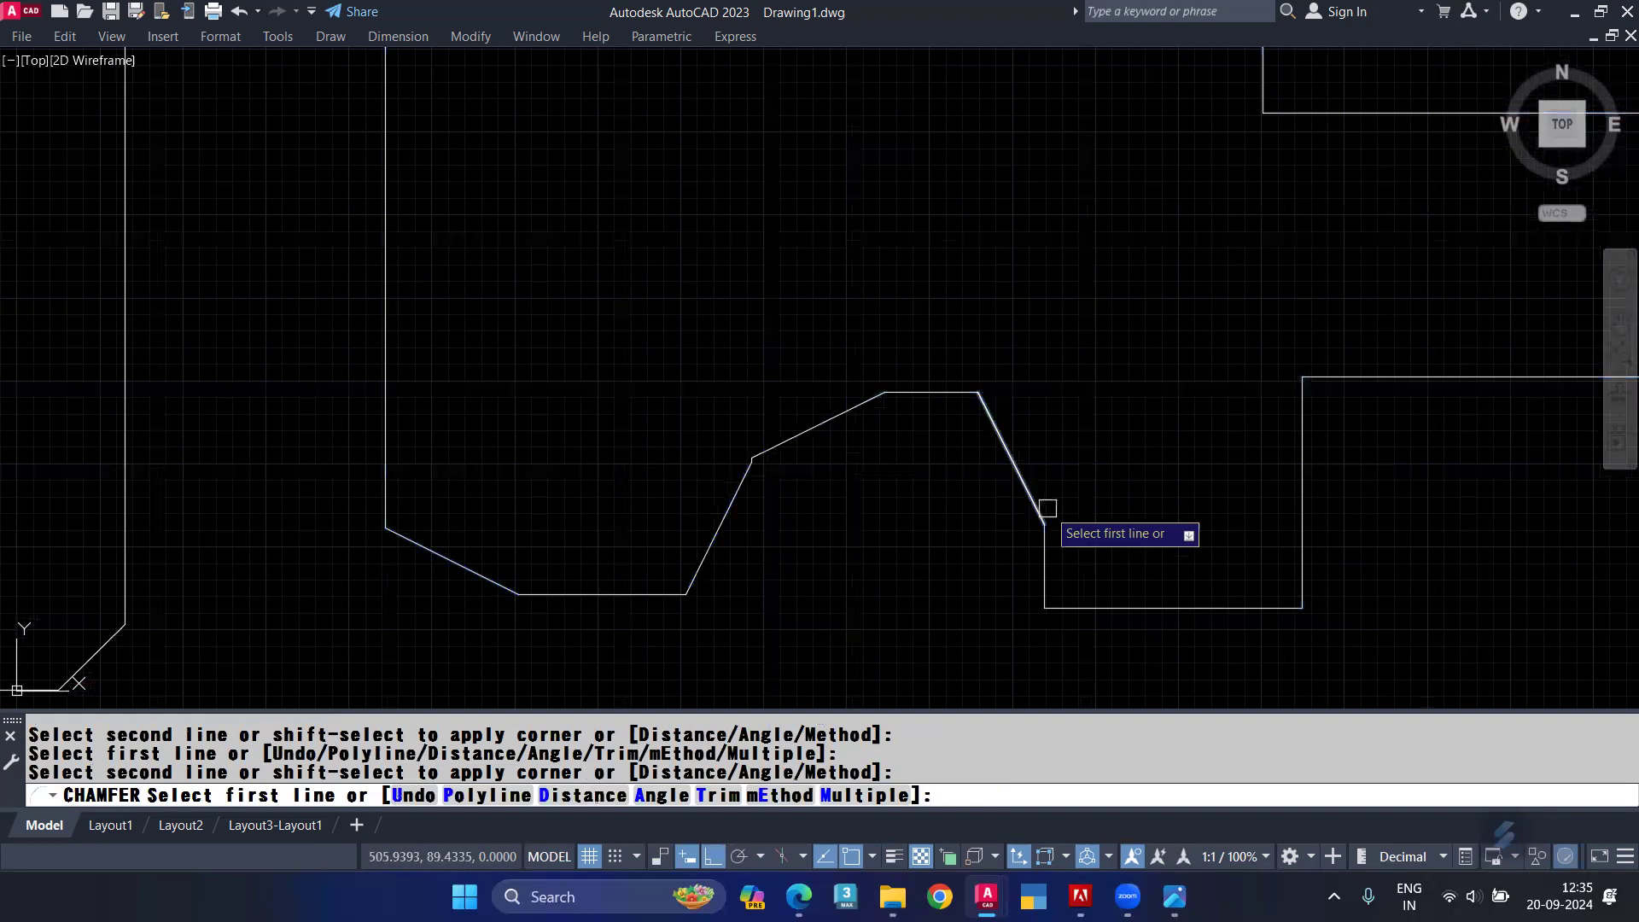
key(ctrl+z)
key(ctrl+z)
key(ctrl+z)
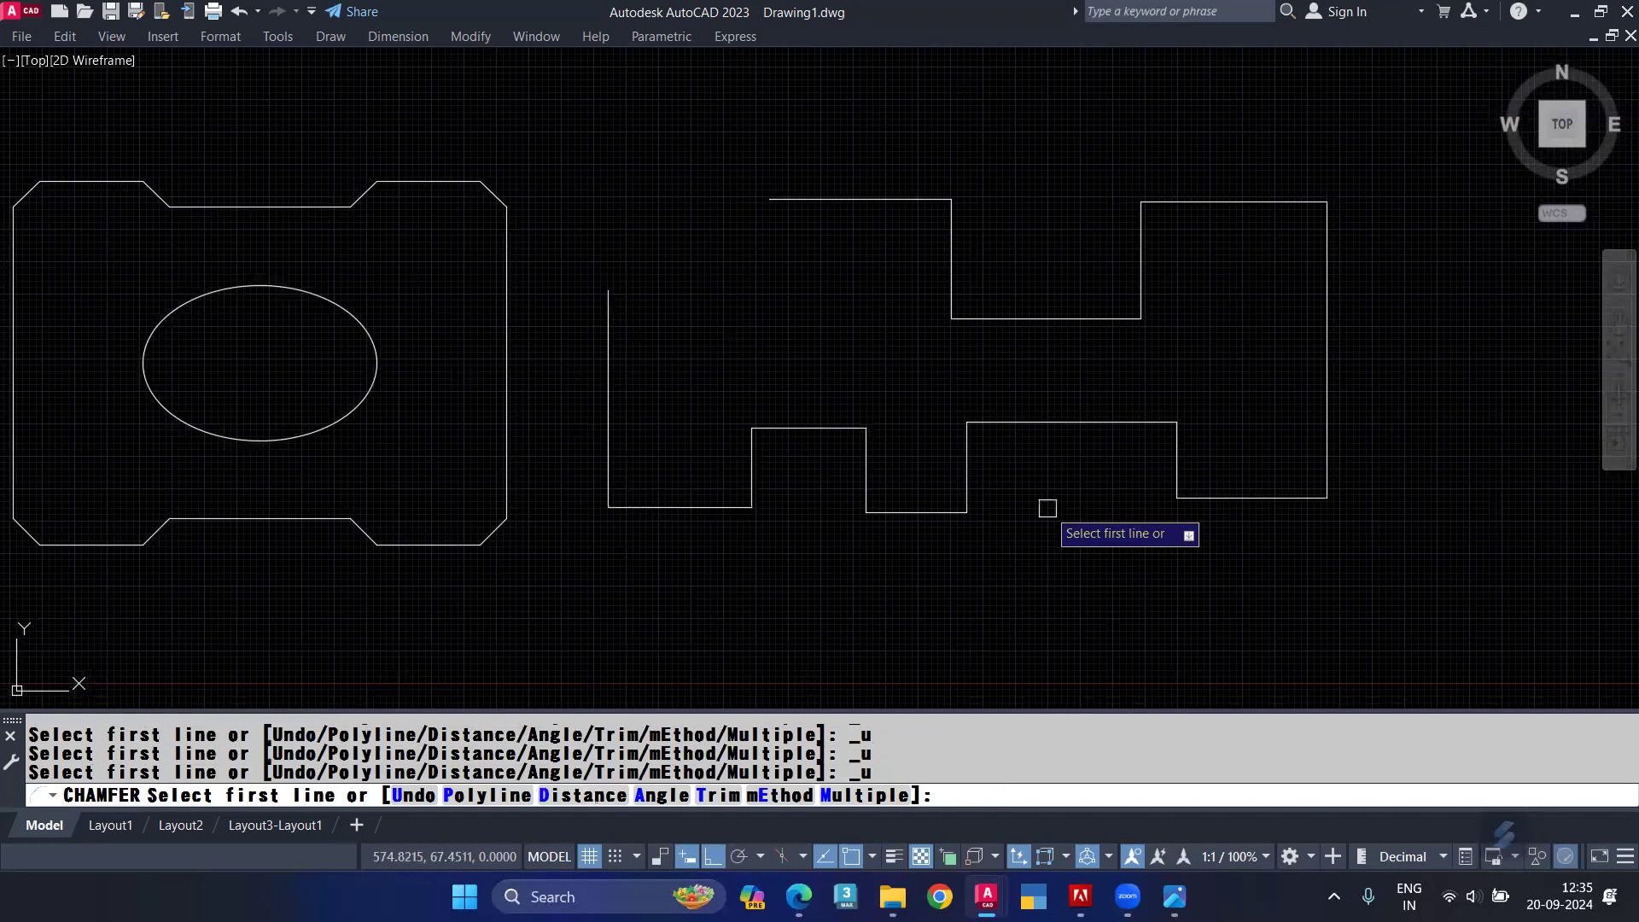
Step: Set the chamfer trim mode to No trim, try it on the polyline's lower-left corner, and undo that chamfer
click(717, 795)
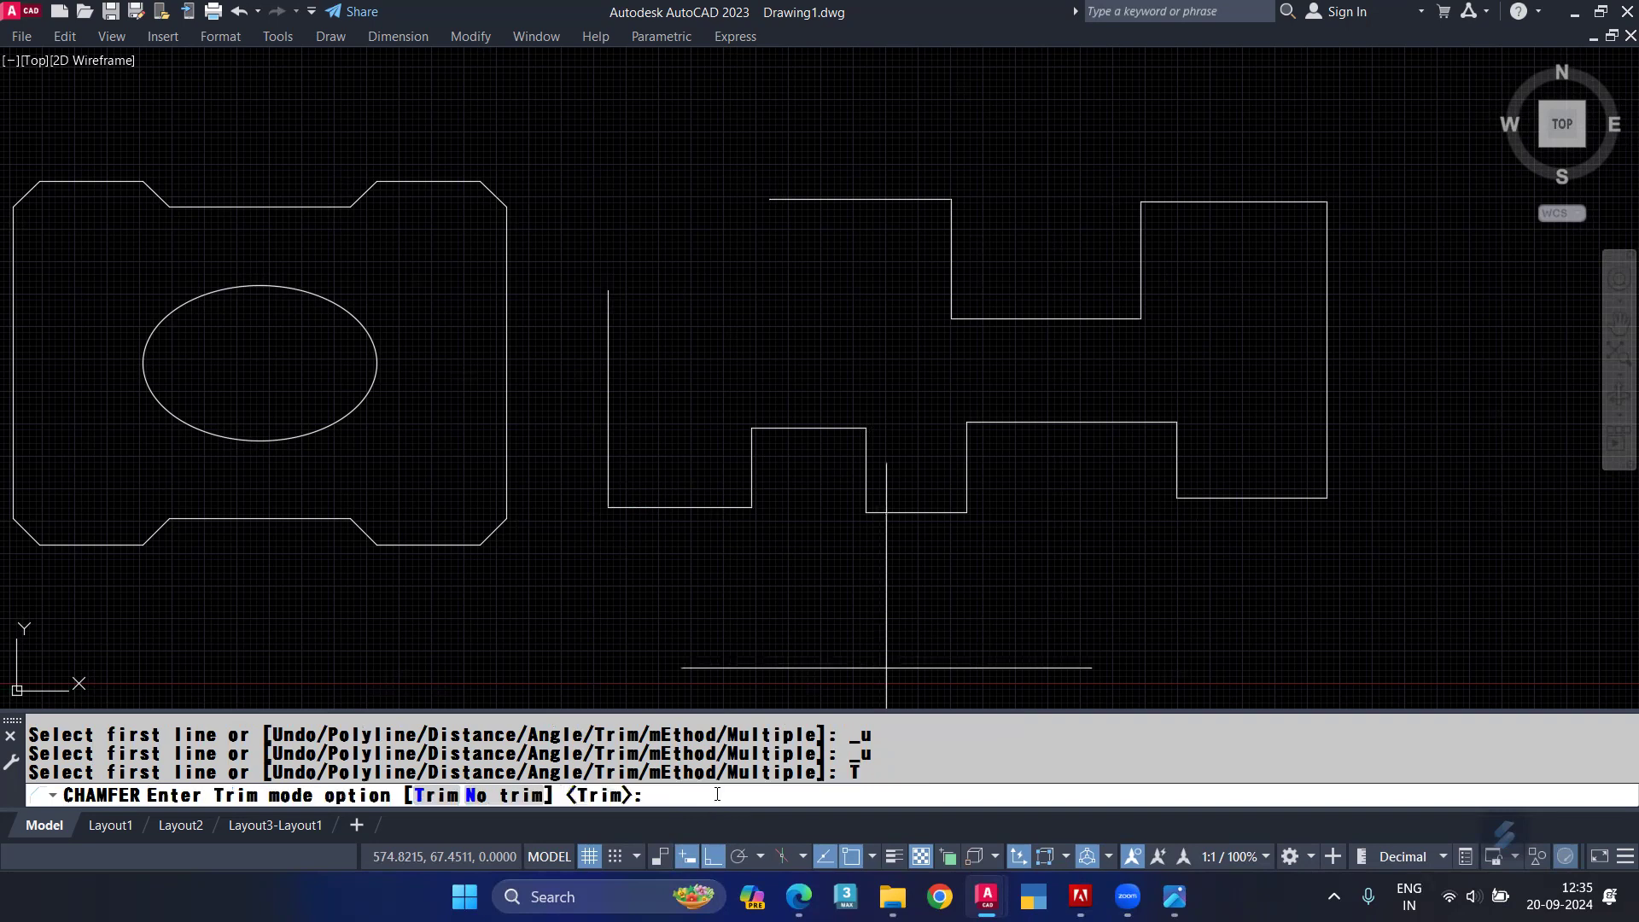
click(498, 794)
click(606, 474)
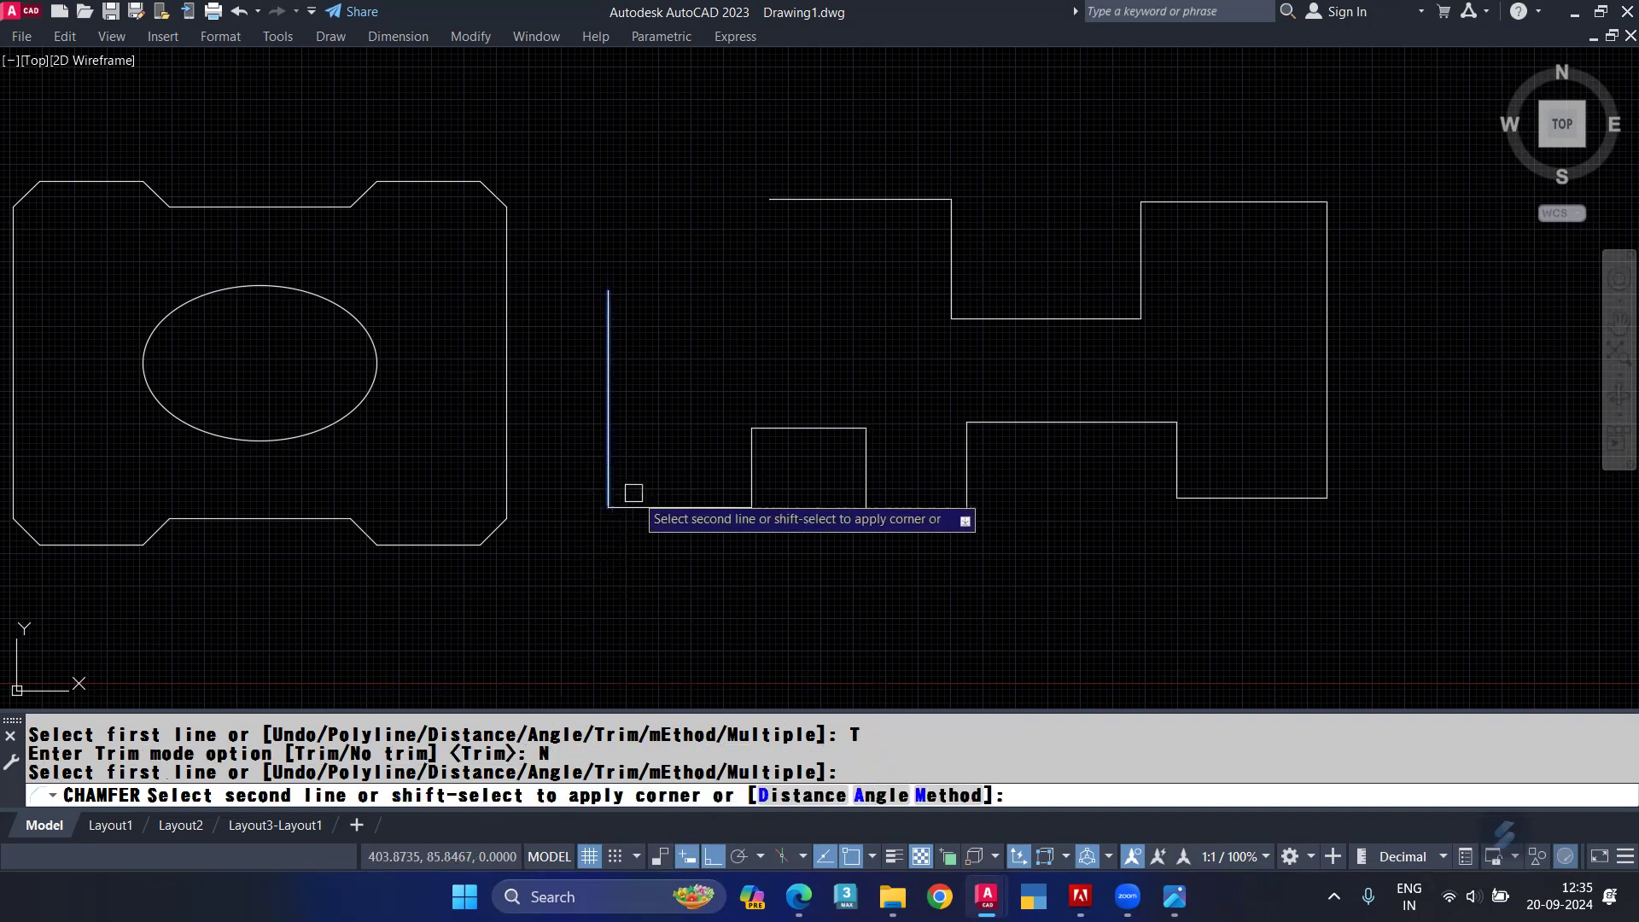
click(644, 505)
scroll(608, 492, up, 3)
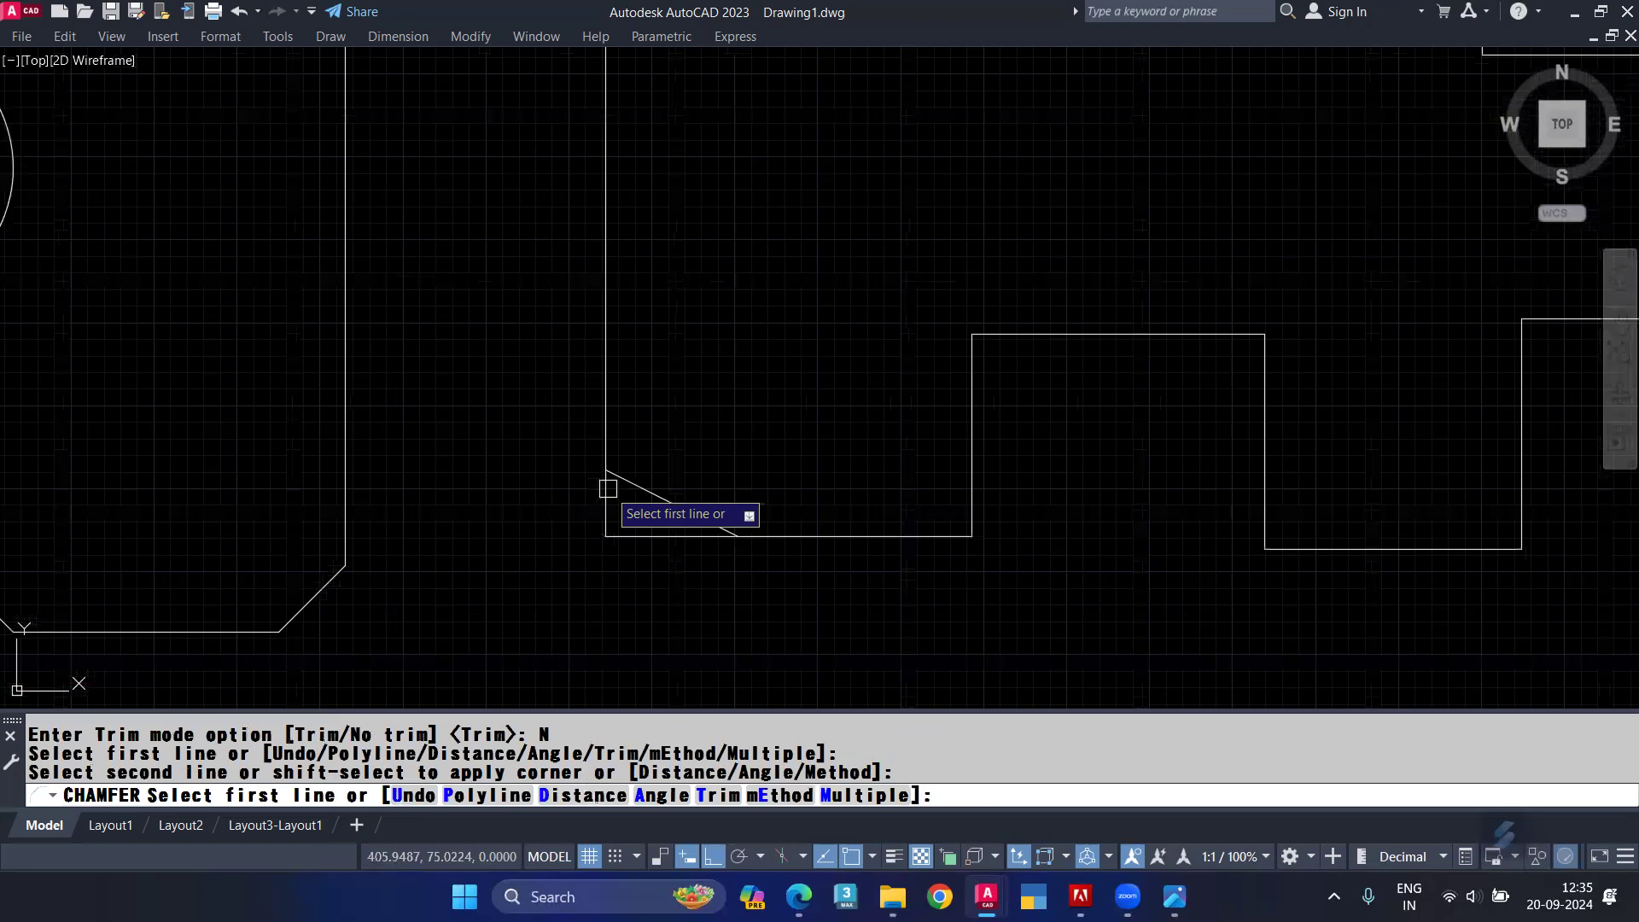
scroll(608, 488, up, 2)
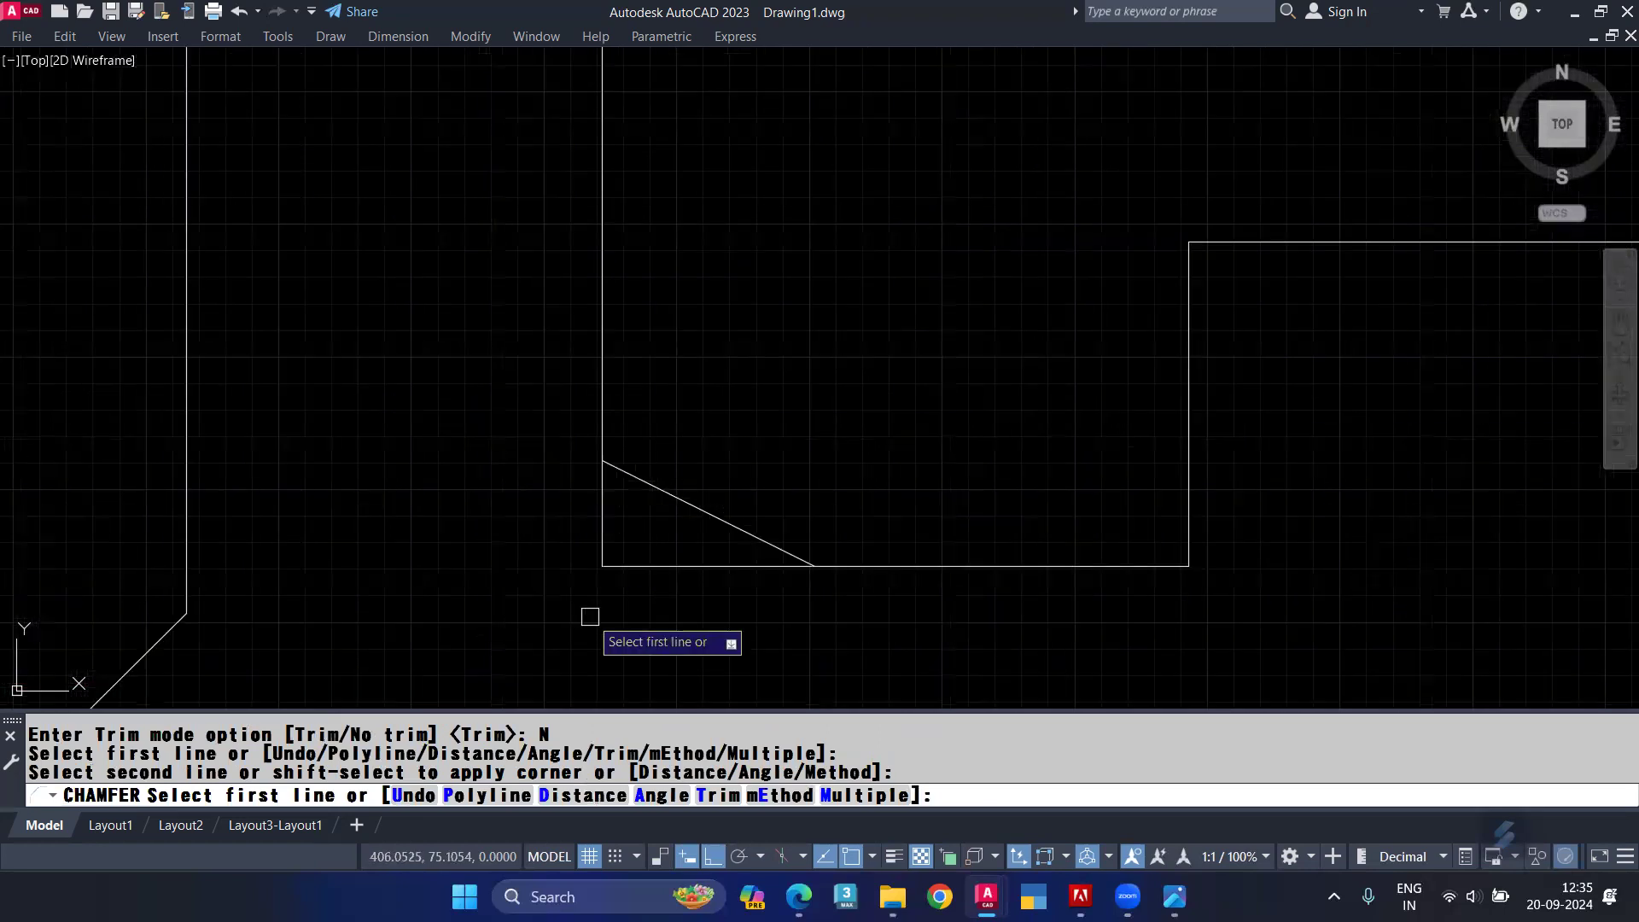
key(ctrl+z)
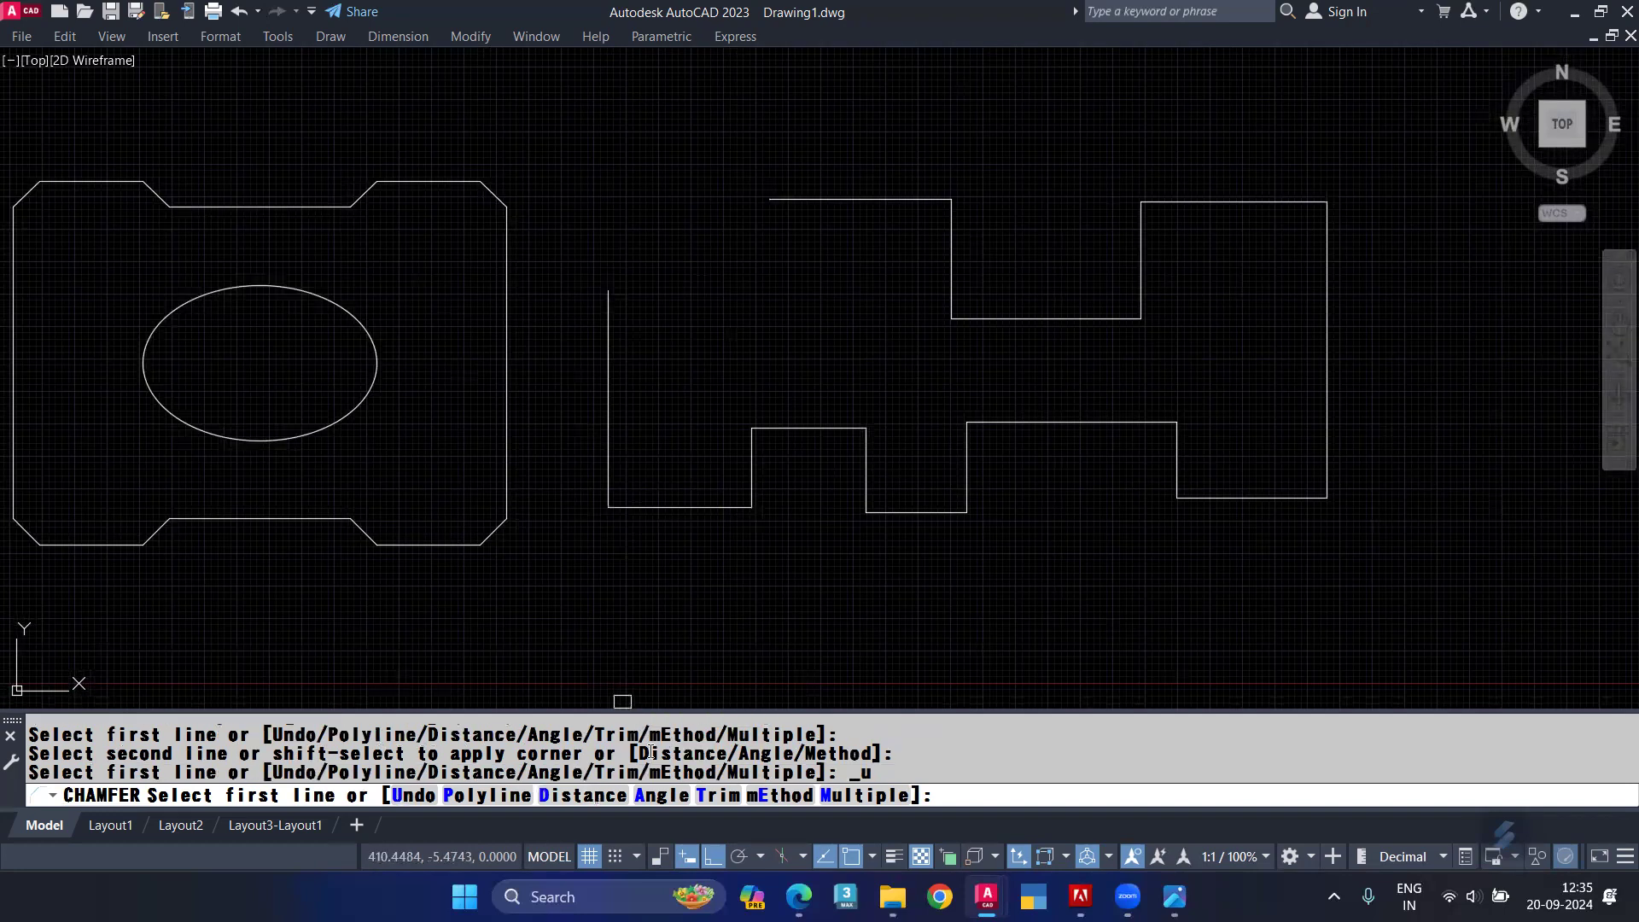
Step: Chamfer all corners of the stepped polyline at once with the Polyline option, and end the command
click(486, 794)
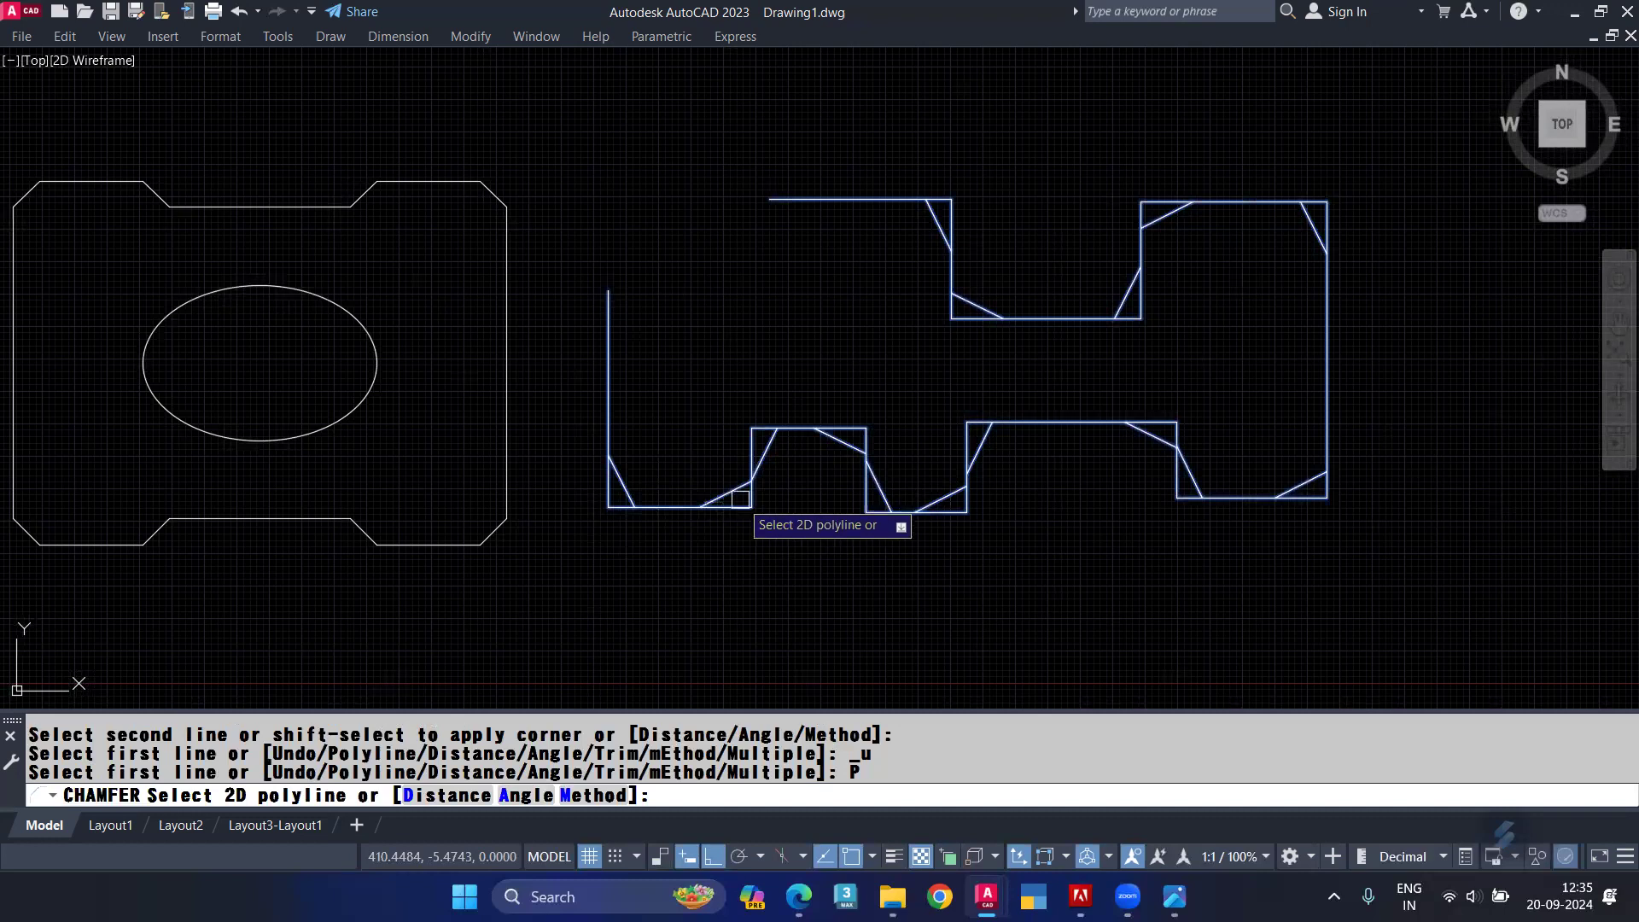
click(684, 507)
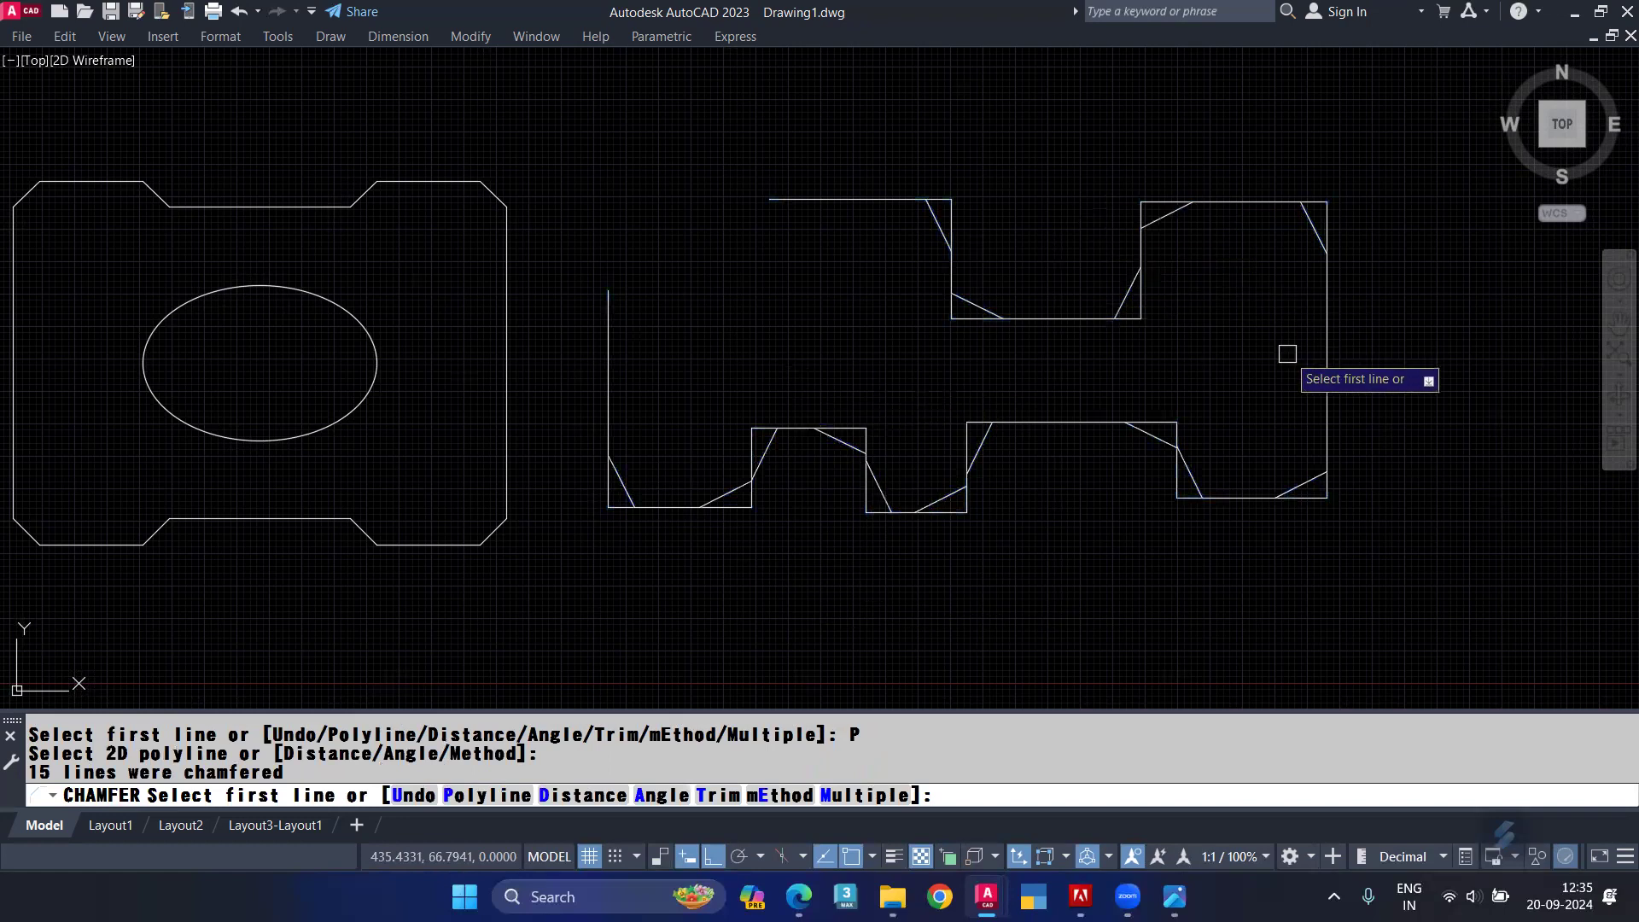
key(Escape)
Step: Erase the stepped polyline together with all its chamfer lines
click(1363, 159)
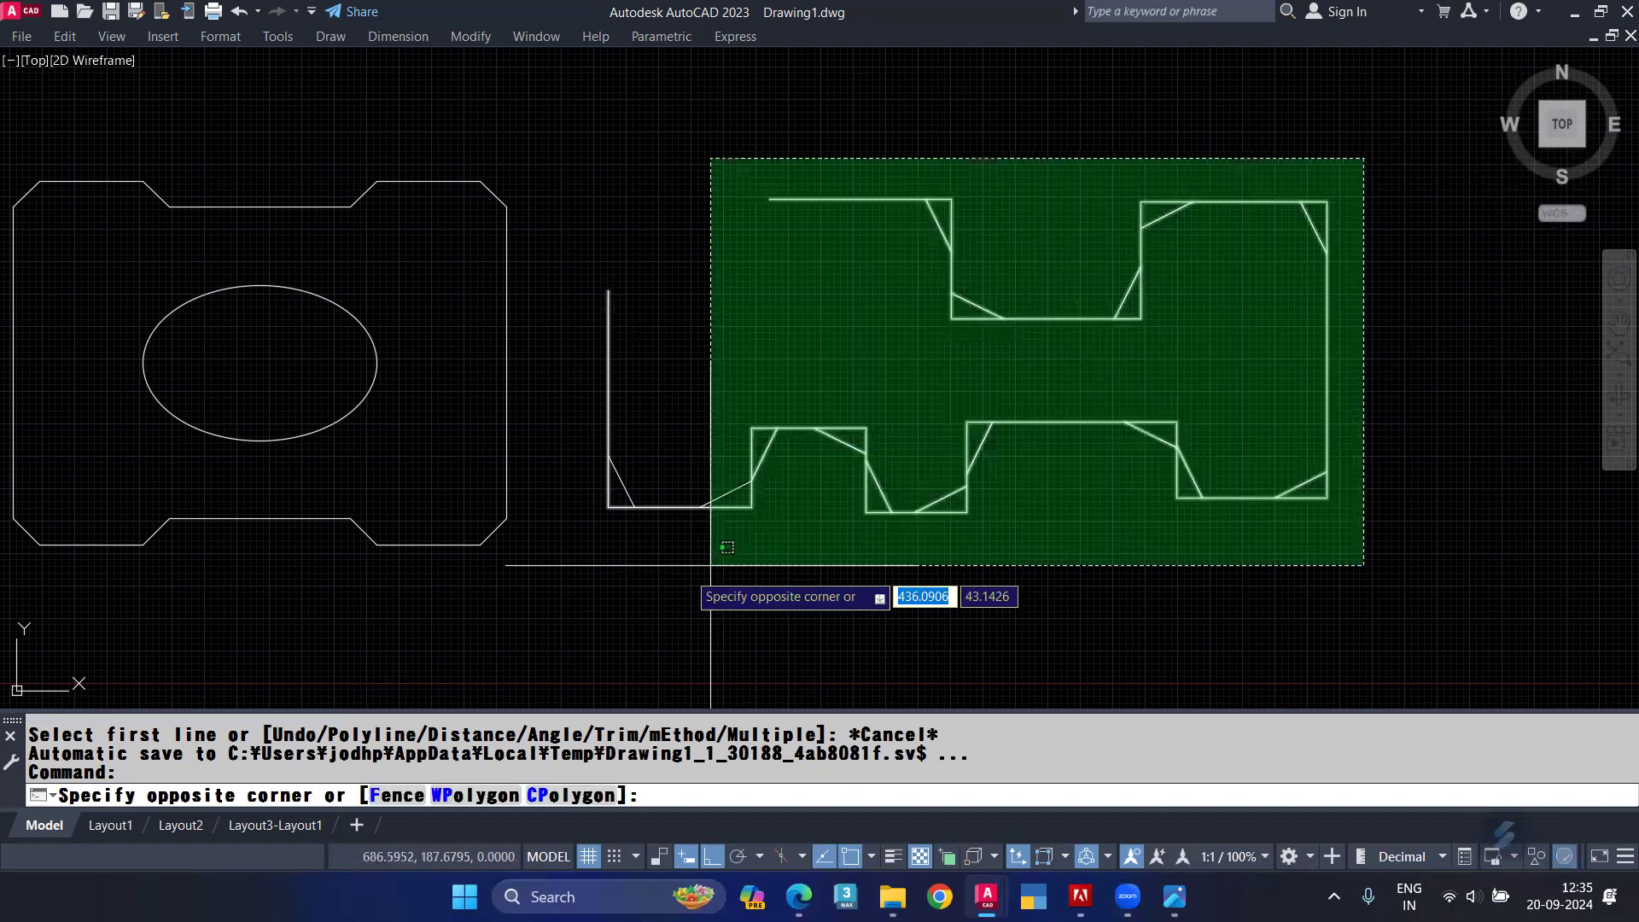
click(710, 565)
key(Delete)
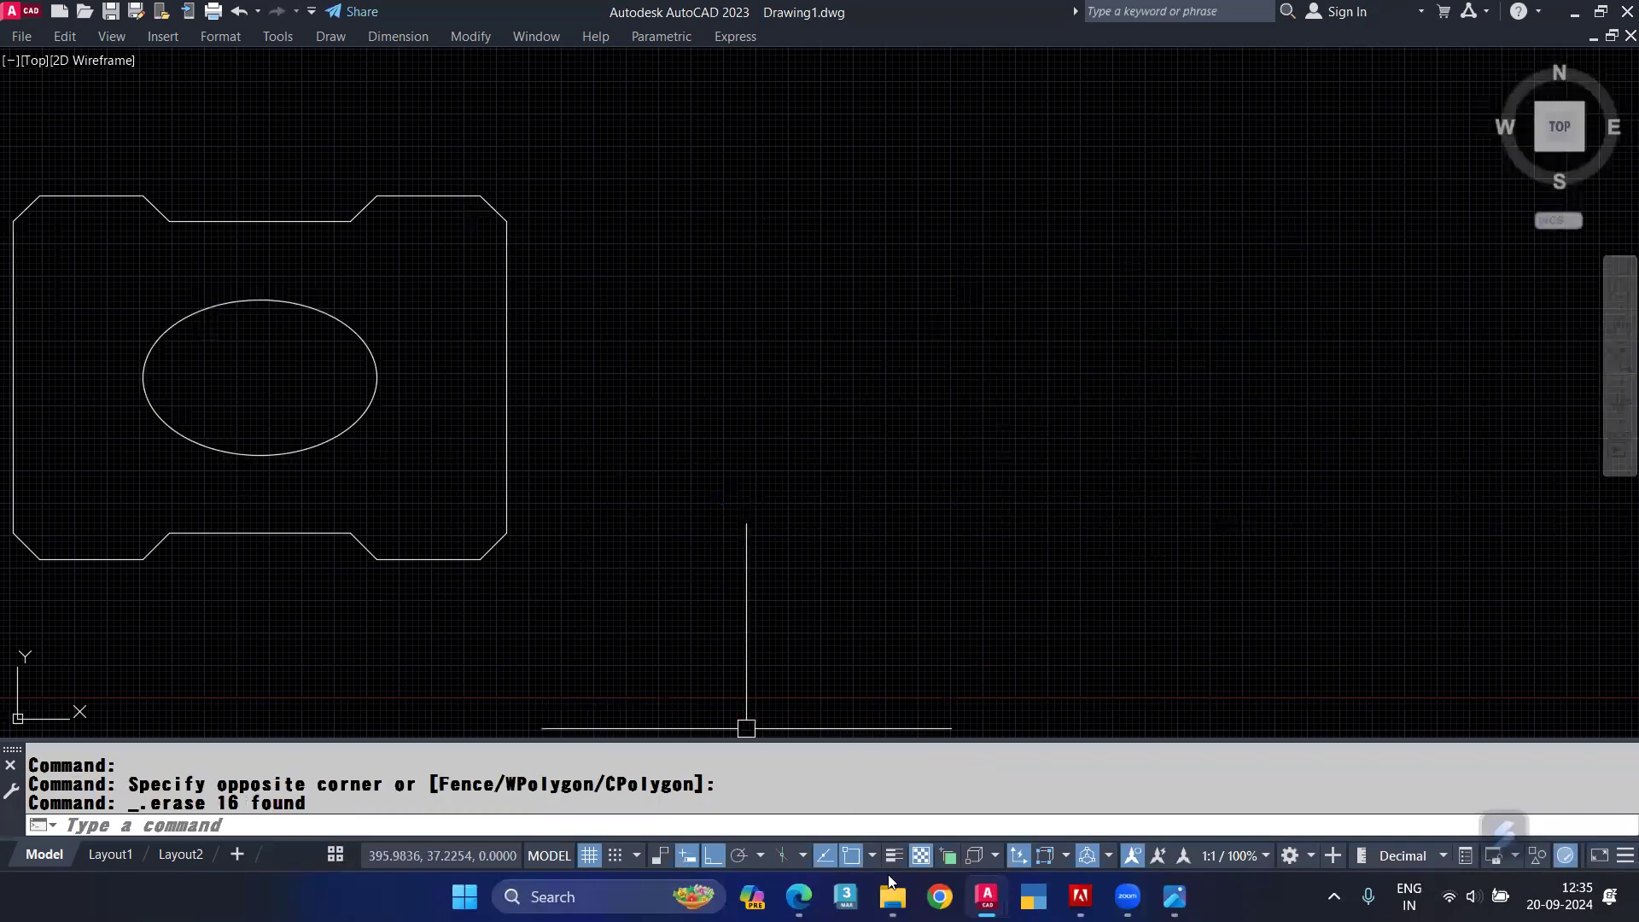
Step: Switch to the Google Docs notes and add the heading "Chamfer =" below the copied command text
click(799, 896)
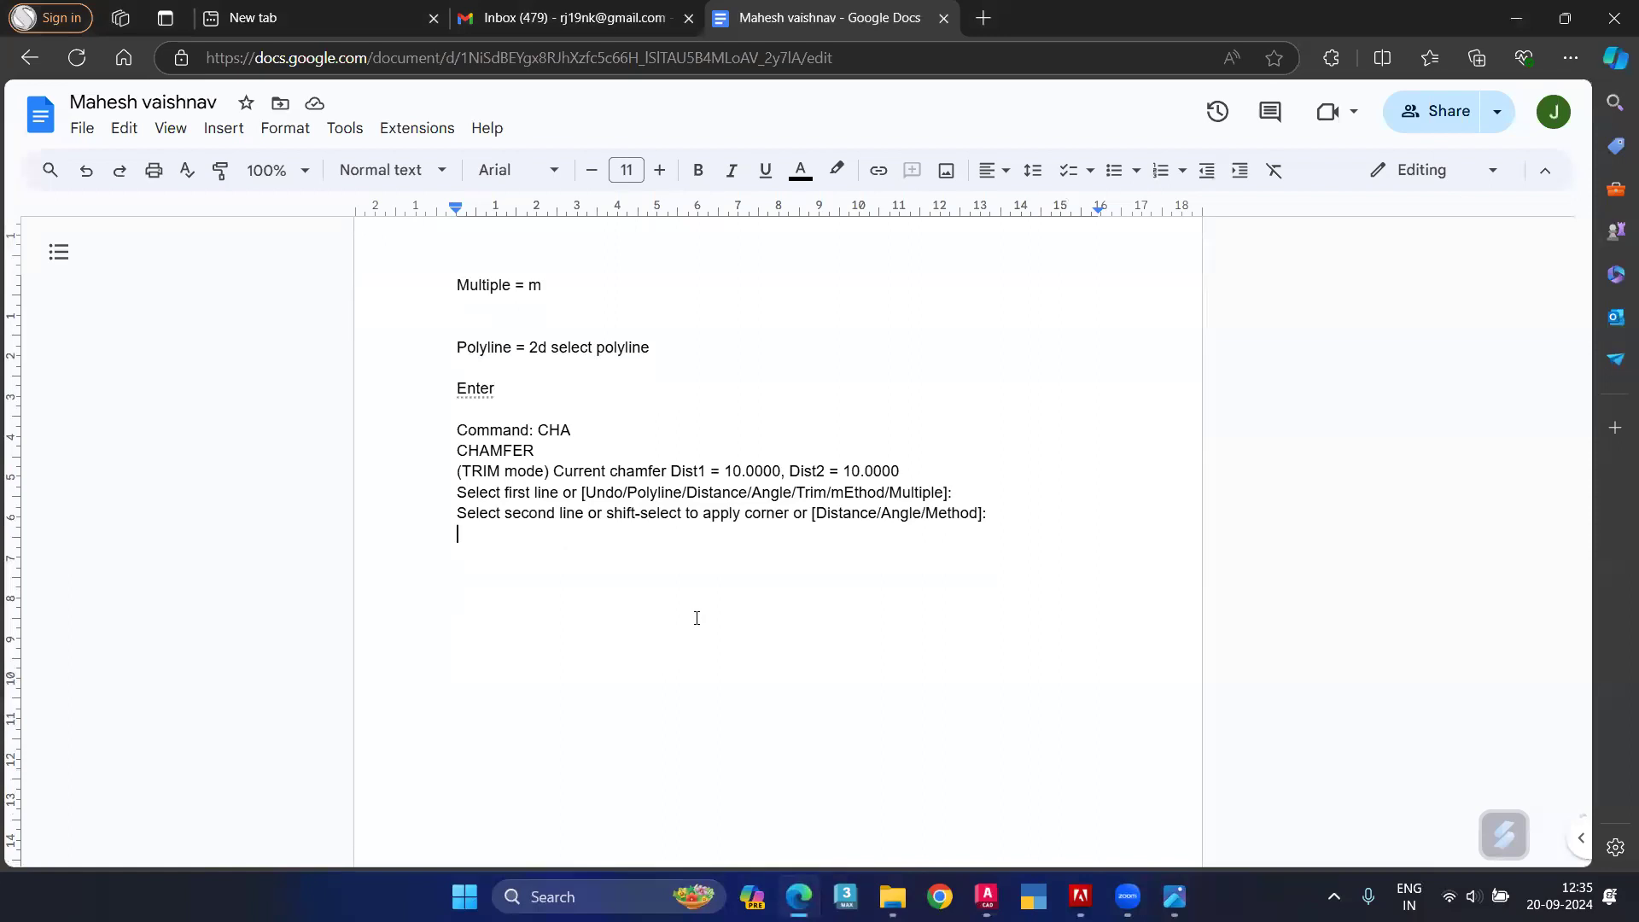
key(Return)
text(chamfer =)
key(Return)
key(Return)
Step: List the chamfer options Distance, Angle, Multiple, Polyline and Trim on separate lines below the heading
text(distance)
key(Return)
text(angle)
key(Return)
text(multiplee)
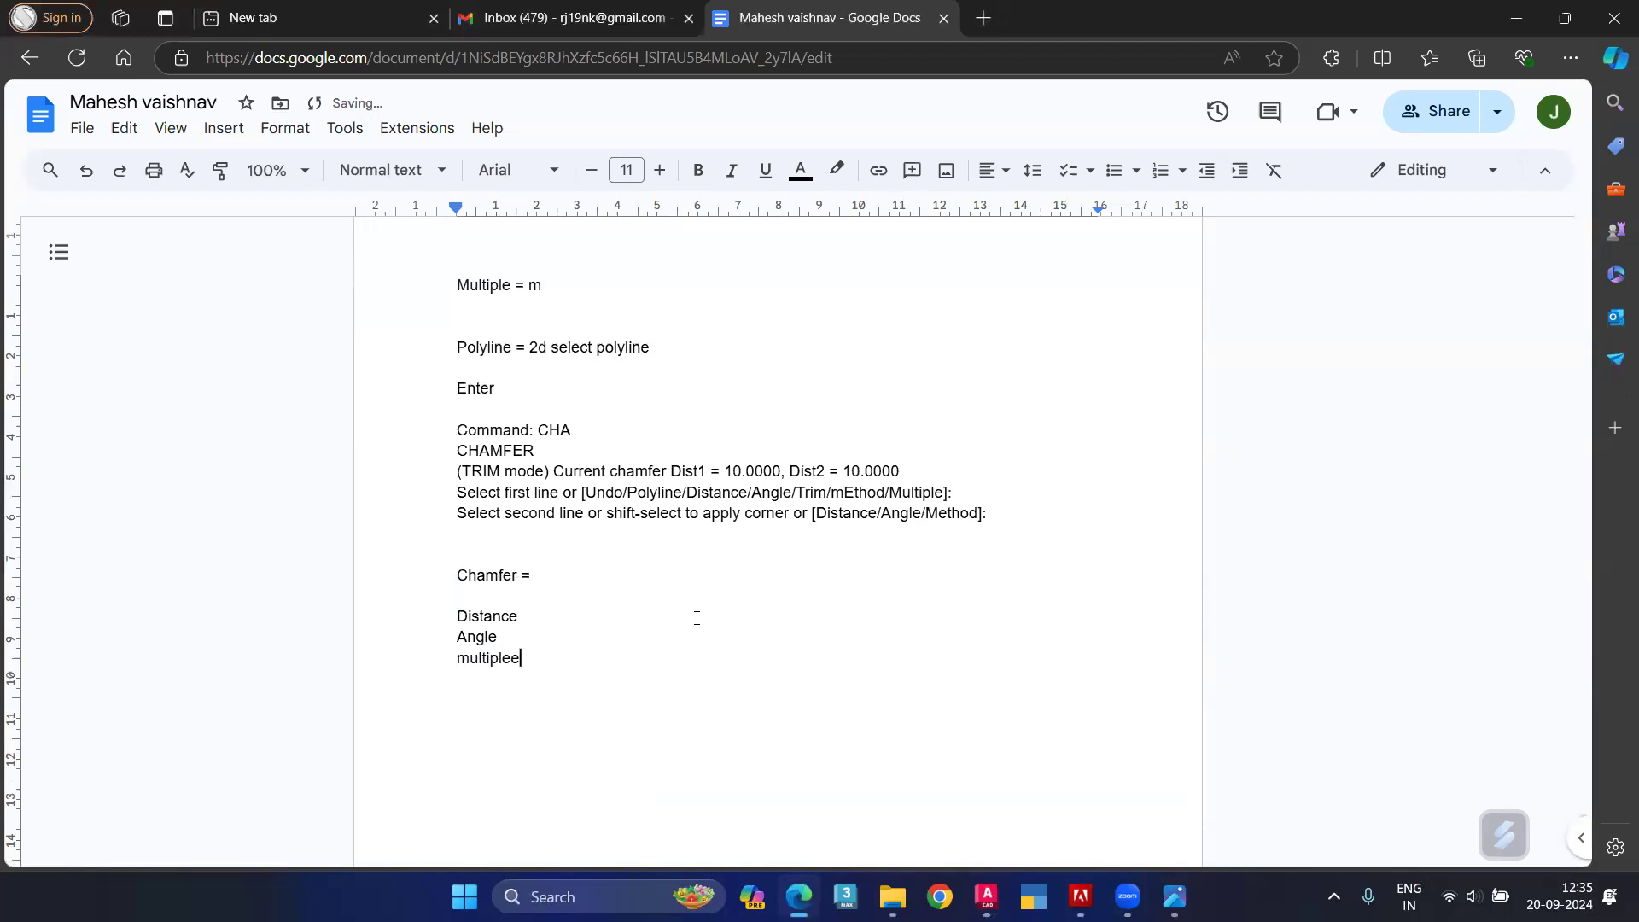
key(BackSpace)
key(Return)
text(polyline)
key(Return)
text(trim)
Step: Add "( 1st chamfer distance / second chamfer distance )" after Distance in the notes
click(536, 615)
text(( 1s)
text(t )
text(char)
key(BackSpace)
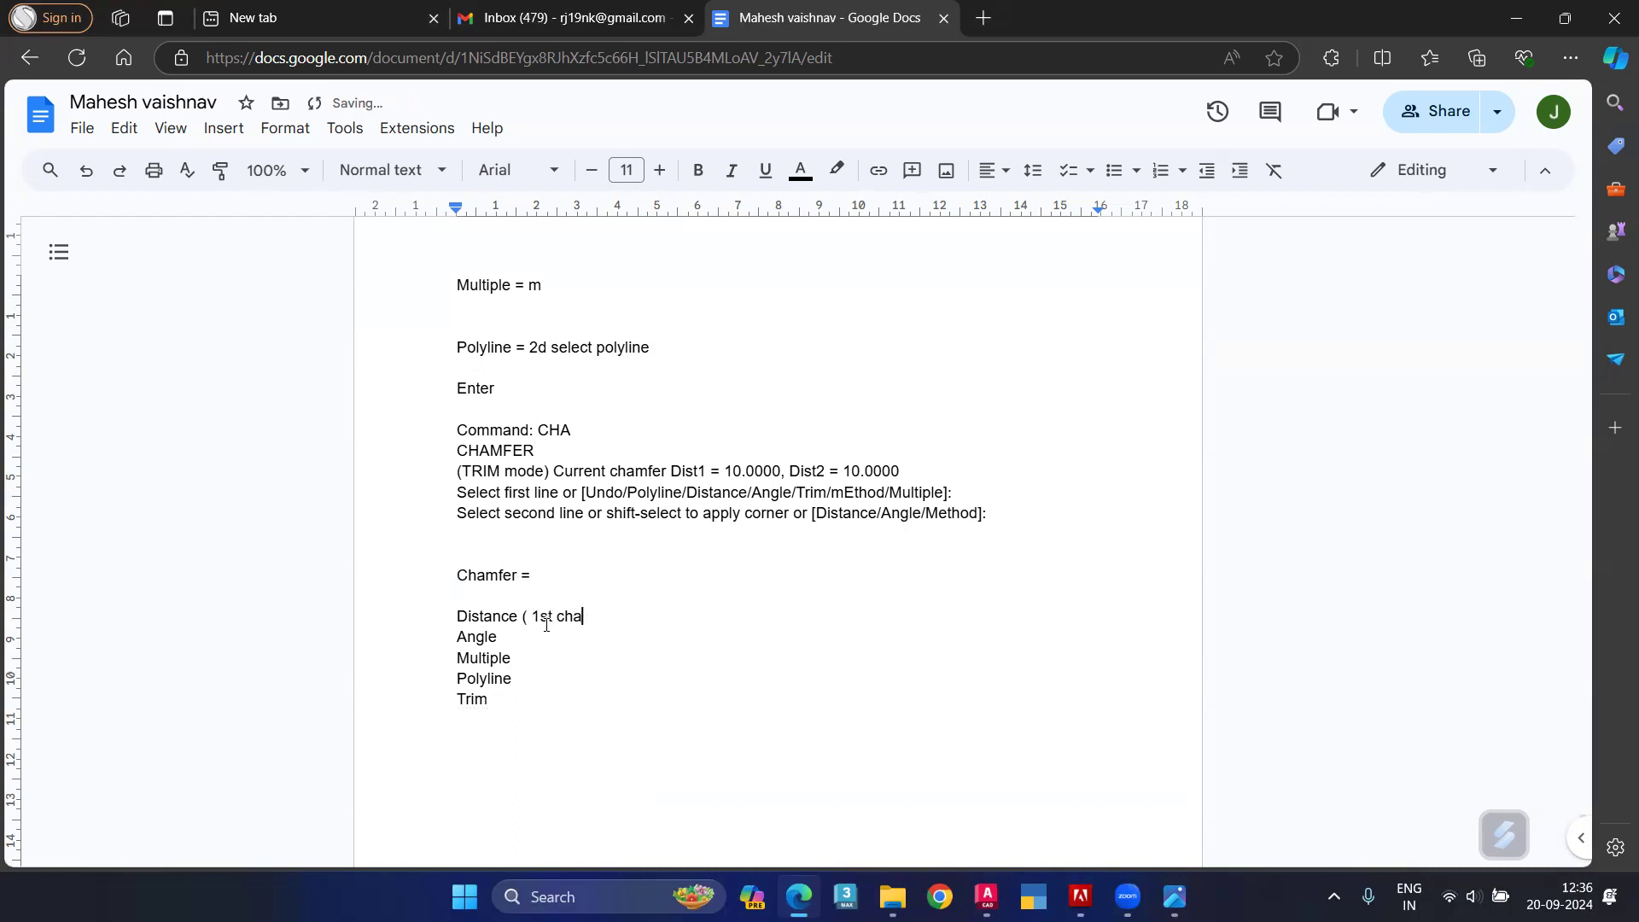
text(mfer distance )
text(/ )
text(second )
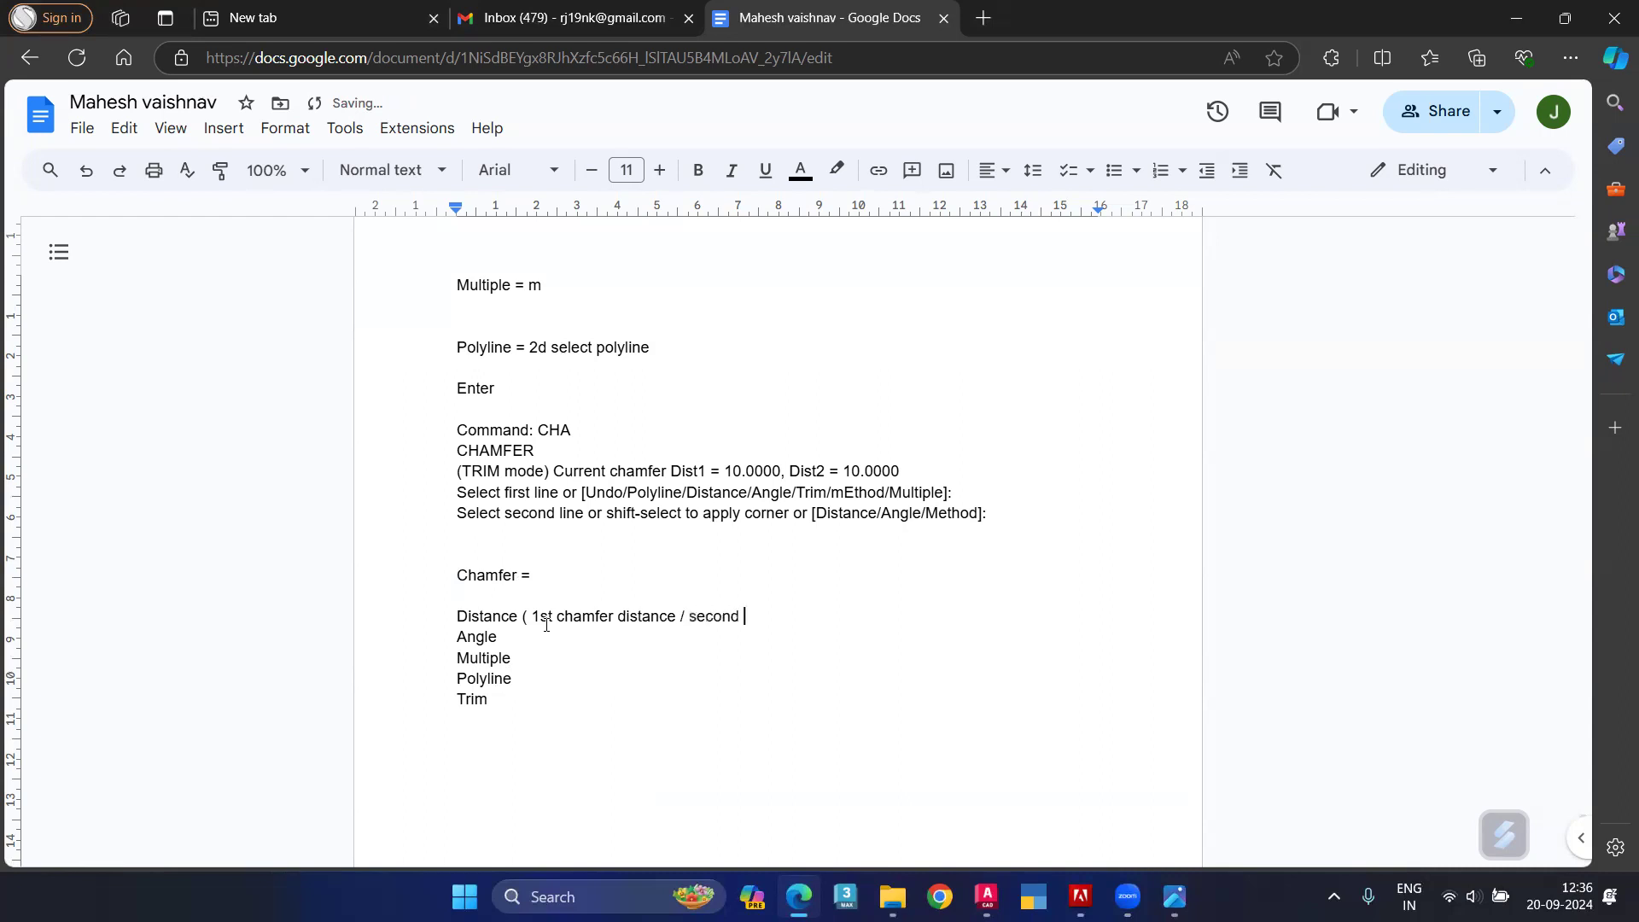
text(chamfer distance ))
Step: Add "= m" after Multiple and "= select 2d polyline" after Polyline in the chamfer notes
click(531, 658)
text(9)
key(BackSpace)
text(= m)
key(Return)
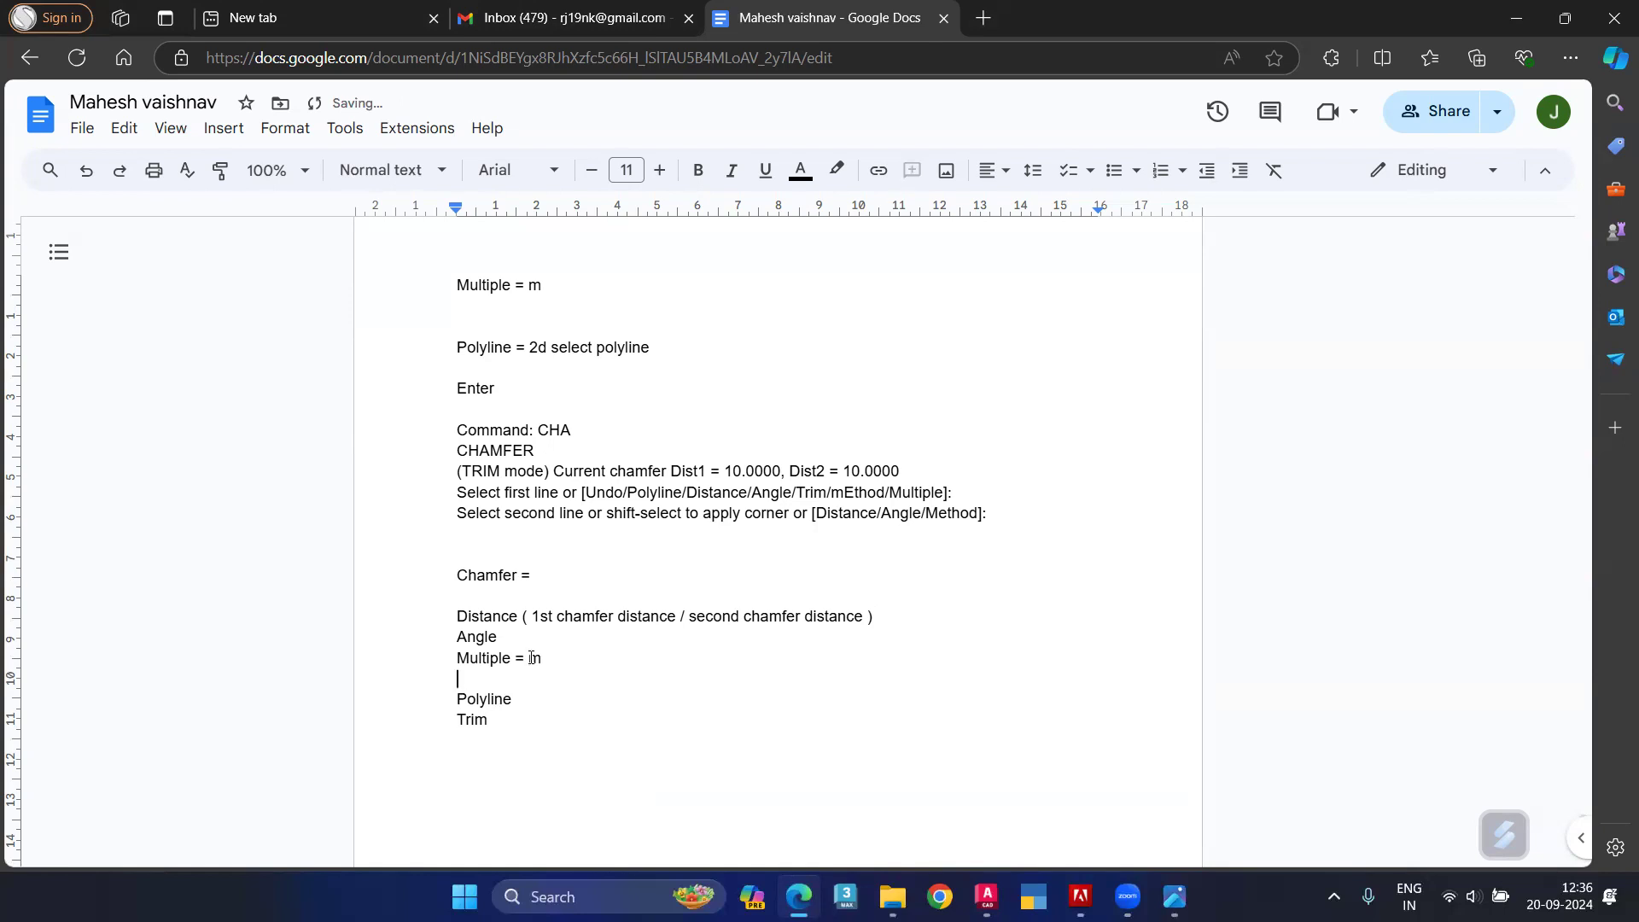
key(BackSpace)
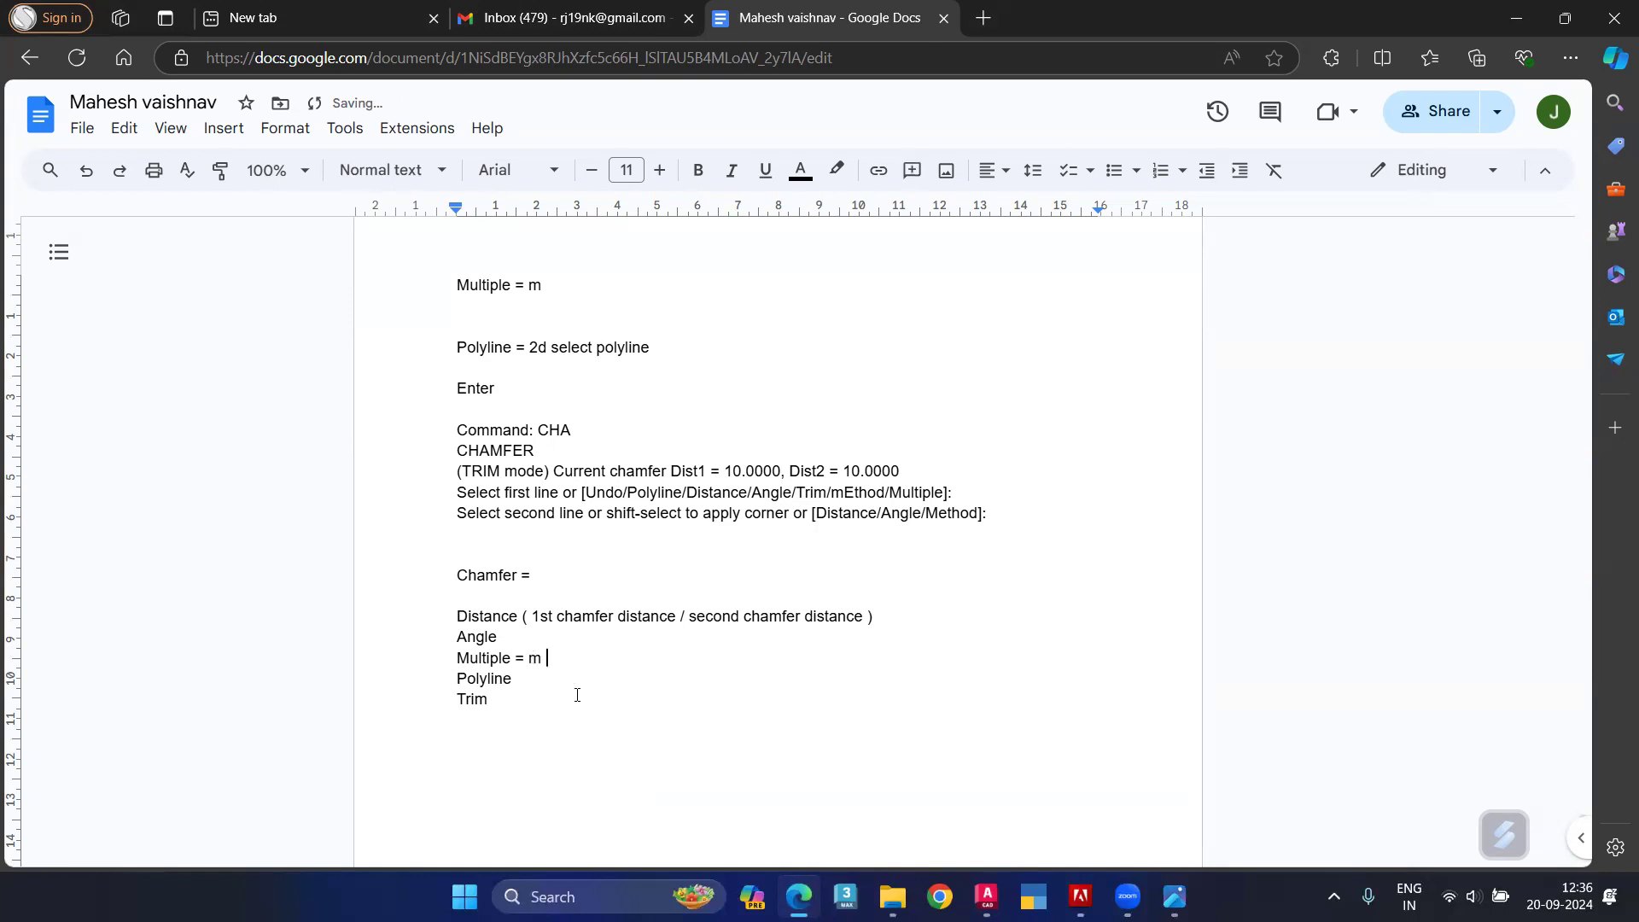
text(= select 2d poli)
key(BackSpace)
text(yline)
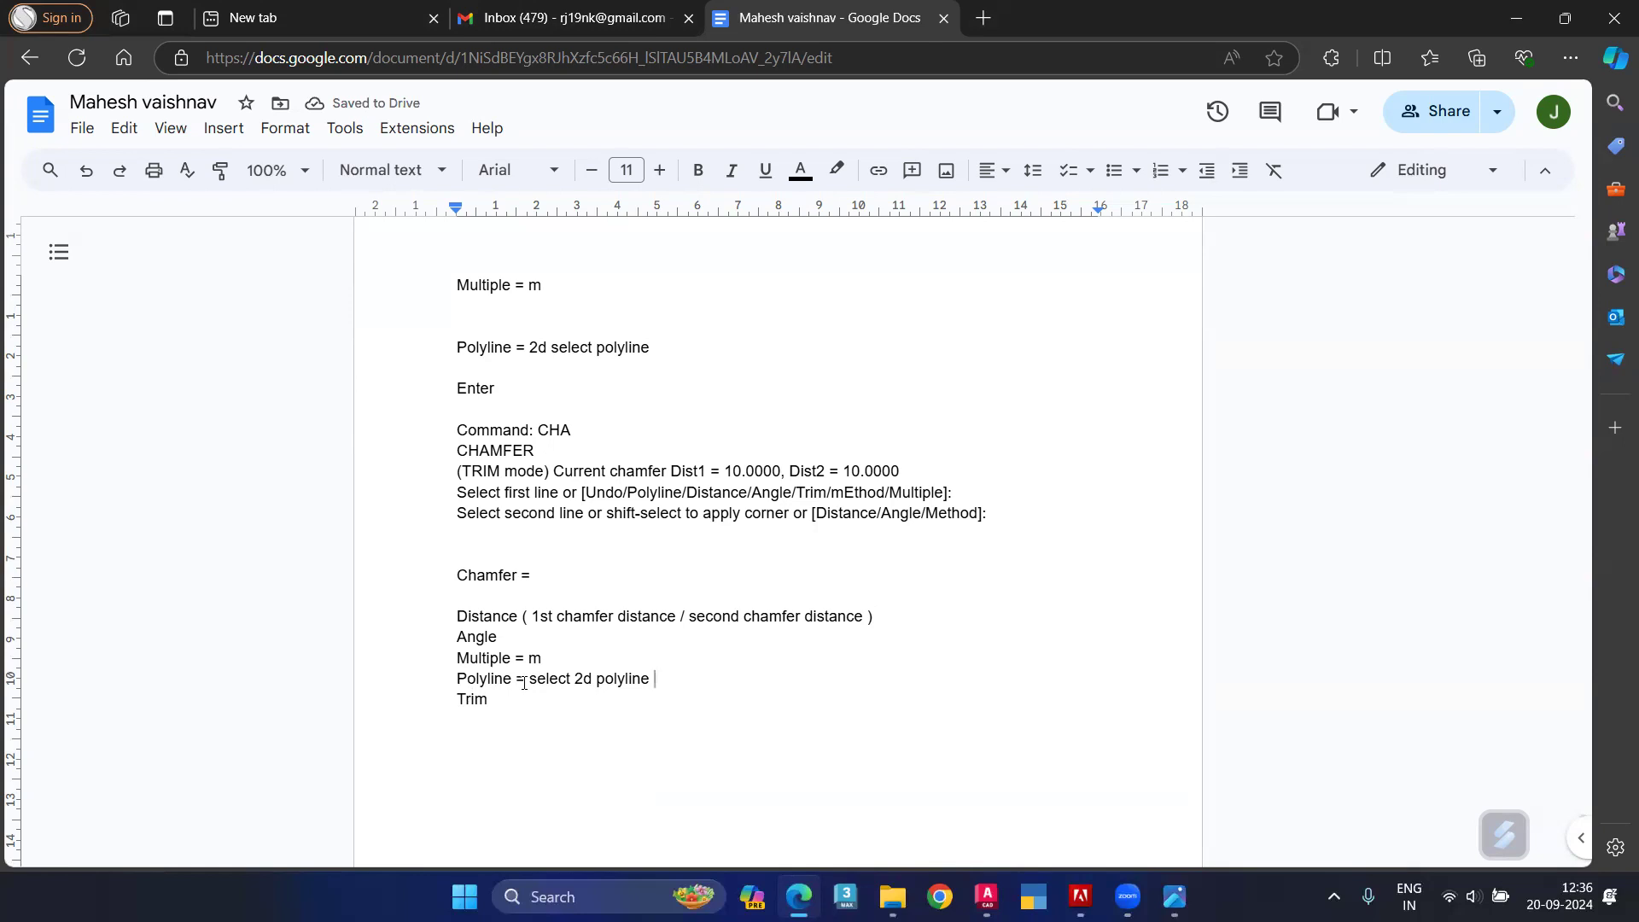
Step: Add "(trim / no trim )" after Trim, and begin an "Angle =" entry two lines below it
click(505, 701)
text((trim / no trim ))
key(Return)
key(Return)
text(angle =)
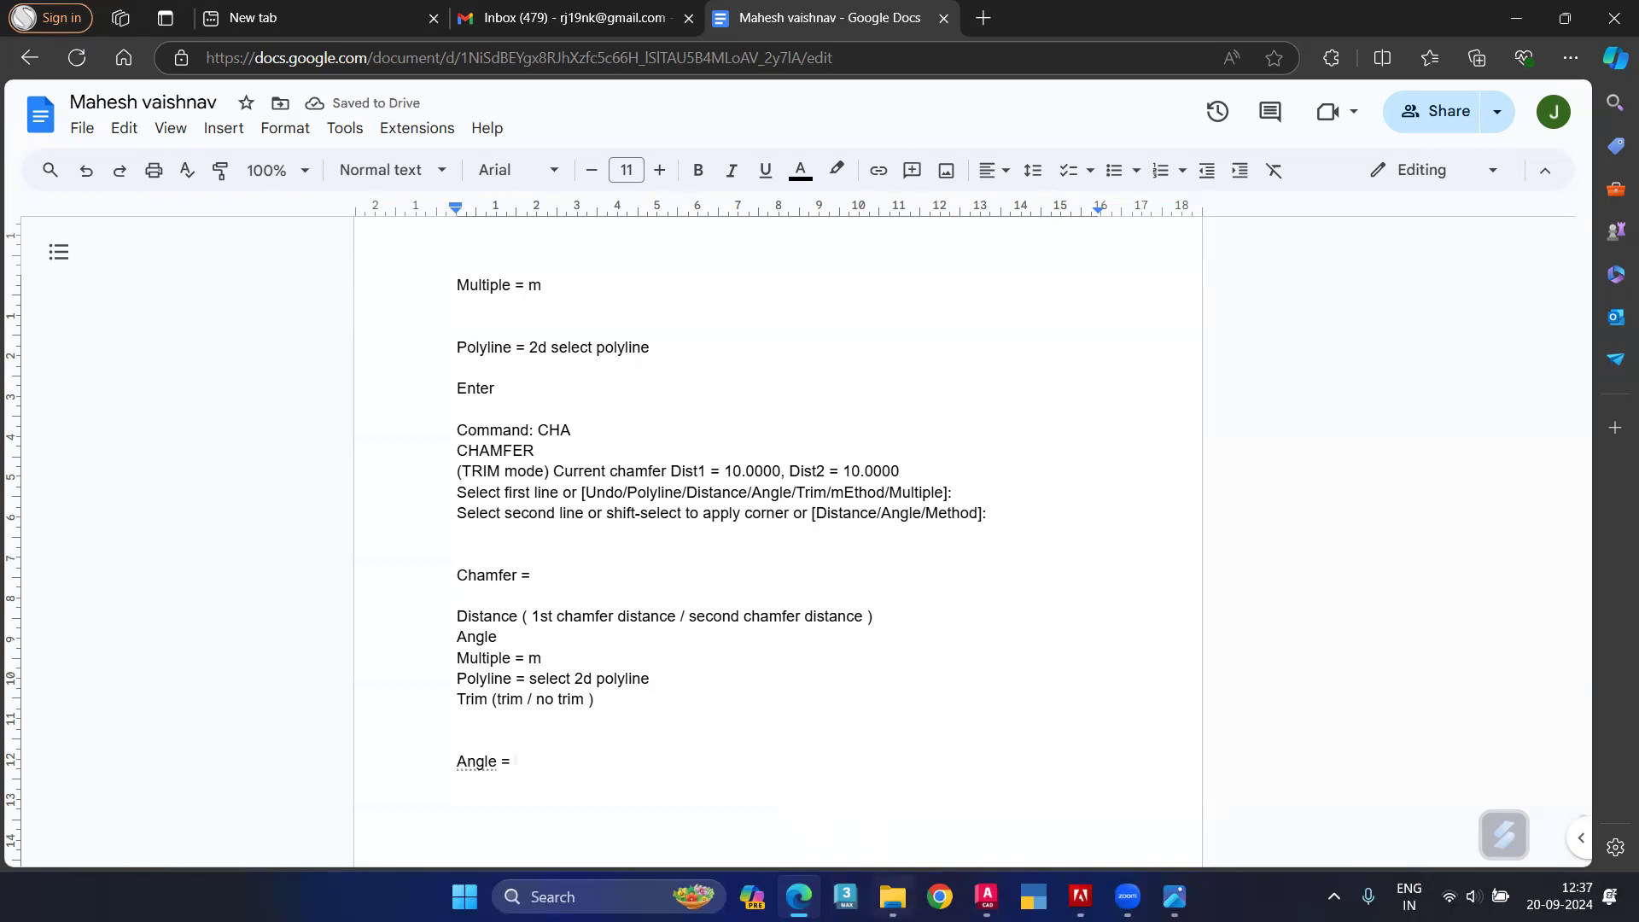
Step: Open the reference drawing url.png from File Explorer in a maximized Photos window to examine its dimensions
click(892, 897)
double_click(597, 779)
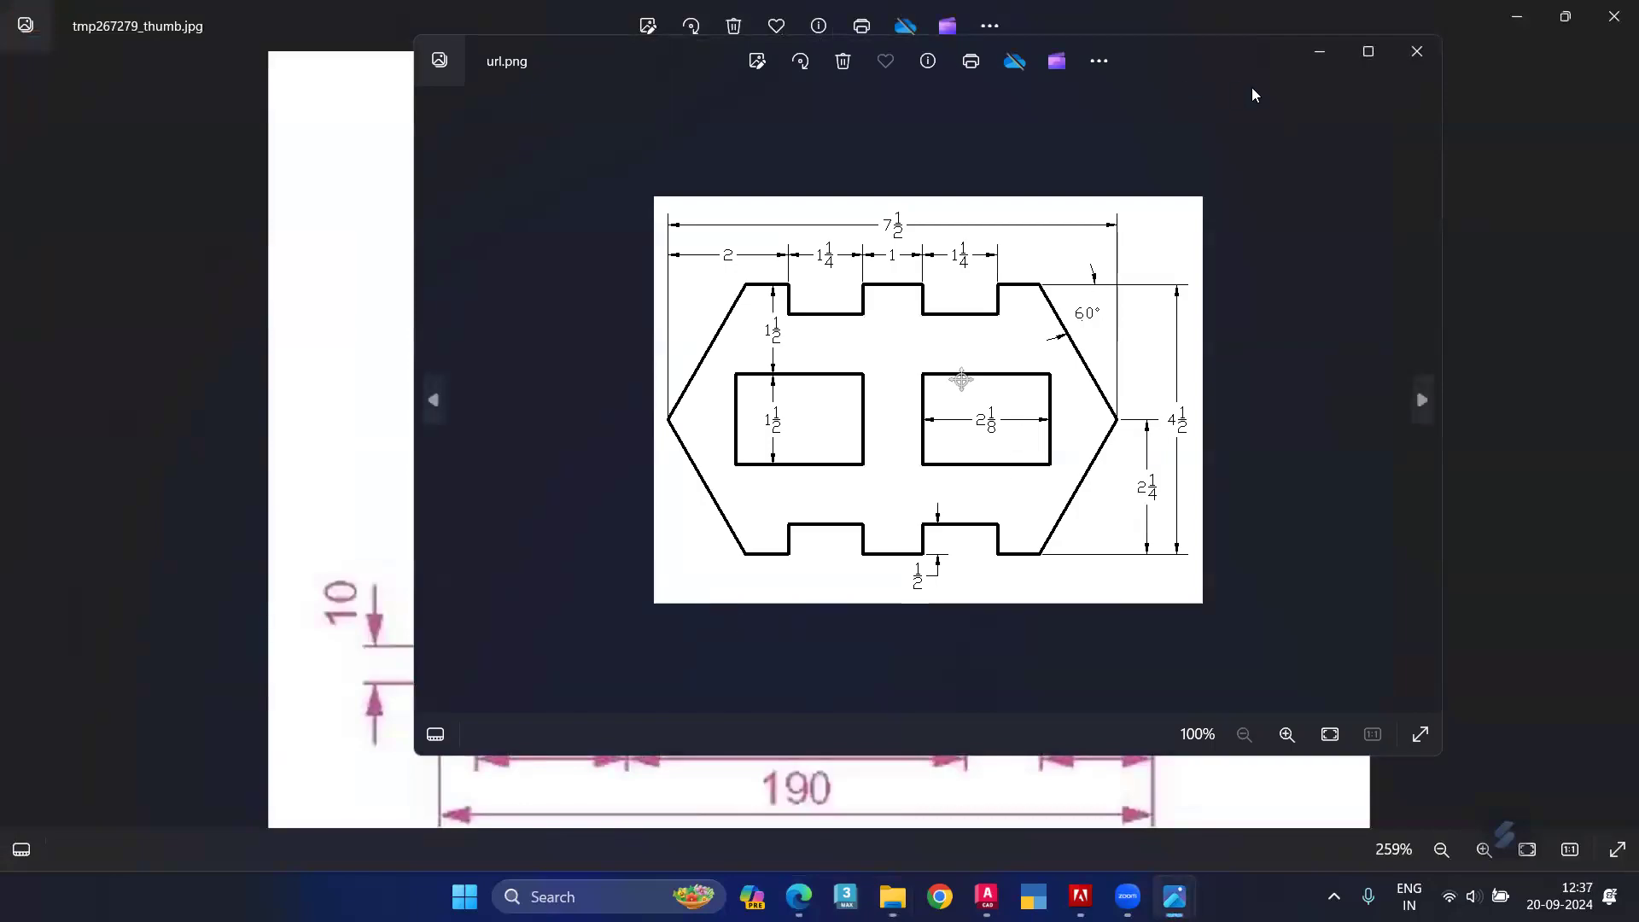
click(1366, 52)
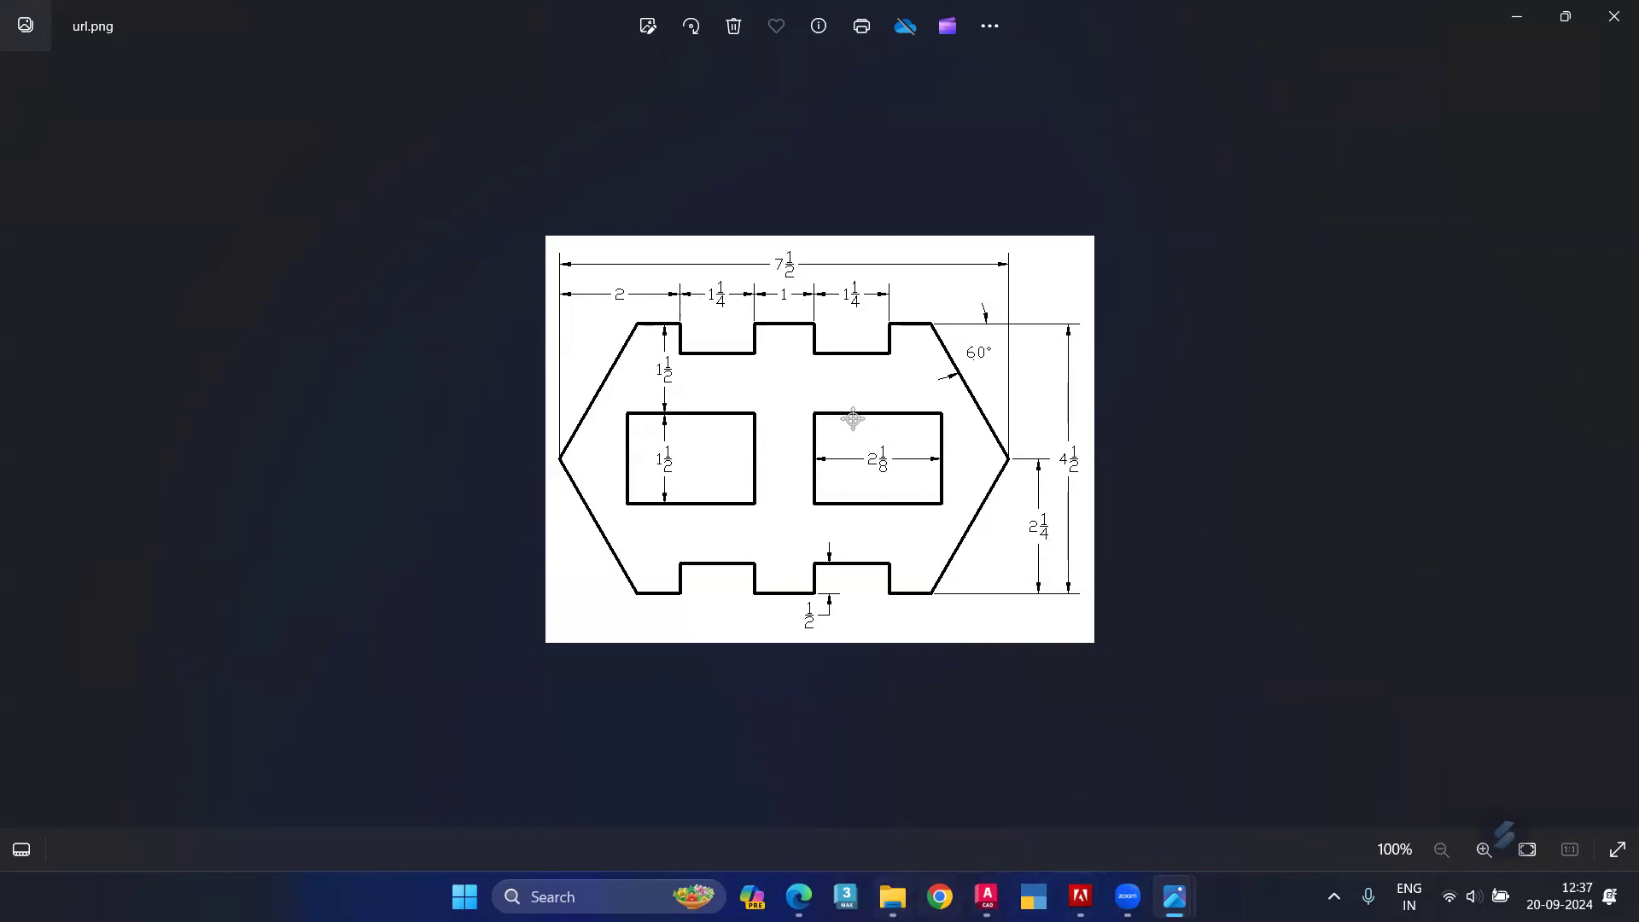
Step: Switch to AutoCAD and draw a 7.5 by 4.5 rectangle in the empty area beside the notched plate
mouse_move(986, 896)
click(925, 782)
text(rec)
key(Return)
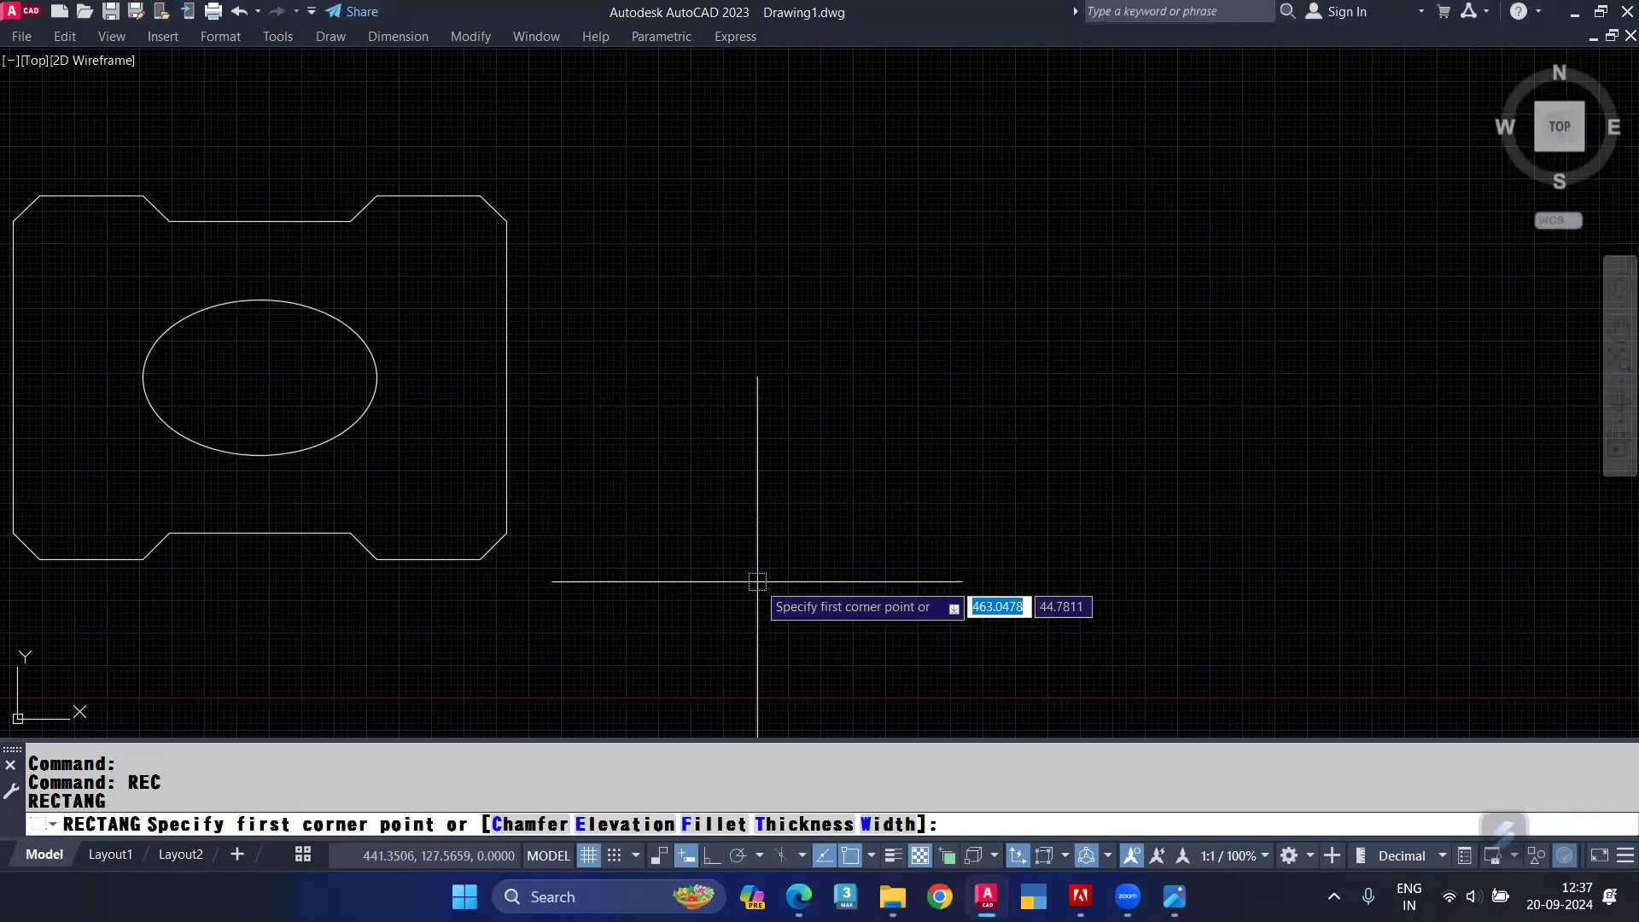
click(757, 581)
text(@)
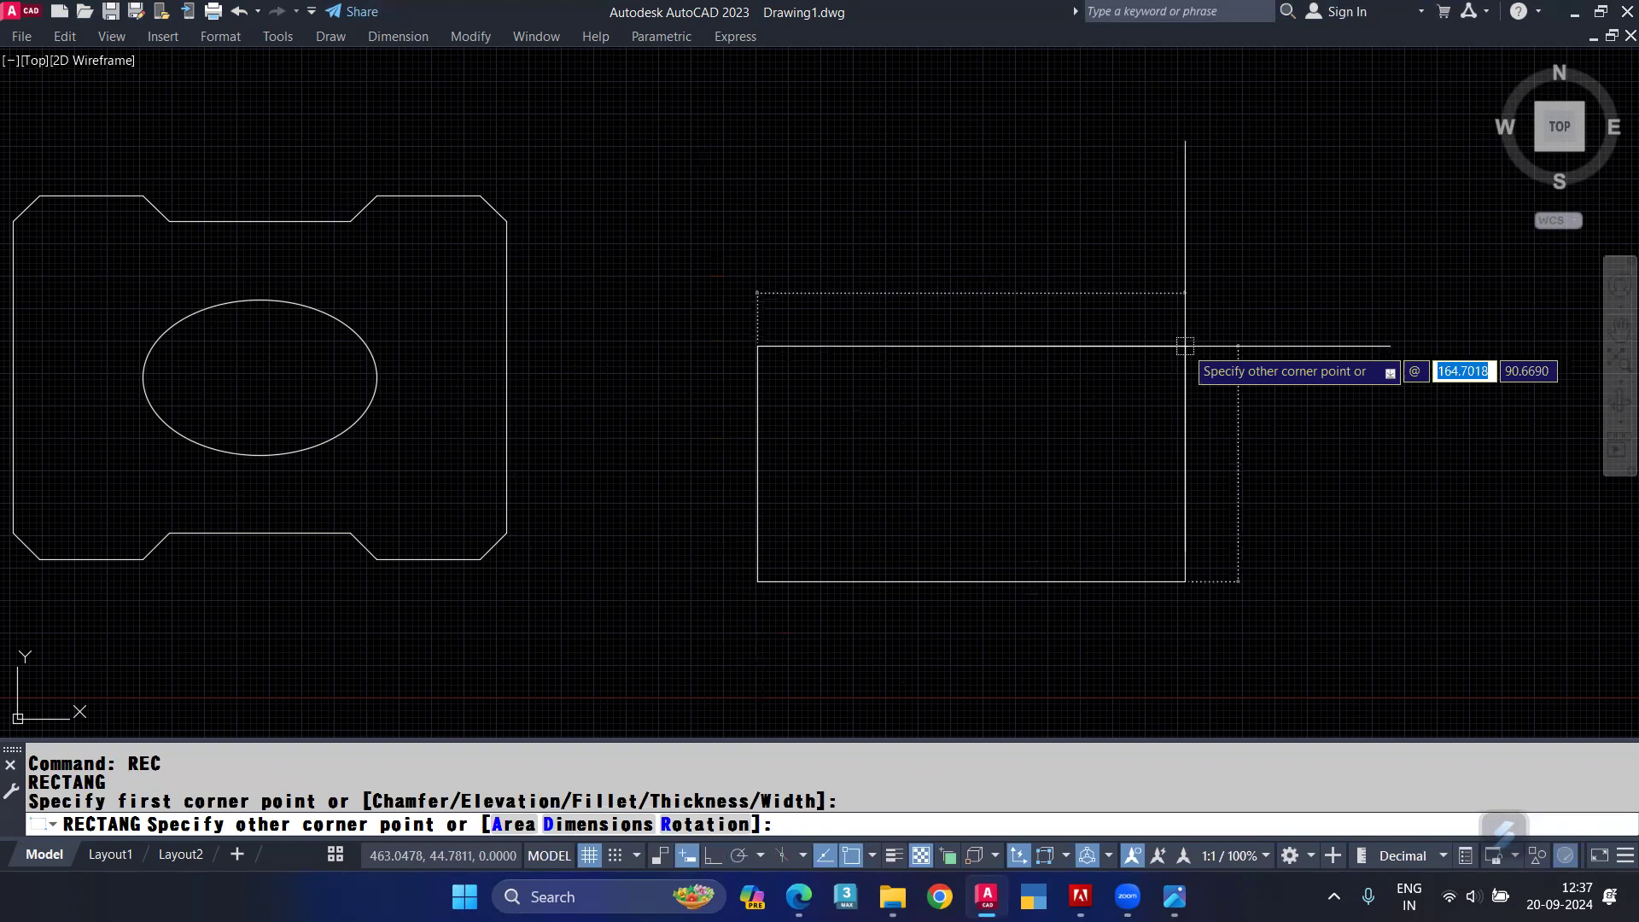
text(7.5)
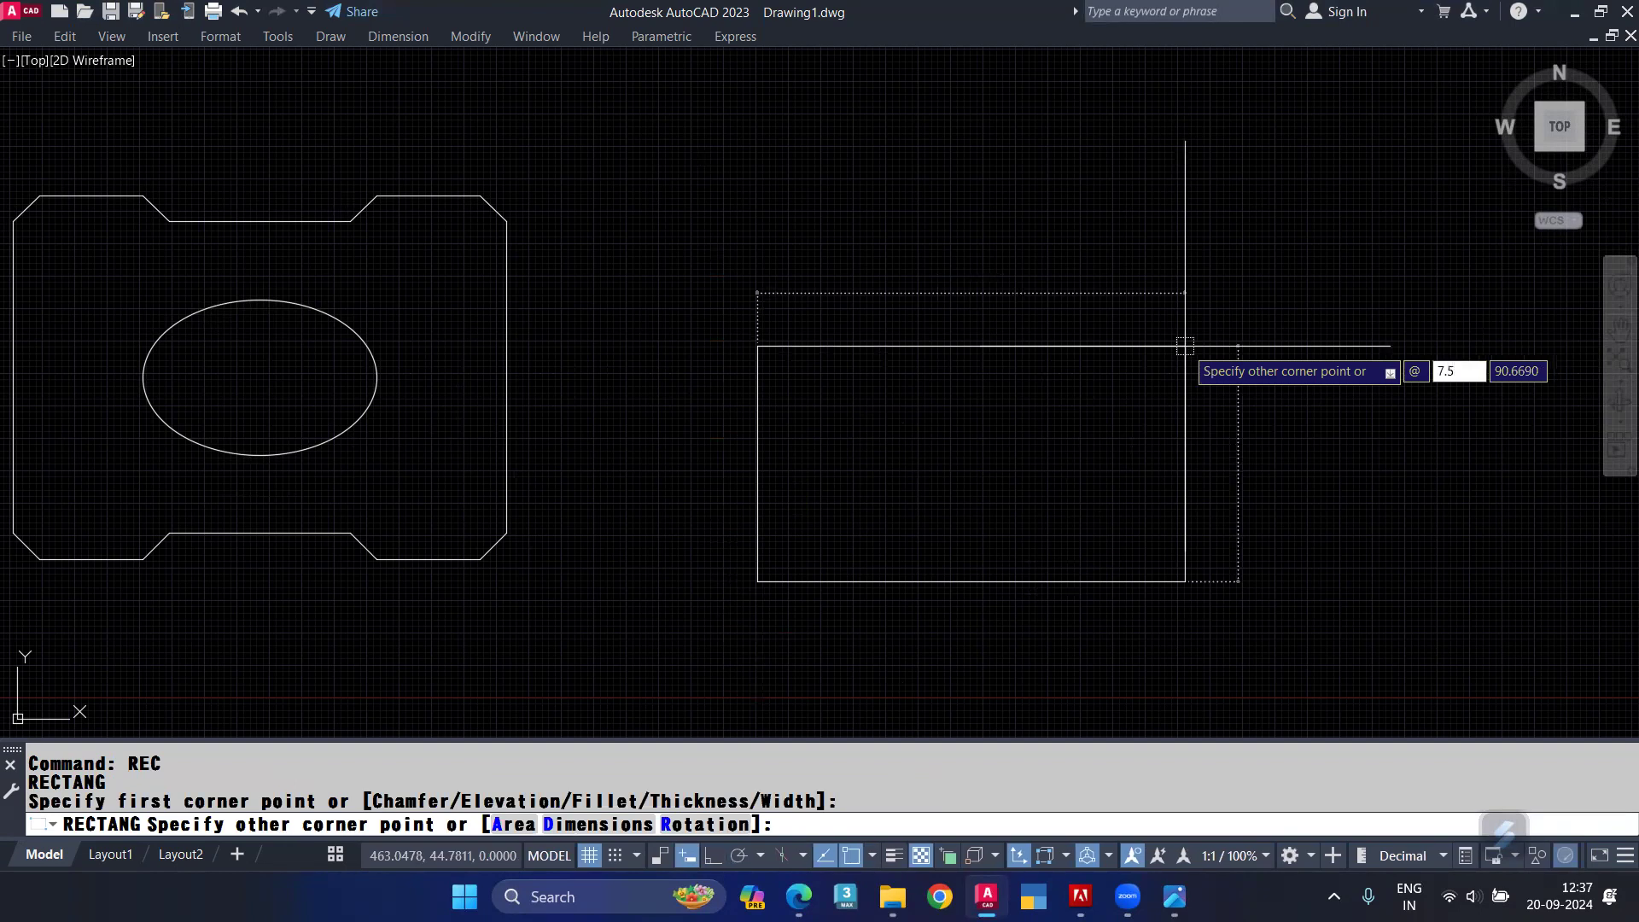
key(Tab)
text(4.5)
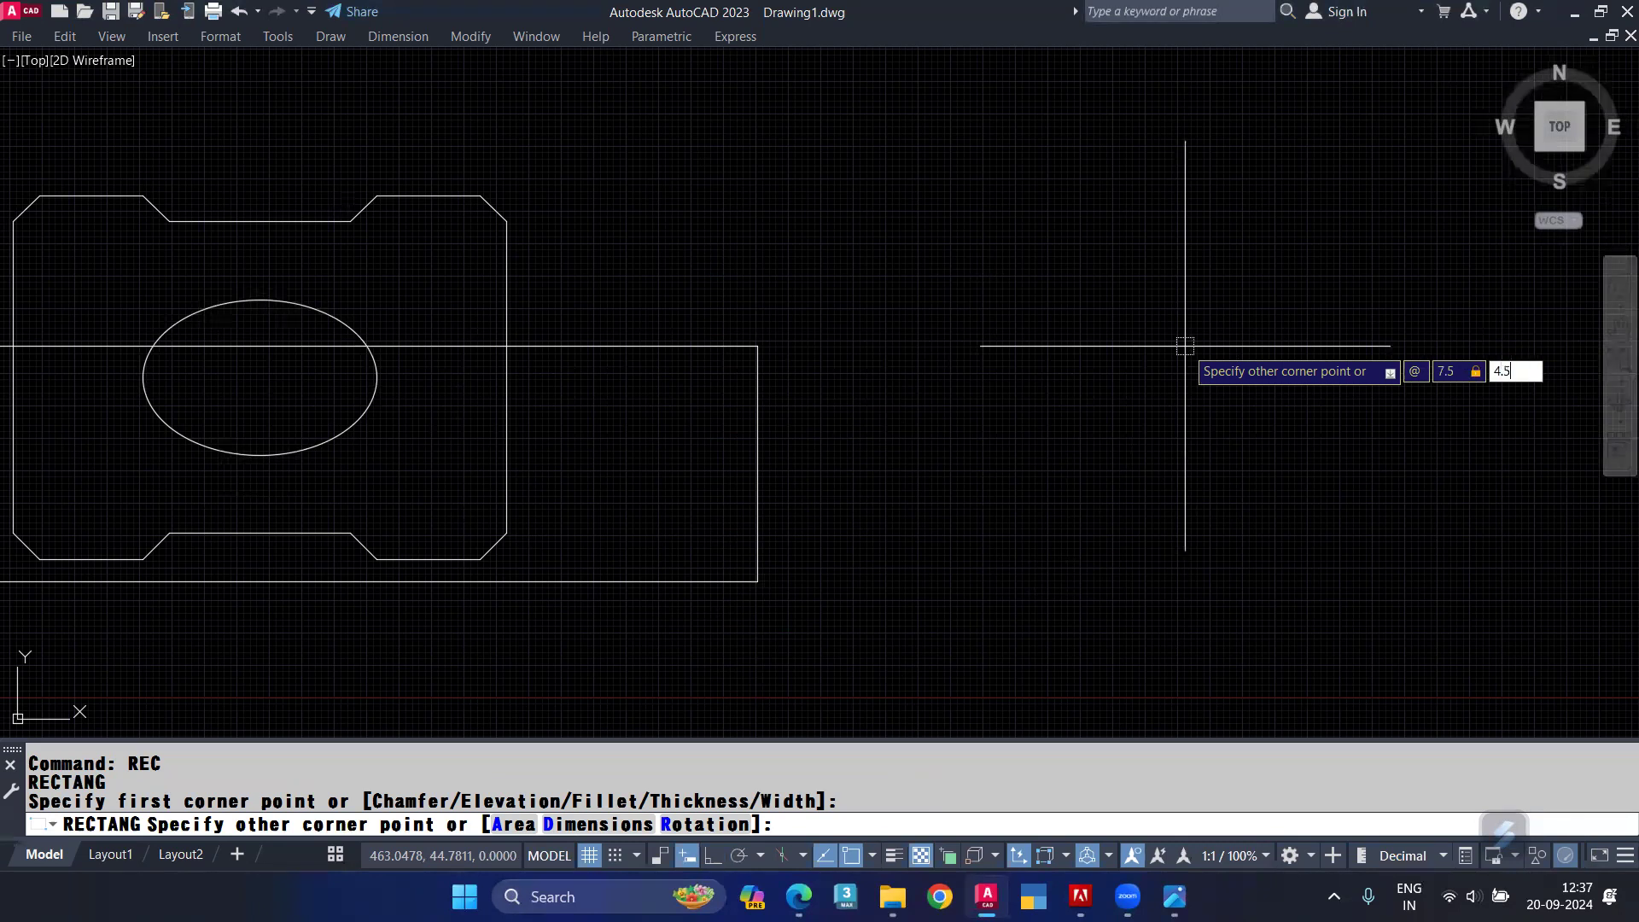
key(Return)
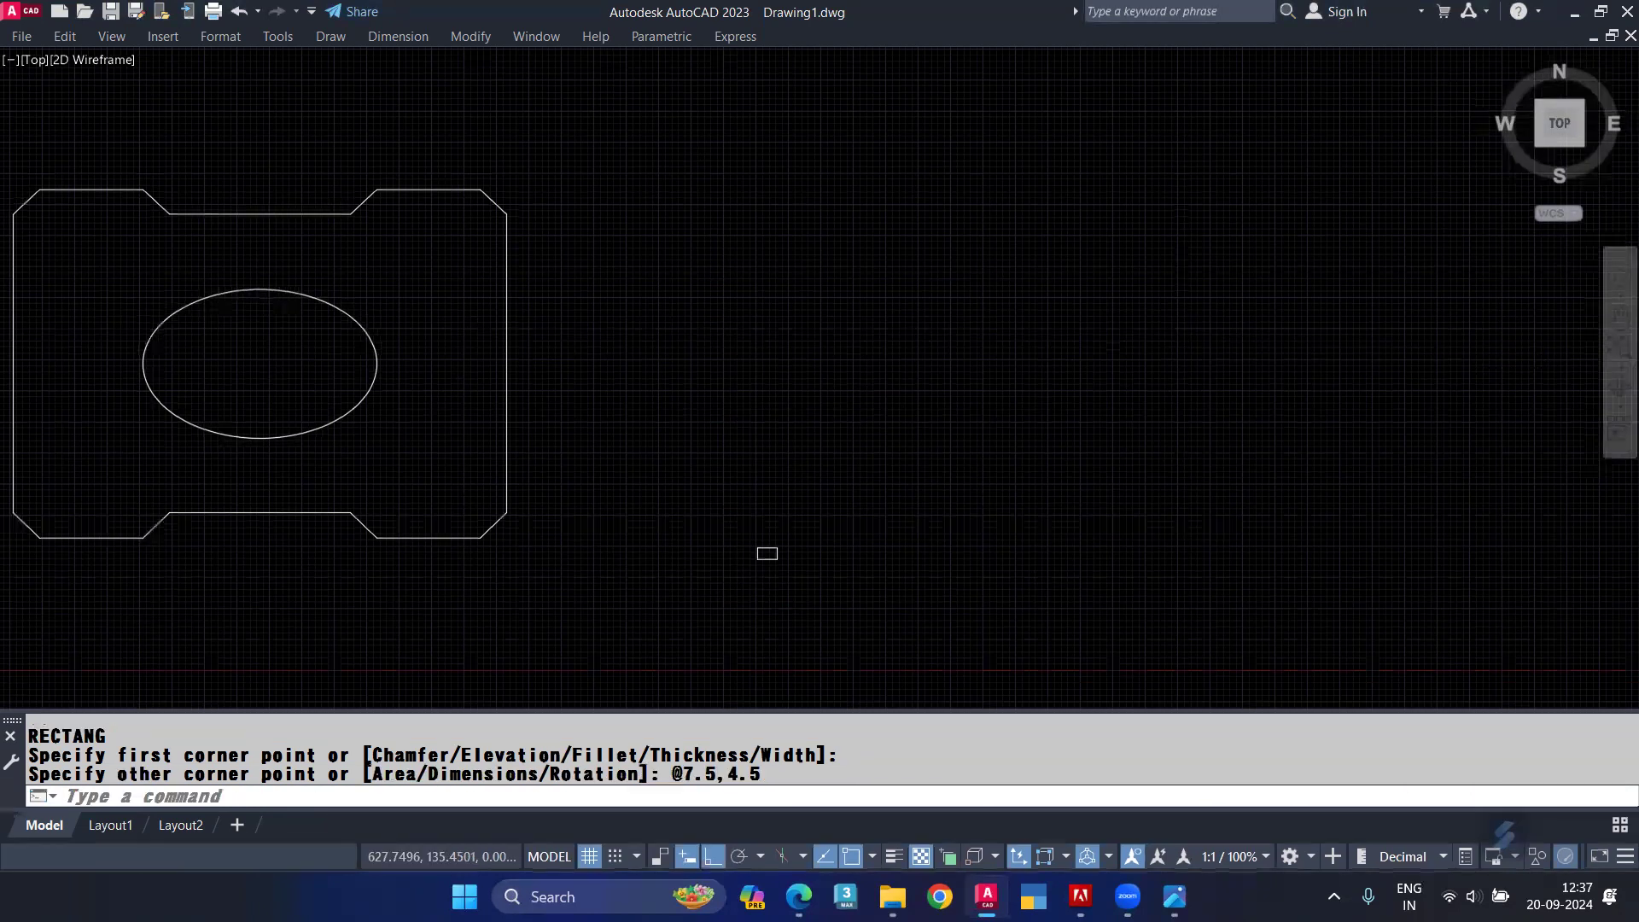
Step: Start Chamfer with Trim mode on and, using the Angle option, set the first-line length to 2-1/4
scroll(761, 559, up, 7)
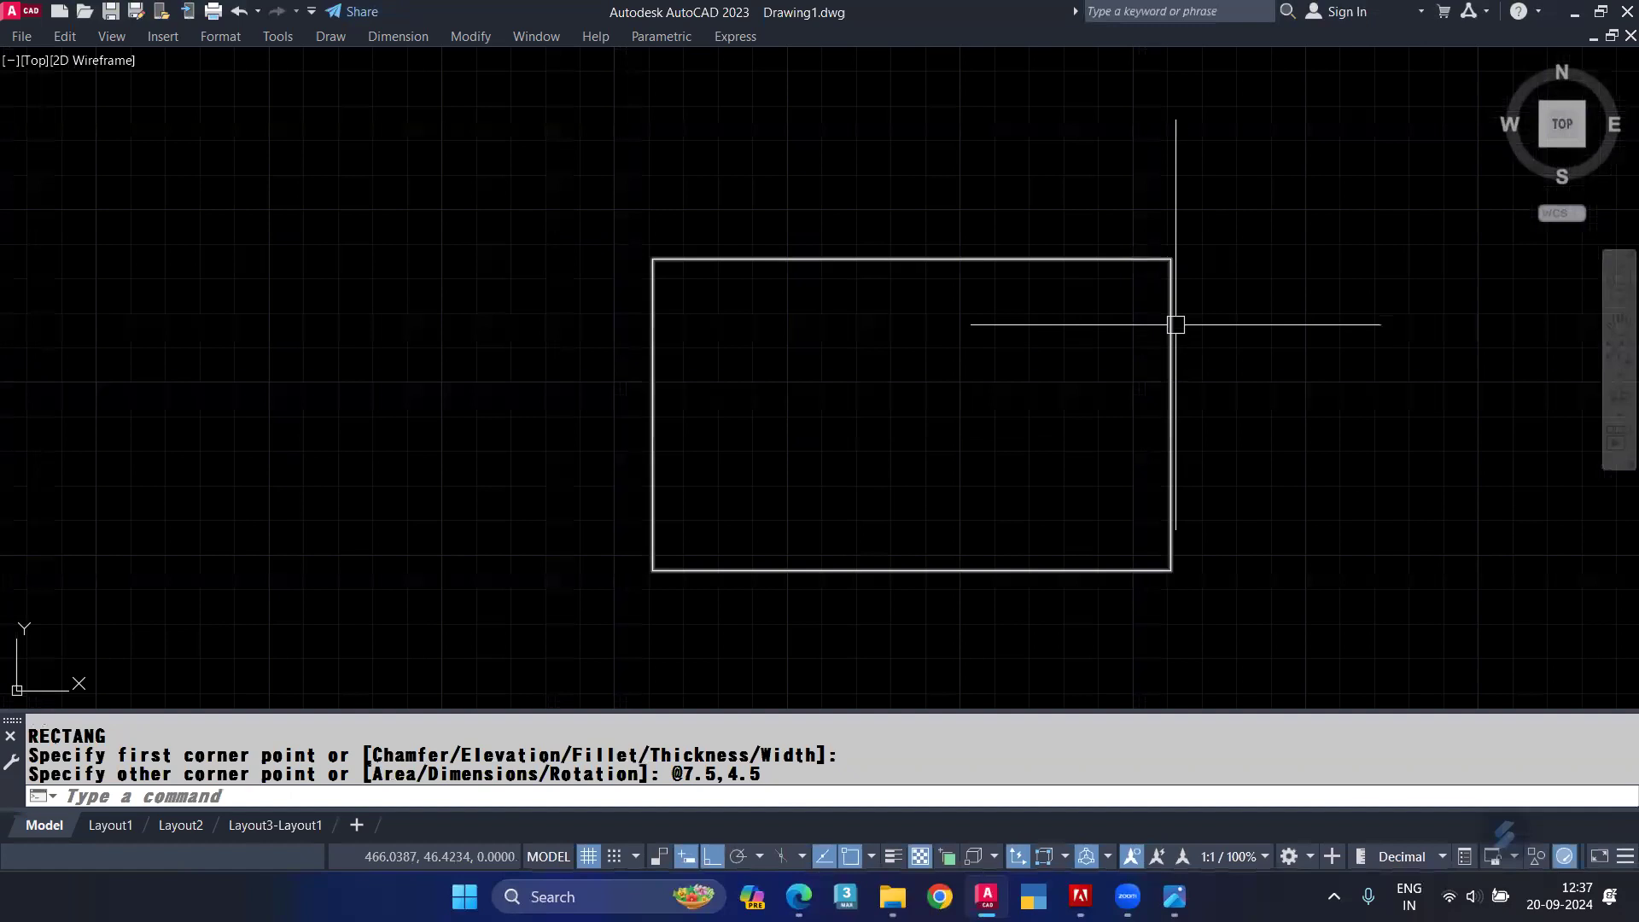
text(CHA)
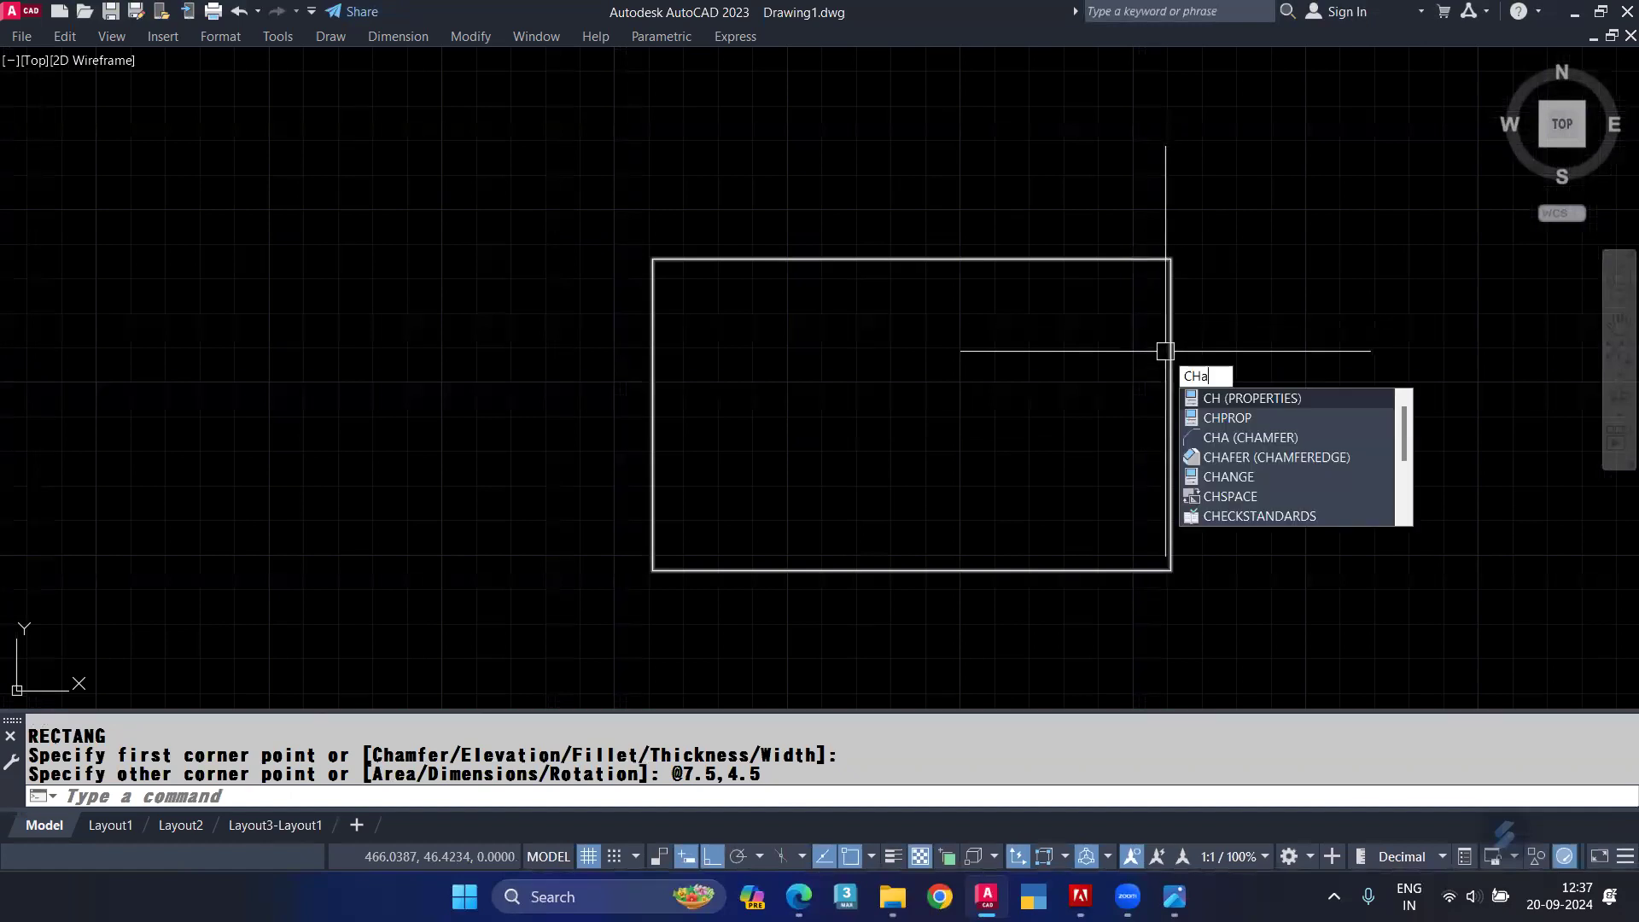
click(1246, 398)
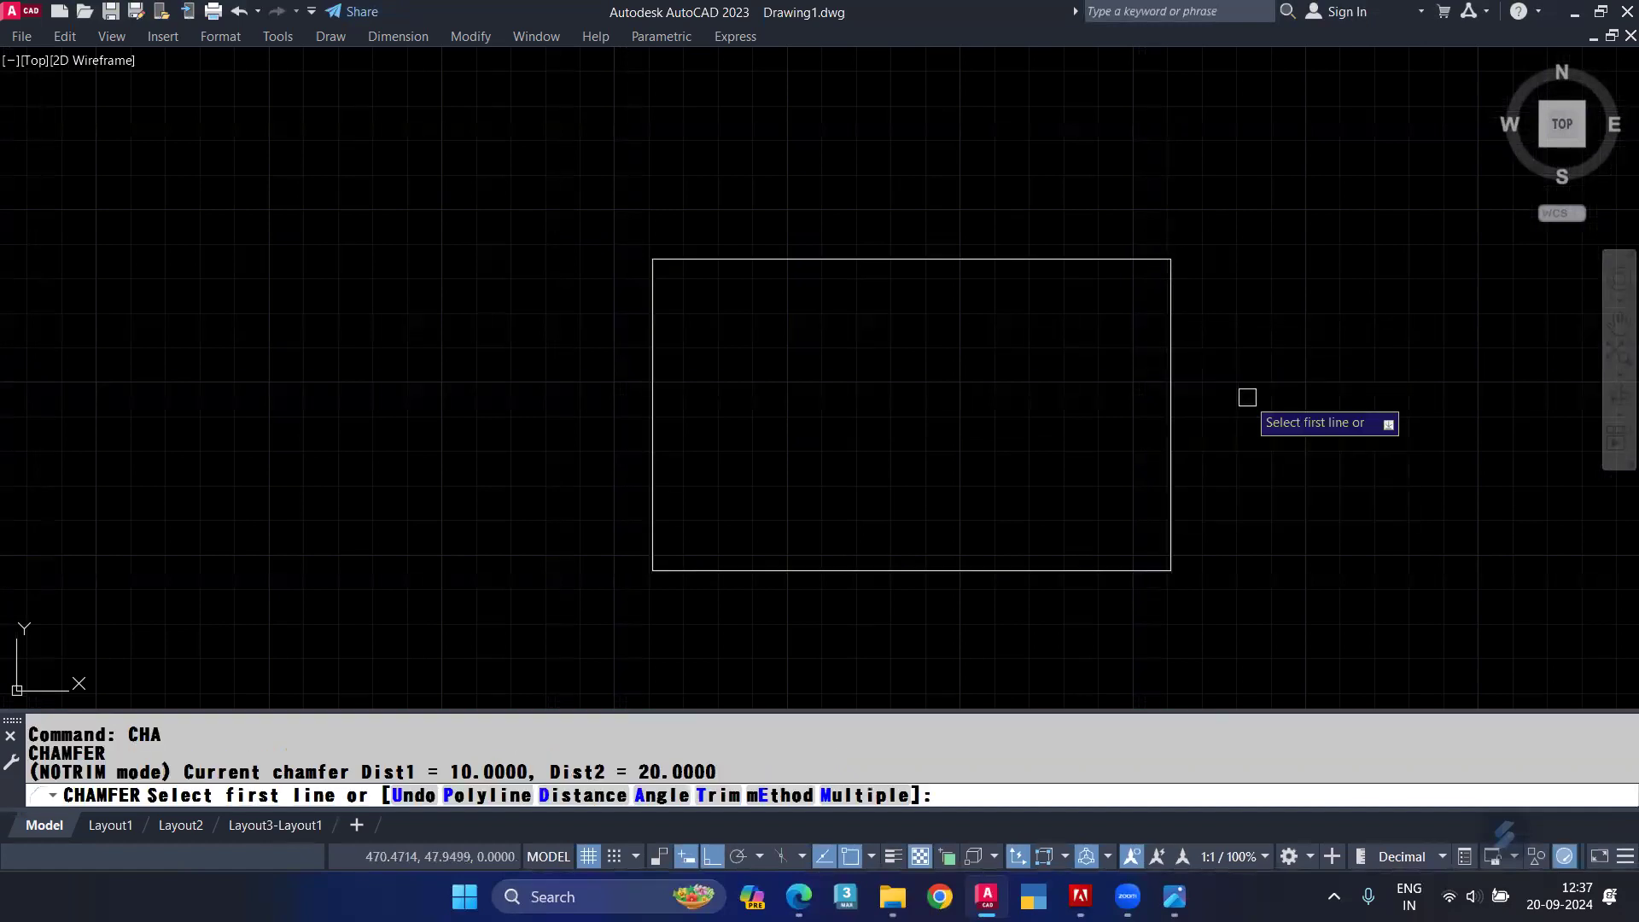
click(734, 796)
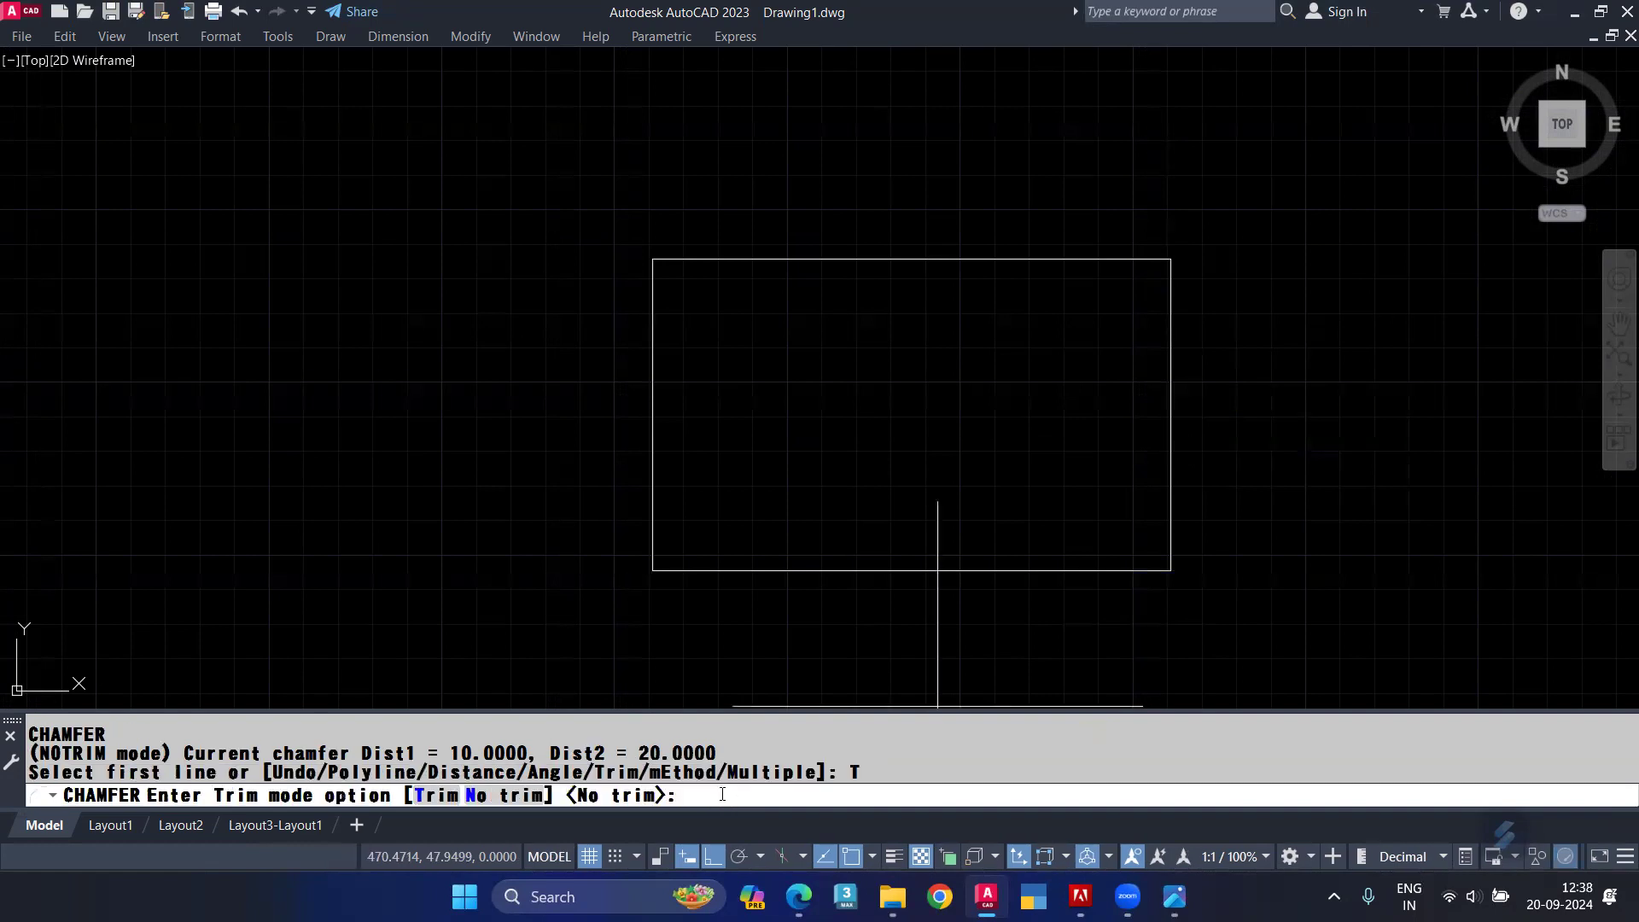
click(525, 796)
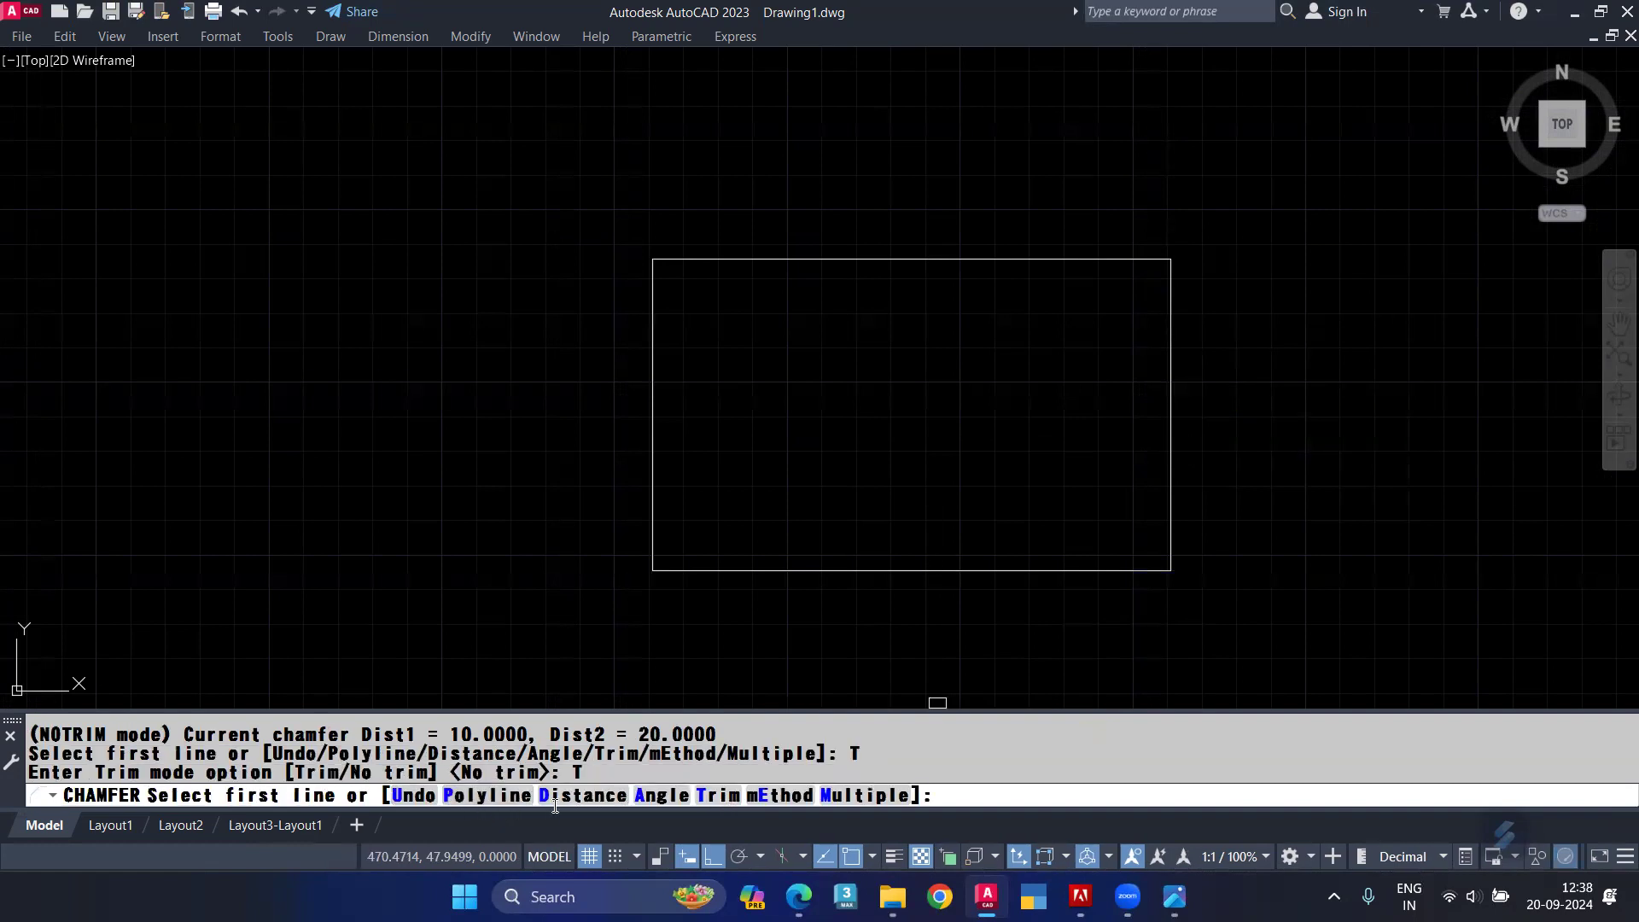
click(659, 795)
text(2)
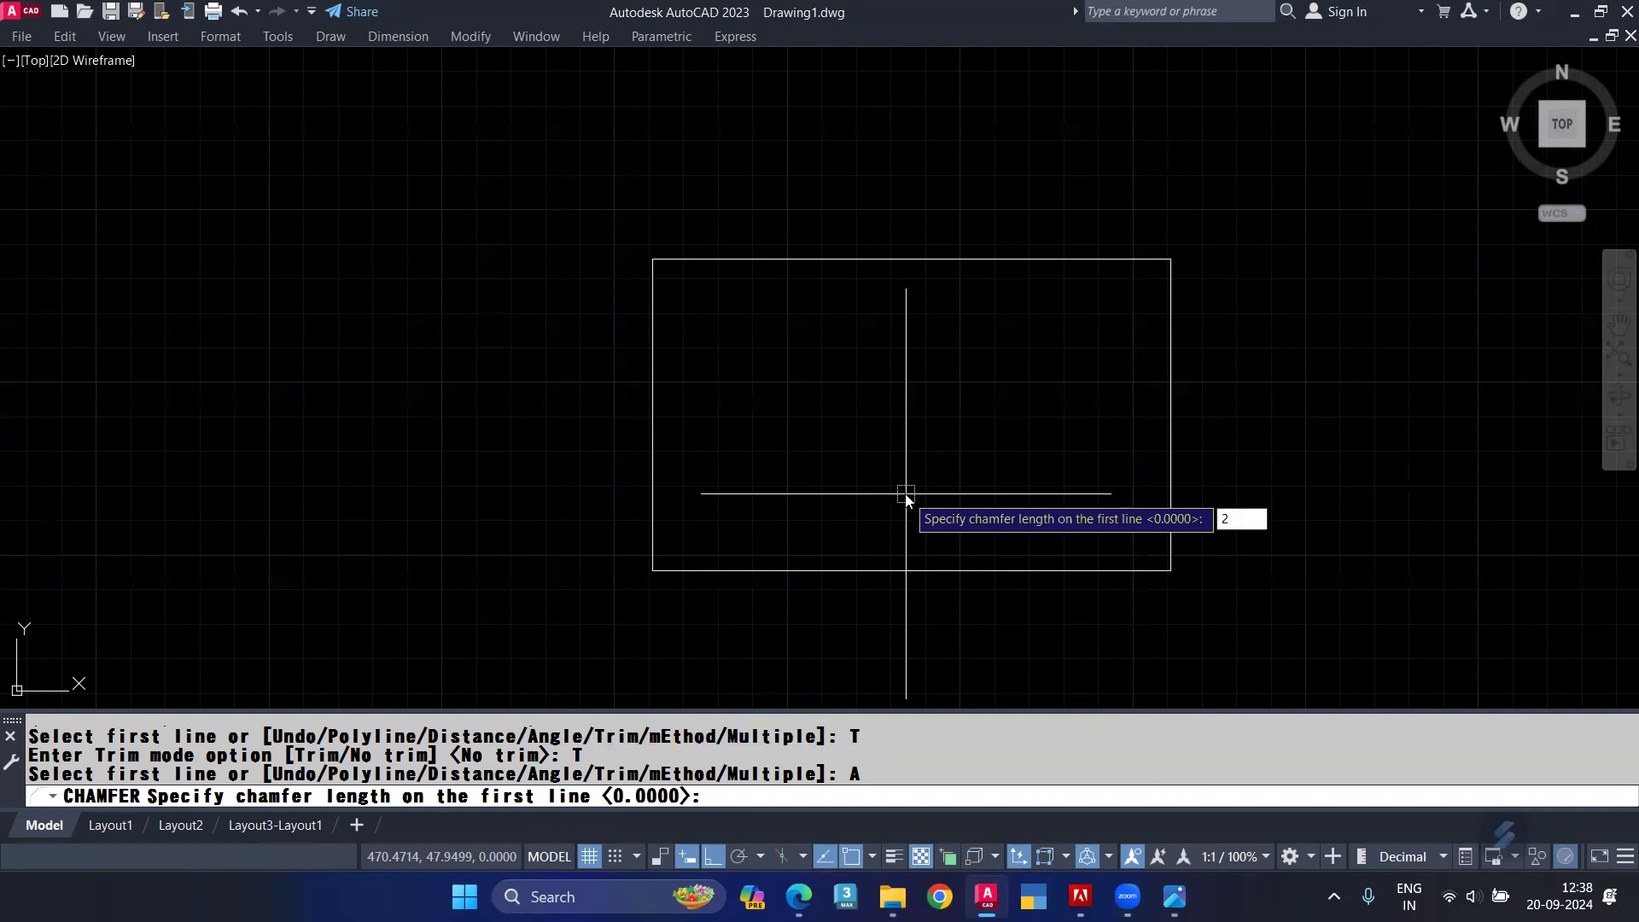
text(-1/4)
key(Return)
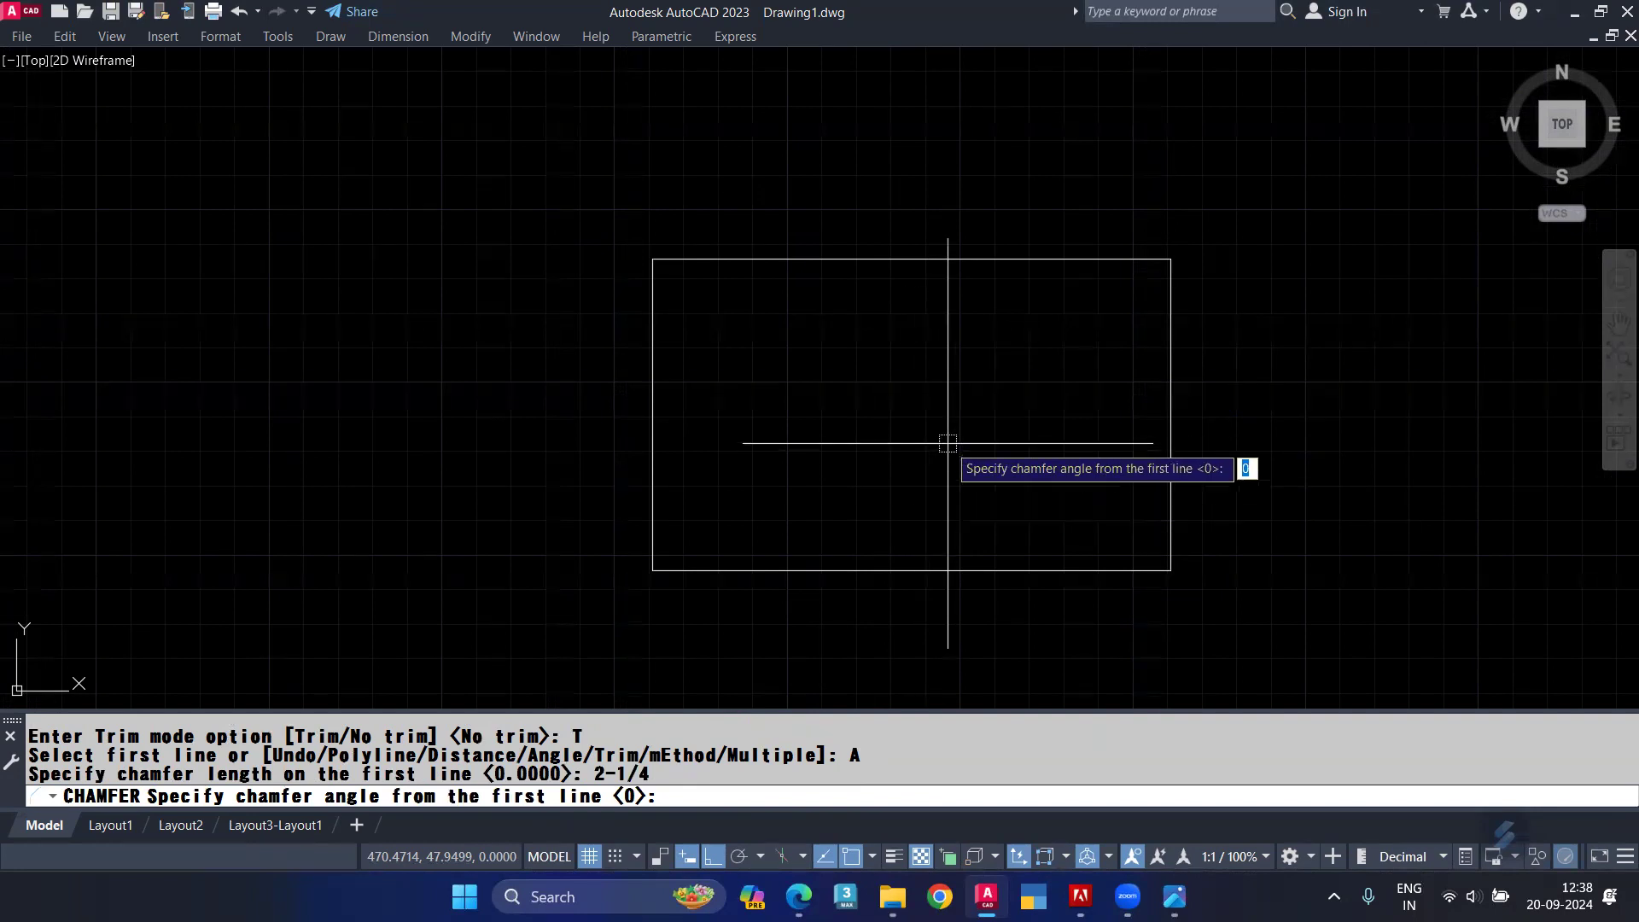
Step: Check the angle in url.png, set the chamfer angle to 30, and chamfer the rectangle's upper-right corner
mouse_move(1174, 896)
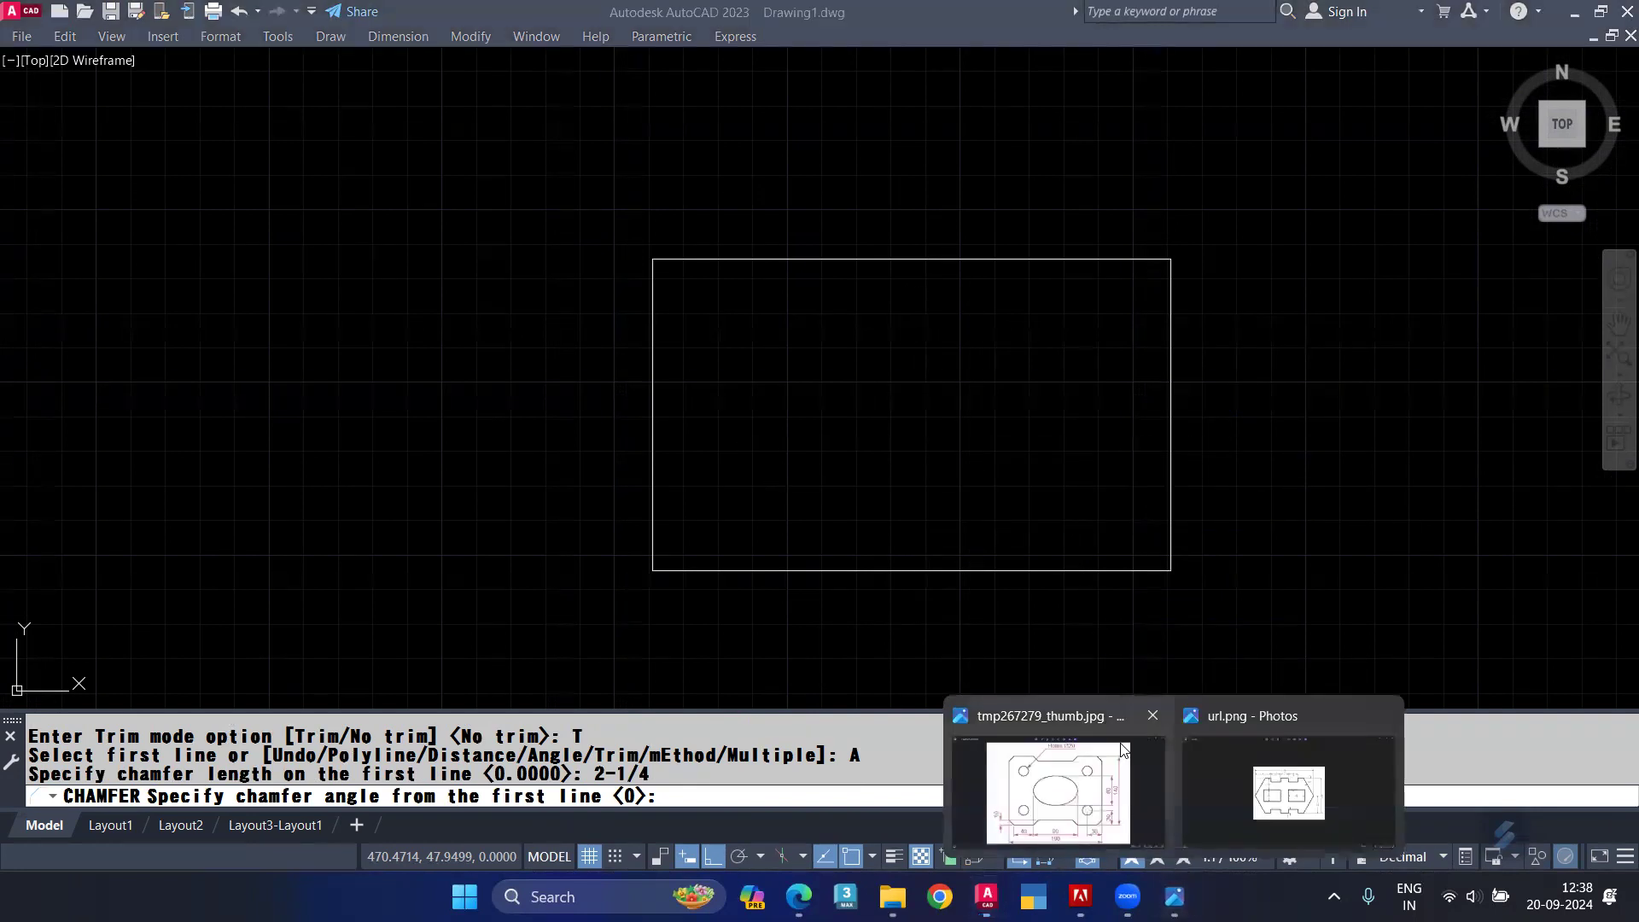
click(1233, 773)
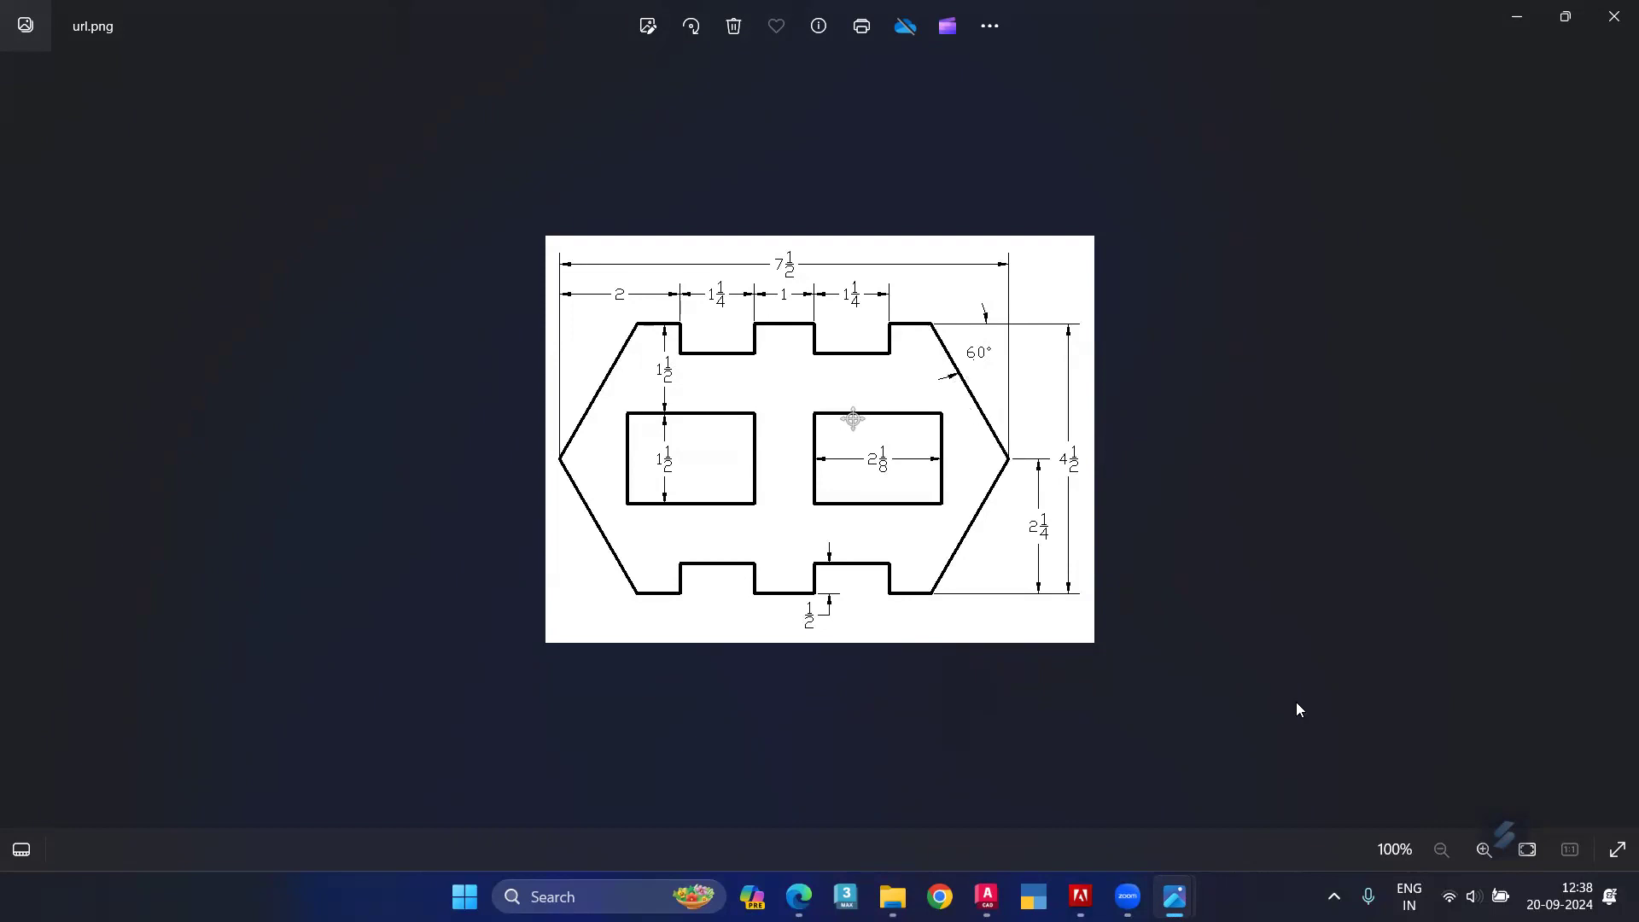
mouse_move(1109, 897)
key(alt+Tab)
text(30)
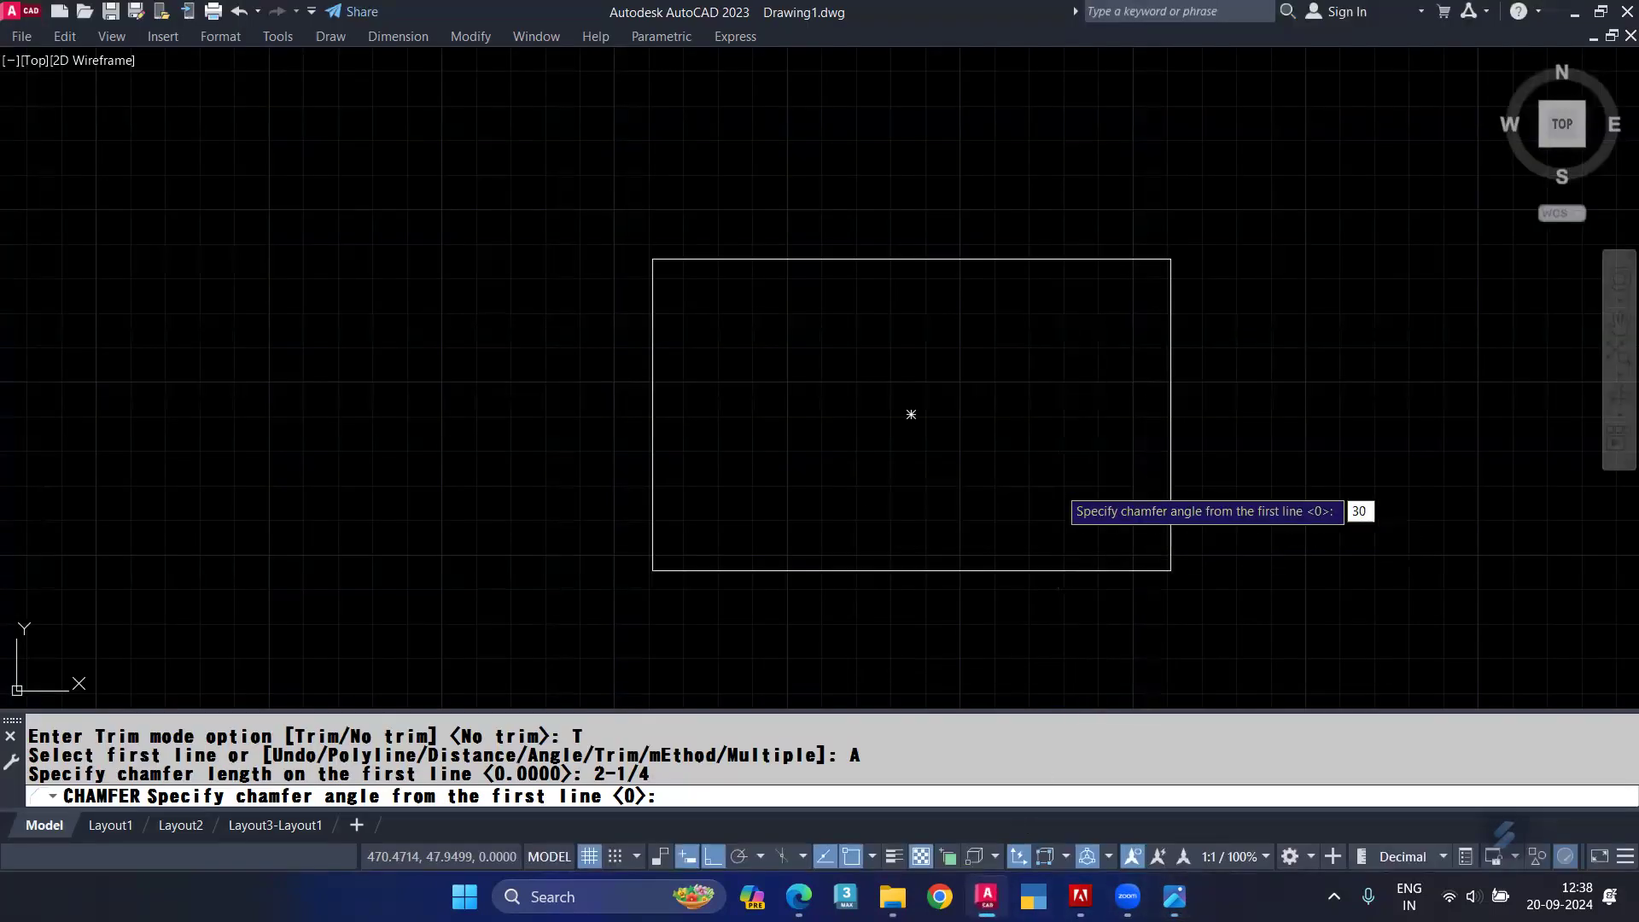
key(Return)
click(1161, 347)
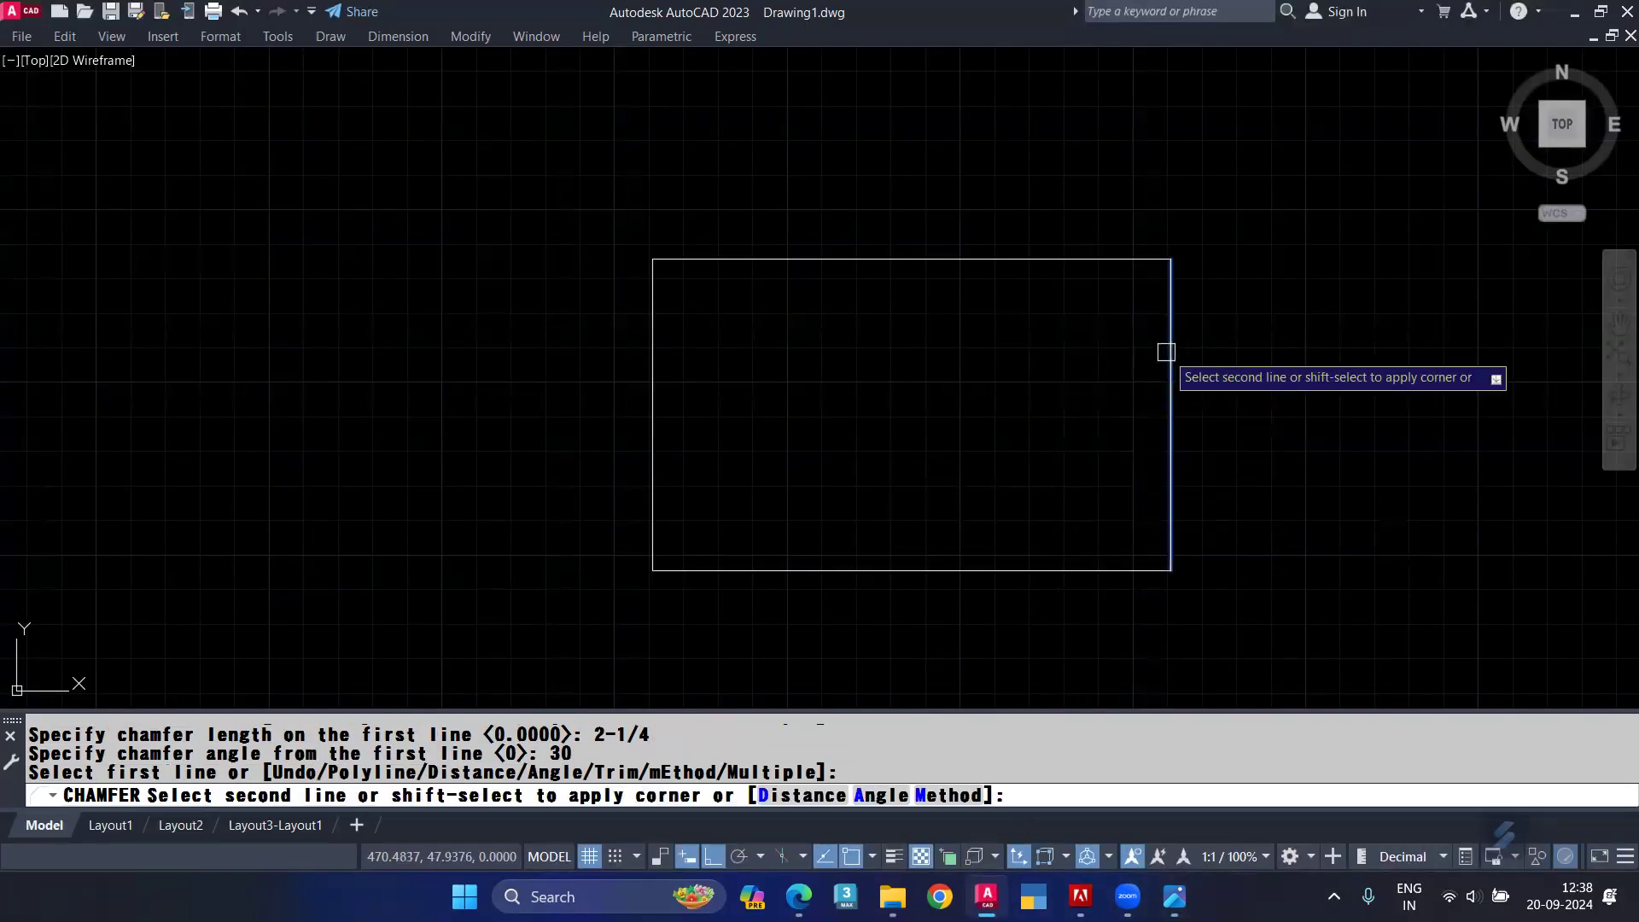
click(1094, 259)
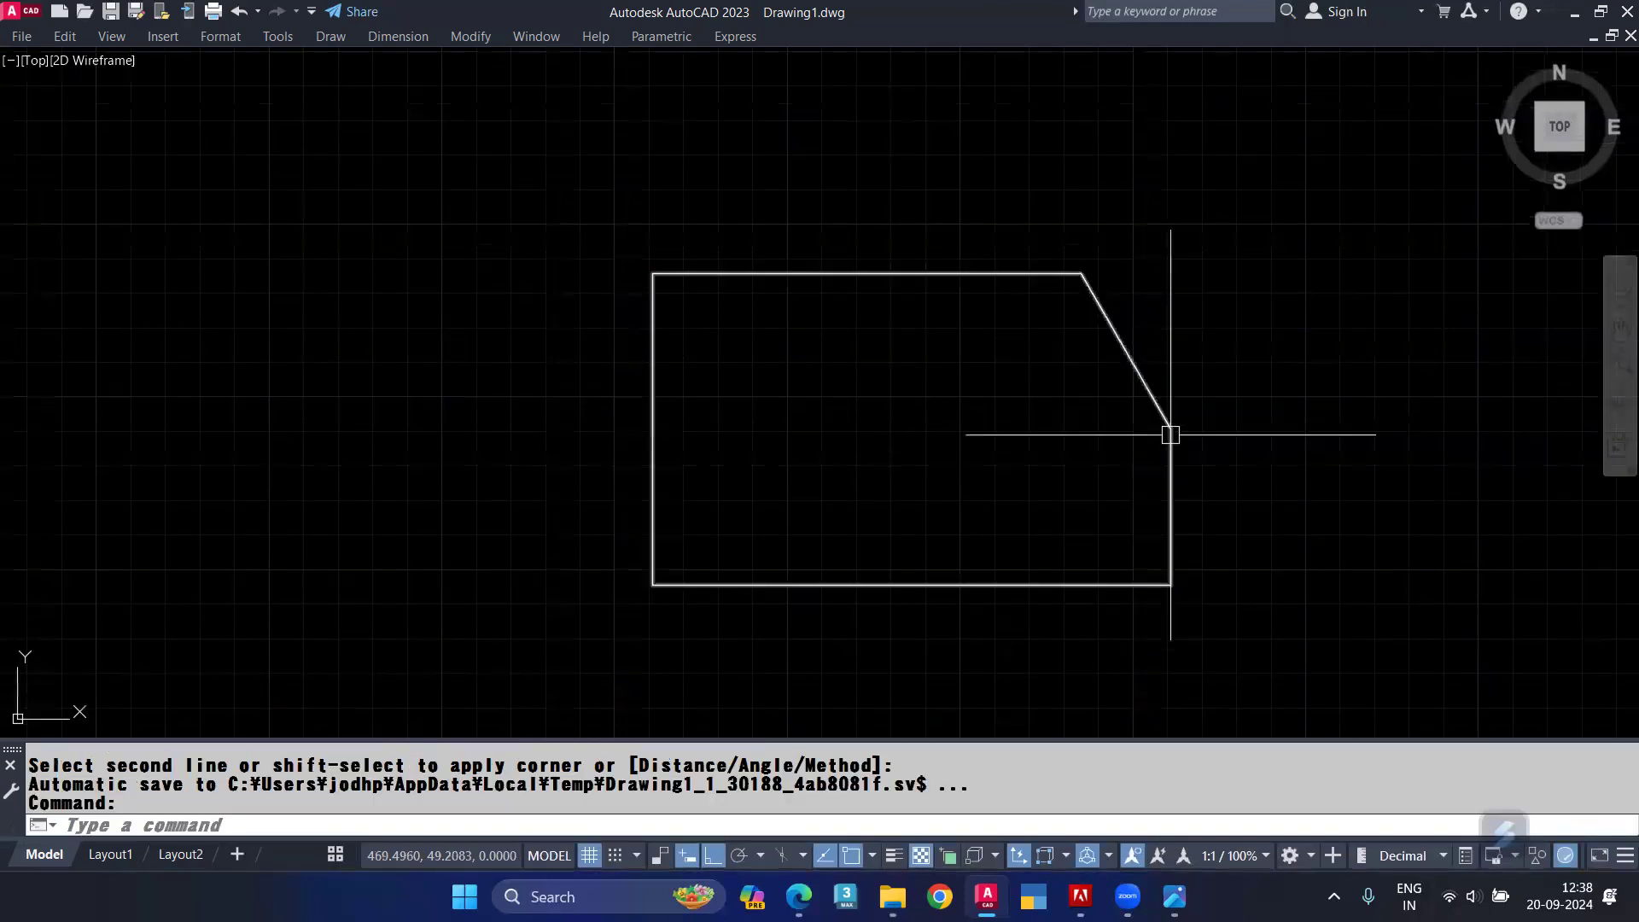
Step: Apply the same length-and-angle chamfer to the rectangle's lower-right, upper-left and lower-left corners
key(Return)
click(1169, 495)
click(1101, 592)
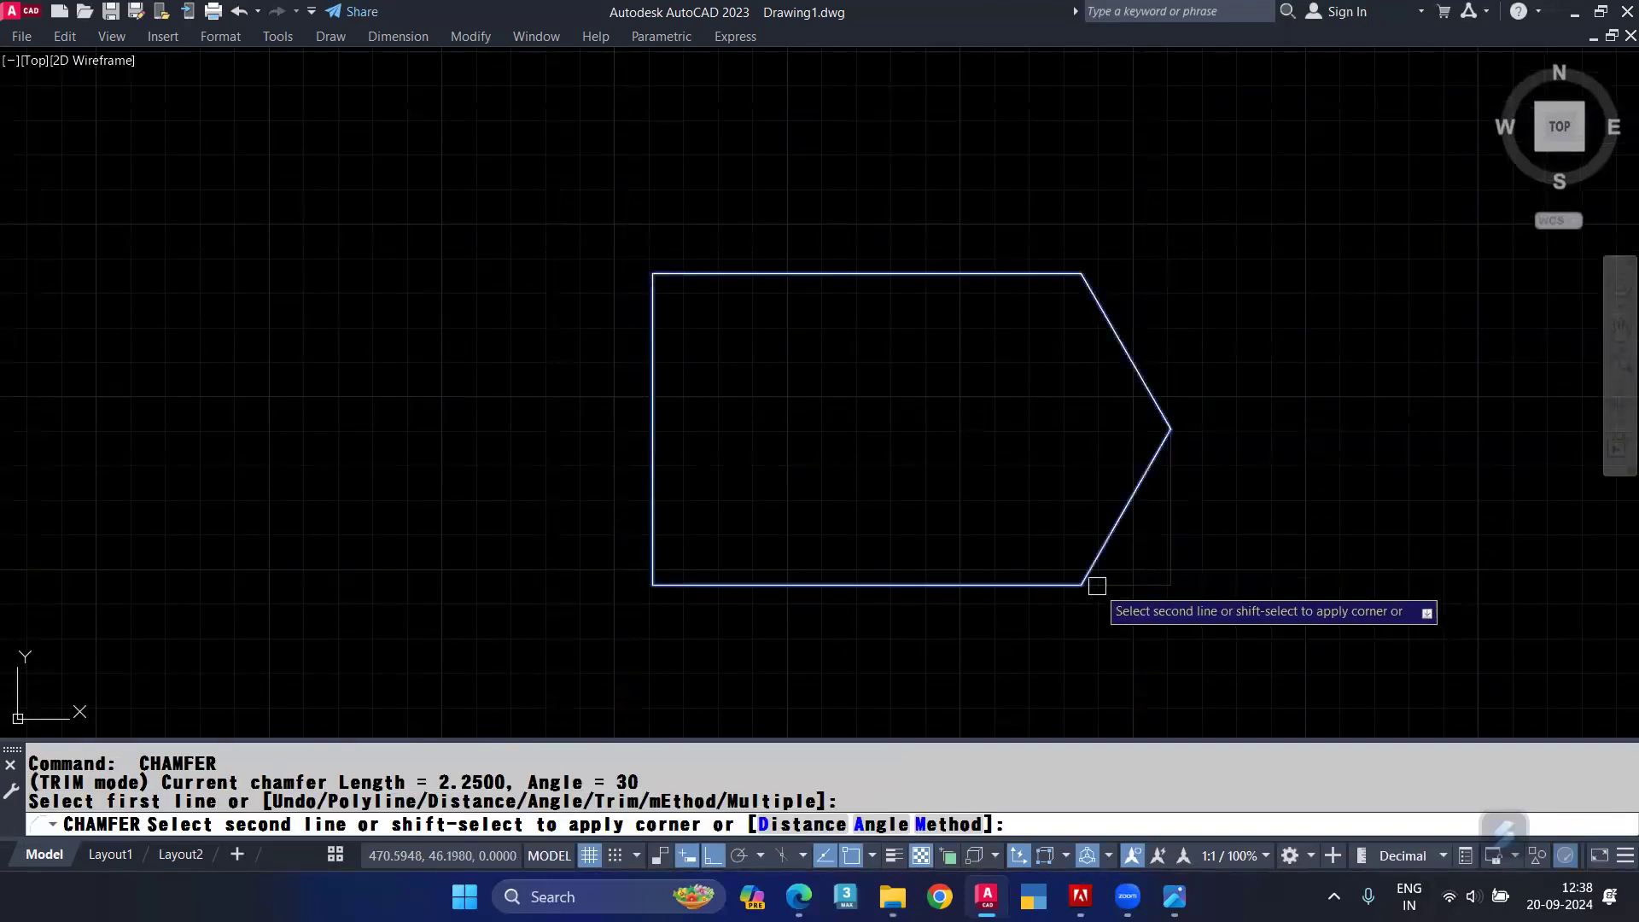
key(Return)
click(653, 343)
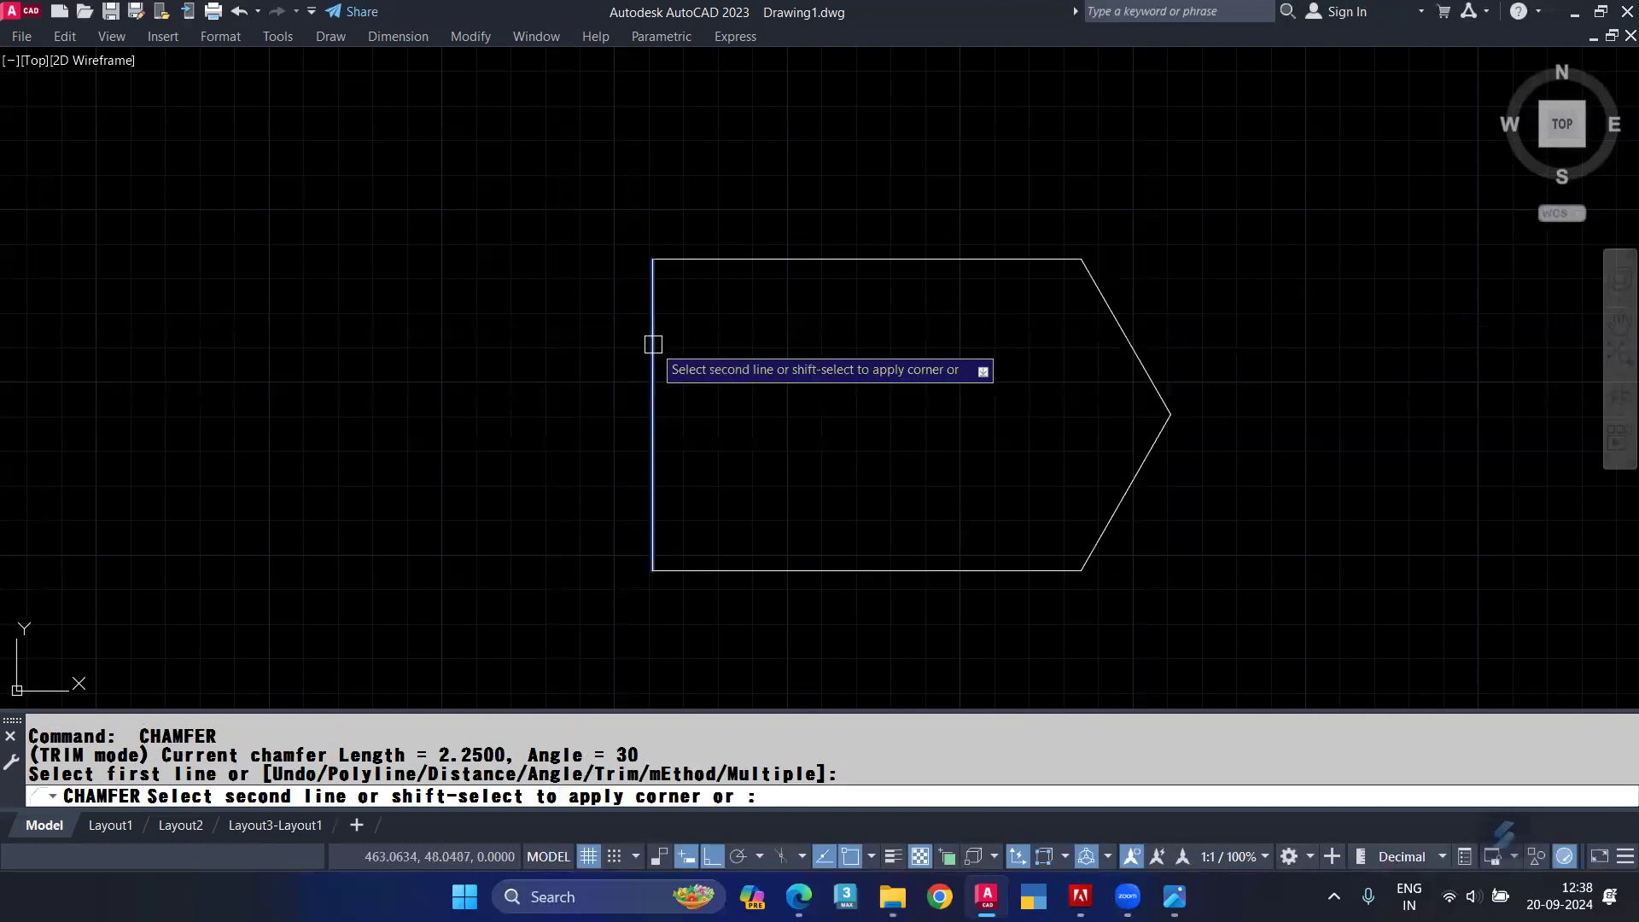
click(736, 261)
key(Return)
click(653, 459)
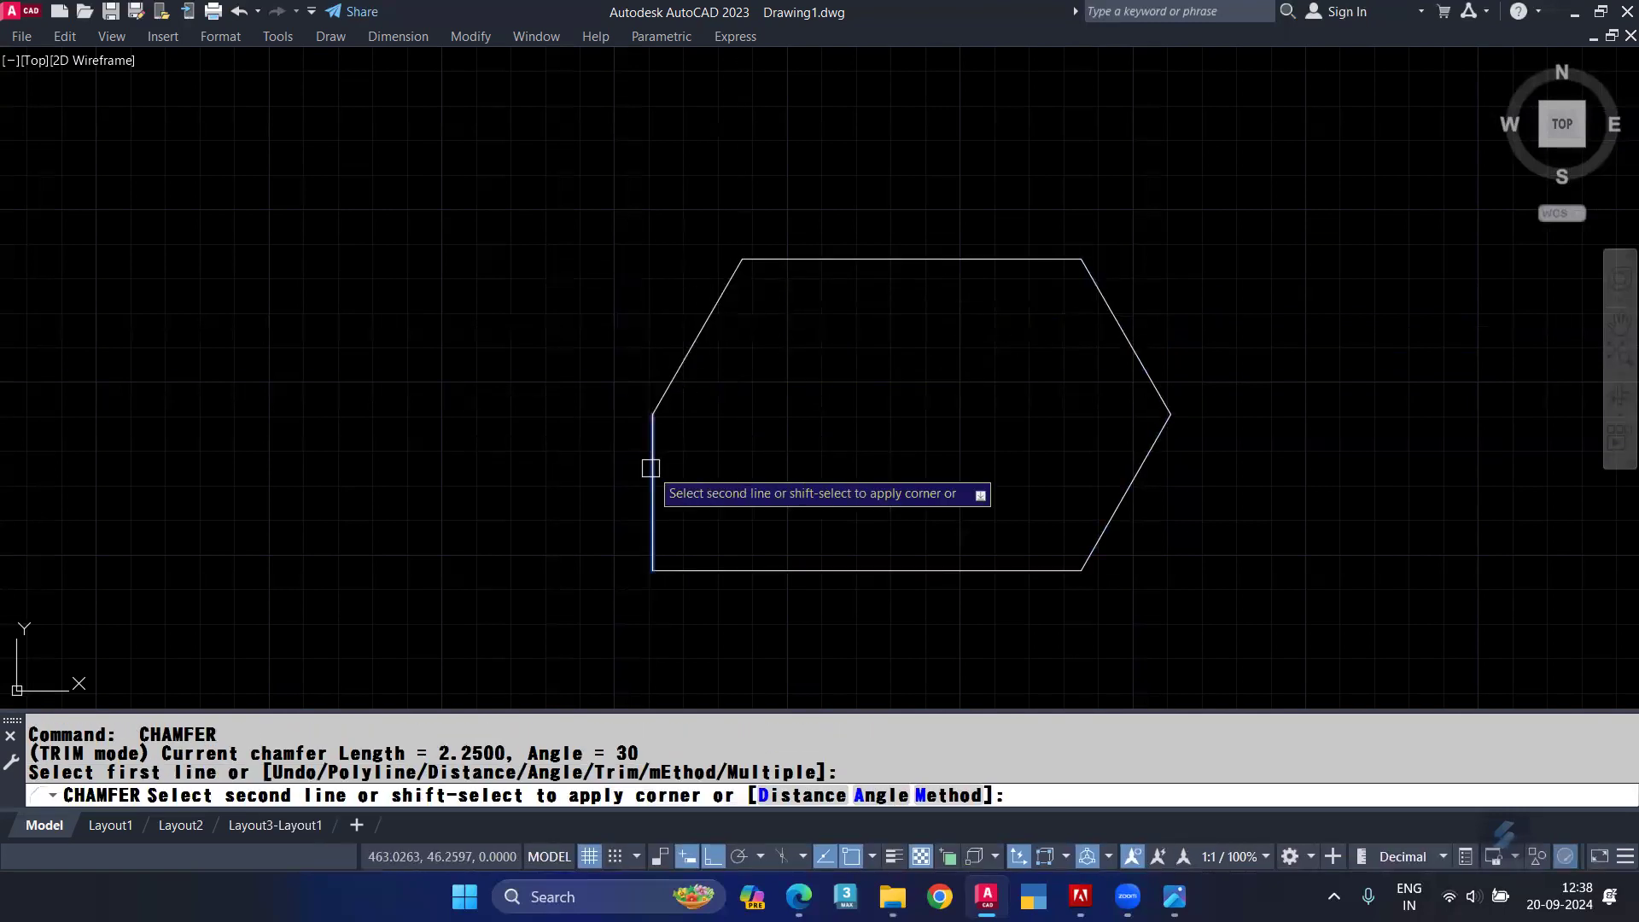
click(755, 569)
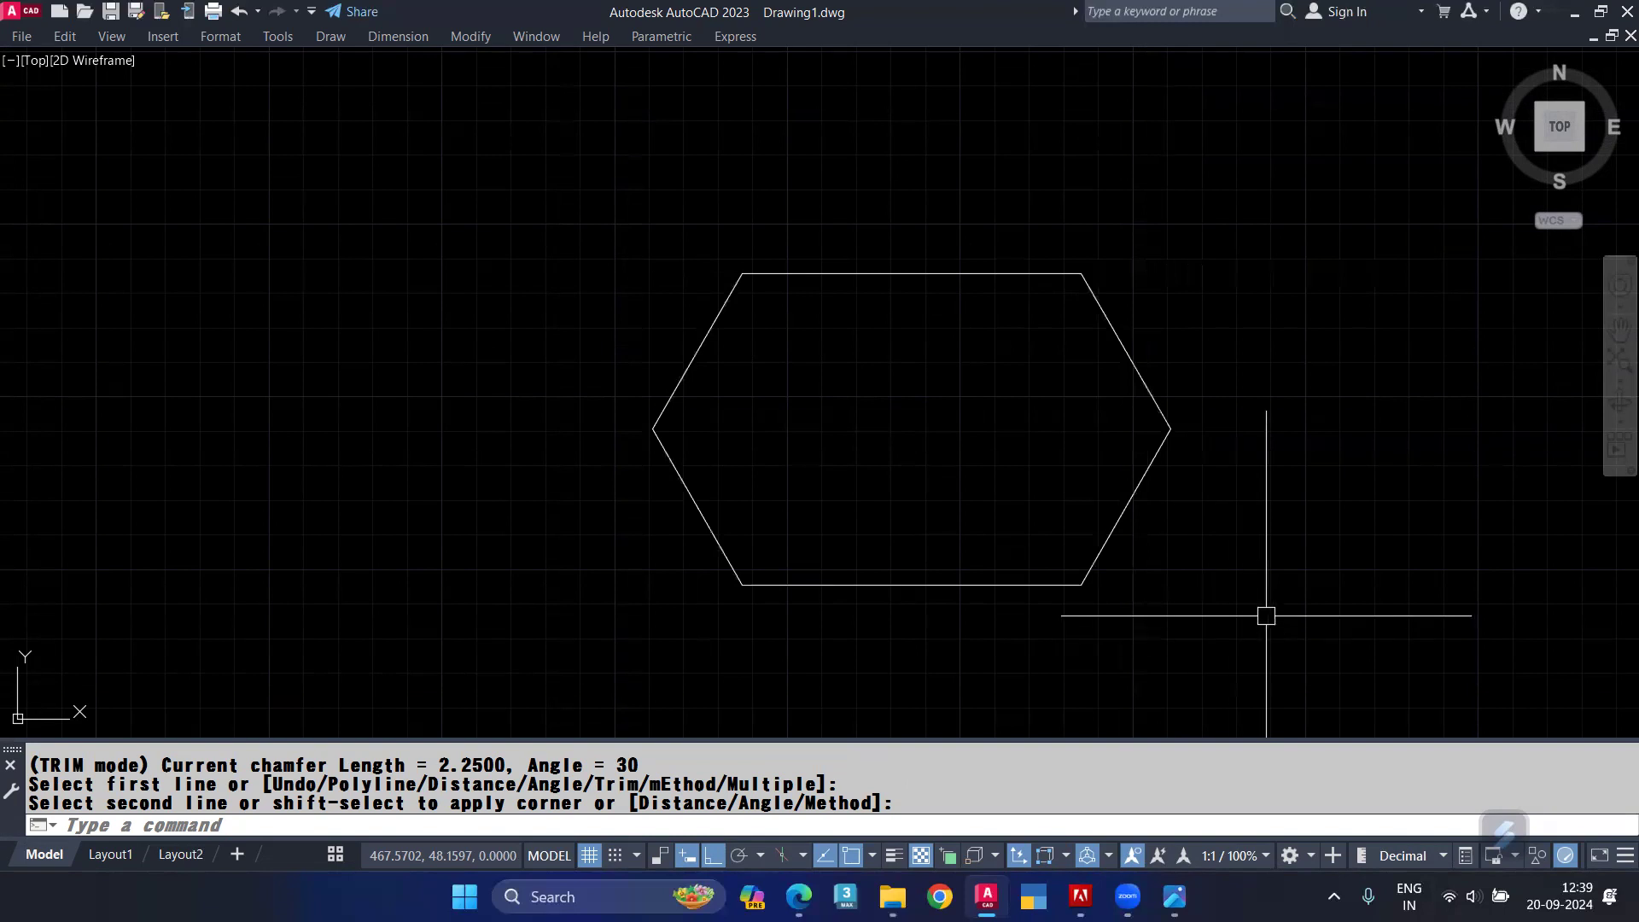
Step: Undo all four corner chamfers on the rectangle
key(ctrl+z)
key(ctrl+z)
key(ctrl+z)
key(ctrl+z)
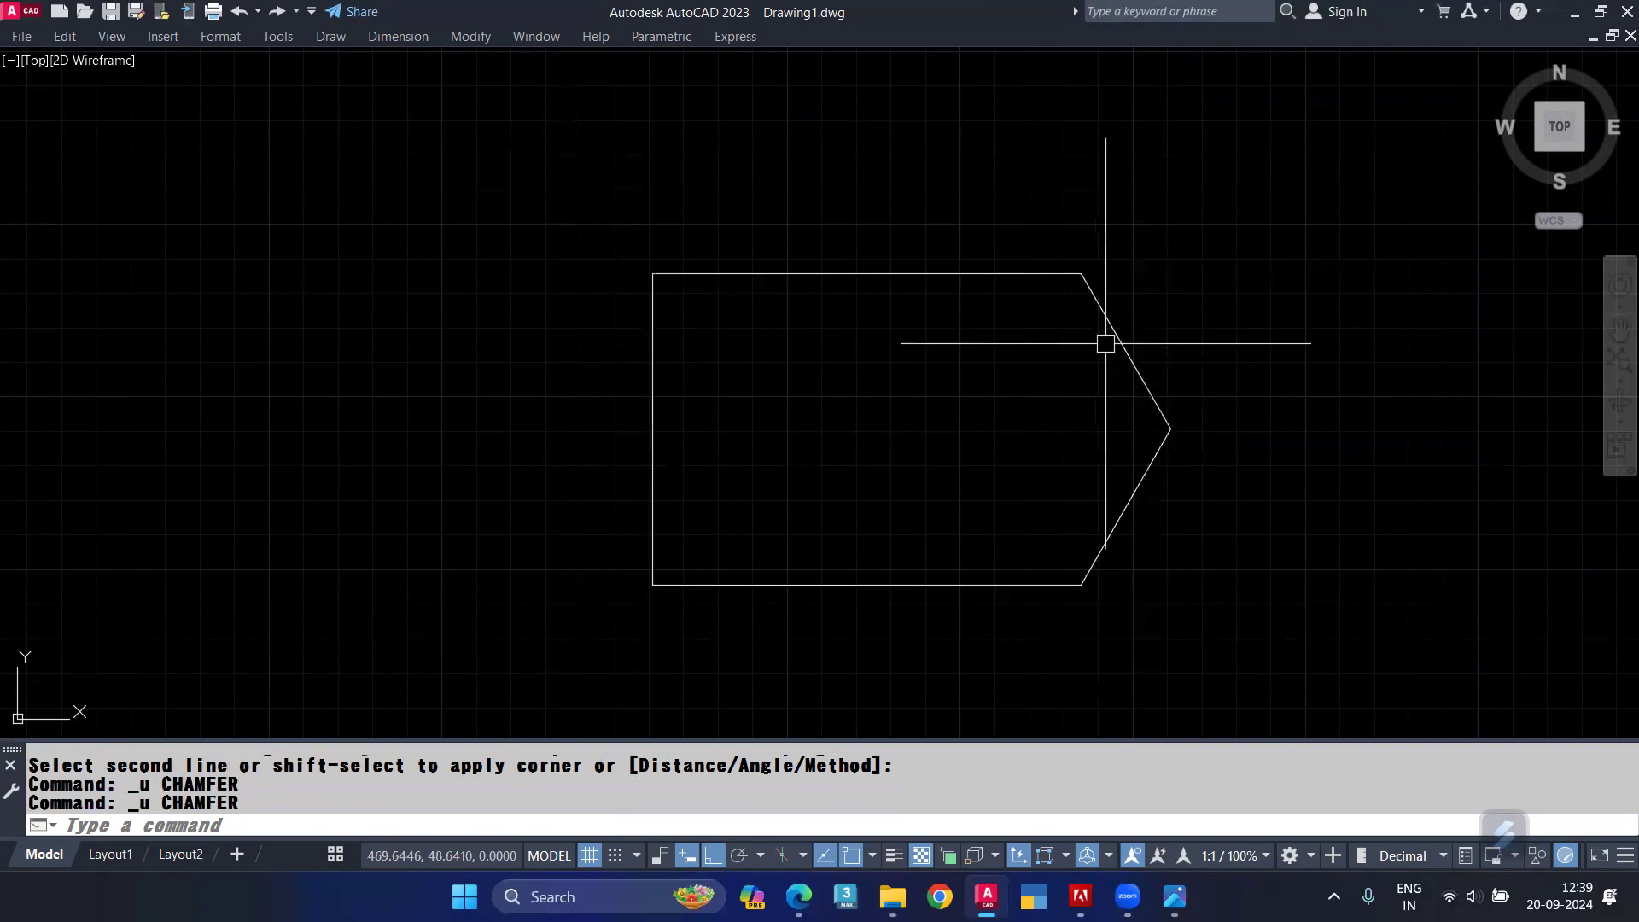
Step: Start Chamfer in No Trim mode and, using the Angle option, set the first-line length to 2.25 and the angle to 30
text(CHA)
key(Return)
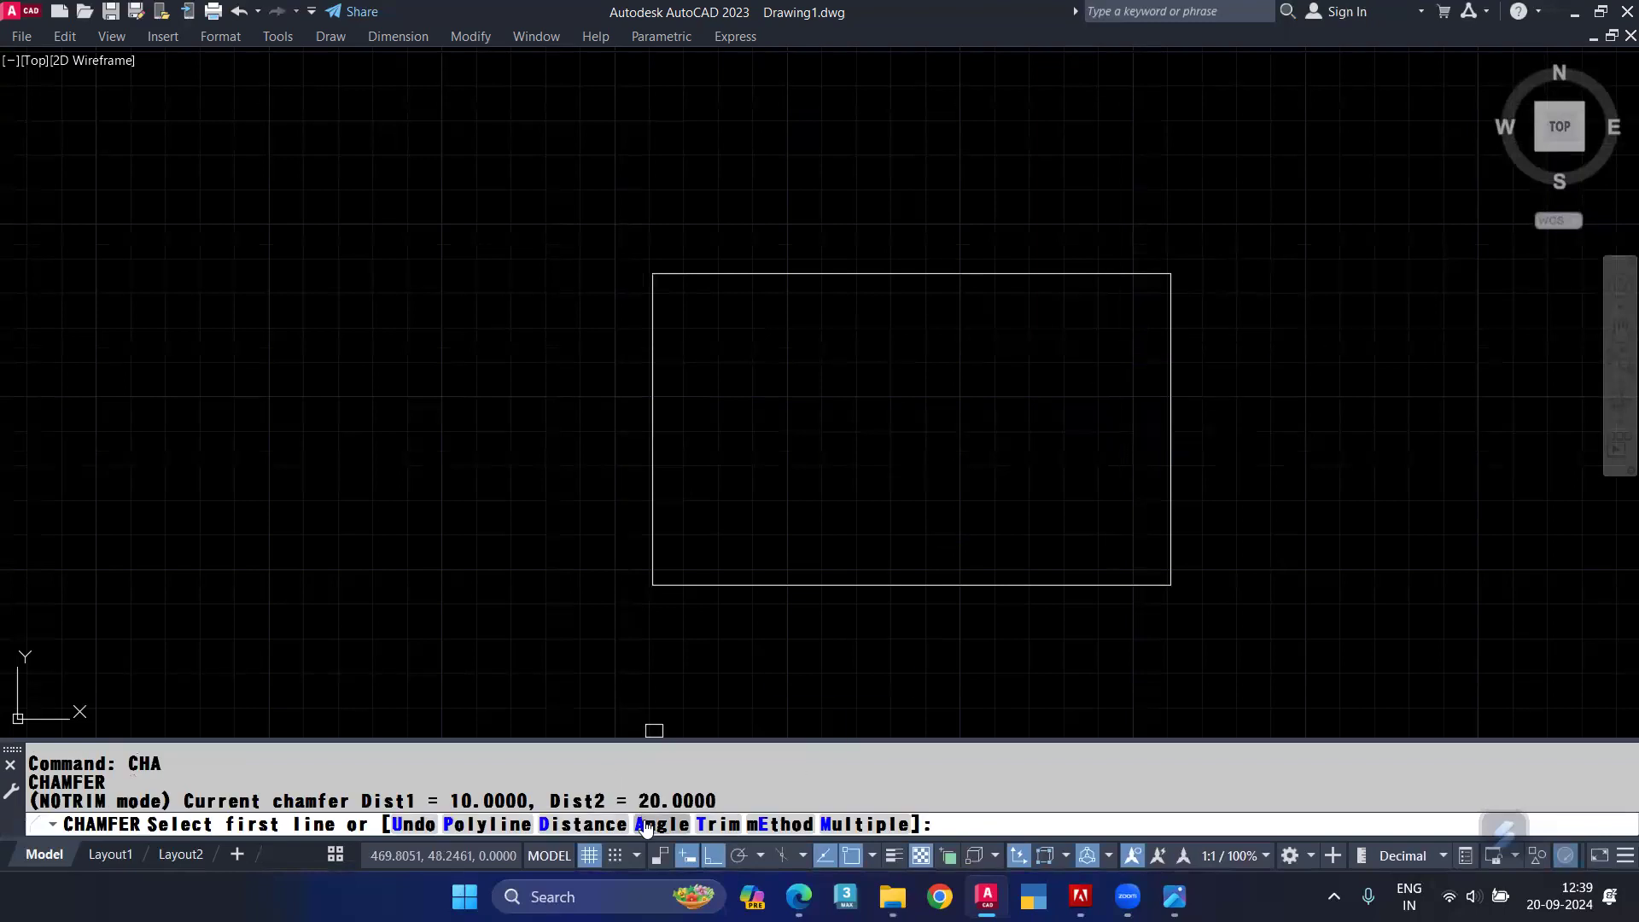
click(647, 823)
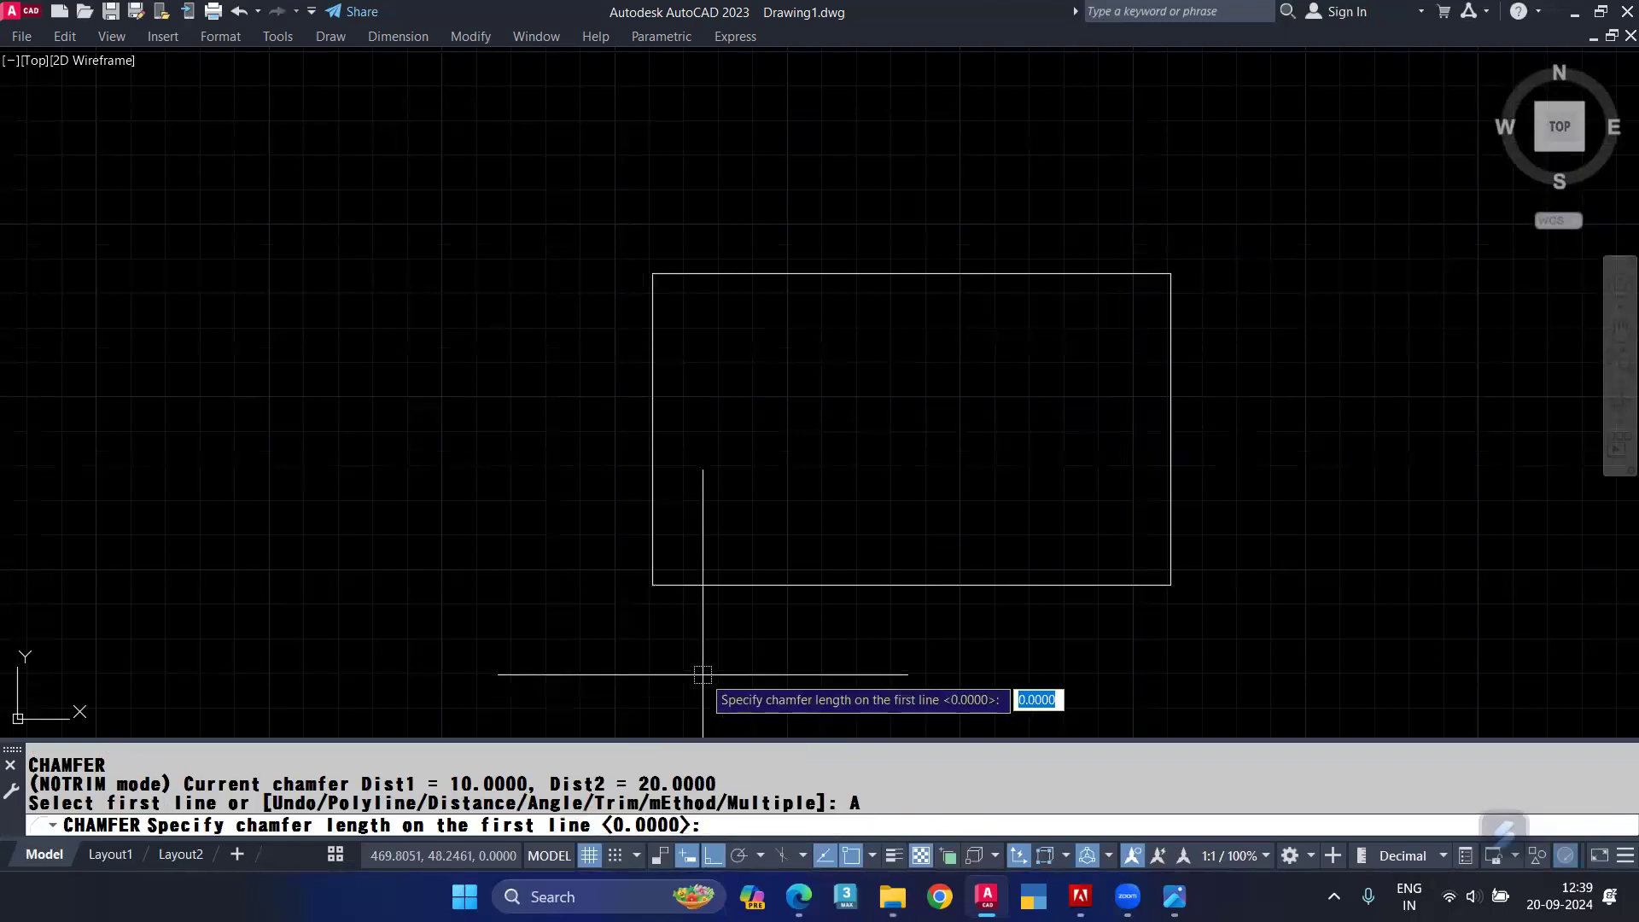
text(2)
key(Return)
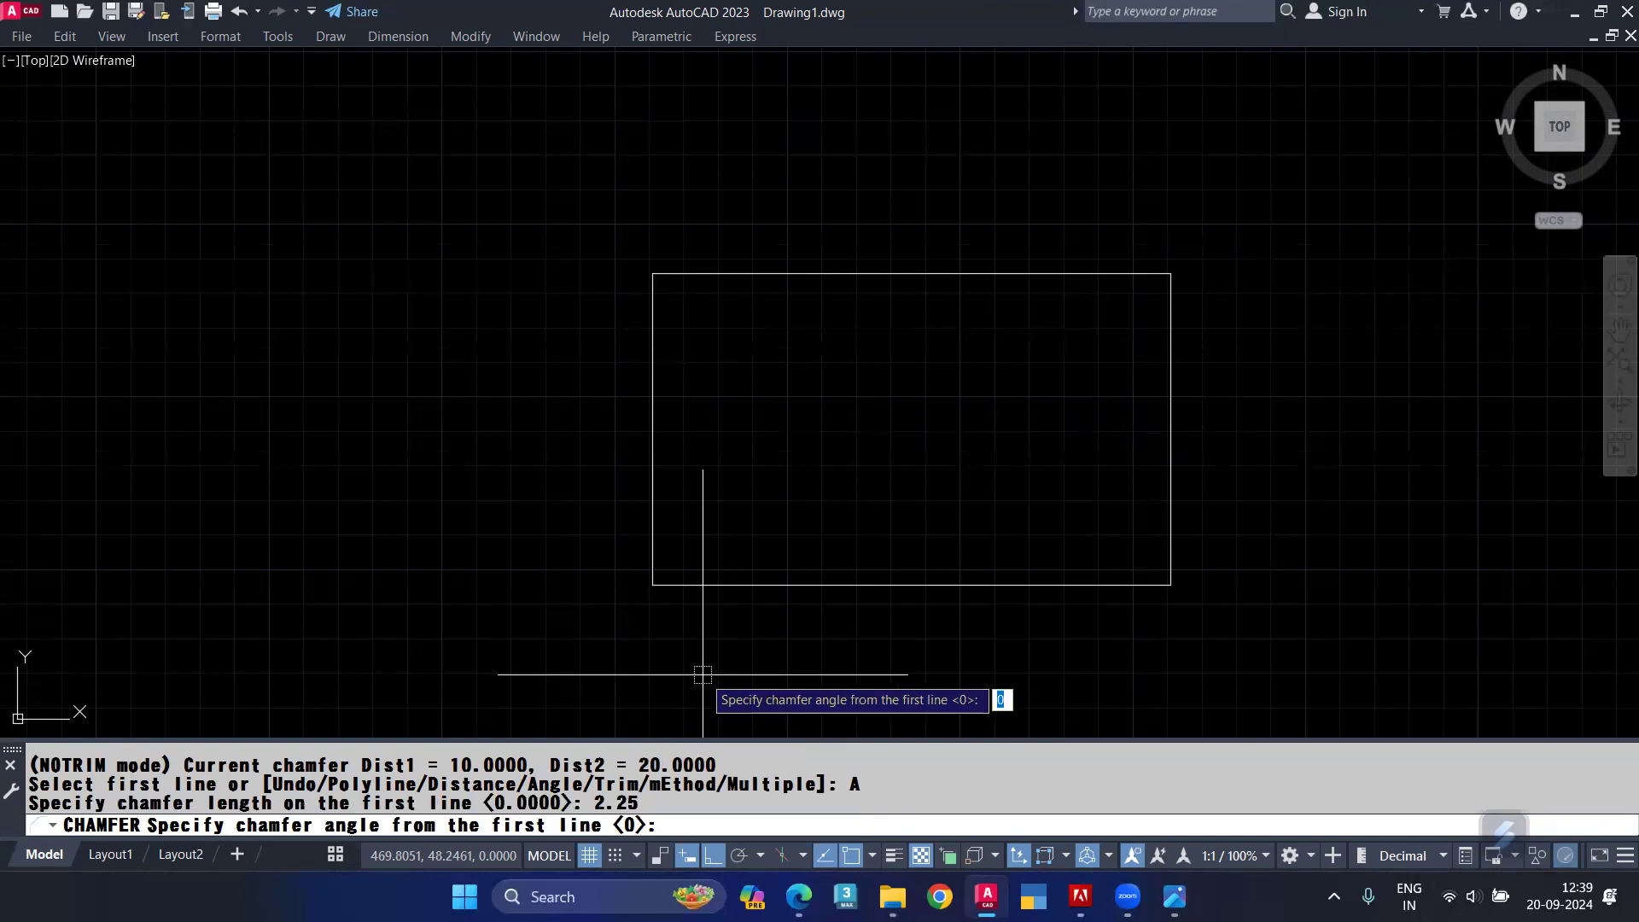
text(30)
key(Return)
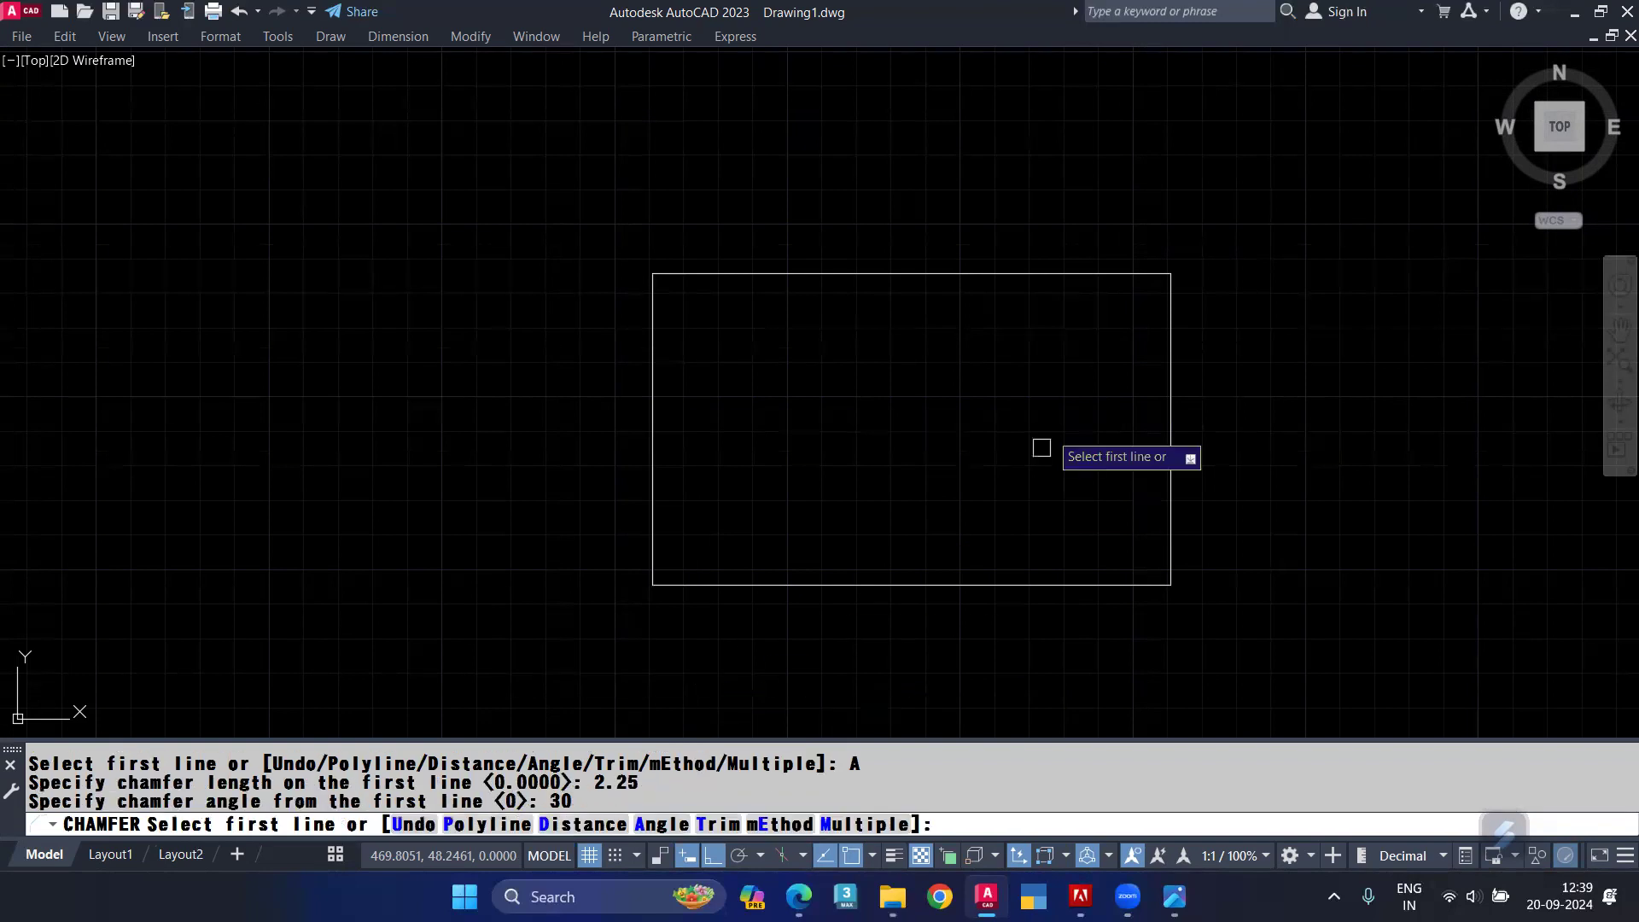
Step: Chamfer the rectangle's upper-right and lower-right corners, picking the vertical edge as the first line each time
click(1168, 358)
click(1093, 275)
key(Return)
click(1167, 499)
click(1085, 584)
Step: Repeat the untrimmed chamfer on the rectangle's lower-left and upper-left corners, picking the vertical edge first
key(Return)
click(652, 478)
click(744, 584)
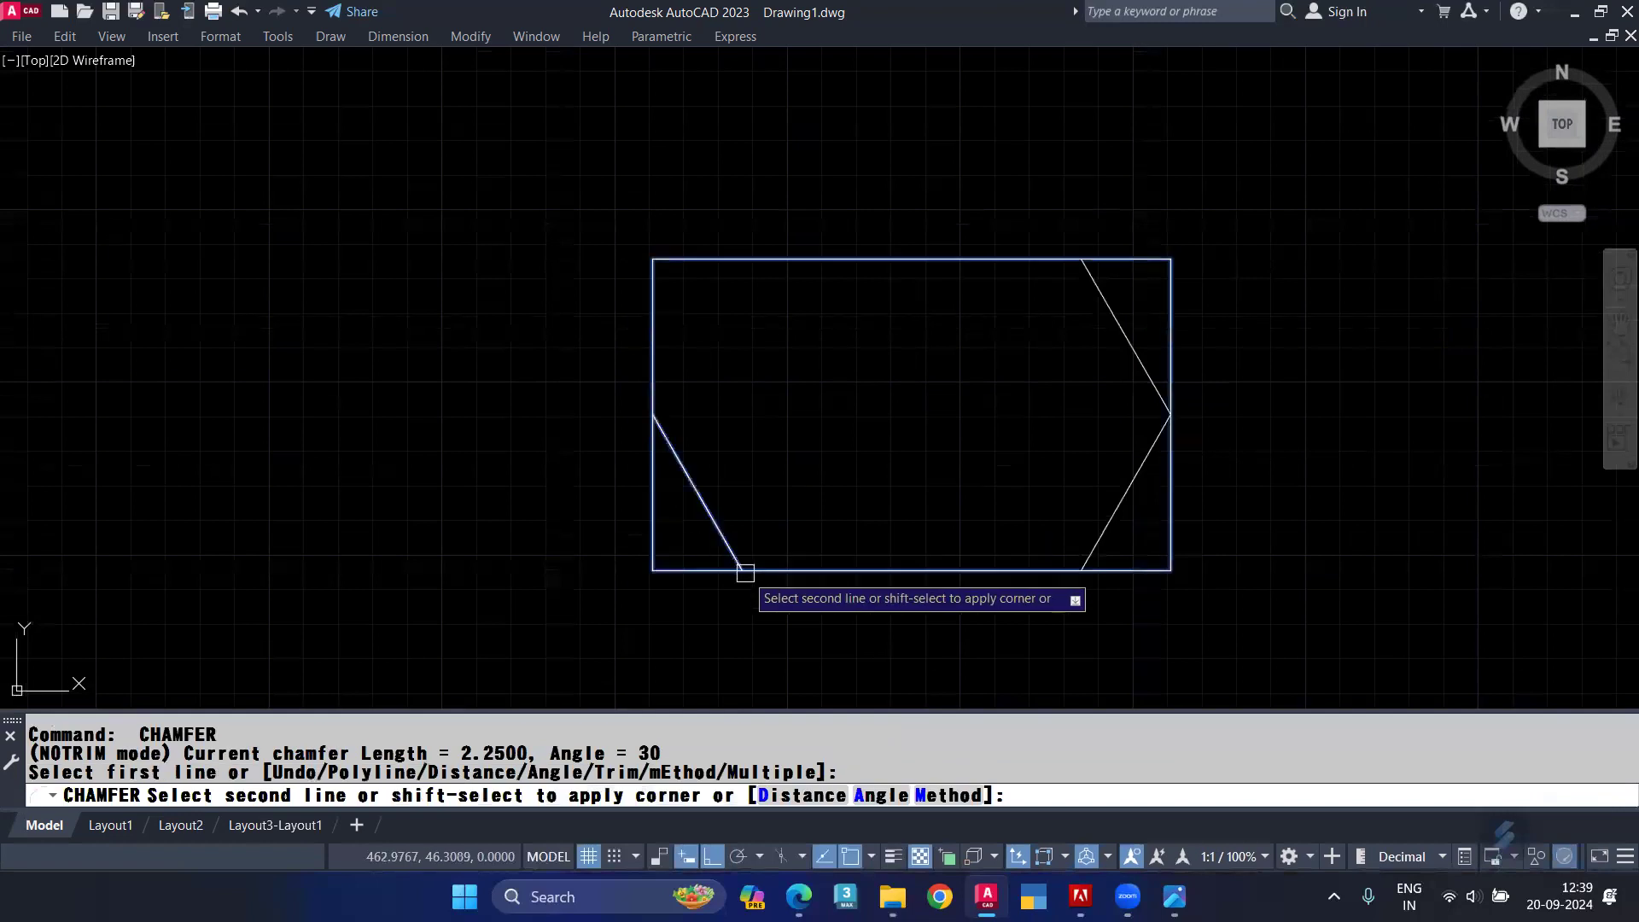
key(Return)
click(653, 355)
click(744, 274)
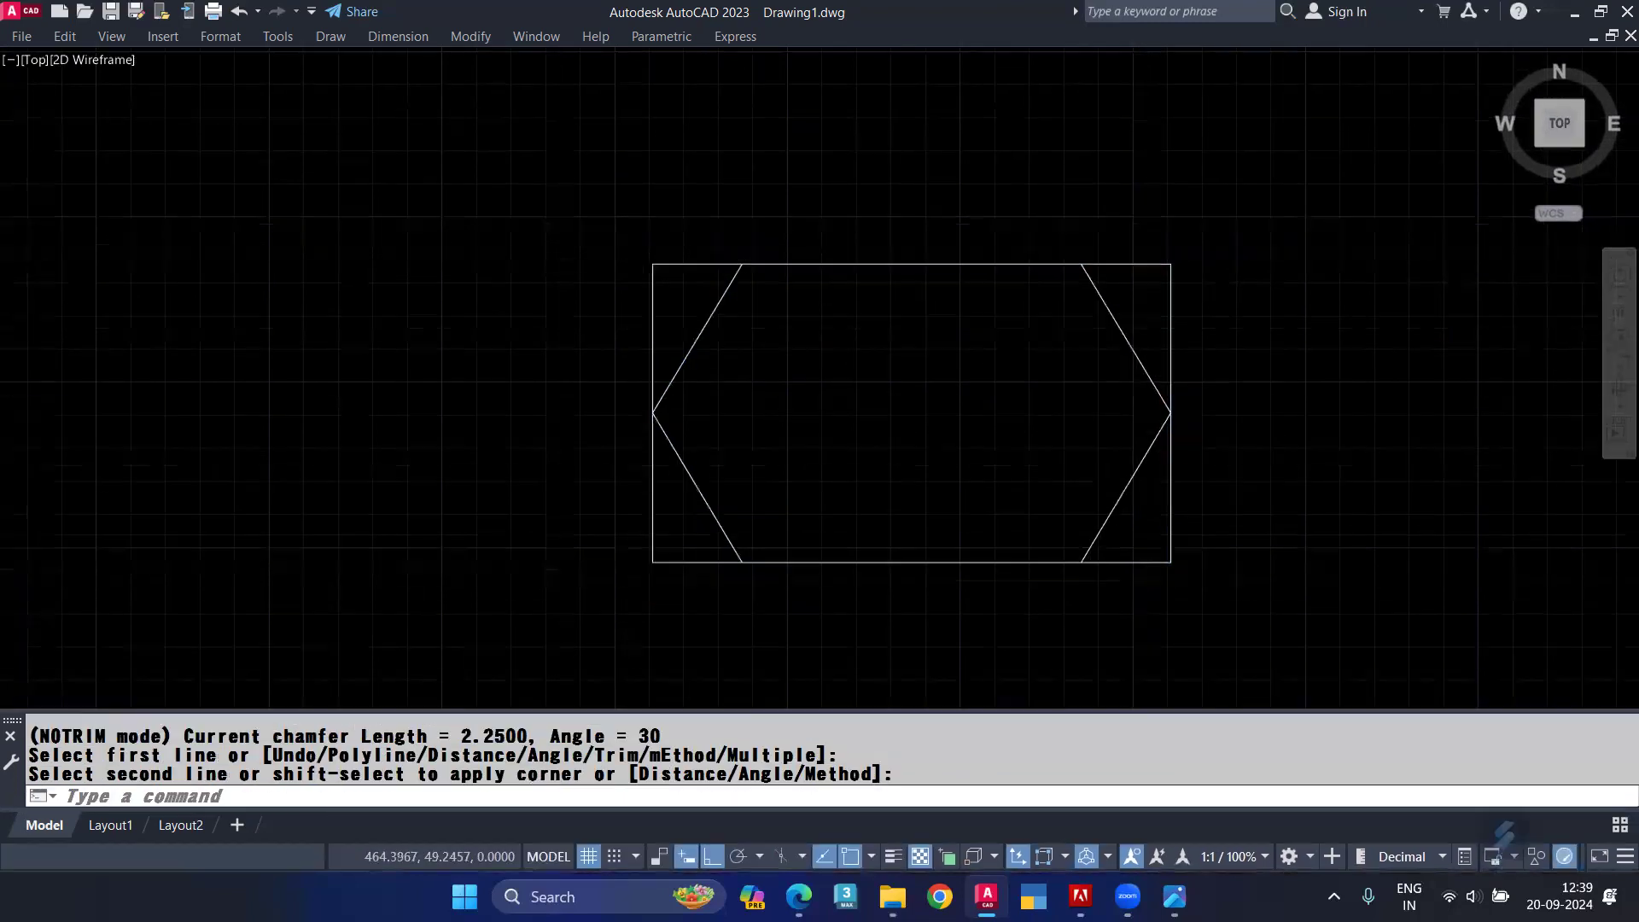
key(Return)
key(Escape)
Step: Trim away the rectangle edges outside the chamfer lines at the upper-right and lower-right corners
scroll(1126, 273, up, 6)
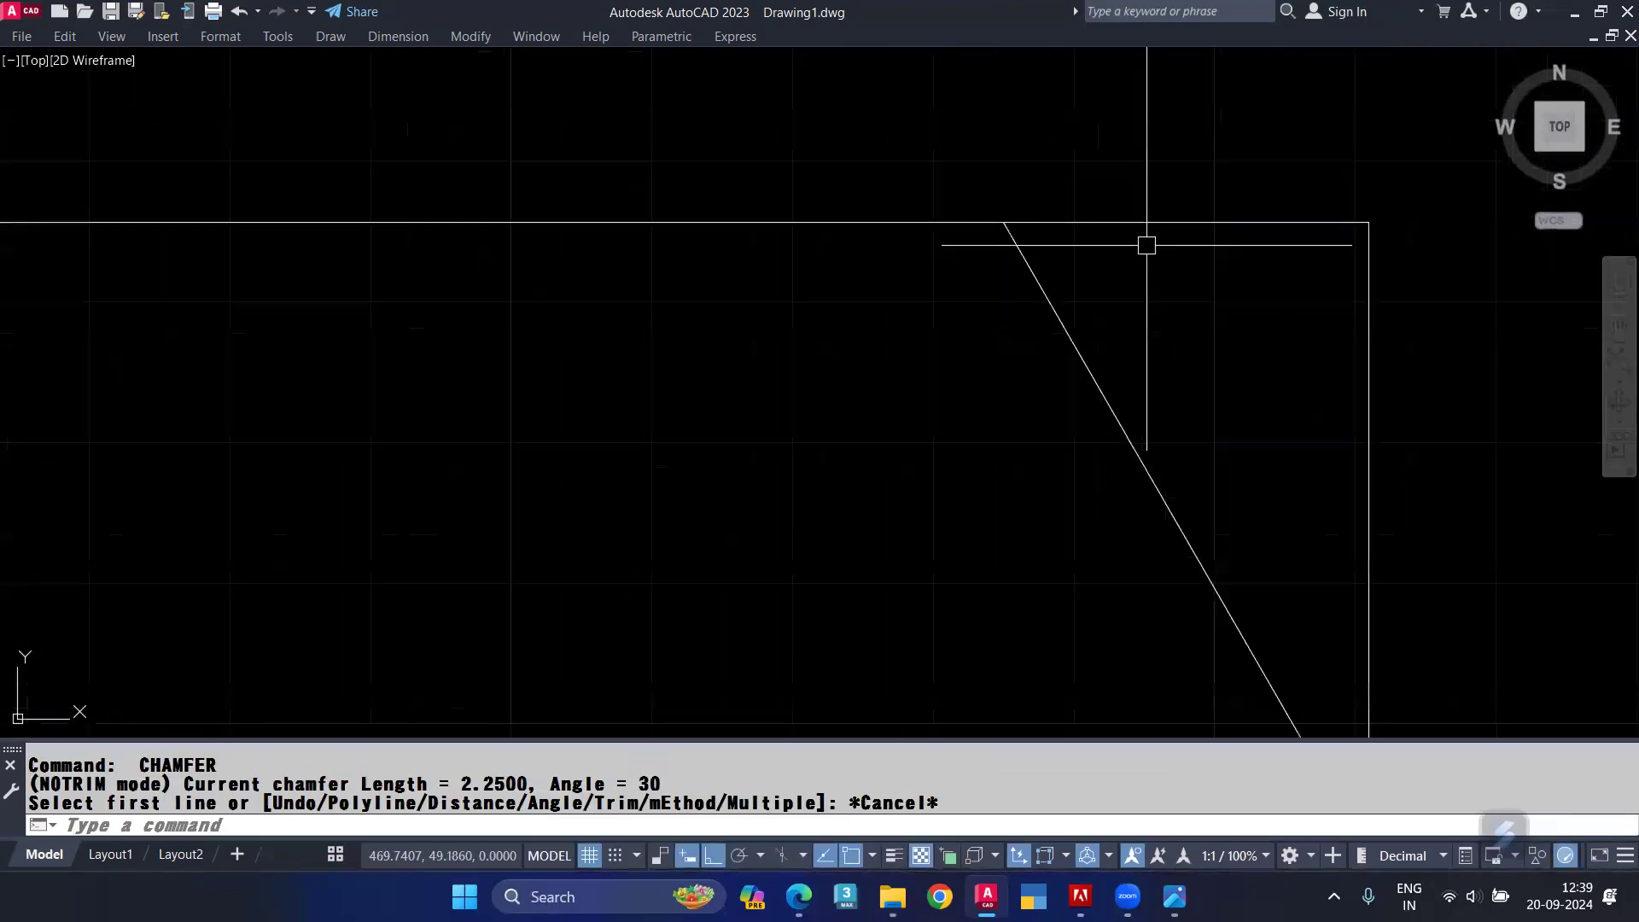
scroll(1209, 299, down, 2)
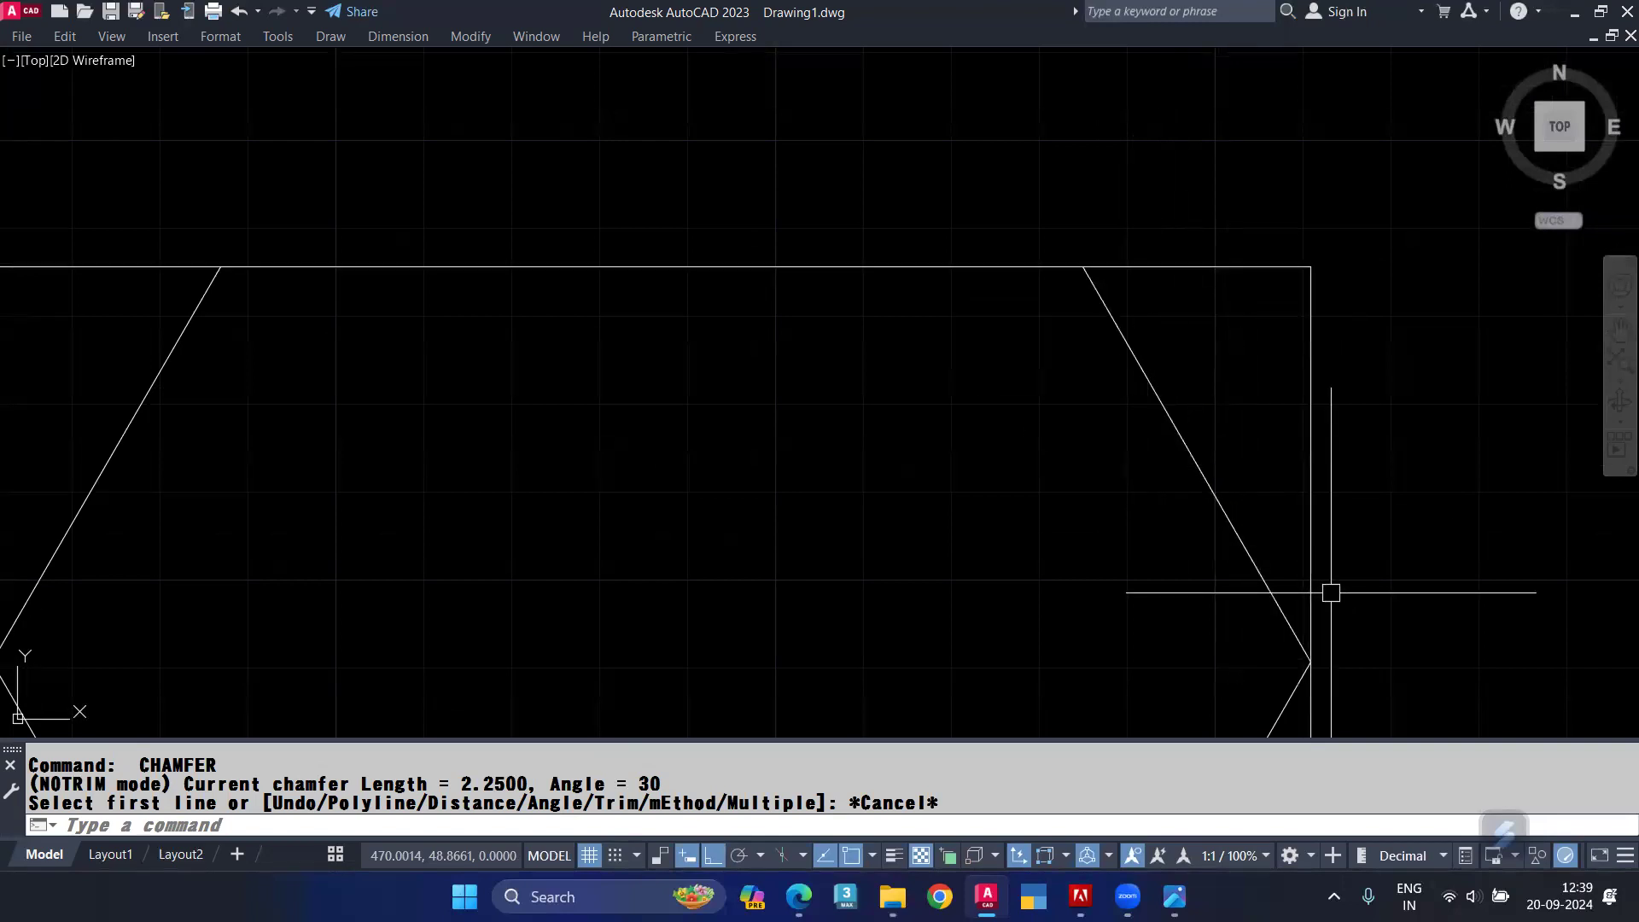
scroll(1293, 468, down, 2)
middle_drag(1182, 489, 1186, 409)
text(tr)
key(Return)
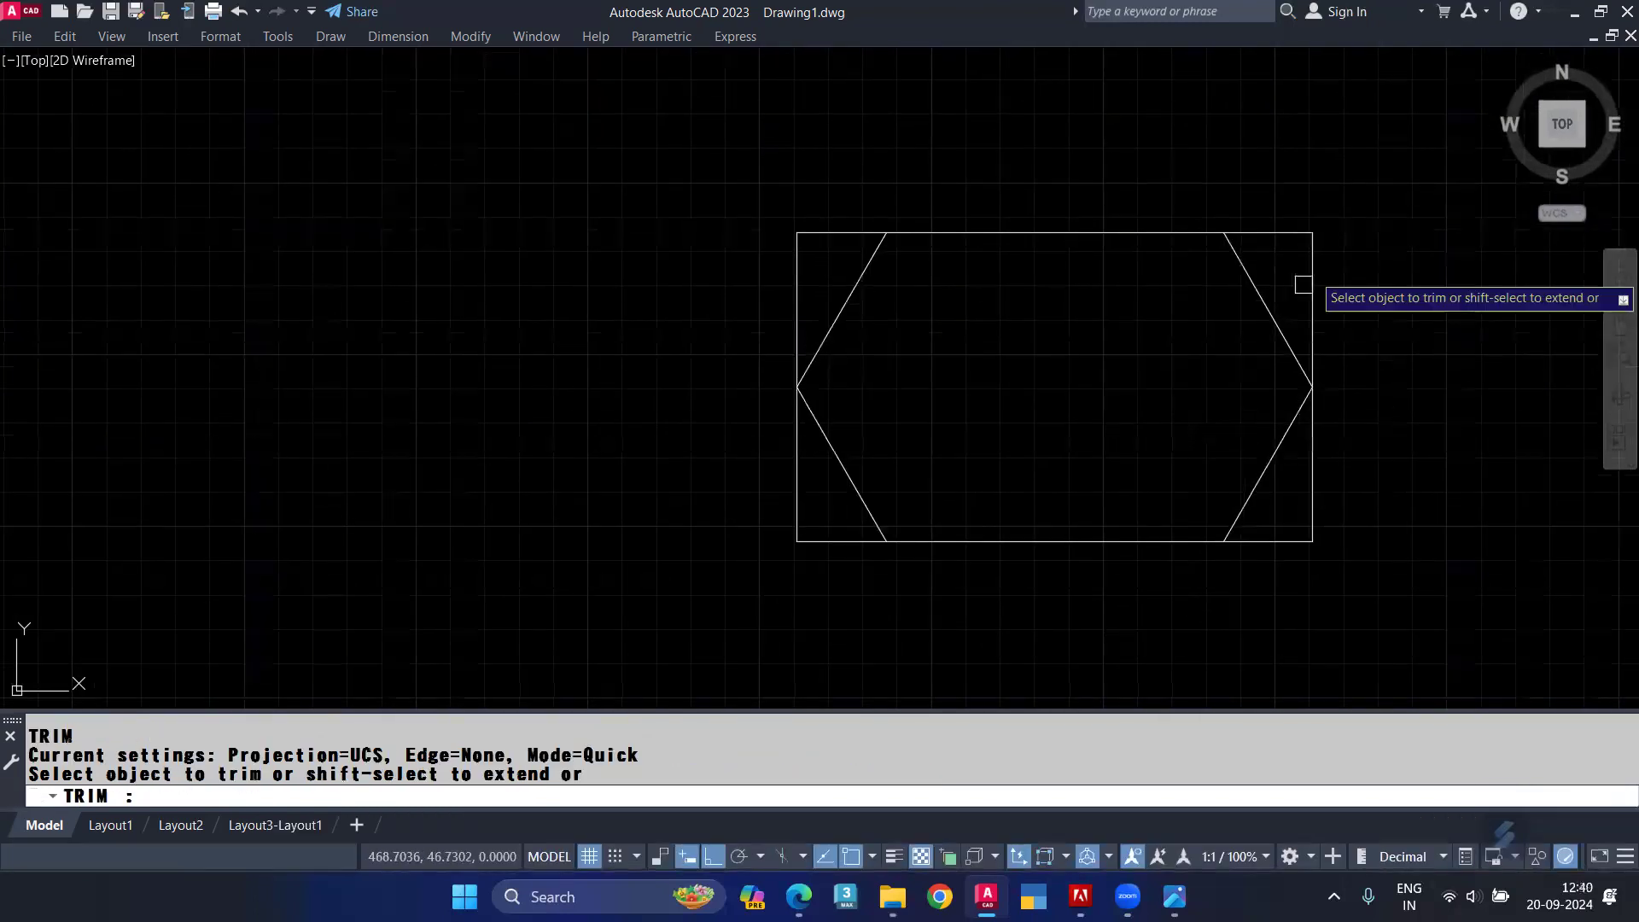
click(1285, 233)
click(1312, 272)
click(1312, 478)
click(1271, 541)
Step: Trim away the rectangle edges outside the chamfer lines at the lower-left and upper-left corners
click(849, 540)
click(797, 478)
click(795, 322)
drag(828, 233, 831, 248)
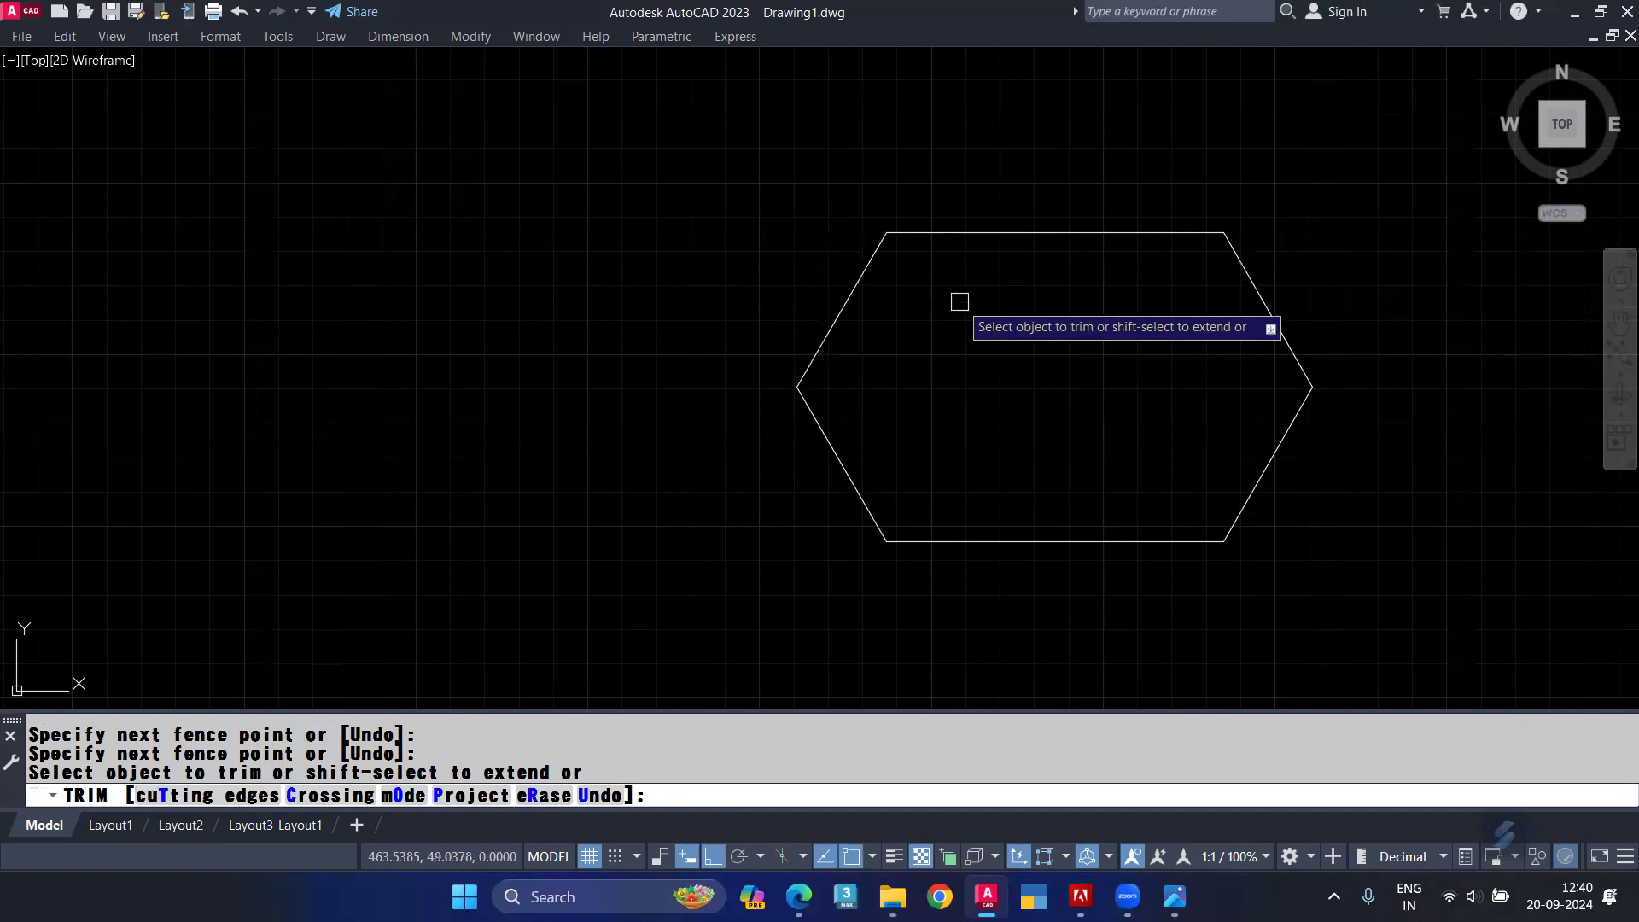
key(Escape)
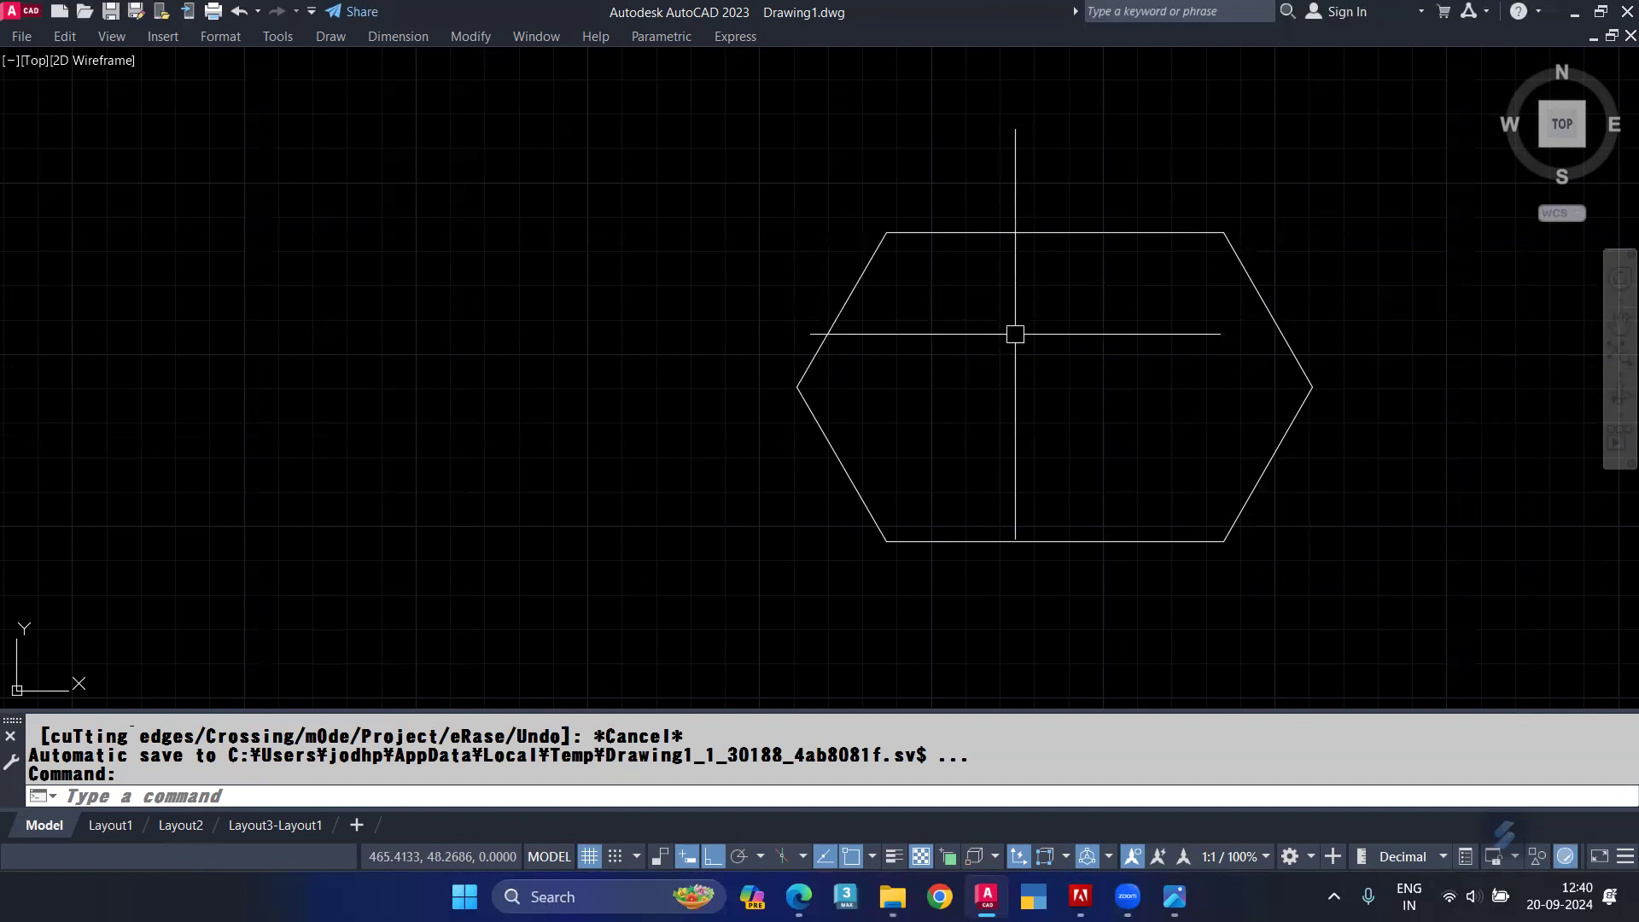
Step: Examine url.png for the spacing and depth of the notches along the hexagon's upper and lower edges
middle_drag(978, 330, 965, 309)
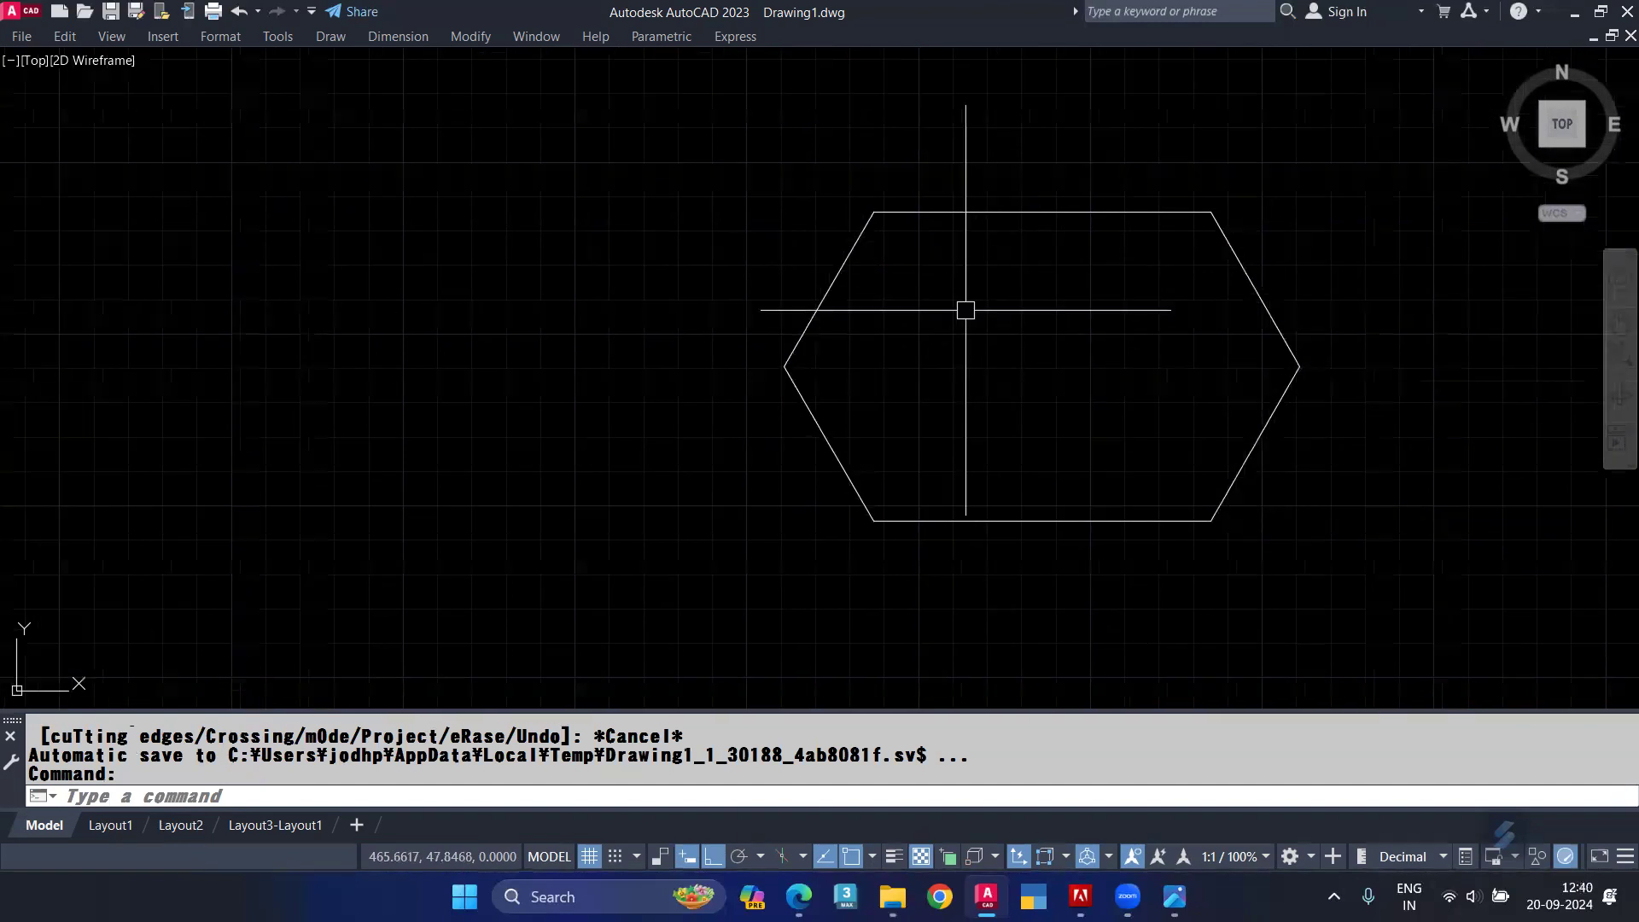
key(Escape)
key(Escape)
middle_drag(998, 373, 940, 346)
mouse_move(1174, 896)
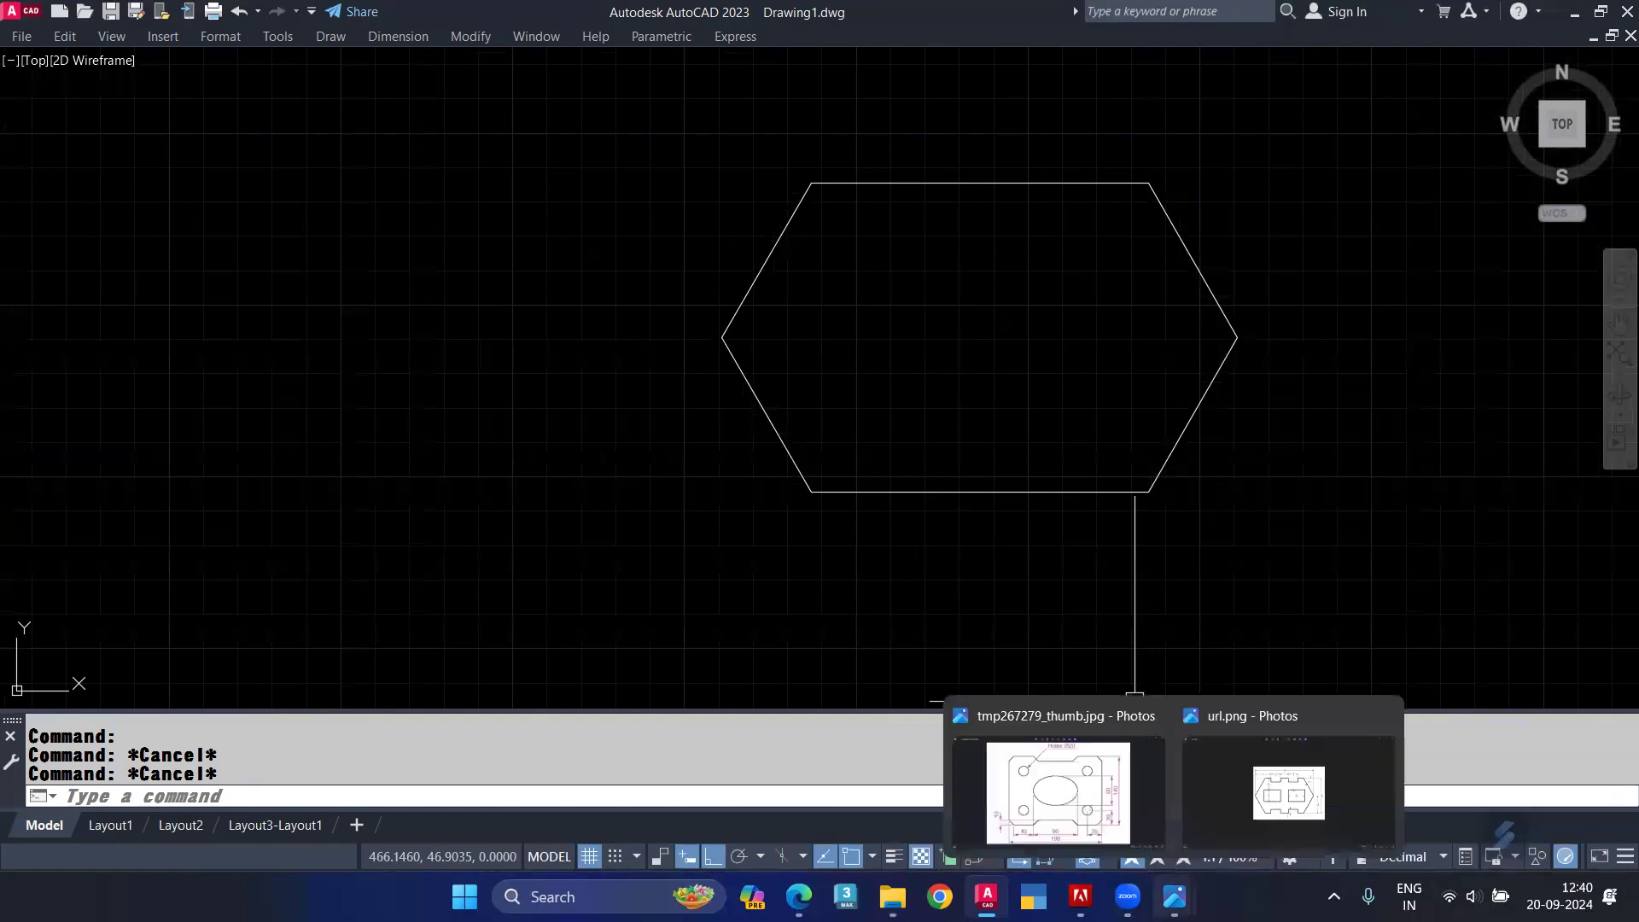
click(1276, 768)
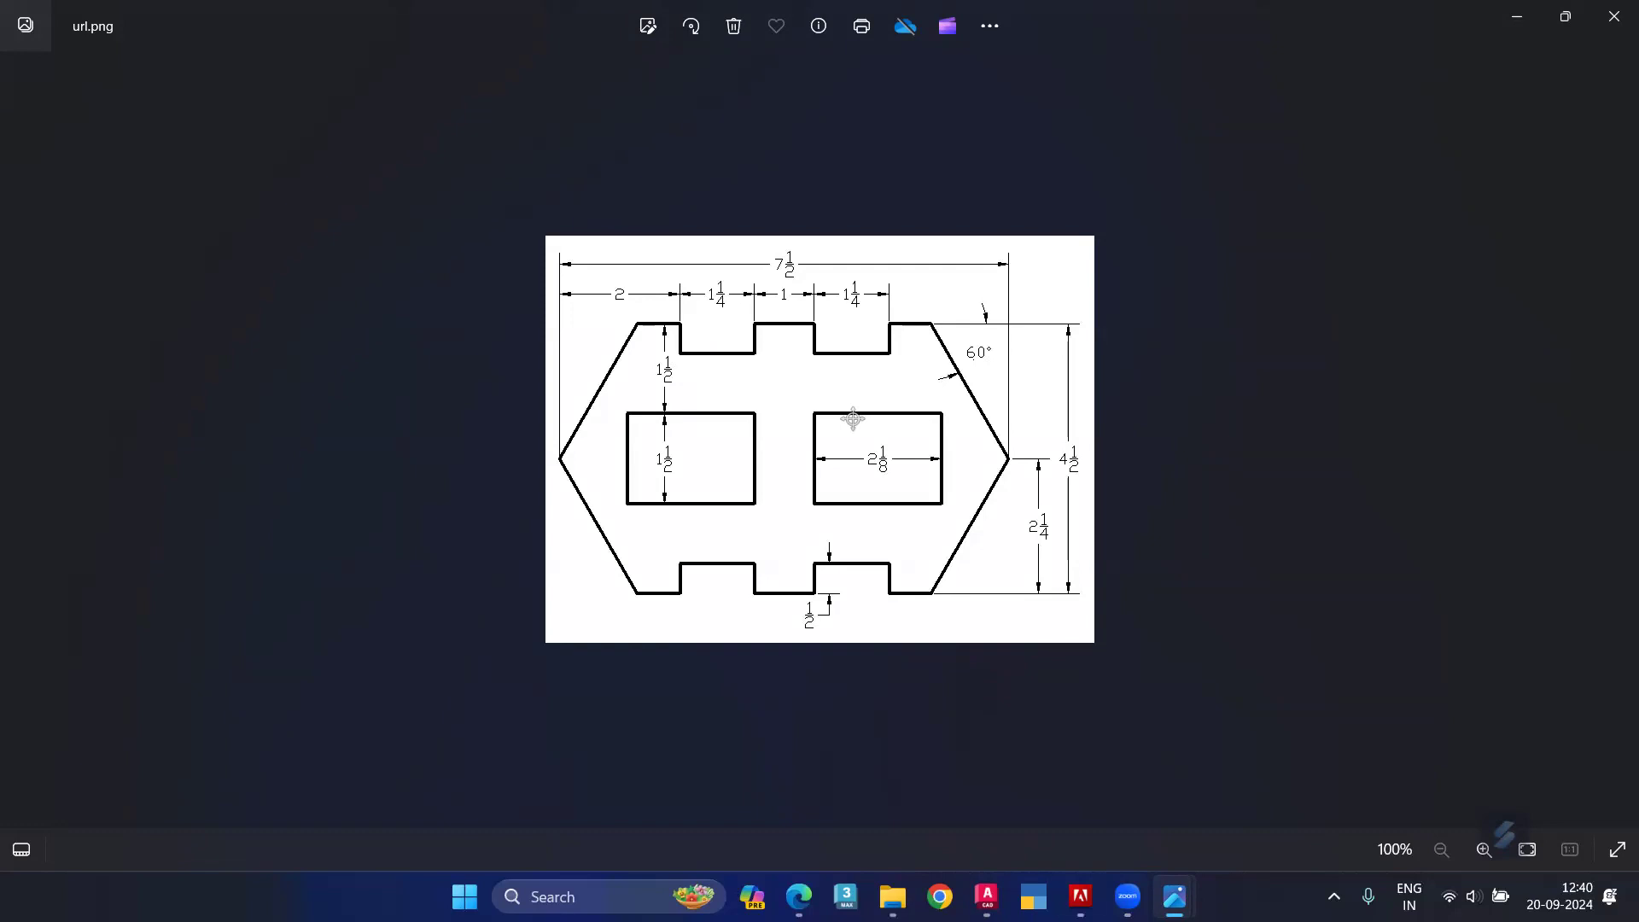
key(alt+Tab)
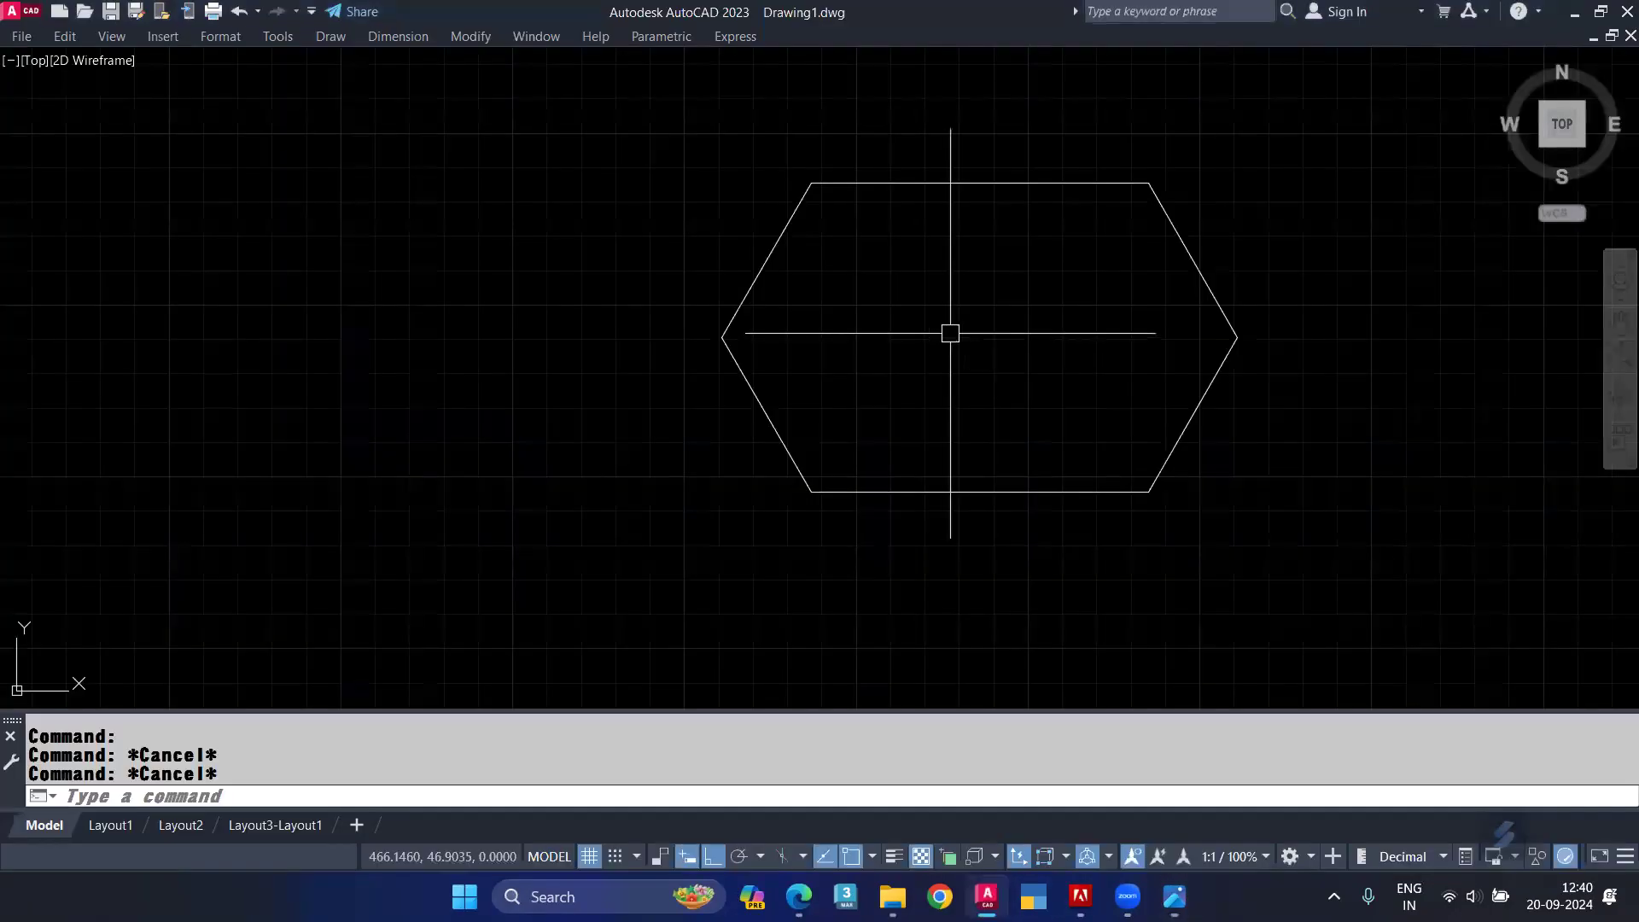
Step: Draw a vertical centre line from the midpoint of the hexagon's upper edge to the midpoint of its lower edge
text(l)
key(Return)
click(979, 182)
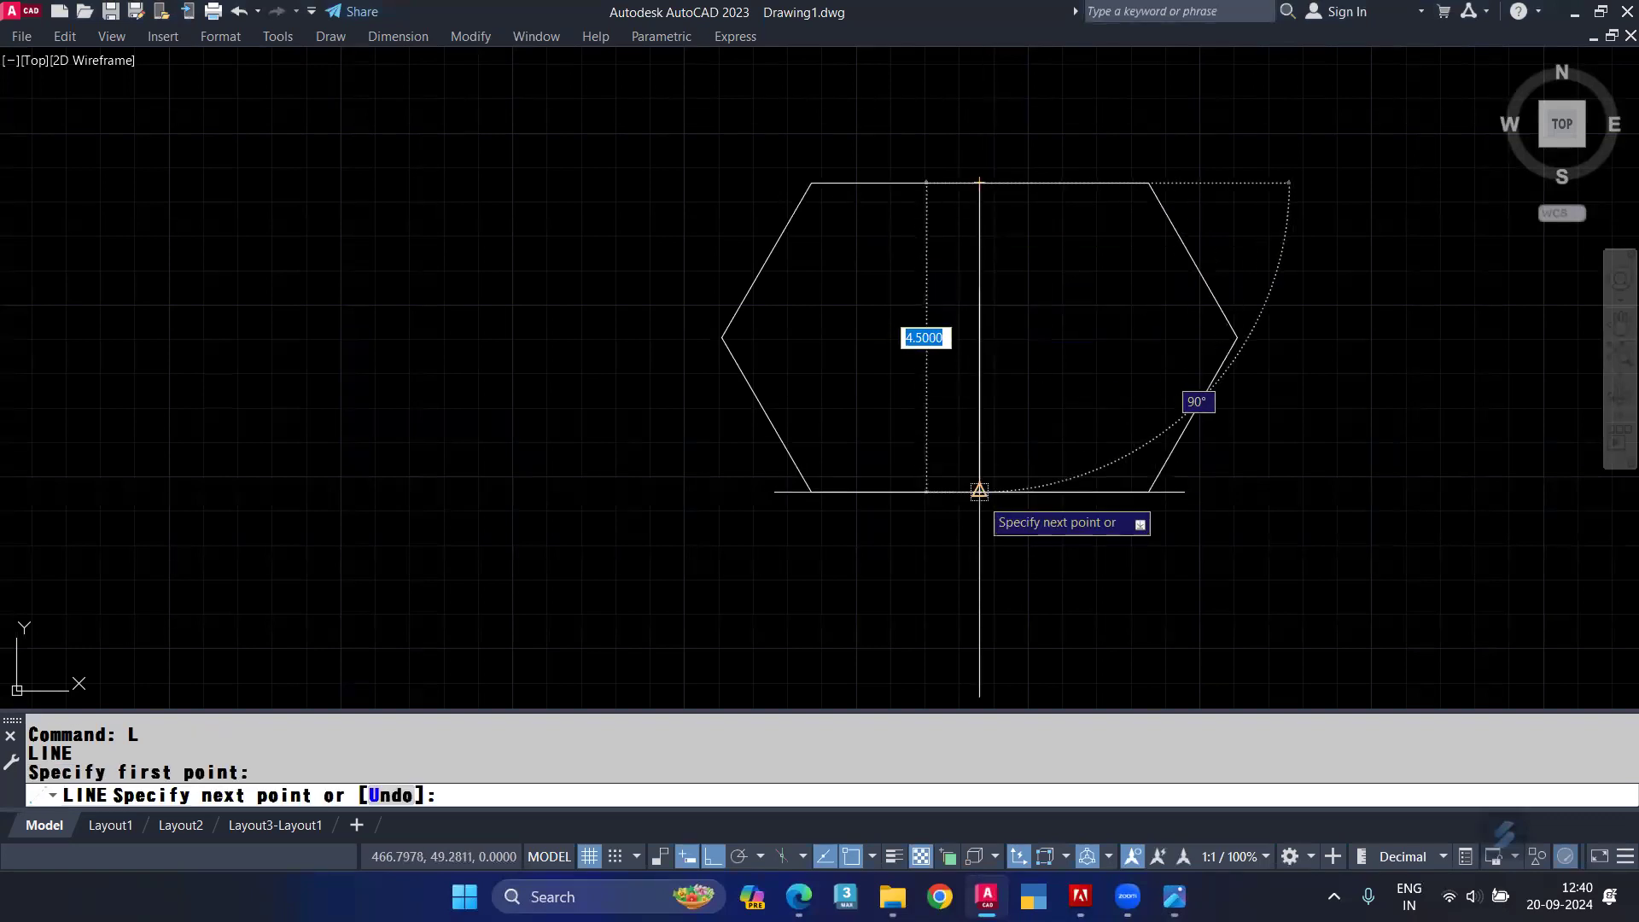
click(979, 490)
key(Return)
Step: Offset the vertical centre line 0.5 to both sides
click(973, 419)
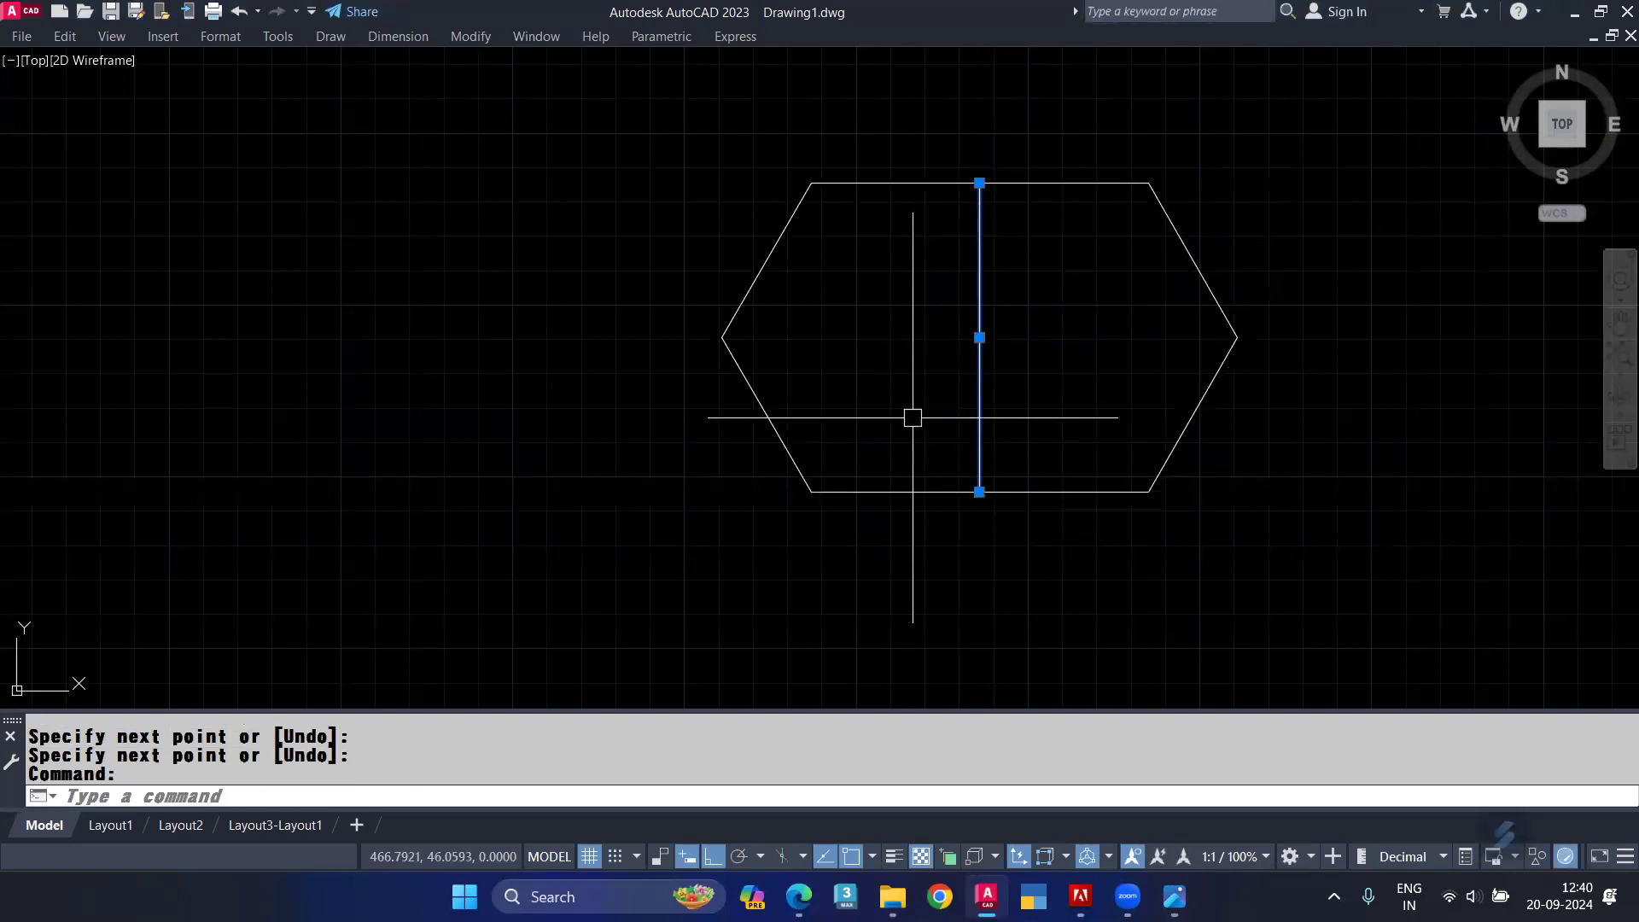
text(o)
key(Return)
text(.5)
key(Return)
click(862, 370)
click(979, 331)
click(1070, 339)
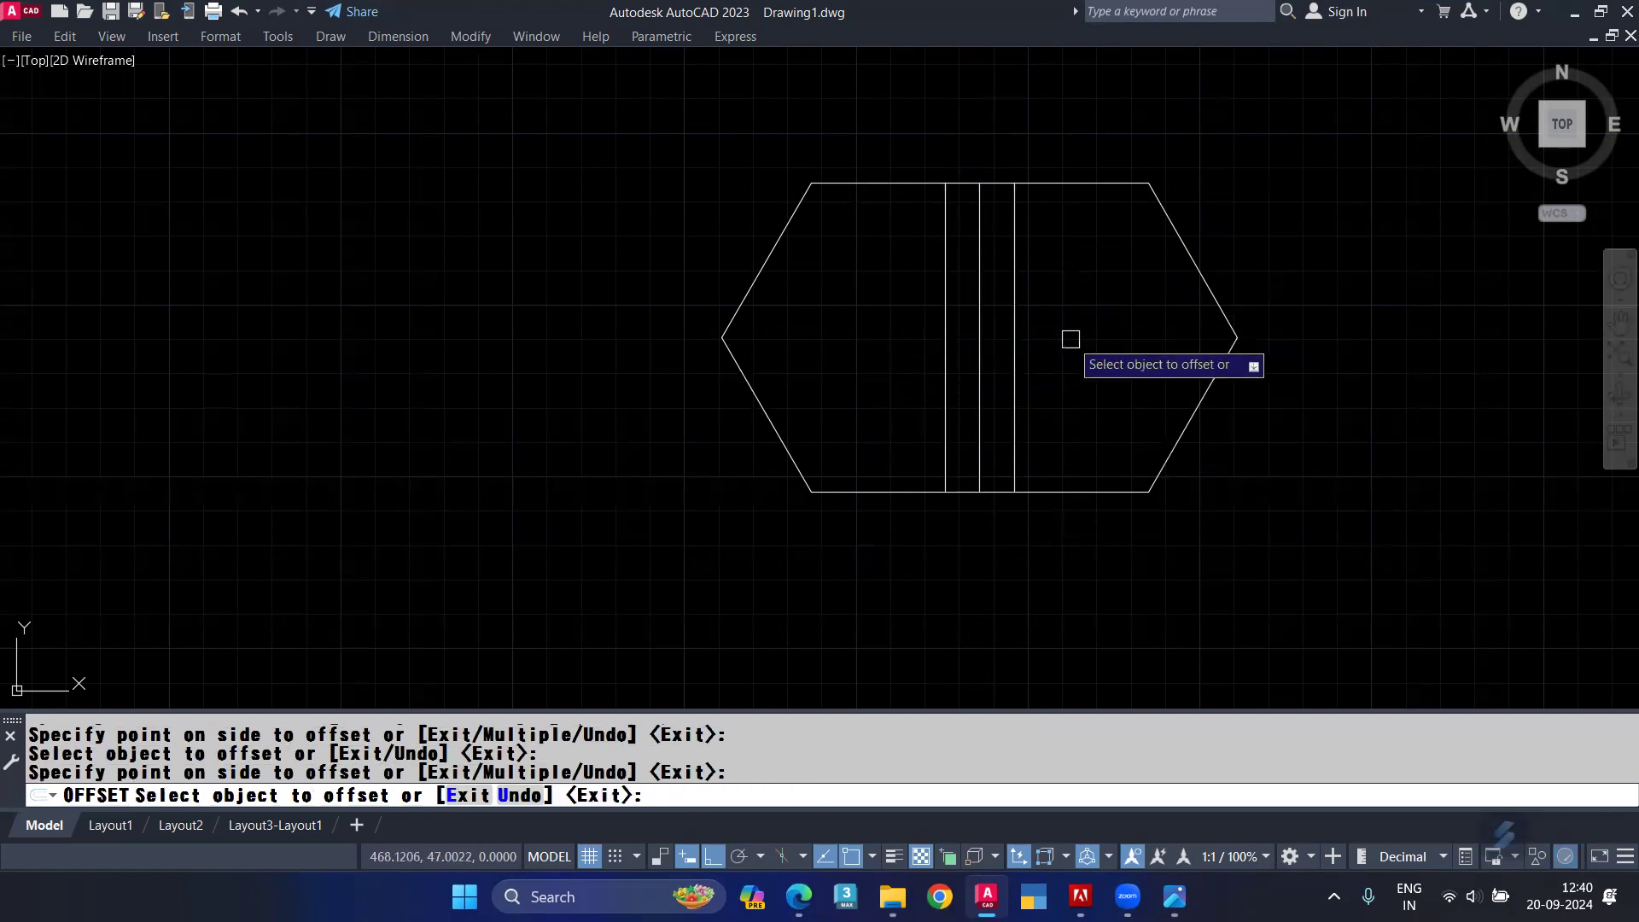
key(Return)
Step: Offset the hexagon's upper edge 0.5 downward into the plate
scroll(1000, 167, up, 3)
click(996, 213)
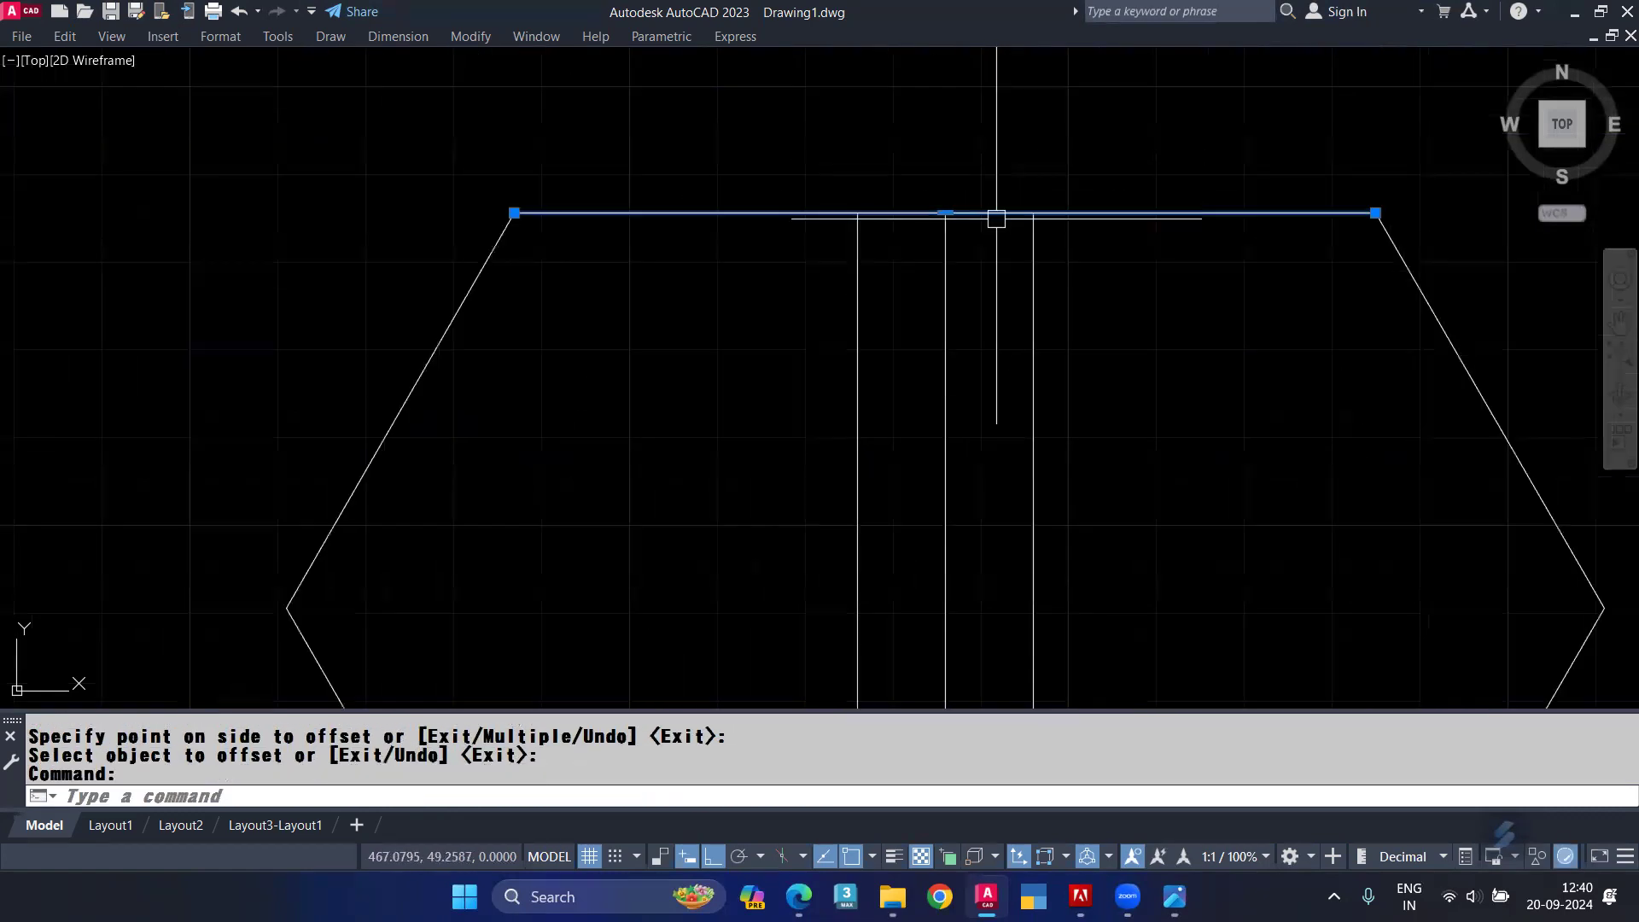
text(o)
key(Return)
text(.5)
key(Return)
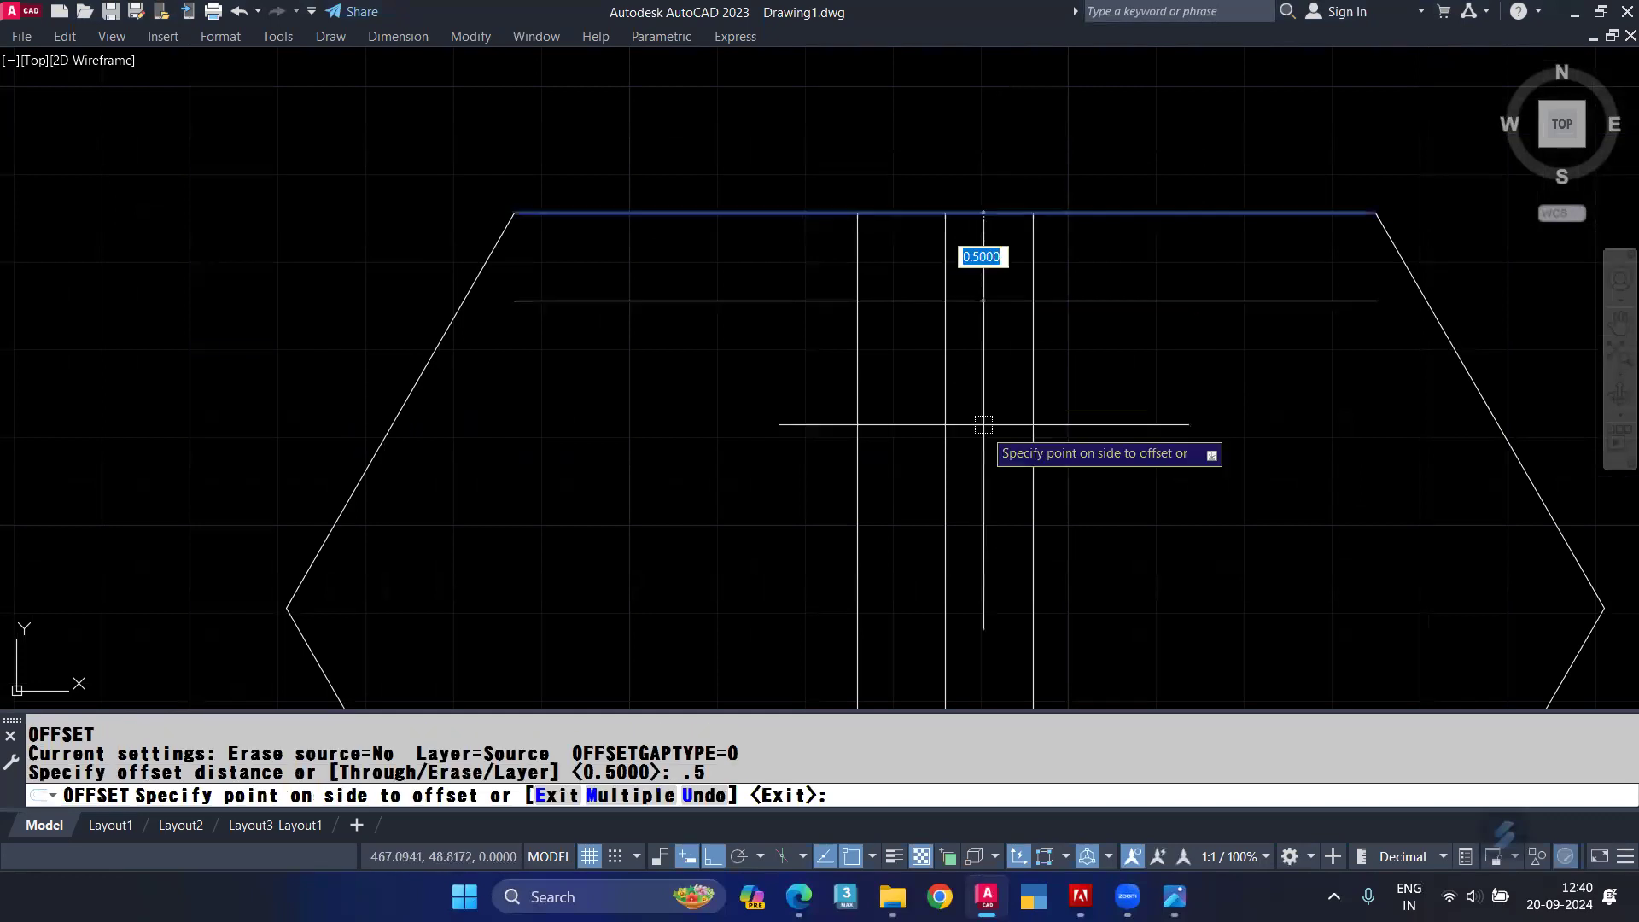
click(983, 424)
key(Escape)
scroll(1077, 392, down, 2)
Step: Reopen url.png, check the notch widths along the upper edge, and return to the drawing
click(1174, 896)
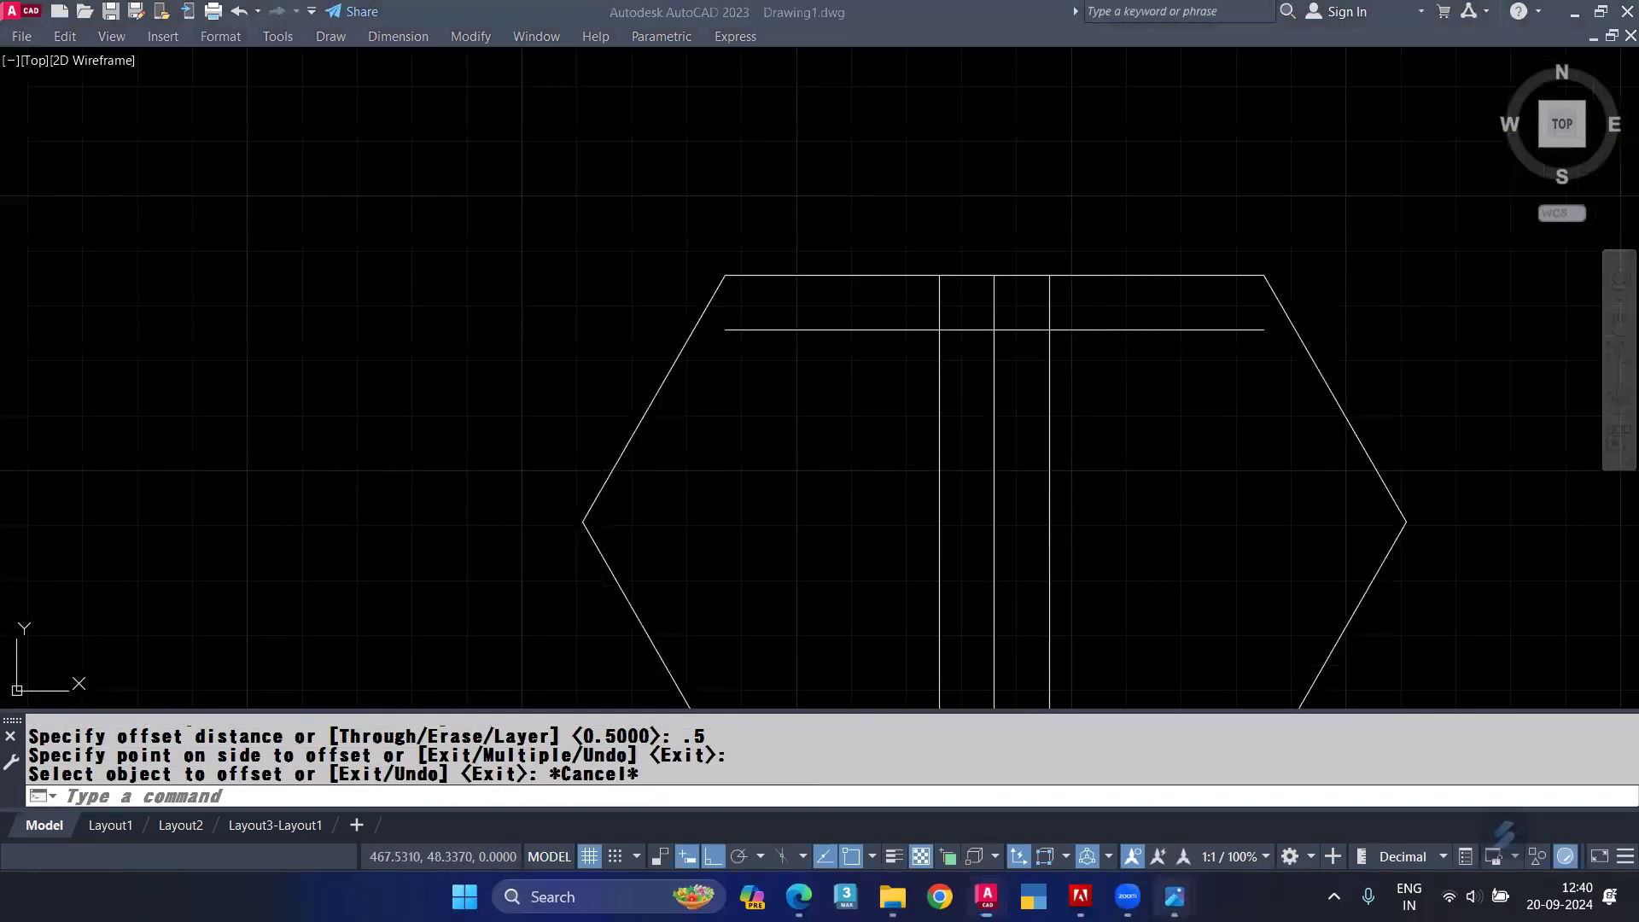
click(1067, 764)
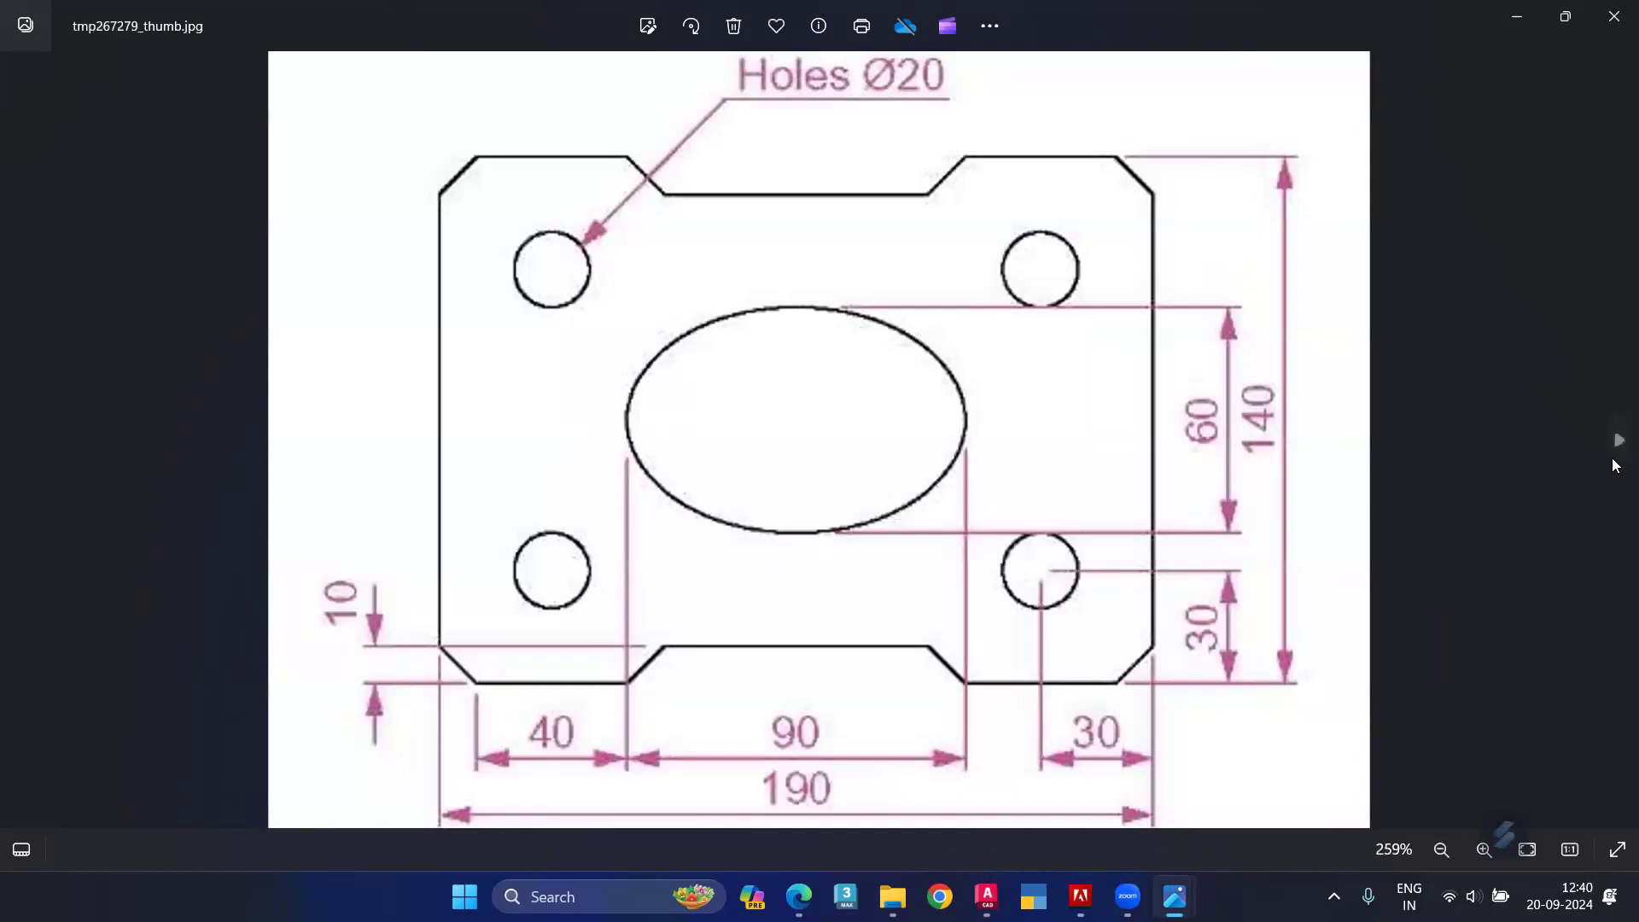
click(1617, 441)
click(1582, 29)
click(1174, 896)
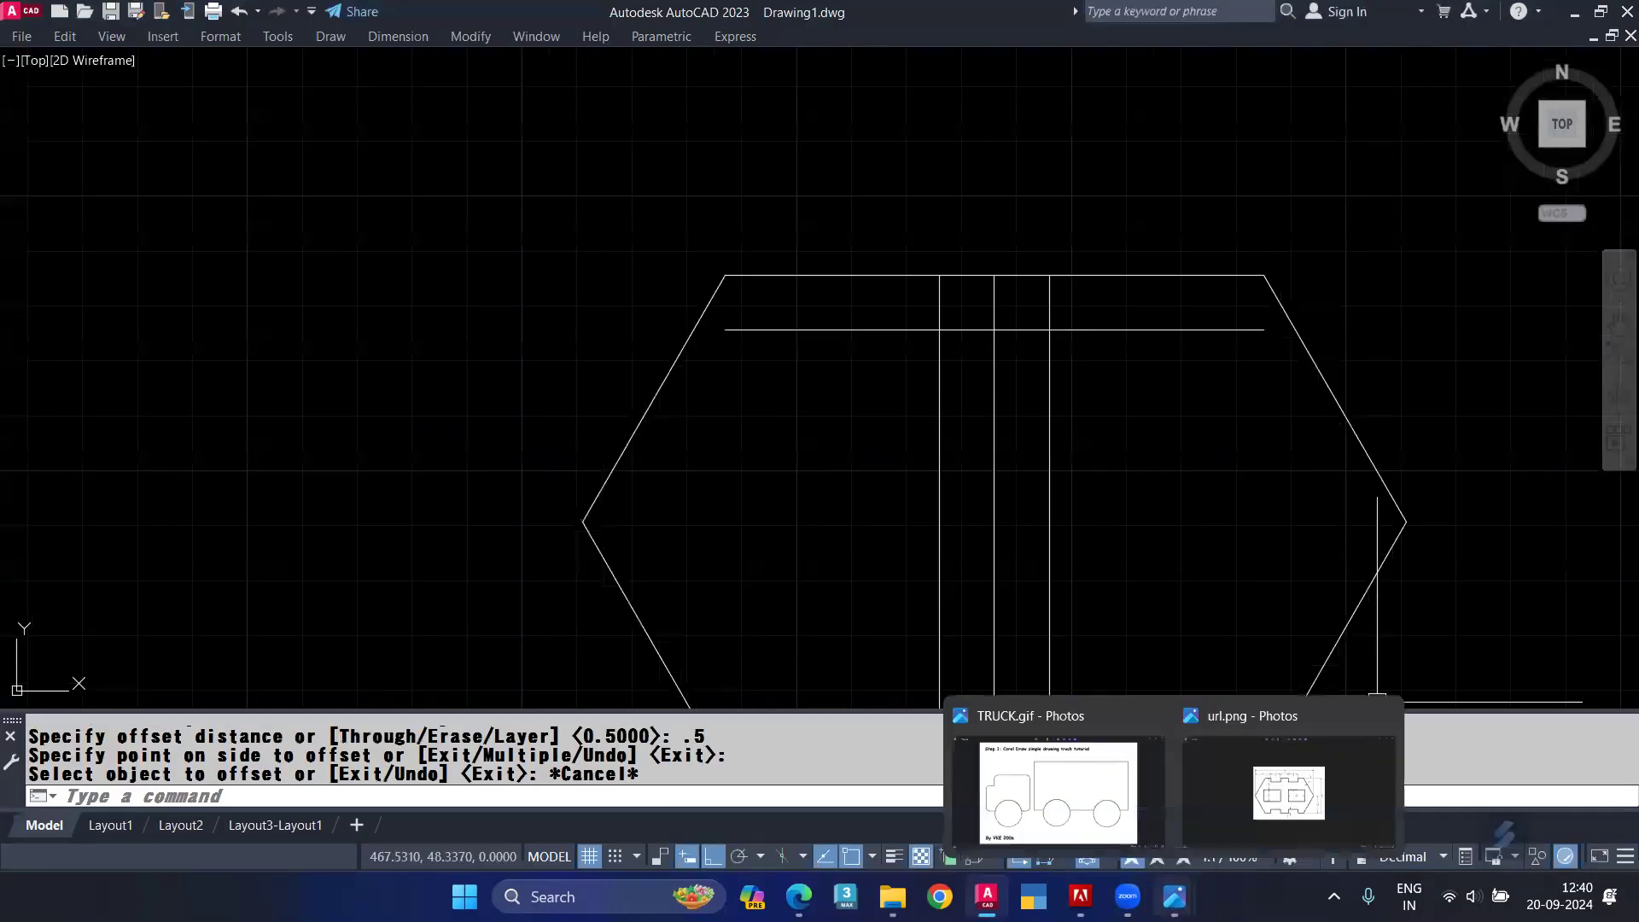
click(1288, 789)
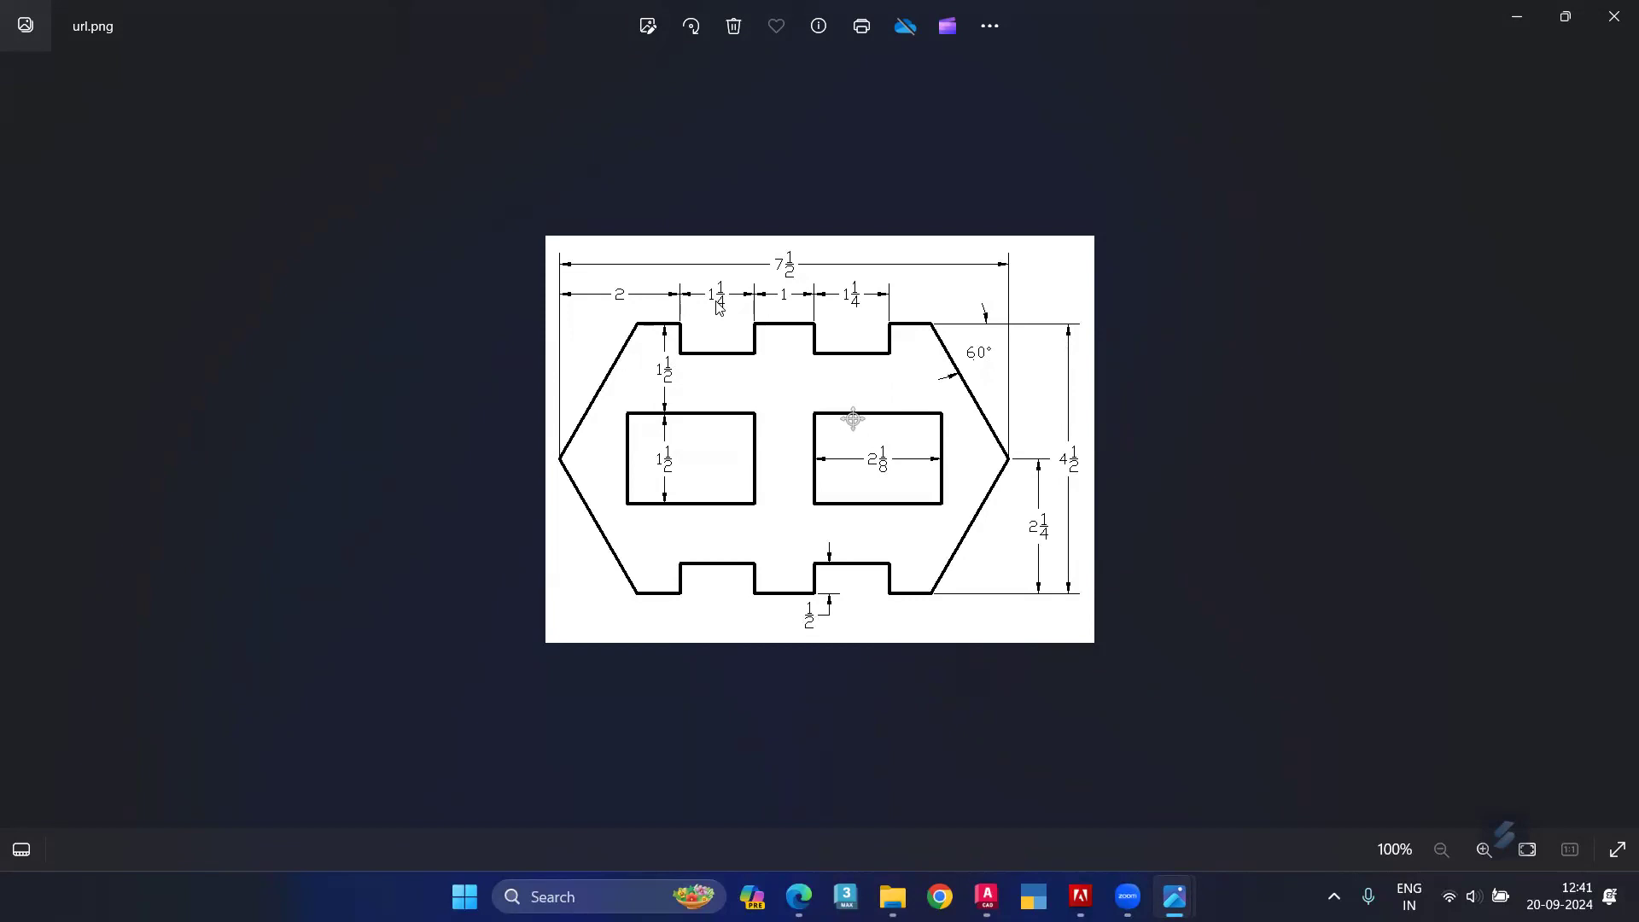
mouse_move(982, 892)
click(923, 751)
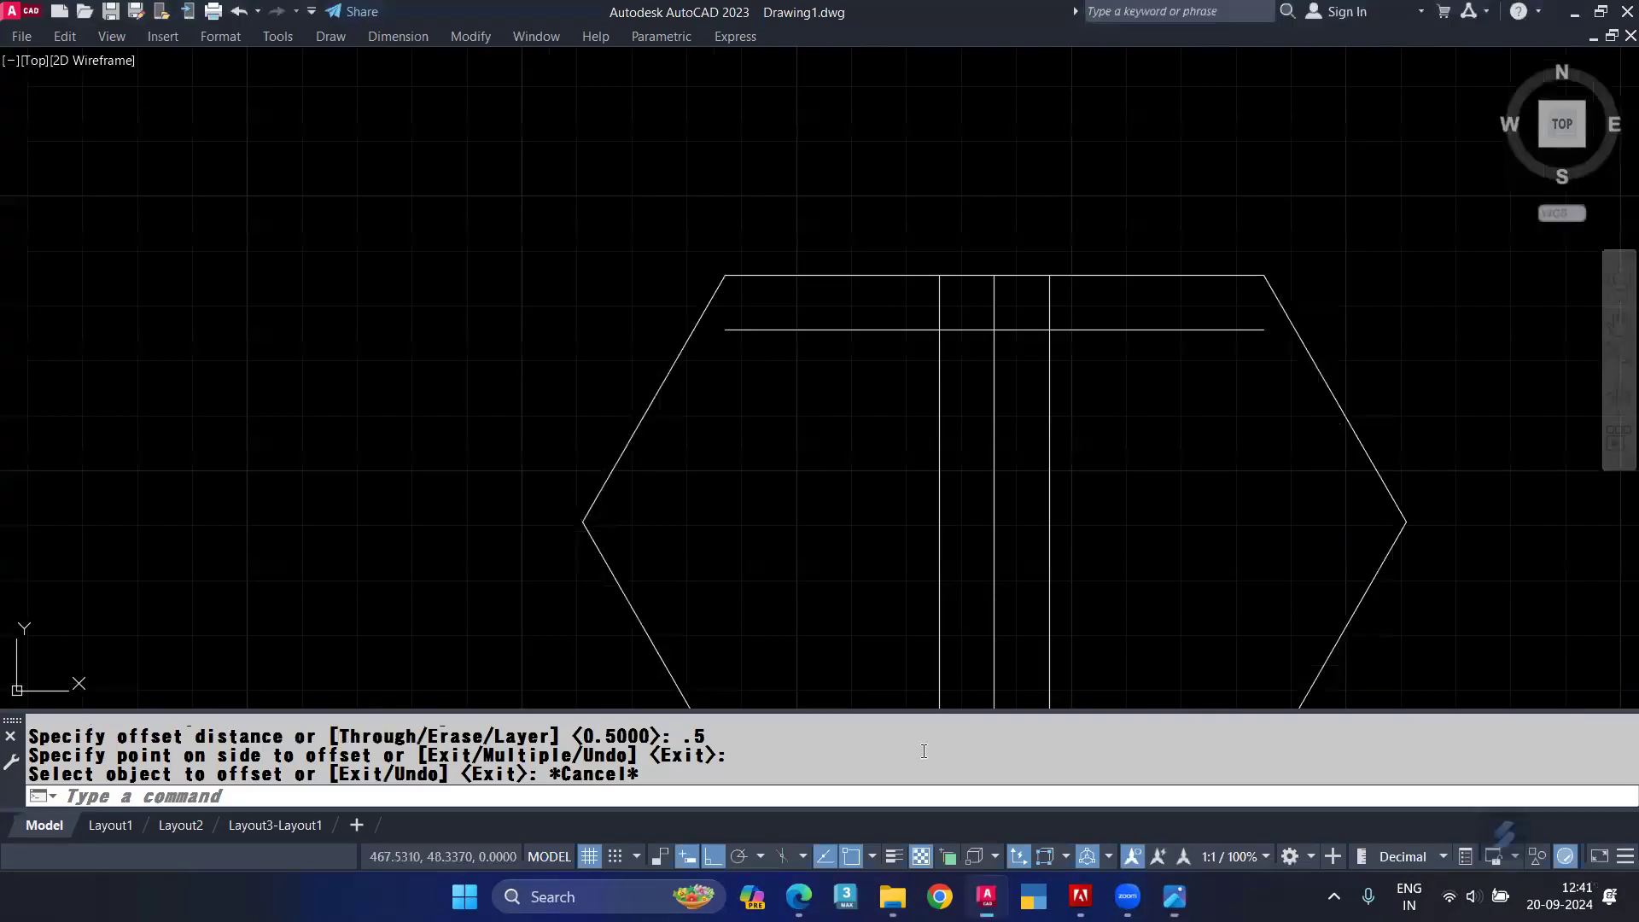
scroll(940, 289, up, 2)
click(939, 291)
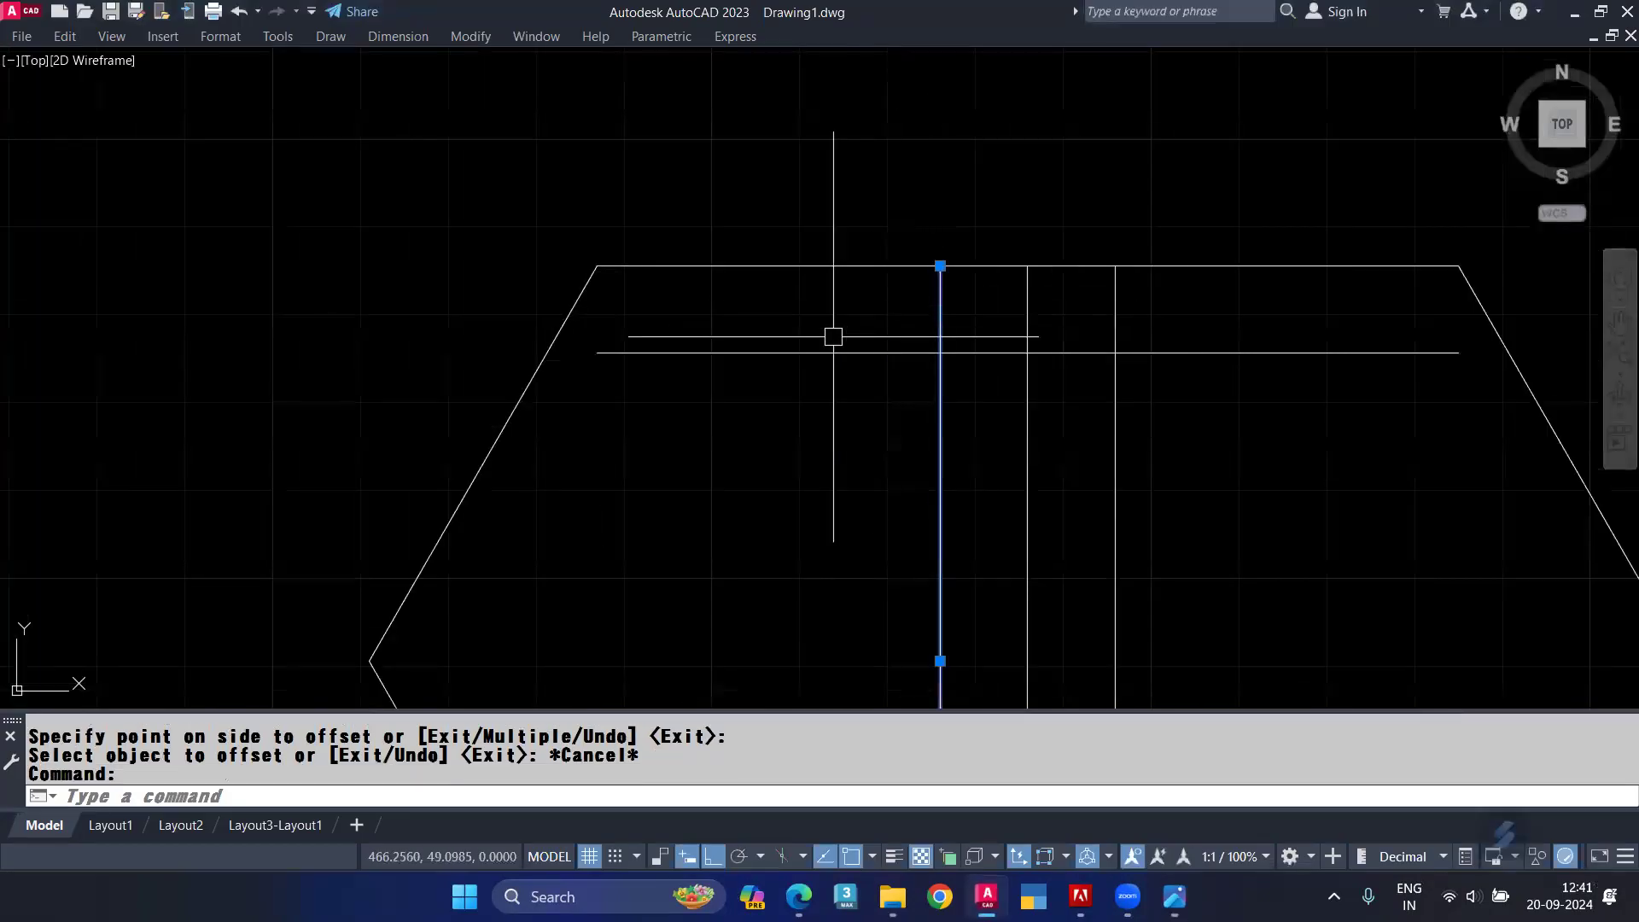
key(Escape)
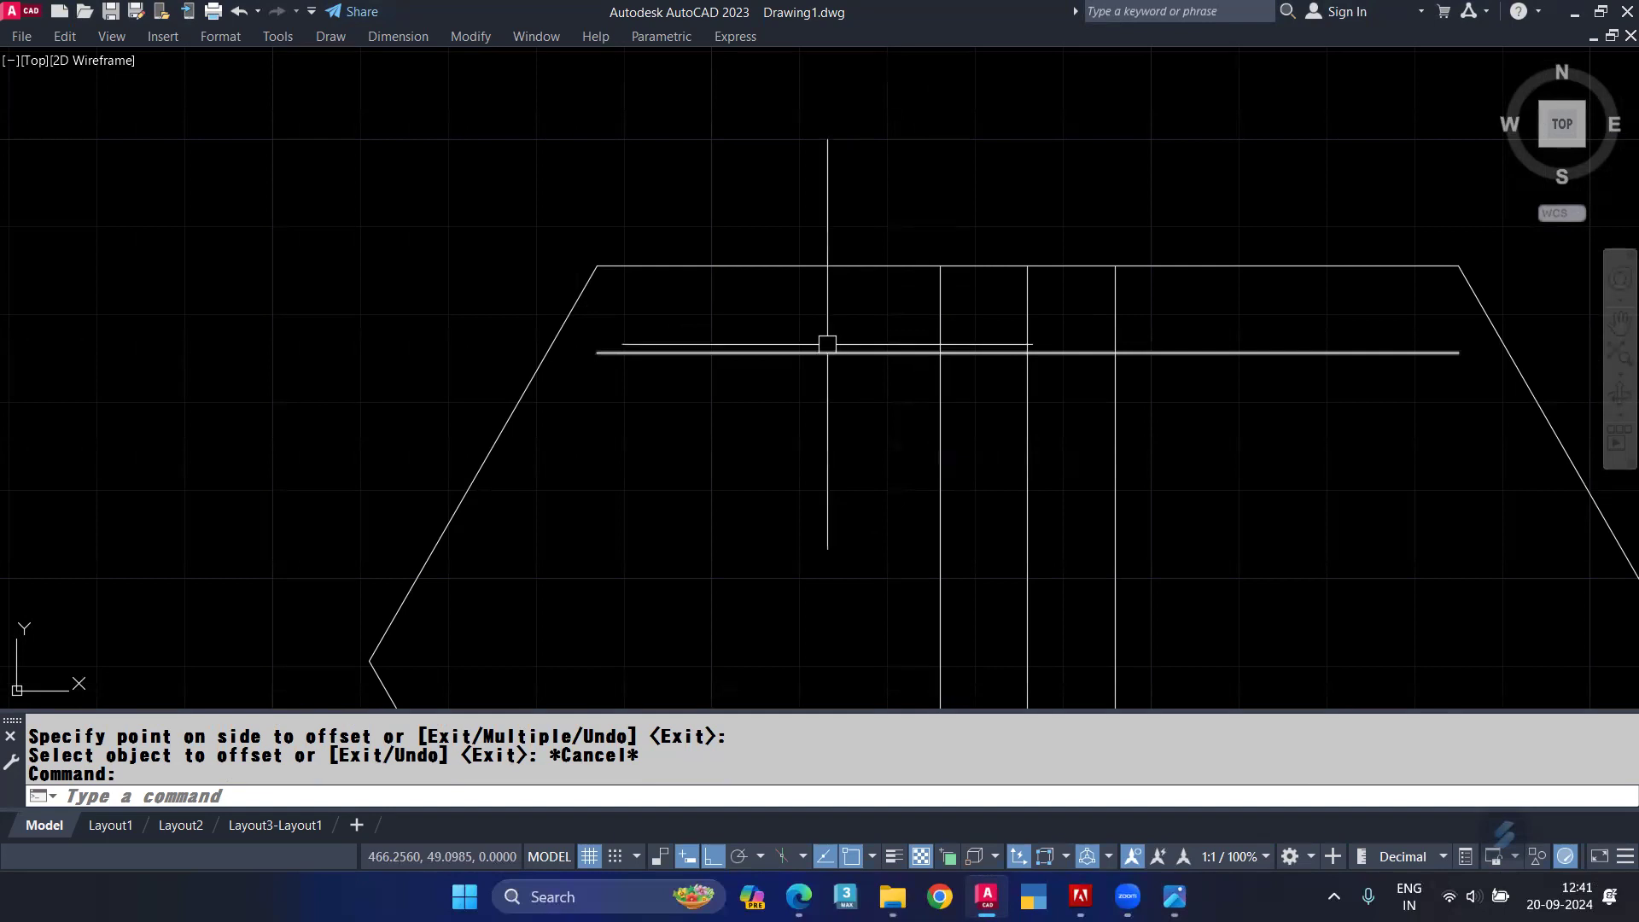
click(852, 353)
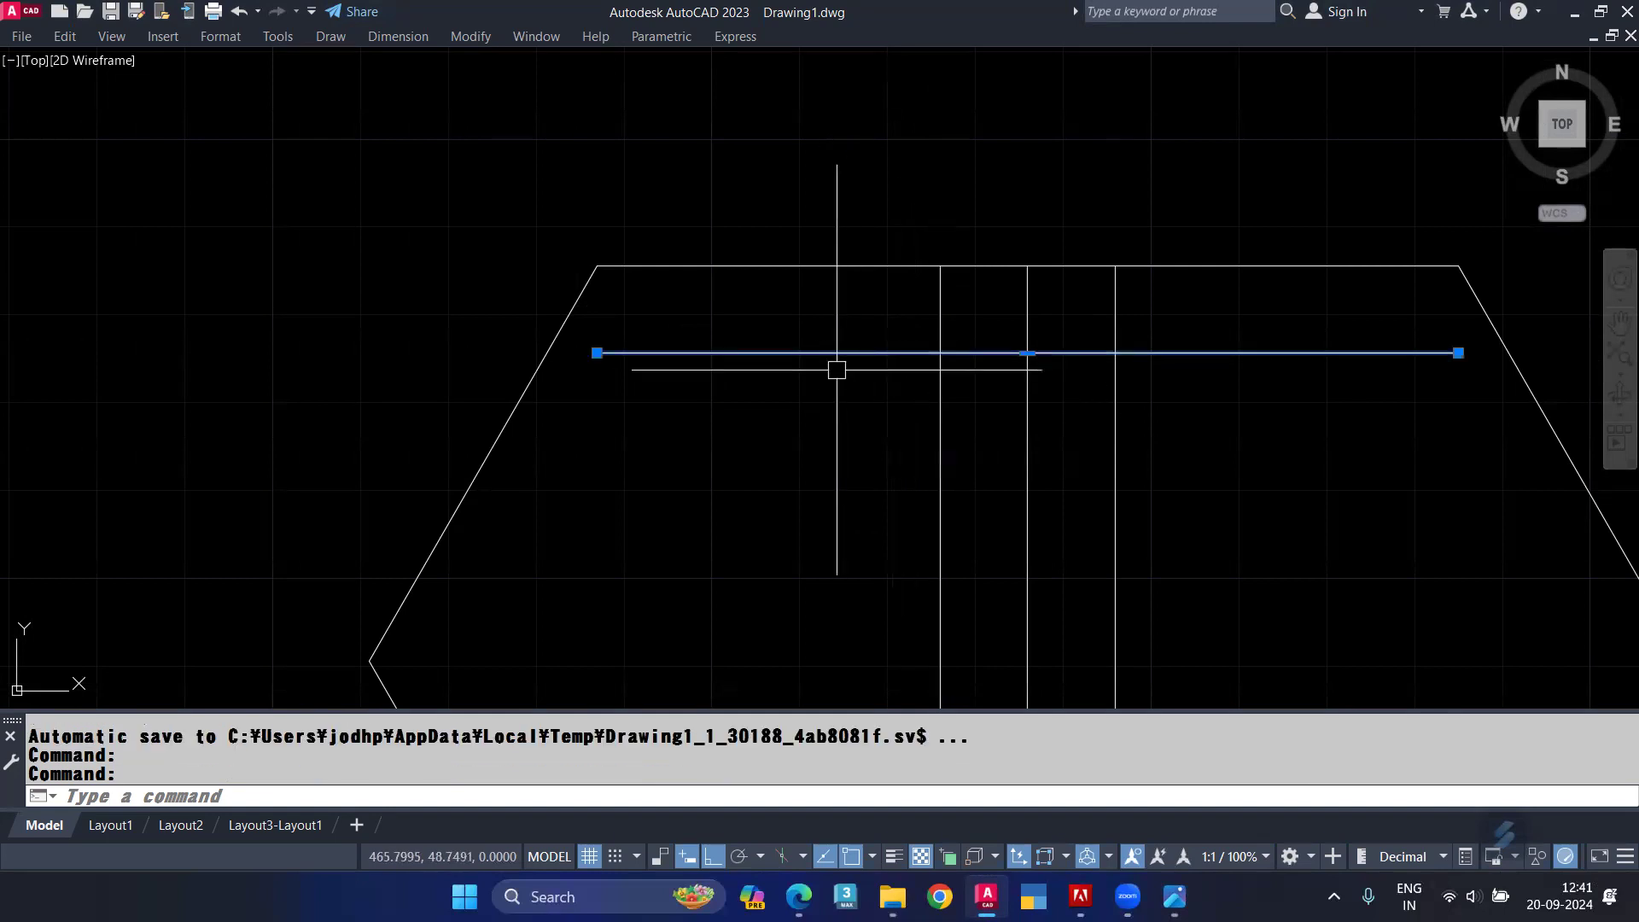
key(Escape)
Step: Trim the offset horizontal line outside the two side verticals and remove the vertical centre line between them
text(tr)
key(Return)
click(794, 353)
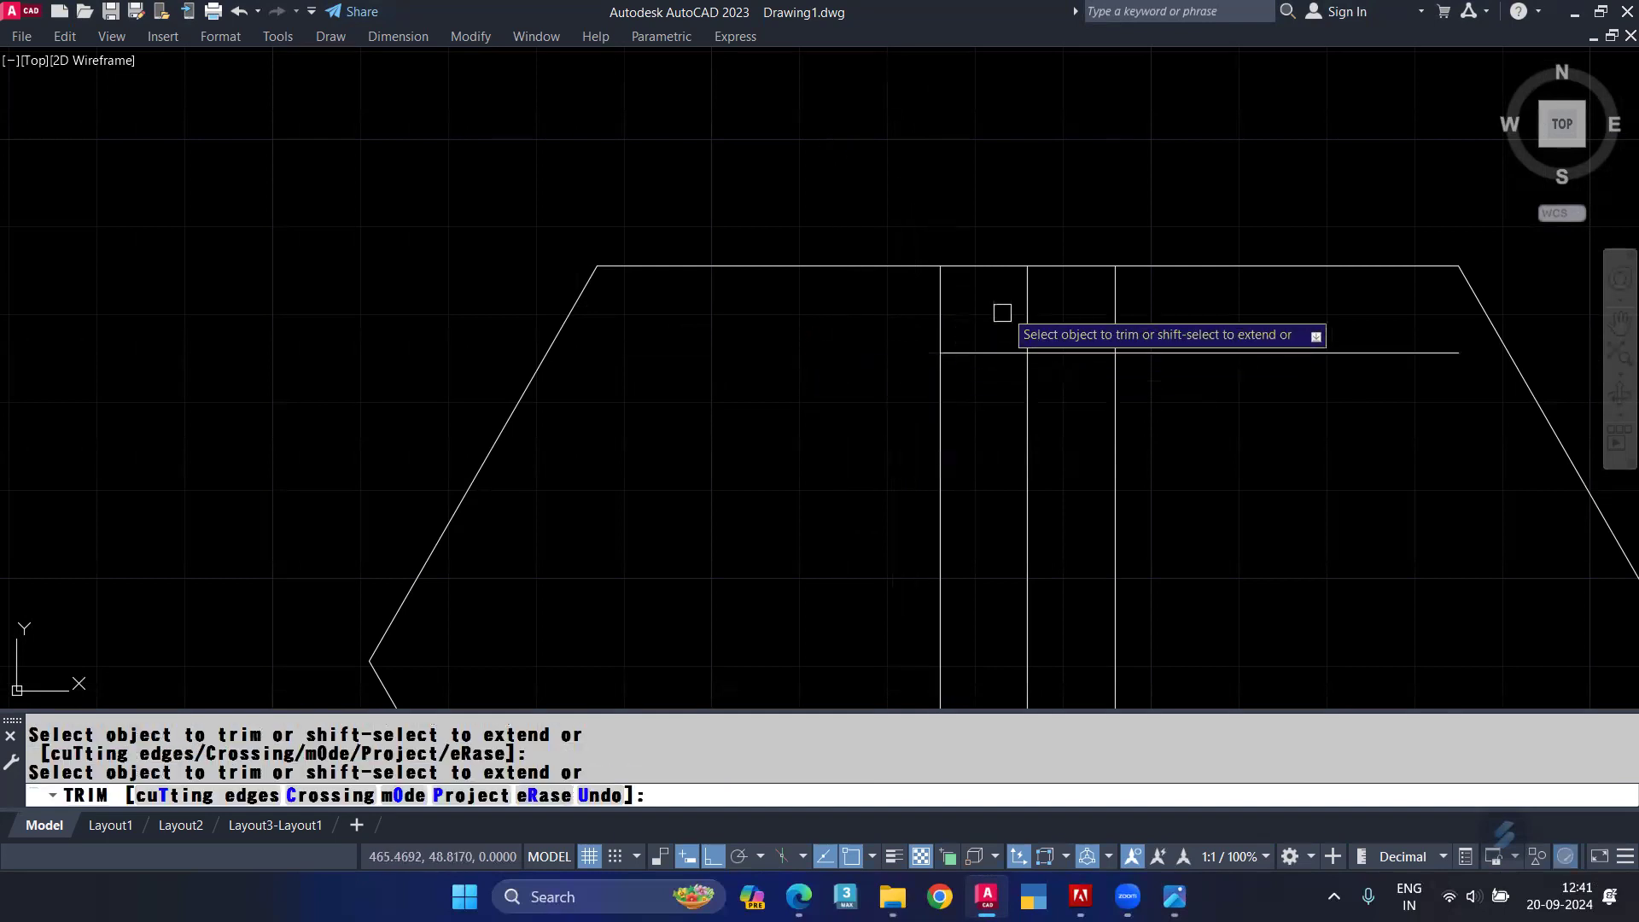
click(1027, 316)
click(1029, 380)
middle_drag(991, 353, 986, 337)
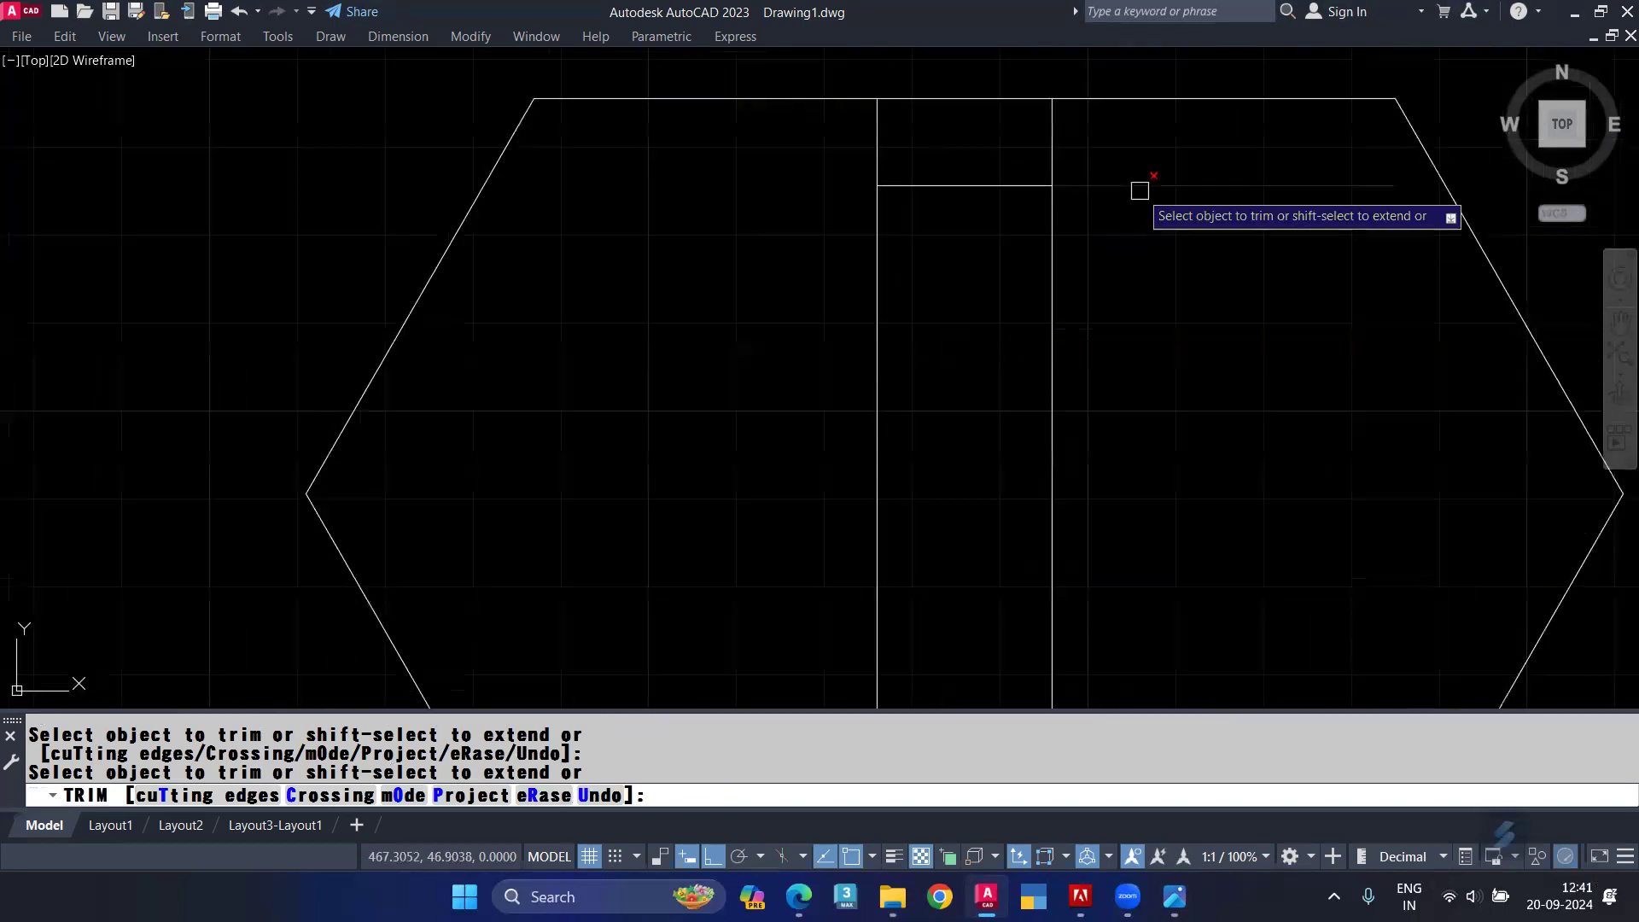
Step: Trim the side verticals below the offset line and the upper edge between them, leaving a central notch 1 wide and 0.5 deep
scroll(1138, 234, down, 4)
drag(1141, 285, 965, 340)
click(1076, 185)
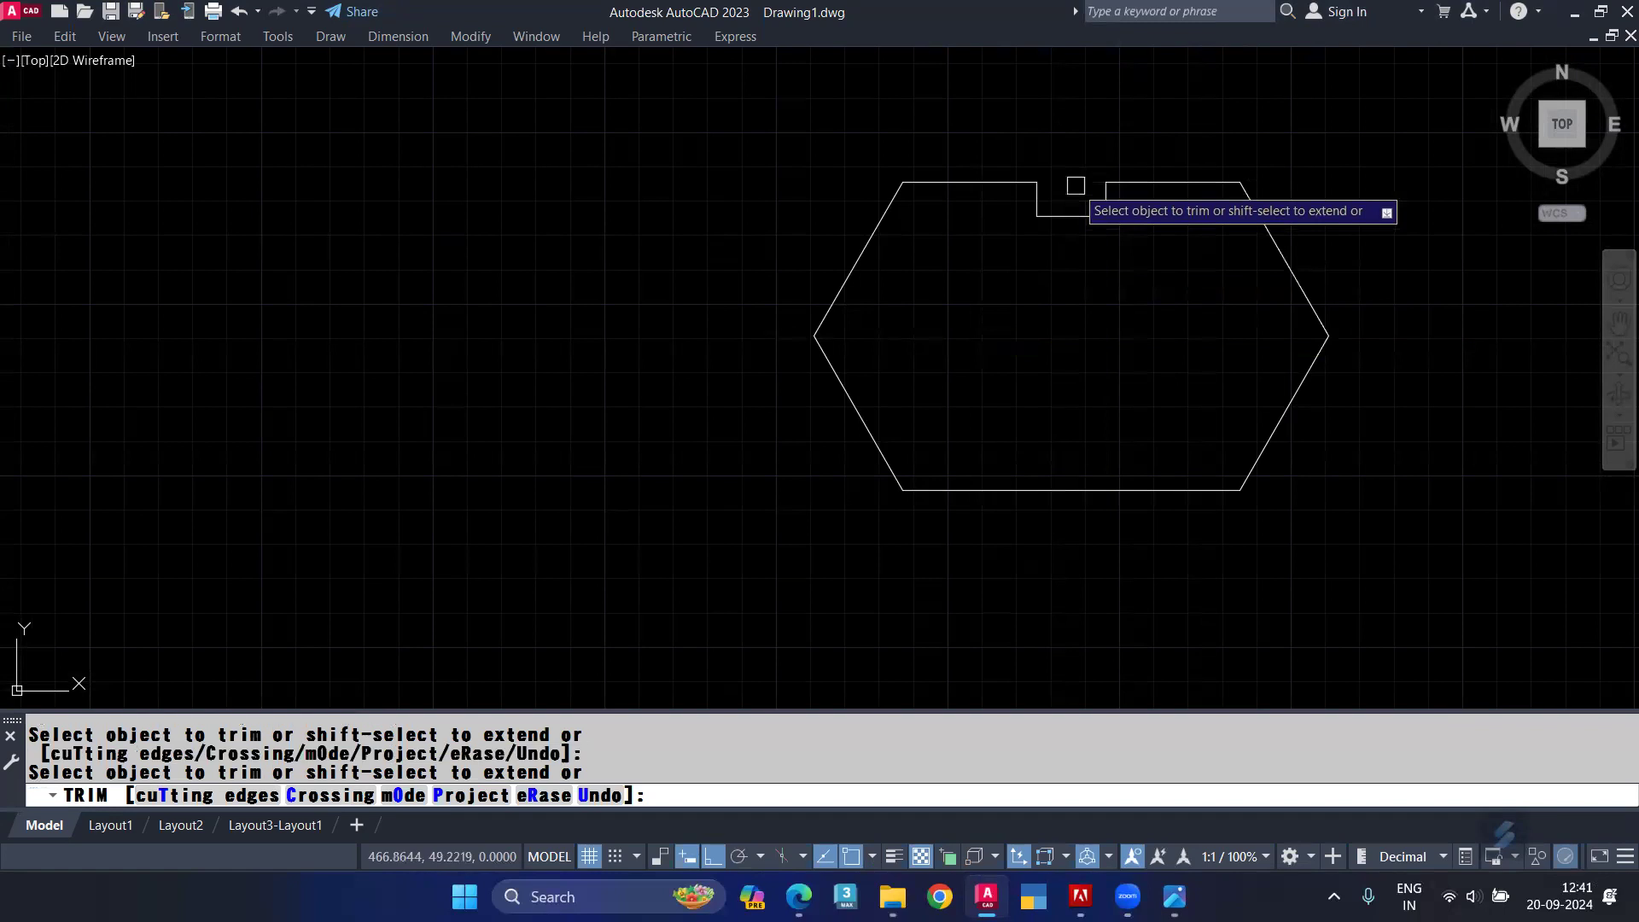
key(Escape)
Step: Compare the upper-edge notch layout in url.png with the central notch just drawn in the hexagon
mouse_move(1161, 888)
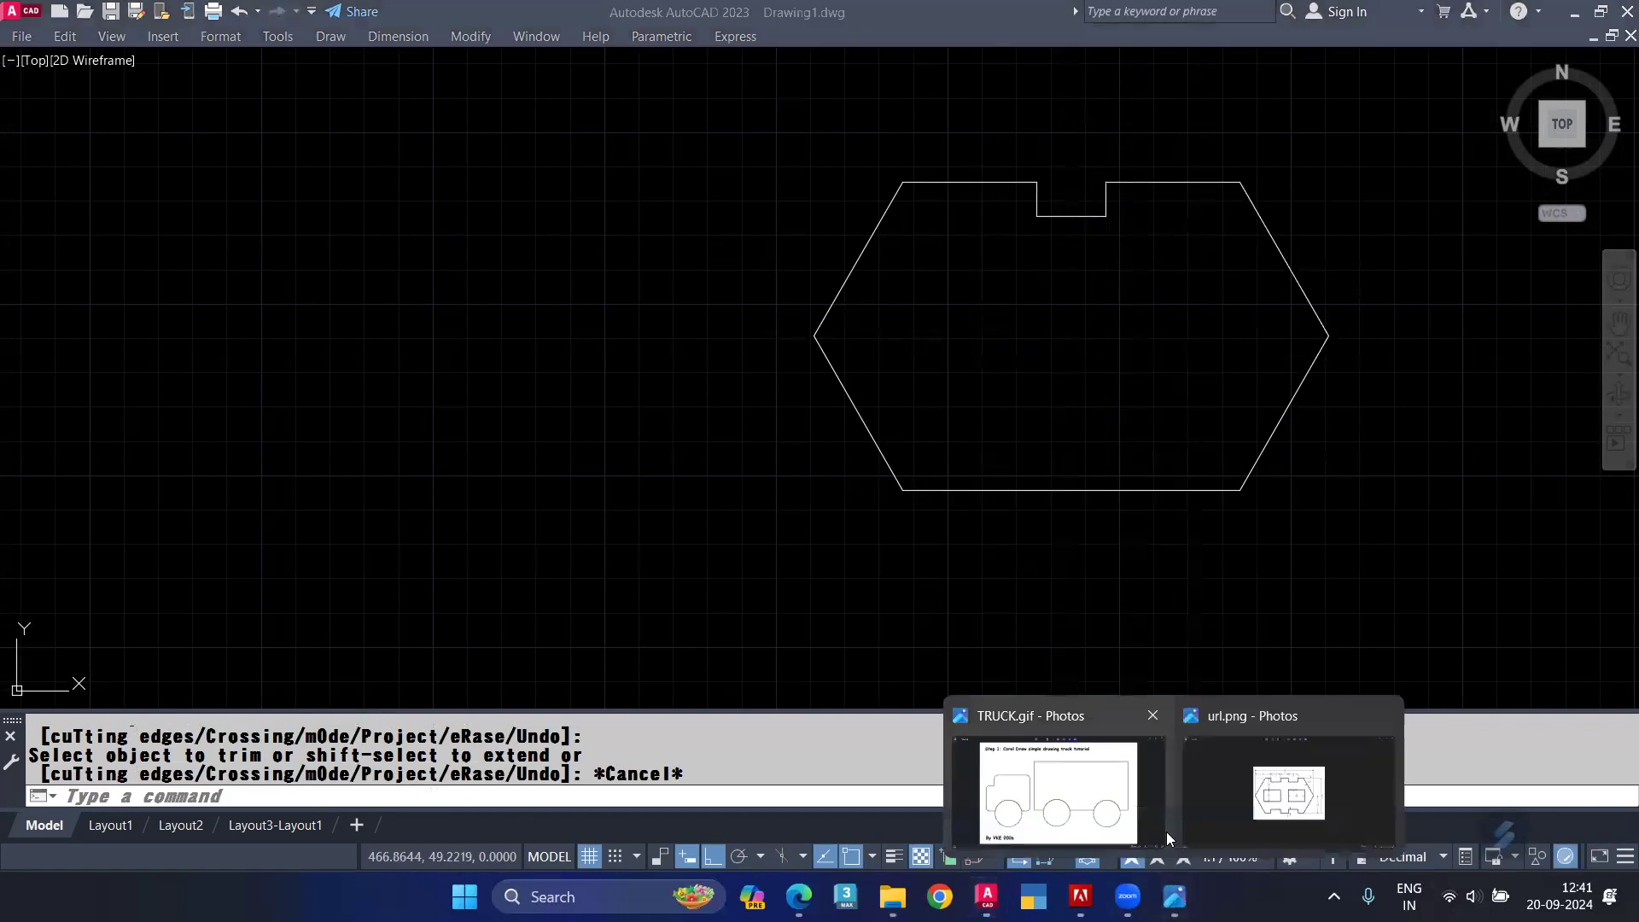
click(1290, 794)
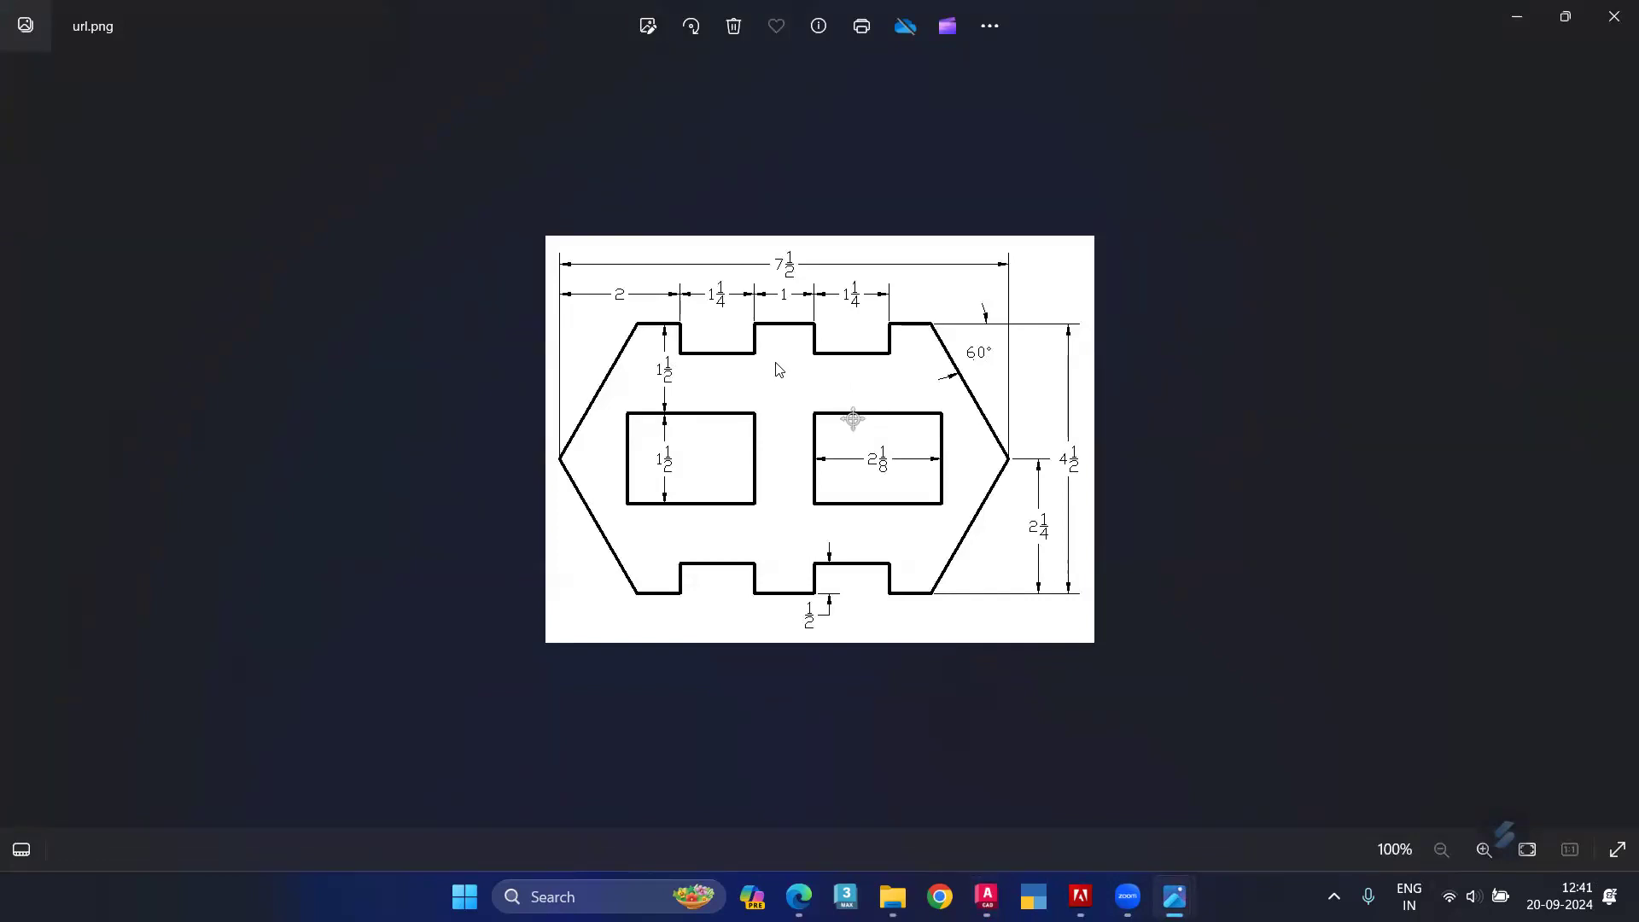
mouse_move(987, 896)
click(985, 785)
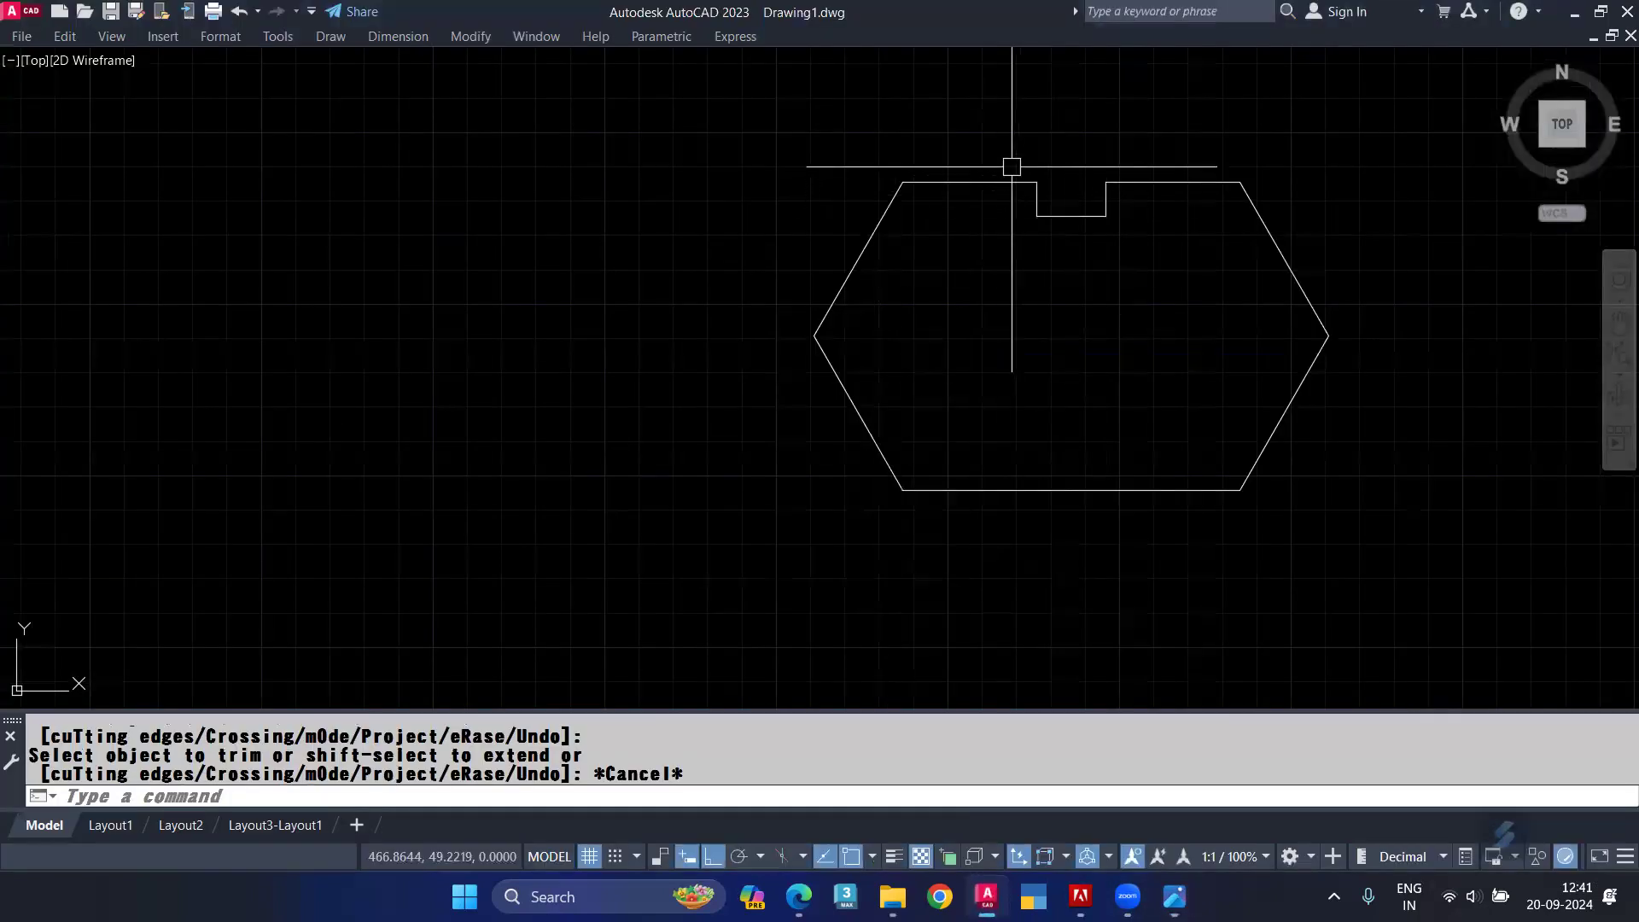
mouse_move(1067, 241)
middle_down()
mouse_move(1067, 304)
mouse_move(1048, 307)
middle_up()
scroll(1042, 214, up, 2)
scroll(955, 252, up, 1)
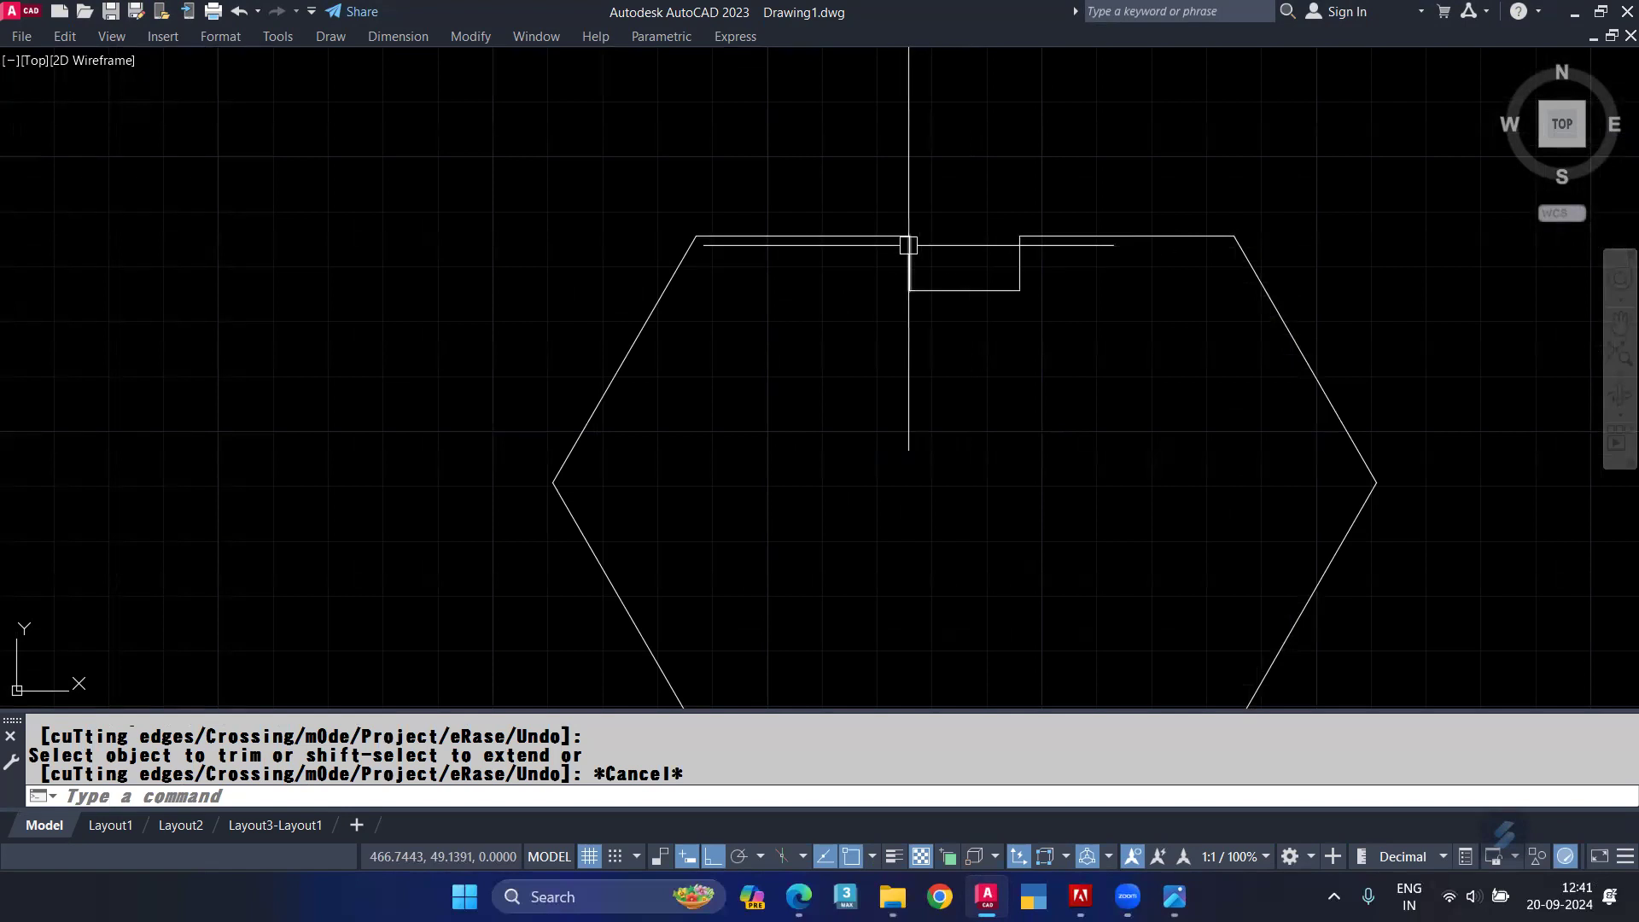
Step: Extend the upper edge across the opening of the central notch
text(EX)
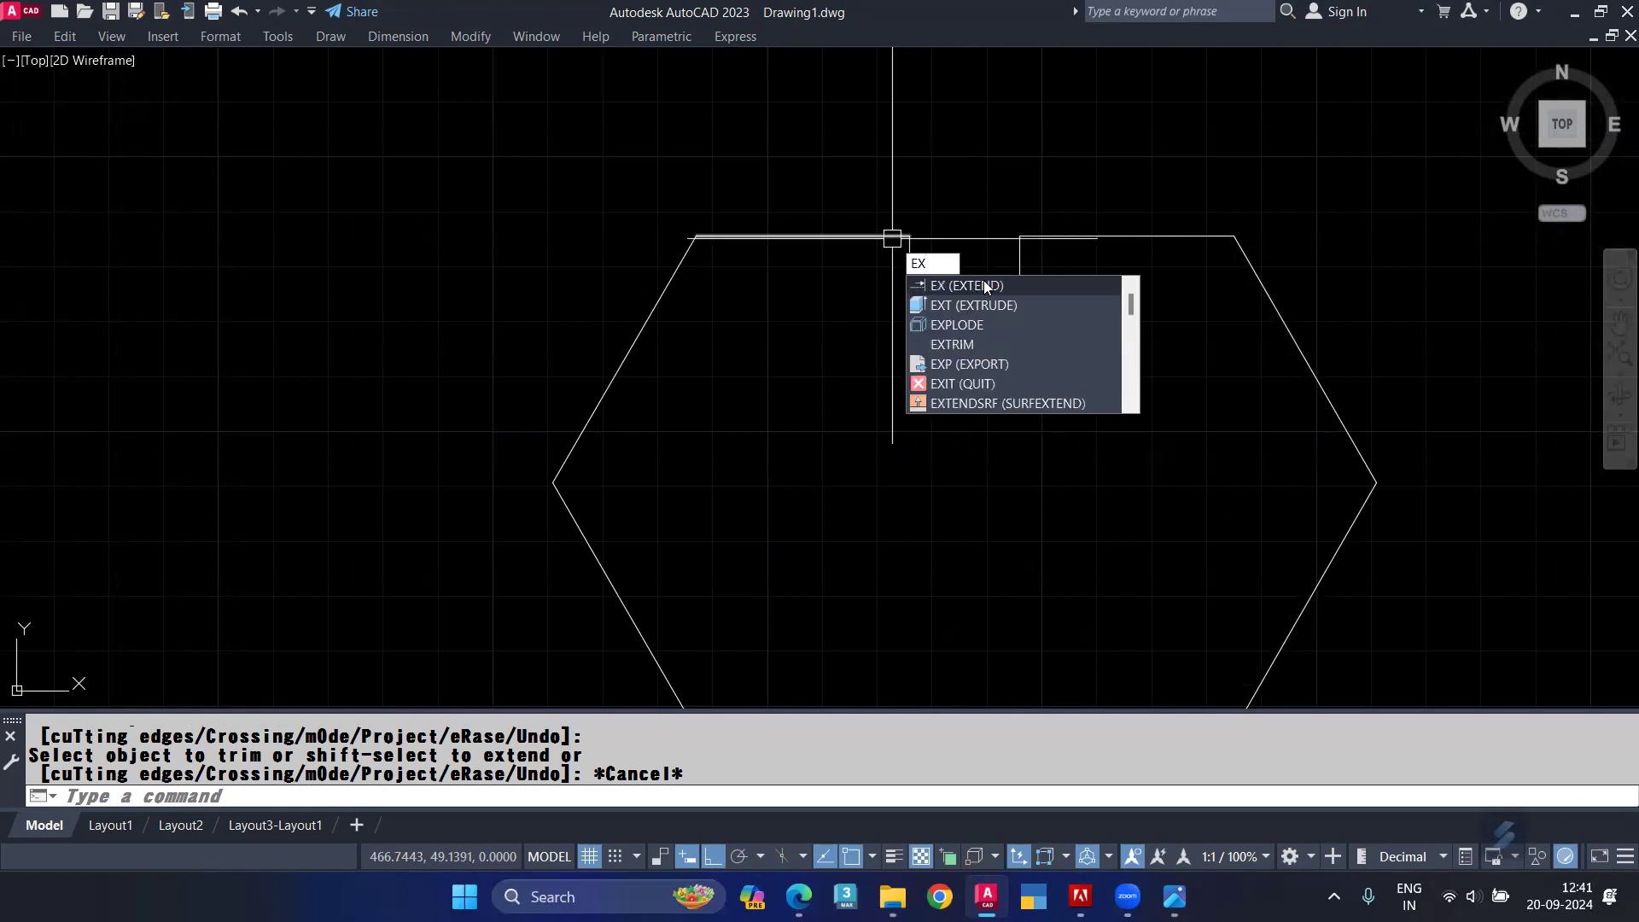
click(983, 285)
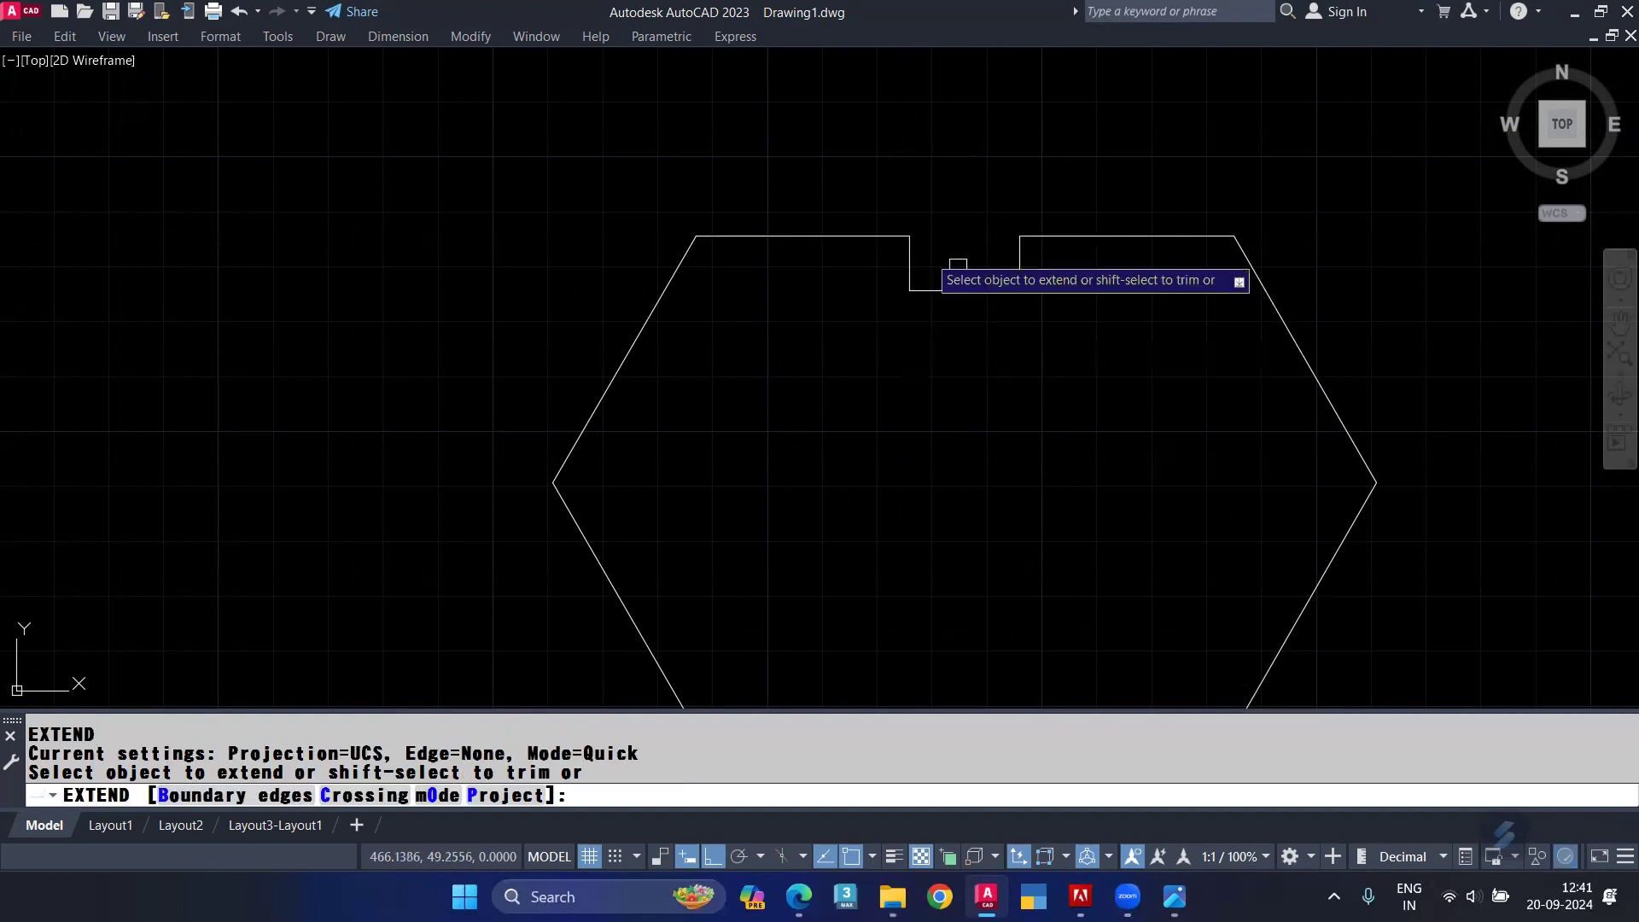
click(880, 231)
key(Escape)
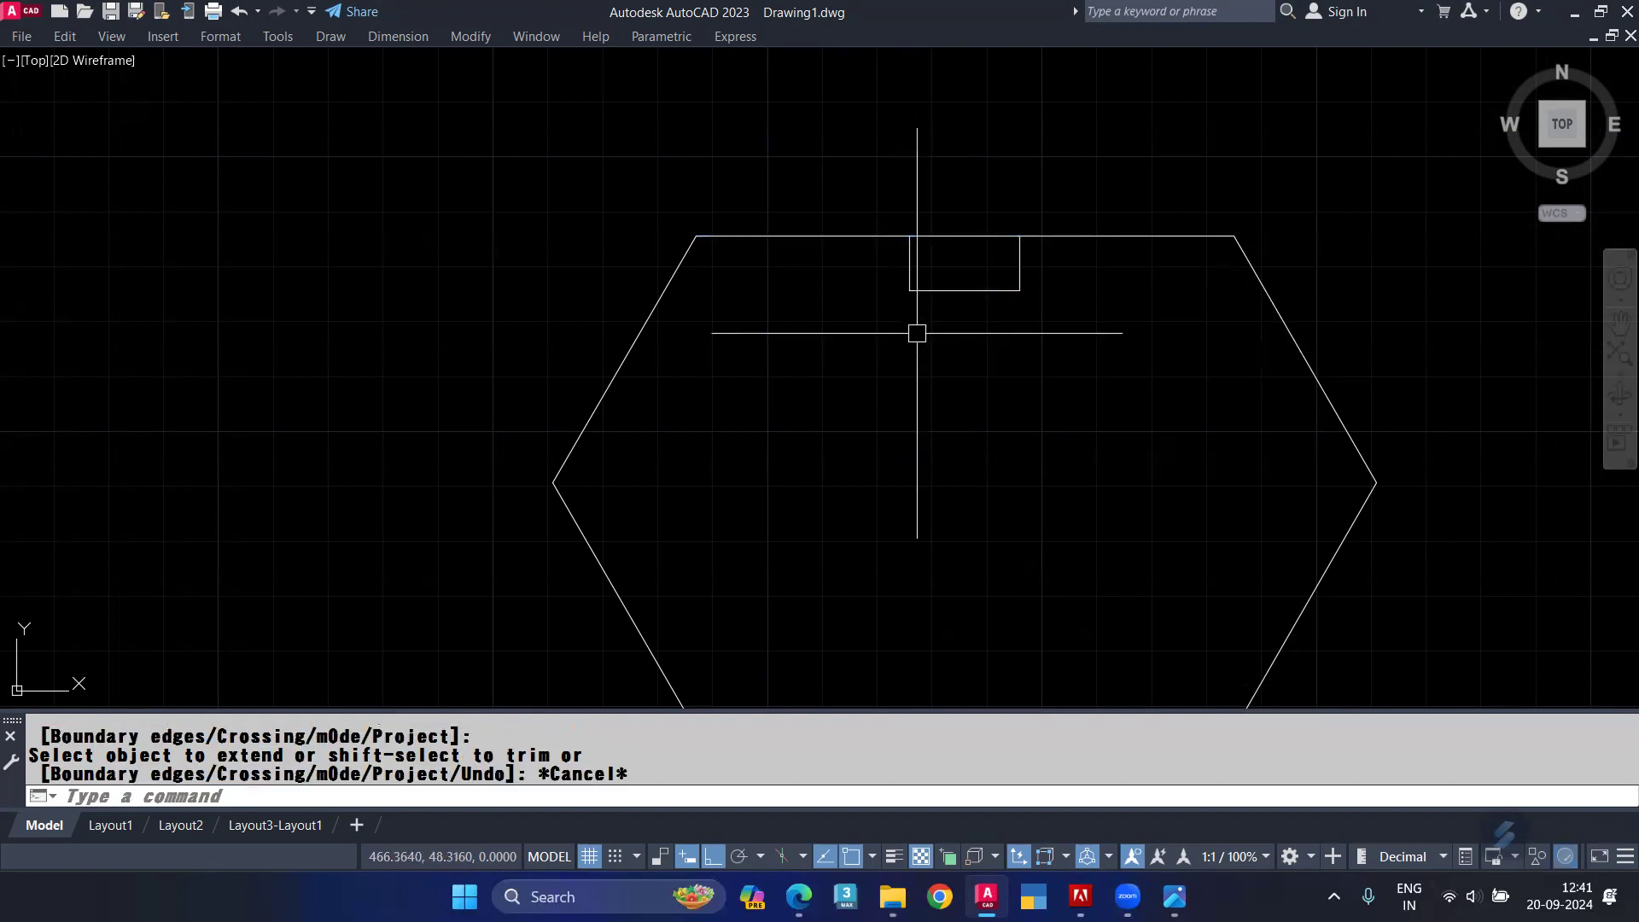
Step: Offset both vertical sides of the central notch 1.25 outward along the upper edge
click(909, 272)
text(o)
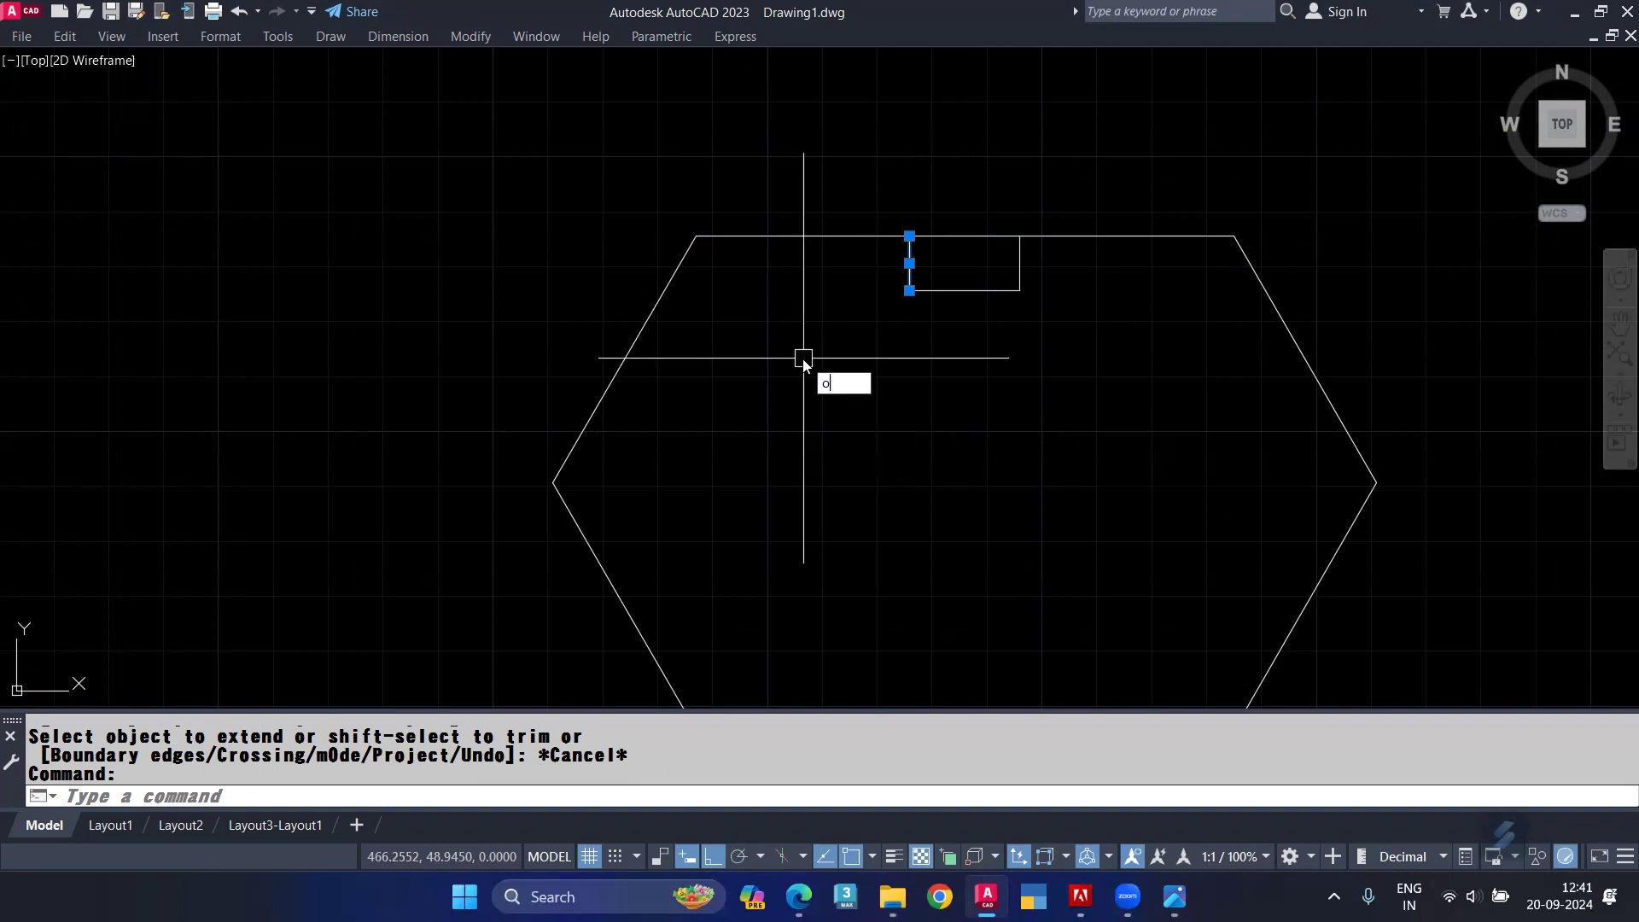
key(Return)
text(1.25)
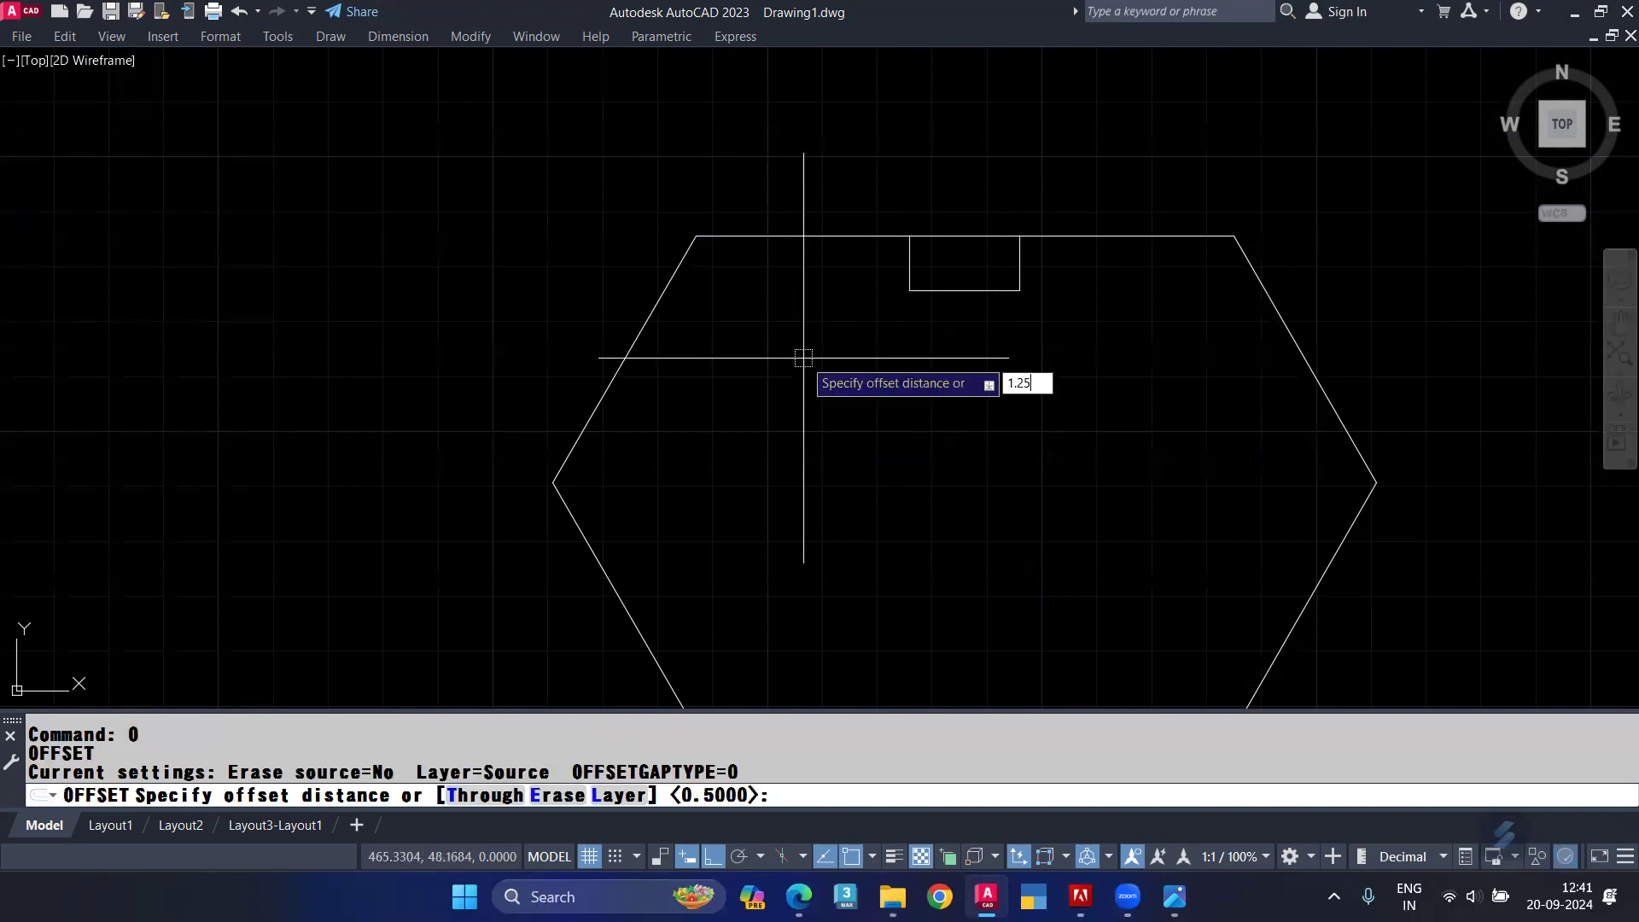
key(Return)
click(815, 279)
click(1023, 265)
click(1113, 268)
key(Return)
key(Escape)
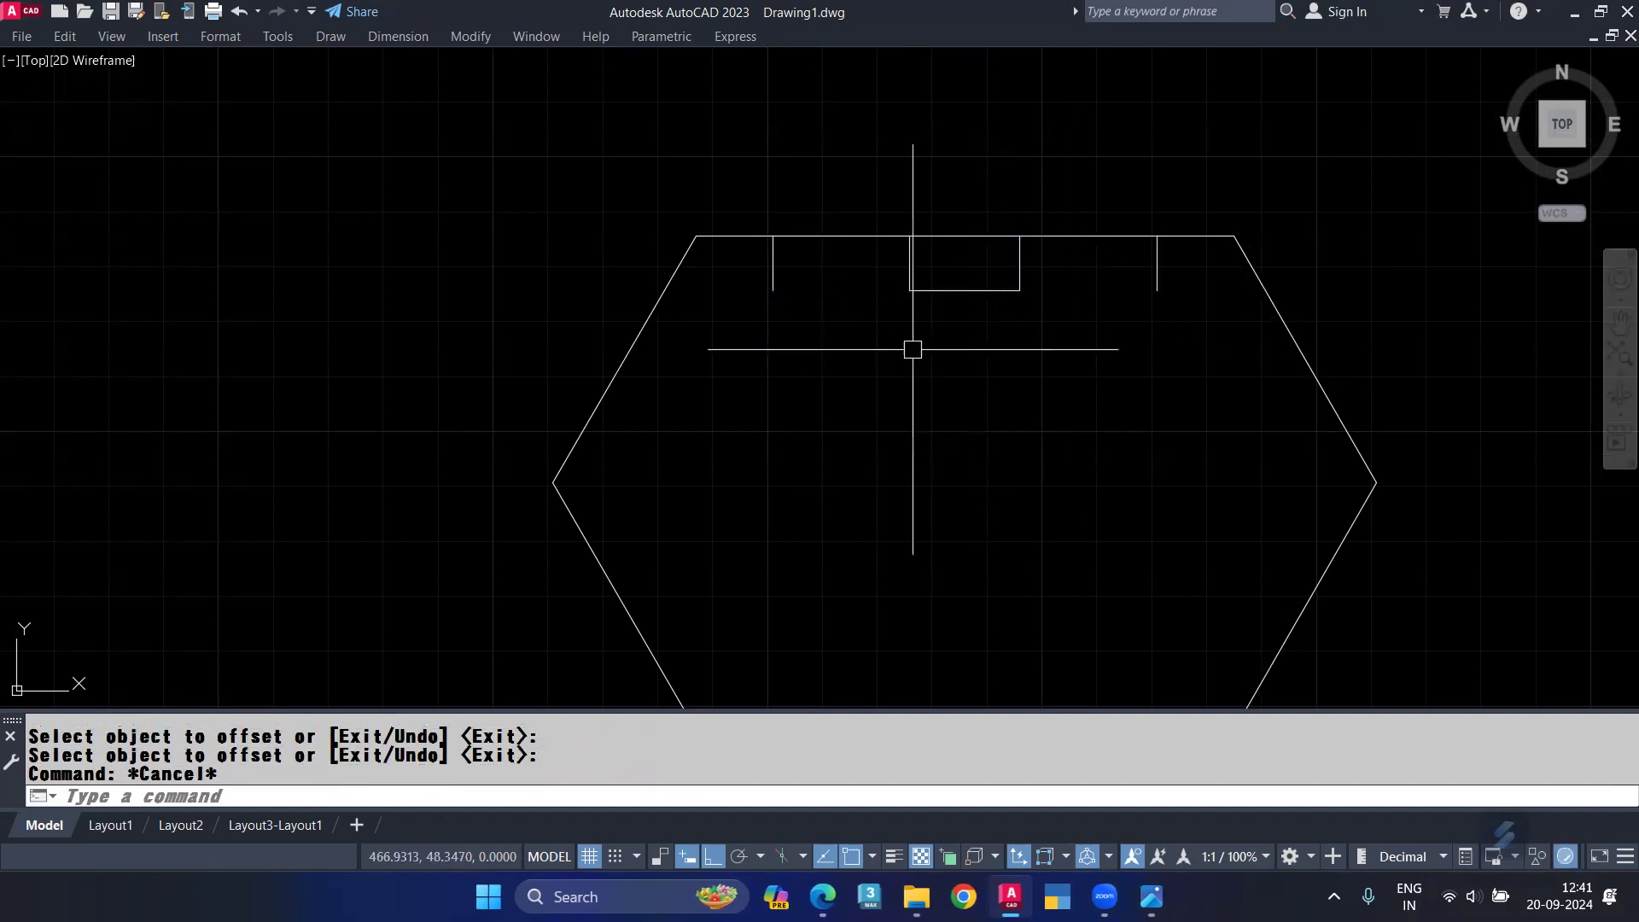
Step: Extend the notch's bottom line in both directions to the two offset outer verticals
text(ex)
key(Return)
click(929, 297)
click(982, 298)
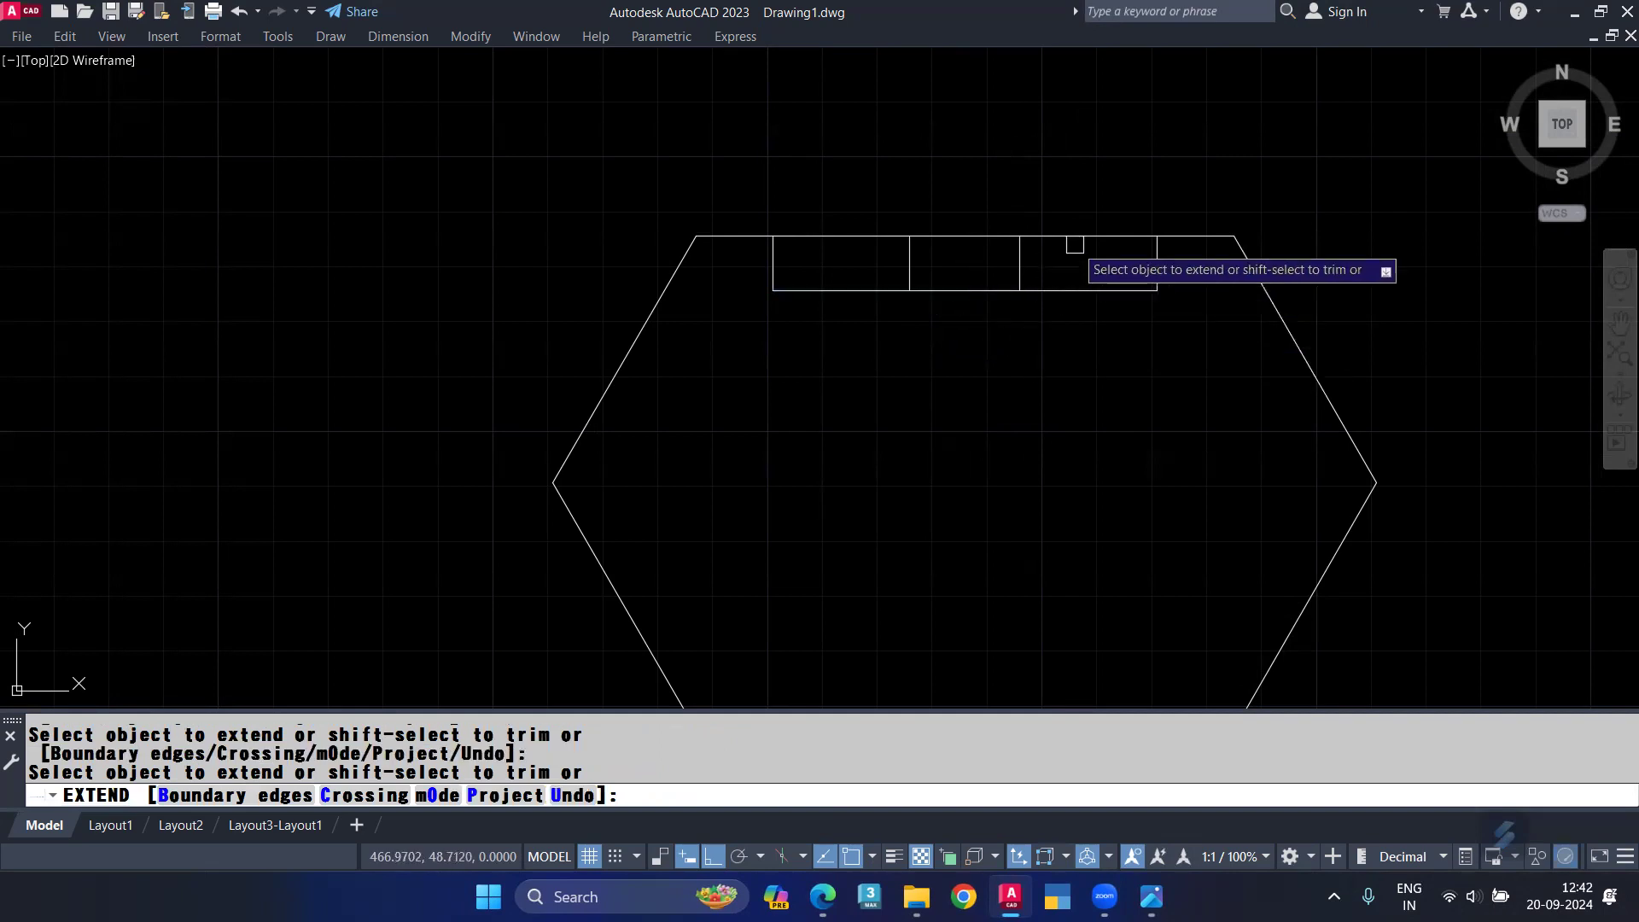
Step: Trim the upper edge above the two side notches and the bottom line between them
shift+click(1073, 239)
shift+click(976, 290)
shift+click(879, 239)
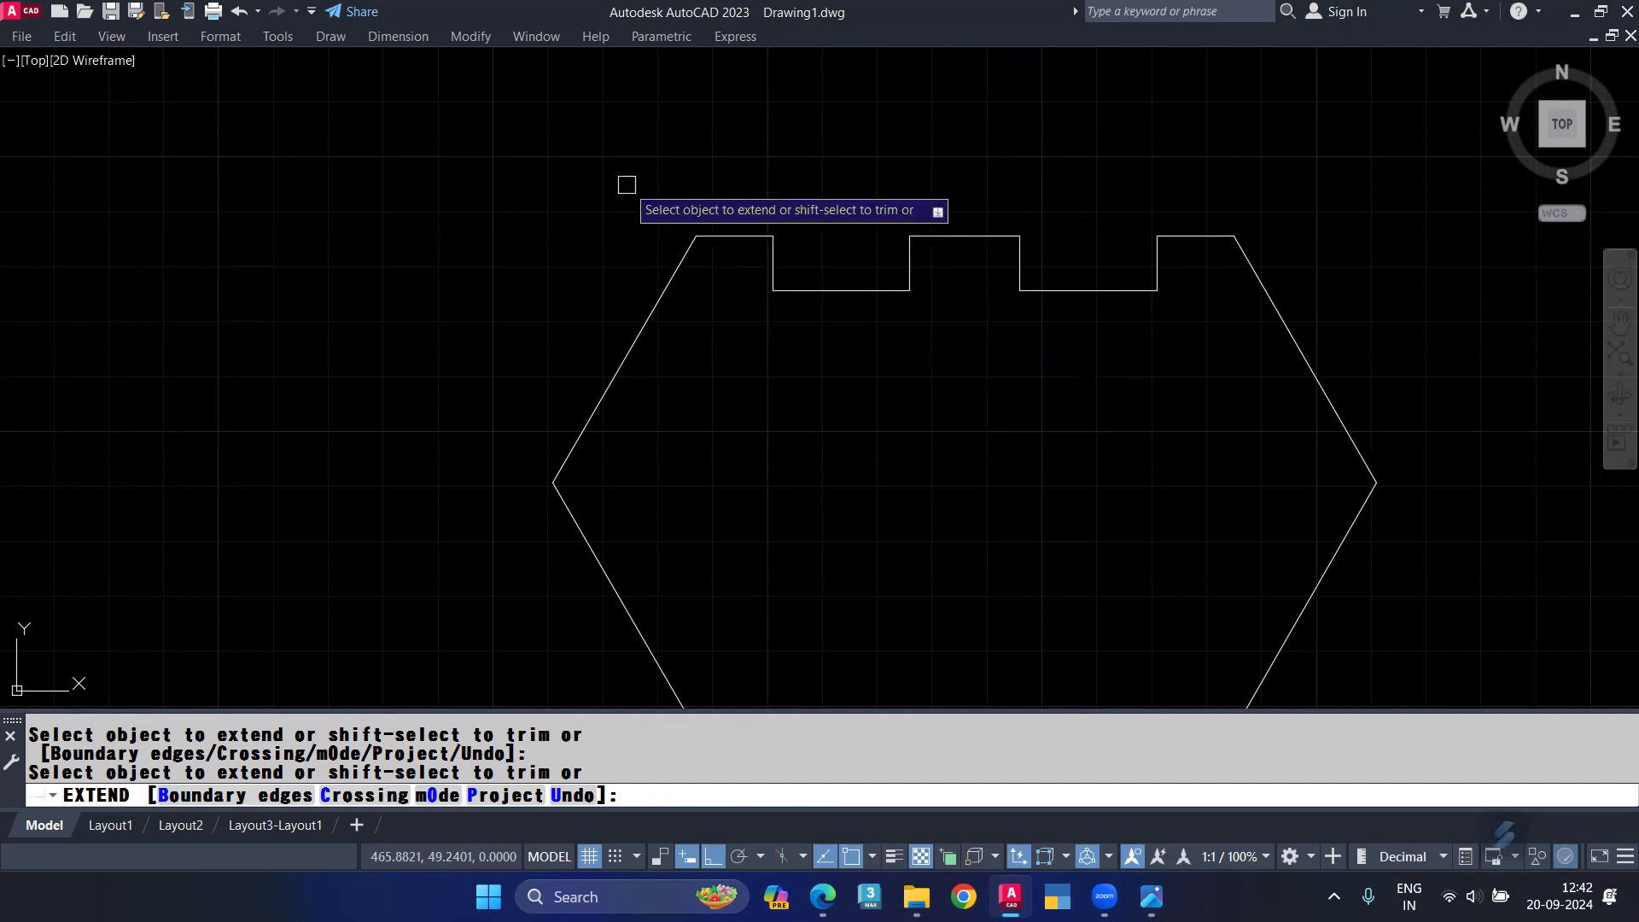
key(Escape)
Step: Erase the three lower edges of the hexagon
scroll(627, 185, down, 3)
click(1098, 457)
click(587, 549)
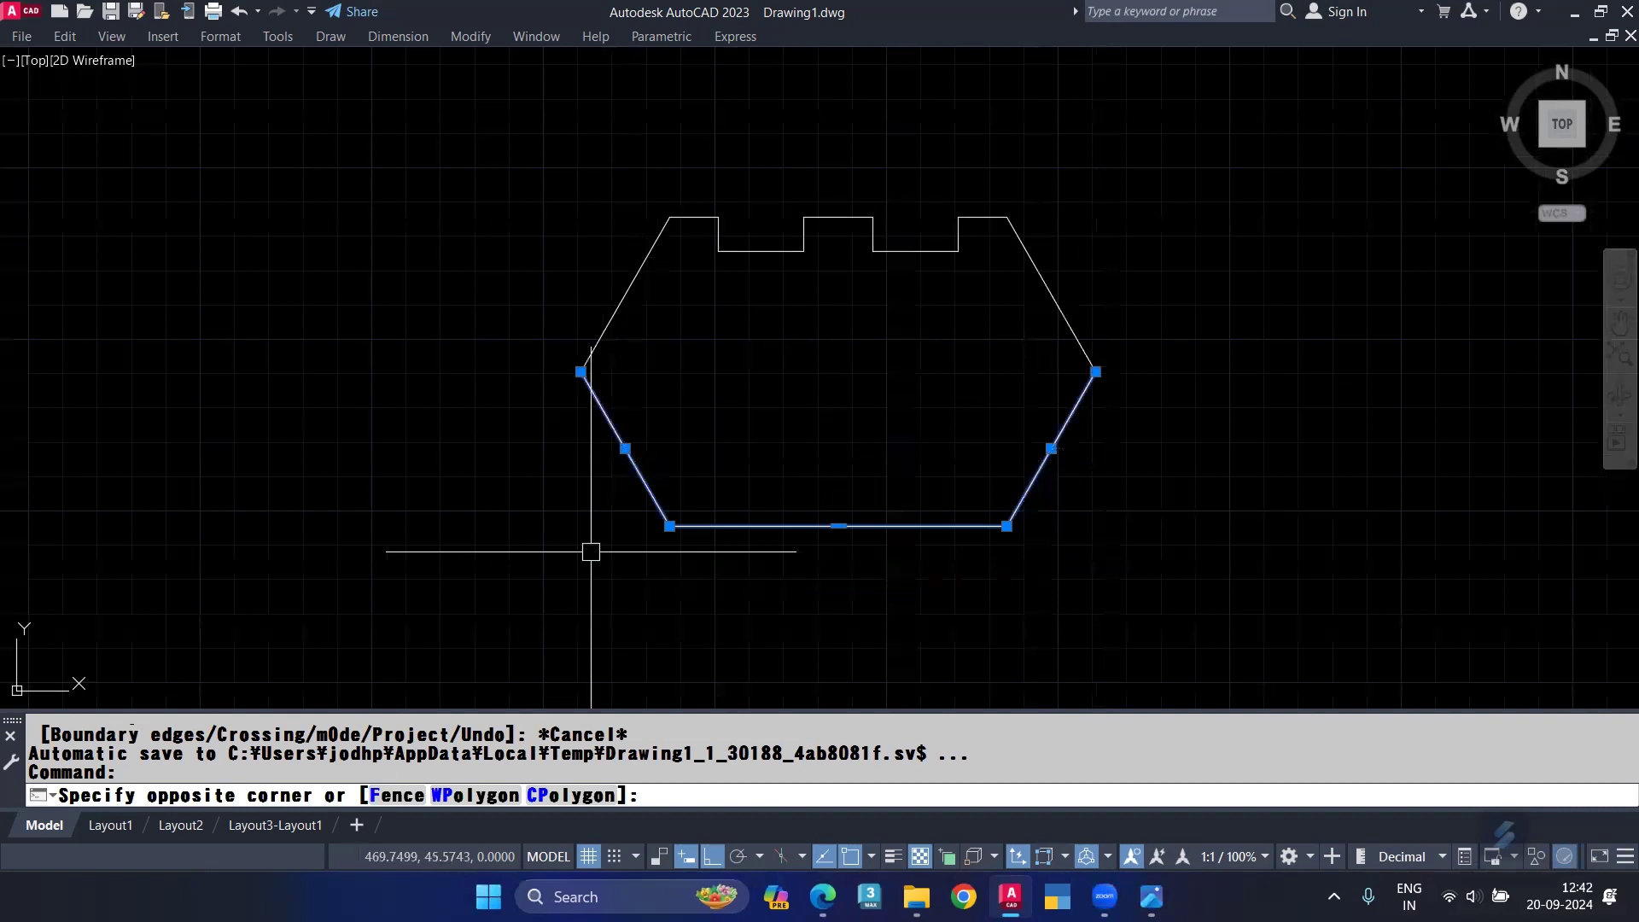
key(Delete)
Step: Mirror the notched upper half about a horizontal line through the left vertex, keeping the source objects
click(531, 155)
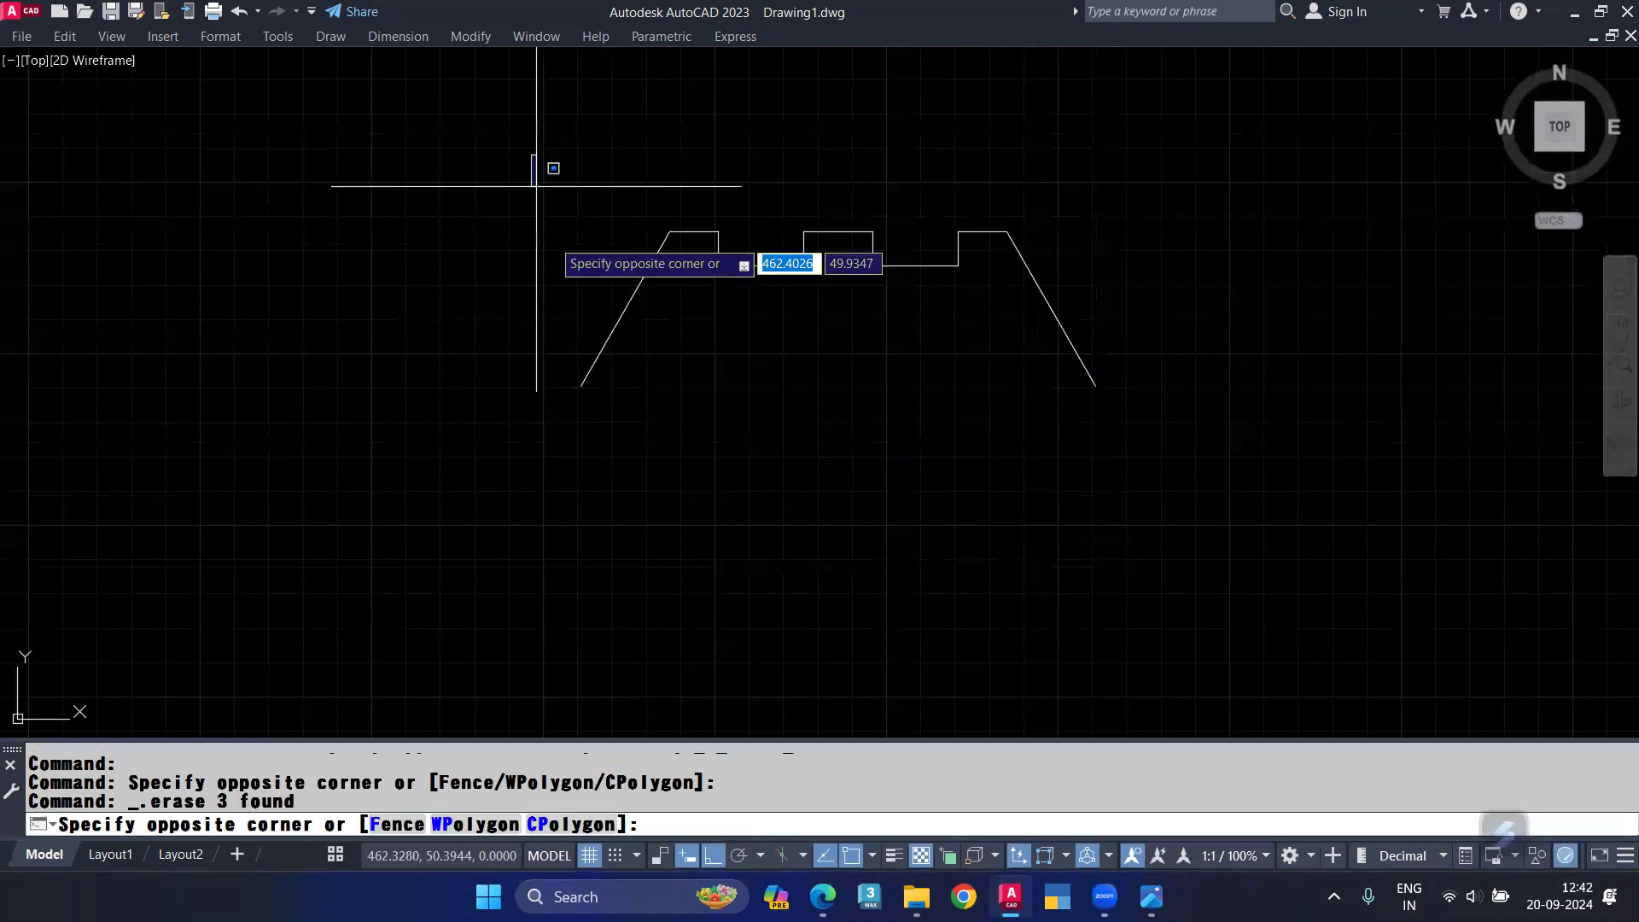
click(1123, 514)
text(MI)
key(Return)
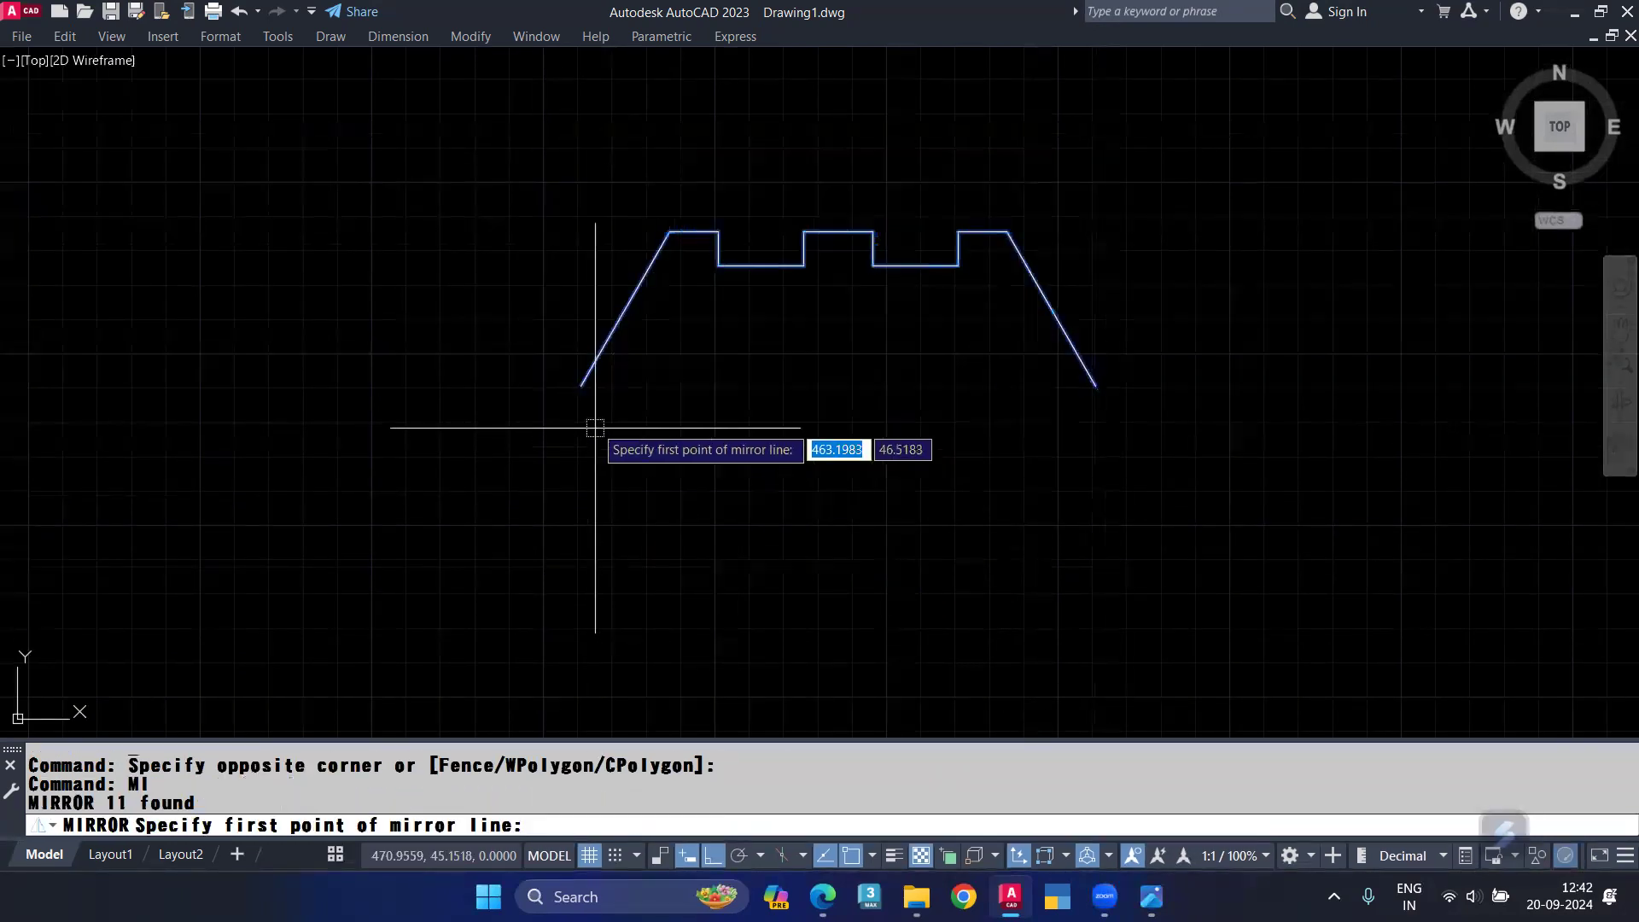
click(580, 385)
click(911, 428)
key(Return)
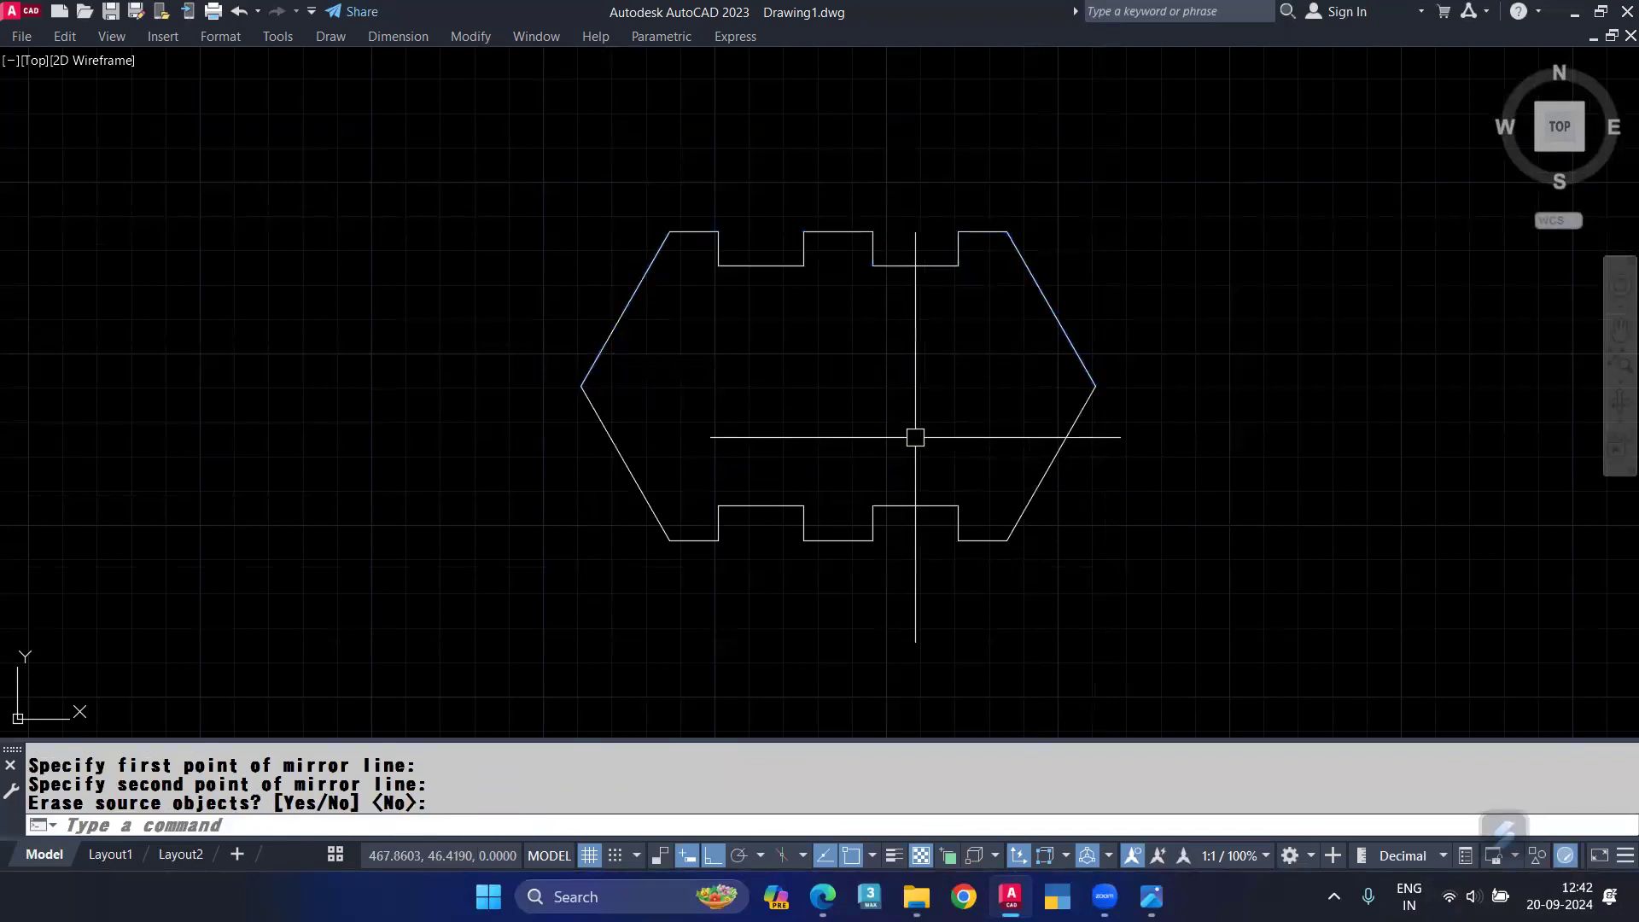
Step: Examine the size and position of the two rectangular cutouts in url.png and return to the AutoCAD drawing
mouse_move(1151, 896)
click(1160, 725)
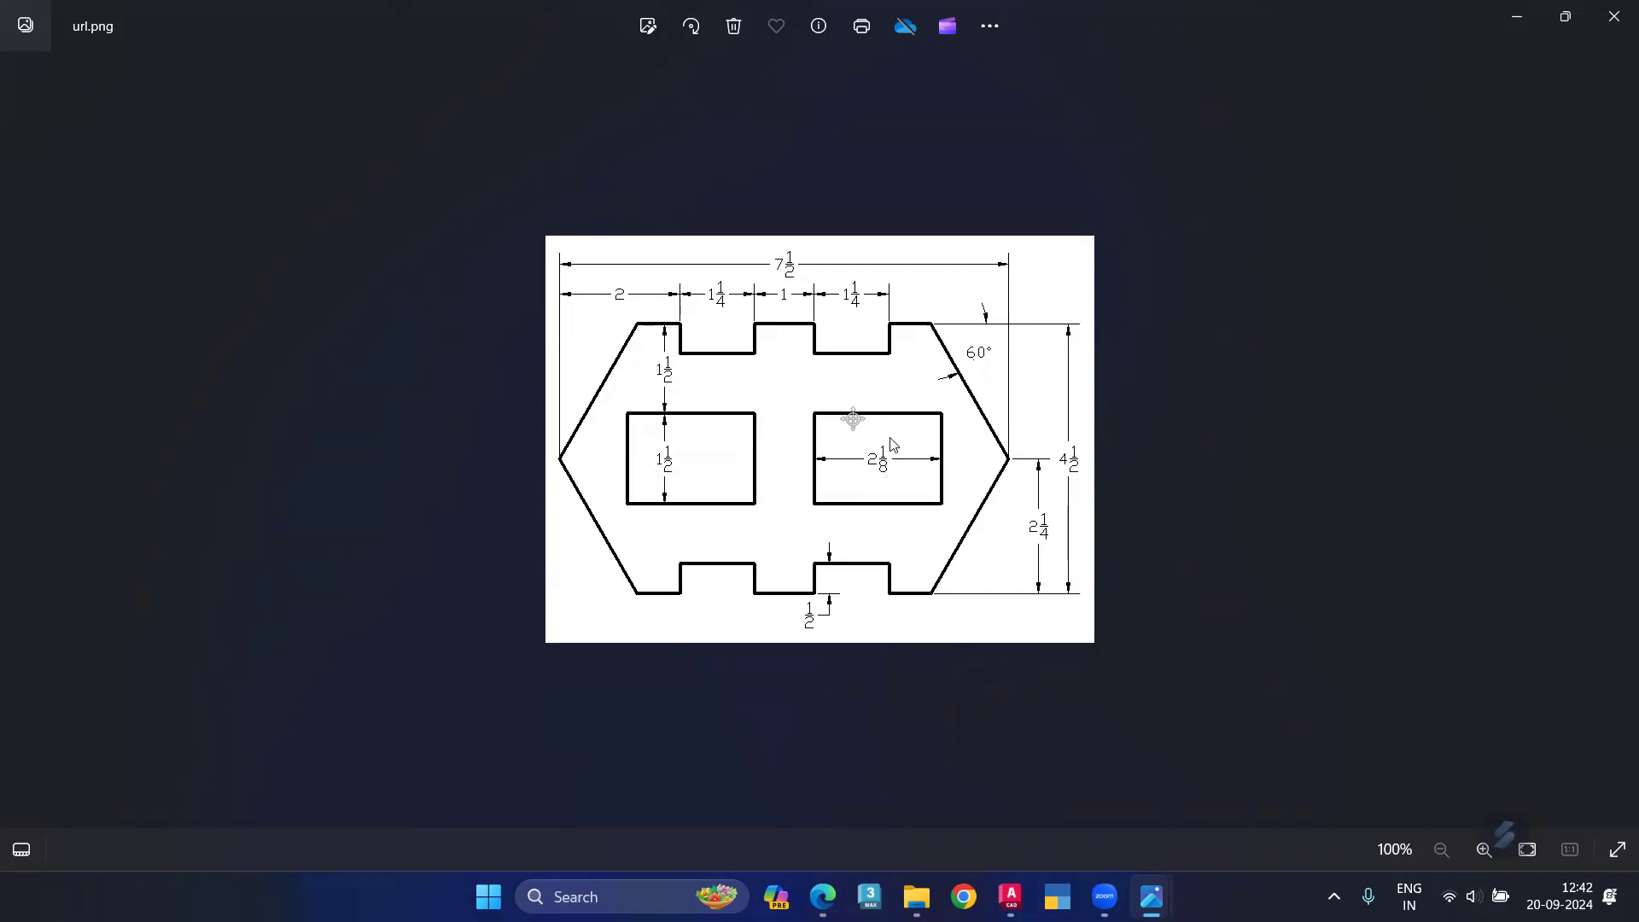
scroll(886, 473, up, 5)
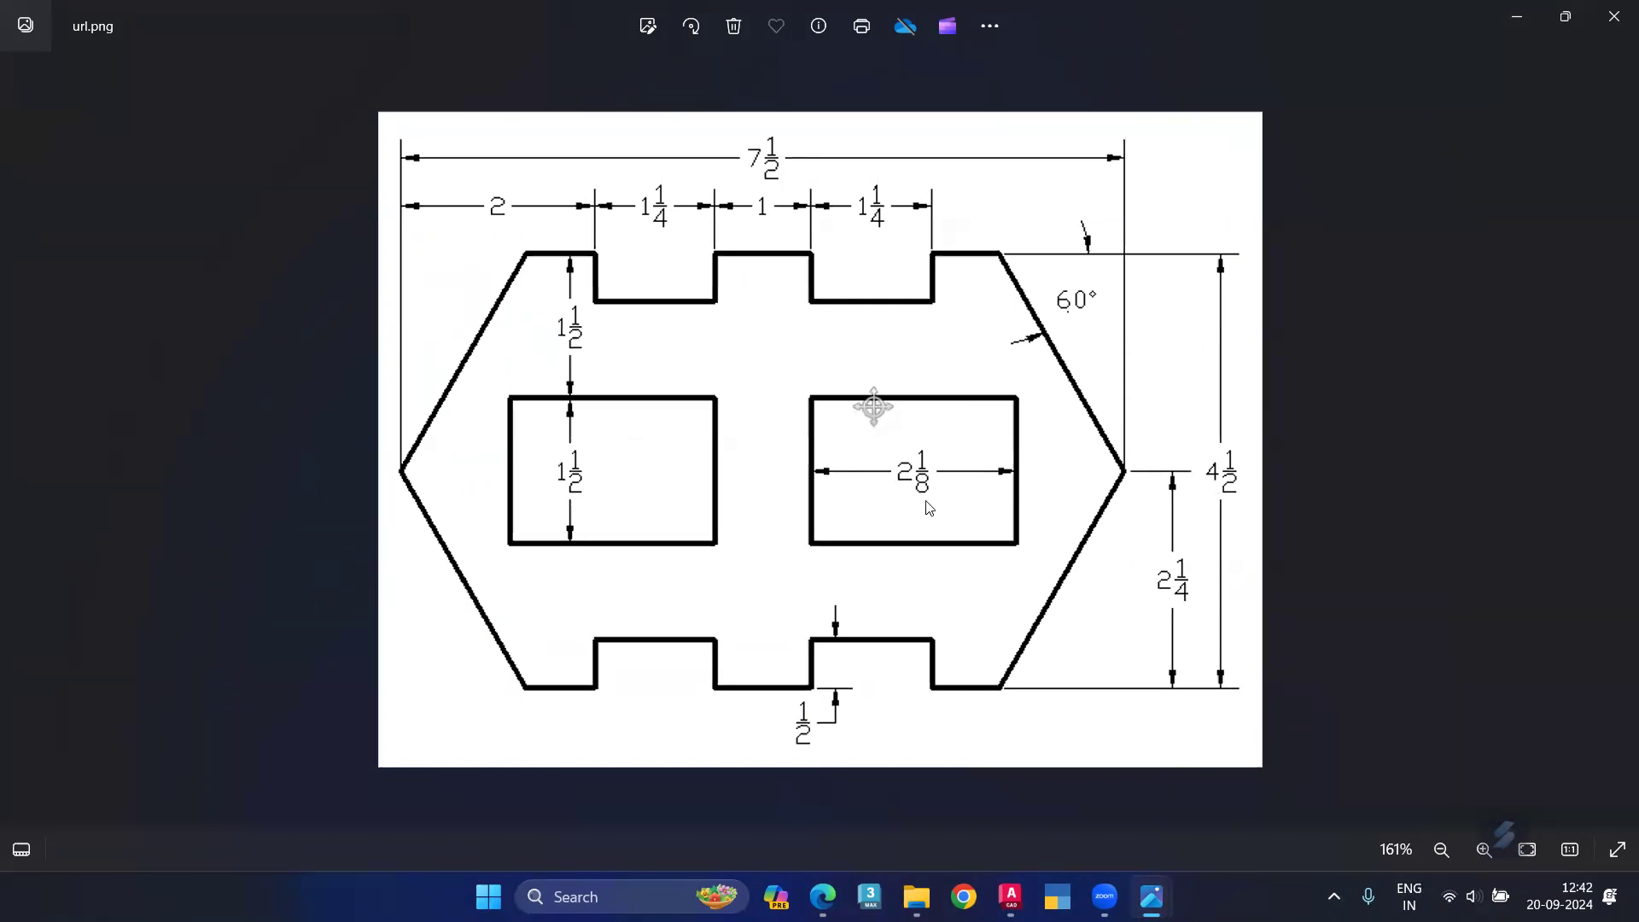
scroll(929, 508, up, 3)
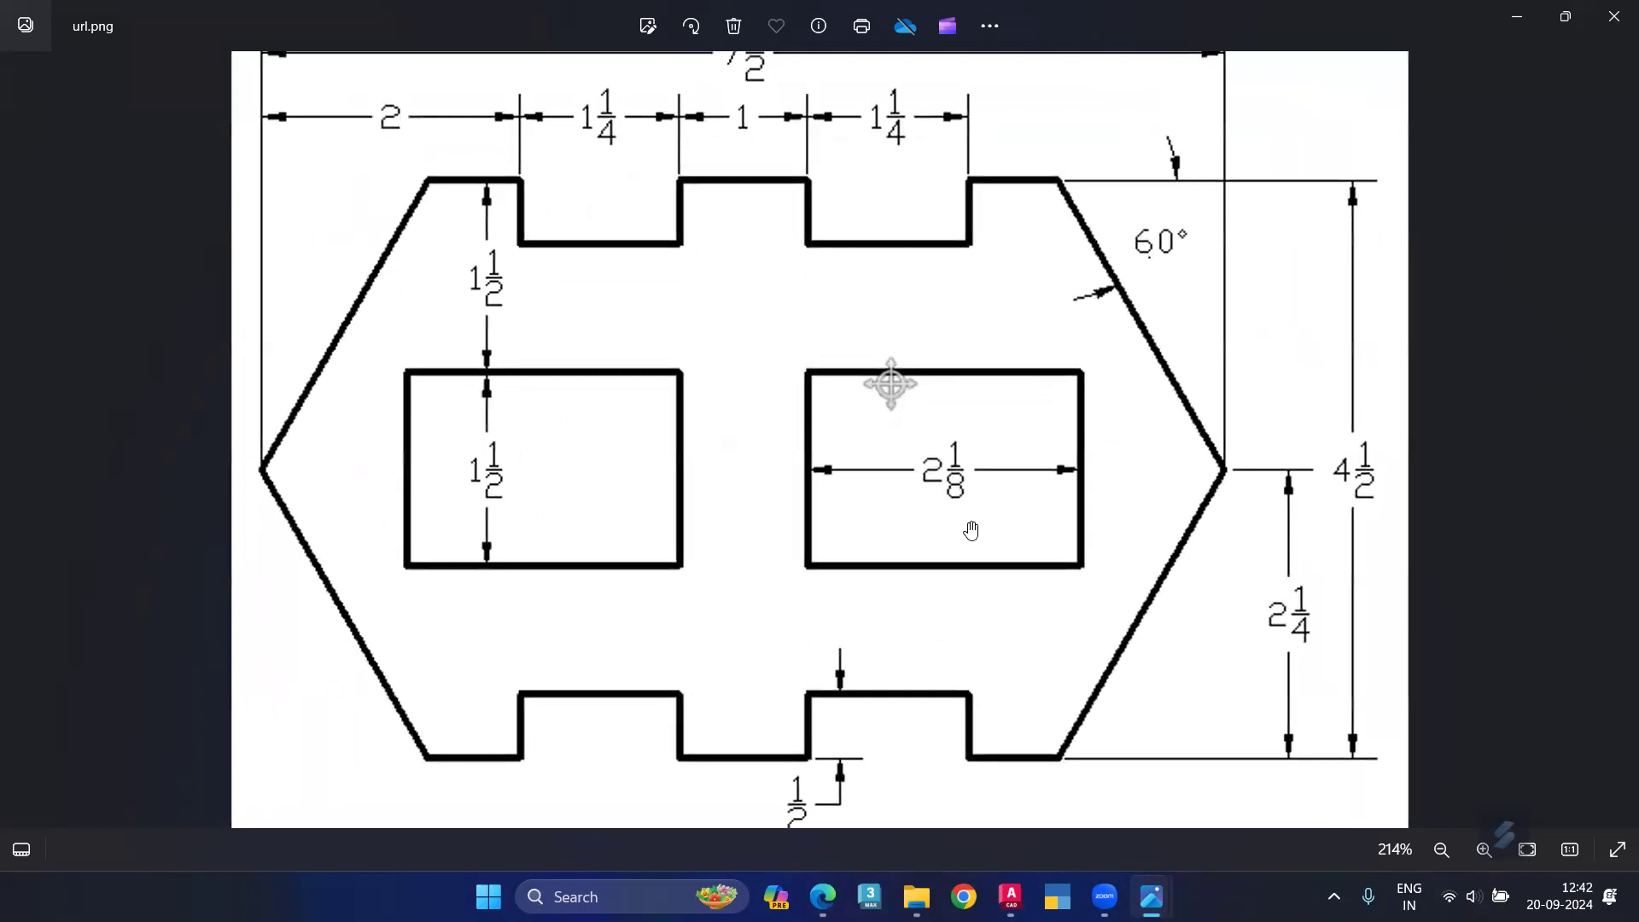
mouse_move(1148, 896)
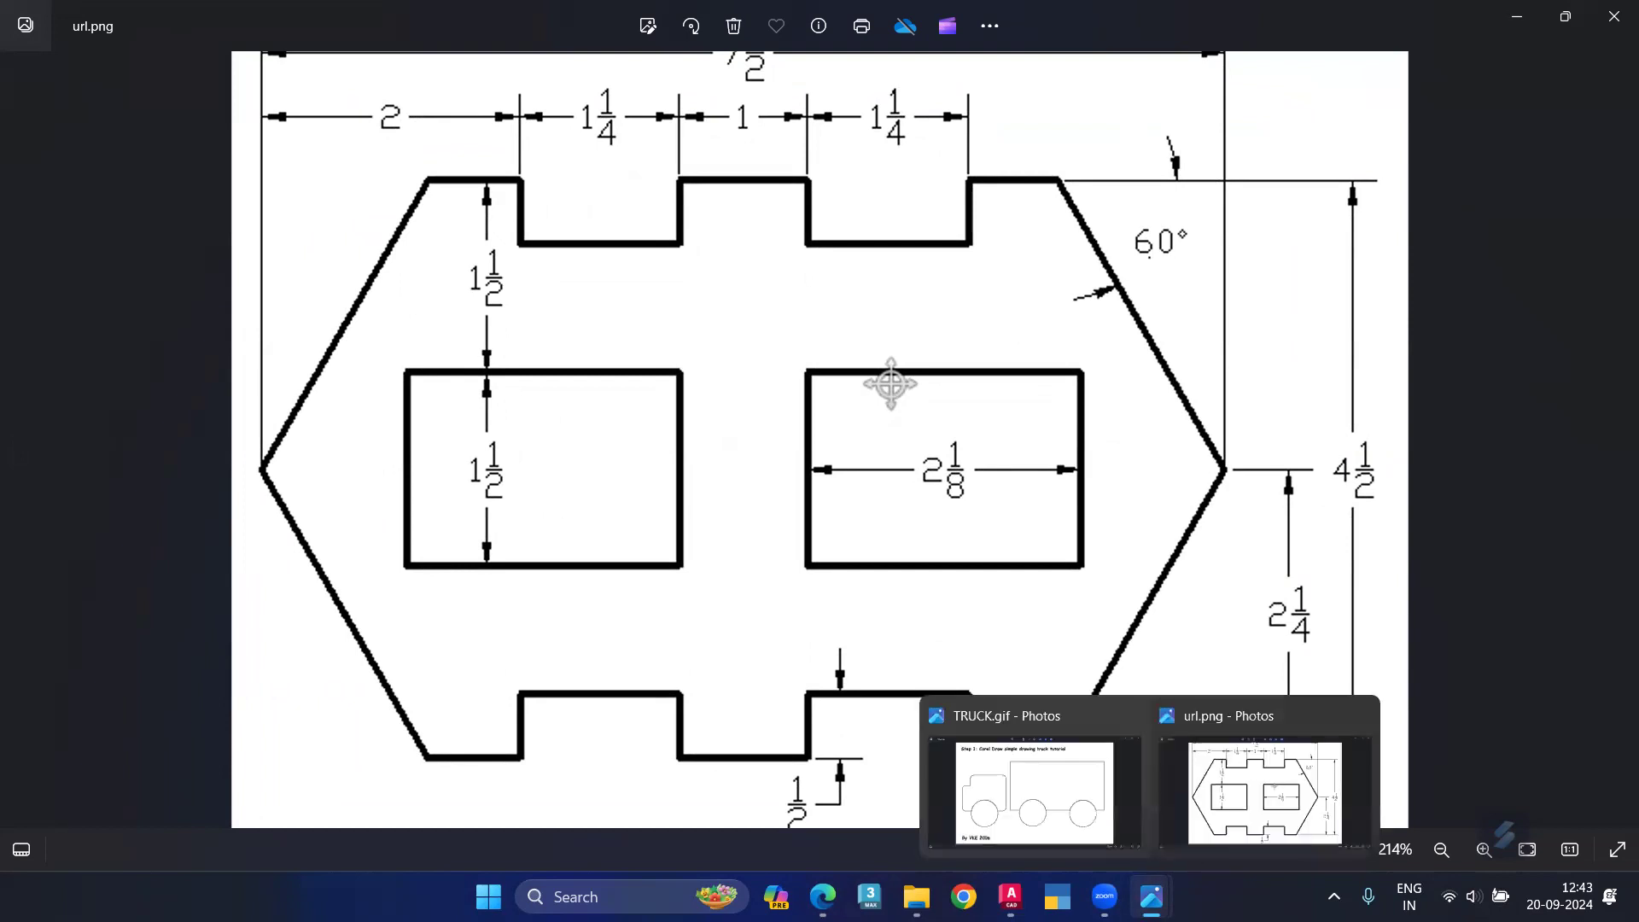
click(1011, 896)
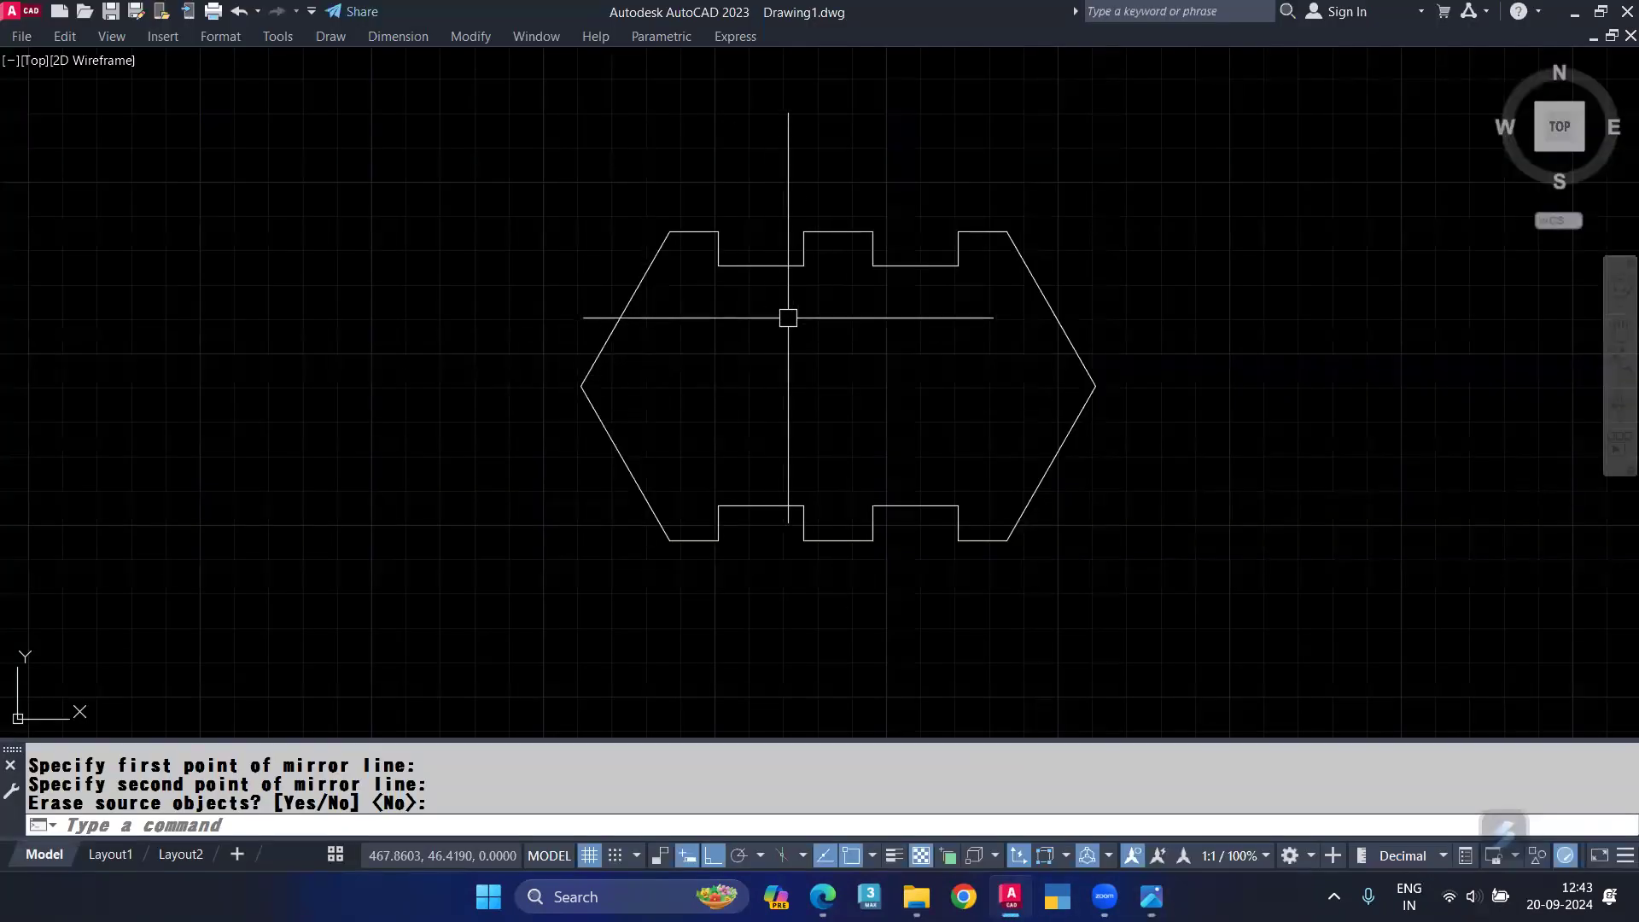
Step: Draw a vertical line downward from the inner bottom corner of the upper-left notch, past the hexagon's mid-height
key(Return)
key(Escape)
text(l)
key(Return)
click(809, 276)
click(806, 441)
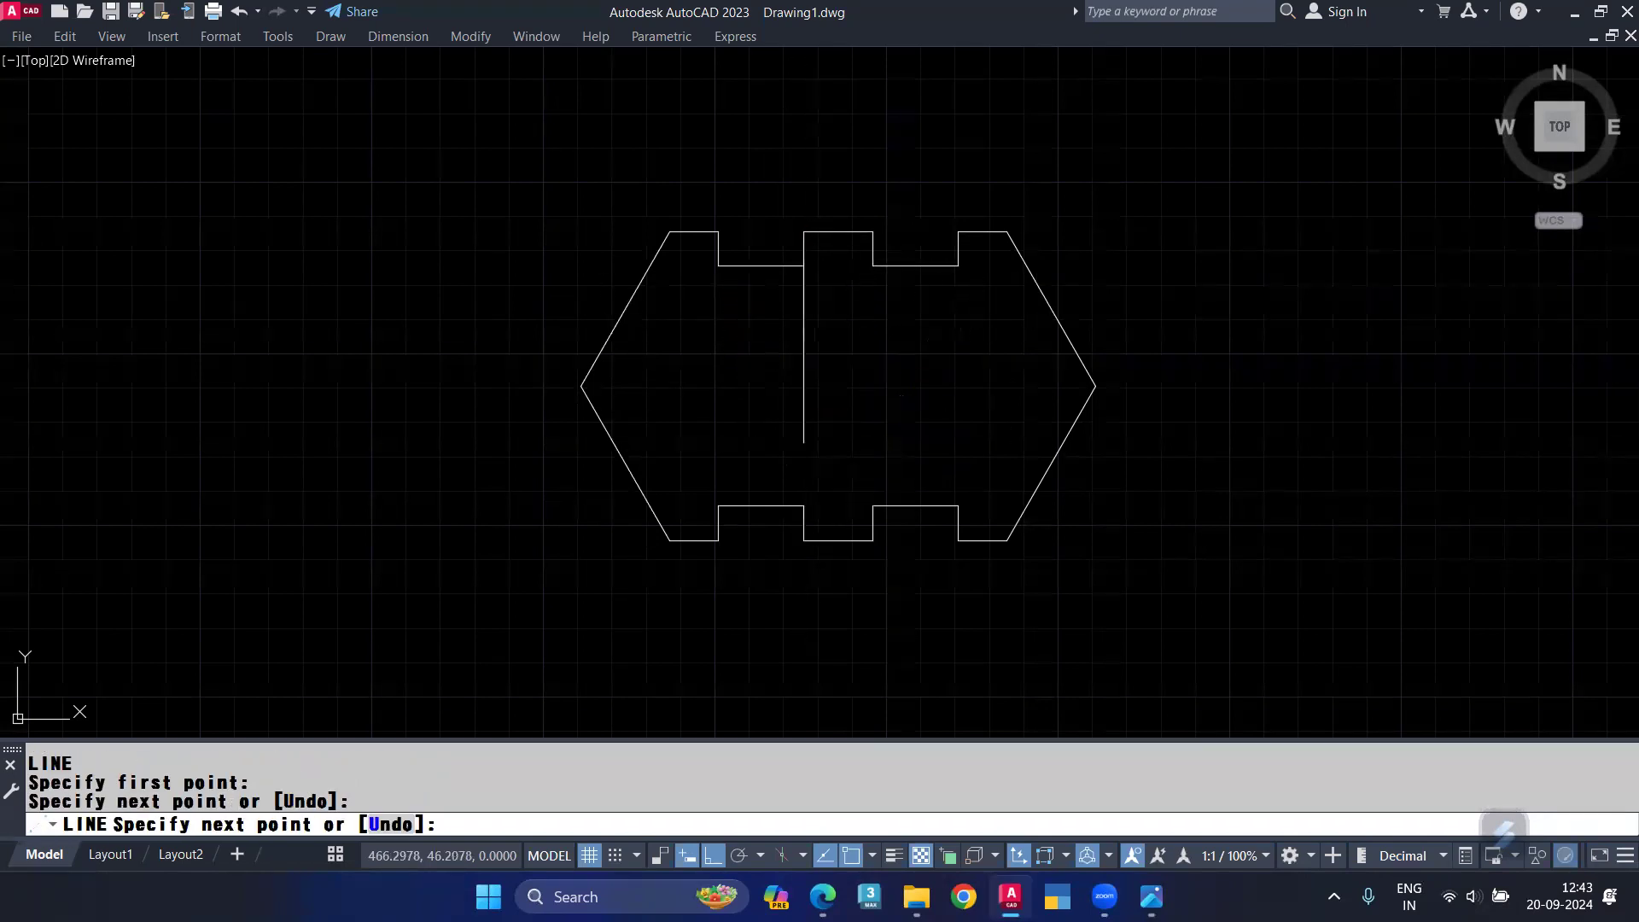
key(Return)
Step: Offset the new vertical line 2.125 to the left
click(806, 390)
text(o)
key(Return)
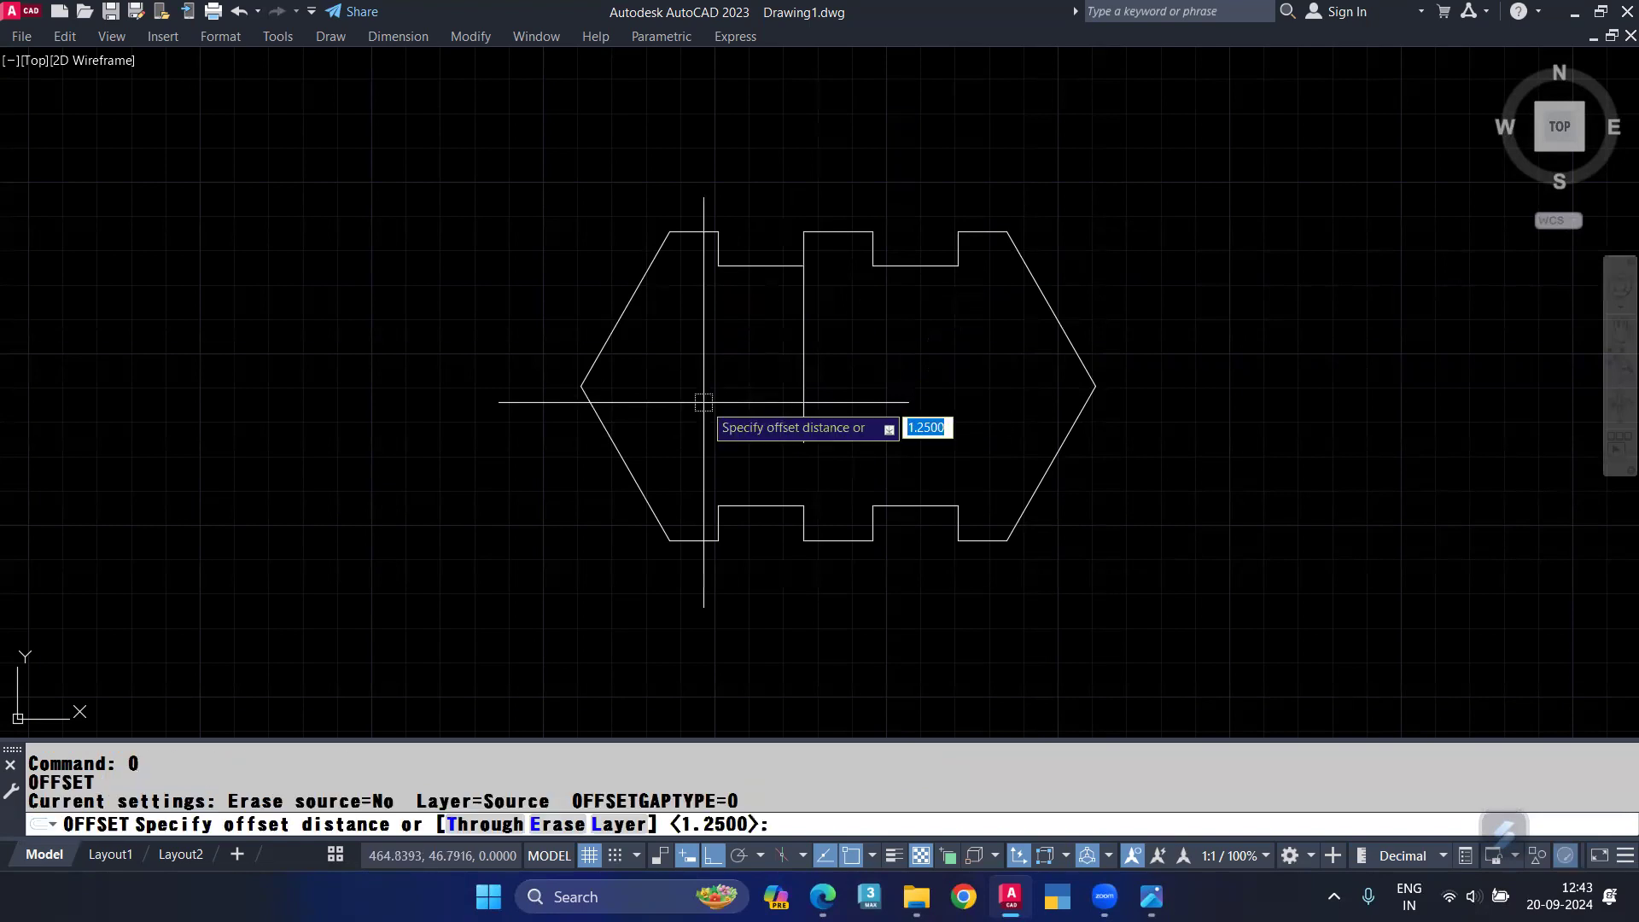
text(2.)
key(Return)
click(729, 388)
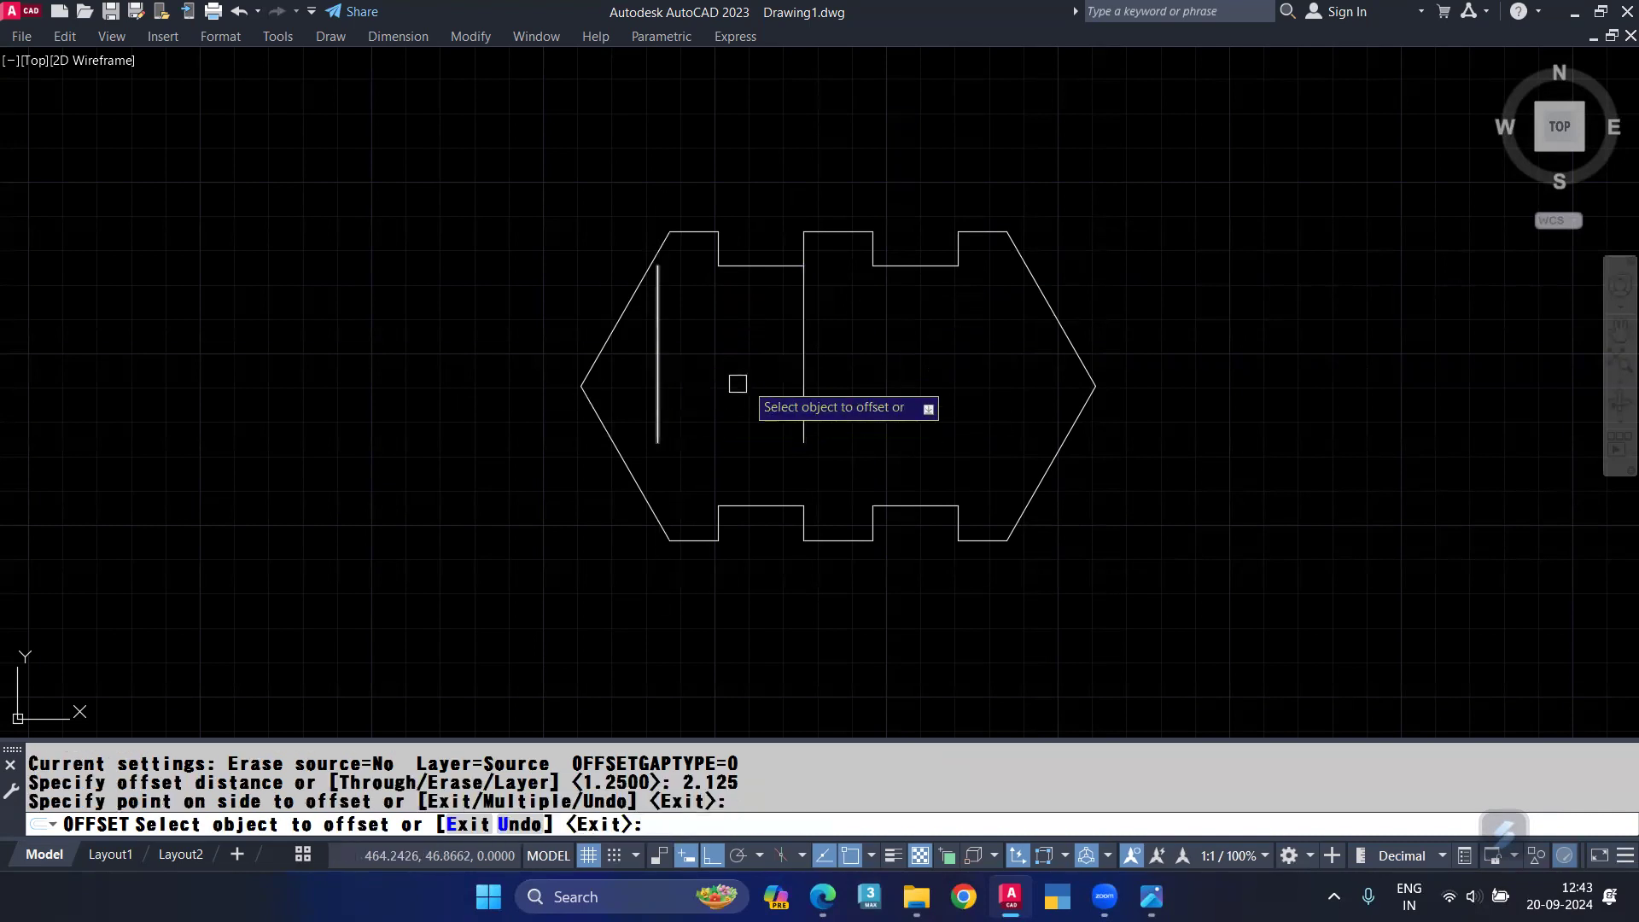
click(807, 368)
key(Escape)
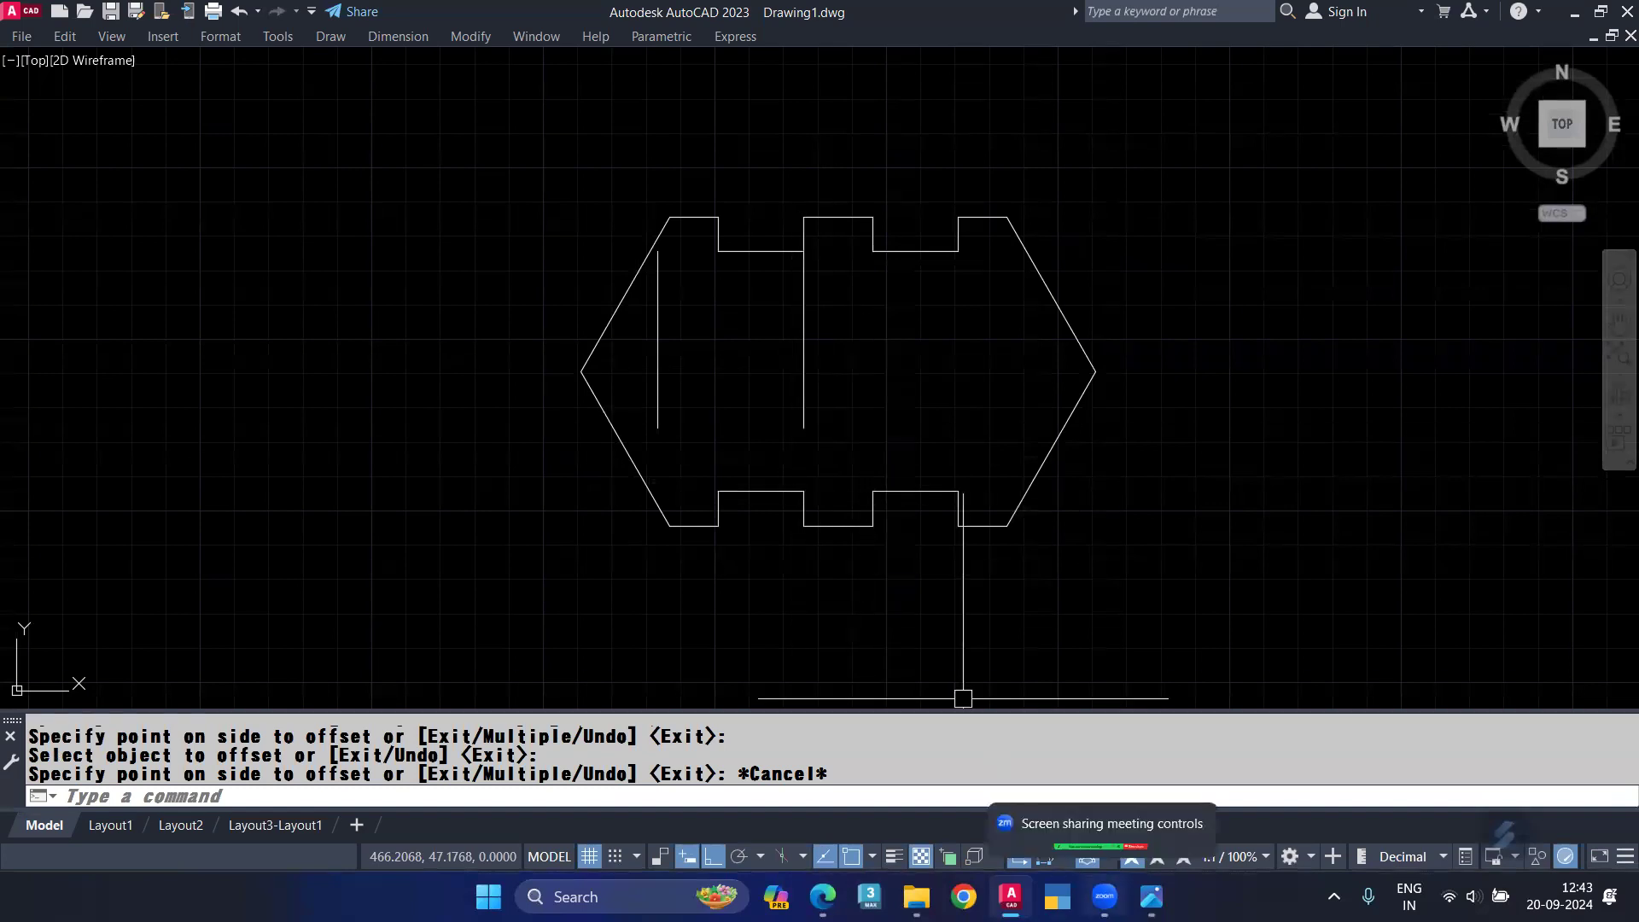
Step: Check the cutout height in url.png, and draw a horizontal line from the hexagon's left vertex to the inner vertical line
click(1261, 790)
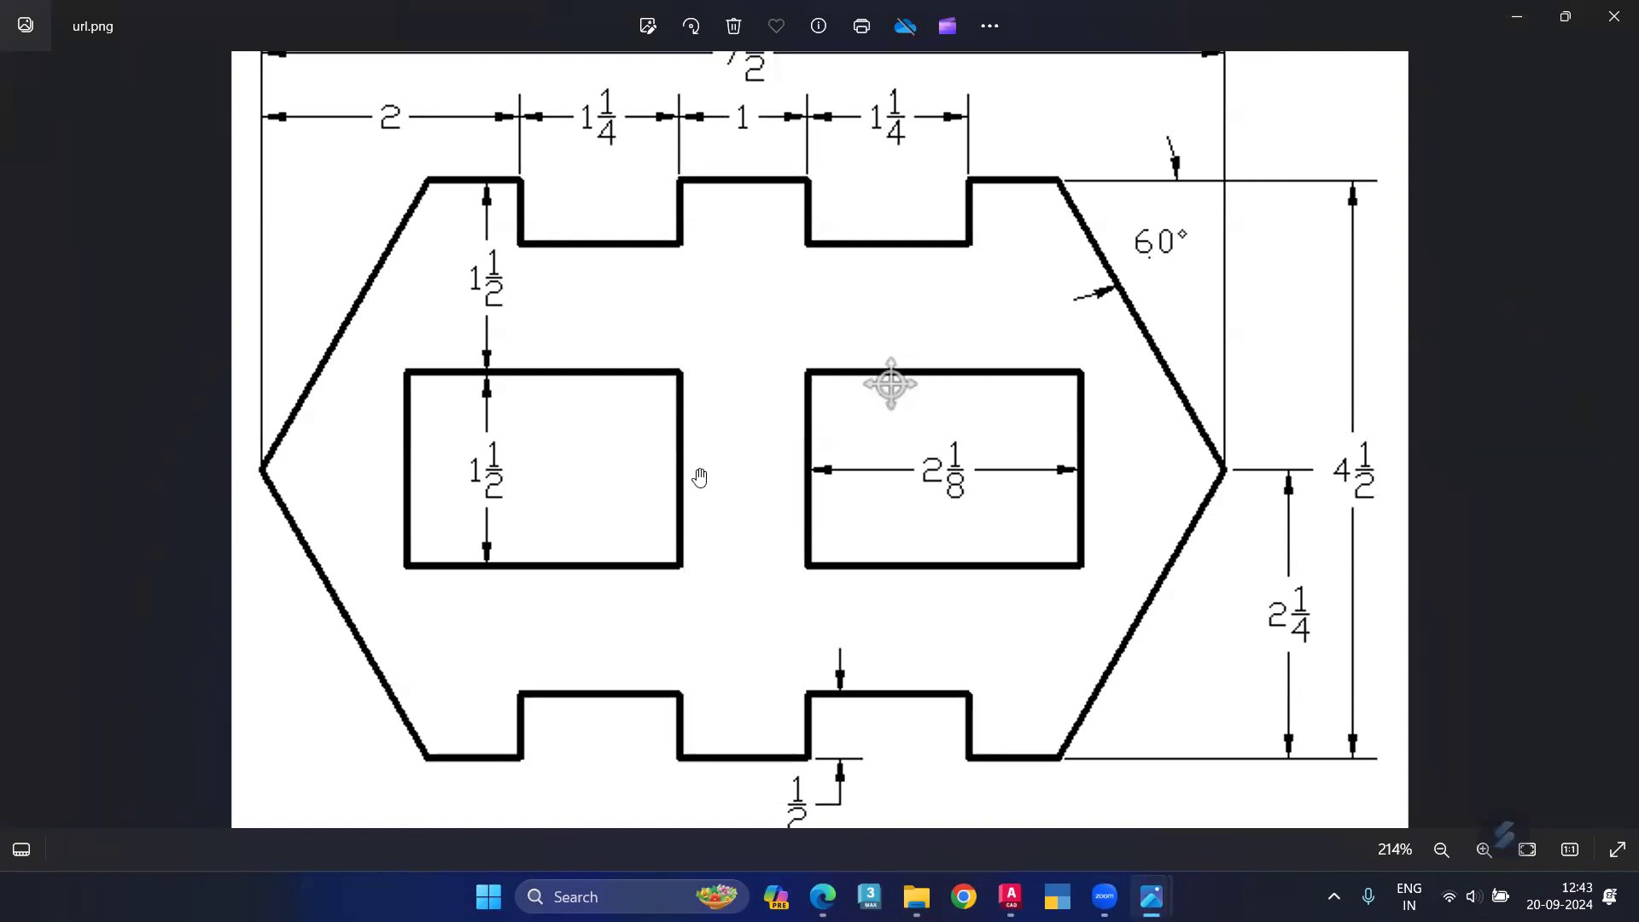
scroll(703, 484, down, 5)
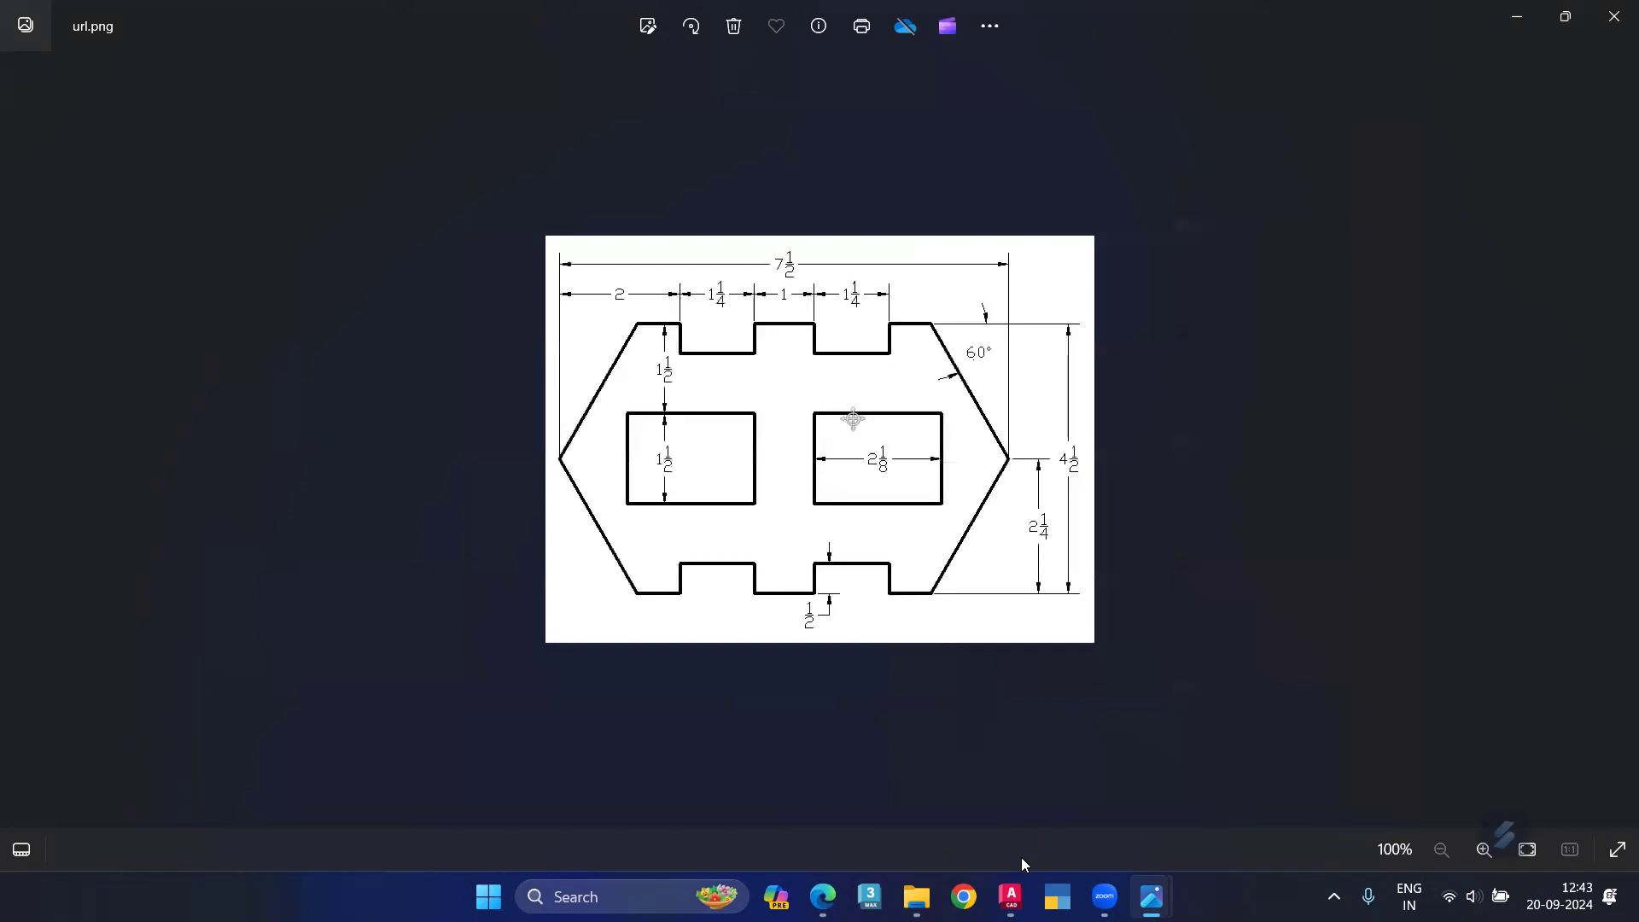
click(1010, 897)
text(L)
key(Return)
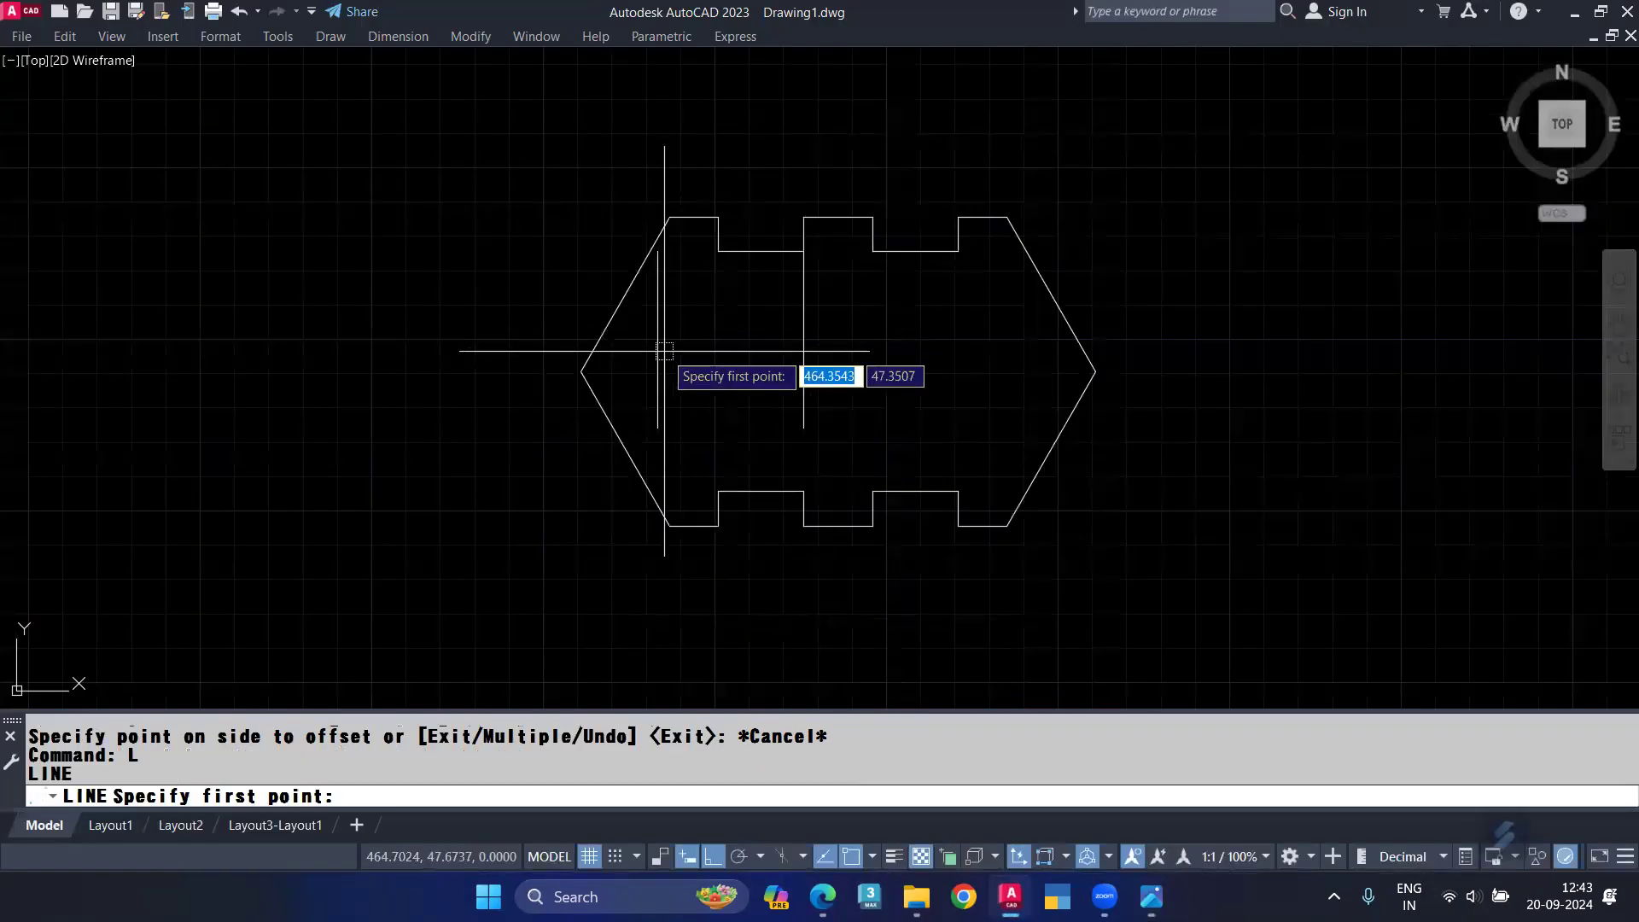
click(581, 373)
click(801, 374)
key(Return)
click(735, 372)
text(1)
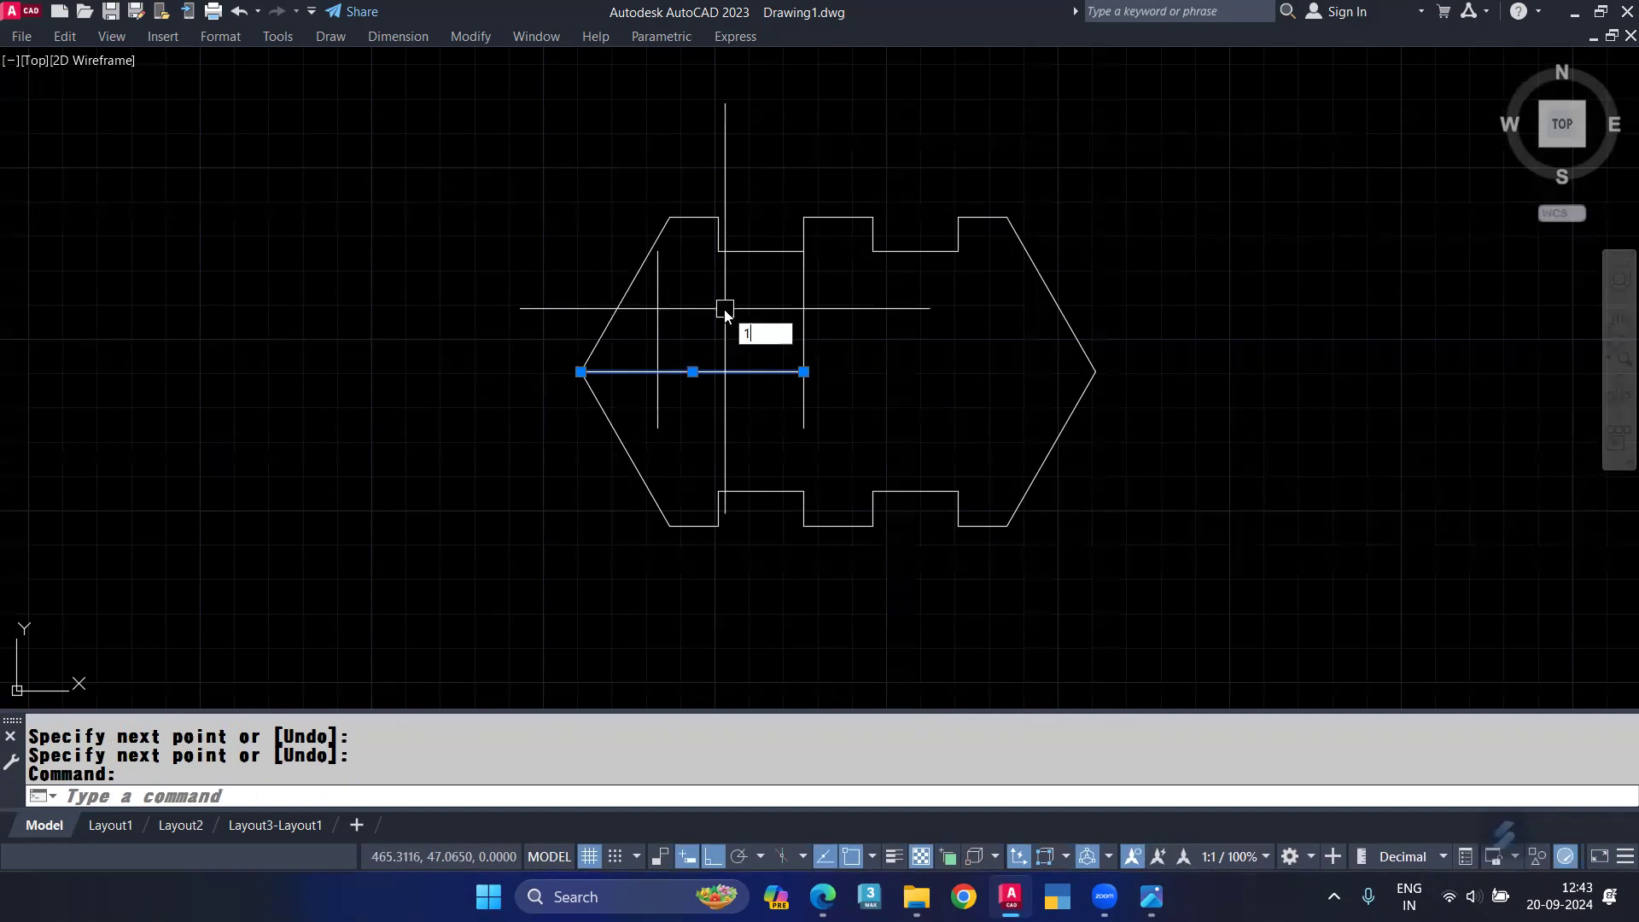
key(Escape)
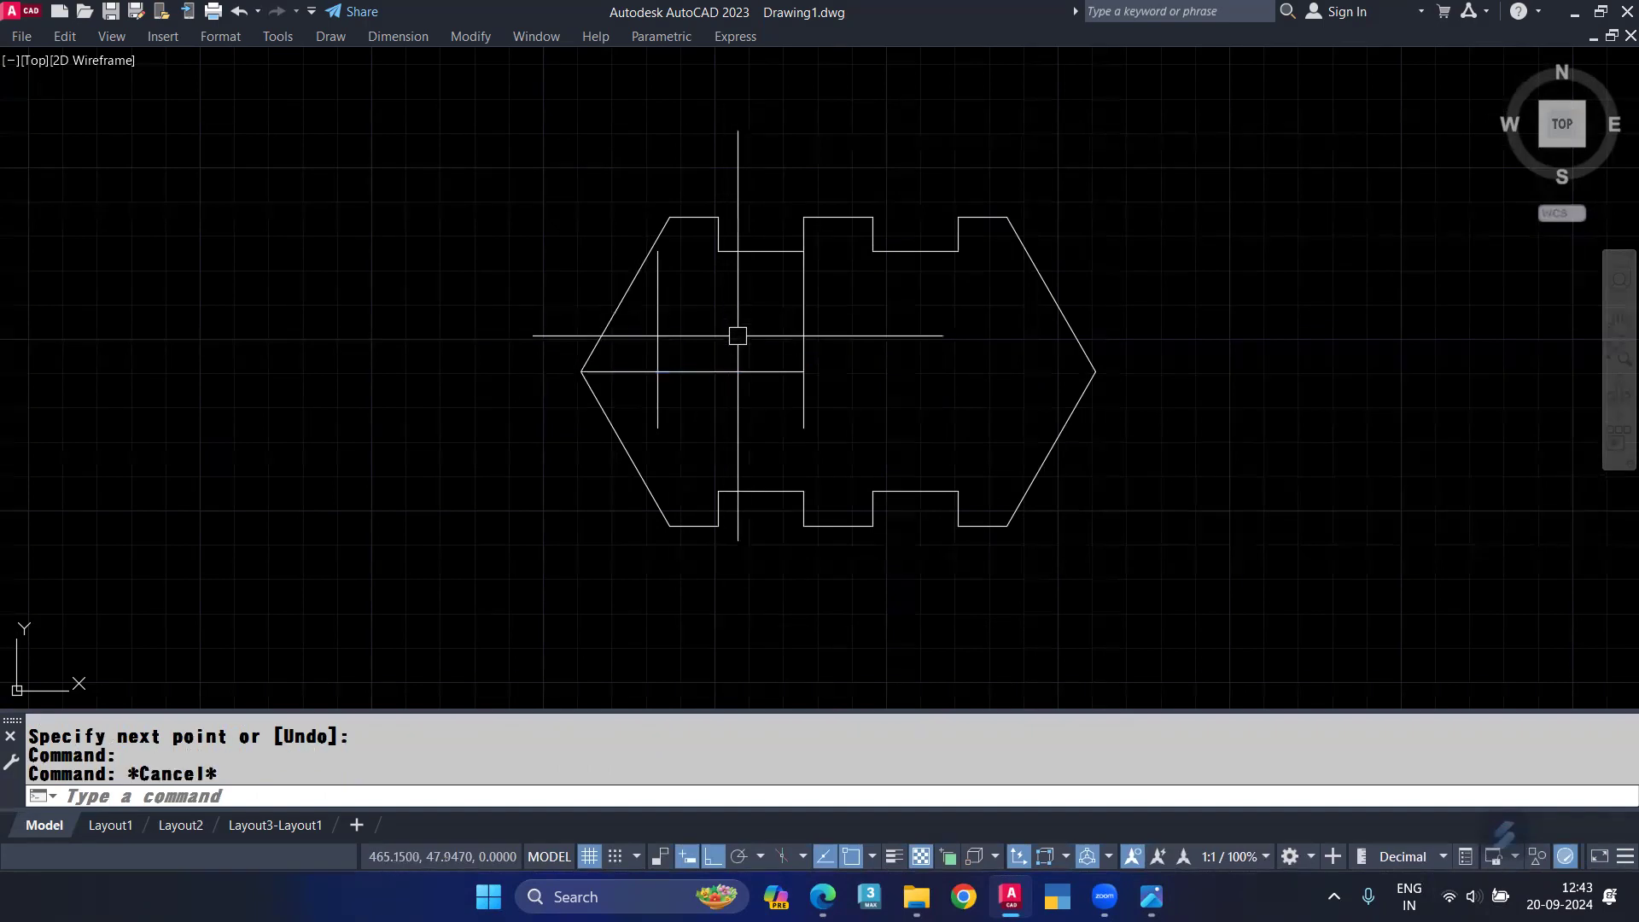
text(.75b)
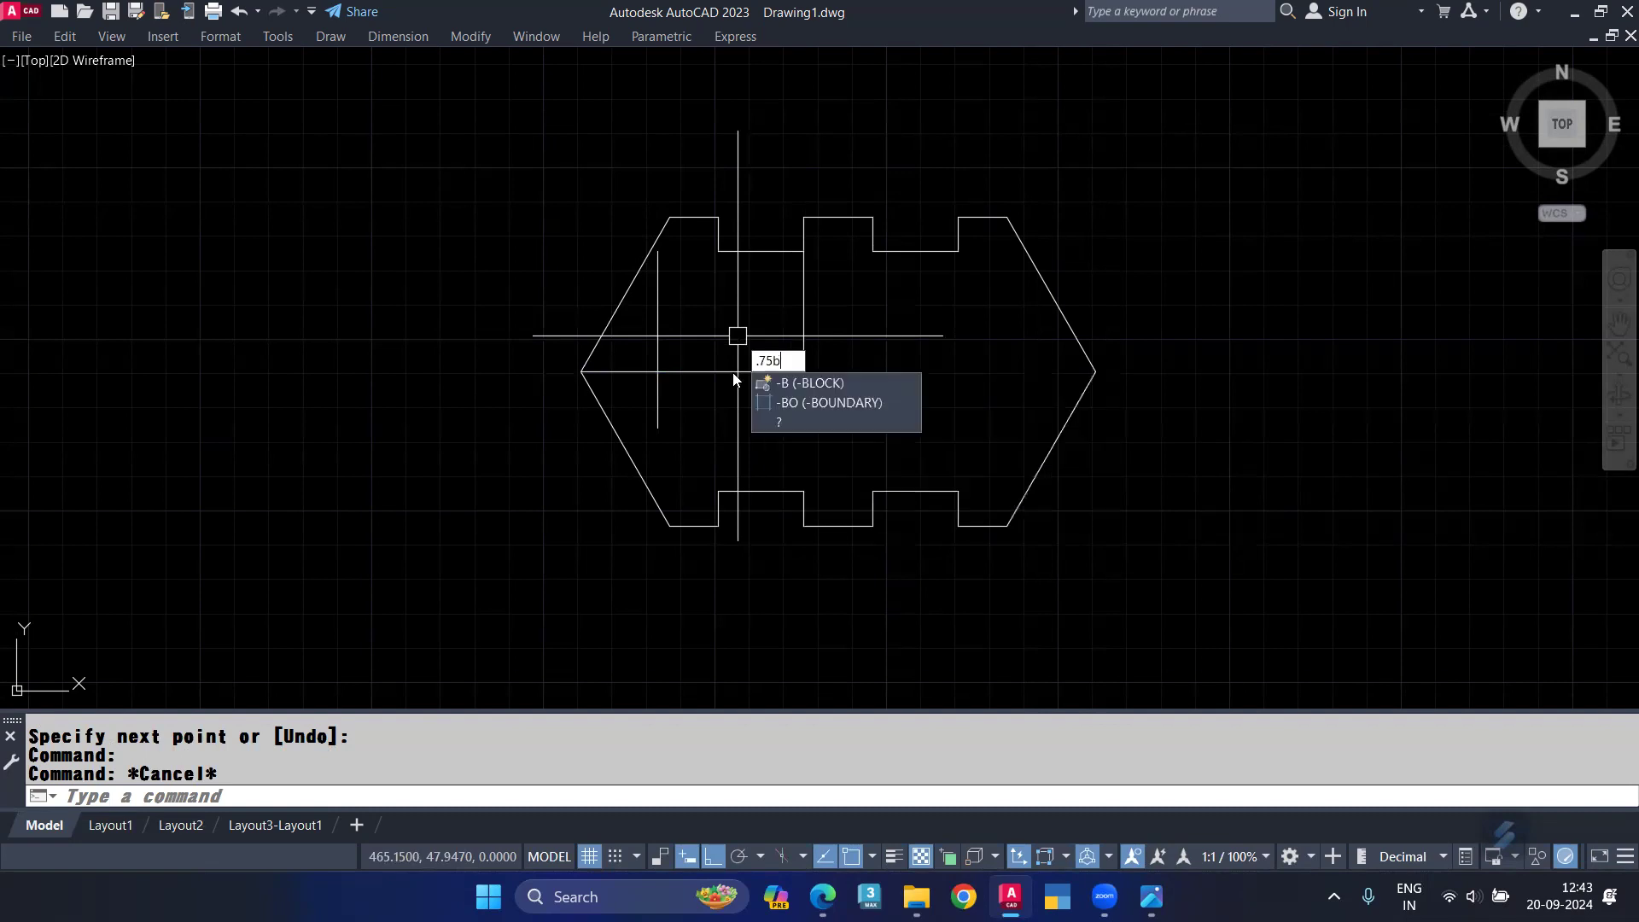
key(Escape)
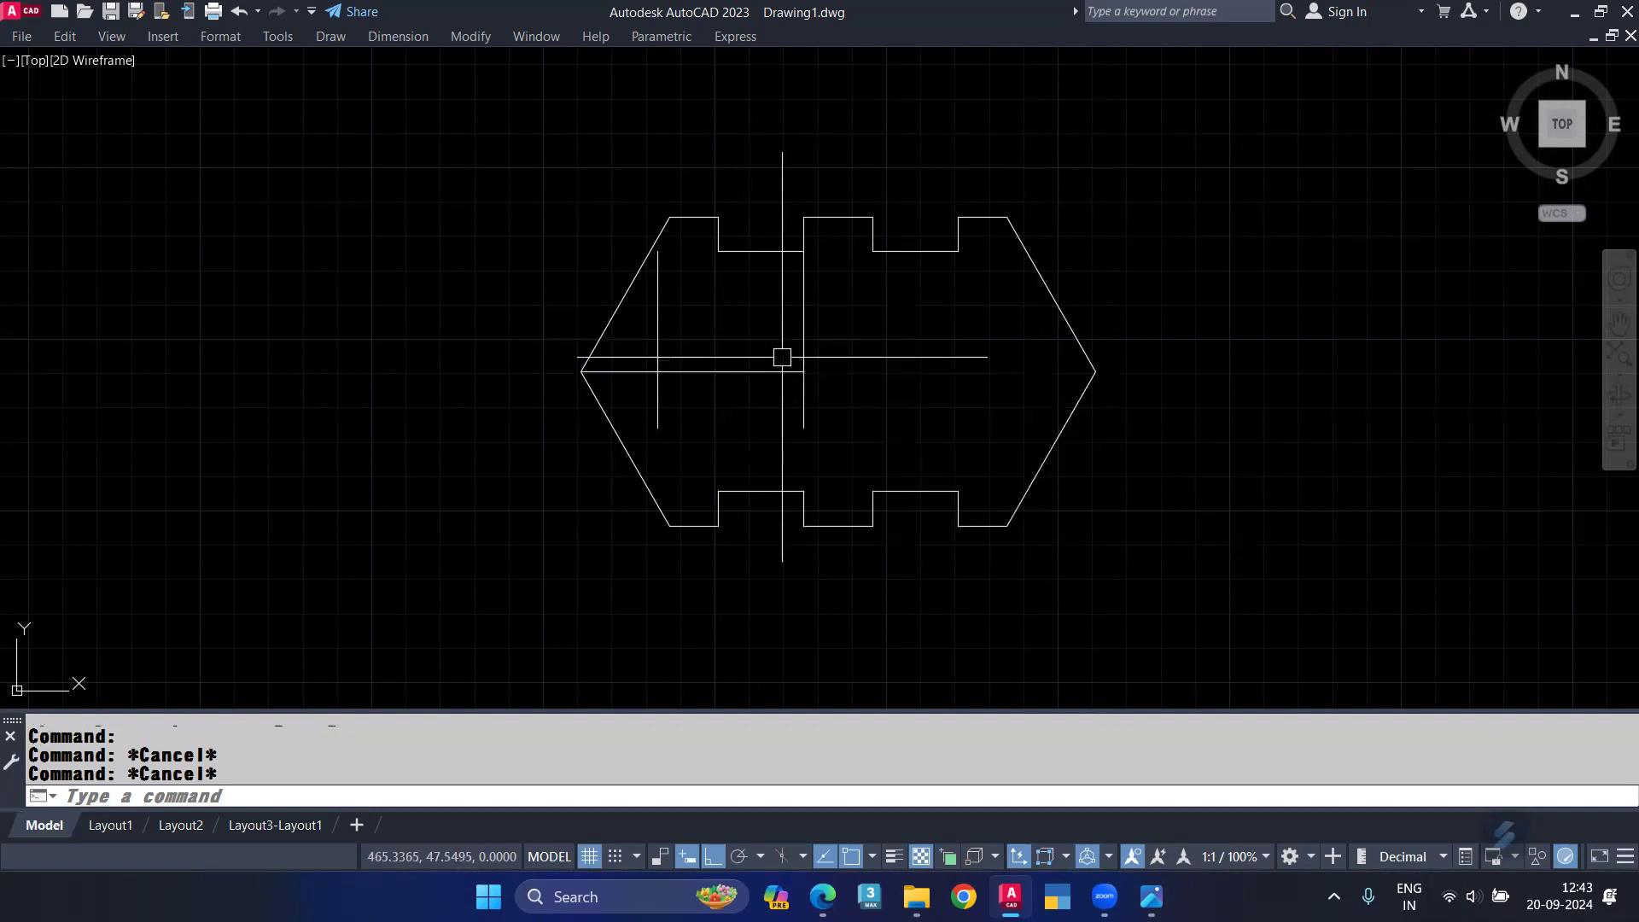
Step: Offset the horizontal centre line 0.75 both above and below
text(o)
key(Return)
text(.75)
key(Return)
click(759, 371)
click(750, 321)
click(744, 372)
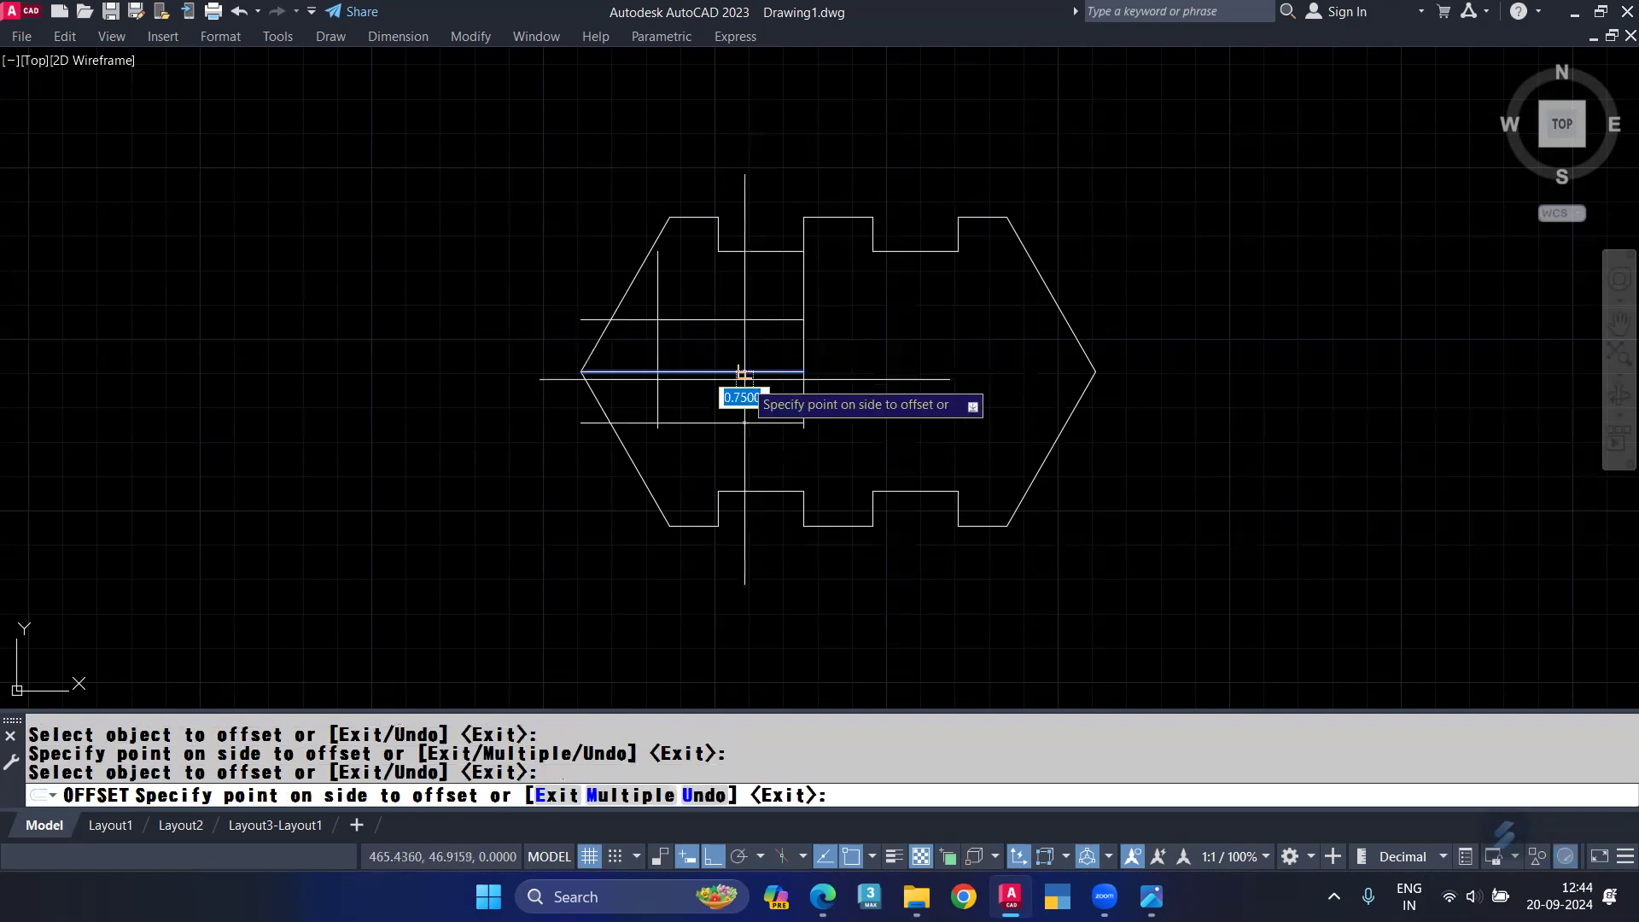
key(Escape)
Step: Trim the ends of the two verticals below the lower offset line, undoing the stray extra trim
text(tr)
key(Return)
drag(803, 435, 653, 437)
drag(806, 437, 748, 384)
key(ctrl+z)
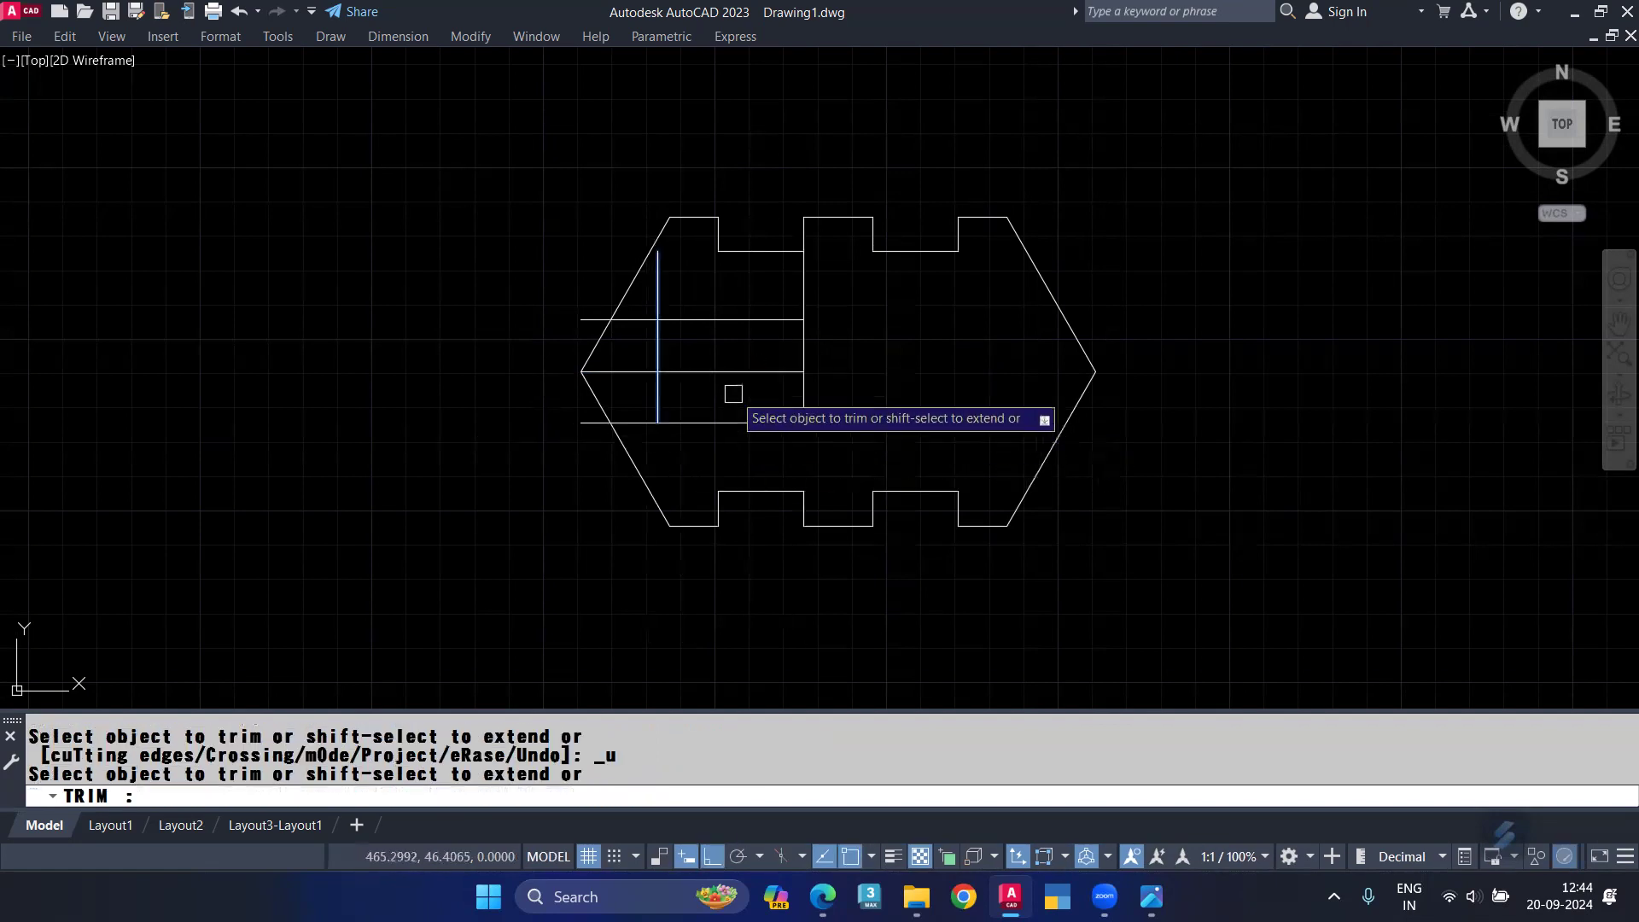
Step: Trim away the centre line, the outer horizontal ends and the verticals above the upper offset line, leaving a 2.125 by 1.5 rectangle
scroll(802, 379, up, 6)
scroll(602, 391, down, 4)
click(403, 291)
click(421, 209)
click(340, 206)
drag(468, 170, 429, 161)
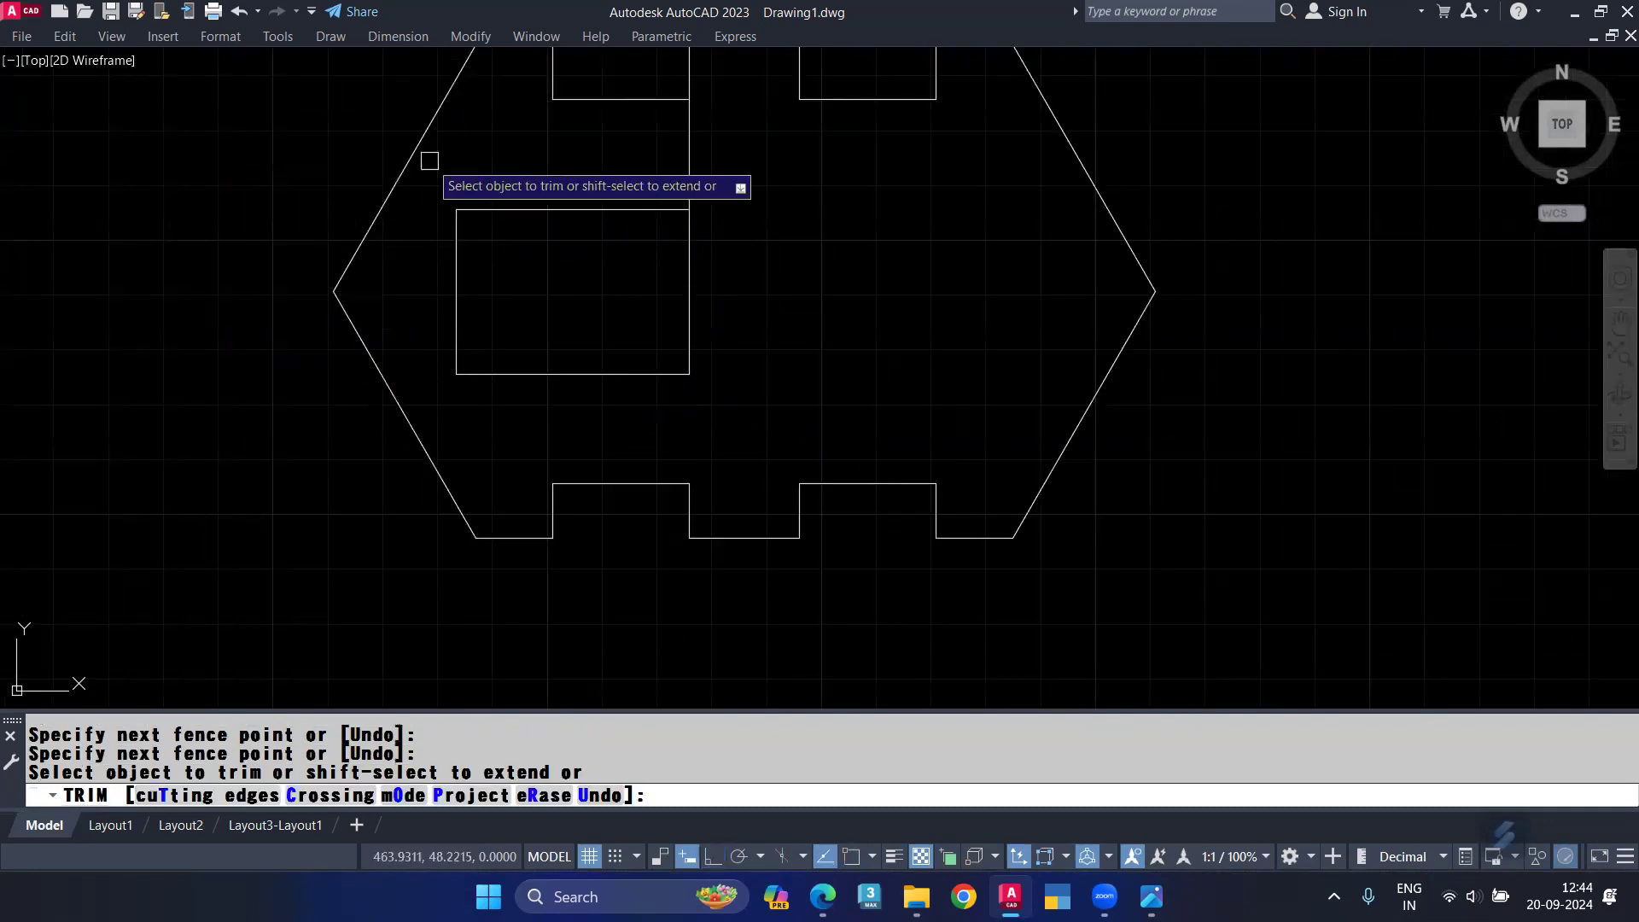
key(Escape)
Step: Mirror the left rectangular cutout about the vertical line through the lower edge's midpoint, keeping the source objects
click(755, 167)
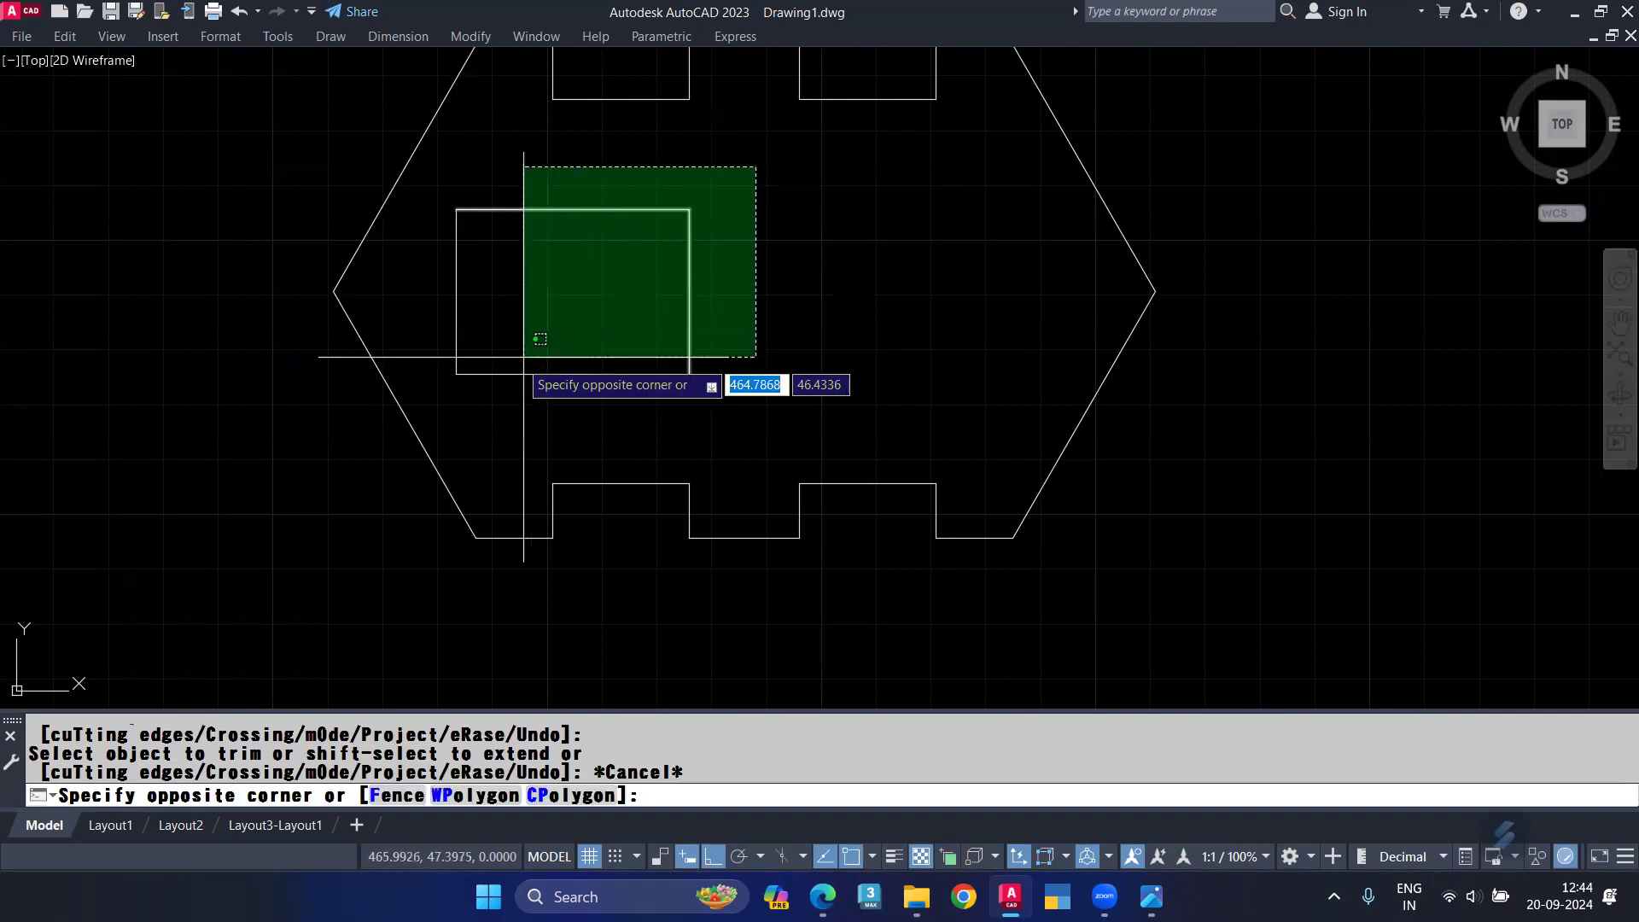
click(524, 357)
text(mi)
key(Return)
click(744, 537)
click(744, 344)
key(Return)
scroll(743, 344, down, 2)
middle_drag(759, 298, 759, 408)
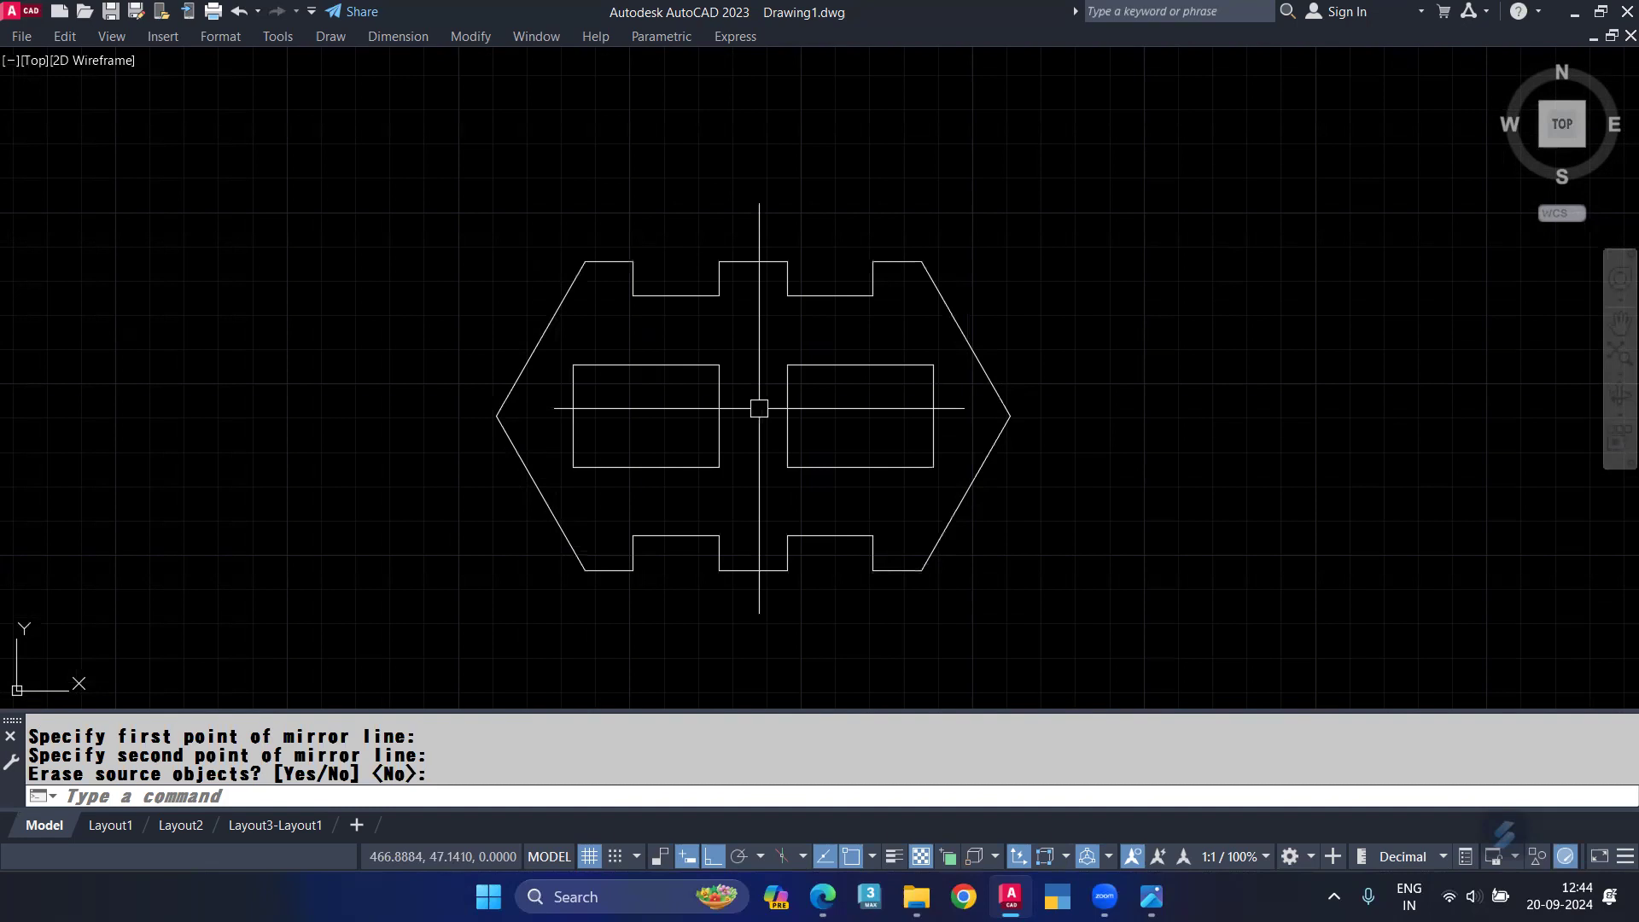
Step: Switch to the Fillet and Chamfer notes in Google Docs
key(Return)
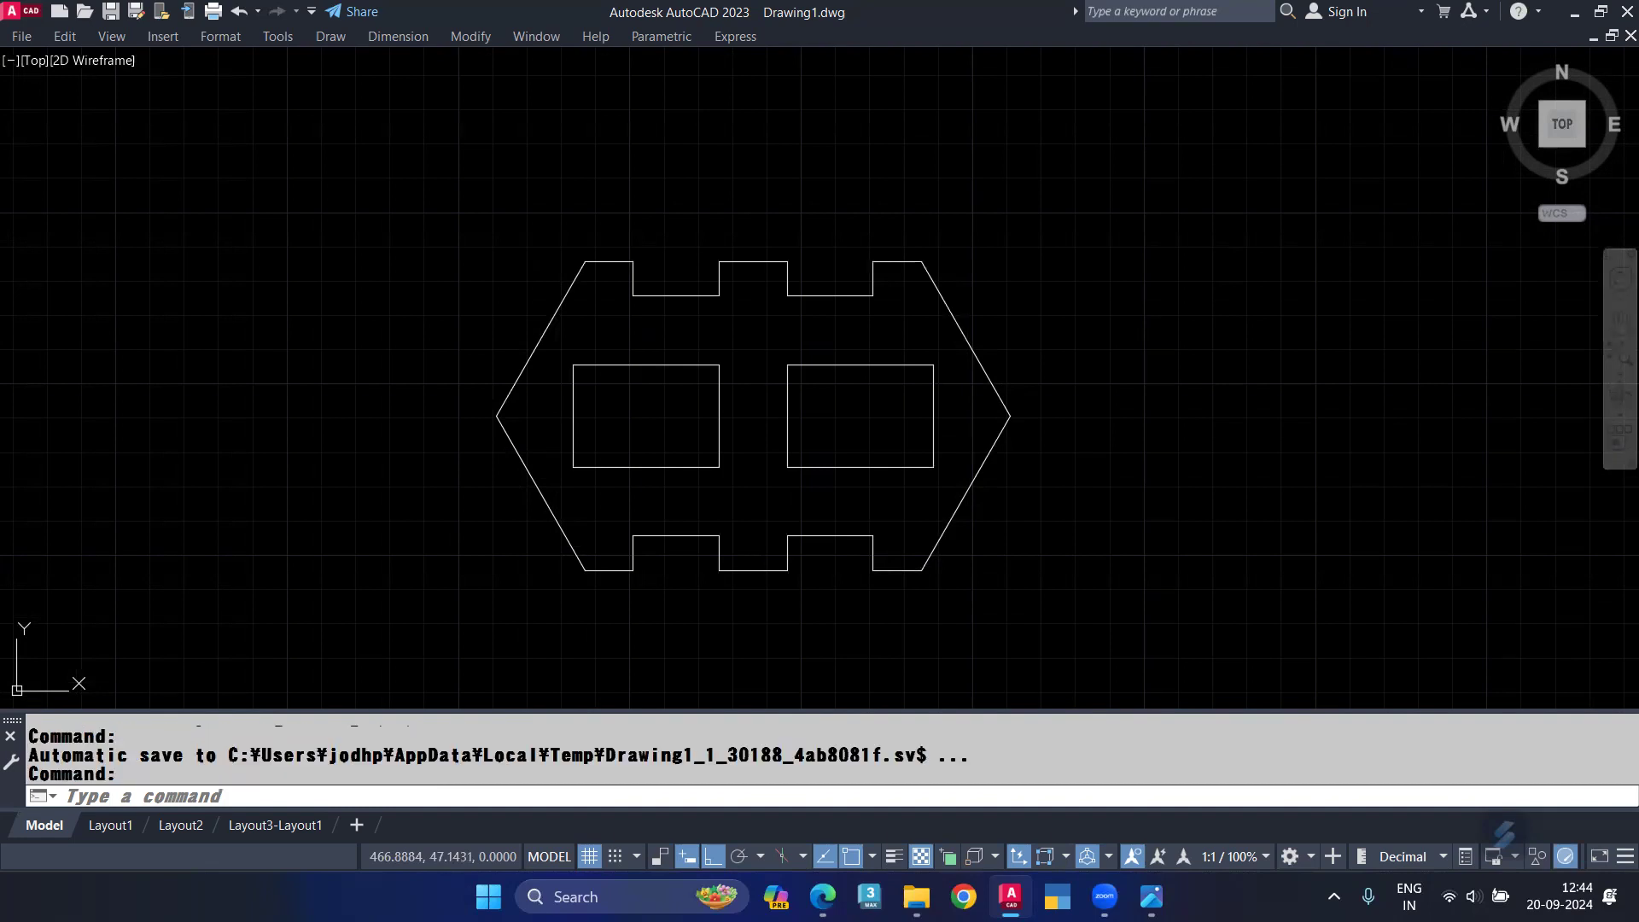
click(823, 896)
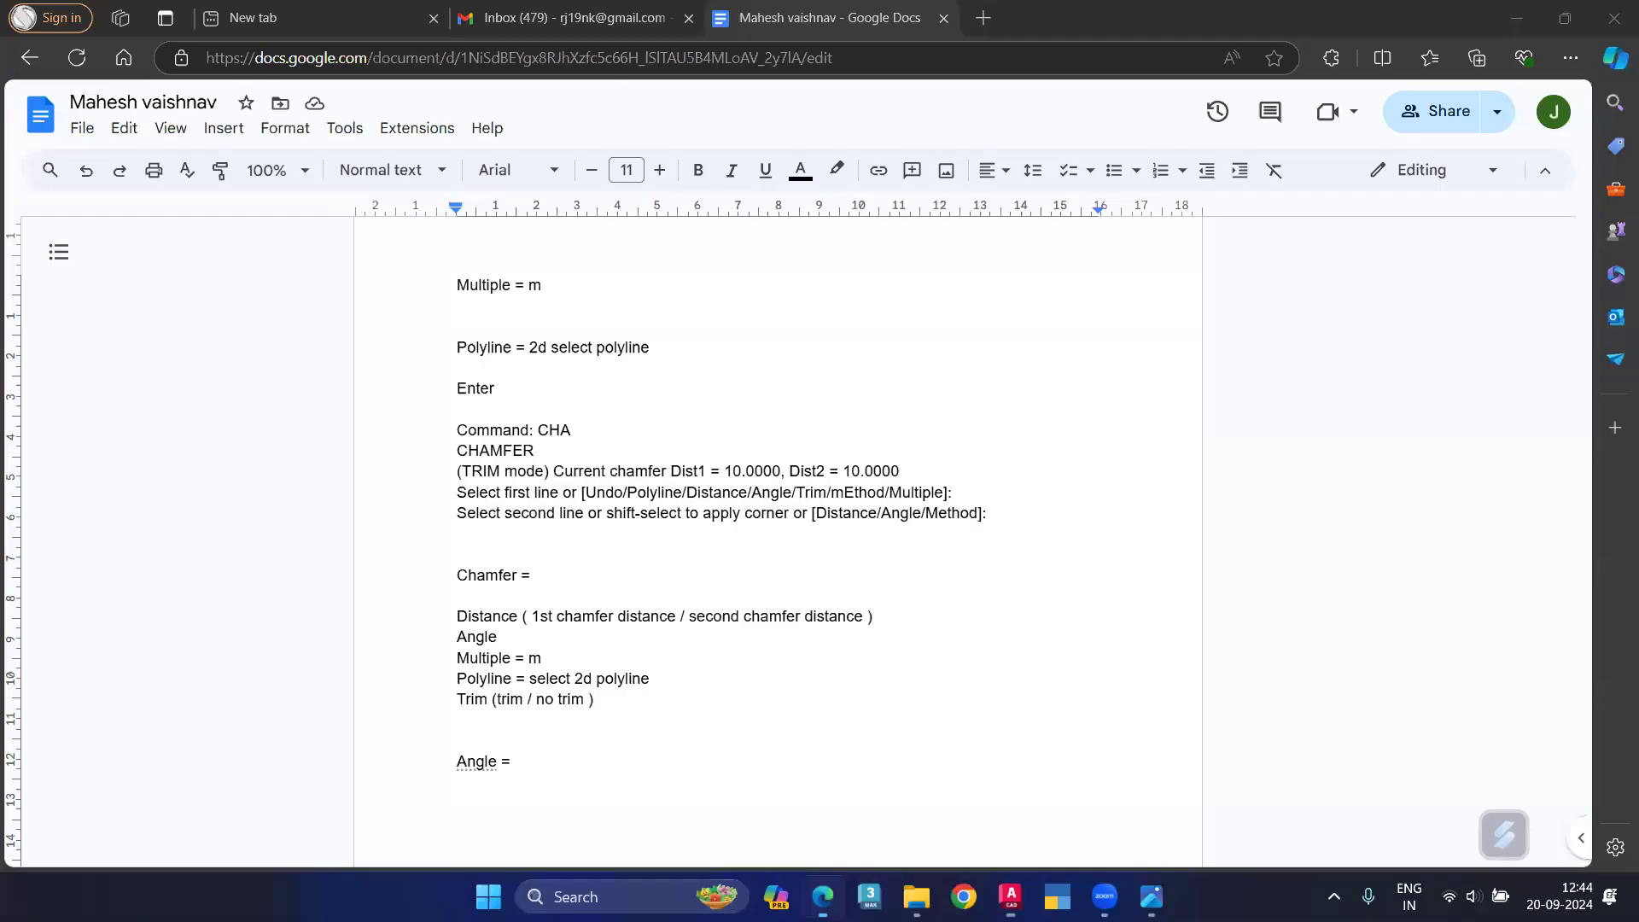
Step: Add the line "Specify distance for chamfer" below the "Angle =" heading at the end of the notes
scroll(644, 679, down, 3)
key(Return)
key(Return)
text(Specify)
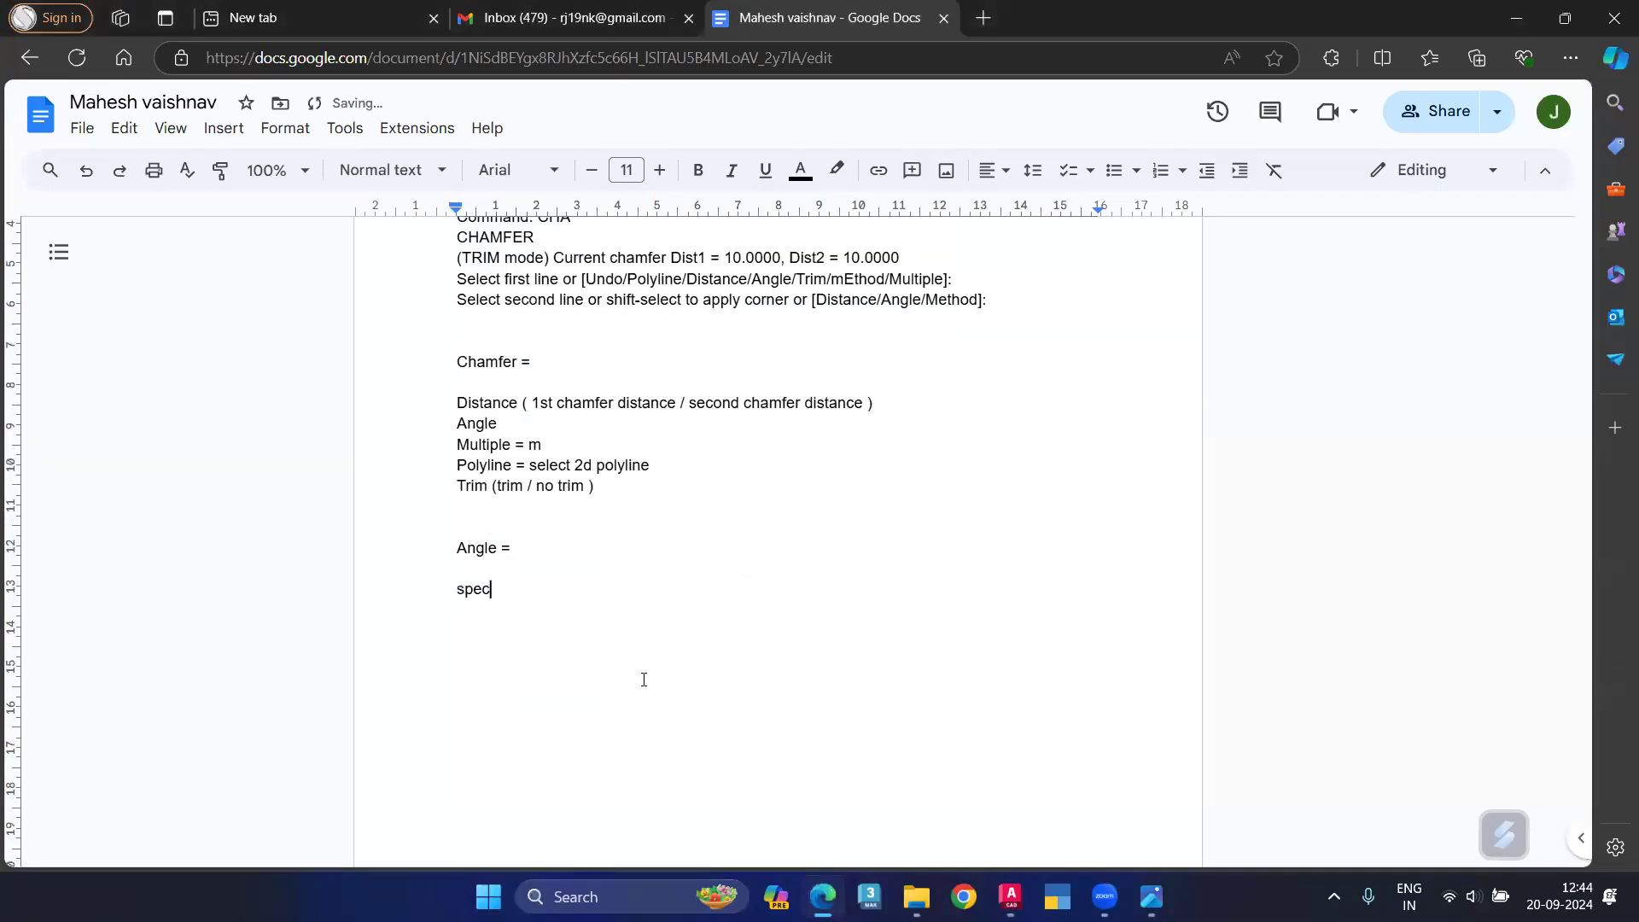
text(stance)
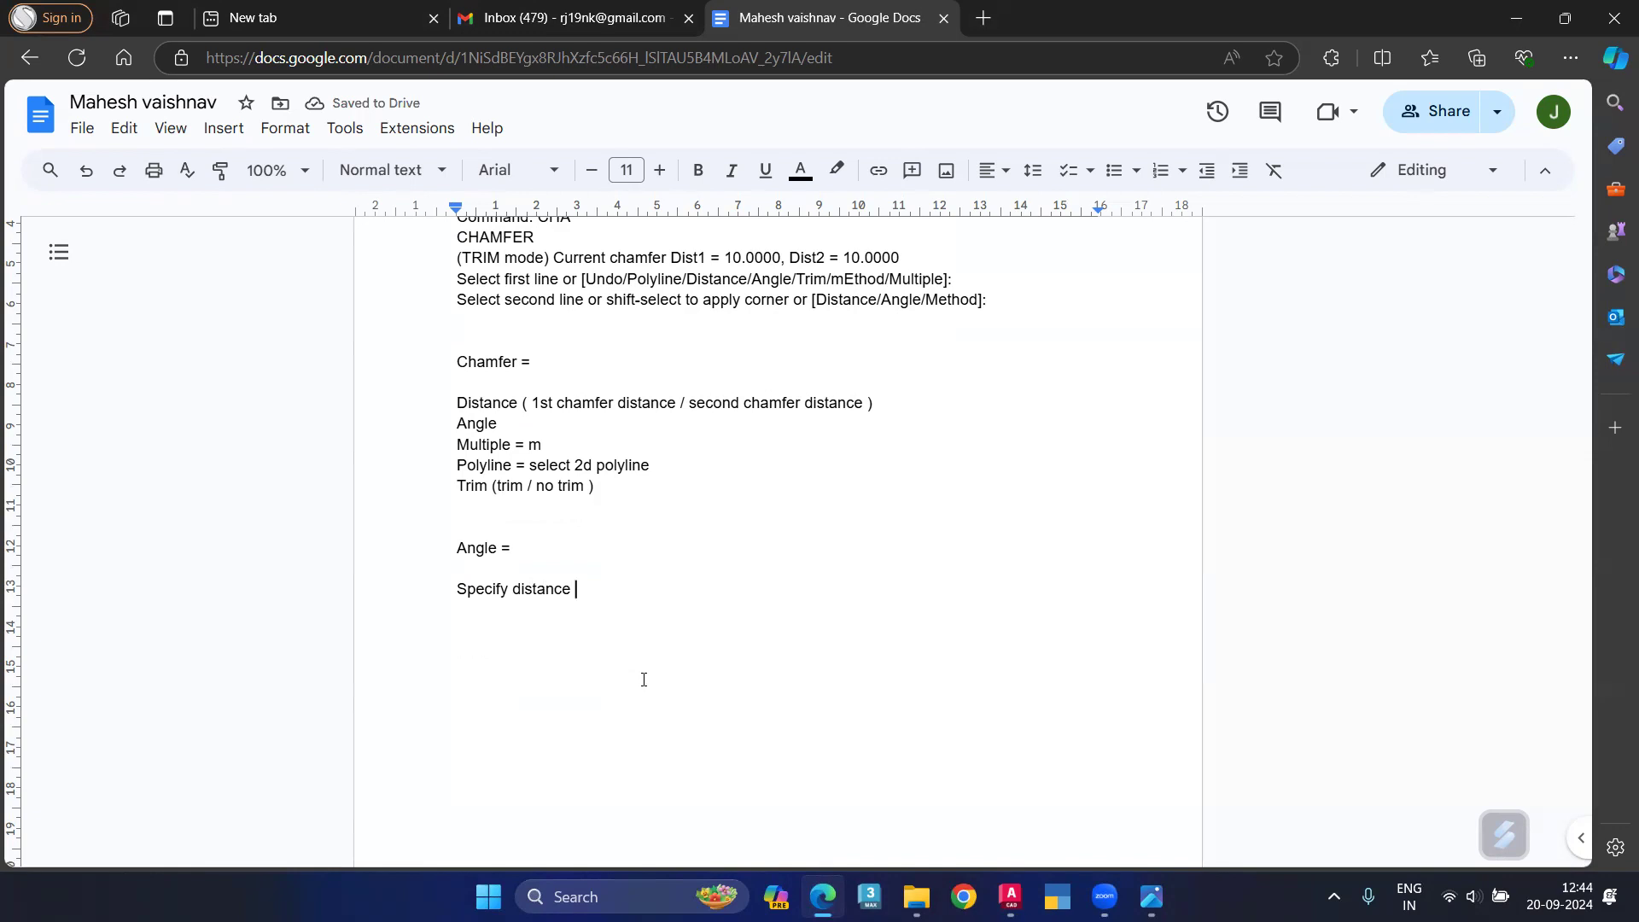
text( for chamfer)
Step: Add the line "Specify chamfer angle =" below the chamfer distance line, leaving a blank line between them
key(Return)
key(Return)
text(spec)
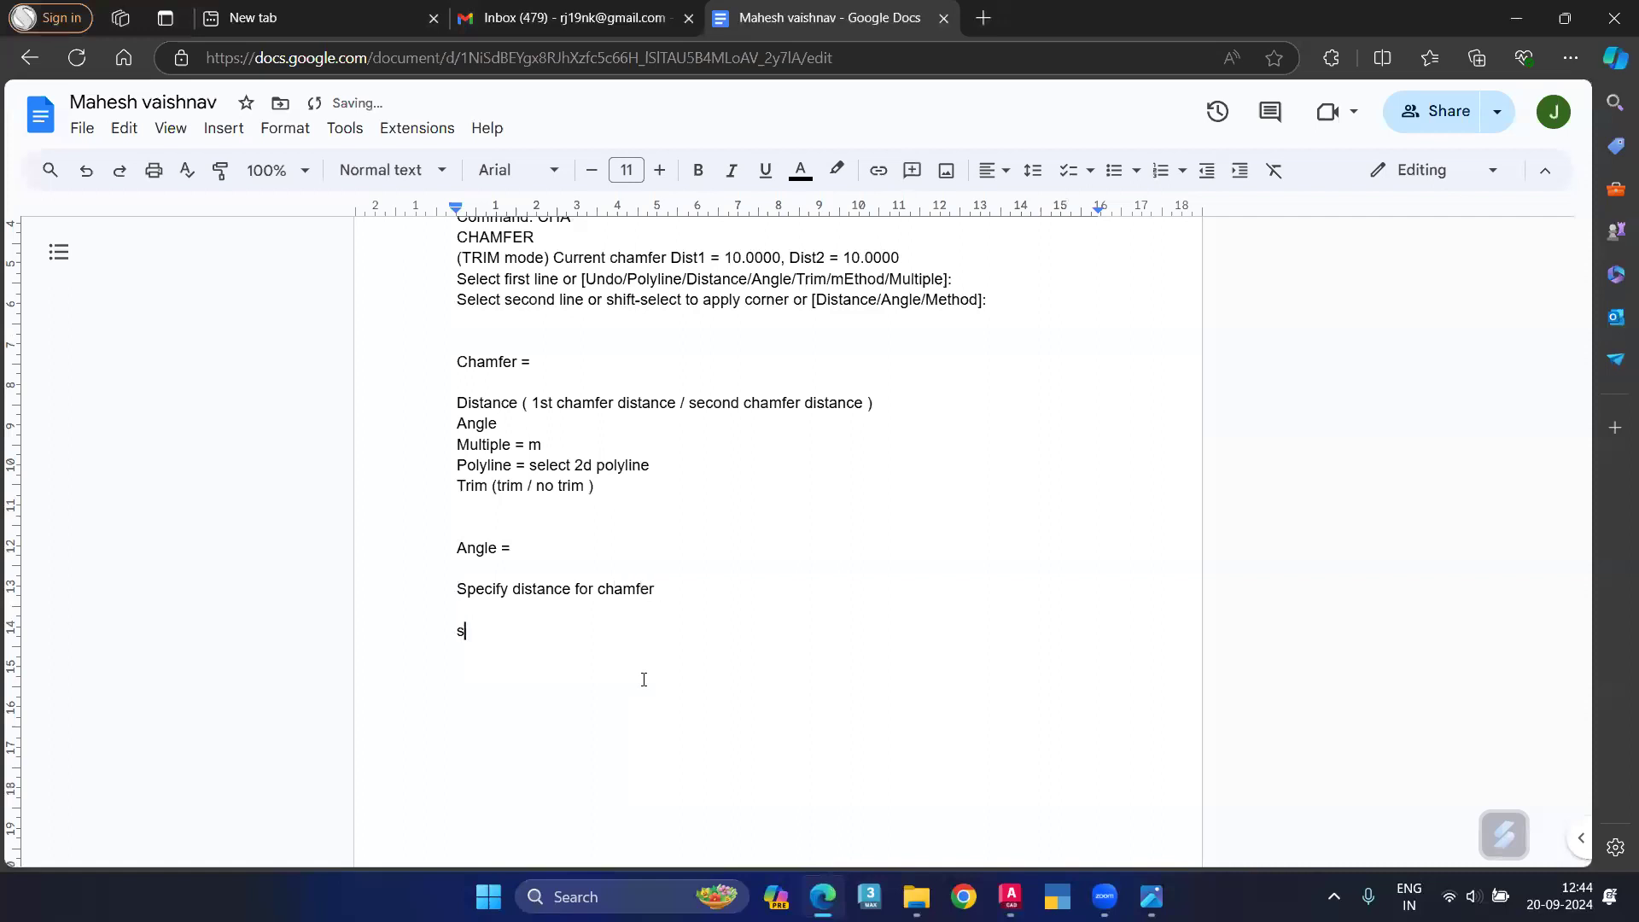
key(BackSpace)
key(BackSpace)
text(epcfiy)
key(BackSpace)
key(BackSpace)
key(BackSpace)
key(BackSpace)
key(BackSpace)
key(BackSpace)
key(BackSpace)
text(cify chamfer angle )
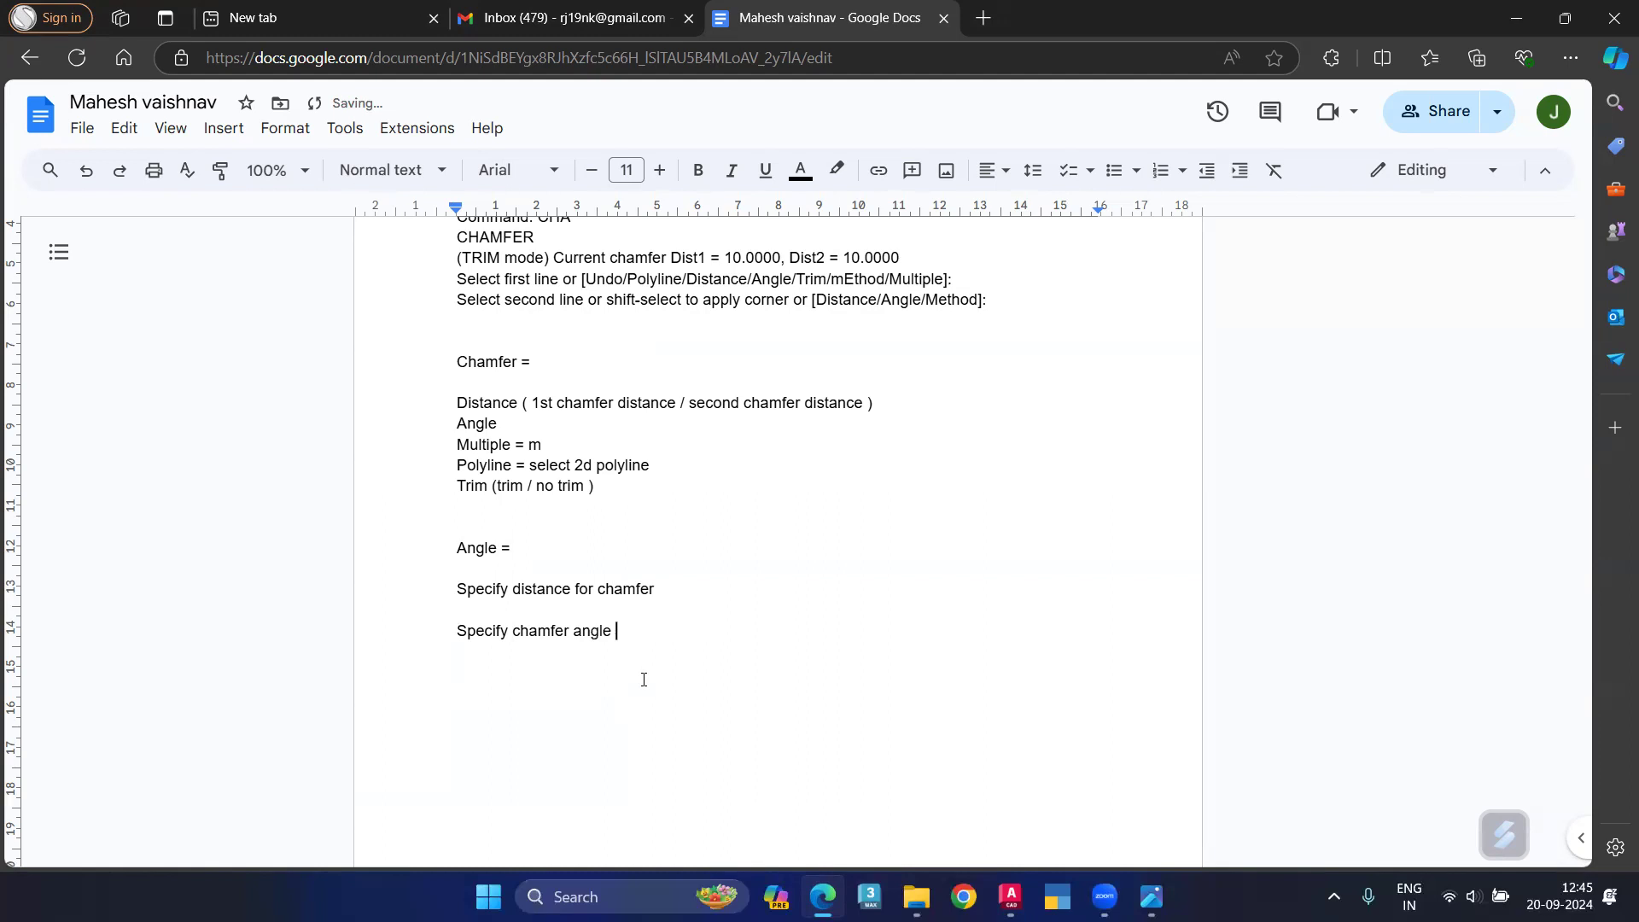
text(=)
Step: Finish the Angle notes with the separate lines "Select object" and "Enter", followed by a long dashed divider line
key(Return)
text(slee)
key(BackSpace)
key(BackSpace)
key(BackSpace)
text(electt)
key(BackSpace)
key(BackSpace)
text(t objw)
key(BackSpace)
text(ect)
key(Return)
text(enter)
key(Return)
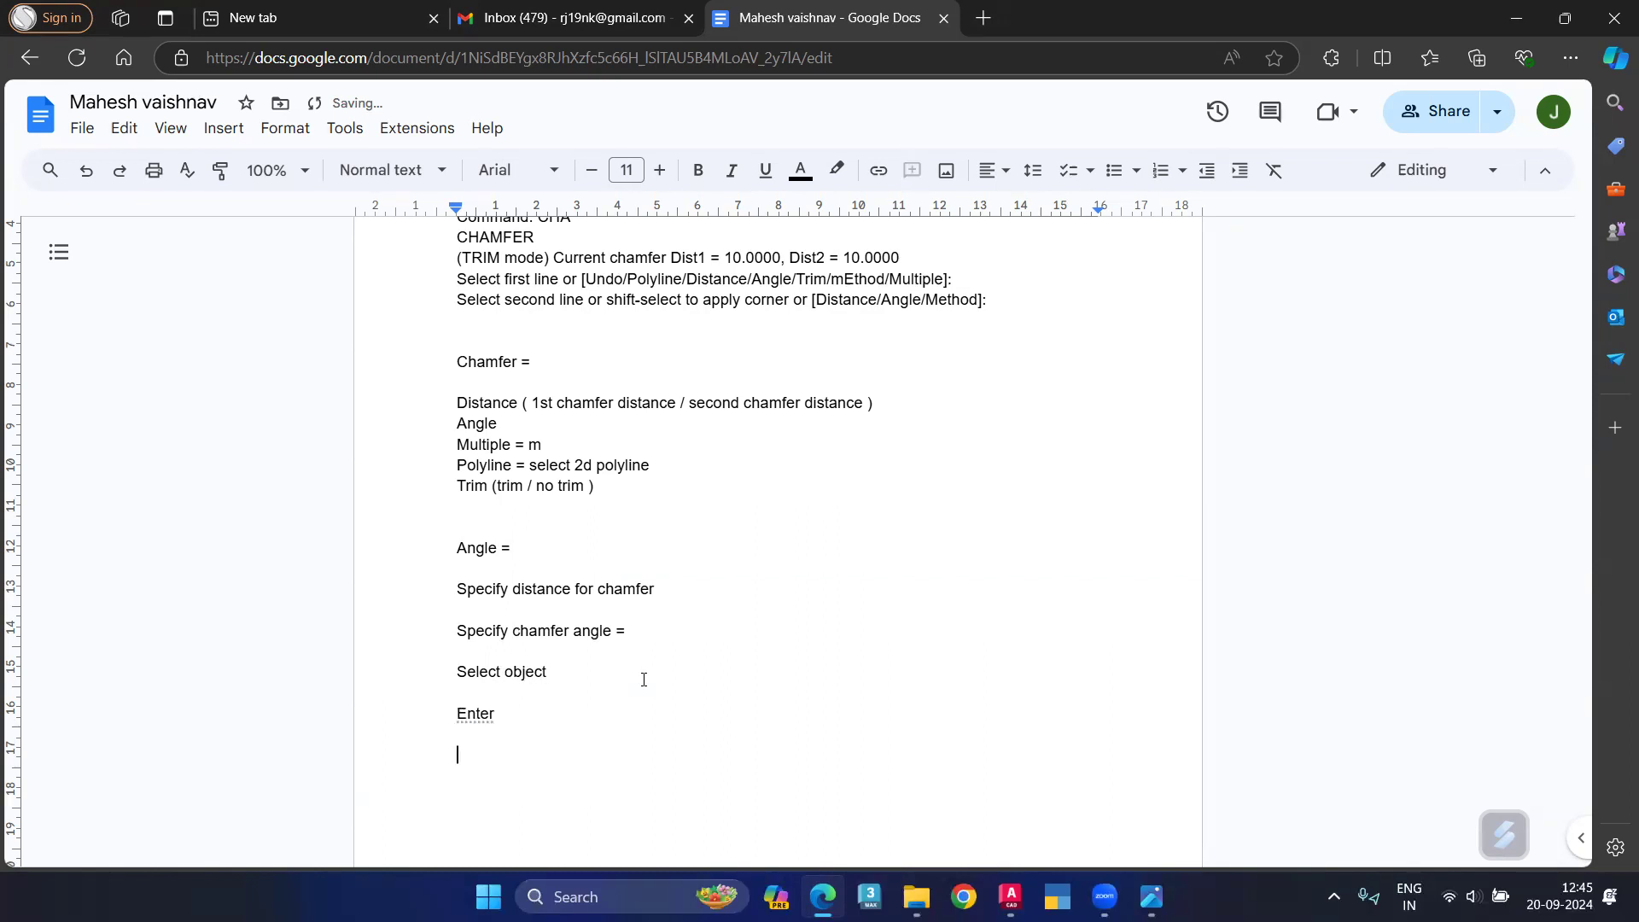
text(------------------------------------------------------------)
Step: Review the people with access in the document's sharing settings, then close them
click(1446, 113)
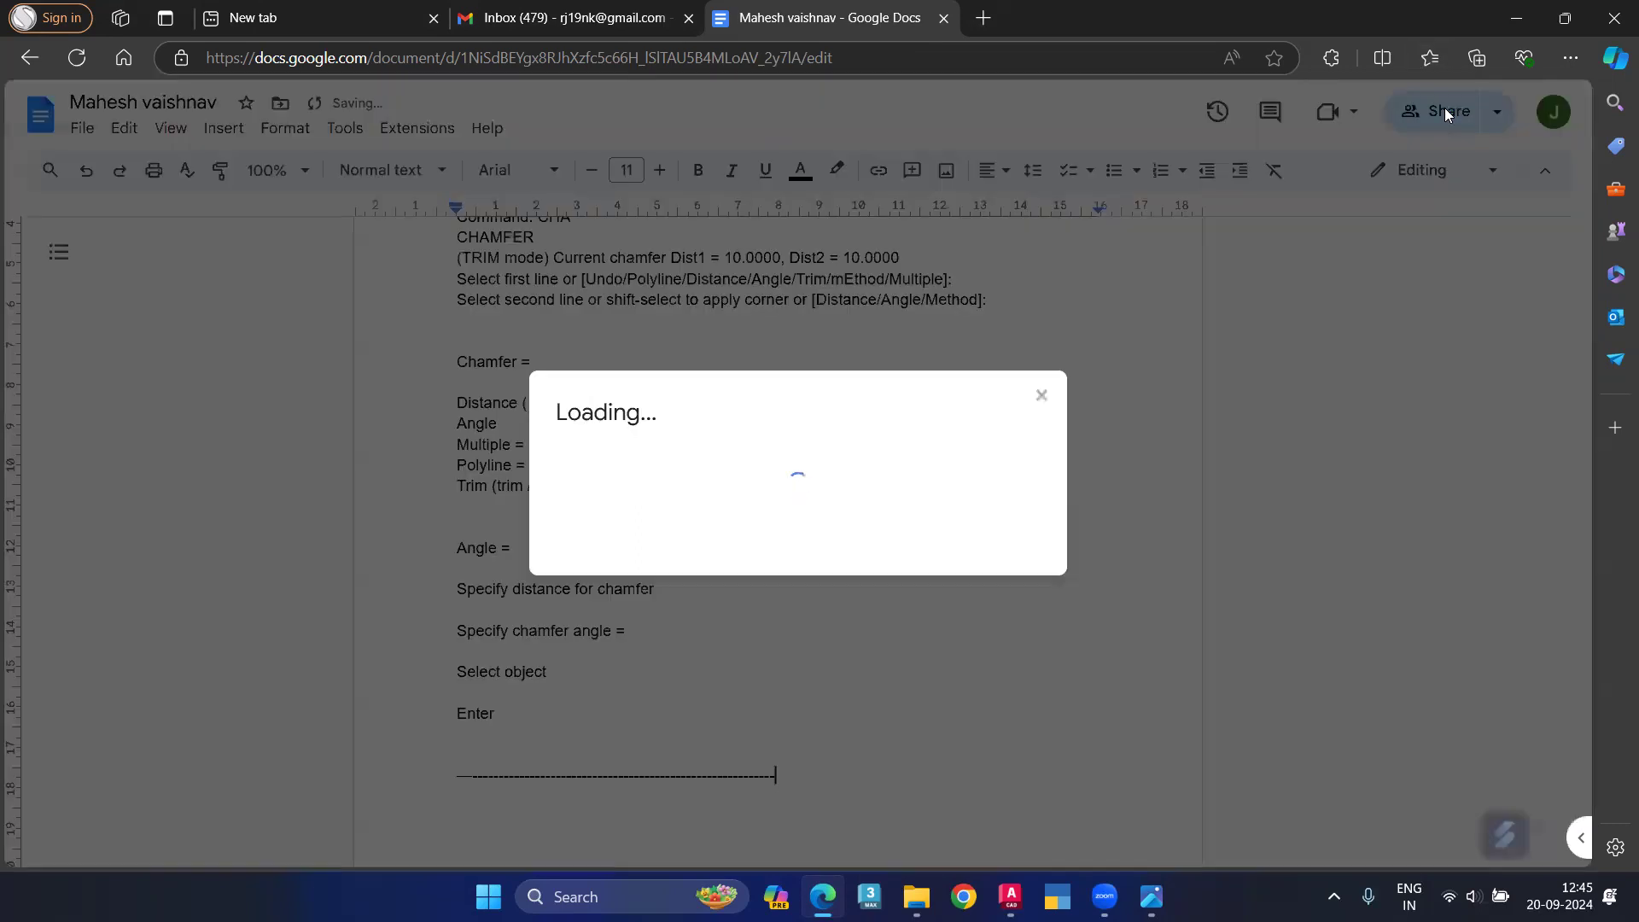
scroll(773, 440, down, 3)
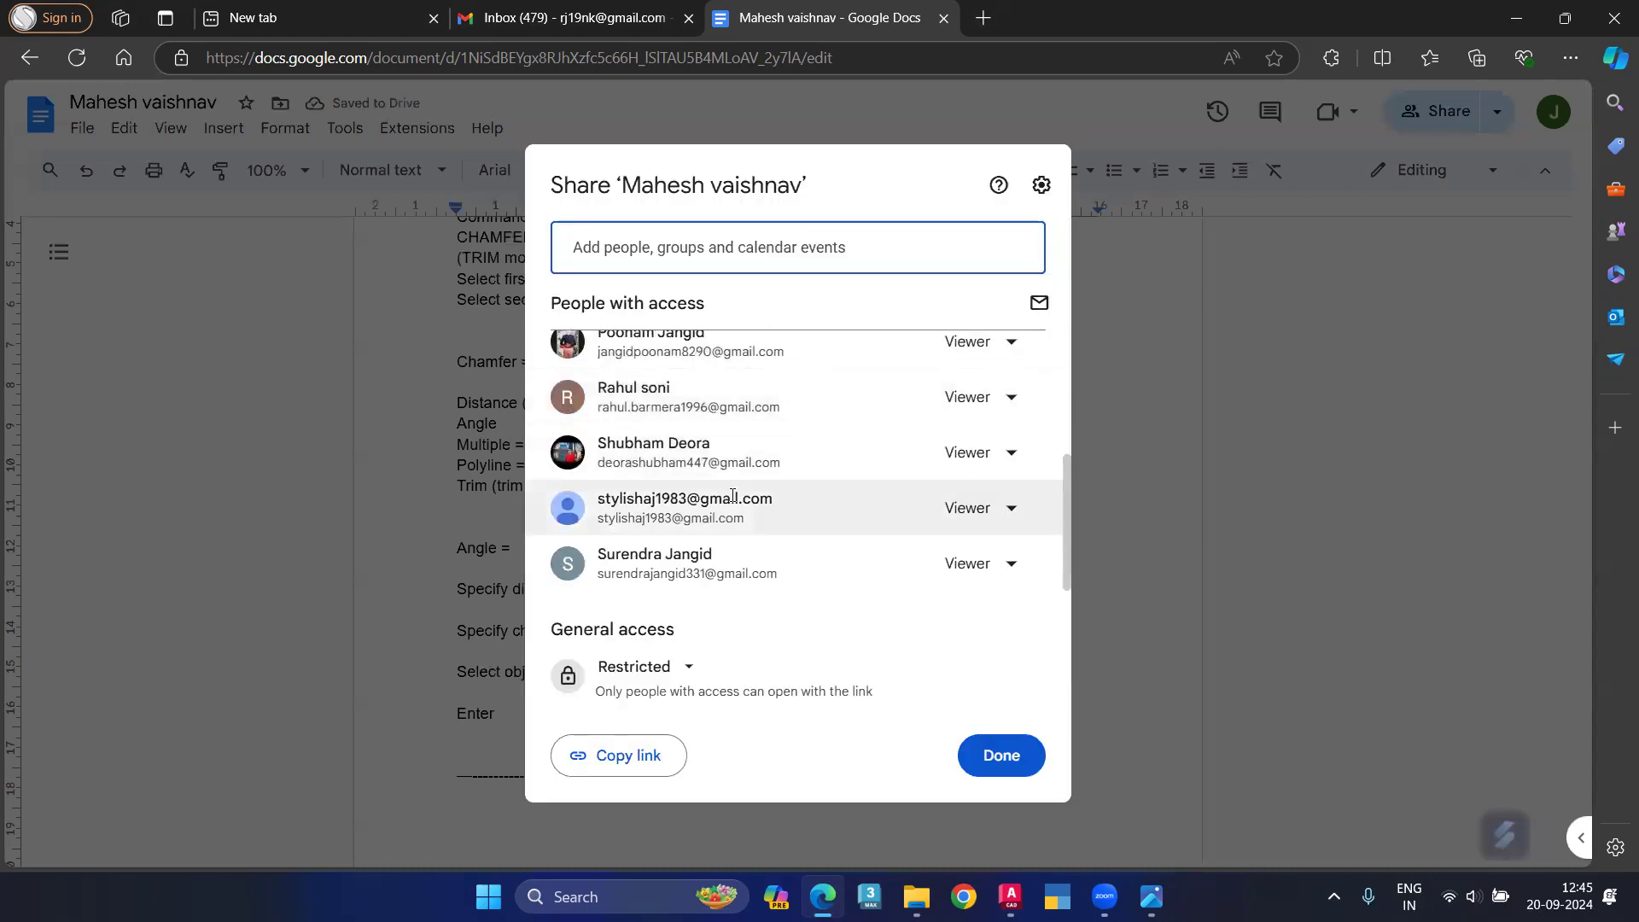
click(998, 756)
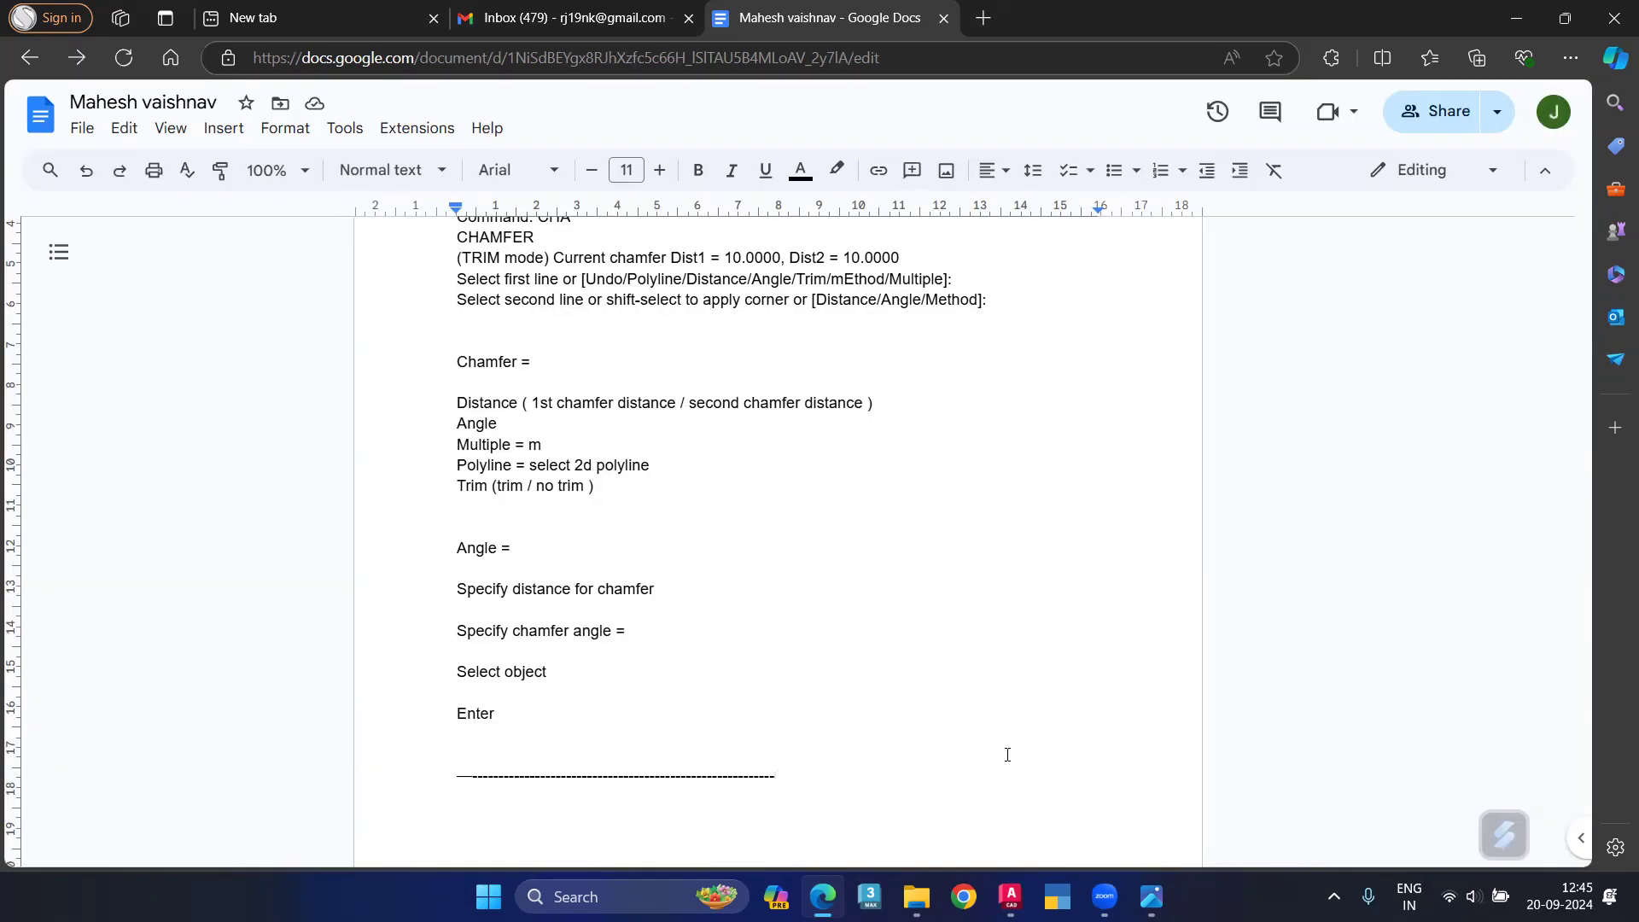